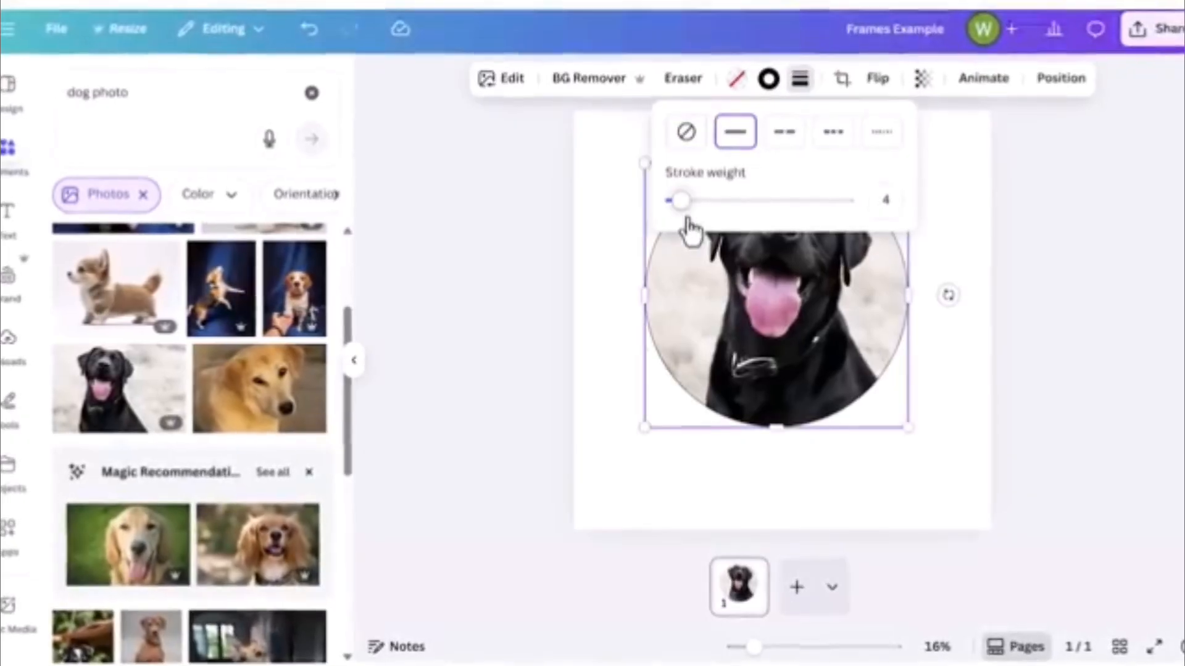
- Increase the stroke weight of the circular frame holding the black dog photo
left_click_drag(685, 203, 738, 210)
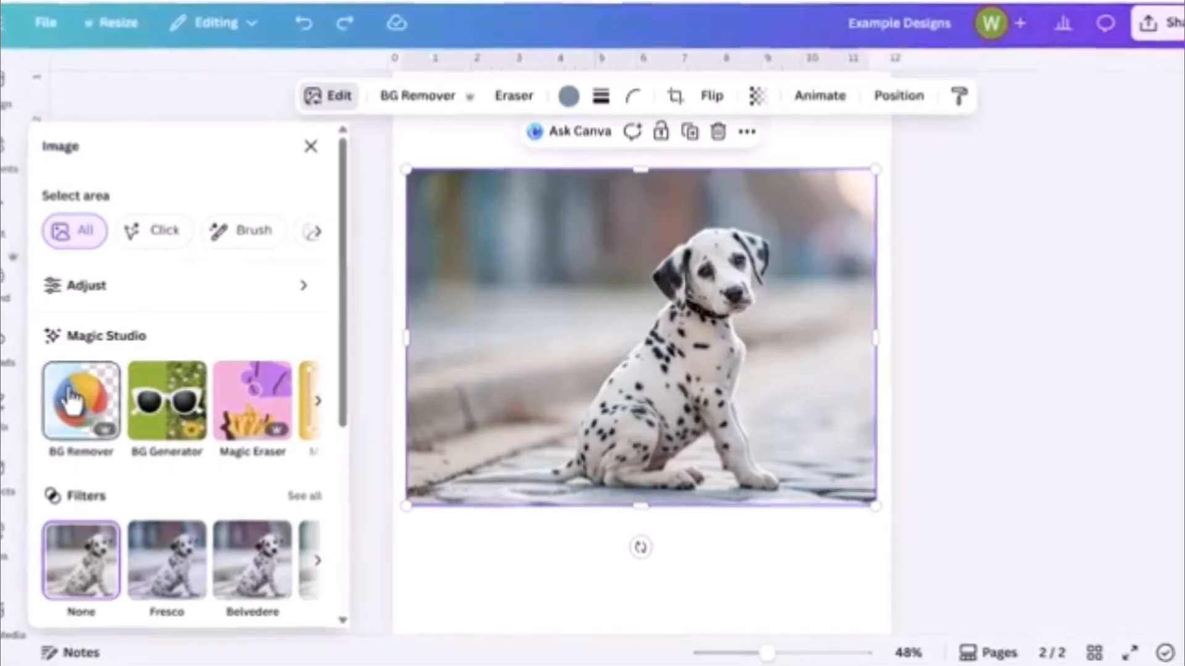
- Remove the background from the Dalmatian puppy photo with BG Remover
left_click(73, 401)
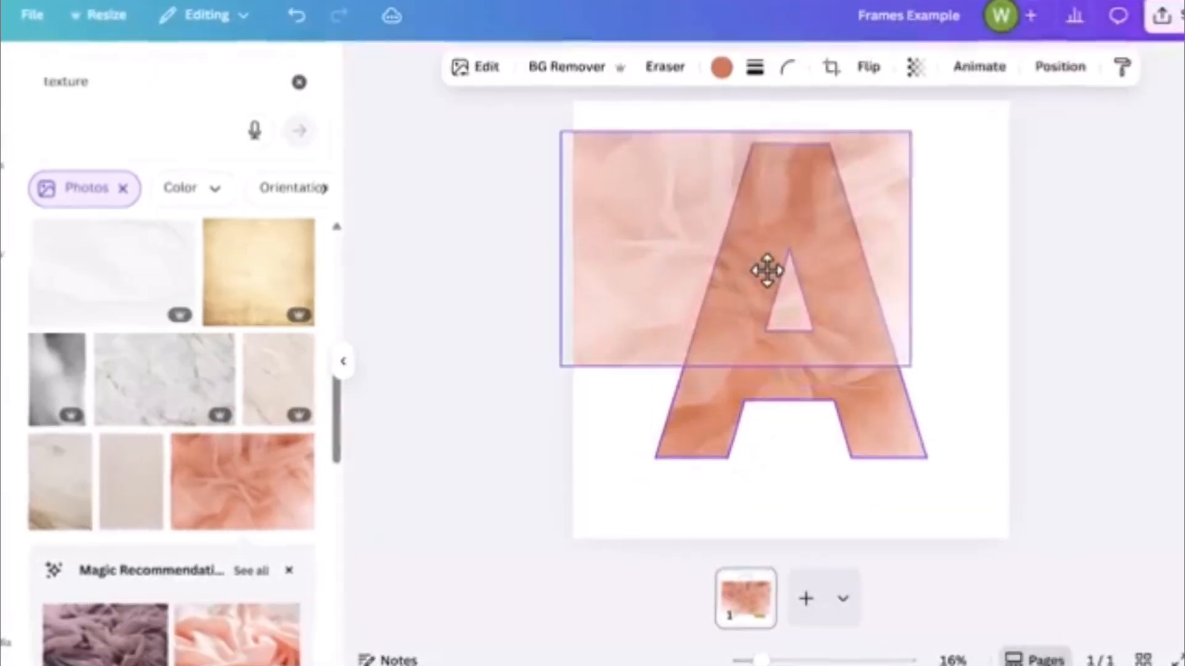
- Reposition the coral fabric texture photo over the letter A frame
left_click_drag(766, 270, 771, 271)
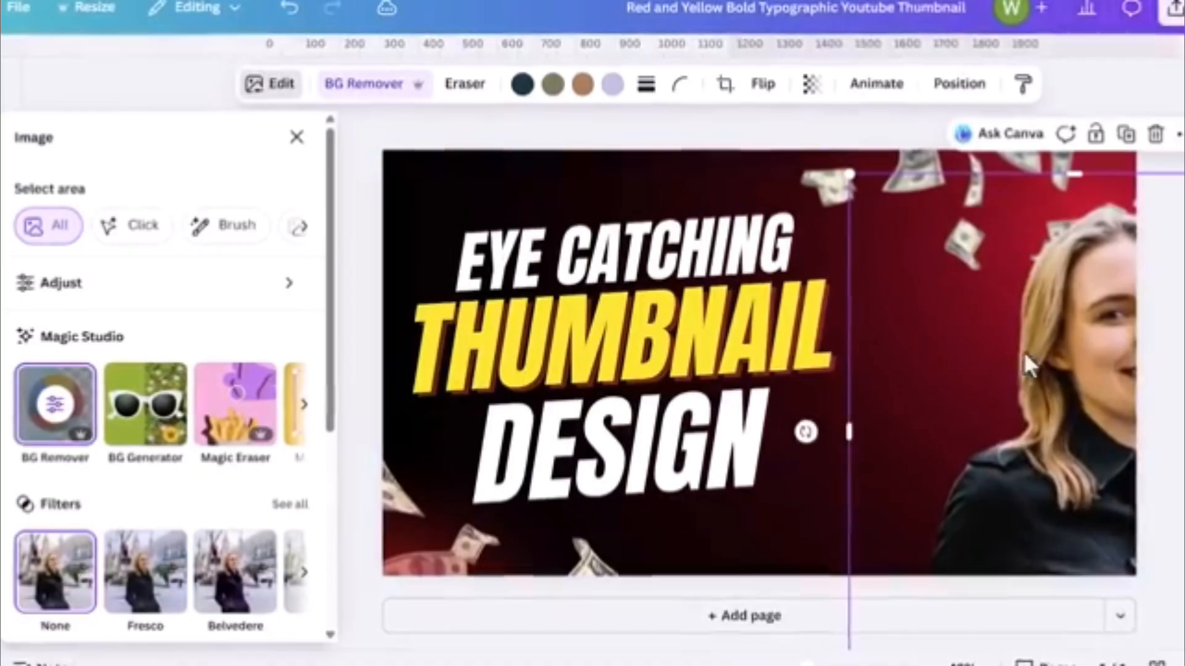
- Move the woman's cutout fully into the thumbnail beside the title text and enlarge it
left_click_drag(1023, 350, 905, 352)
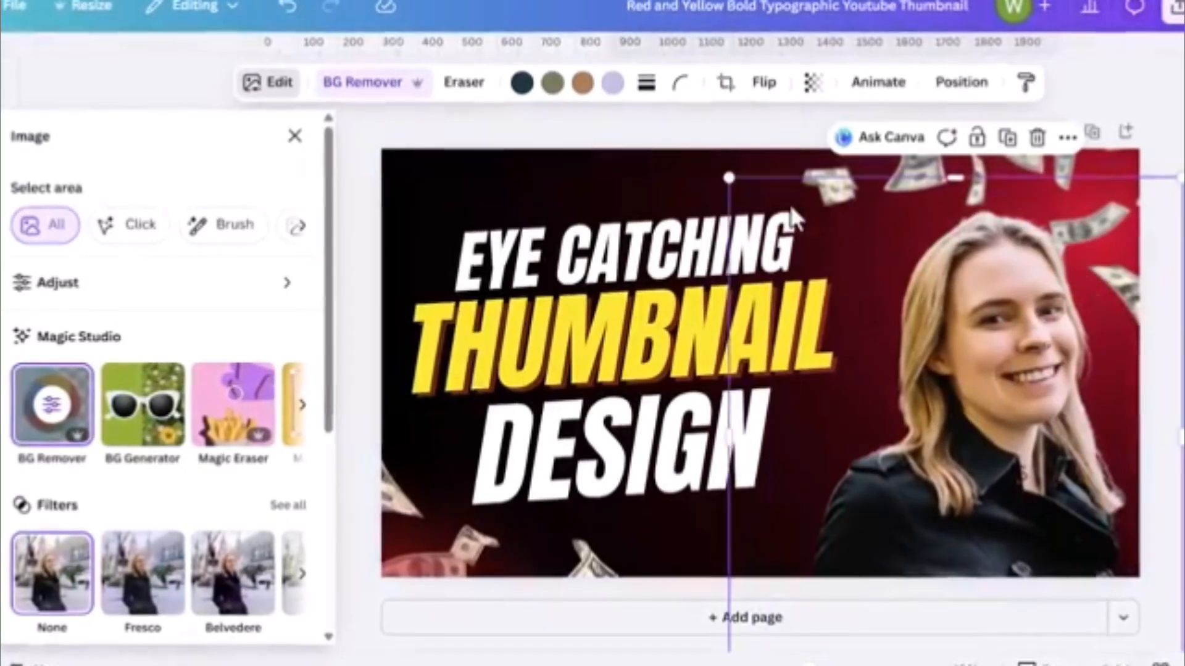
left_click_drag(730, 177, 529, 99)
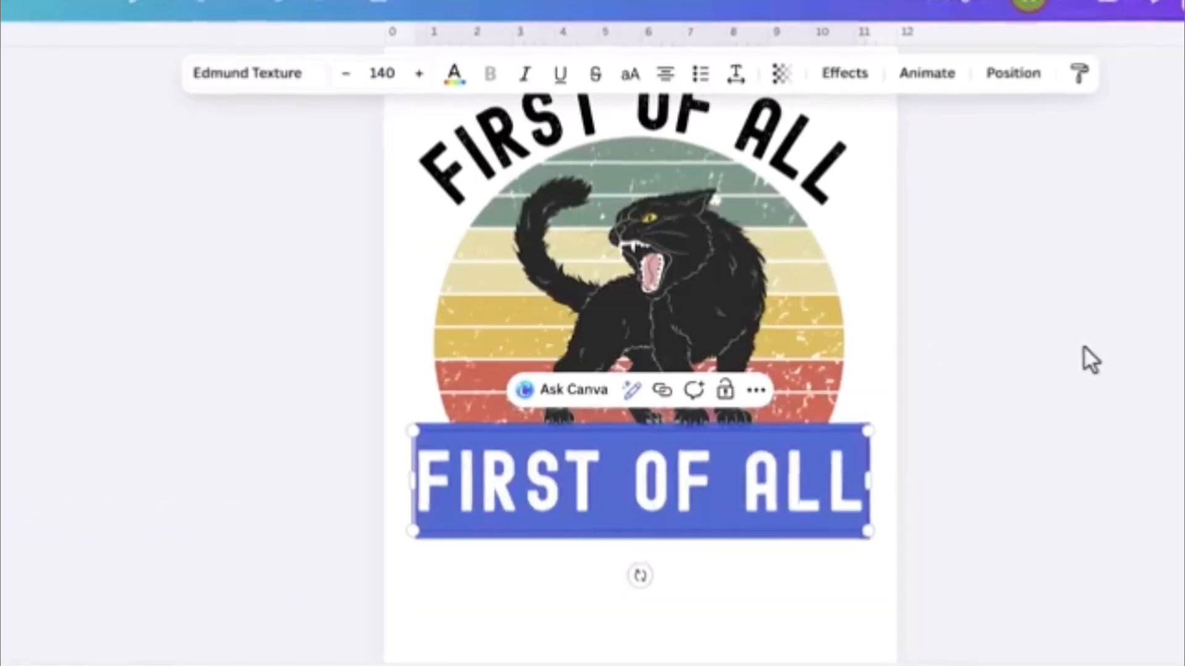
- Replace the text below the cat illustration with "I AM A DELIGHT"
type("I AM A DELIGHT")
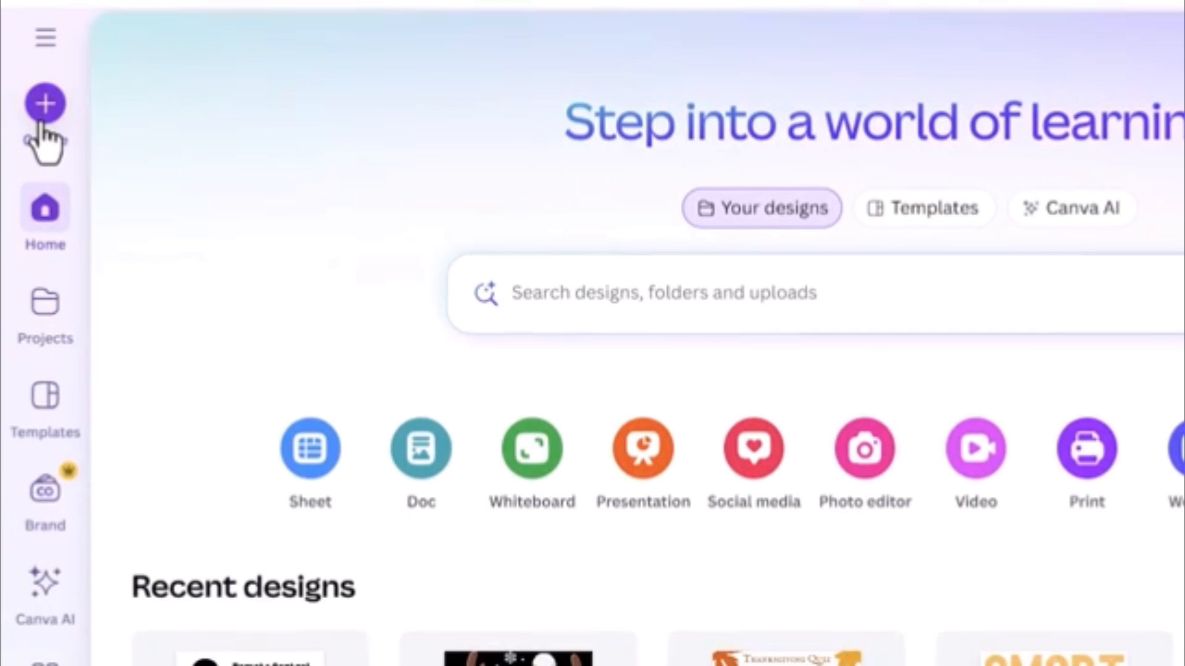
- Create a new custom-size design 12 in wide and 16 in high
left_click(41, 121)
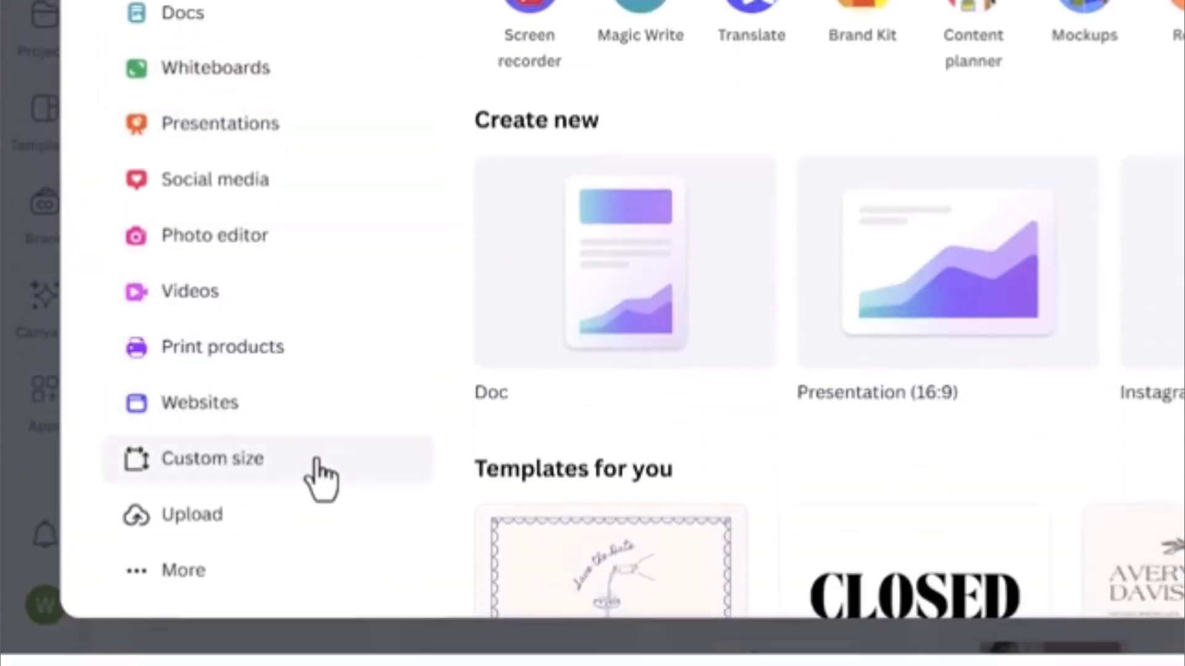
left_click(315, 462)
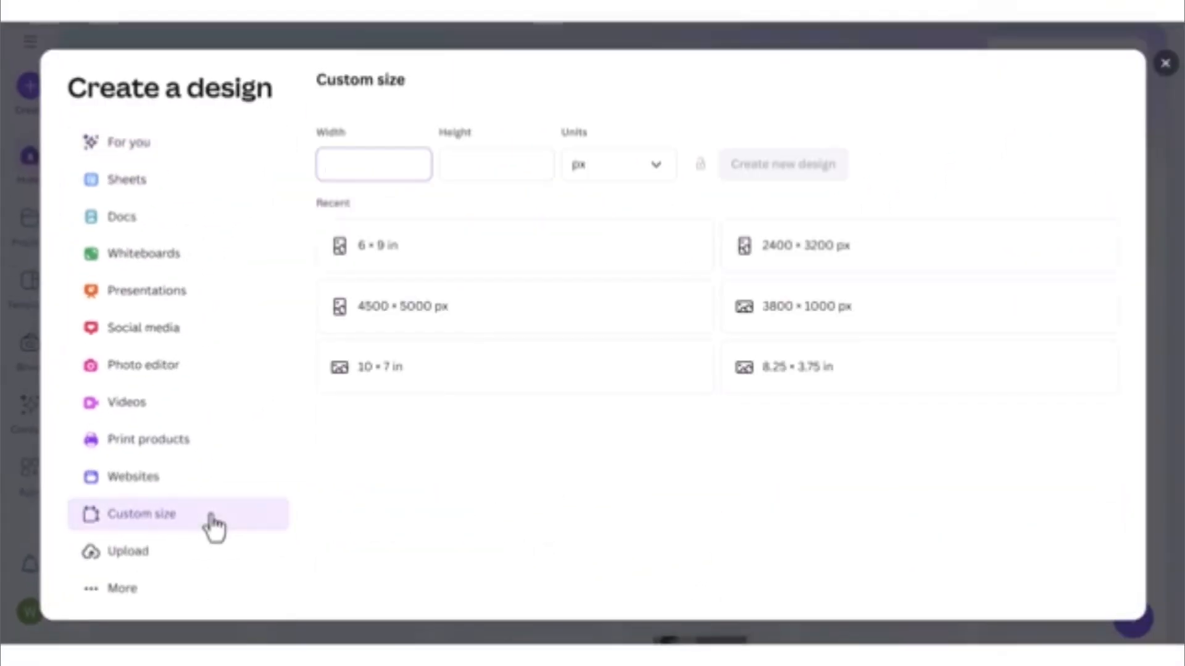
left_click(615, 175)
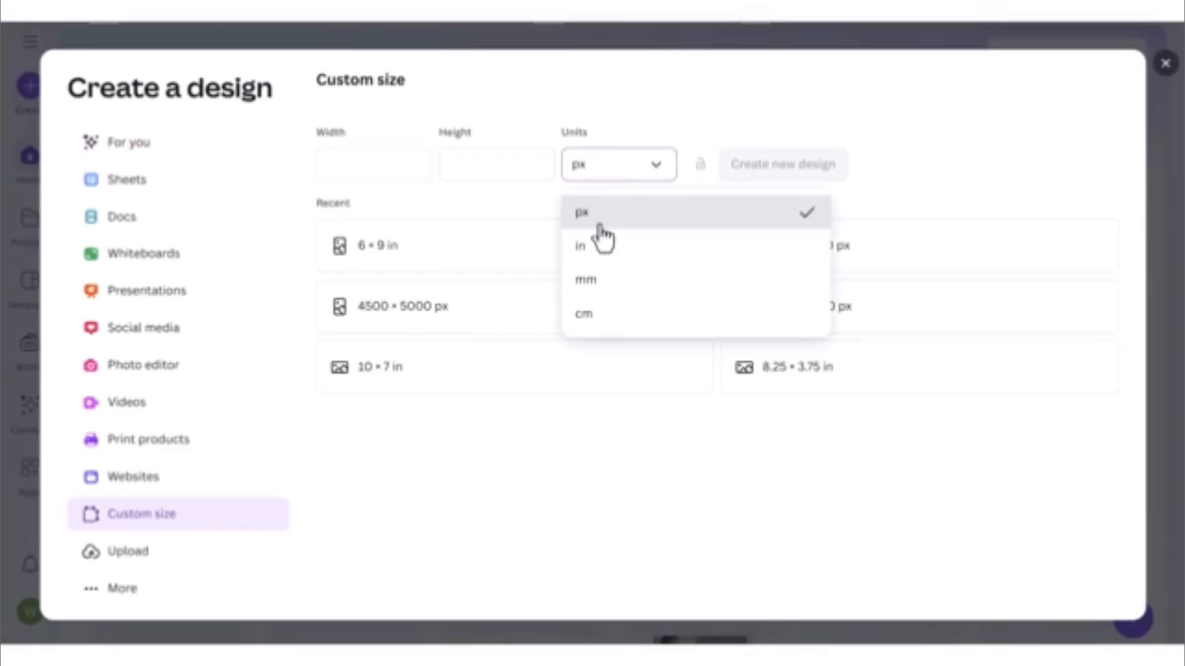
left_click(600, 246)
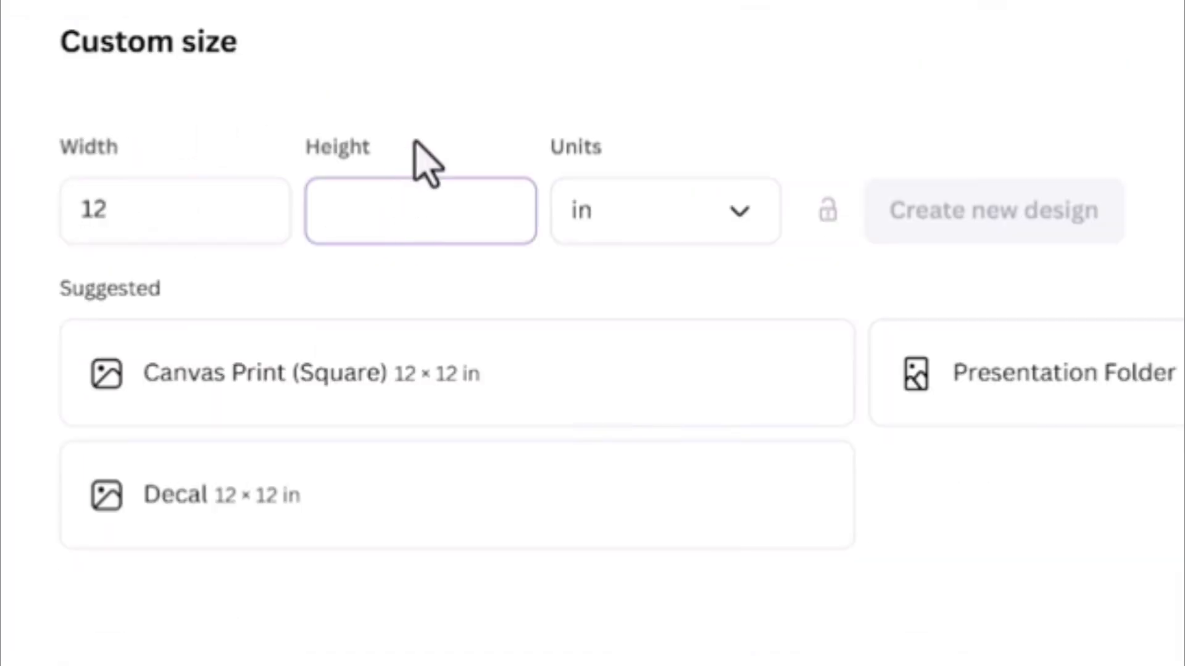
type("16")
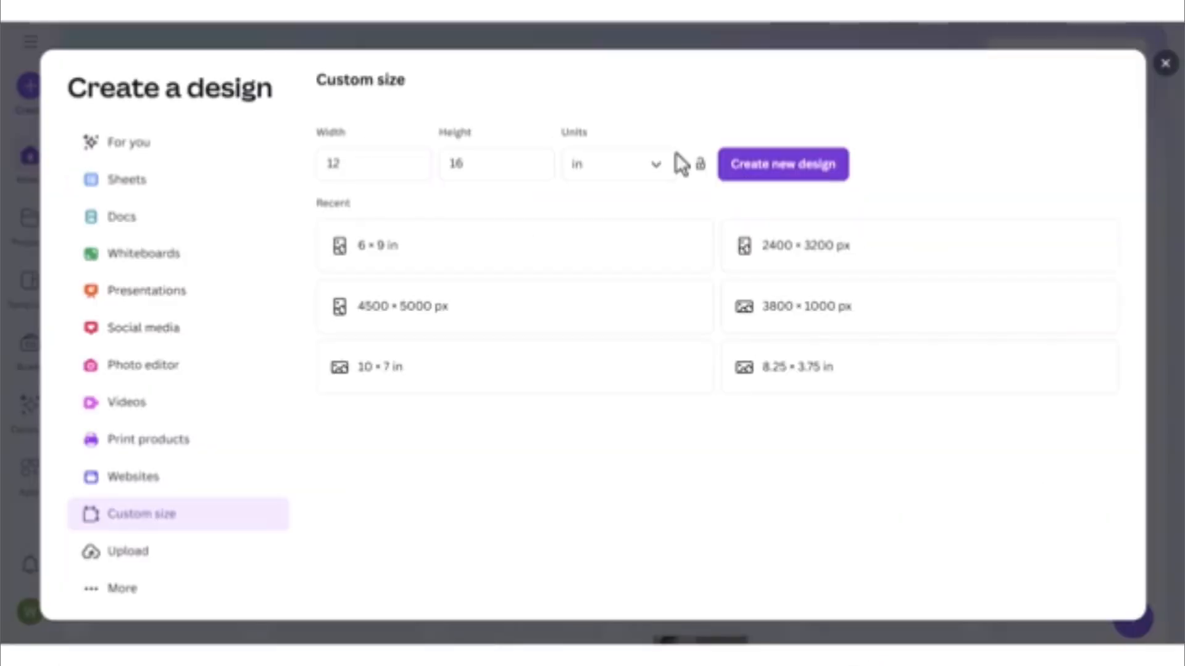
left_click(602, 168)
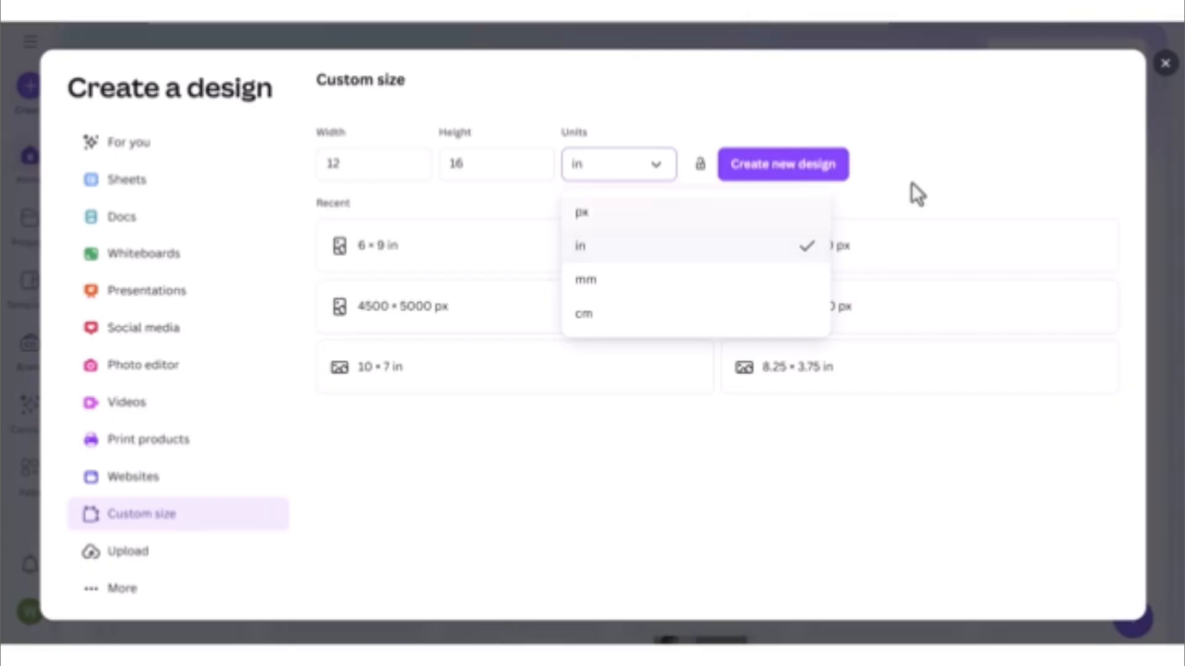
left_click(983, 114)
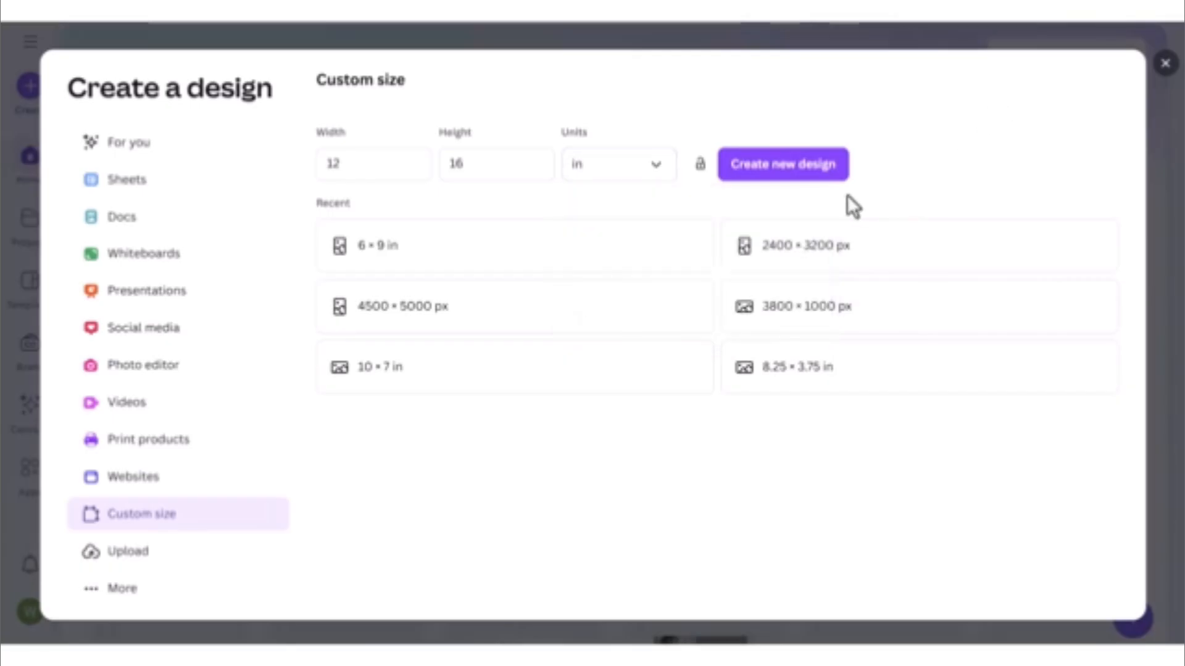
left_click(766, 182)
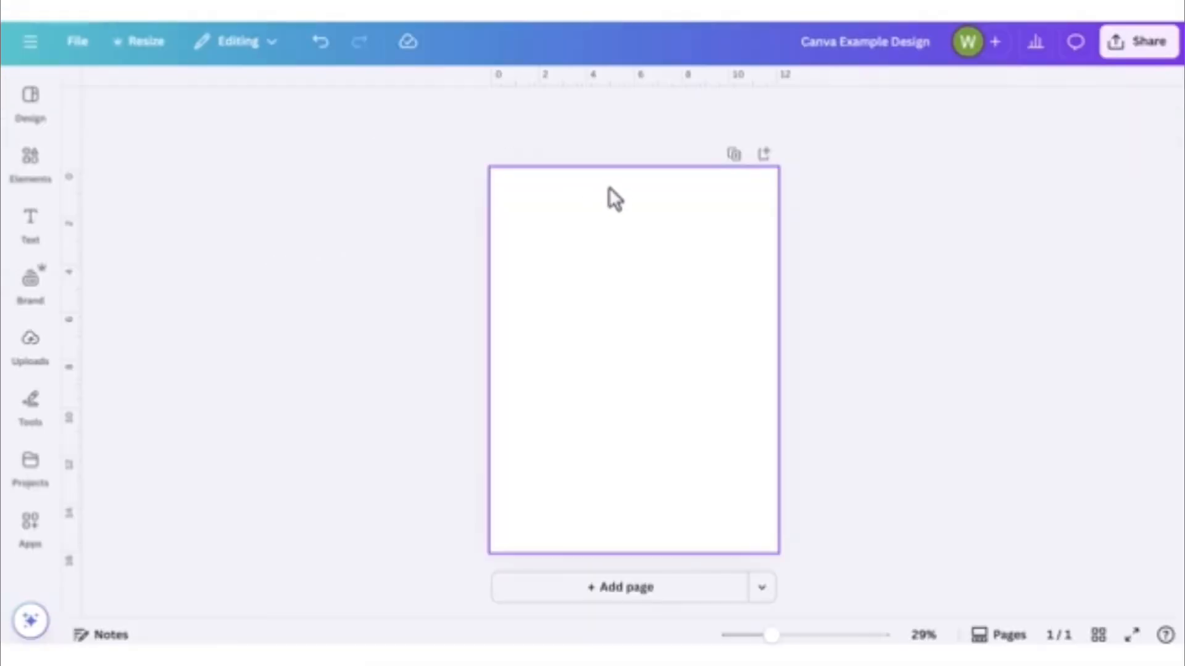
- Try pink, lilac and light blue page backgrounds, and adjust the blue to a custom solid shade
left_click(15, 380)
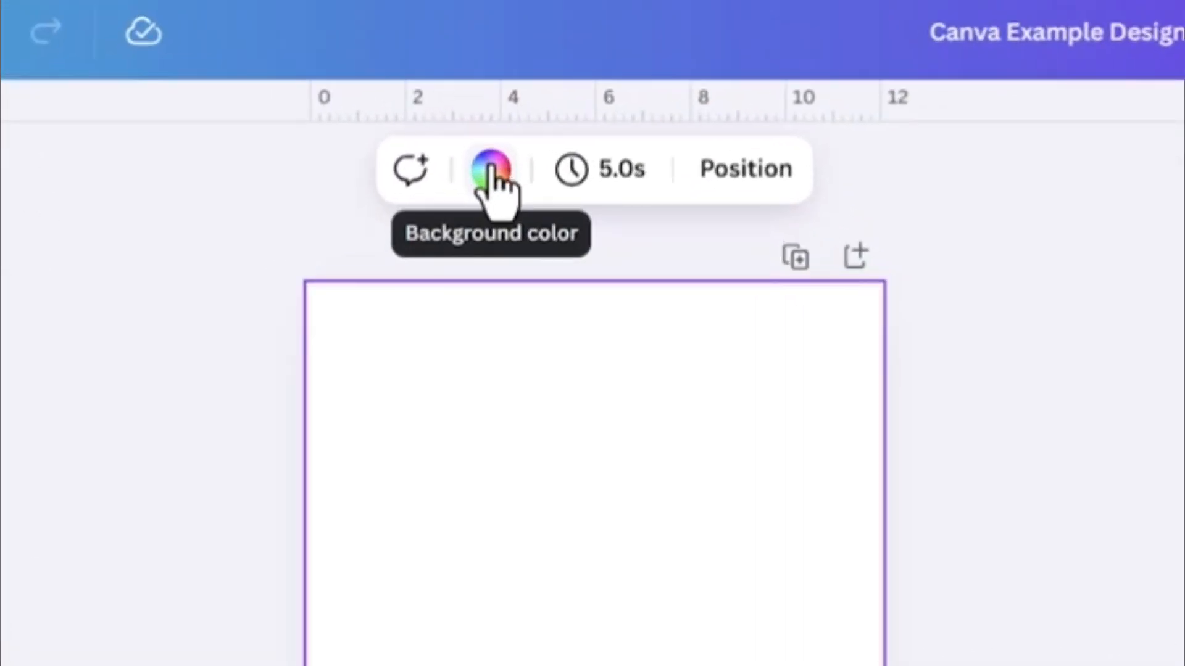
left_click(547, 137)
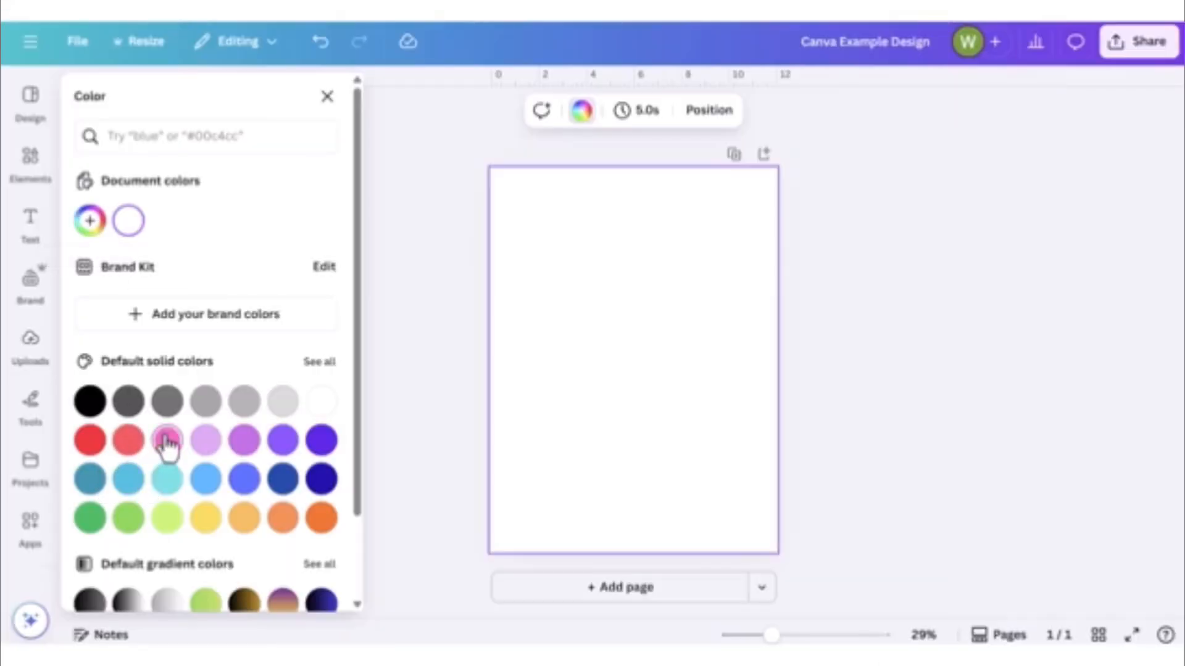
left_click(168, 440)
left_click(206, 440)
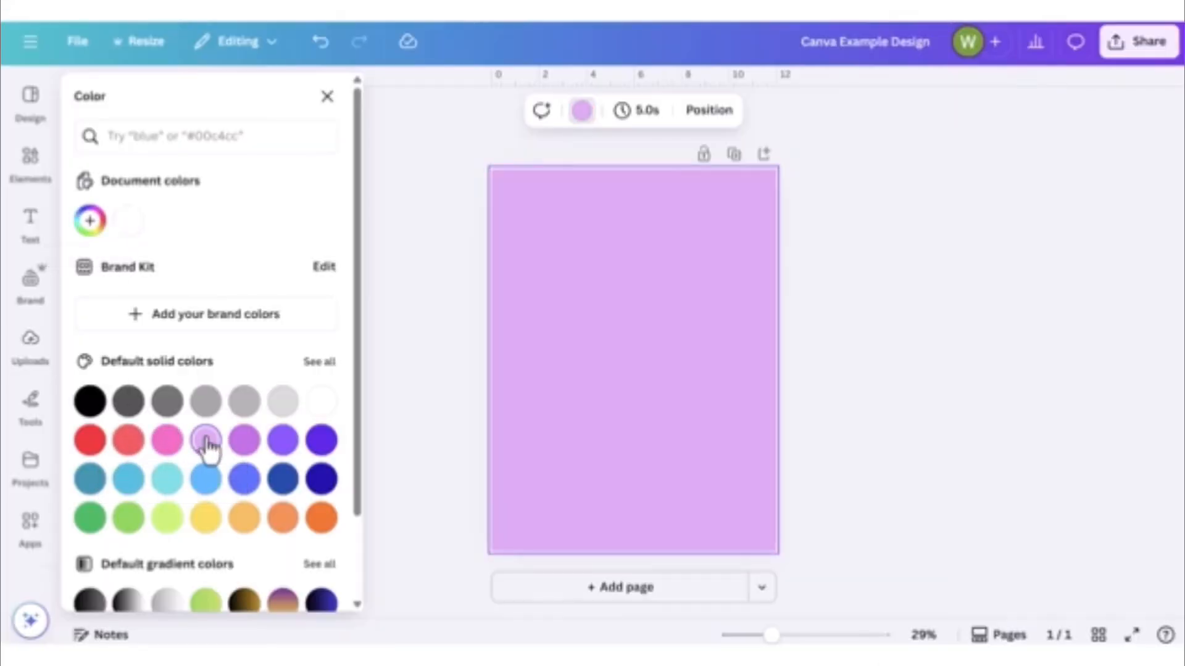
left_click(125, 479)
left_click(86, 224)
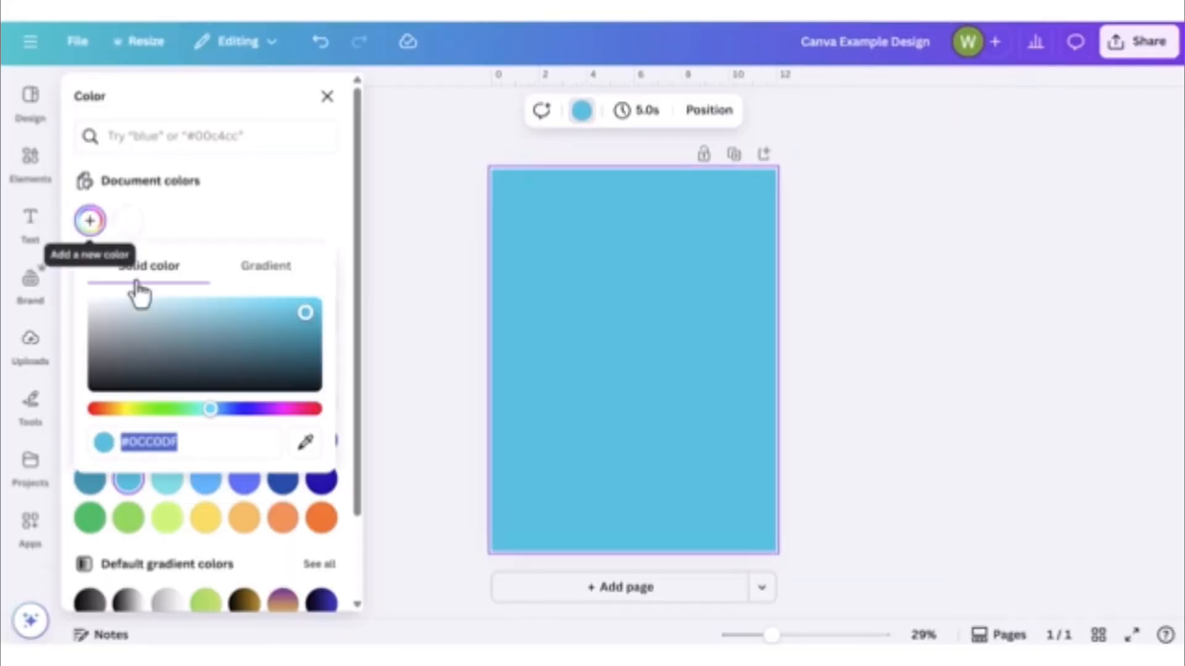
left_click_drag(163, 327, 172, 363)
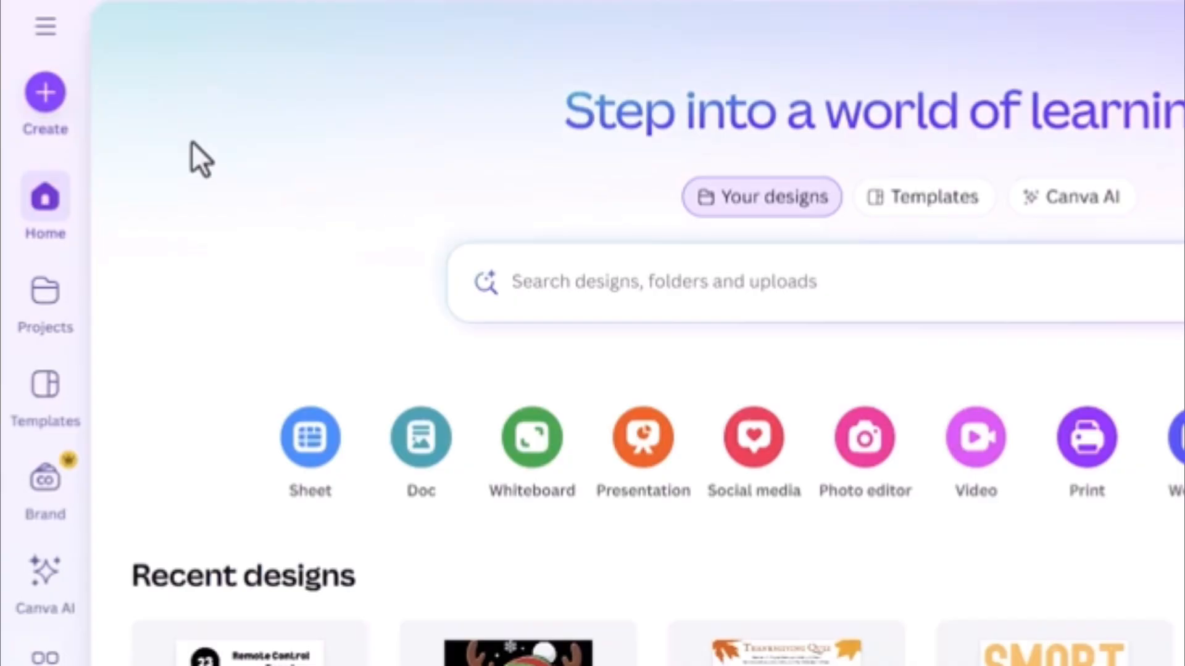
- Browse the doc and whiteboard formats and templates offered for a new design
left_click(37, 106)
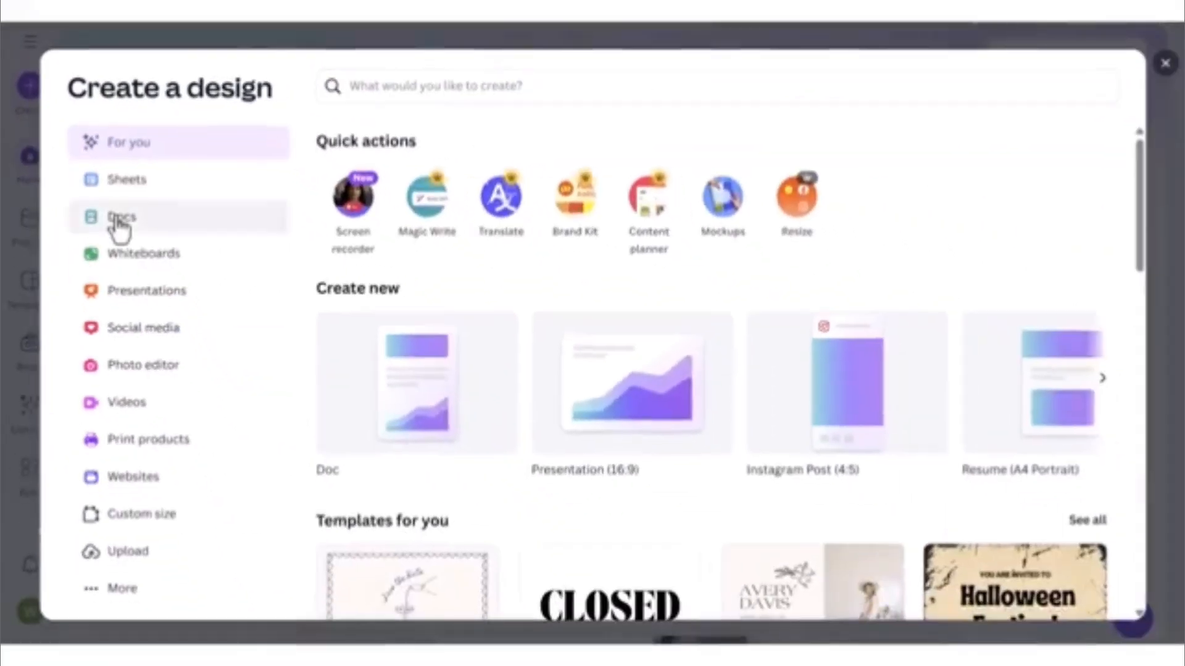
left_click(123, 232)
scroll(339, 306, "down", 3)
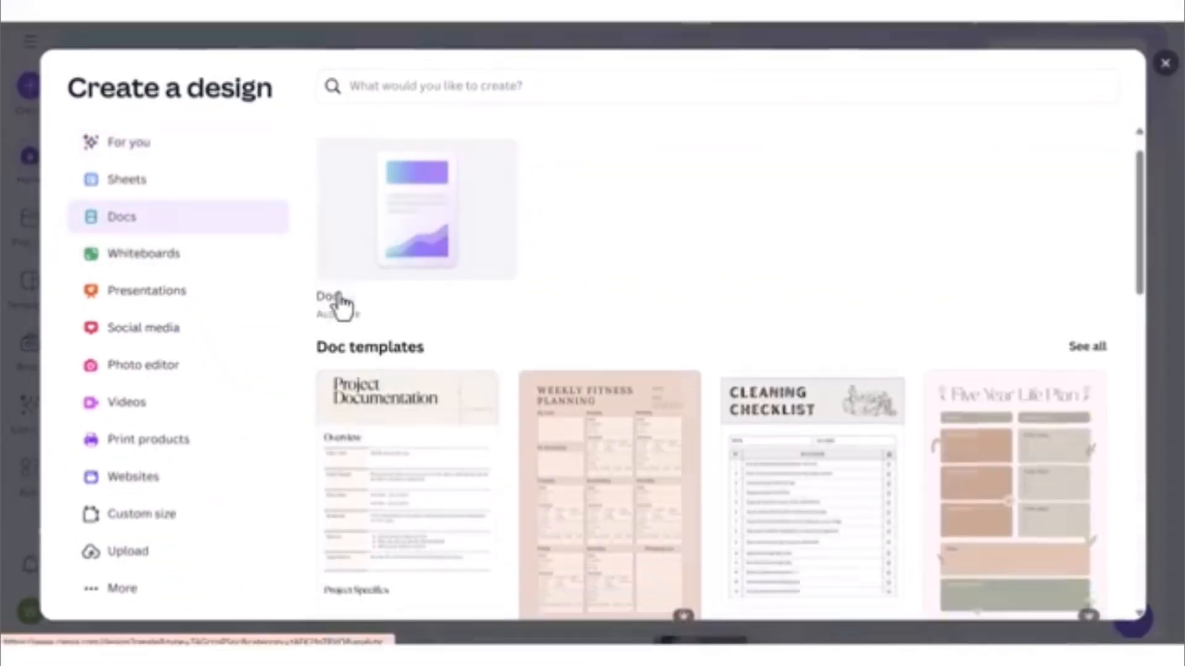
left_click(150, 264)
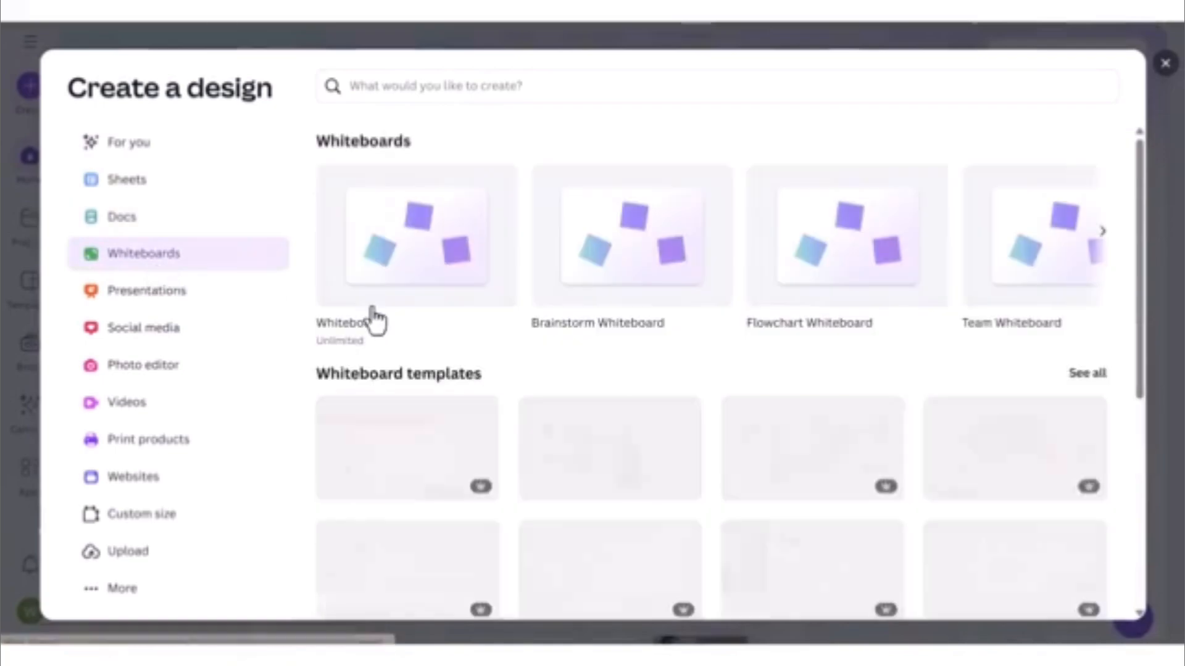
scroll(373, 317, "down", 2)
scroll(375, 318, "down", 2)
- Browse the popular social media formats and create a blank Instagram Post (4:5) design
left_click(193, 332)
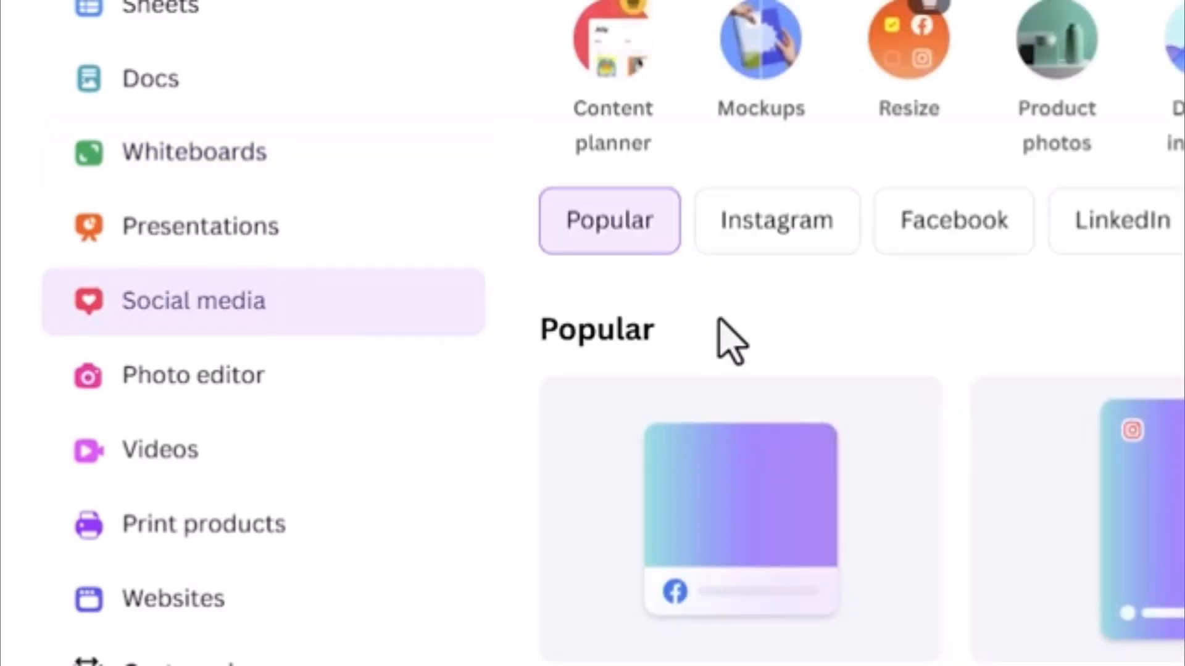
scroll(731, 341, "down", 3)
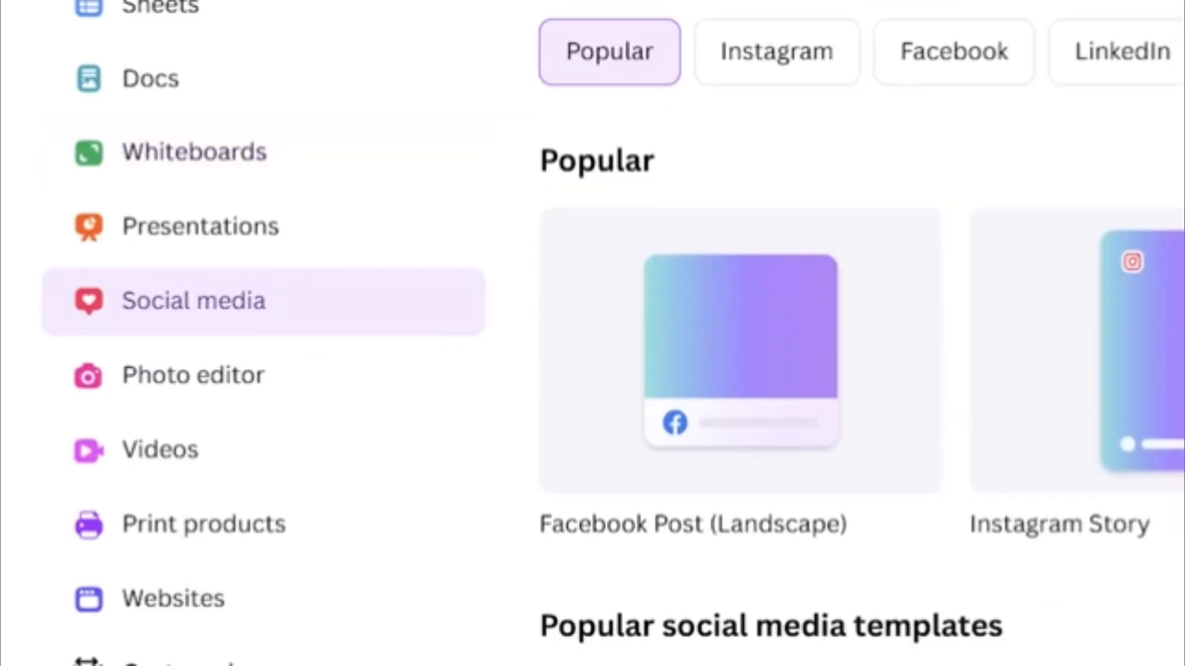
left_click(1100, 359)
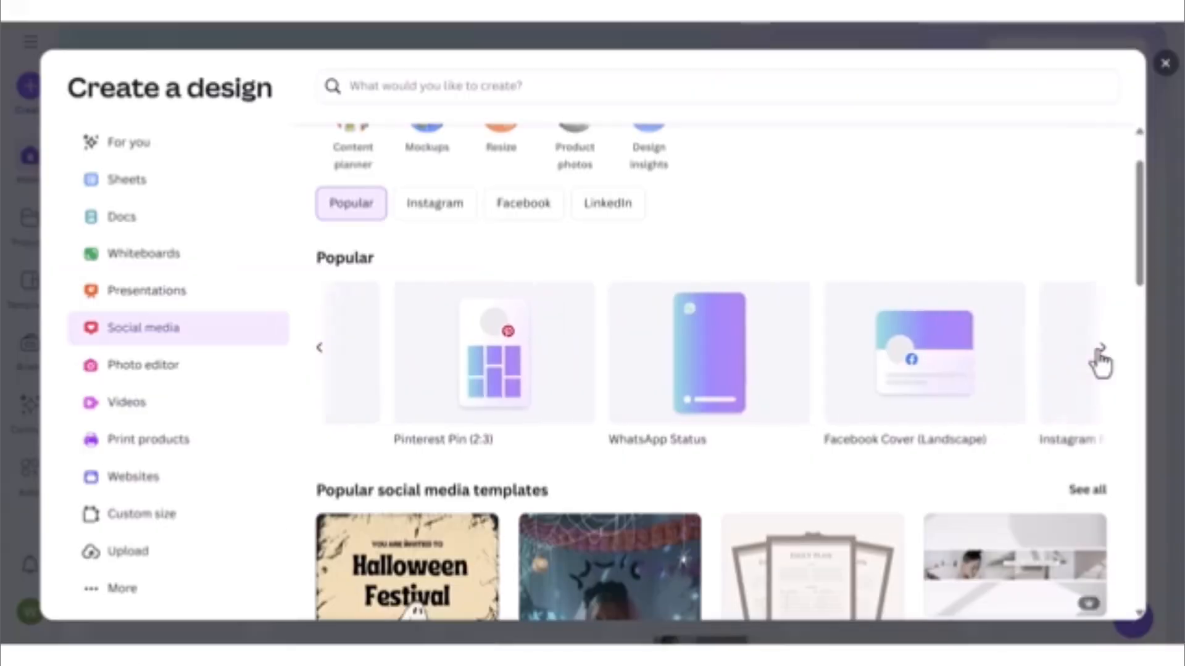
left_click(1099, 356)
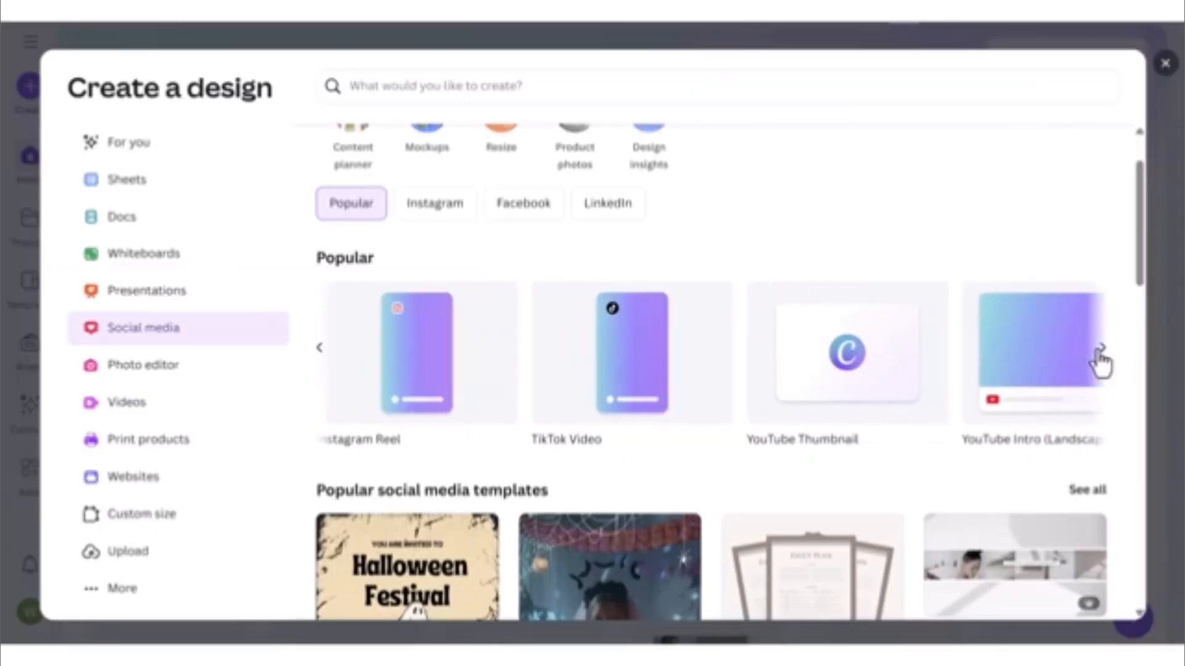
left_click(1098, 357)
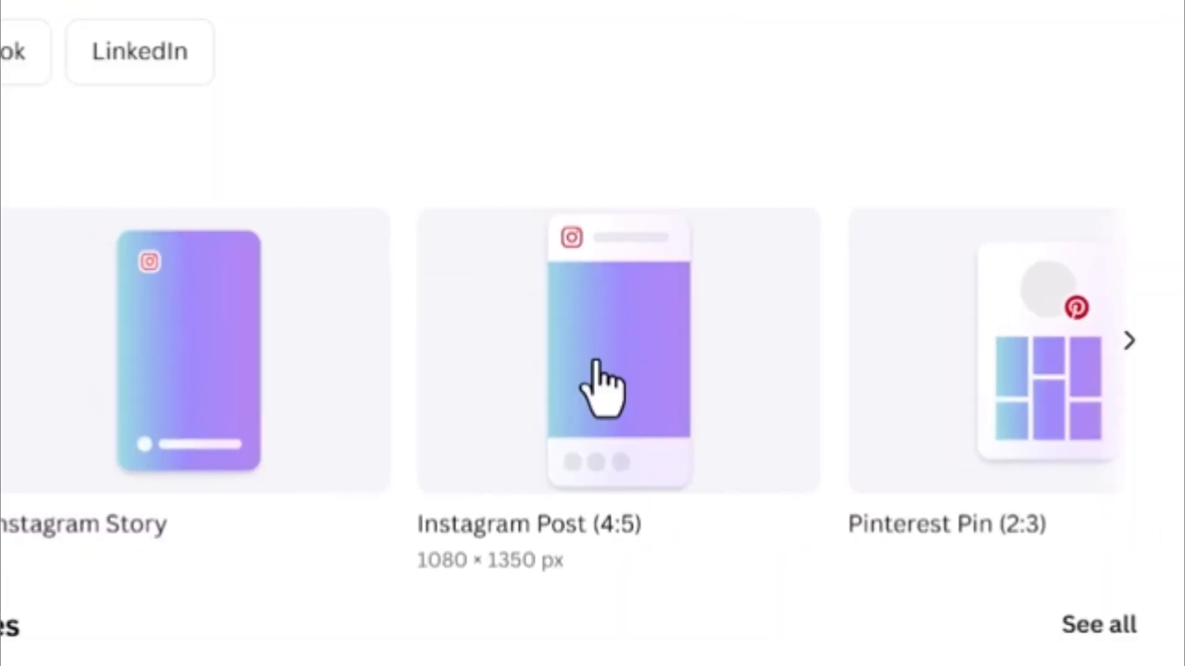
left_click(595, 369)
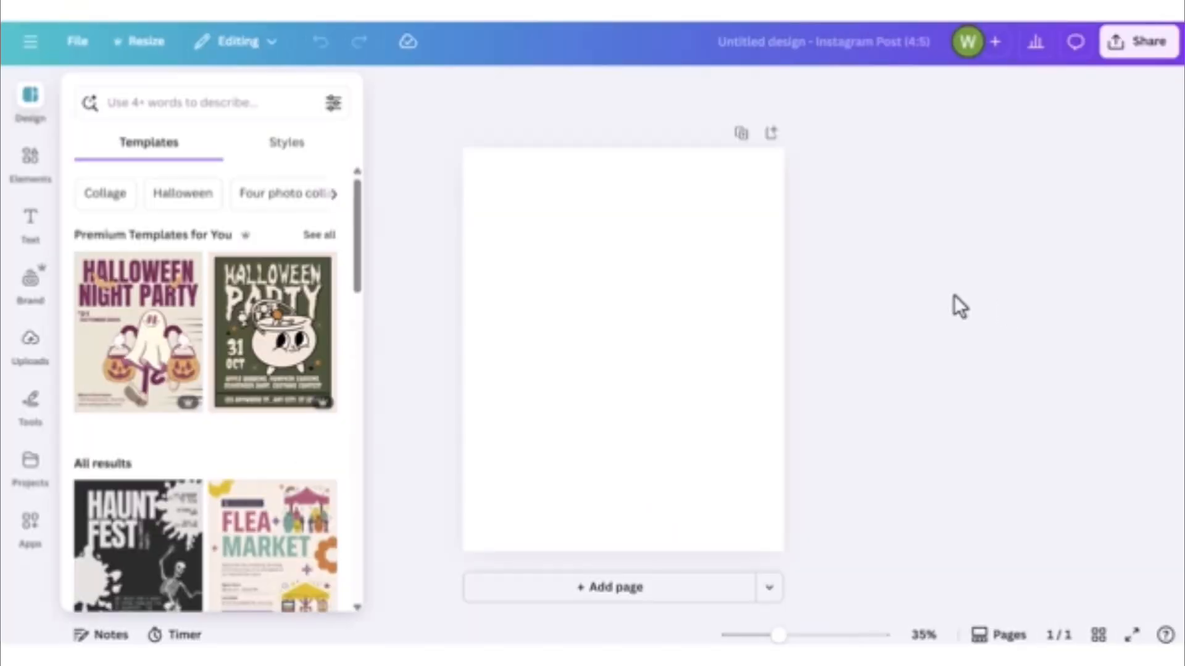
left_click(954, 295)
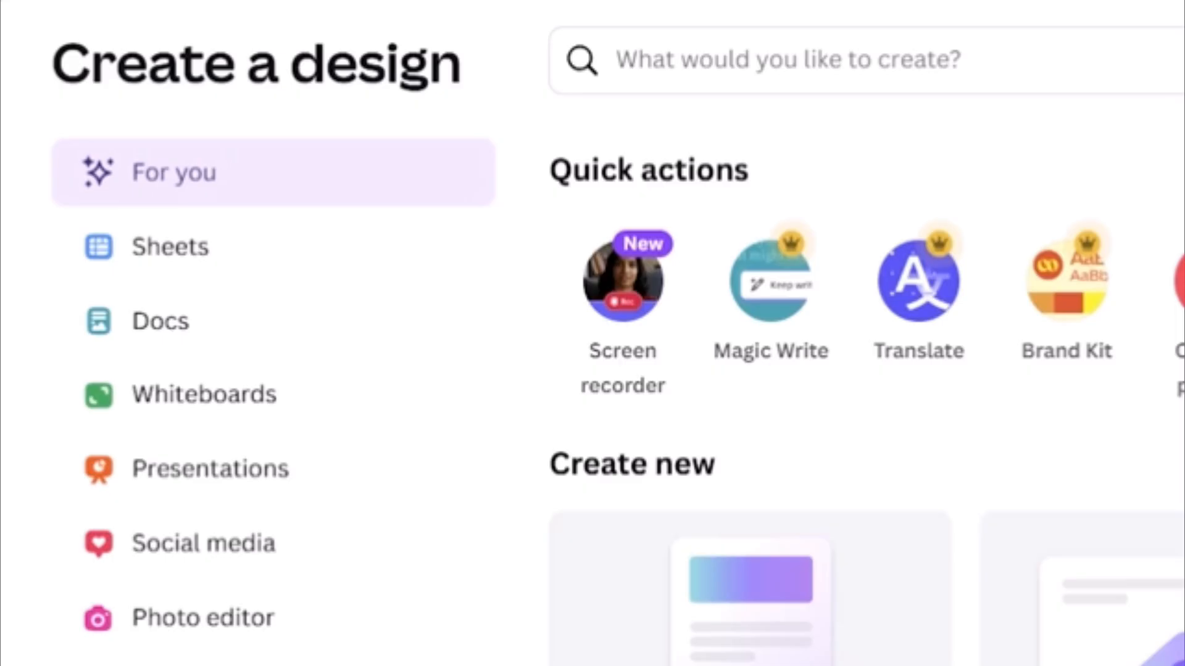
- Search the new design formats for "youtube" and choose YouTube Thumbnail
type("youtube")
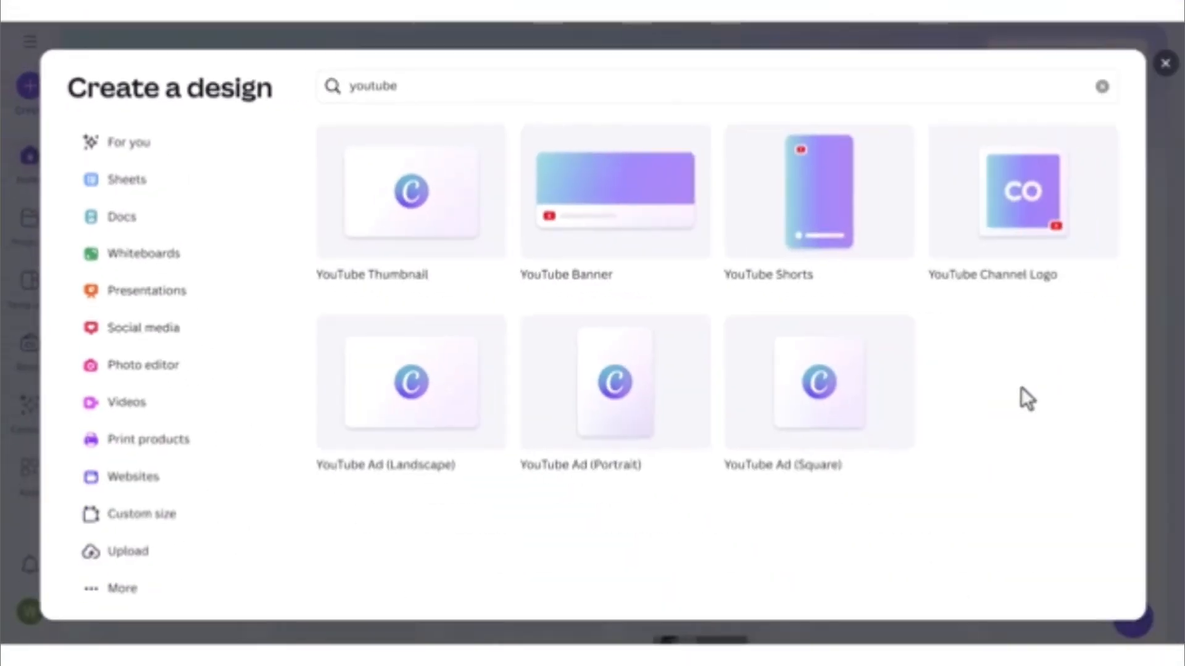
left_click(463, 220)
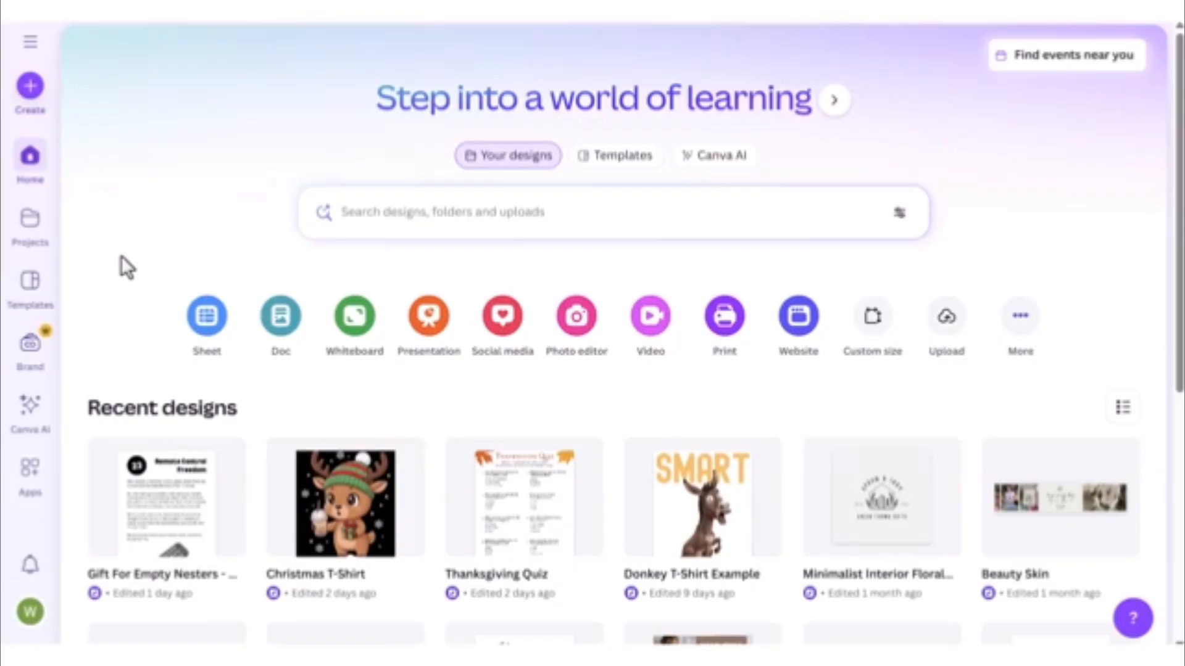
- Search the template library for "travel vlog thumbnail youtube"
left_click(24, 285)
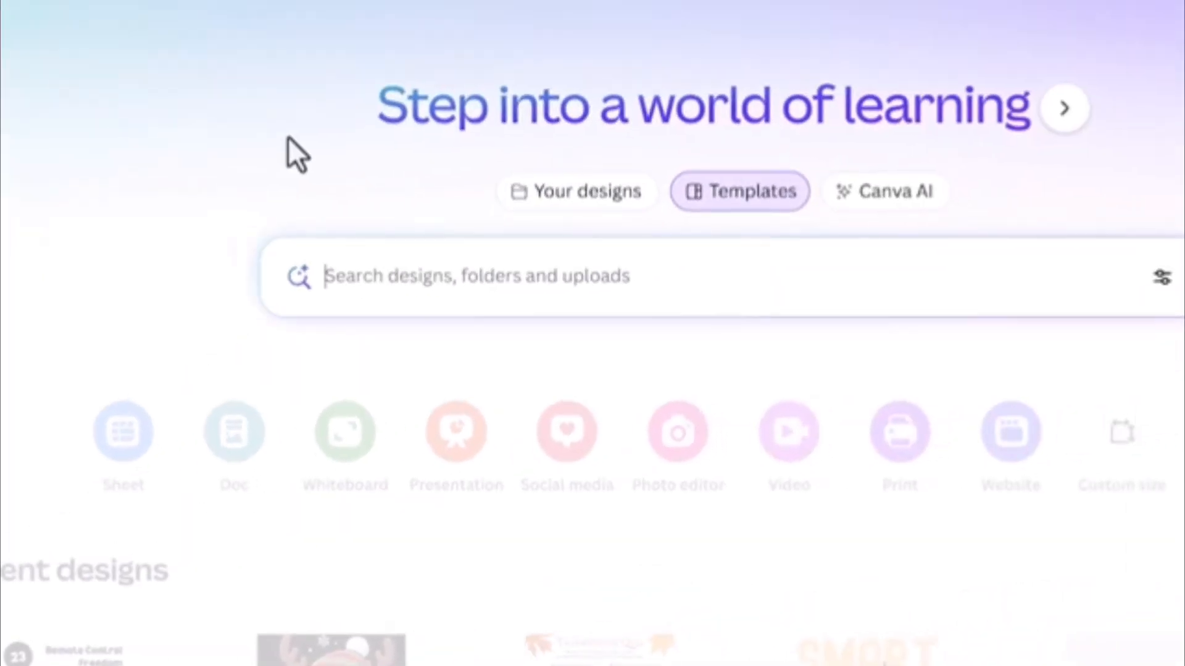
type("trav")
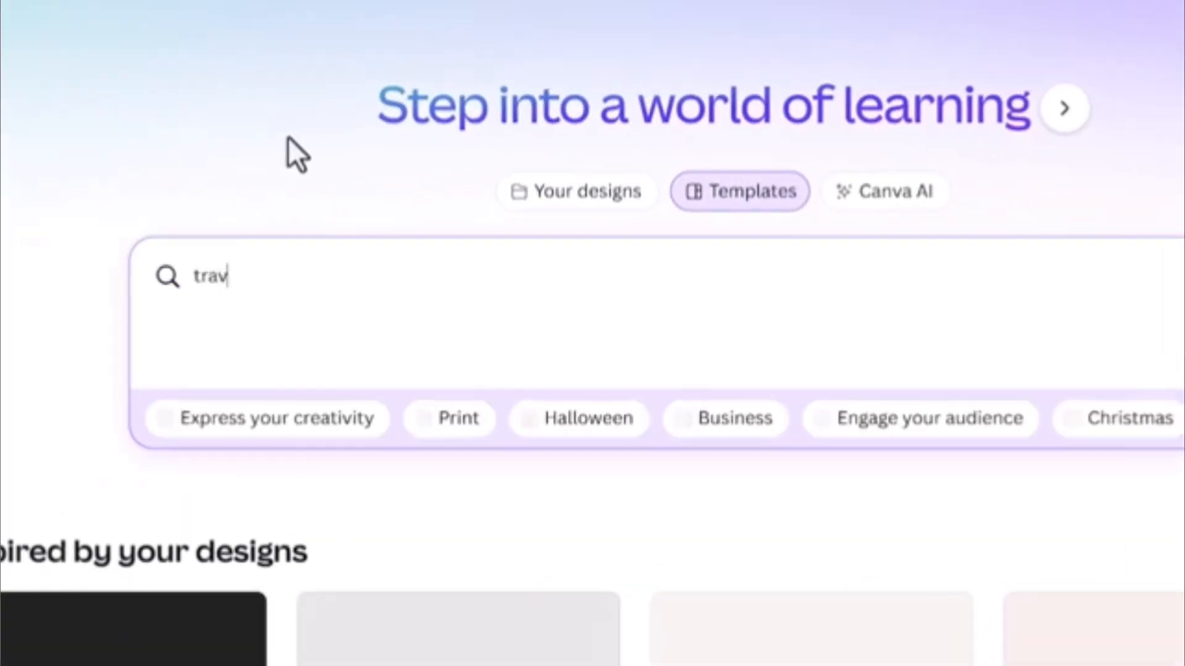
type("el vlog thum")
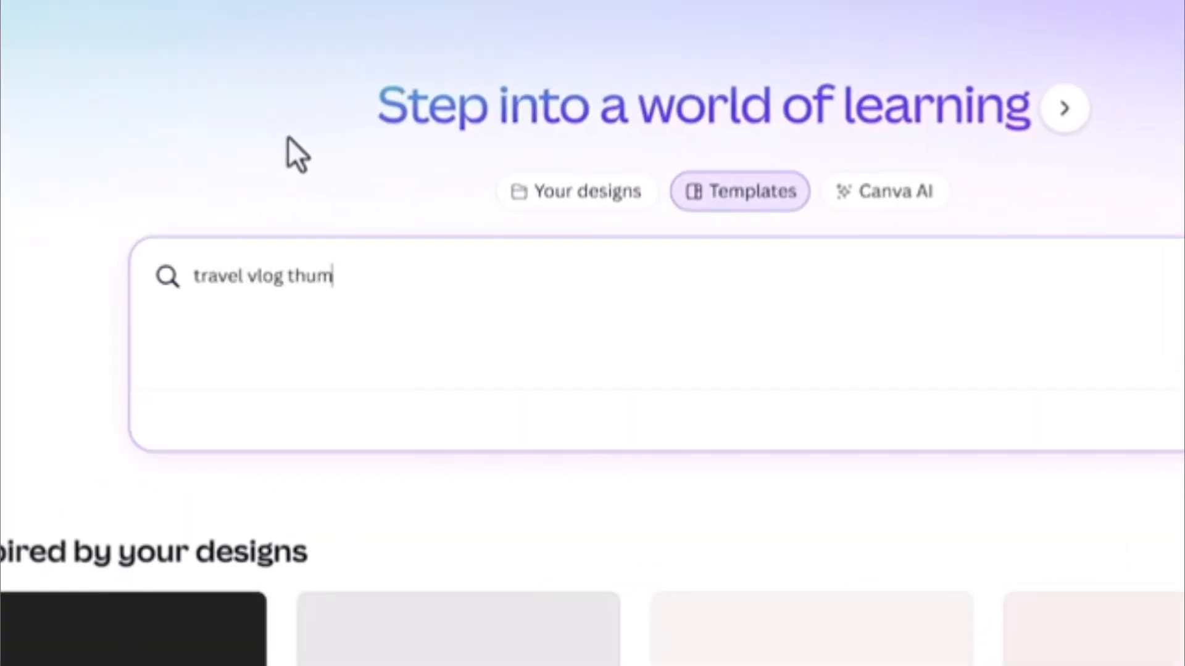
type("bnail youtube")
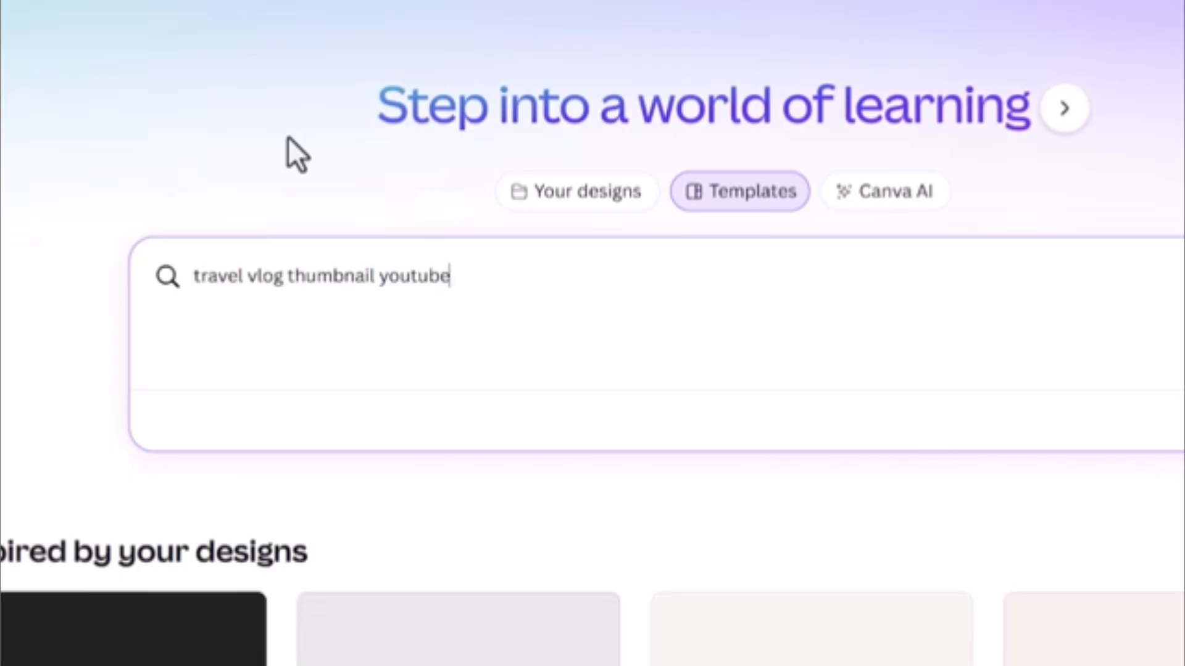
key("Return")
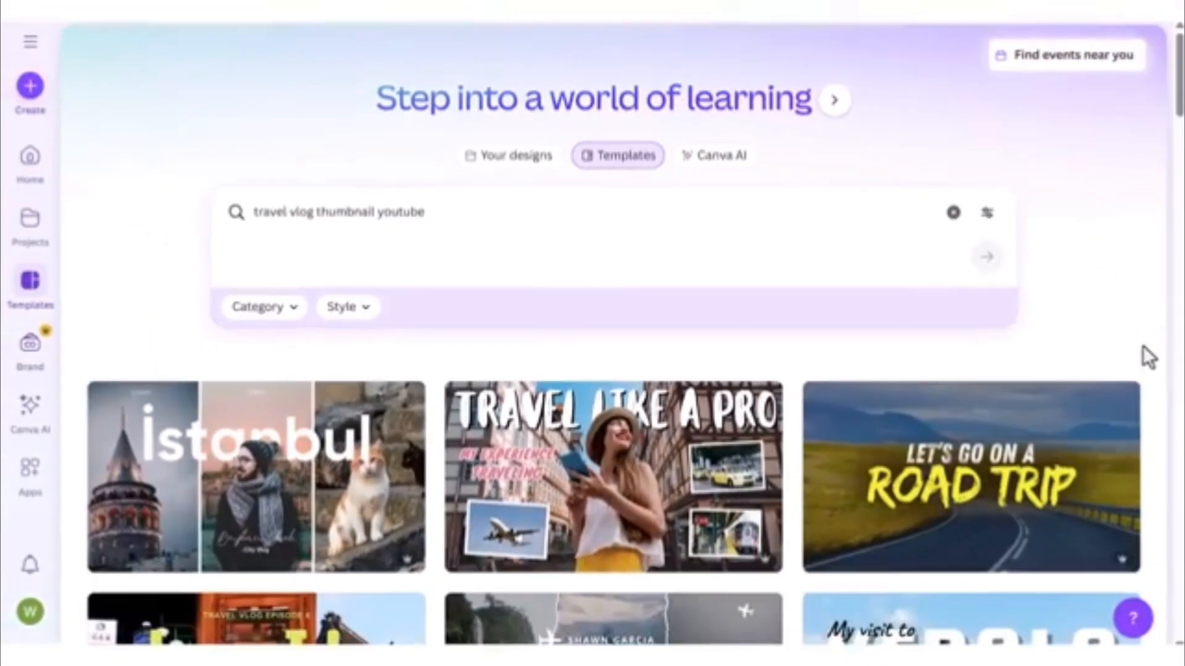
- Browse the travel vlog thumbnails and start a design from the yellow and brown "Italian Road Trip" template
scroll(1148, 357, "down", 3)
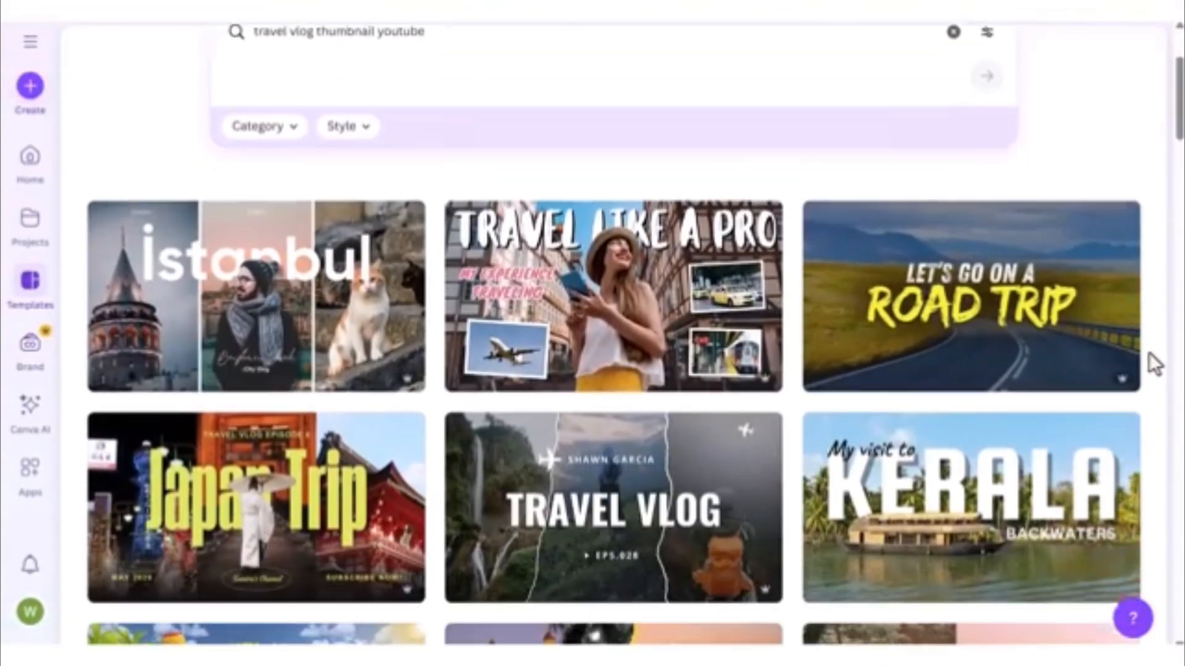
scroll(1154, 364, "down", 5)
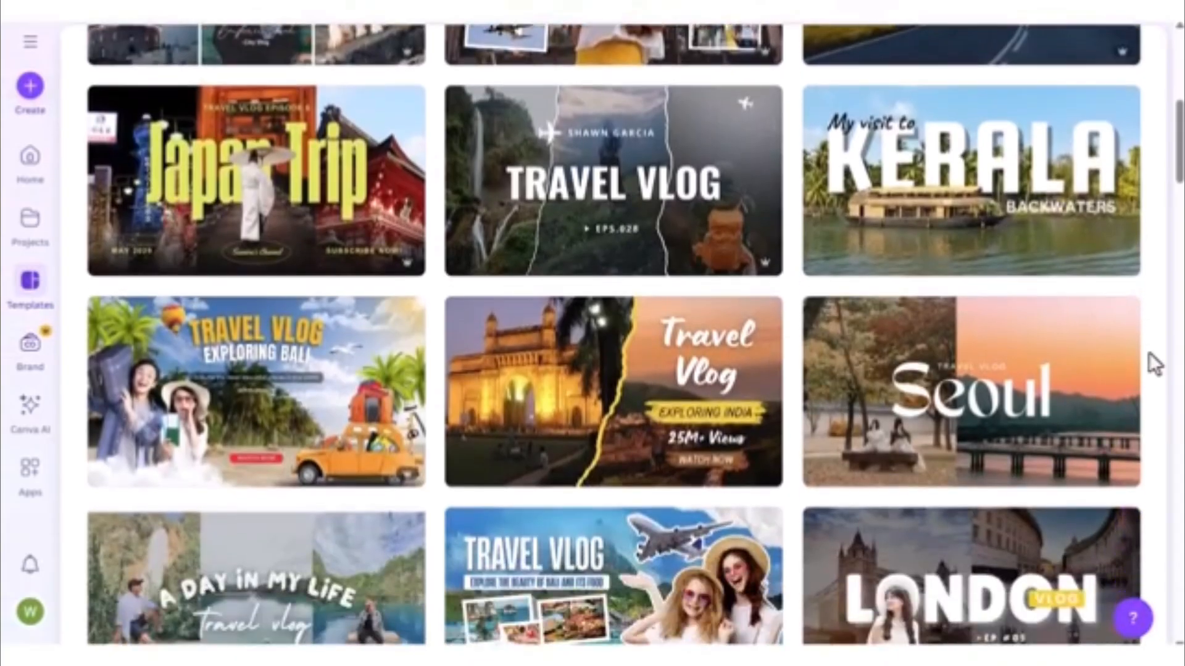
scroll(1154, 364, "down", 4)
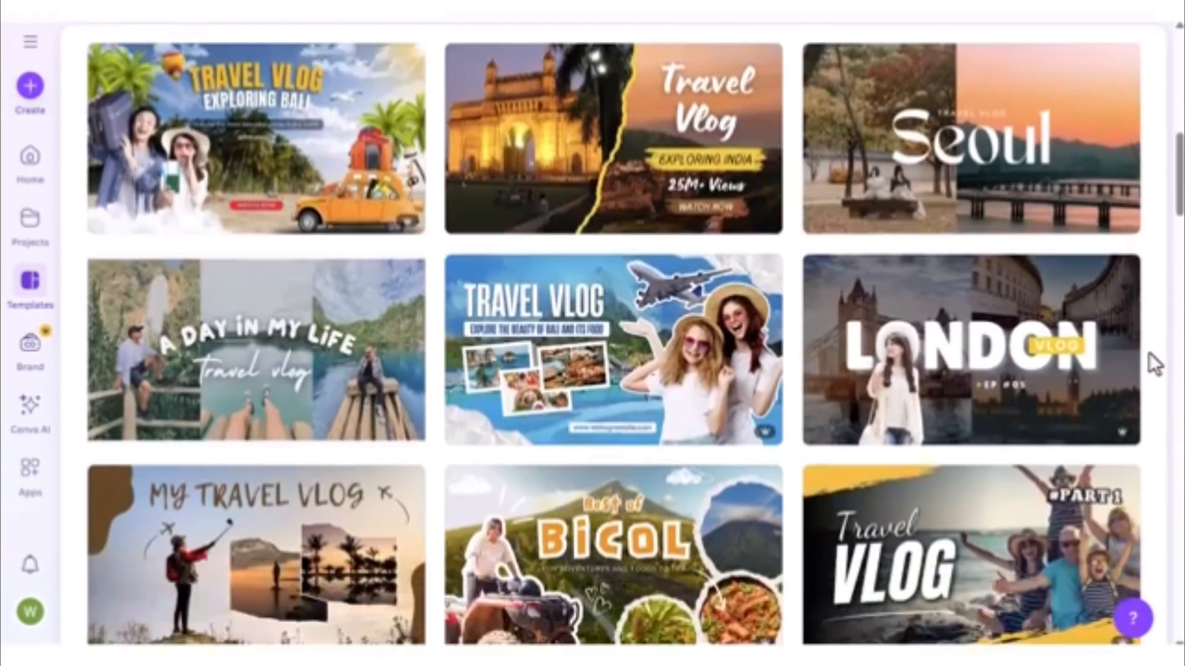
scroll(1154, 364, "down", 10)
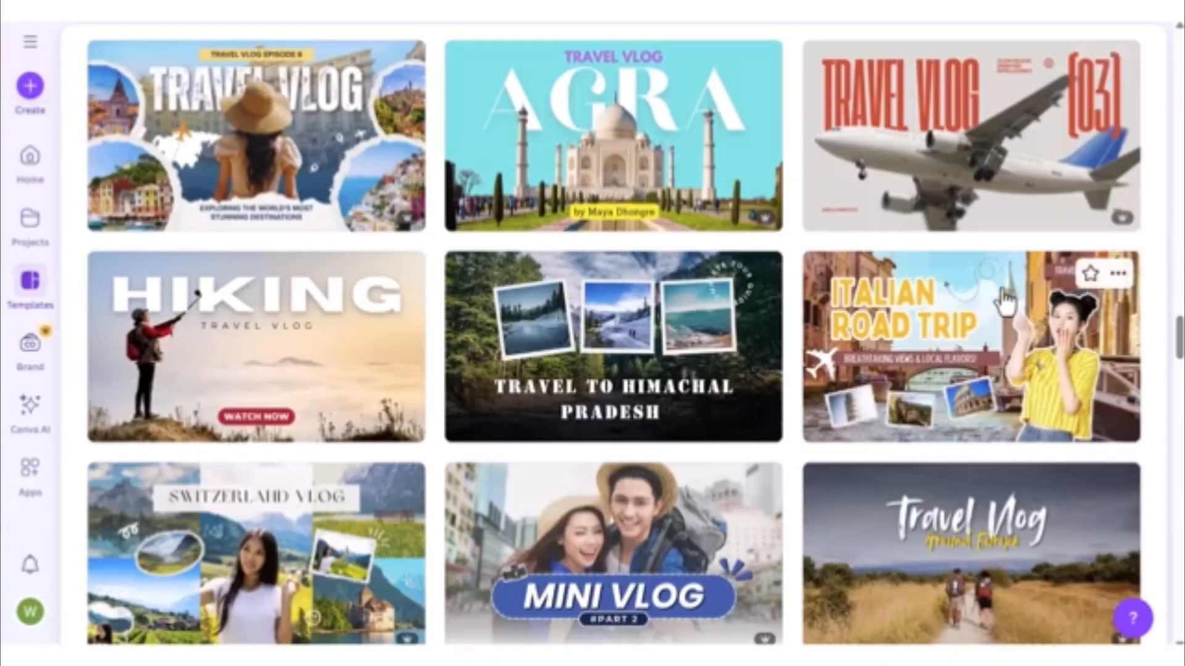
left_click(1042, 271)
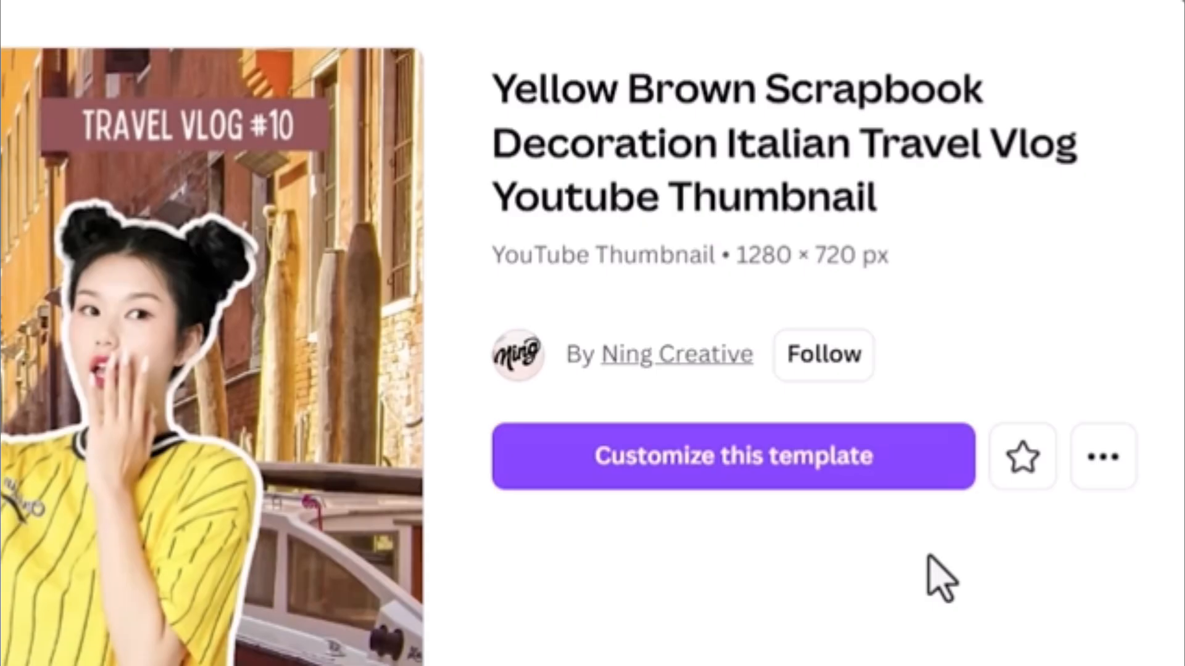
left_click(883, 457)
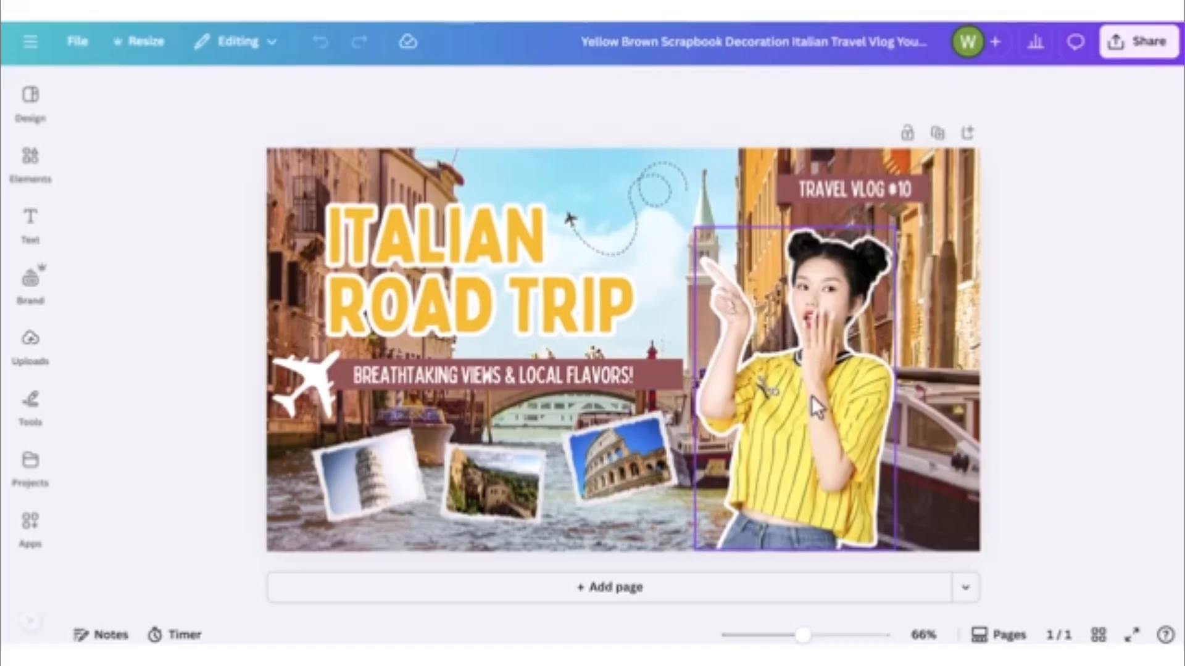
- Delete the cutout of the woman in the yellow shirt and replace the headline with "MY TEXT HERE" on two lines
left_click(812, 395)
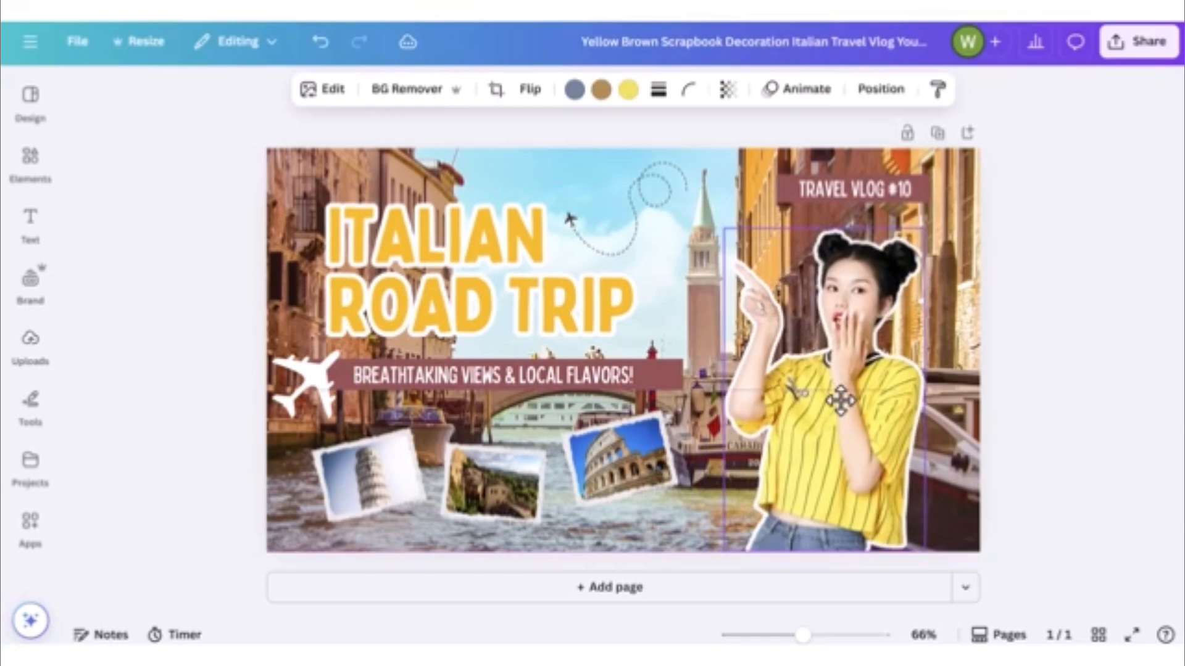
key("Delete")
double_click(446, 262)
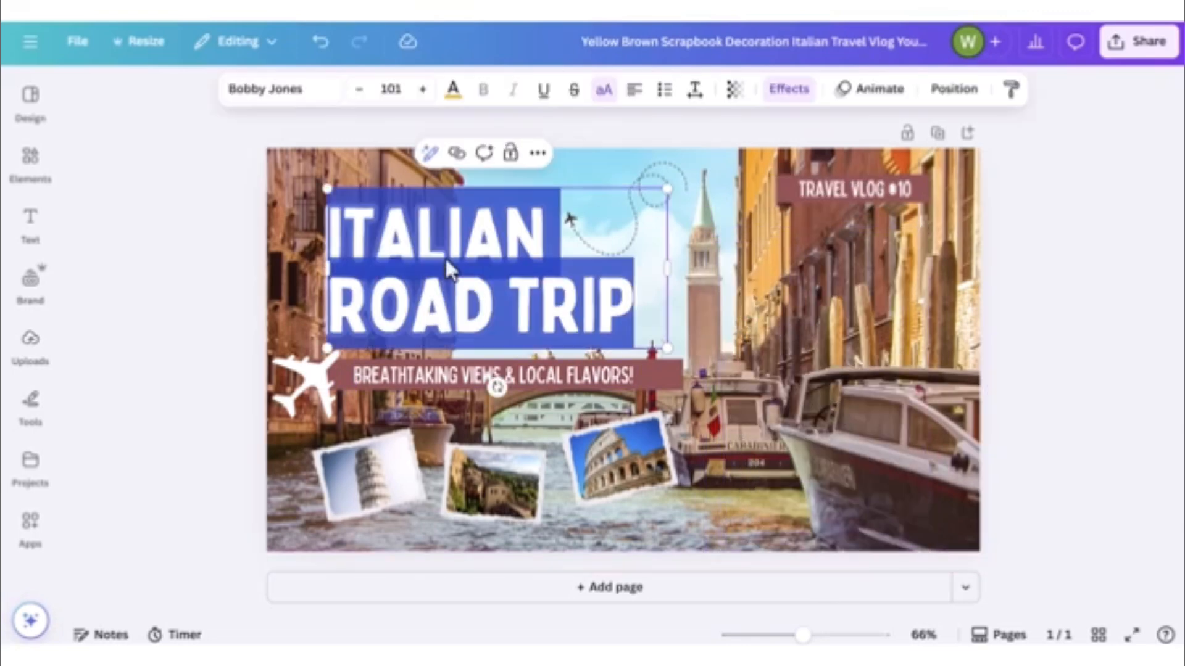
type("MY TEXT")
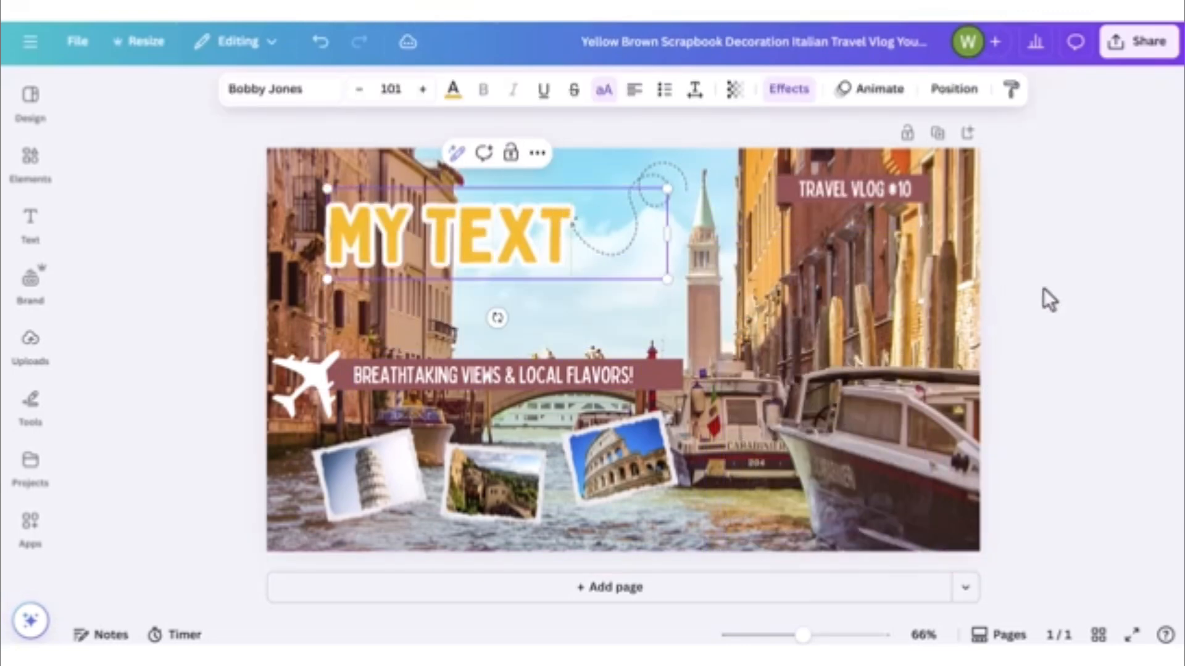
key("Return")
type("HERE")
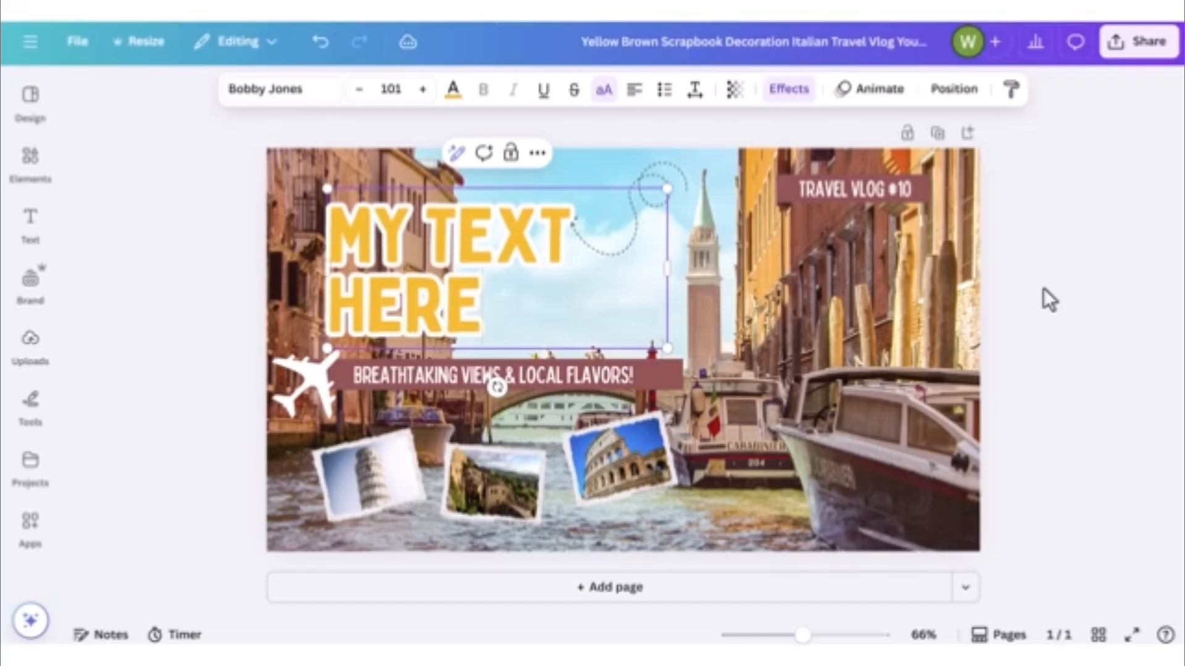
left_click(1040, 256)
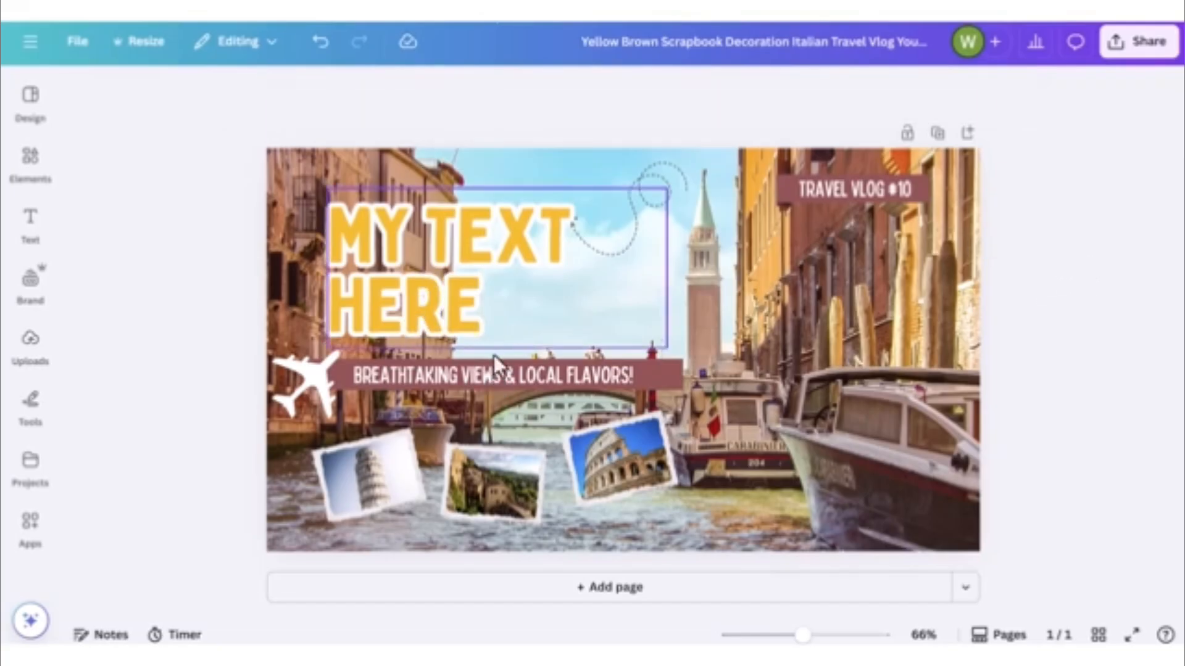
- Resize the maroon banner behind the "Breathtaking Views & Local Flavors!" tagline from its upper corner
left_click(661, 385)
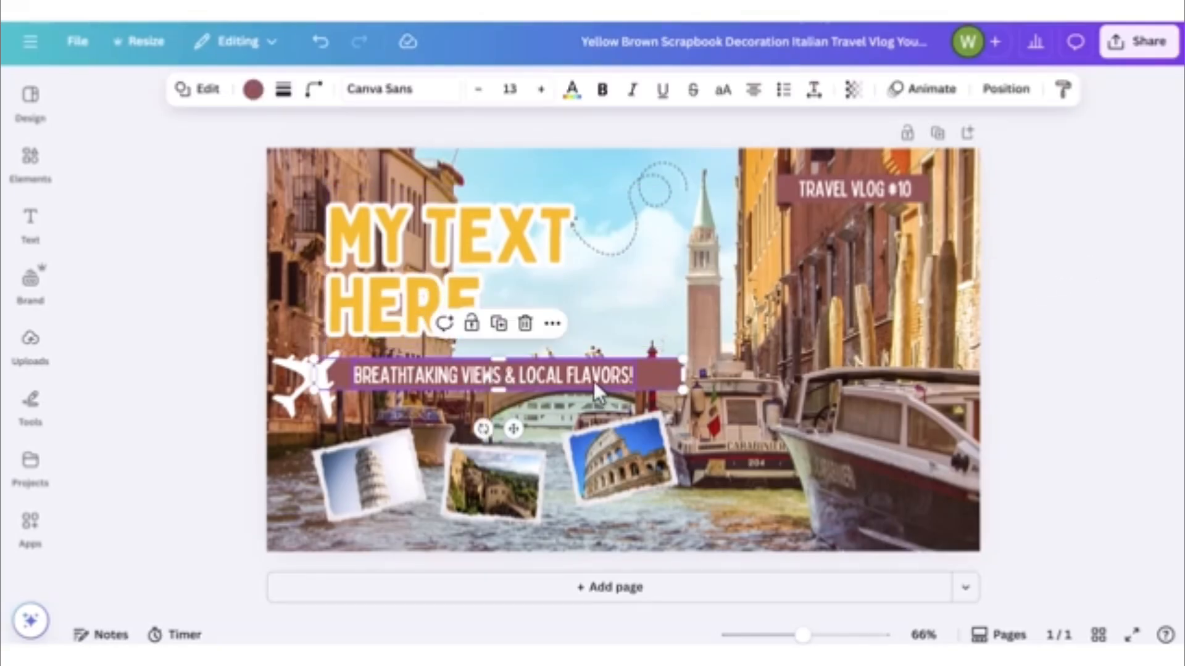
left_click_drag(682, 356, 792, 343)
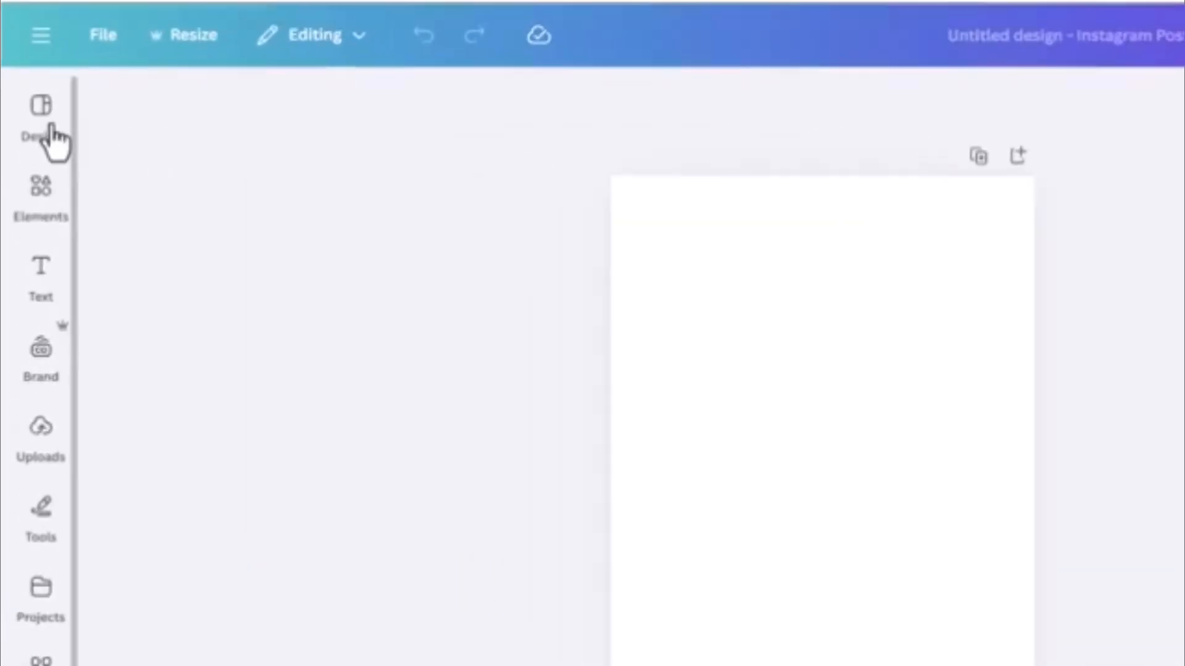
- In the blank Instagram Post (4:5) design, search the templates for "motivational instagram post"
left_click(30, 98)
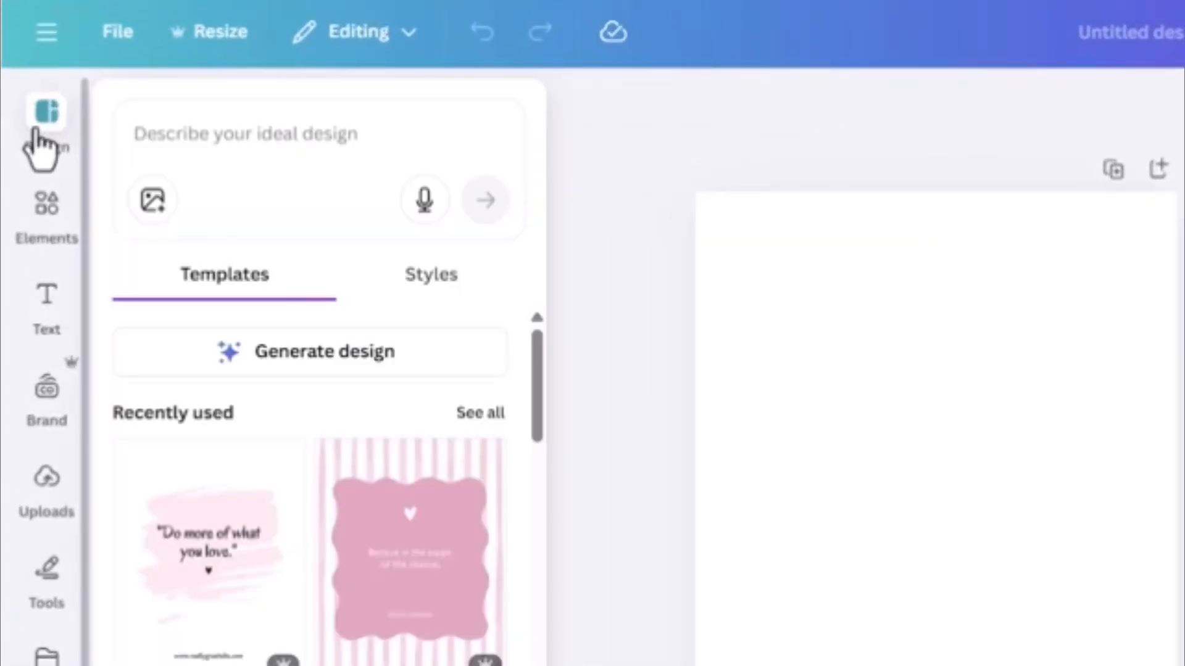
left_click(145, 106)
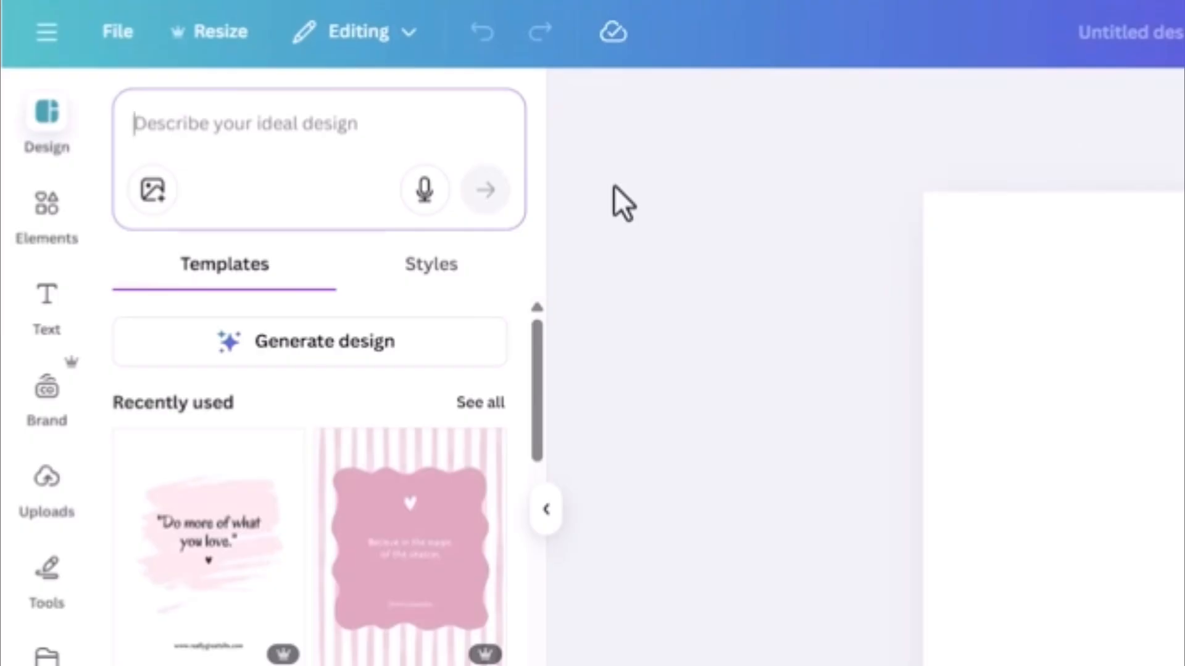
type("motivational")
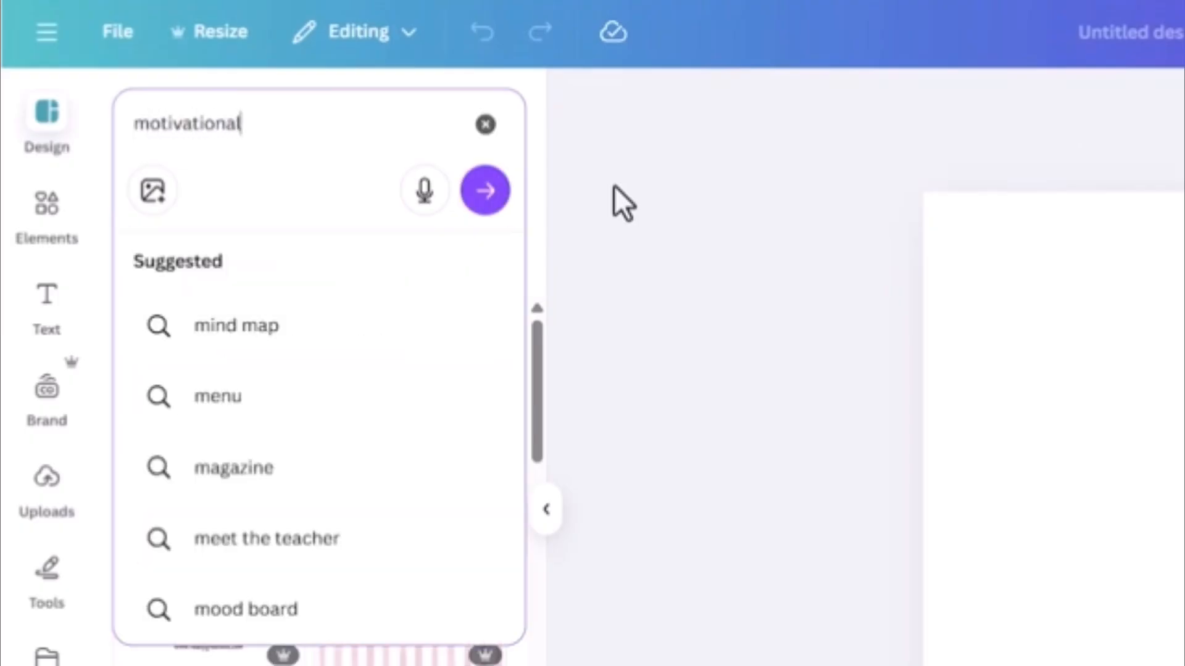
type(" instagram pos")
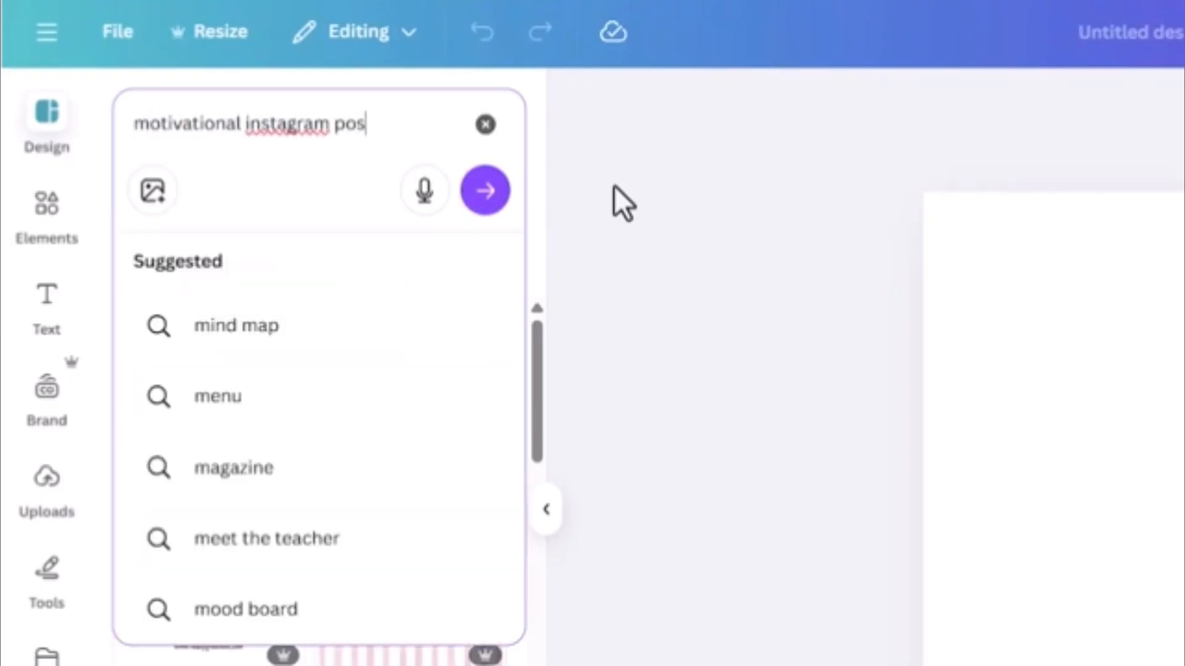
type("t")
key("Return")
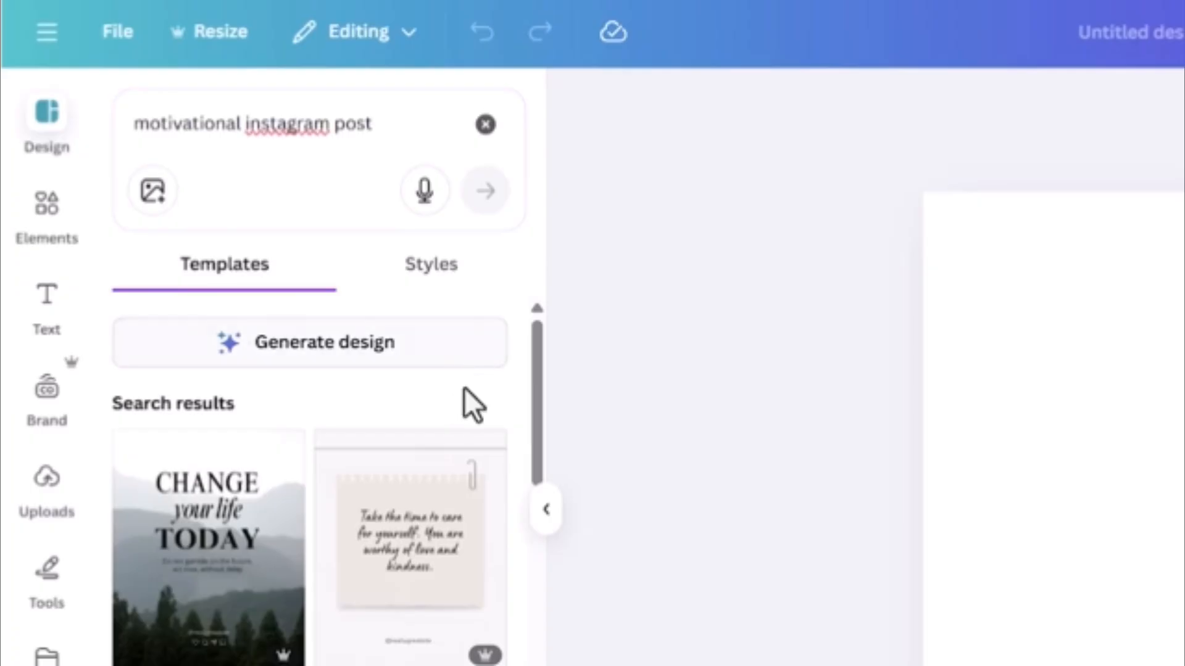
- Apply the dark "You do not find the happy life" template to the page and replace its main quote text with "Your quote"
scroll(473, 405, "down", 6)
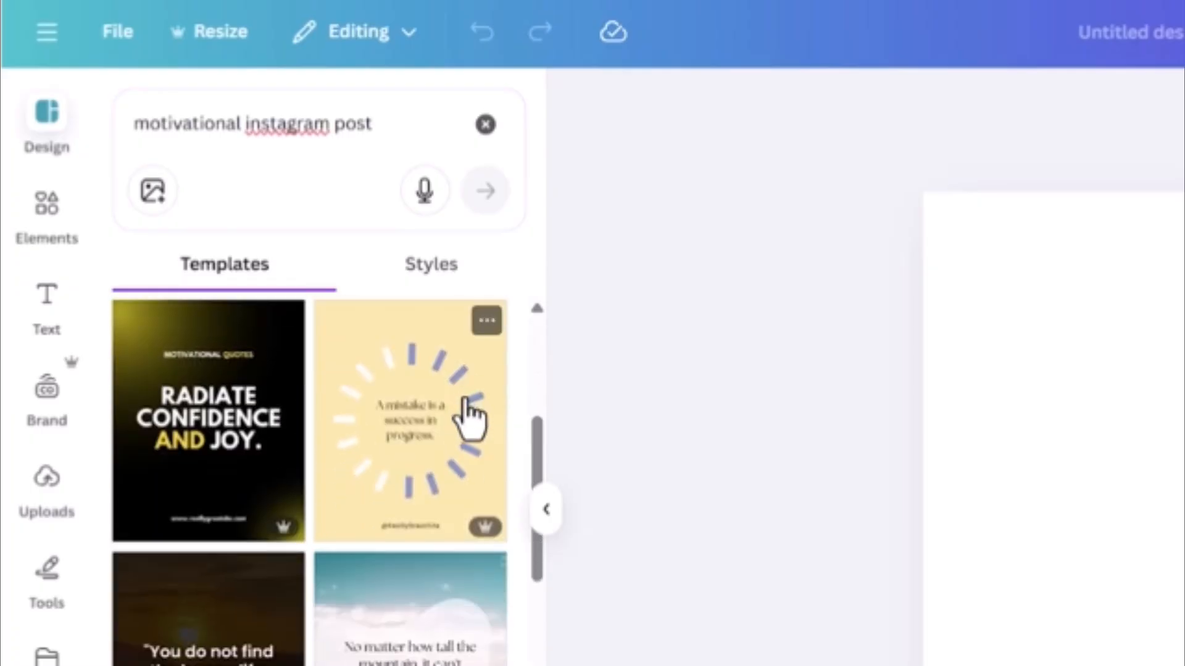
scroll(470, 420, "down", 4)
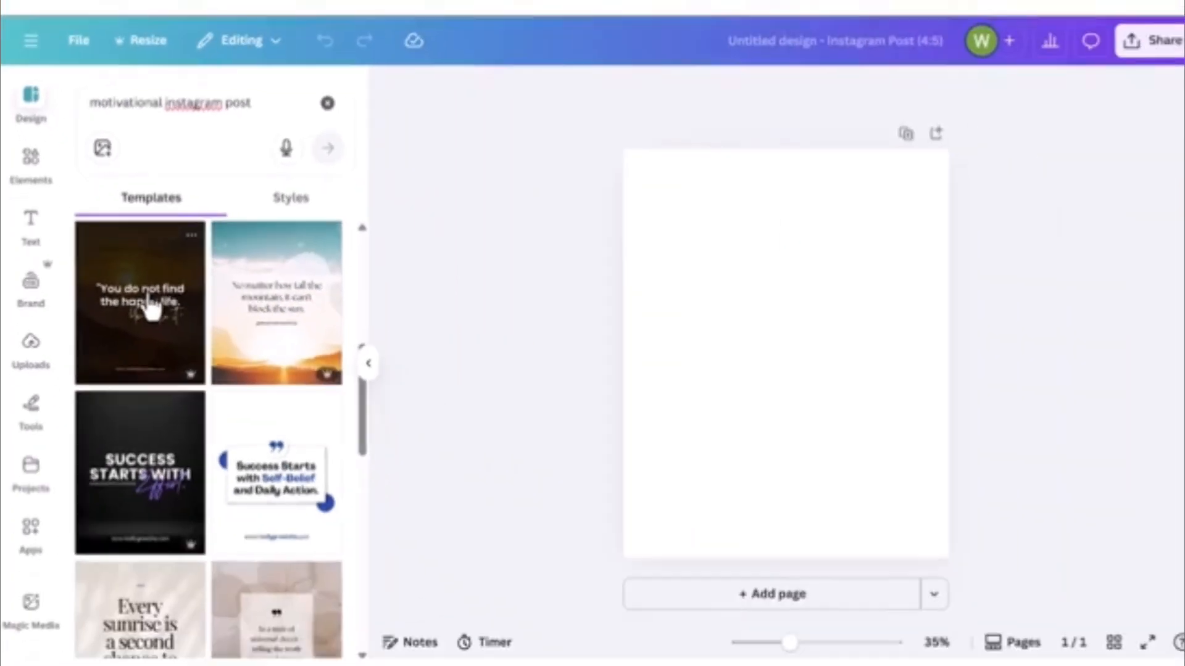
left_click(150, 307)
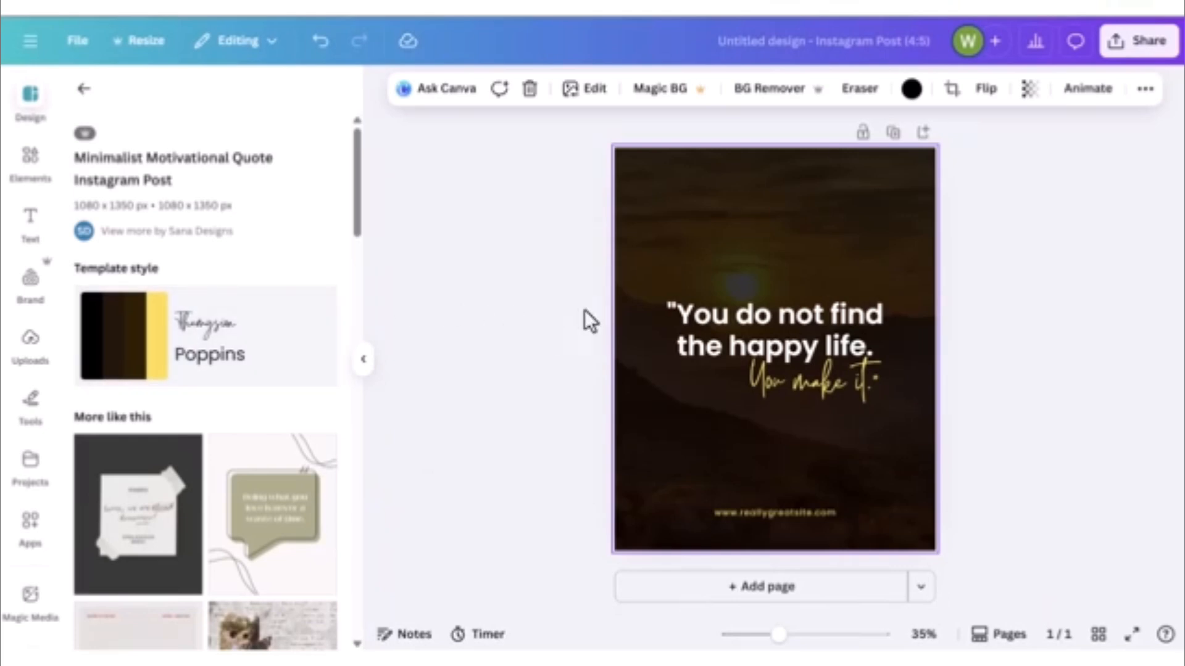
double_click(886, 313)
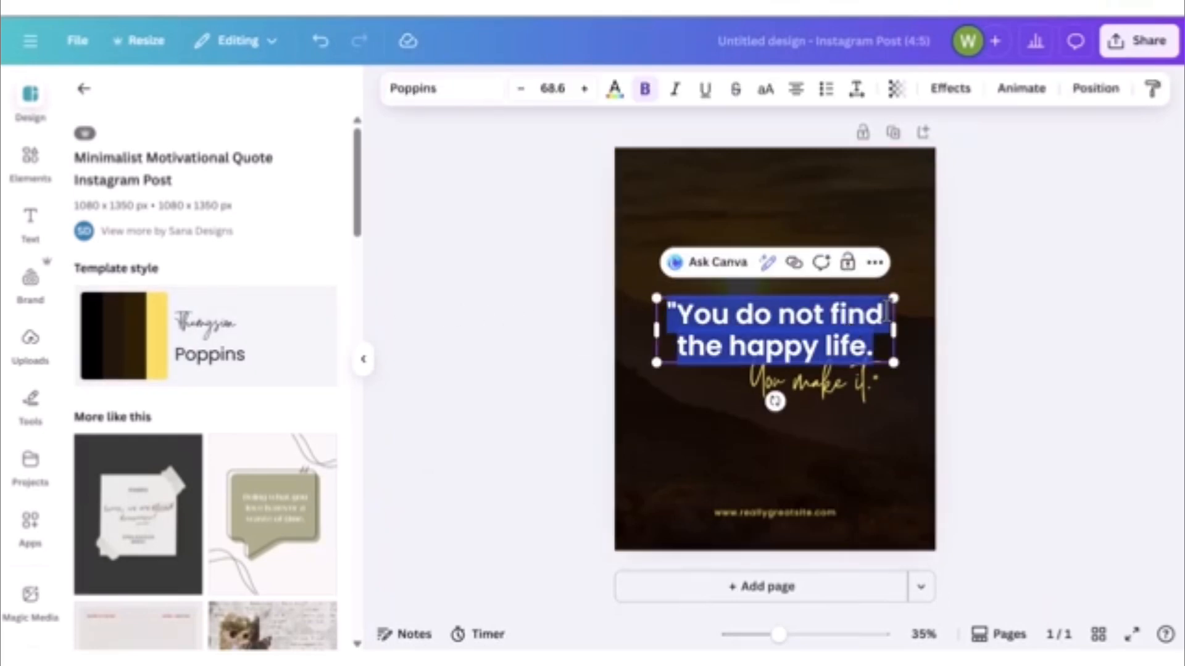
type("Your")
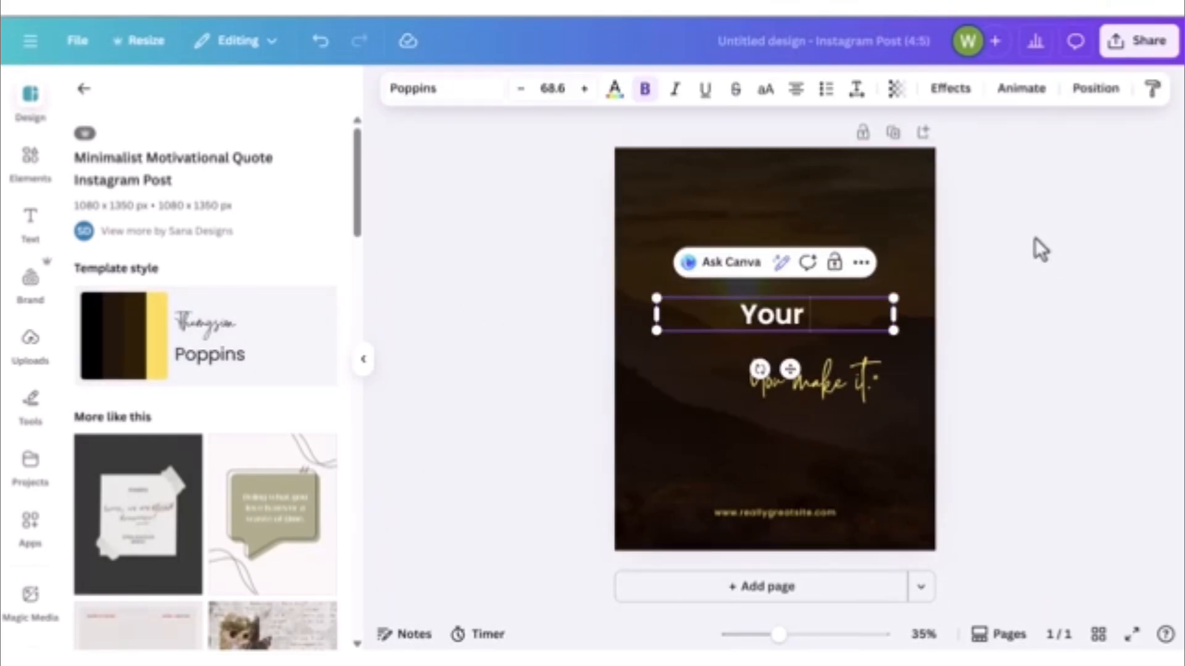
type(" quote")
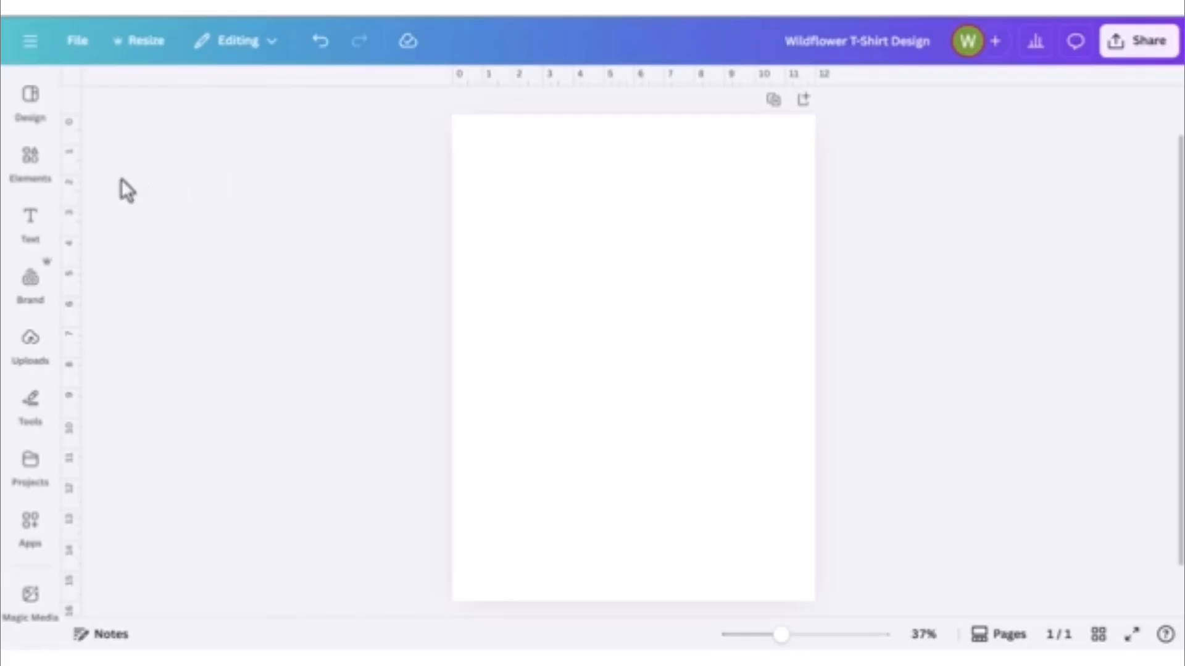
- In the blank Wildflower T-Shirt Design, browse the Graphics, Photos and Stickers categories of design elements
left_click(32, 165)
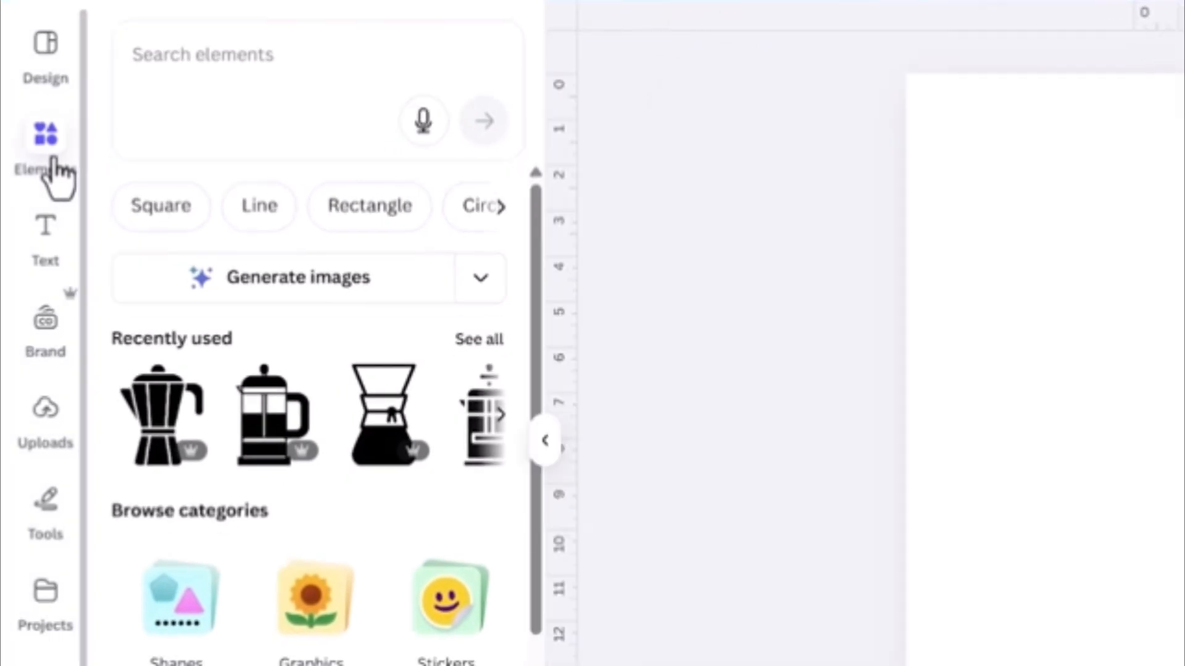
scroll(383, 250, "down", 4)
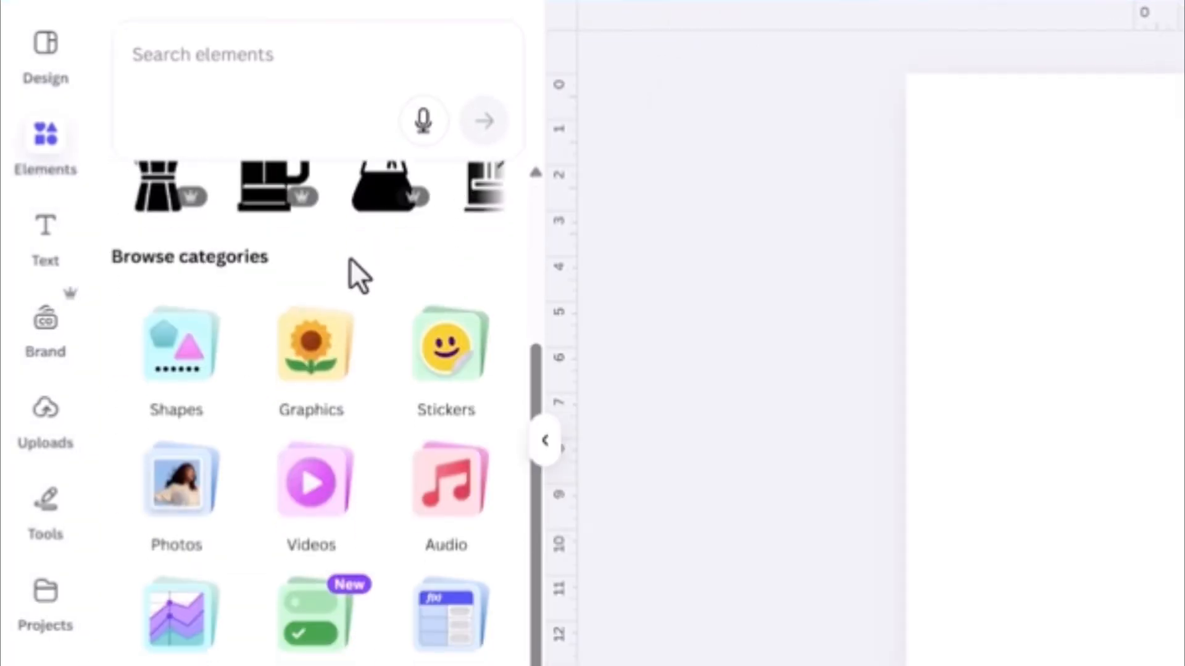
left_click(272, 358)
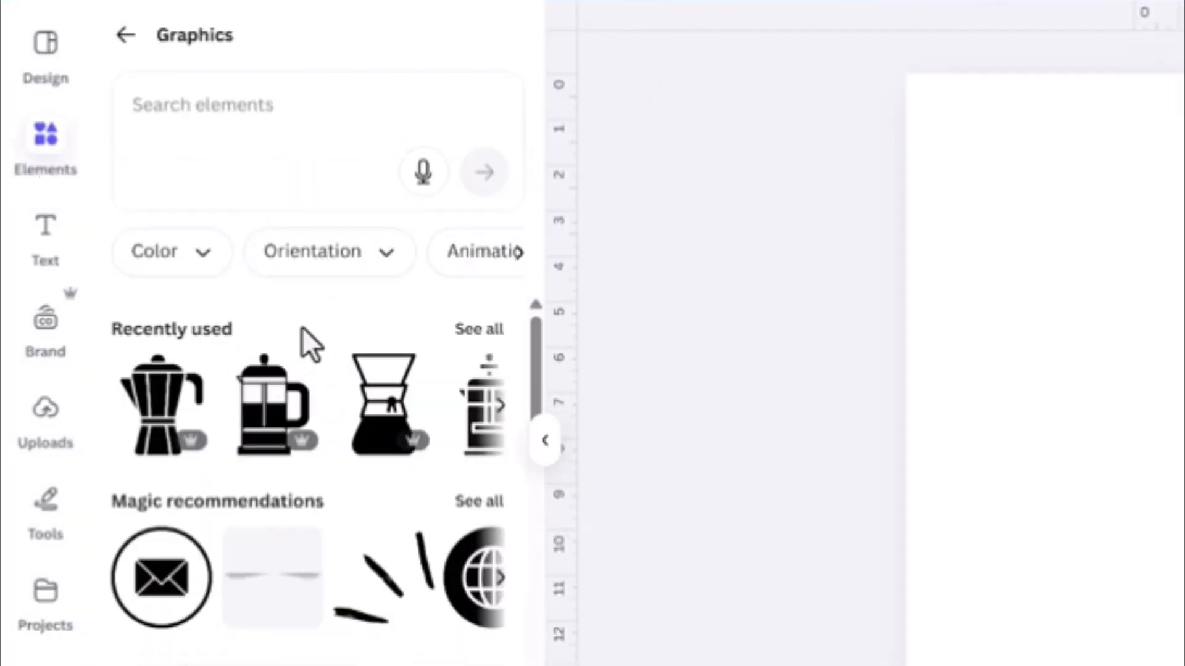
left_click(130, 38)
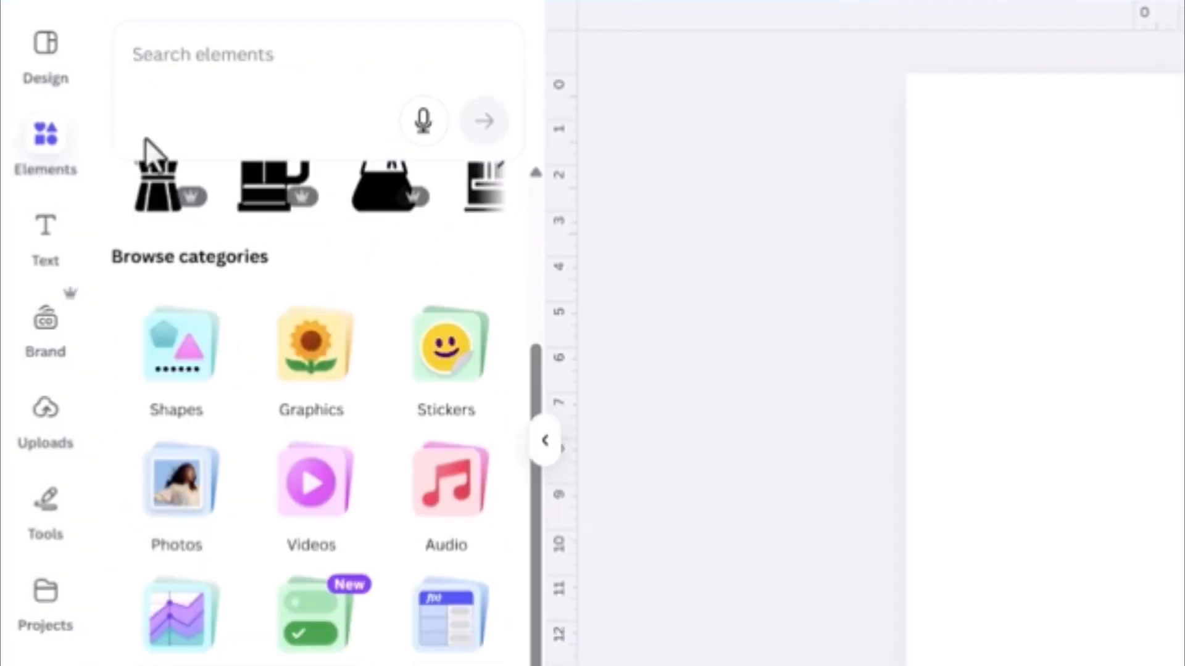
left_click(201, 506)
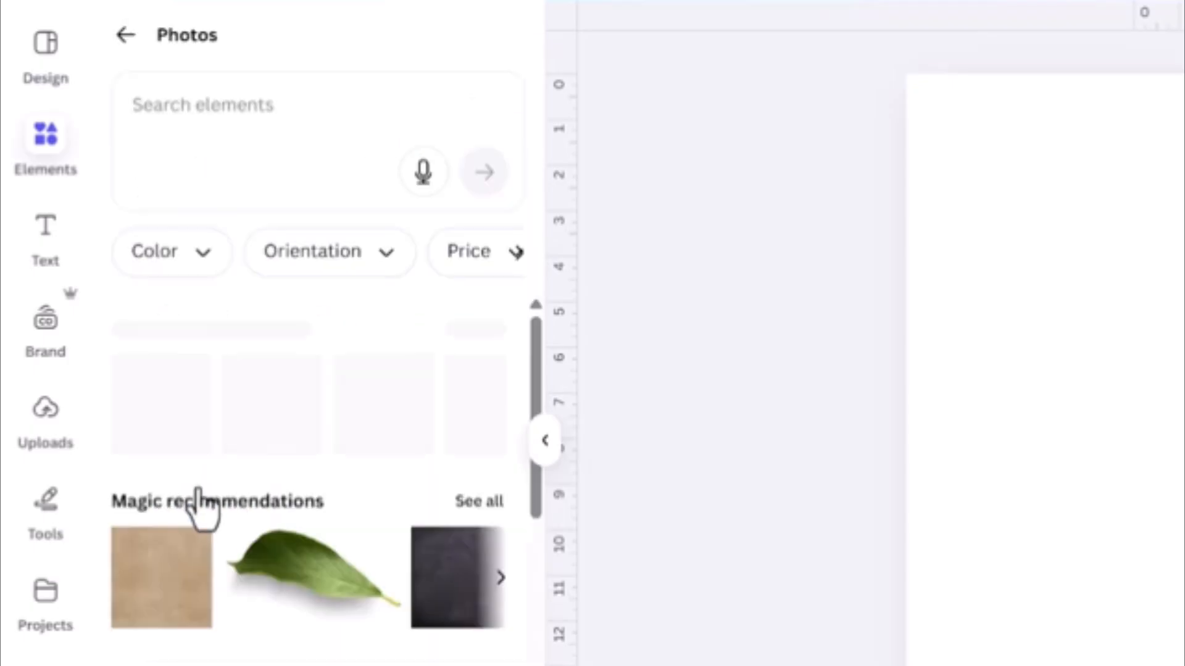
left_click(126, 39)
left_click(435, 364)
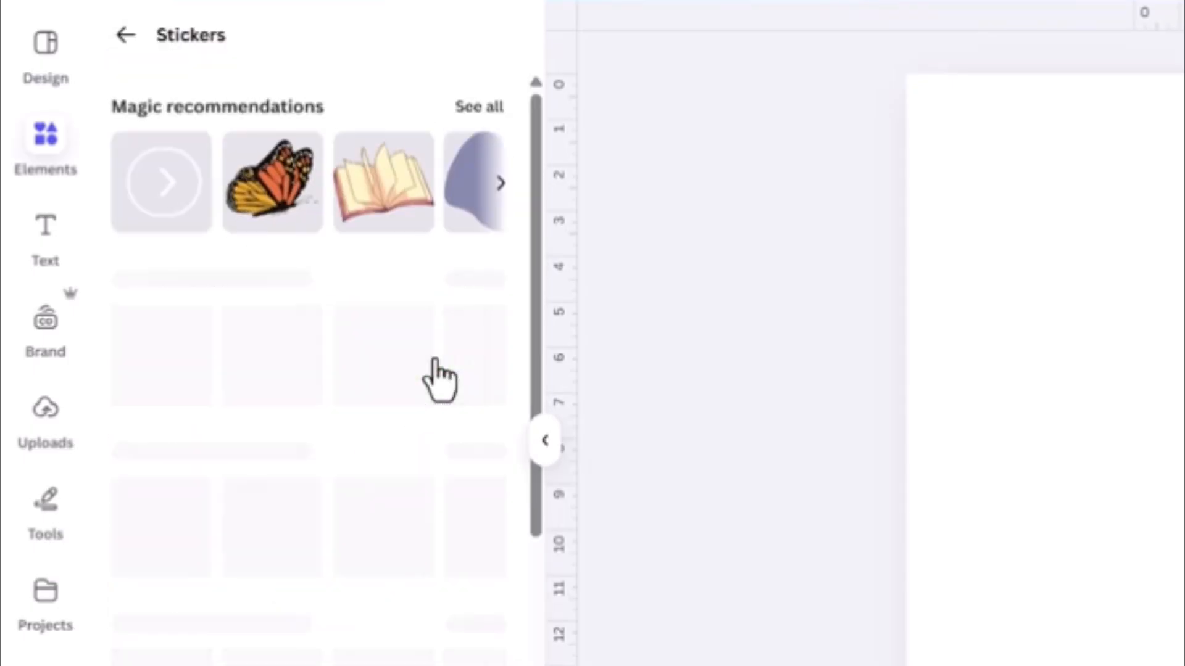
- Look through the Frames category and the remaining element categories
left_click(126, 35)
scroll(293, 444, "down", 2)
left_click(309, 649)
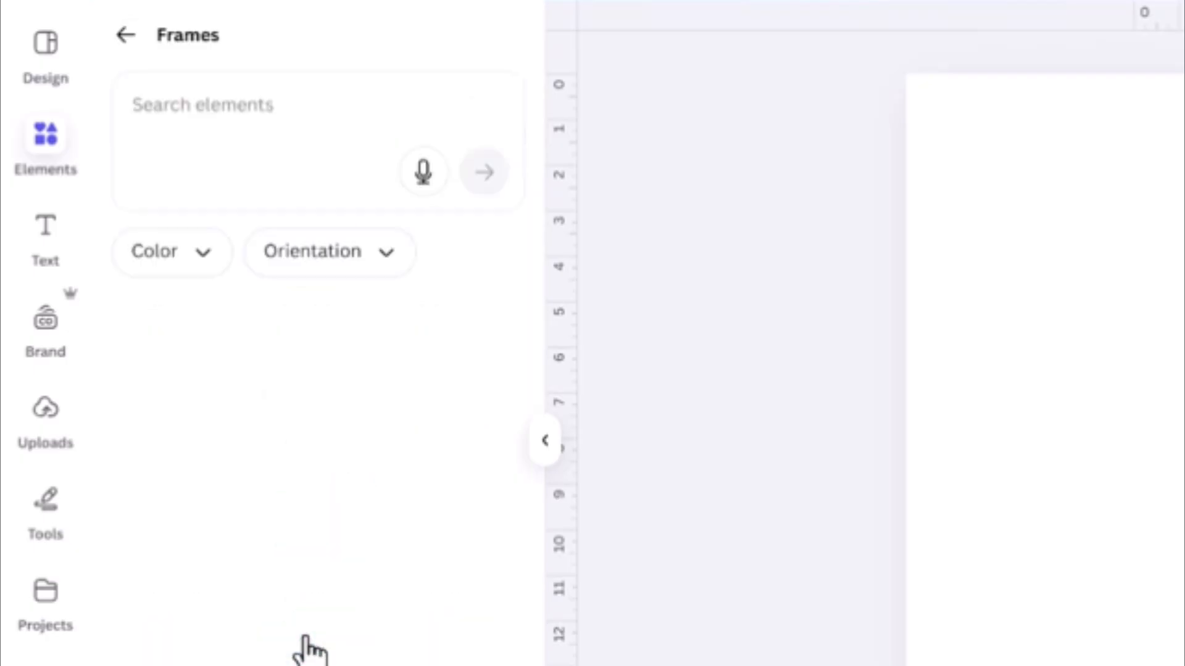
left_click(127, 36)
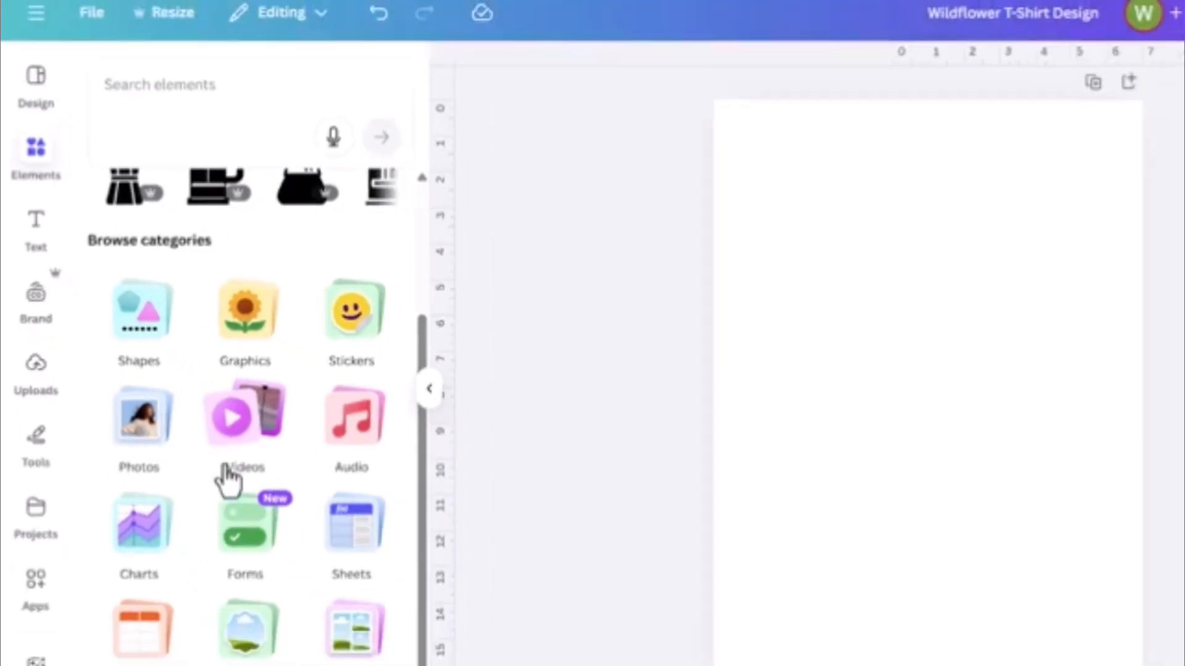
scroll(315, 558, "down", 2)
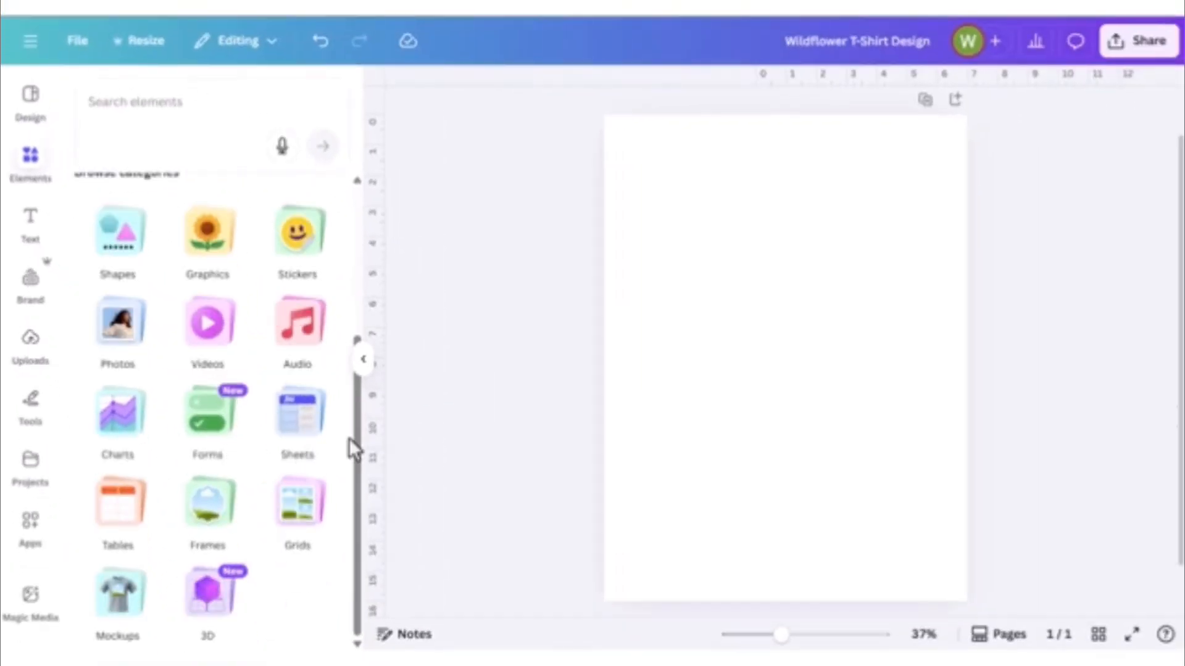
scroll(349, 438, "up", 5)
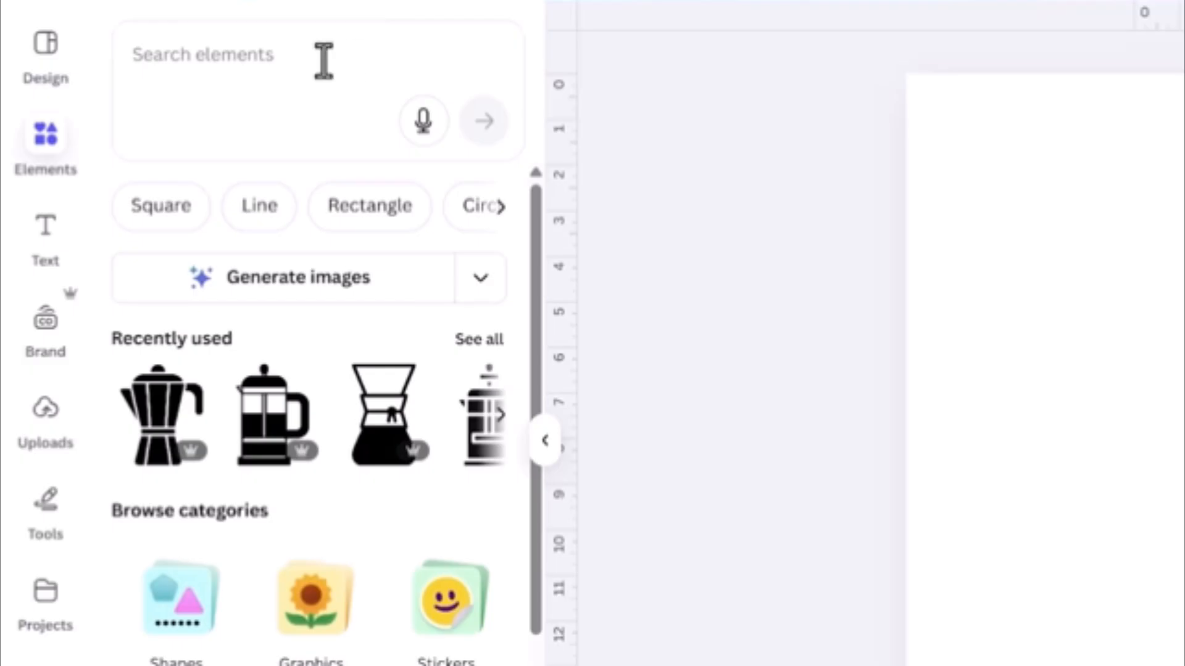
- Search the elements for "wildflowers" and limit the results to Graphics
left_click(213, 106)
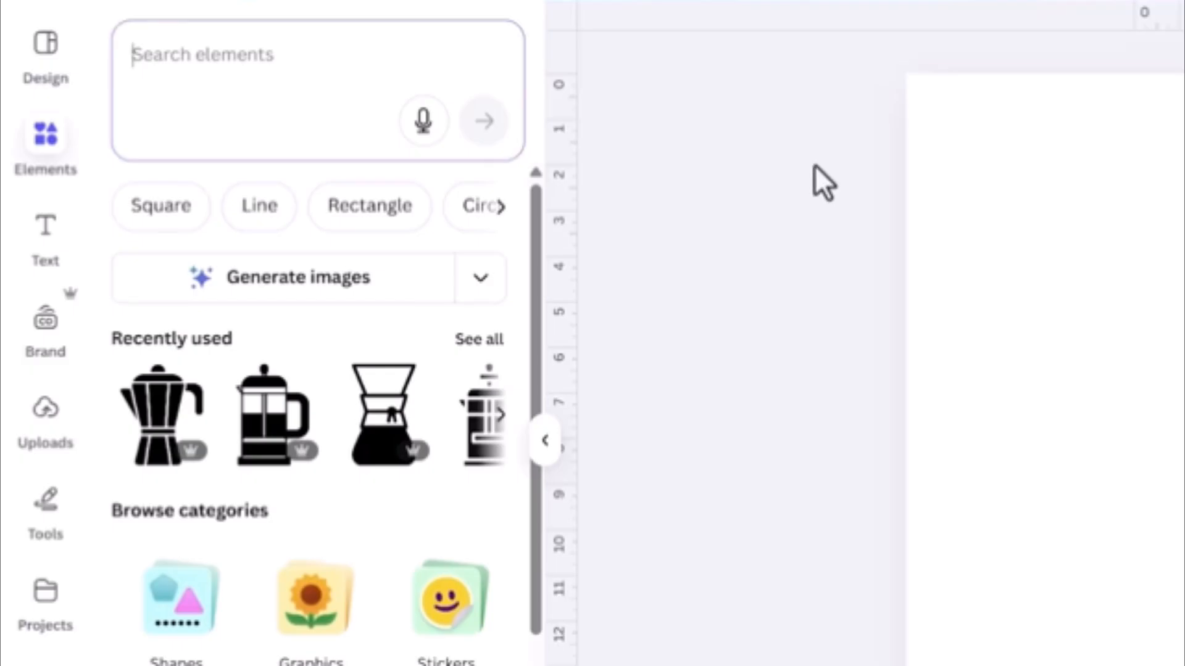
type("wildflow")
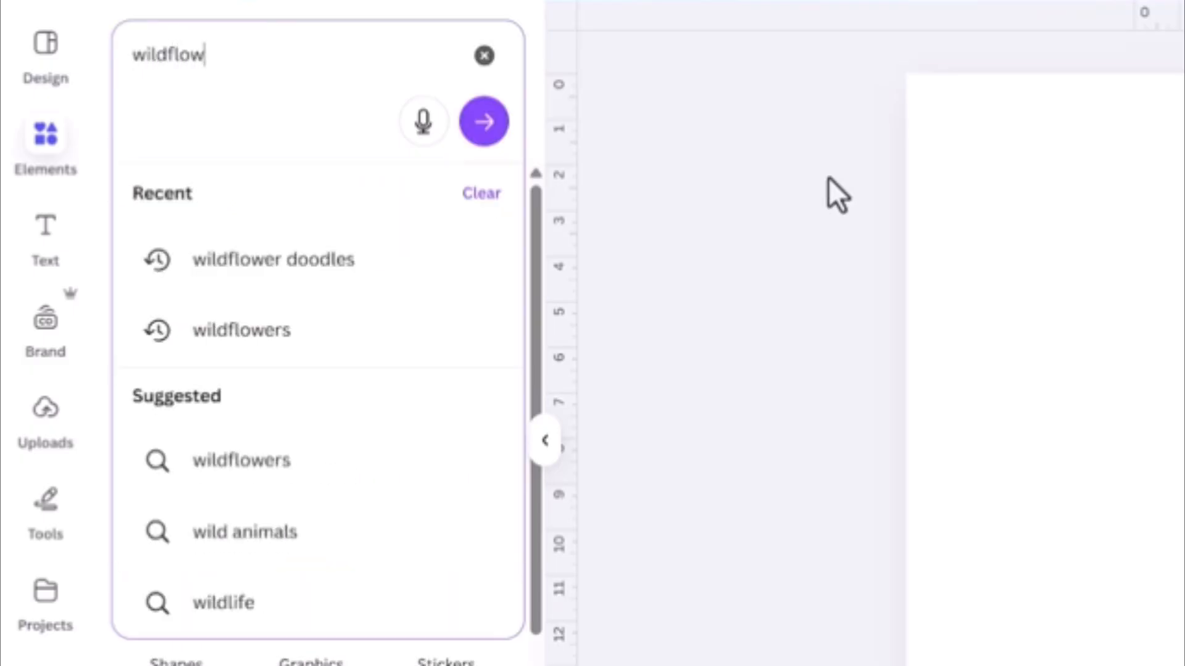
type("ers")
key("Return")
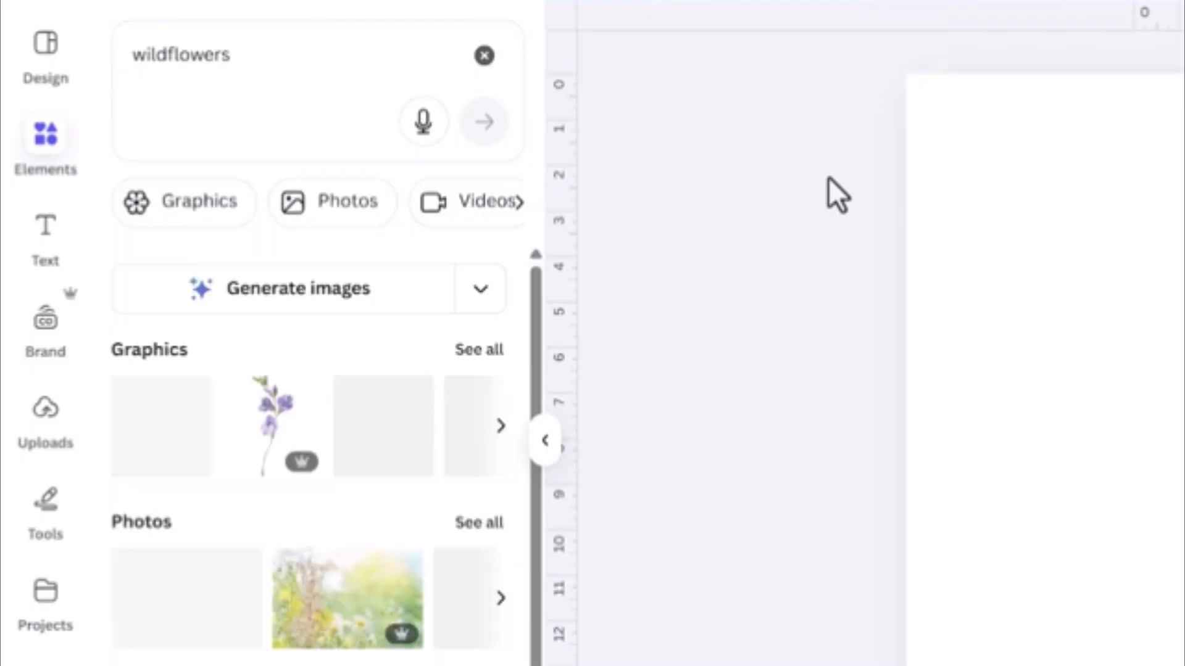
left_click(151, 213)
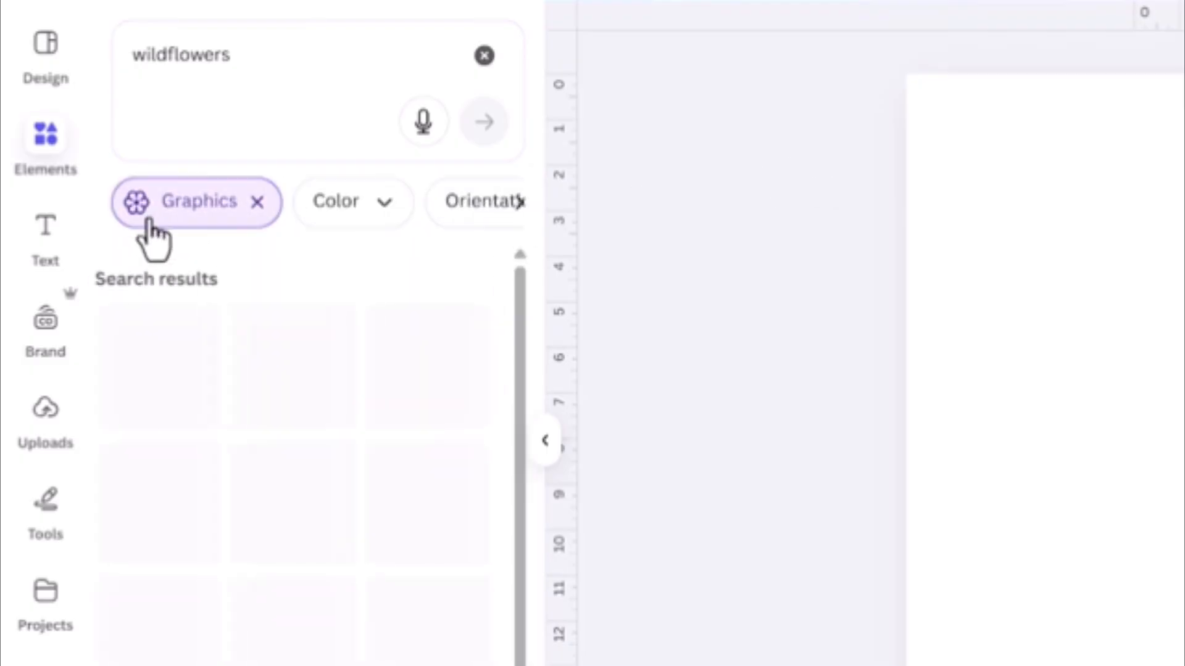
- Add the blue wildflower sprig graphic to the blank page and resize it from its upper corner
scroll(287, 290, "down", 8)
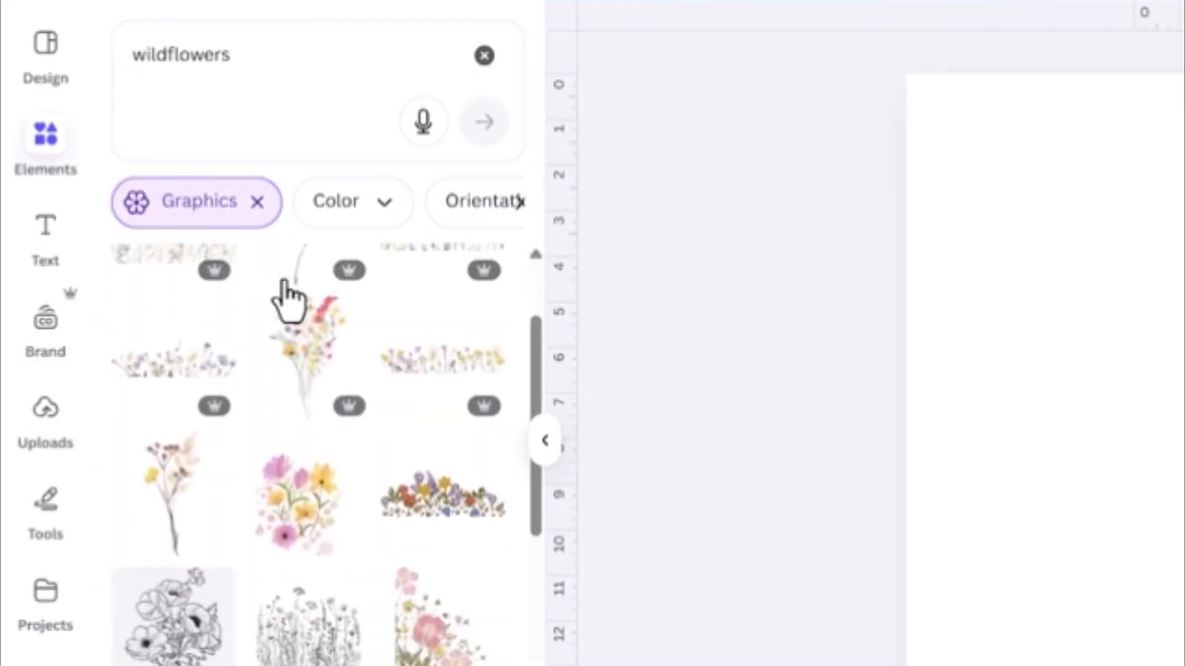
scroll(357, 313, "down", 2)
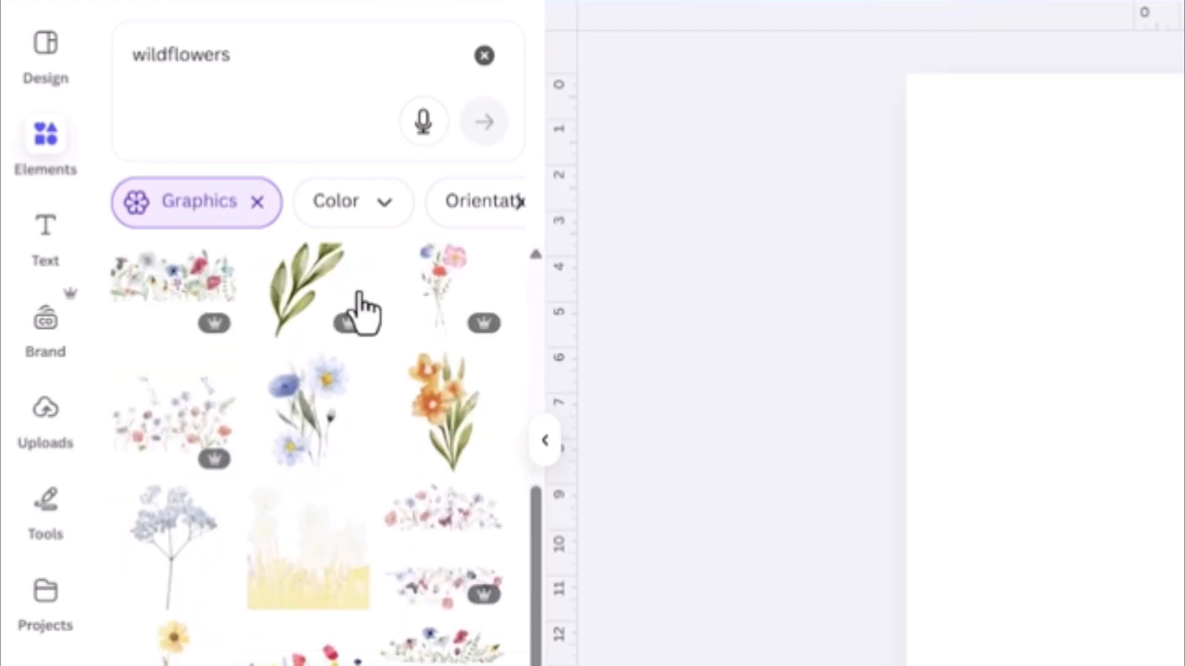
scroll(410, 304, "down", 3)
scroll(272, 407, "down", 3)
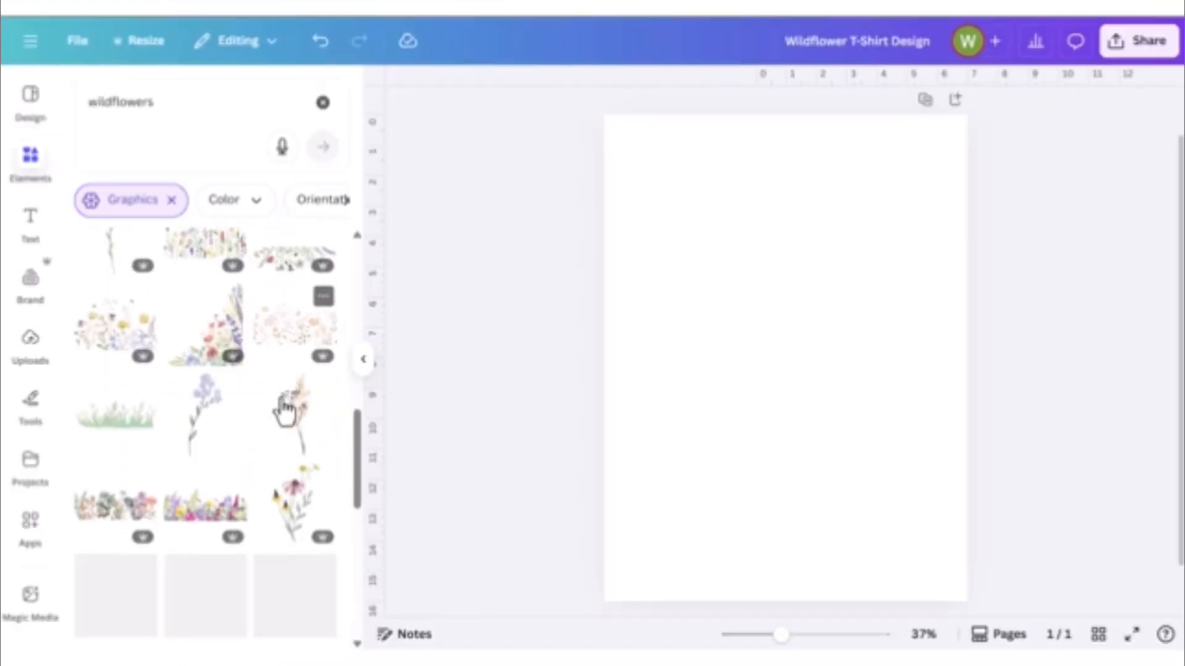
left_click(215, 398)
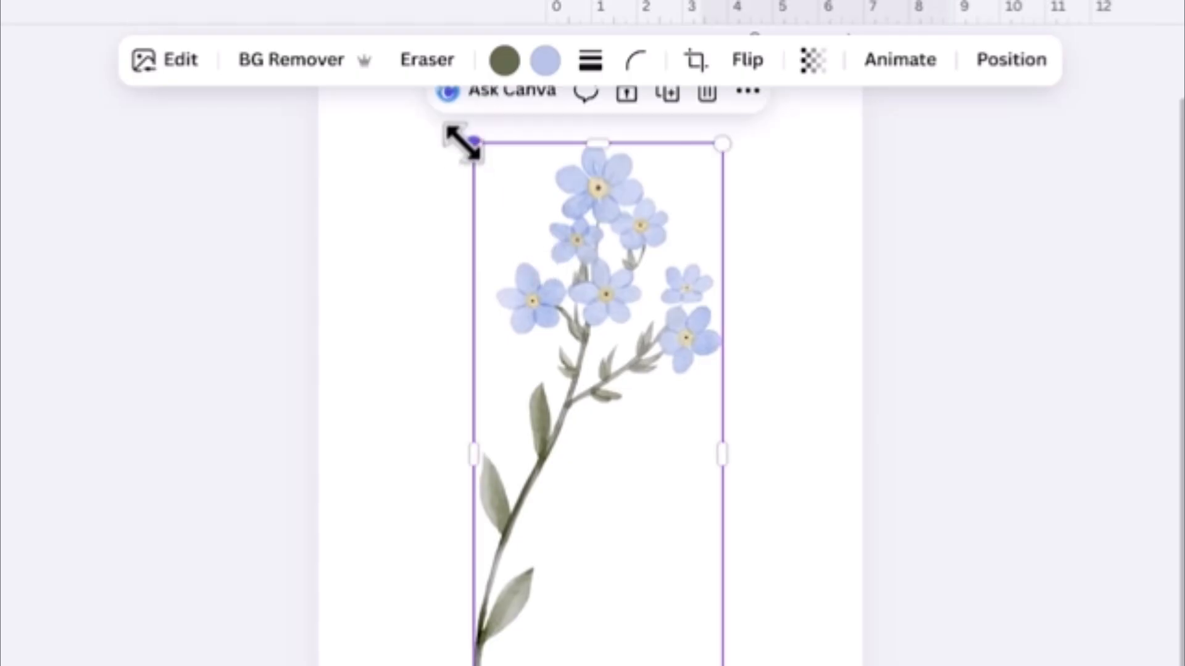
mouse_move(467, 141)
left_mouse_down()
mouse_move(573, 280)
mouse_move(633, 418)
mouse_move(492, 312)
mouse_move(472, 133)
left_mouse_up()
- Crop the lower stem off the blue wildflower sprig and restore its full length
left_click(699, 64)
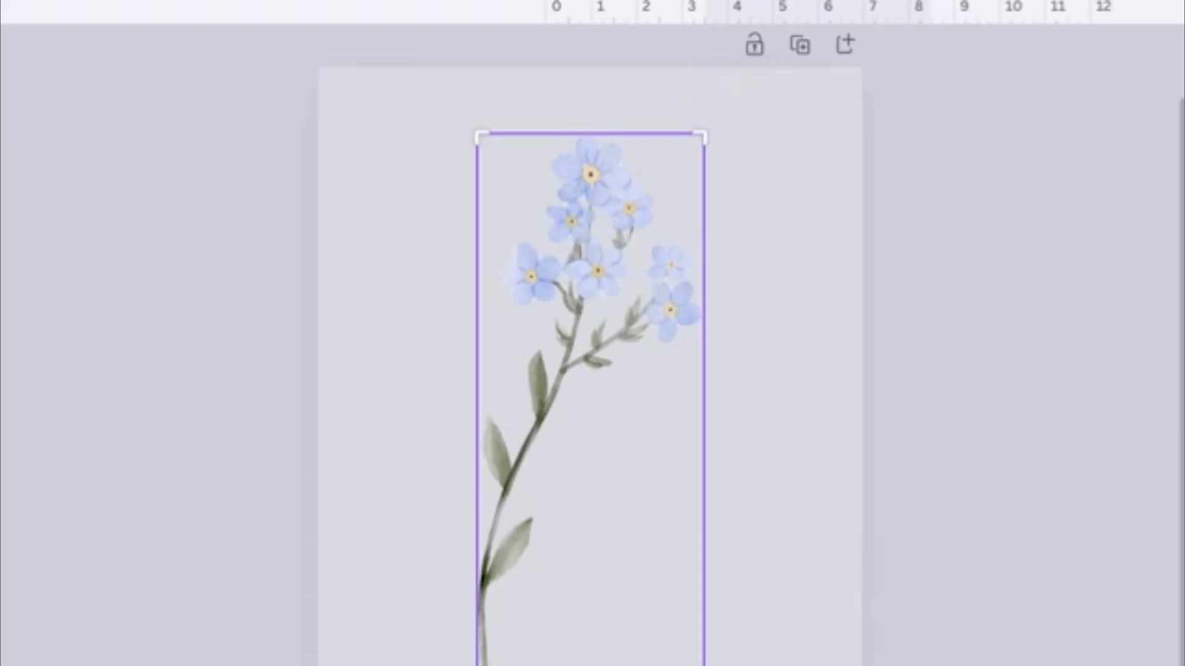
left_click_drag(717, 665, 732, 508)
left_click(779, 508)
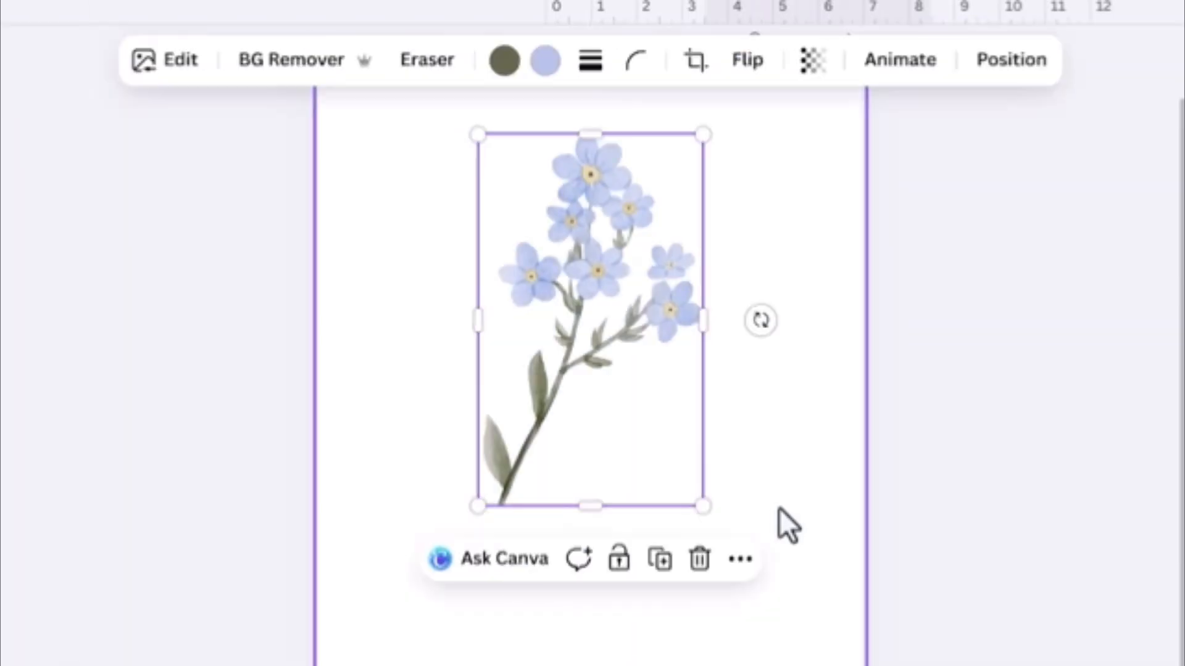
mouse_move(761, 415)
left_mouse_down()
mouse_move(753, 490)
mouse_move(767, 417)
mouse_move(761, 341)
mouse_move(749, 339)
mouse_move(760, 414)
left_mouse_up()
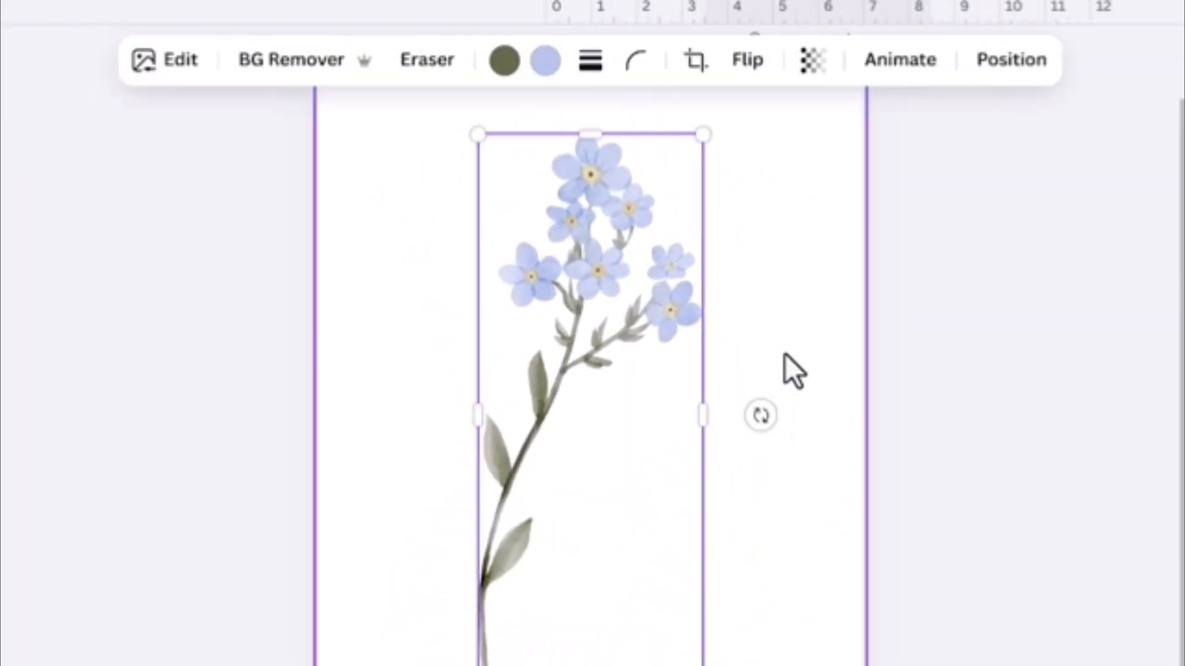
- Try flipping the blue wildflower sprig horizontally and vertically, returning it to its original orientation each time
left_click(745, 76)
left_click(756, 130)
left_click(756, 131)
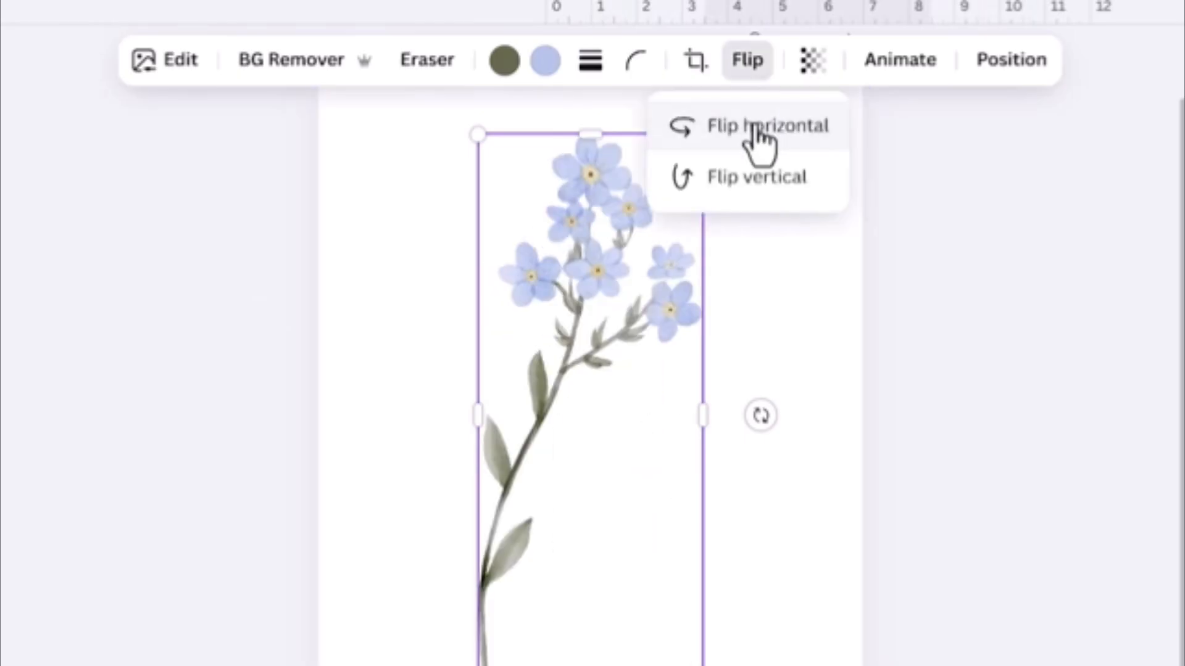
left_click(765, 180)
left_click(765, 180)
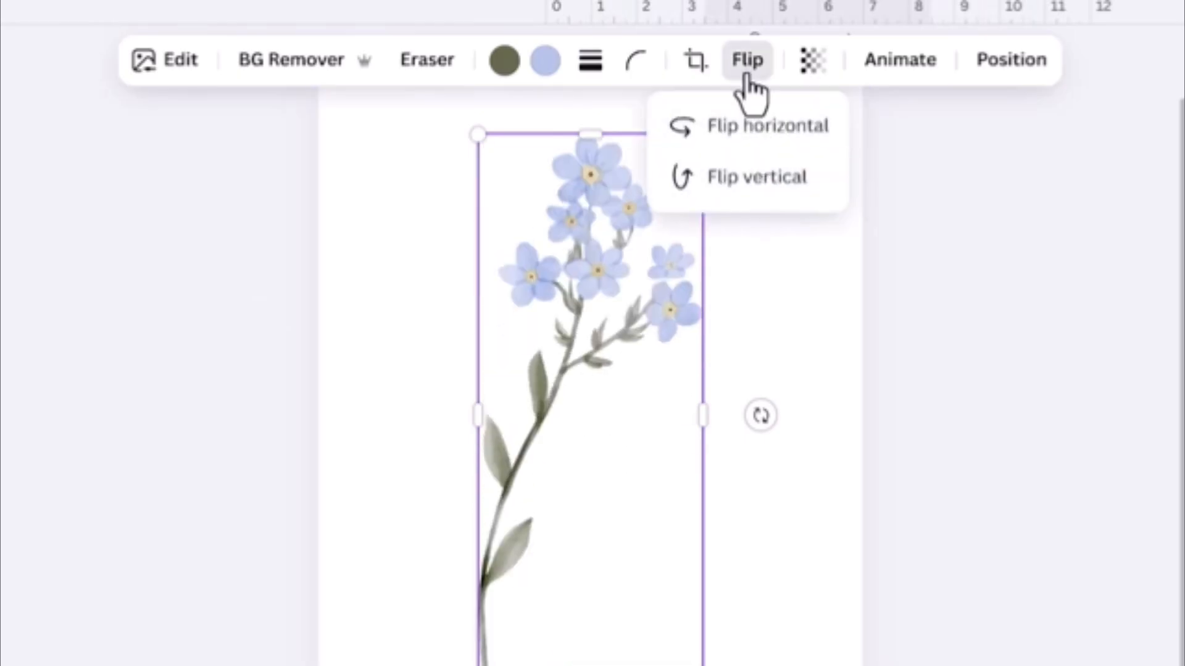
left_click(744, 77)
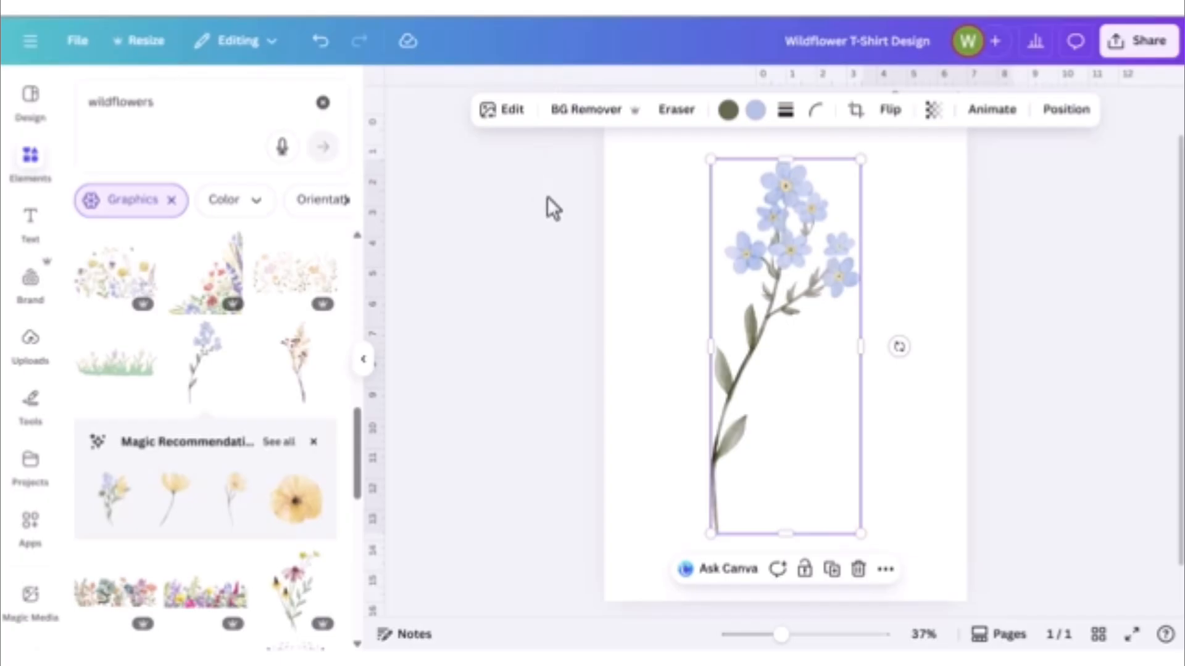
- Try yellow for the sprig's blue petals and a different transparency, and undo the last change
left_click(757, 111)
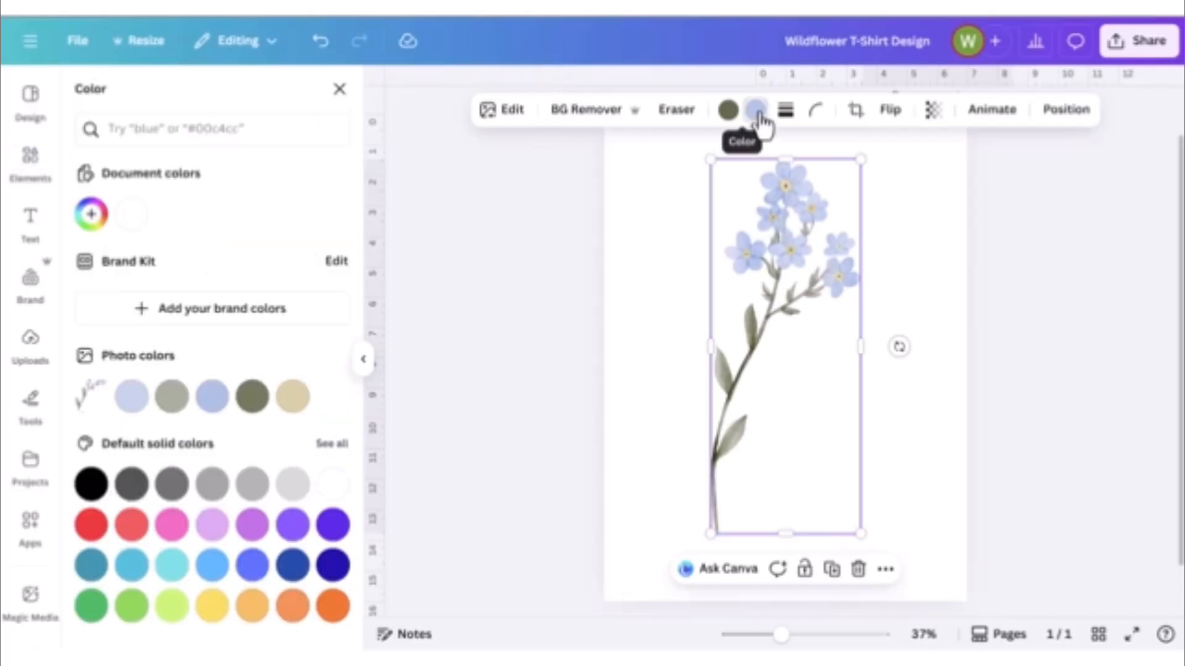
left_click(212, 607)
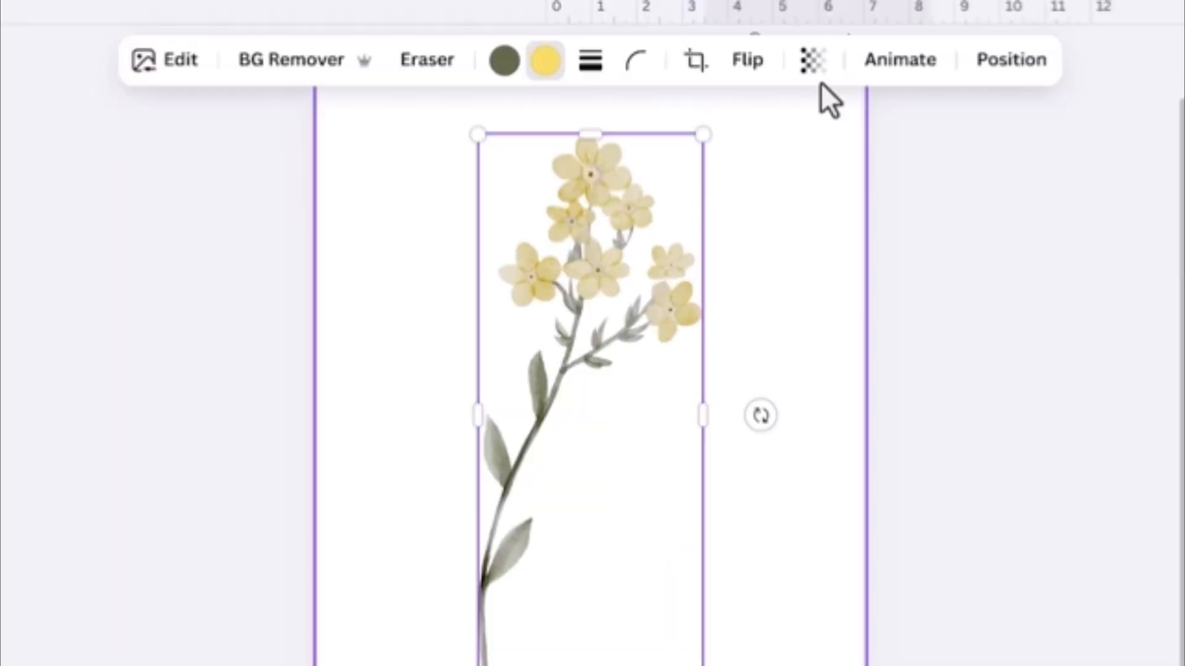
left_click(819, 62)
left_click_drag(856, 175, 854, 210)
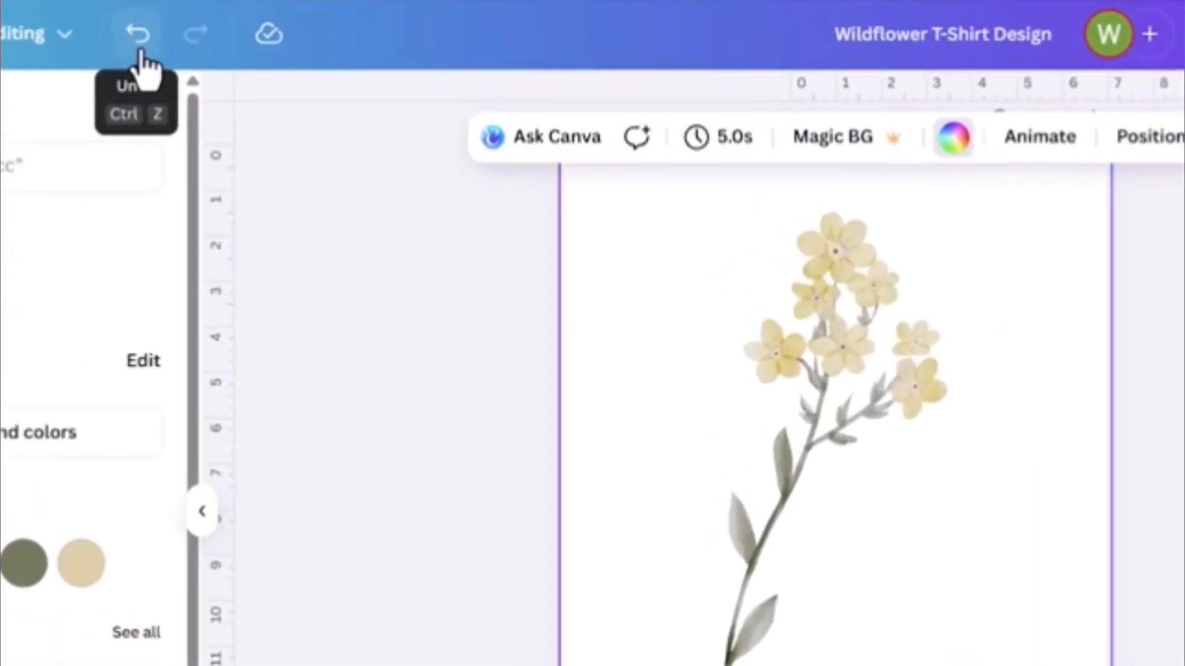
left_click(322, 53)
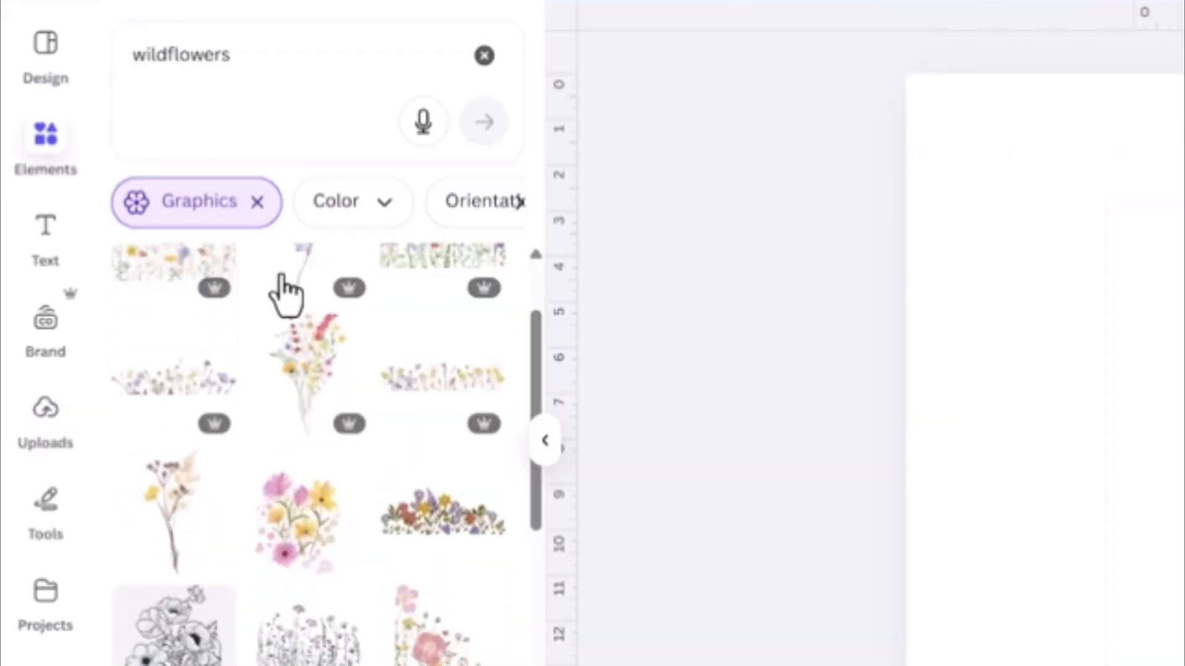
- Try the single yellow flower graphic on the page at a smaller size and delete it
scroll(283, 285, "down", 4)
scroll(287, 296, "down", 5)
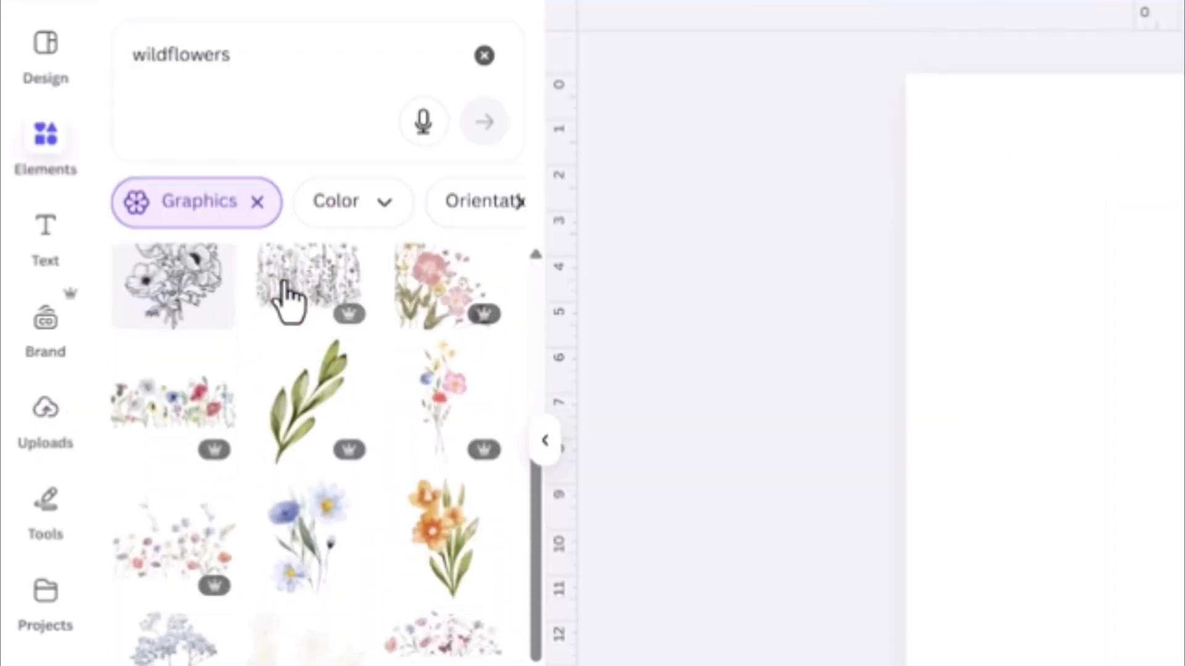
scroll(410, 318, "down", 2)
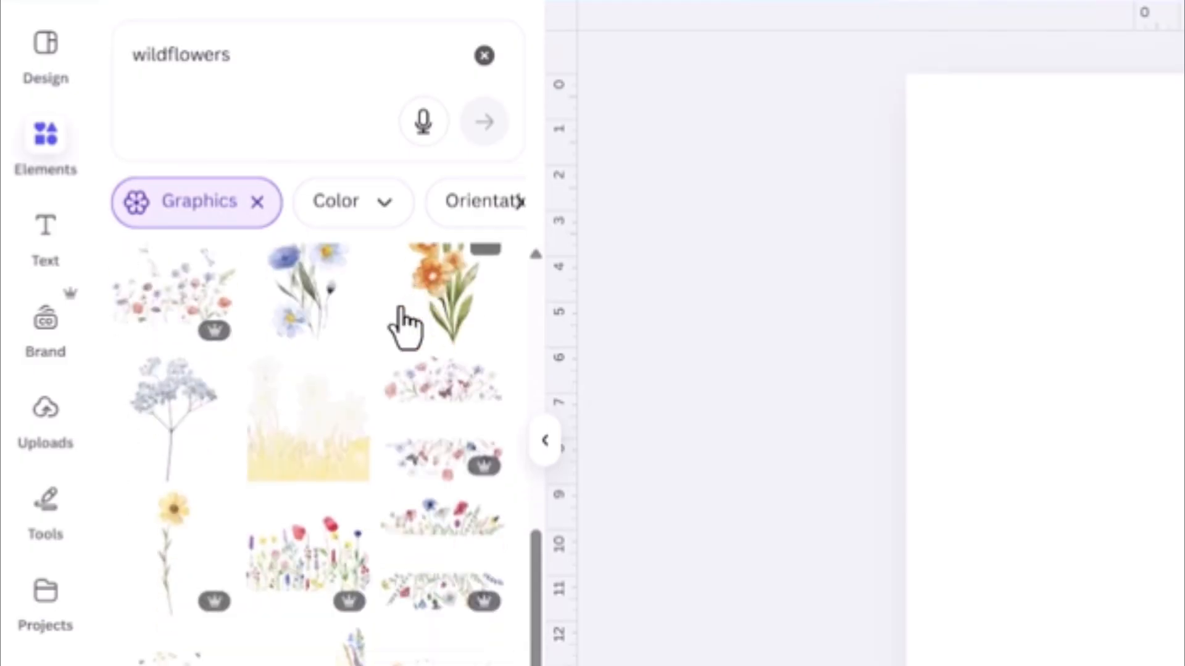
left_click(162, 552)
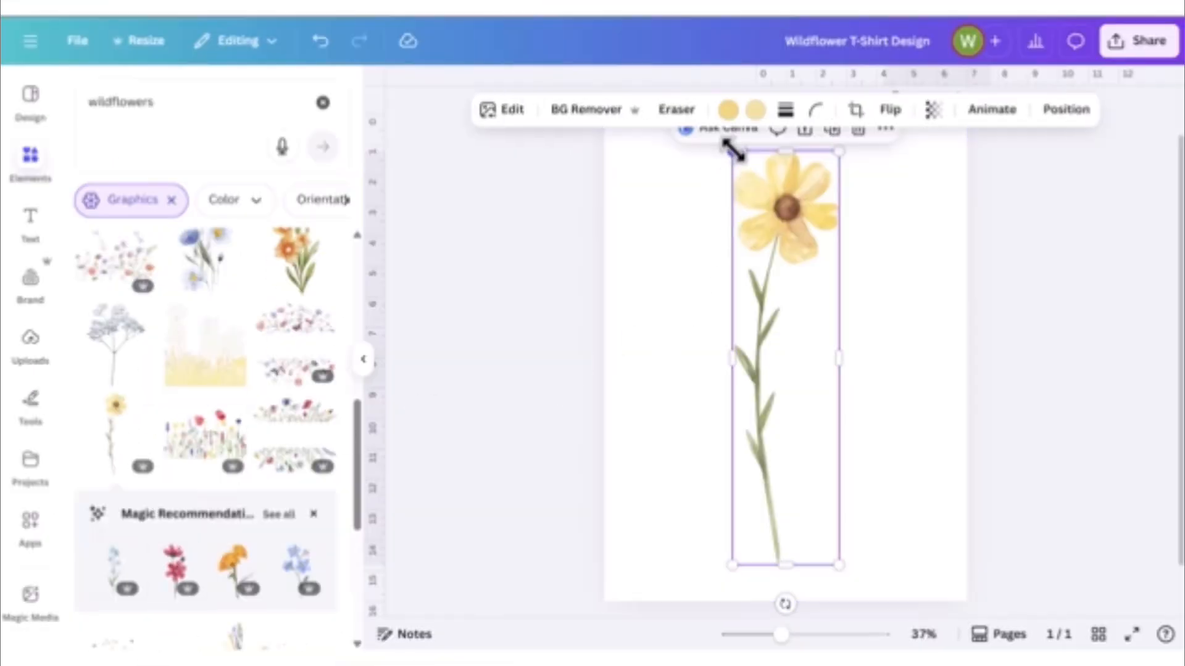
left_click_drag(733, 151, 646, 213)
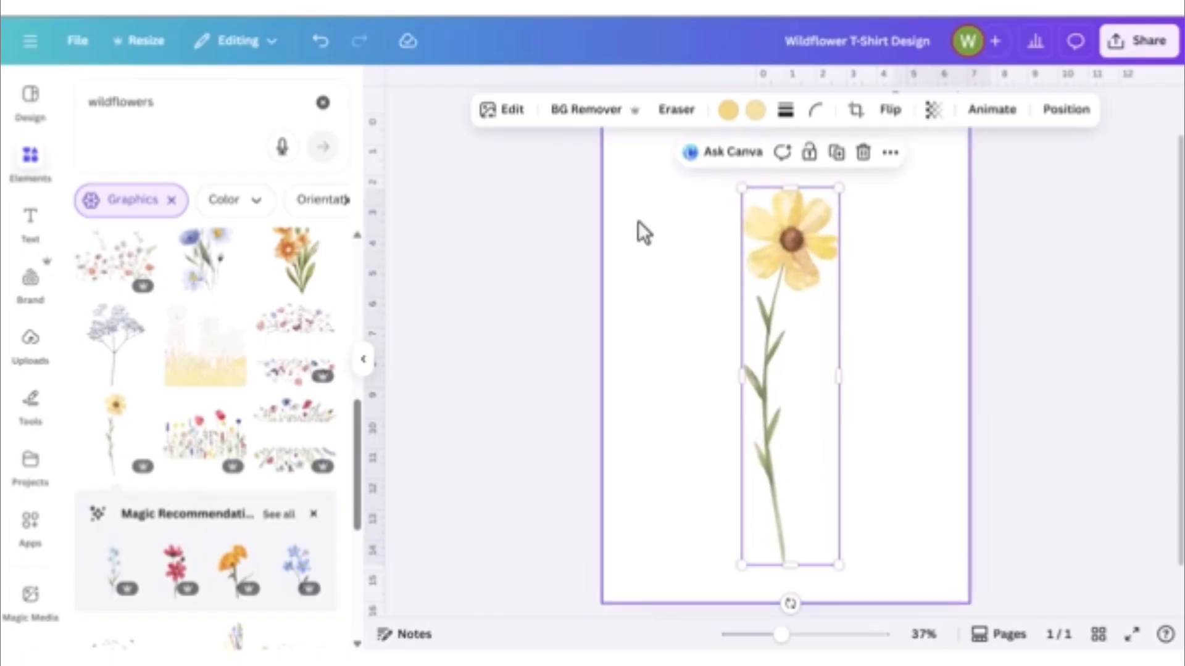
key("Delete")
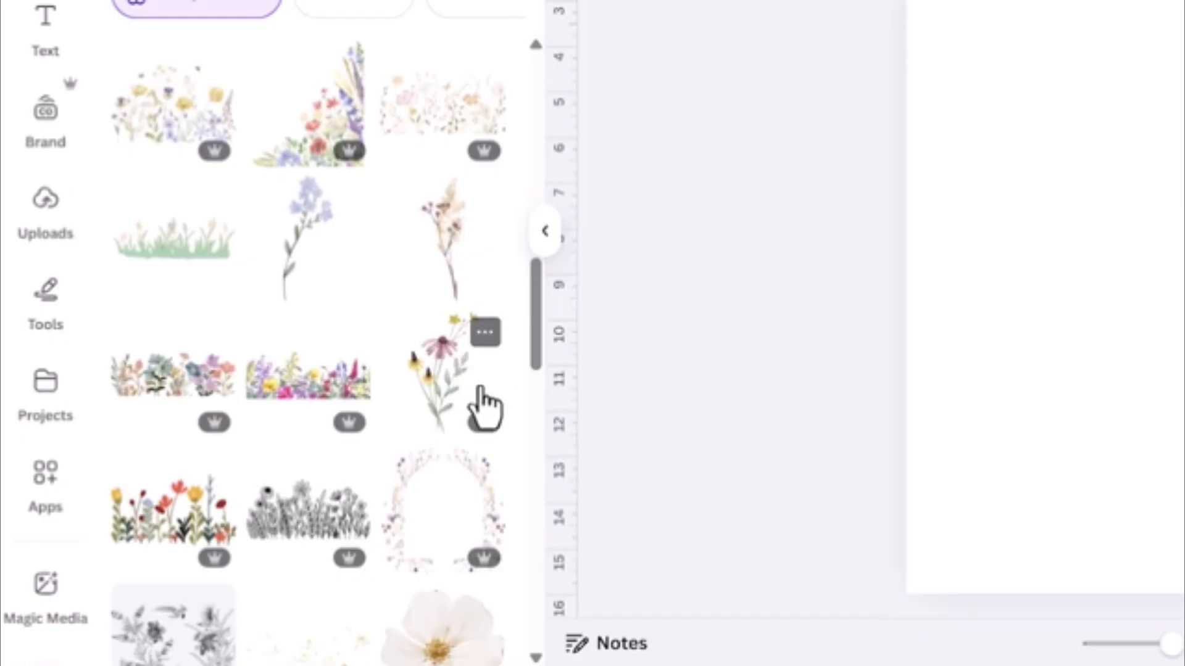
- Add the bouquet graphic with the pink coneflower and yellow flowers to the page
mouse_move(493, 426)
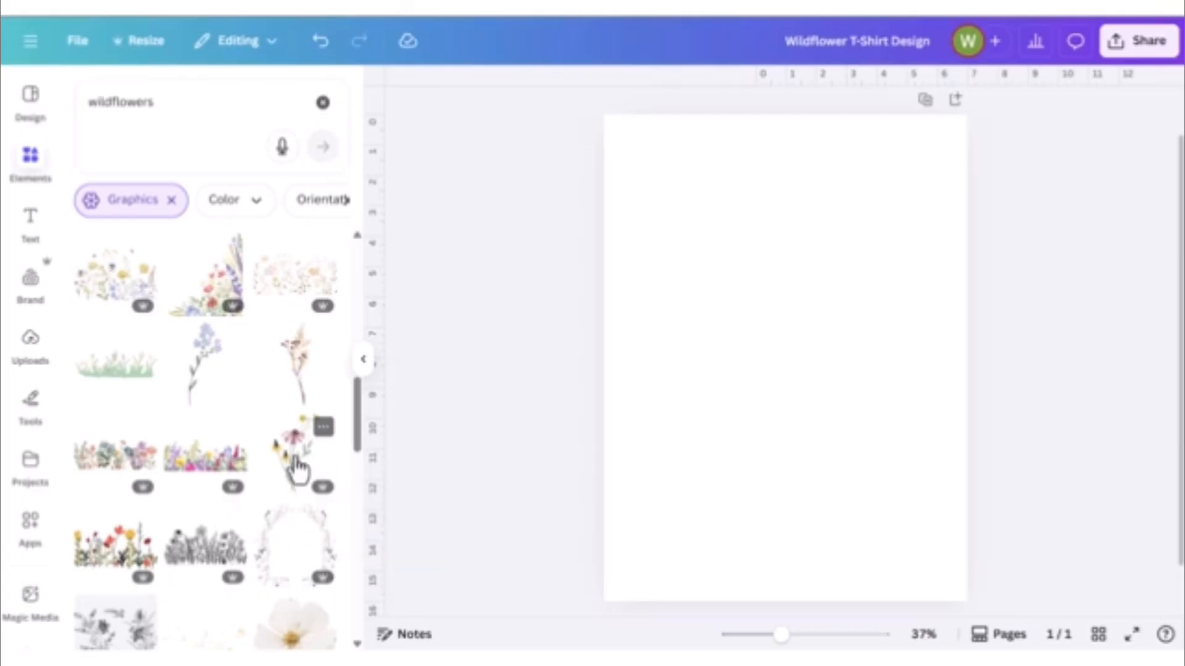
left_click(445, 398)
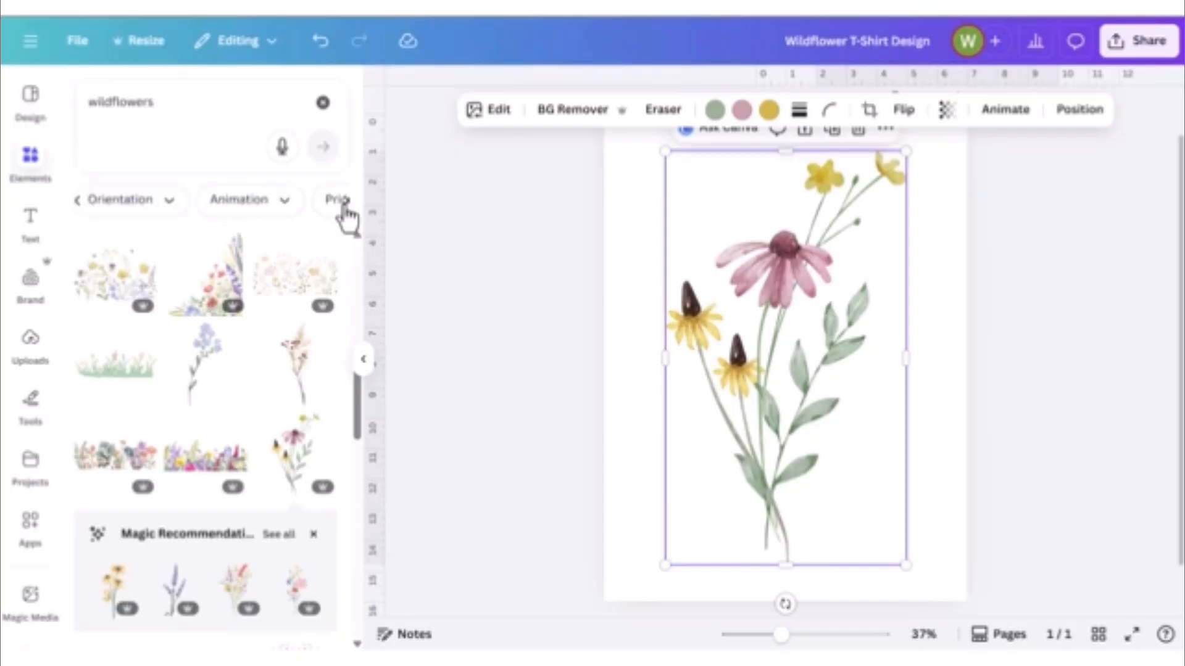
- Filter the wildflower graphics by price to Free only, and switch the filter to Pro only
left_click(345, 205)
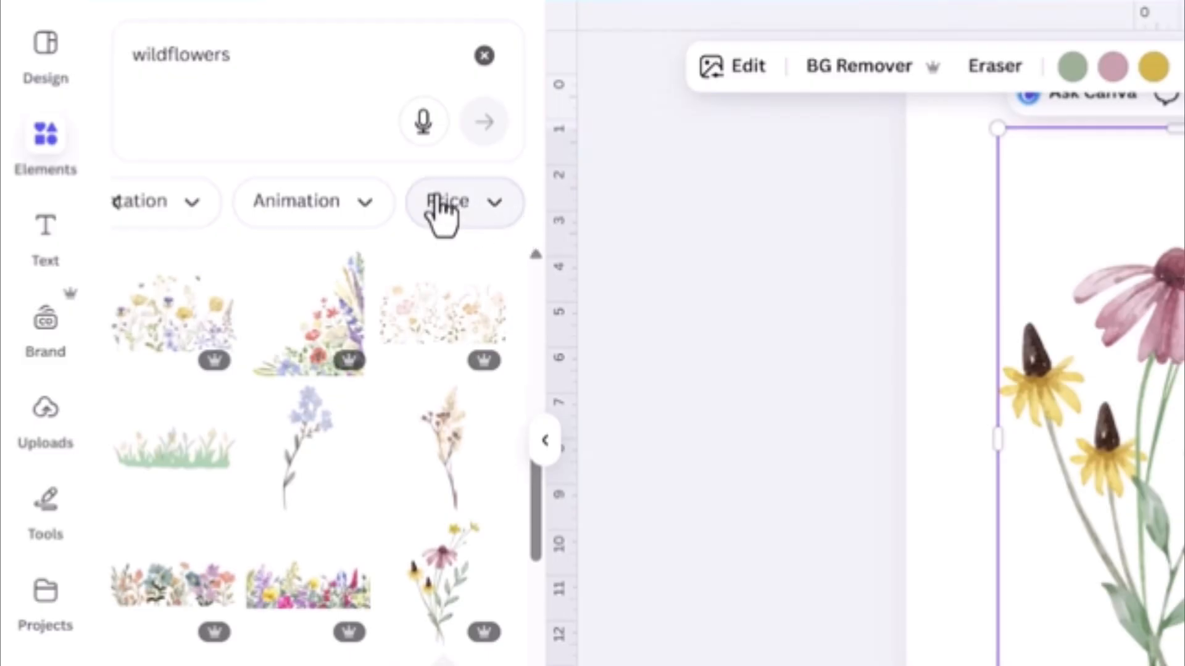
left_click(440, 212)
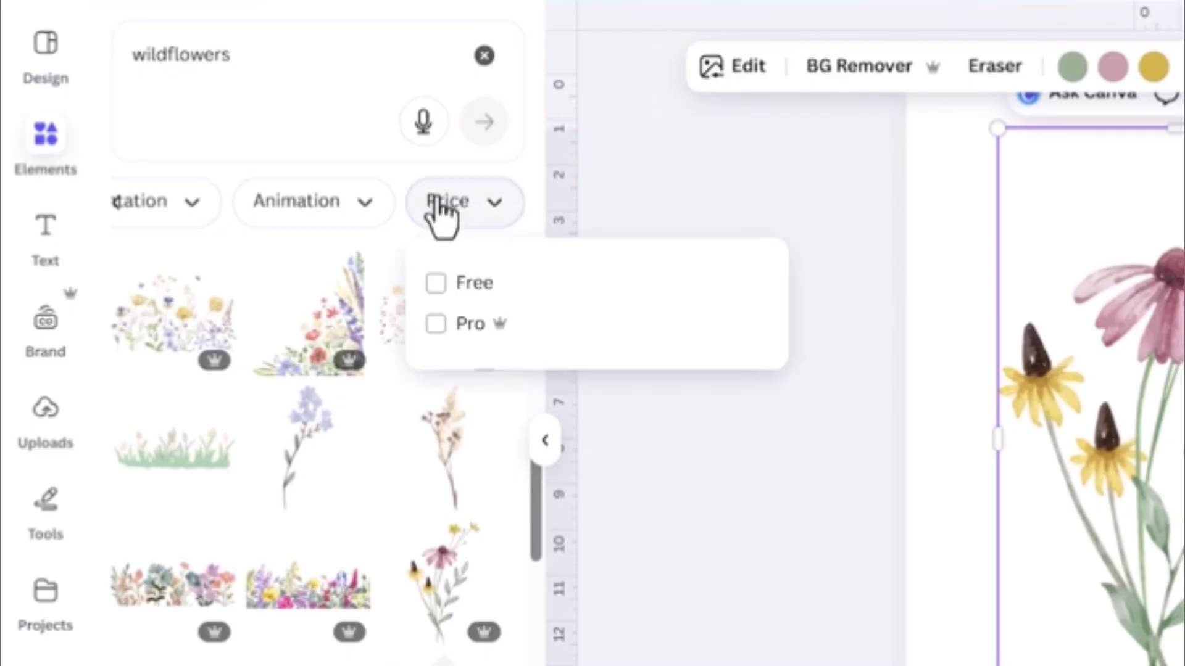
left_click(435, 284)
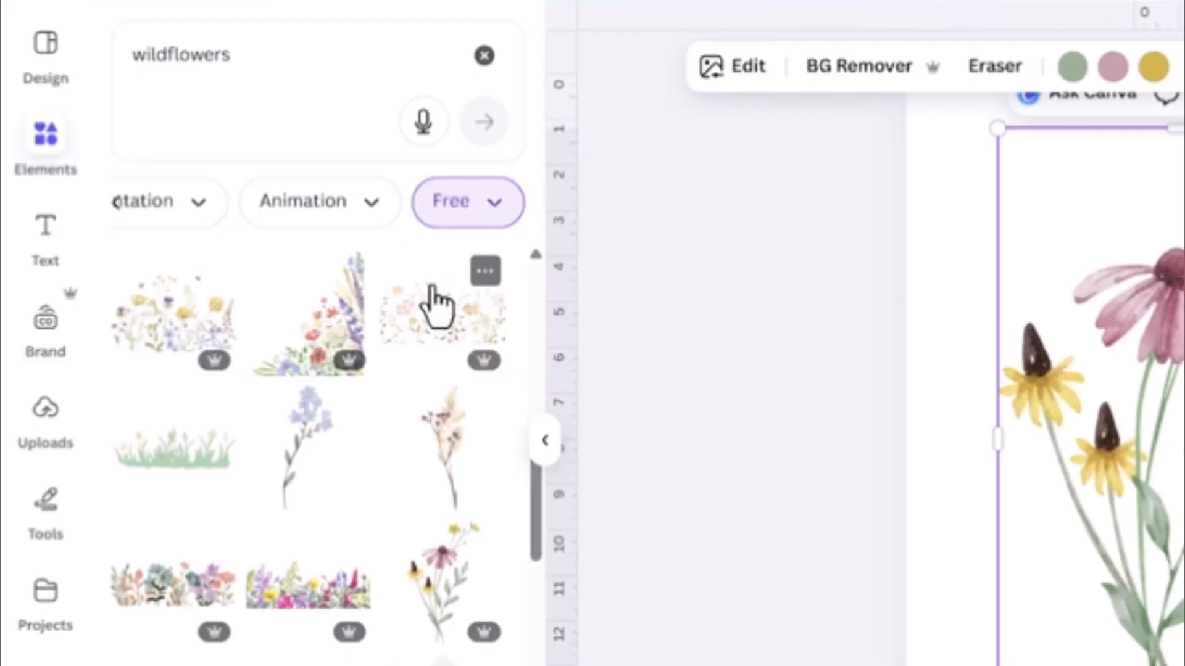
left_click(493, 225)
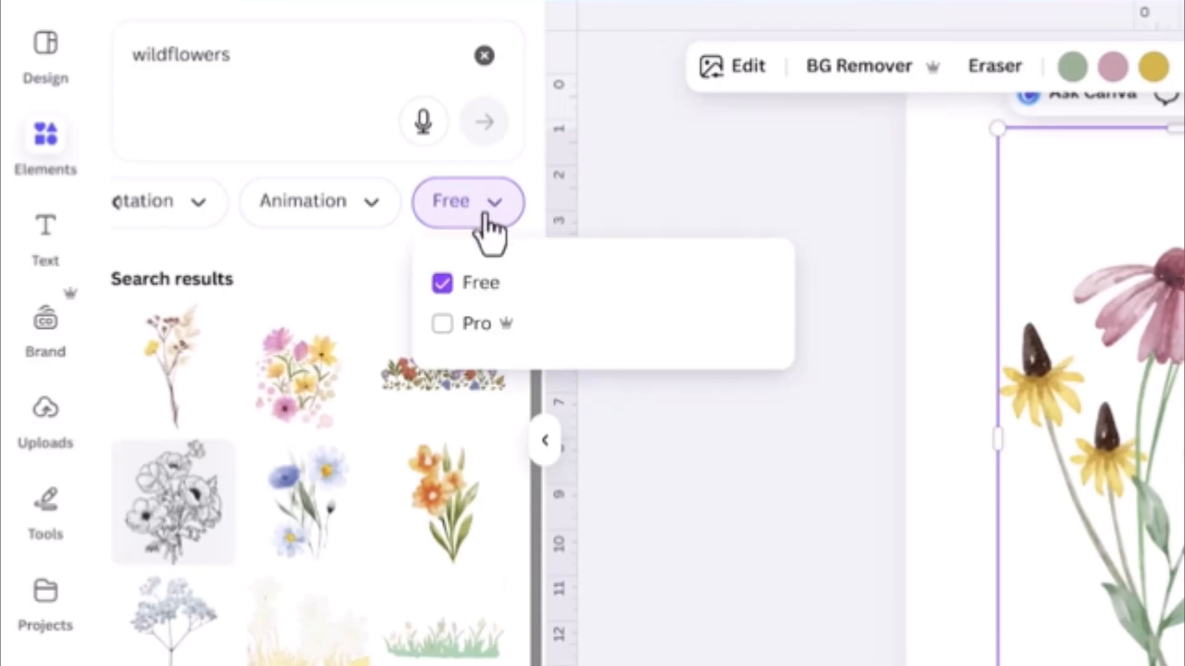
left_click(439, 325)
left_click(448, 225)
left_click(439, 279)
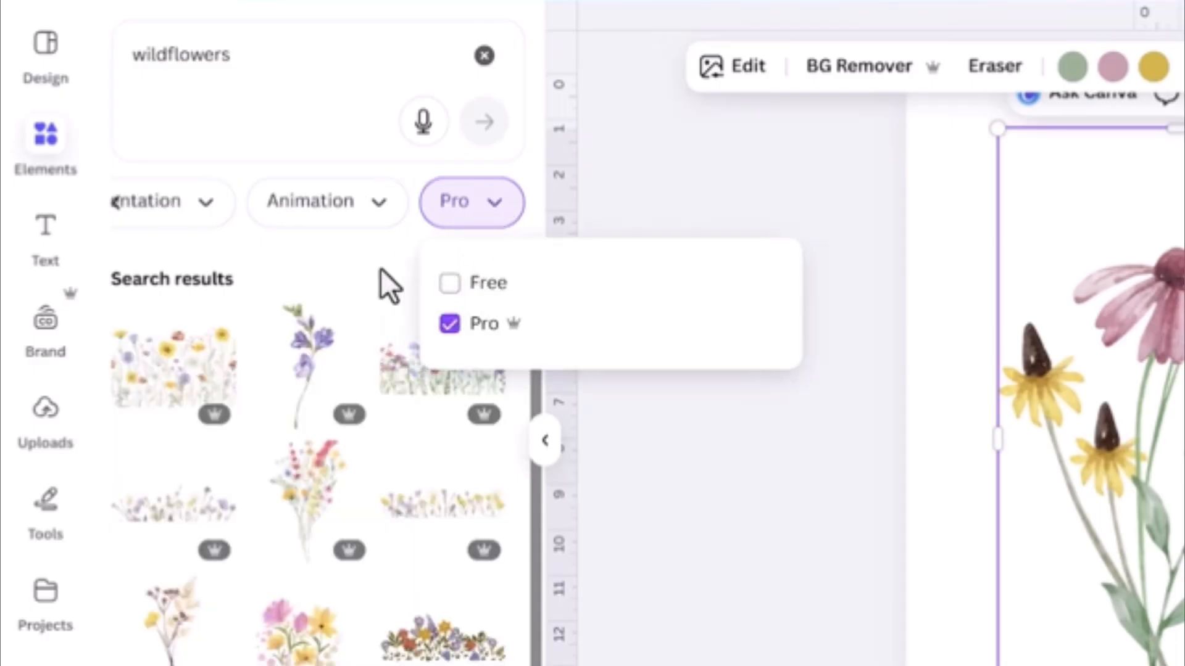
- Filter the wildflower graphics by horizontal orientation, switch the filter to vertical, and clear the orientation filter
left_click(216, 213)
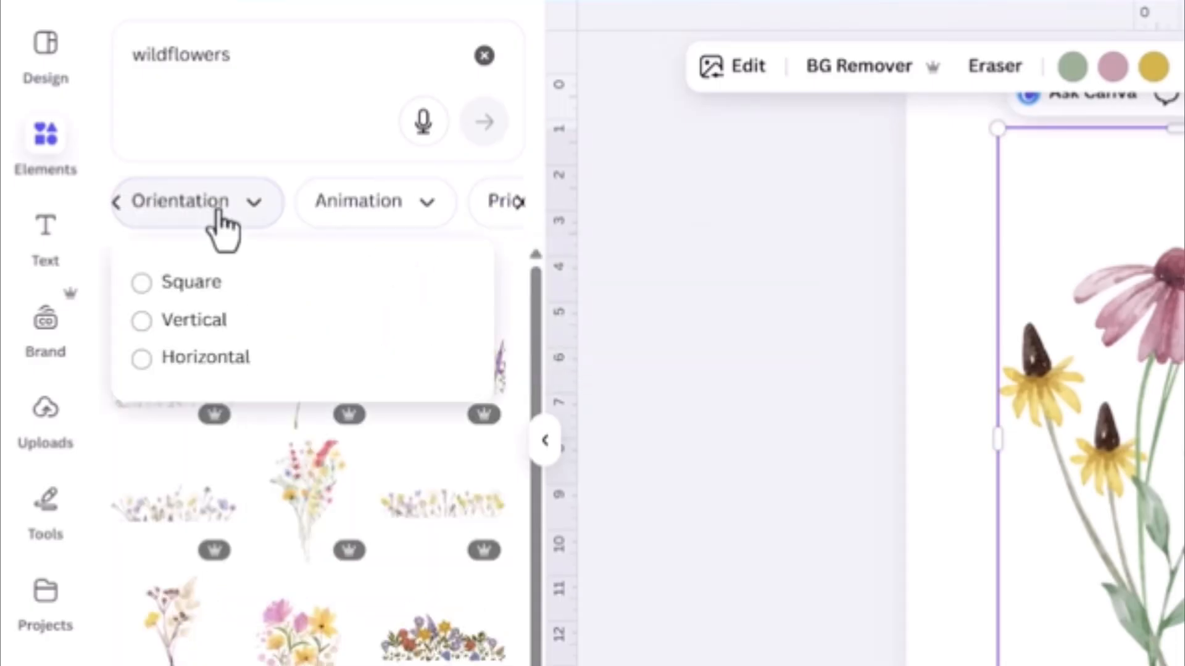
left_click(141, 358)
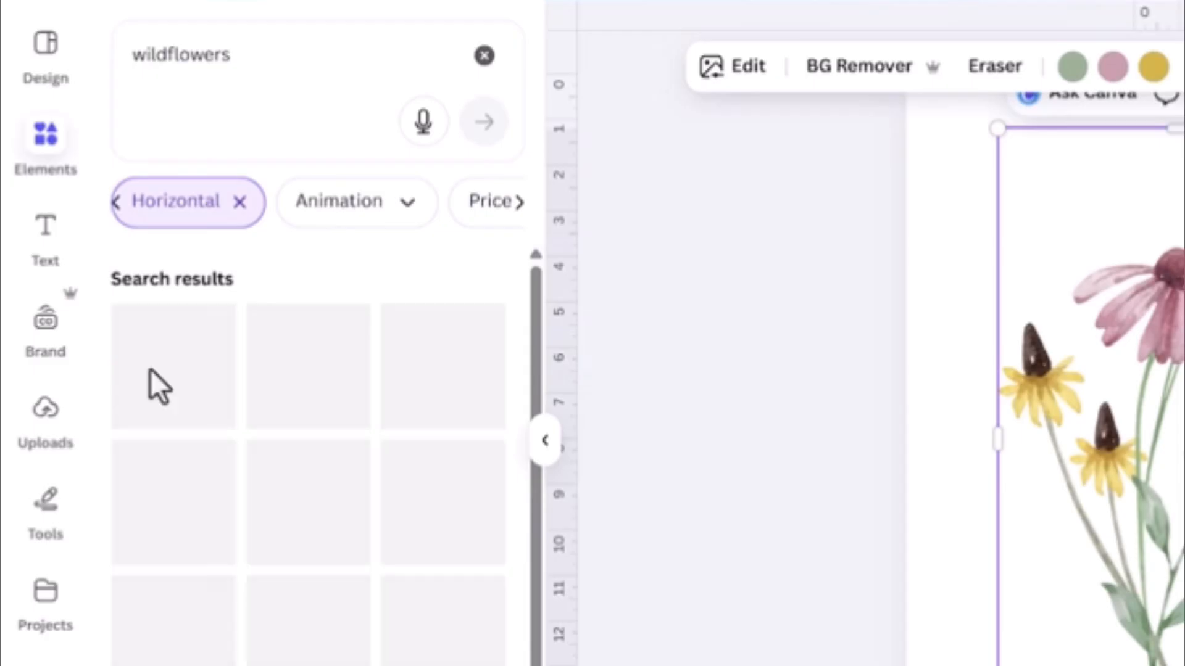
scroll(325, 278, "down", 5)
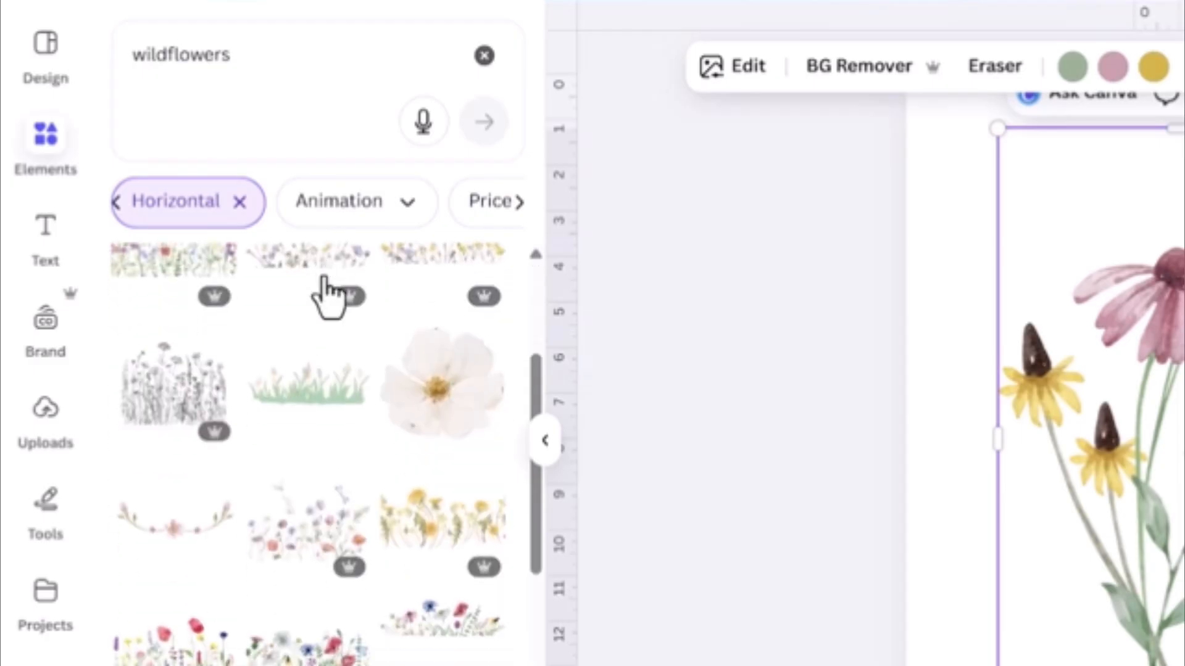
left_click(239, 202)
left_click(162, 207)
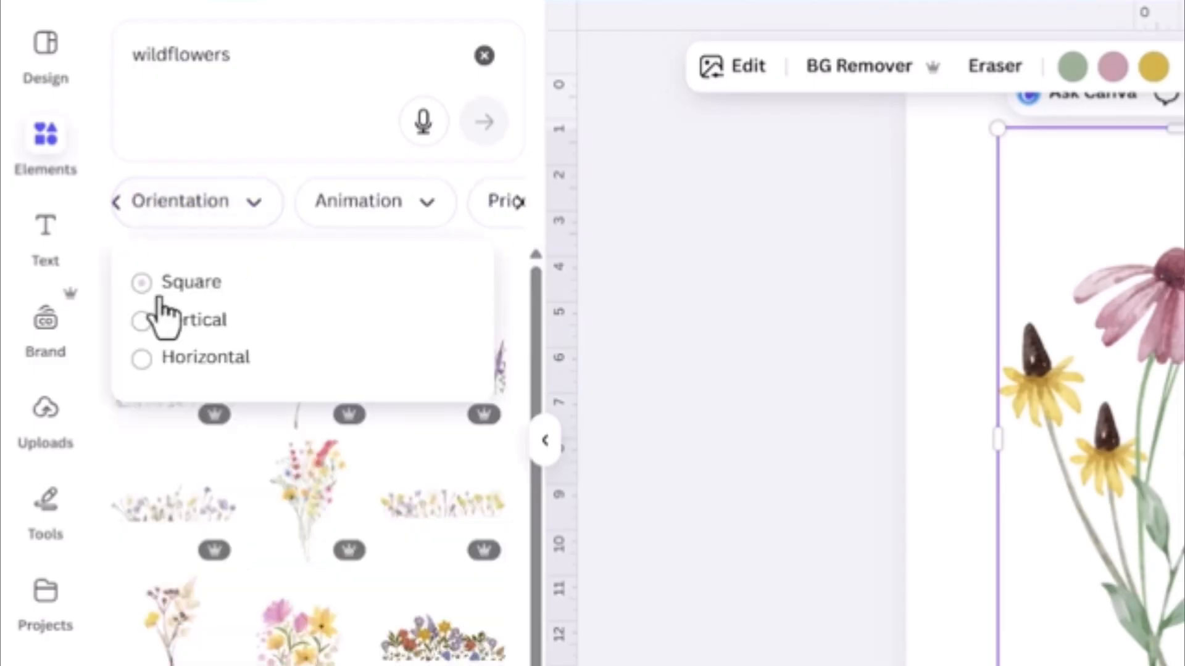
left_click(141, 320)
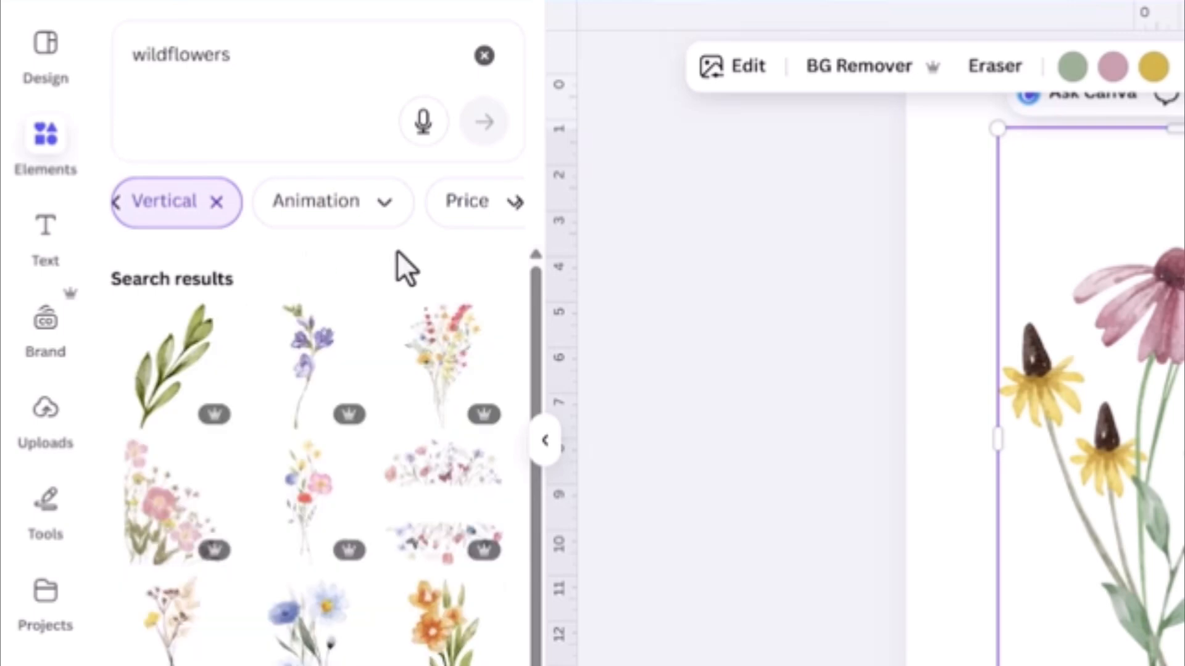
left_click(216, 202)
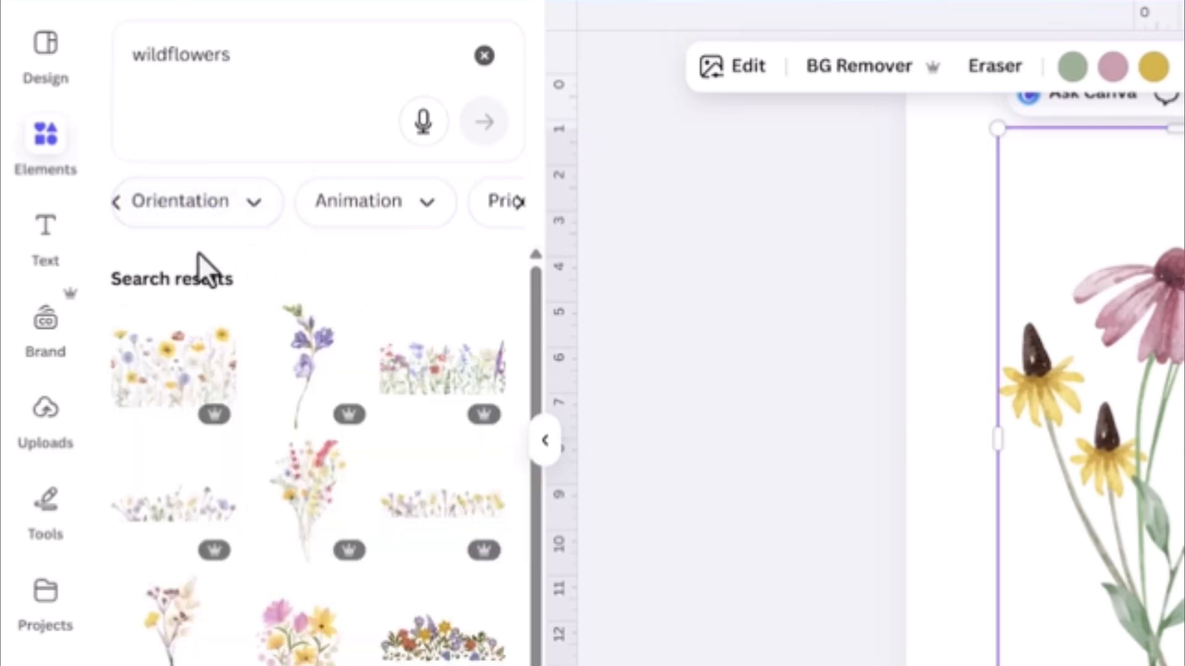
left_click(114, 210)
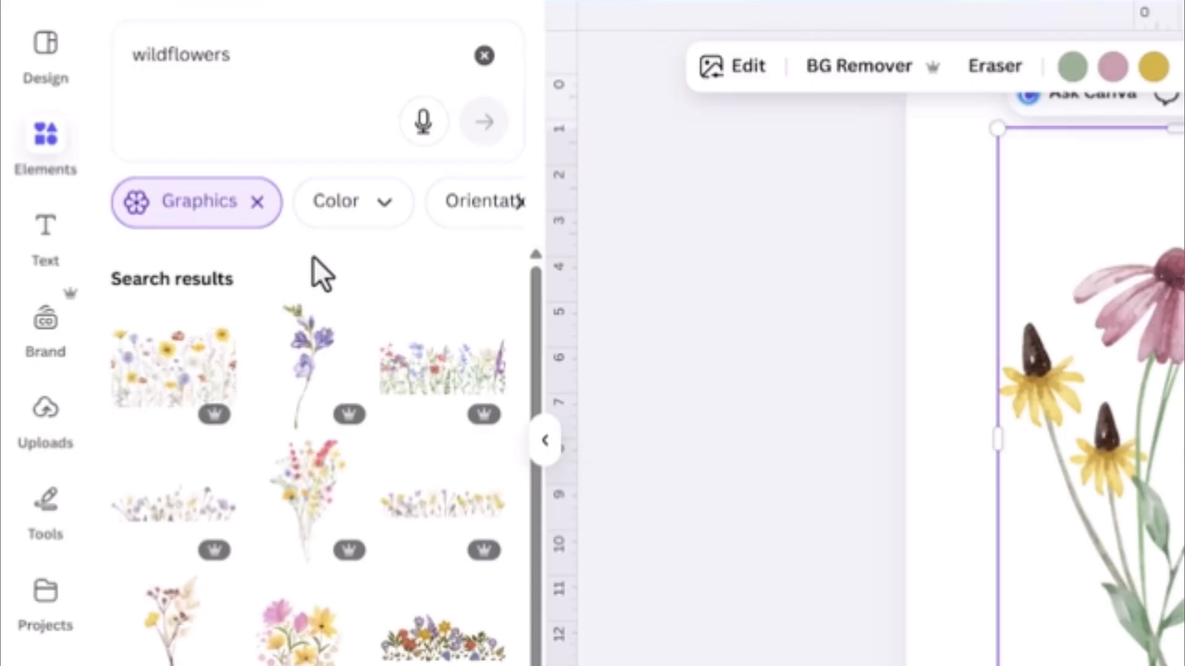
scroll(313, 267, "down", 3)
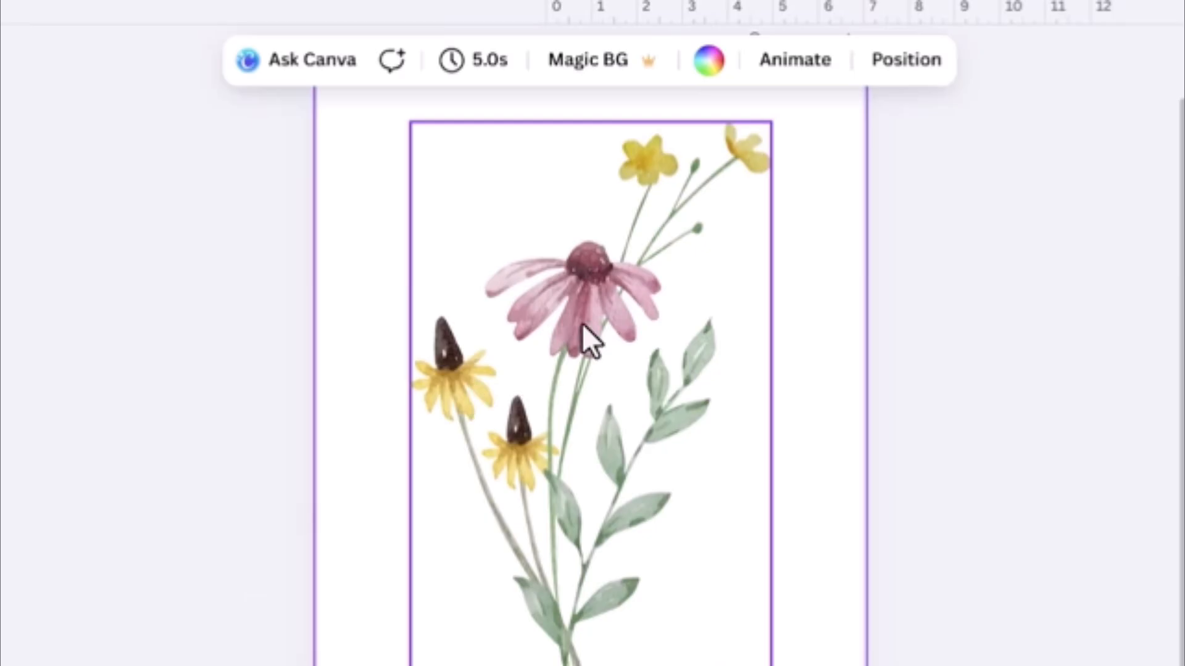
- Delete the bouquet graphic from the page and search the elements for "wildflower doodles", limited to graphics
left_click(583, 325)
right_click(583, 325)
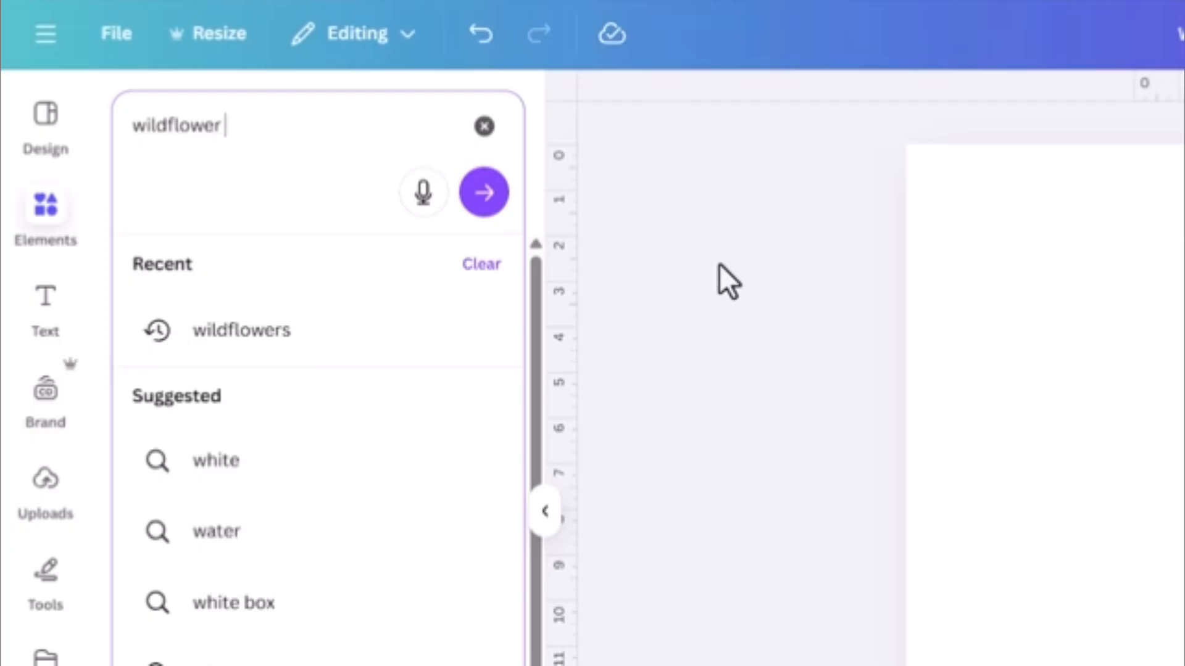
type("s")
key("Return")
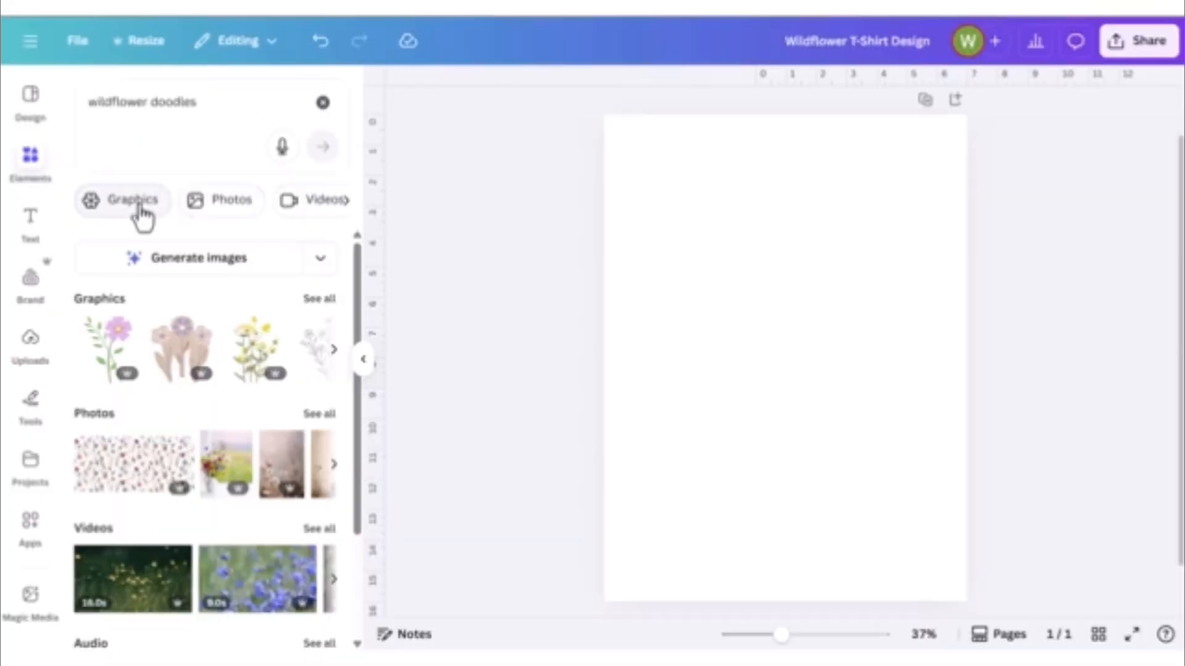
left_click(197, 274)
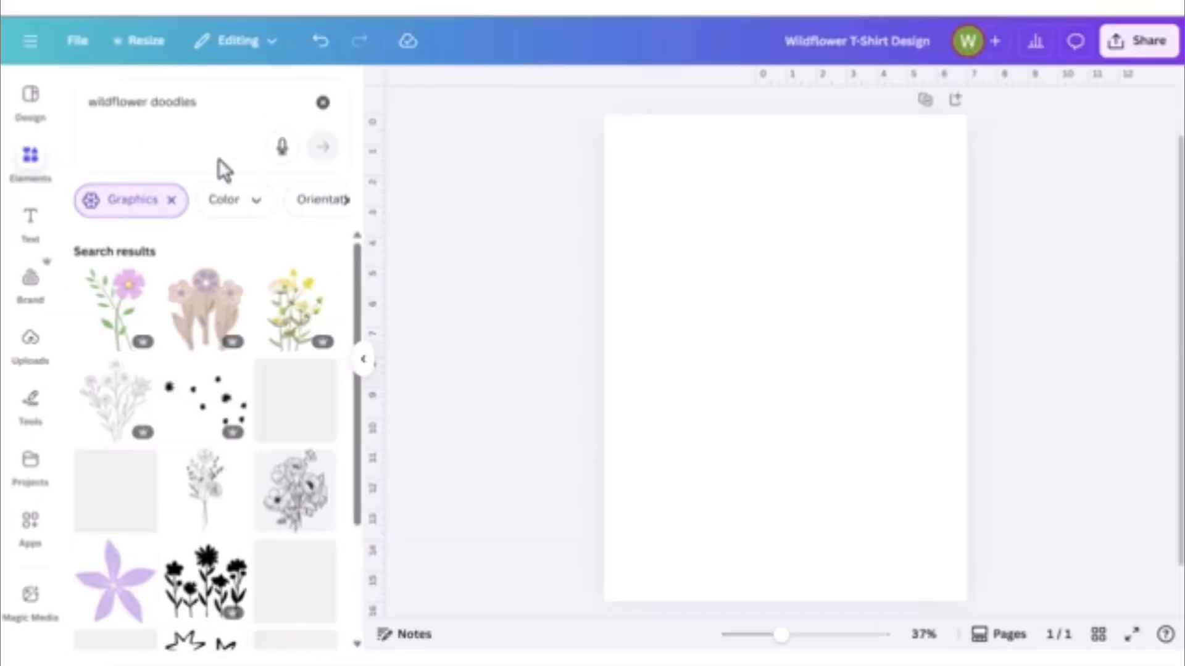
- Add the black leafy sprig doodle and, from its full magic recommendations, a blossoming stem placed beside it on the upper page
scroll(255, 247, "down", 7)
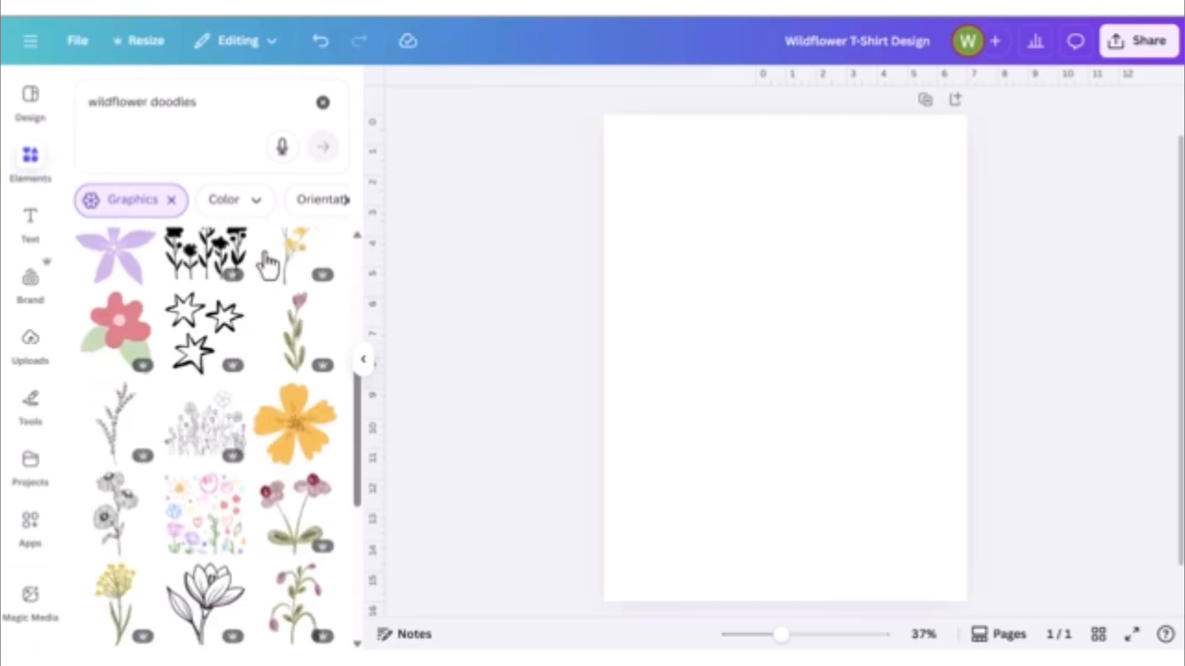
scroll(267, 265, "down", 1)
scroll(175, 264, "up", 1)
left_click(114, 337)
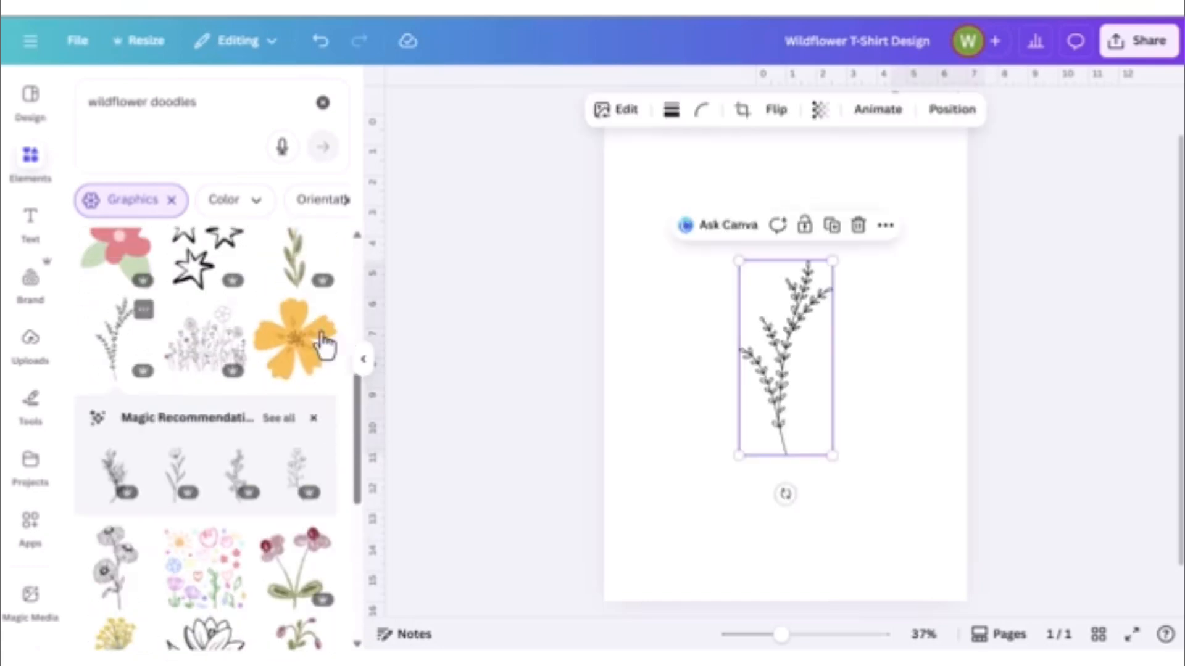
left_click(270, 421)
left_click(296, 193)
left_click_drag(785, 364, 725, 298)
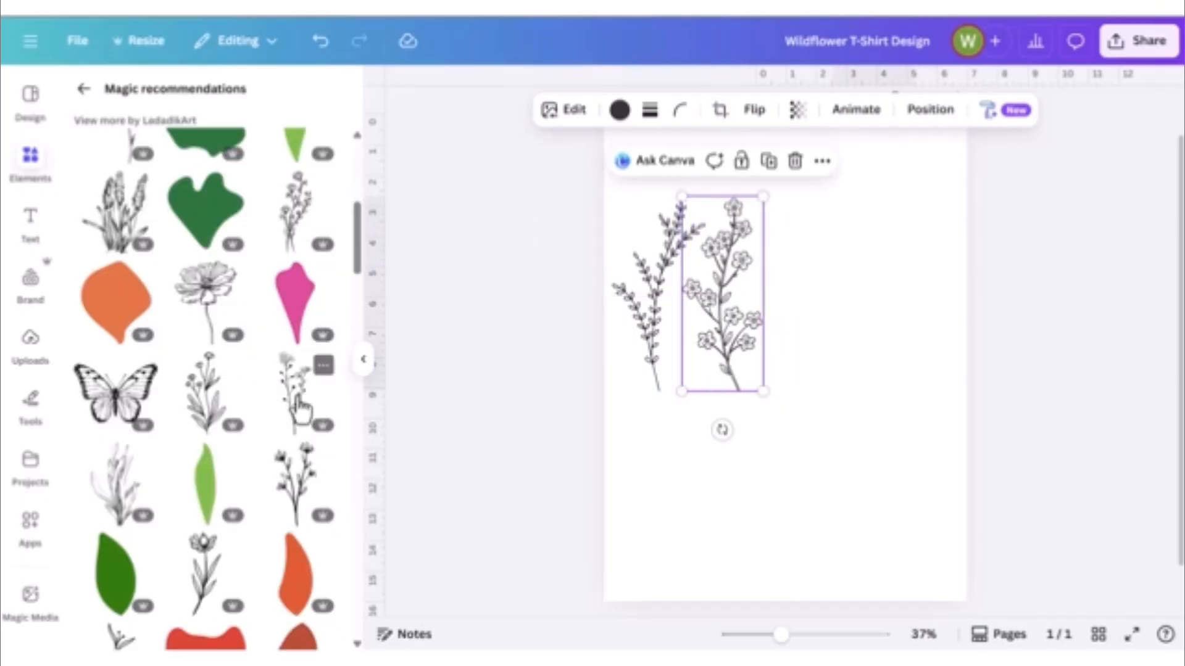
- Add the forked flower stem with small black buds beside the blossoming stem, aligned with the row, and flip it horizontally
left_click(297, 404)
left_click_drag(769, 339, 792, 253)
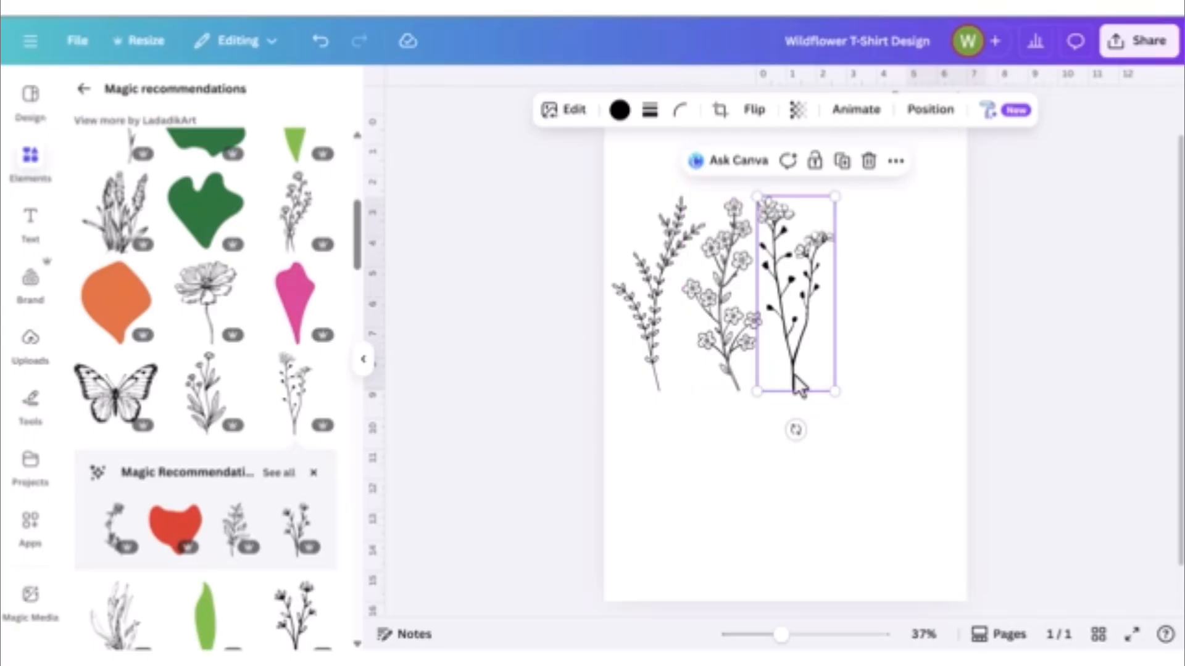
mouse_move(841, 381)
left_mouse_down()
mouse_move(870, 424)
mouse_move(857, 450)
mouse_move(834, 391)
left_mouse_up()
mouse_move(794, 259)
left_mouse_down()
mouse_move(823, 259)
mouse_move(801, 260)
mouse_move(798, 272)
left_mouse_up()
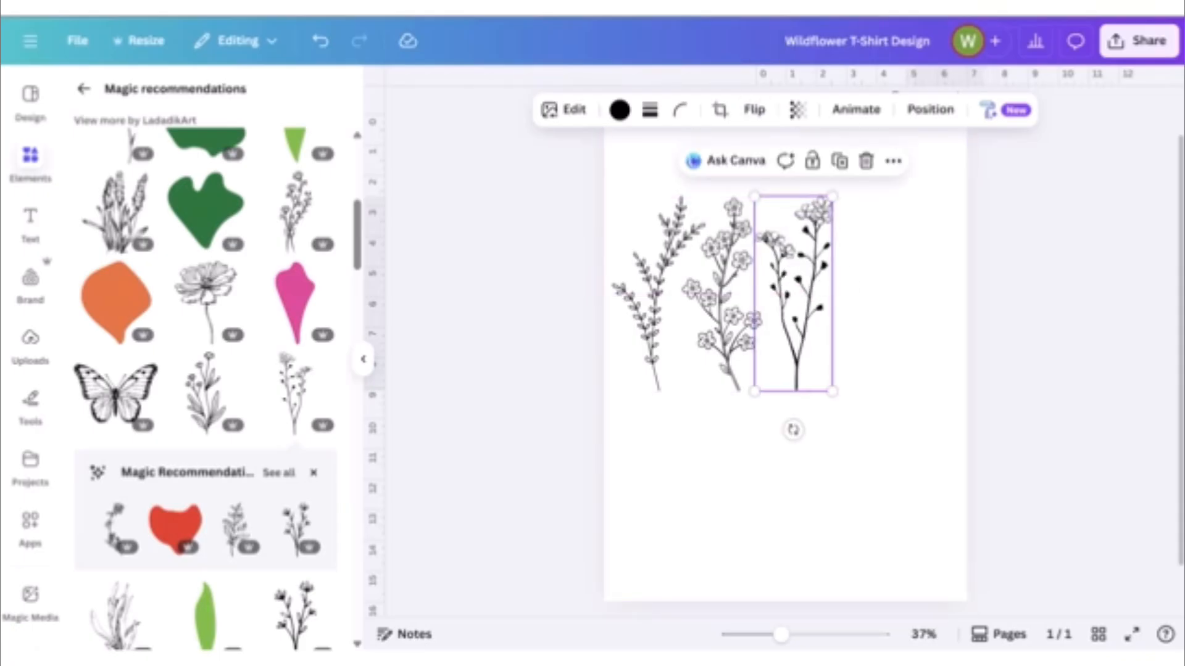
- Add the narrow lavender-like stem as the fourth flower in the row and flip it horizontally
scroll(328, 372, "down", 3)
left_click_drag(876, 287, 867, 294)
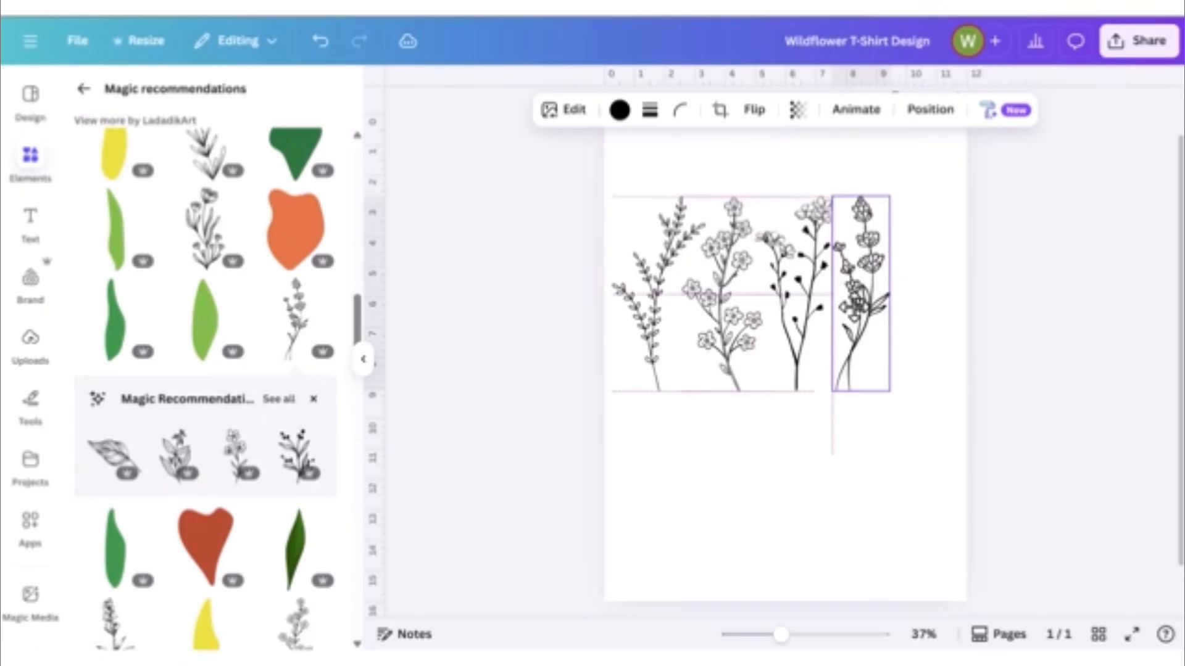
left_click(754, 110)
- Add the leafy stem with small blossoms as the fifth flower at the right end of the row and flip it horizontally
scroll(252, 311, "down", 5)
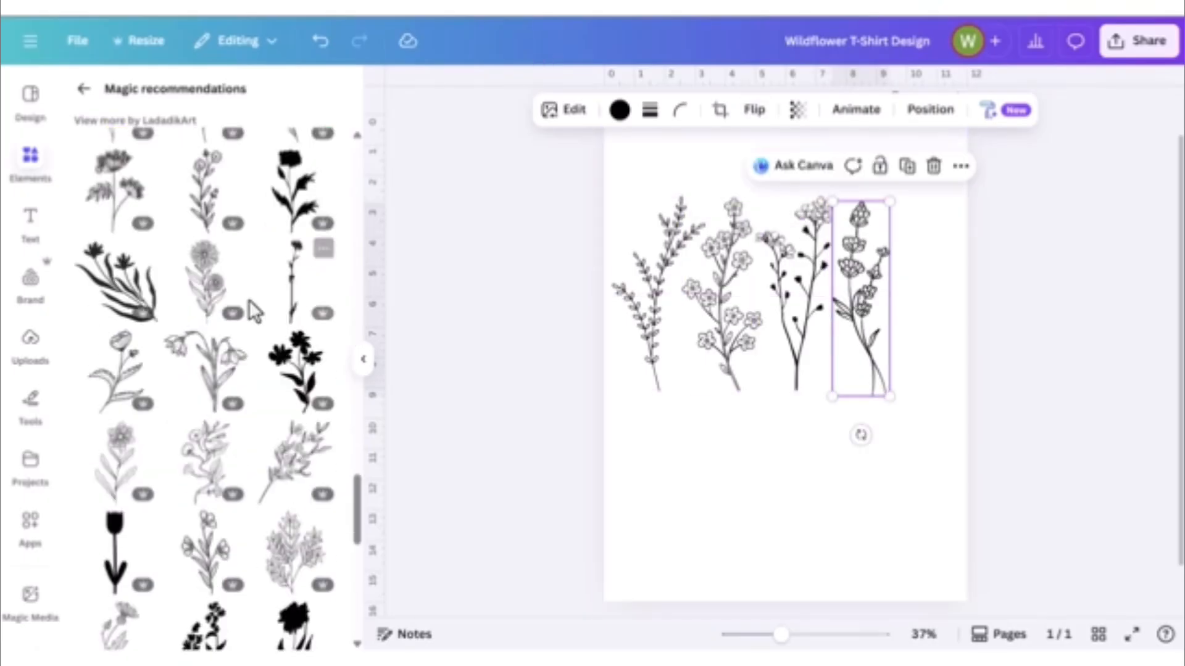
scroll(250, 318, "down", 5)
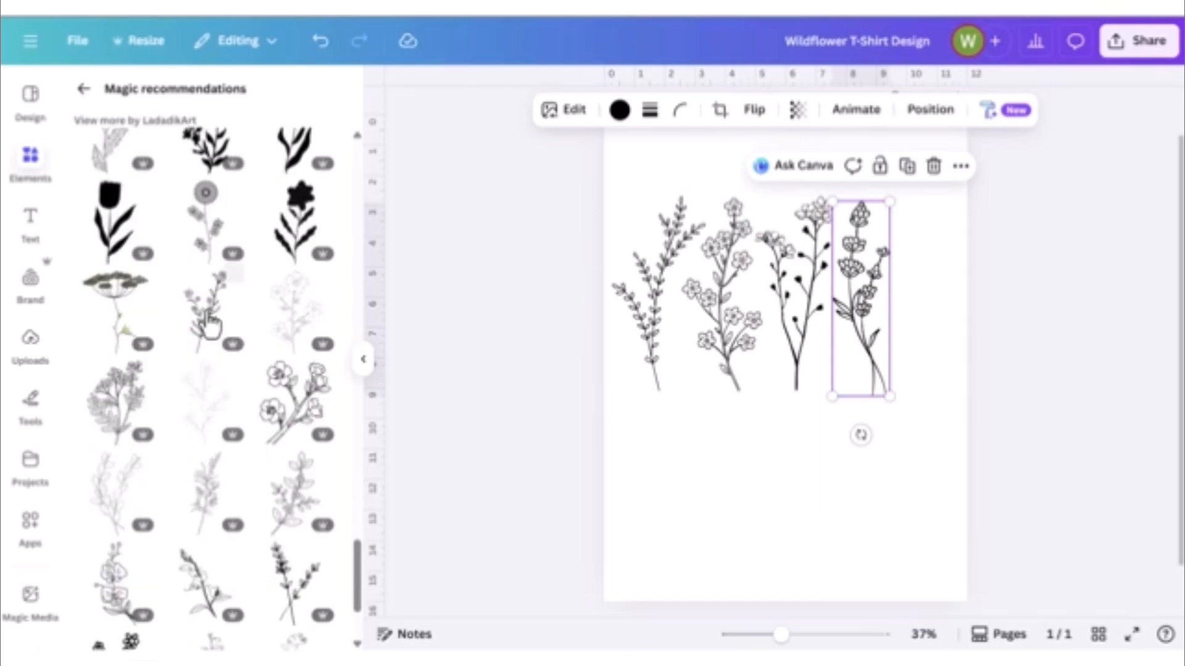
left_click(204, 311)
left_click_drag(785, 357, 924, 303)
left_click(763, 155)
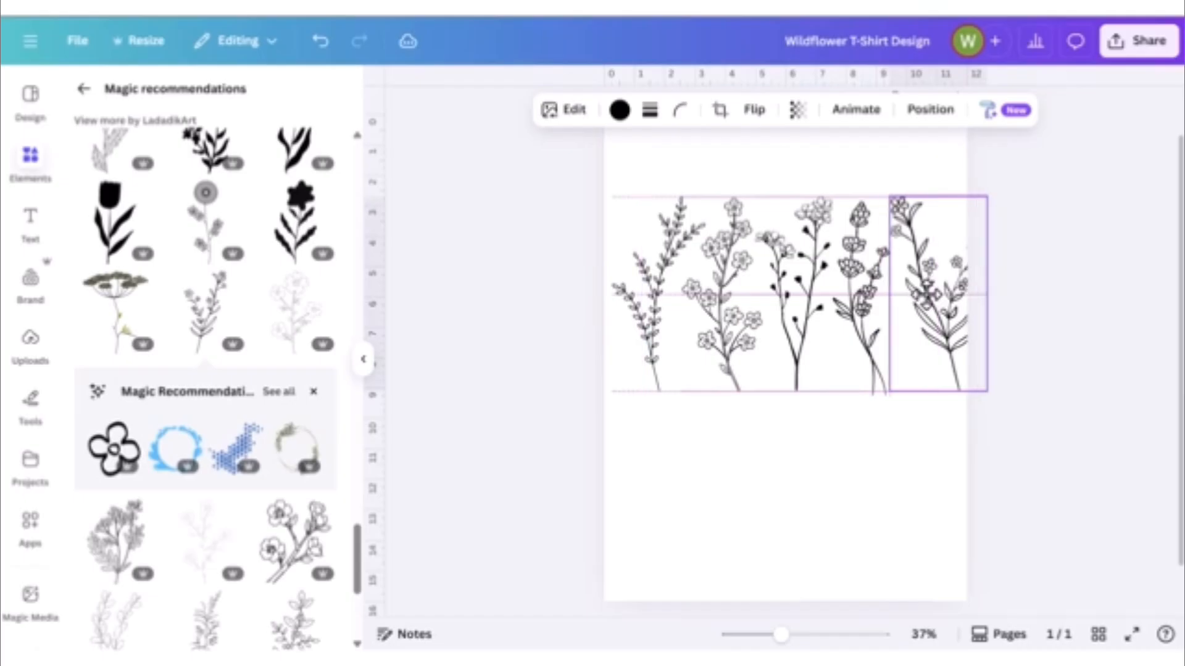
- Move the fifth flower stem closer to its neighbor and rotate it slightly clockwise
left_click_drag(954, 263, 945, 263)
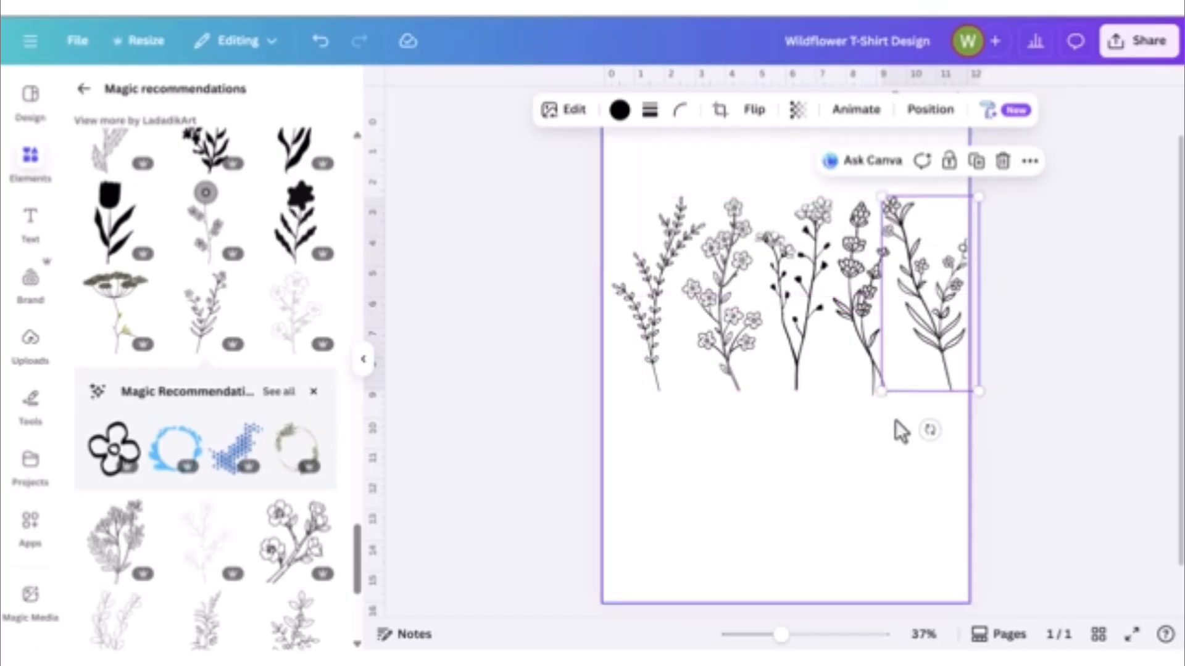
left_click_drag(914, 442, 914, 442)
left_click_drag(927, 316, 928, 322)
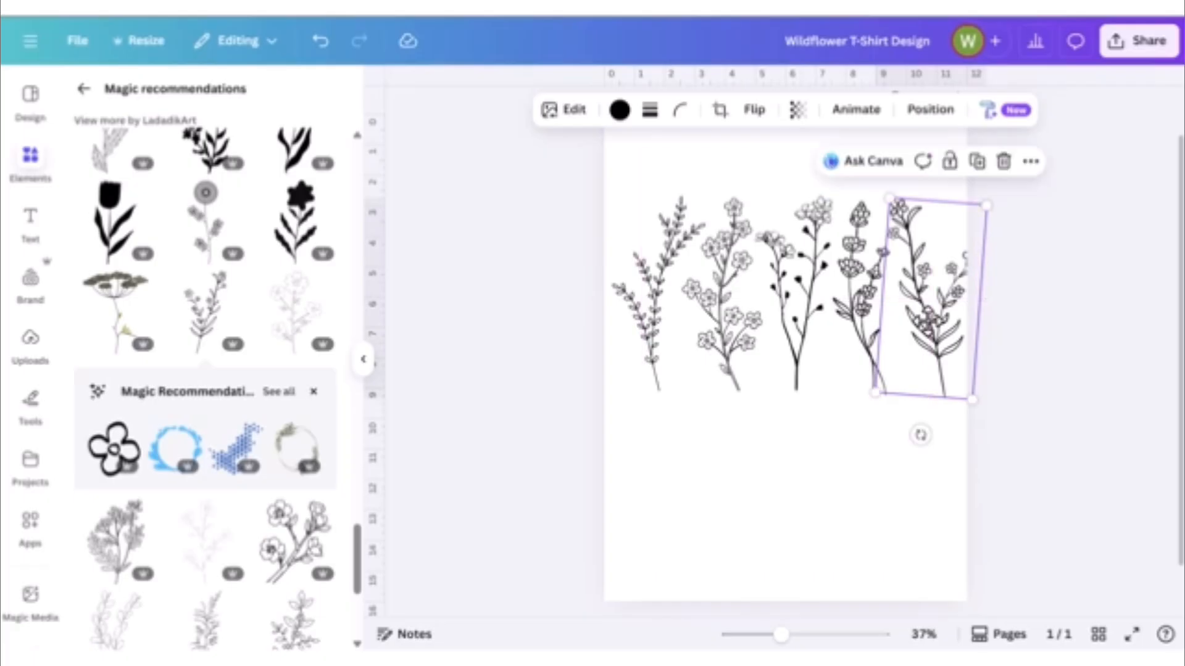
left_click(1054, 310)
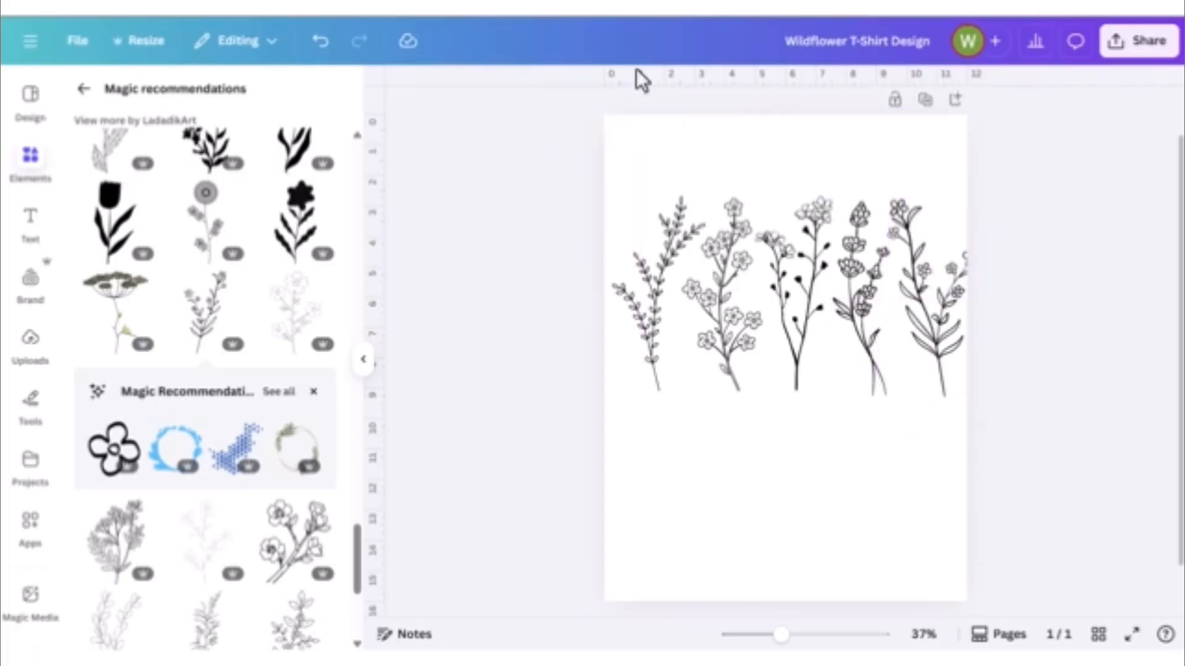
- Scale all five flower drawings down together to fit the page width and group them
left_click_drag(530, 168, 1007, 391)
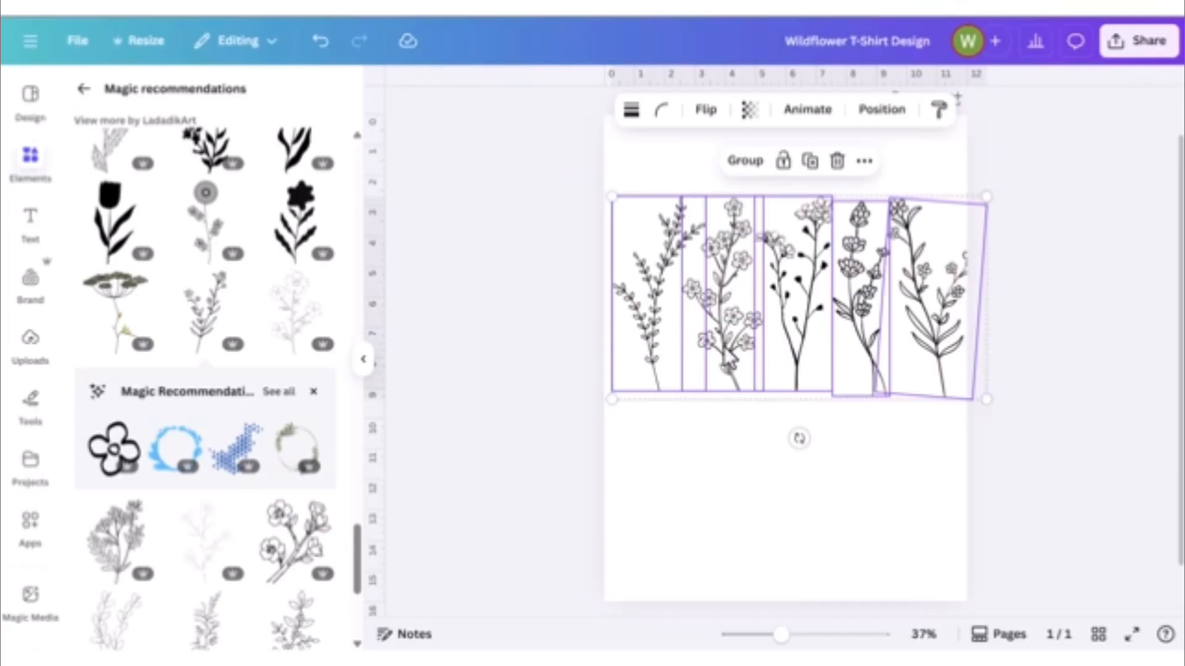
mouse_move(779, 328)
left_mouse_down()
mouse_move(780, 282)
mouse_move(820, 312)
mouse_move(782, 319)
left_mouse_up()
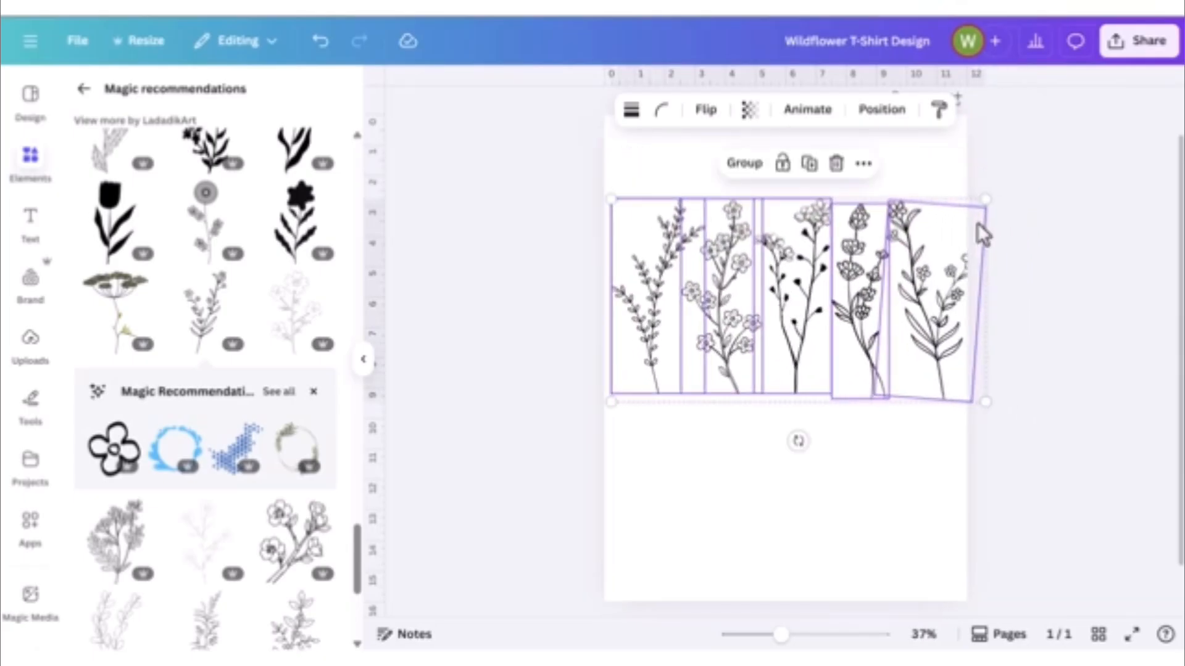
mouse_move(987, 196)
left_mouse_down()
mouse_move(957, 208)
mouse_move(971, 210)
left_mouse_up()
left_click_drag(851, 306, 848, 301)
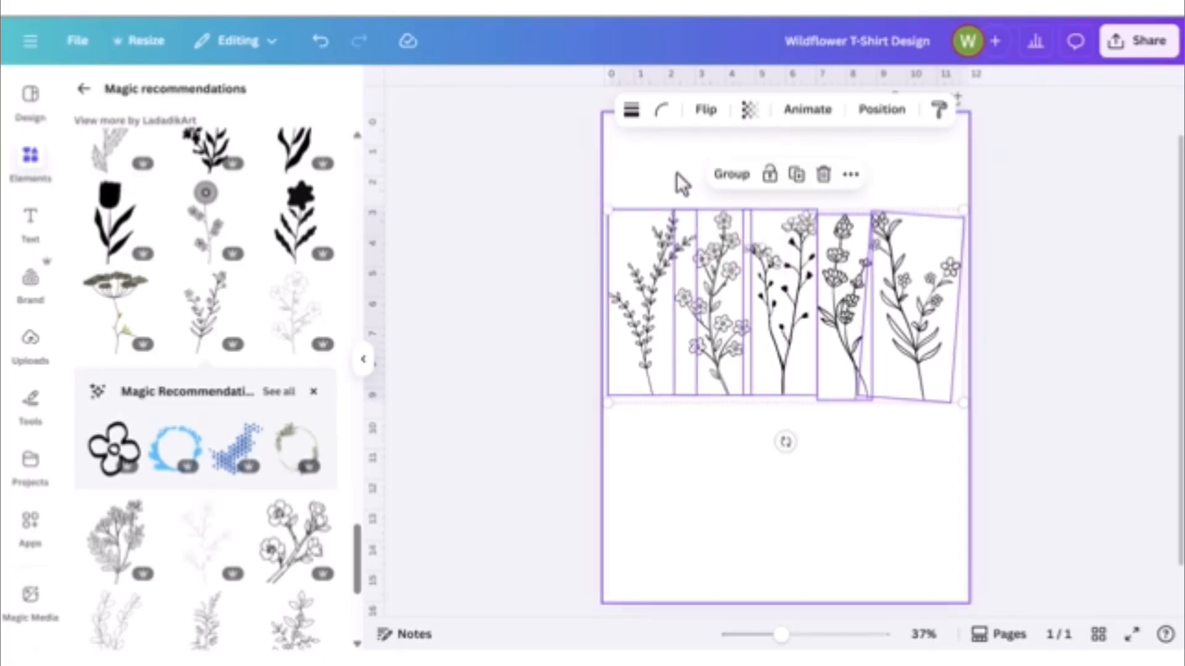
left_click(730, 176)
left_click(549, 204)
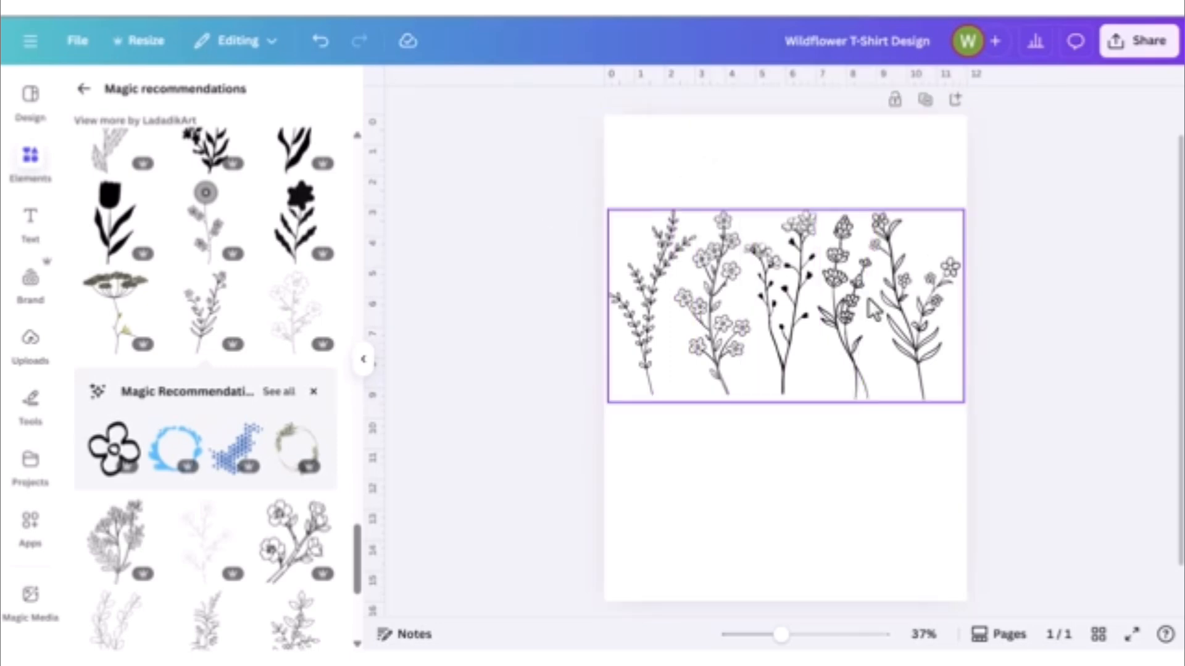
- Move the flower group higher on the page and adjust its overall size
mouse_move(918, 310)
left_mouse_down()
mouse_move(922, 266)
mouse_move(920, 291)
left_mouse_up()
mouse_move(827, 292)
left_mouse_down()
mouse_move(833, 308)
mouse_move(836, 269)
mouse_move(810, 282)
mouse_move(829, 298)
left_mouse_up()
mouse_move(616, 198)
left_mouse_down()
mouse_move(697, 250)
mouse_move(679, 222)
mouse_move(609, 196)
left_mouse_up()
left_click_drag(768, 271, 771, 262)
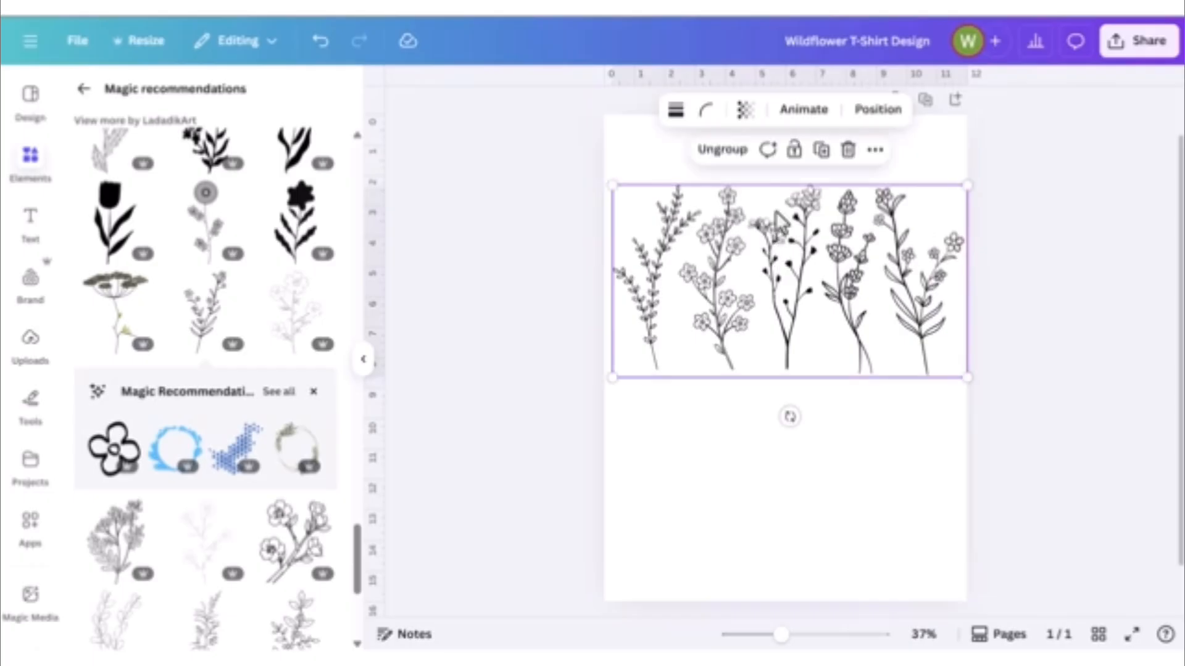
- Ungroup the five flowers and move the rightmost stem down on its own
left_click(723, 151)
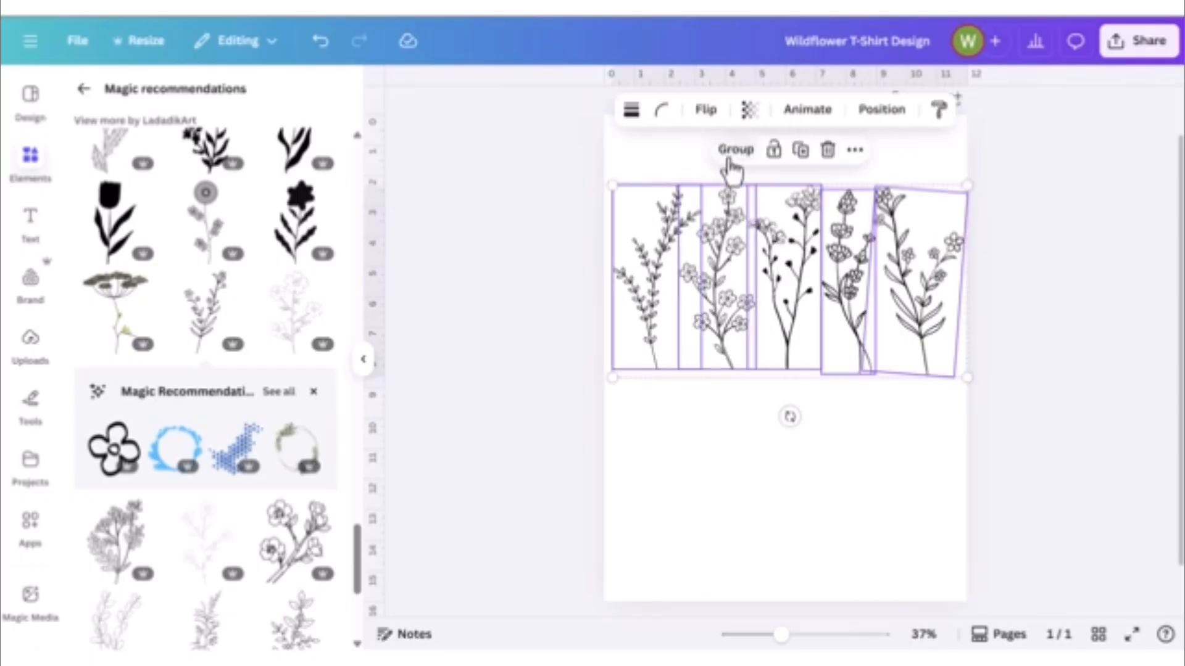
left_click(560, 183)
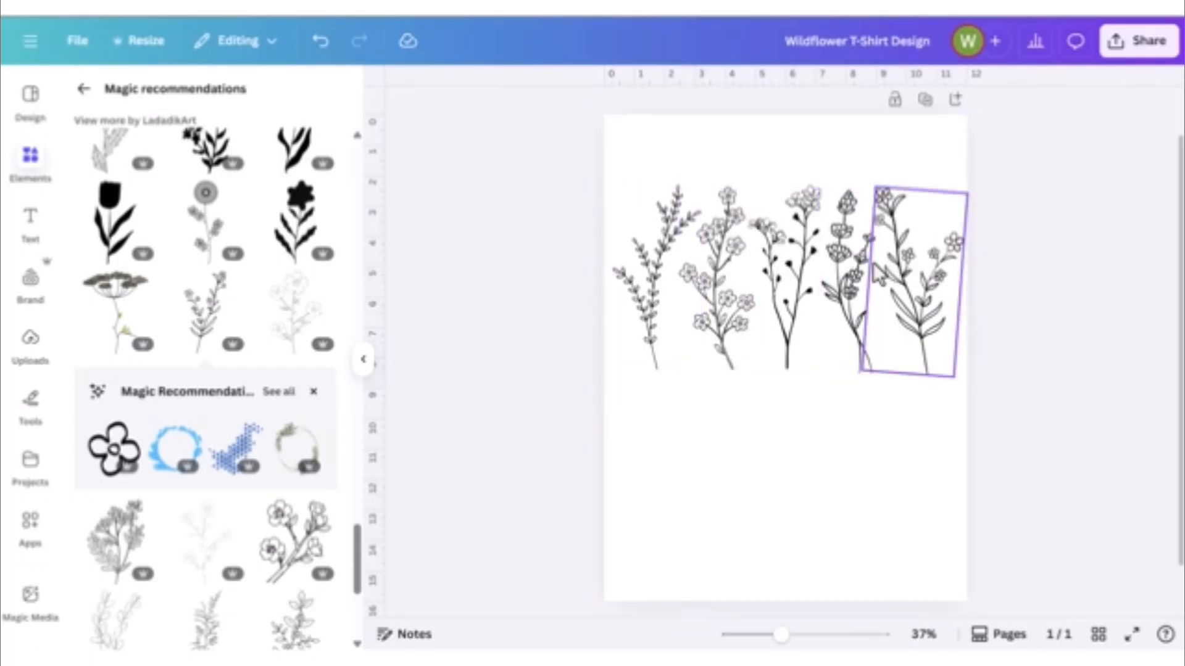
left_click_drag(908, 270, 873, 344)
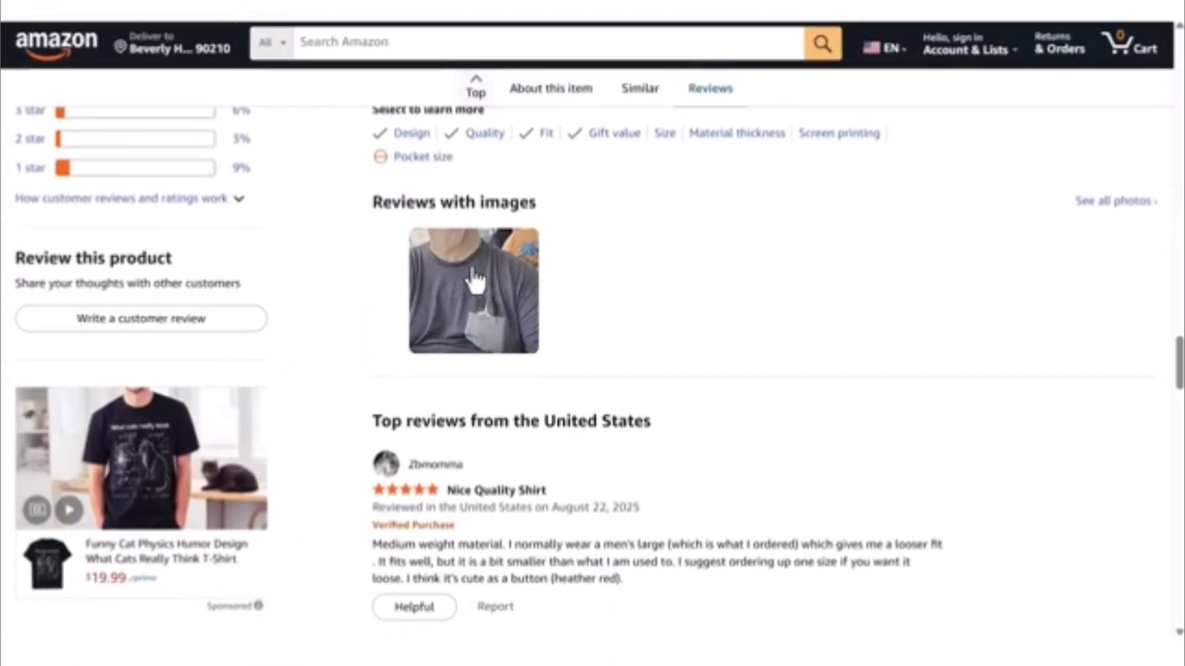
- Switch to Amazon and open the customer review photo of the gray pocket T-shirt
left_click(474, 280)
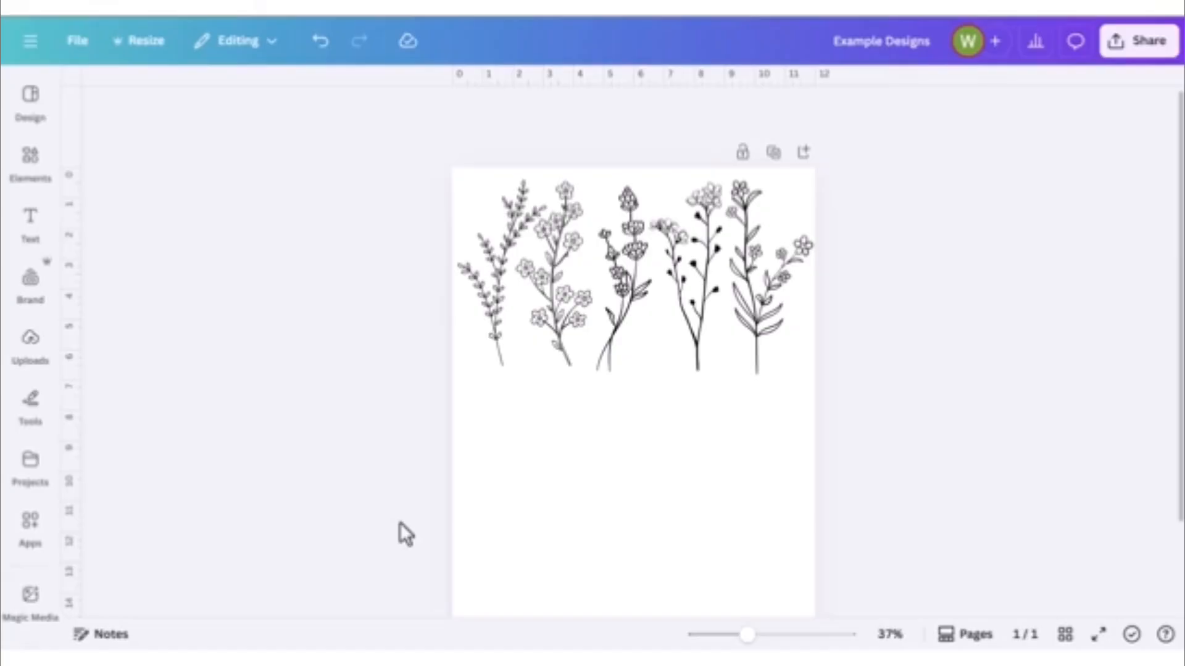
- Switch to Canva's Example Designs document, add a second blank page, and open the elements library
scroll(398, 524, "down", 1)
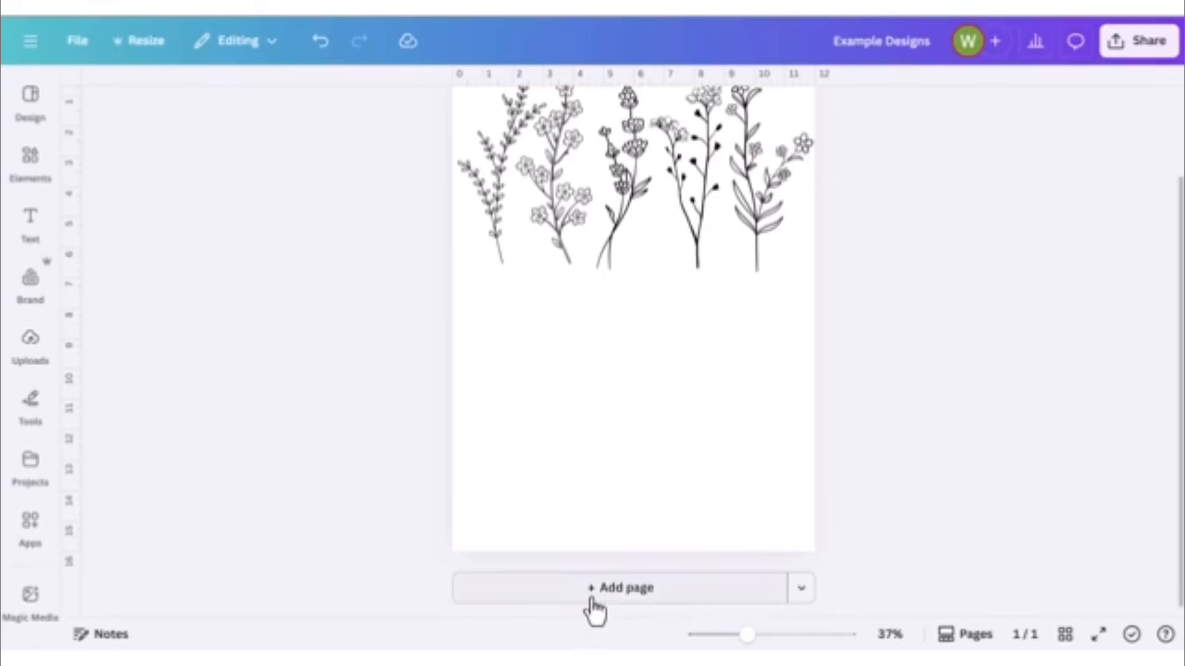
left_click(591, 597)
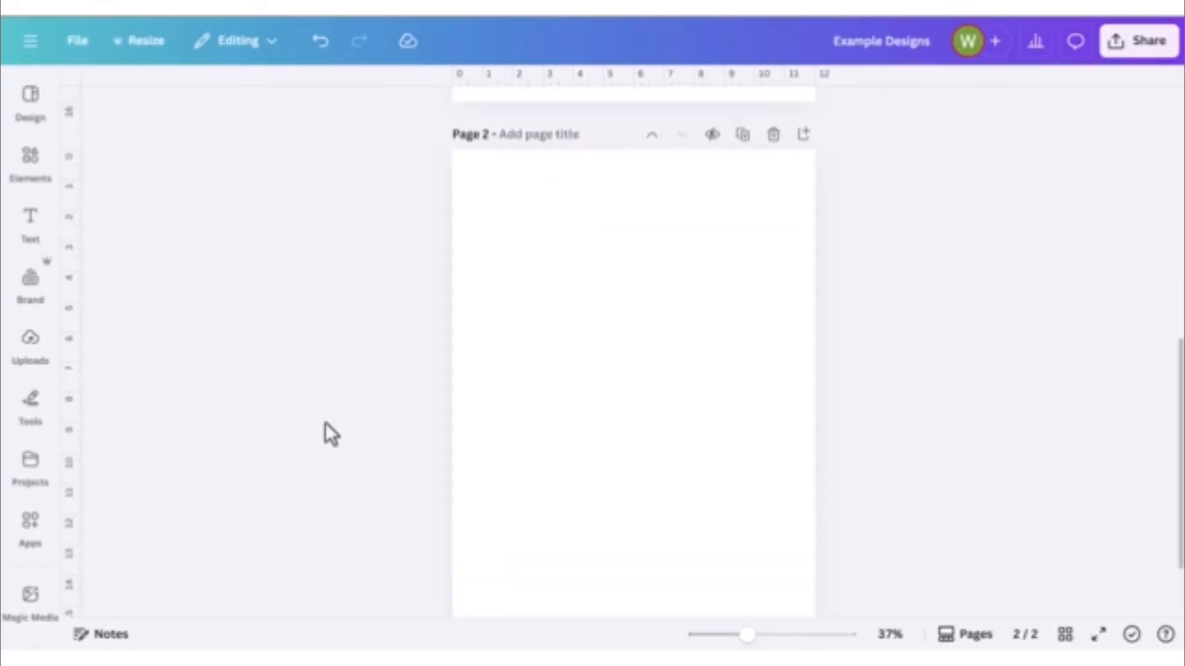
left_click(22, 176)
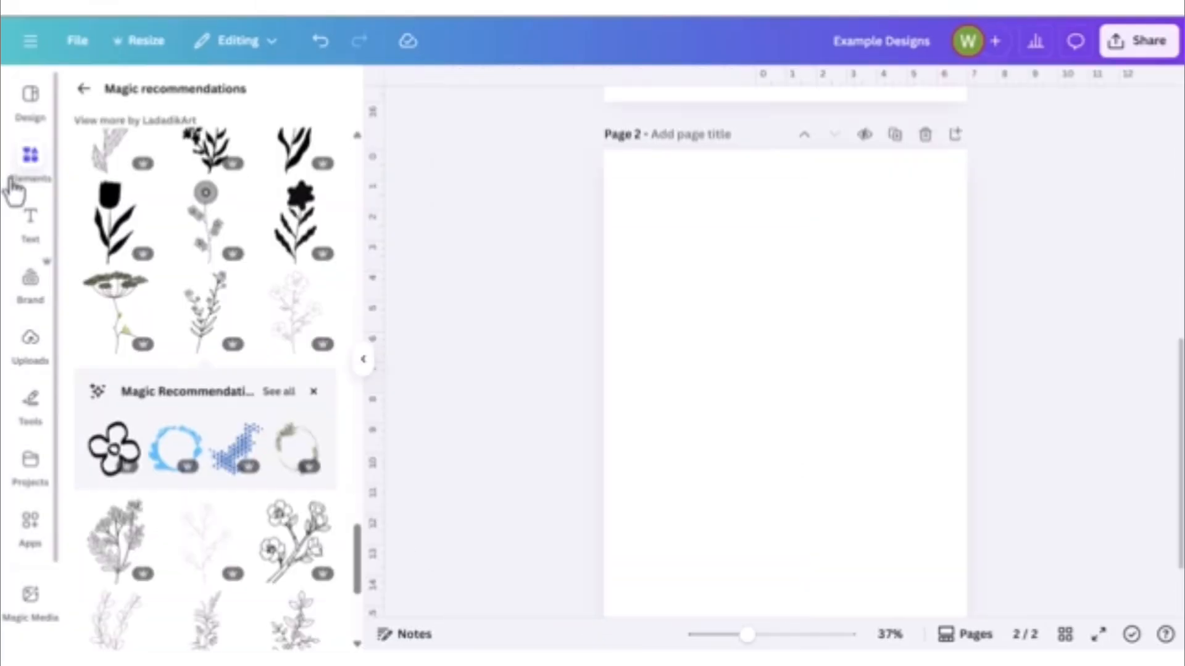
- Search the elements library for "puppy sitting" and limit the results to photos
left_click(85, 94)
type("puppy")
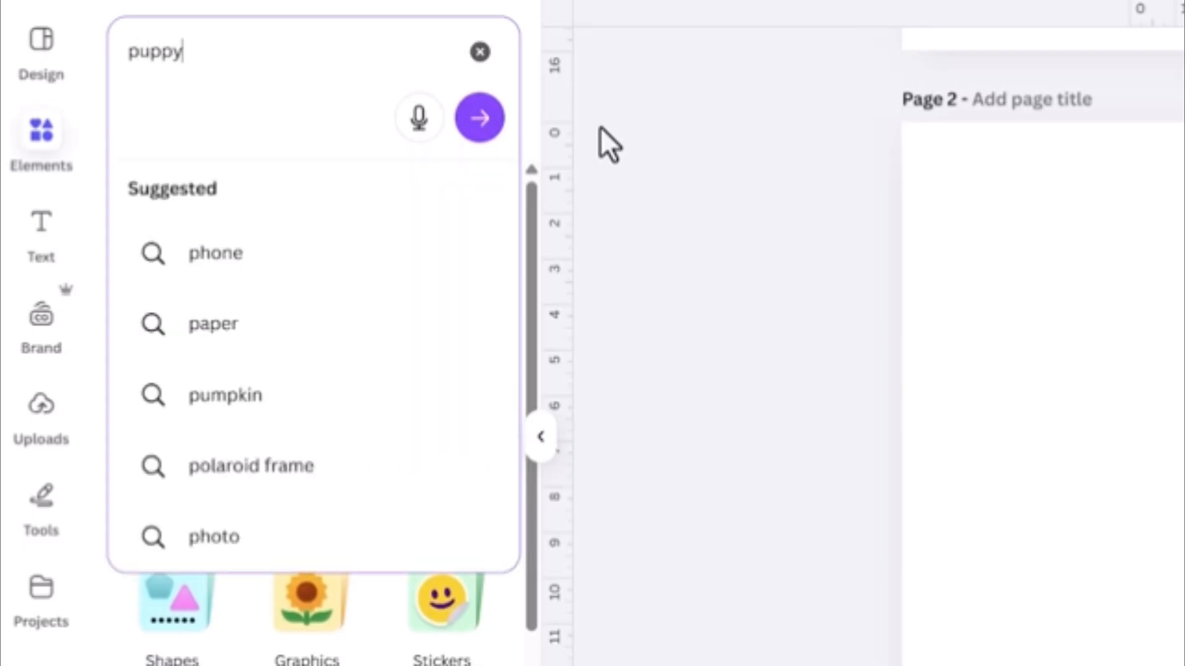
type(" sitting")
key("Return")
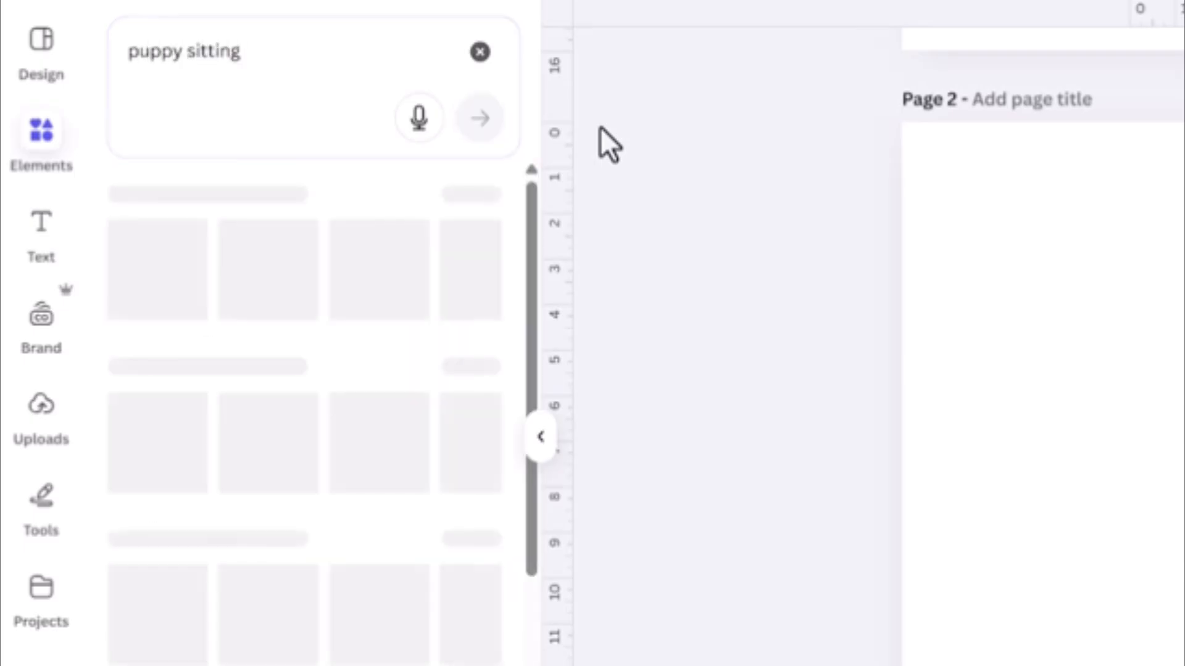
left_click(335, 202)
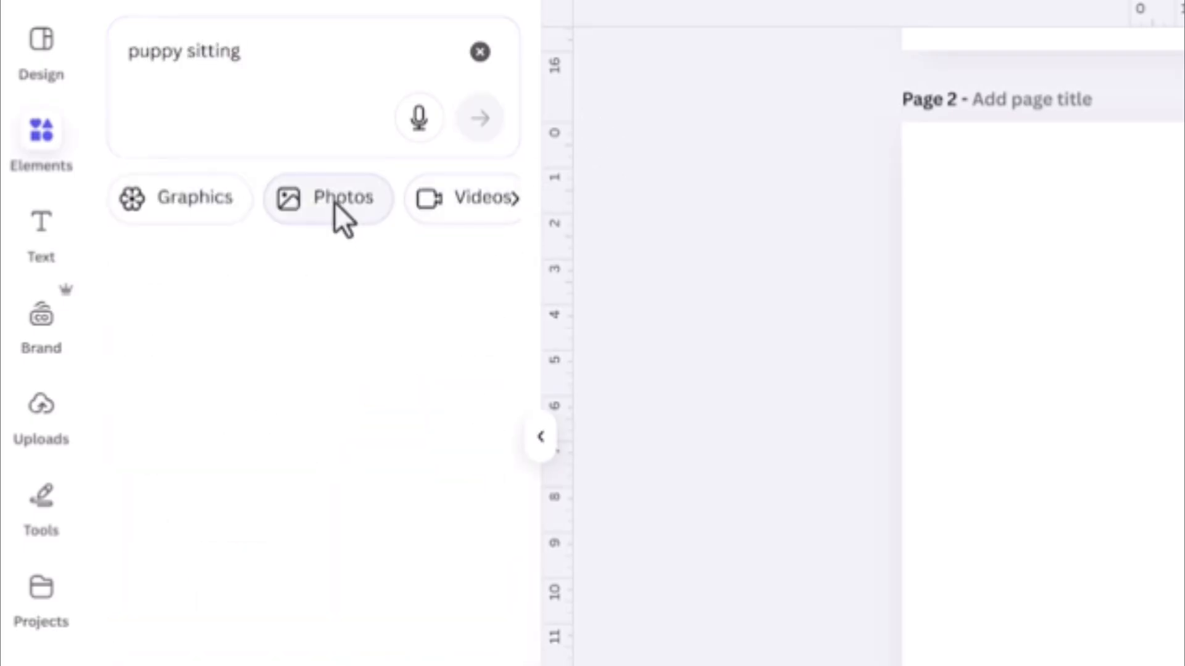
- Find the photo of the Dalmatian puppy sitting on a cobbled street and add it to page 2
scroll(453, 348, "down", 2)
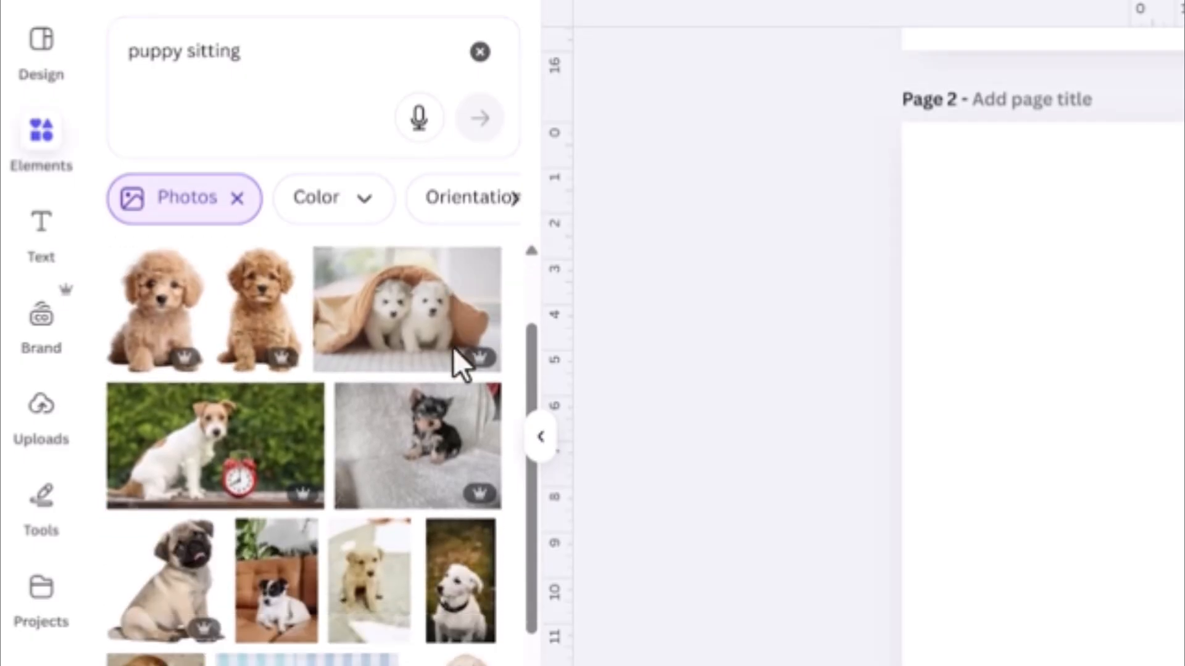
scroll(453, 351, "down", 4)
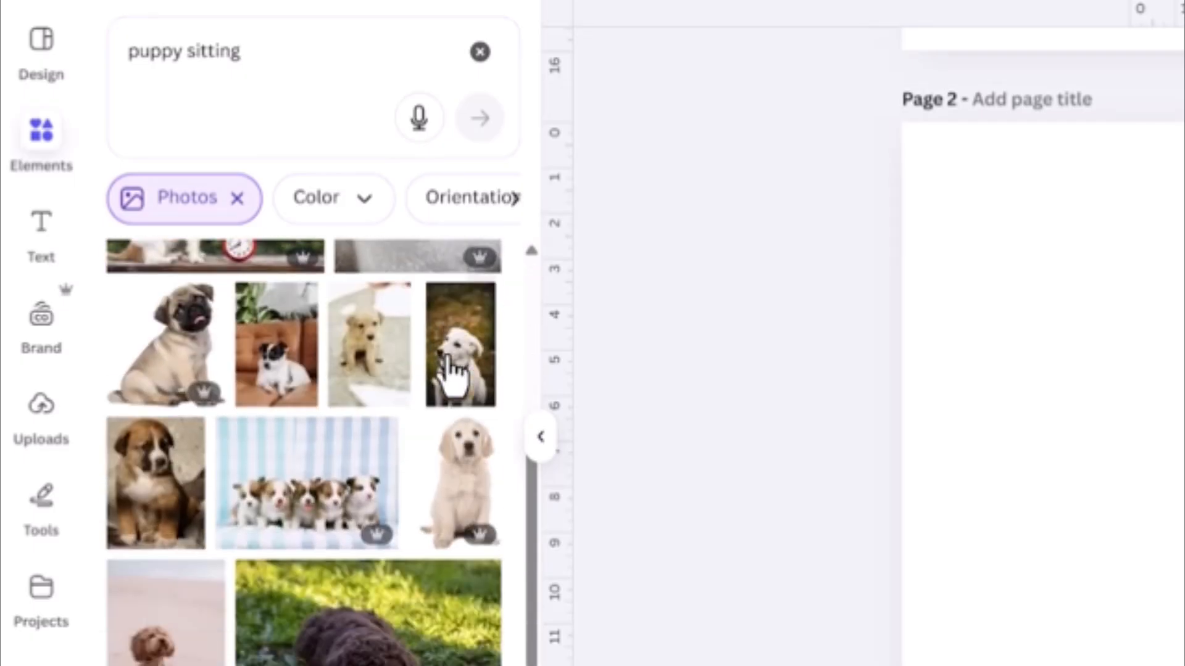
scroll(454, 371, "down", 2)
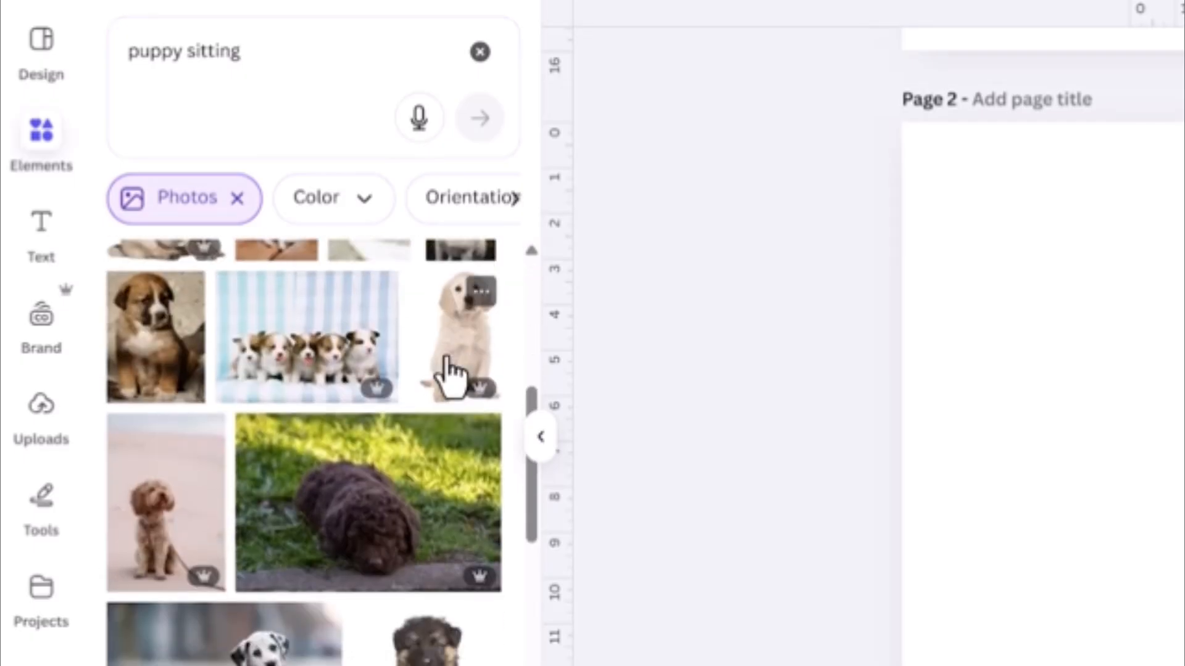
scroll(450, 373, "down", 2)
scroll(461, 378, "down", 2)
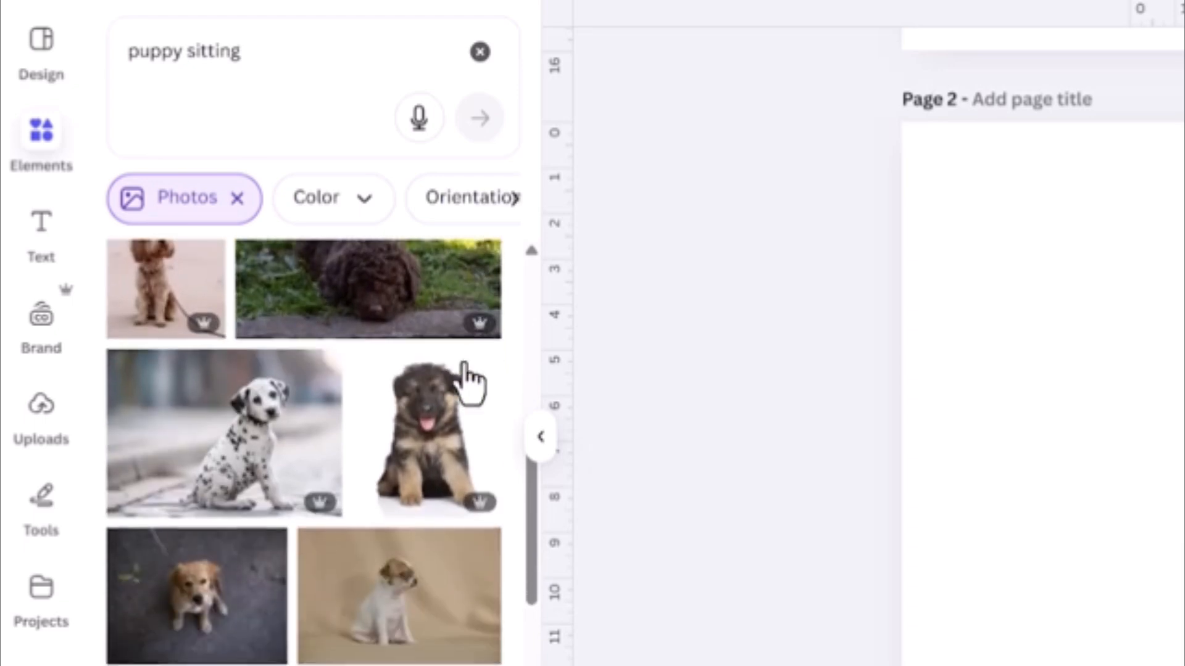
scroll(460, 376, "down", 2)
scroll(421, 379, "down", 2)
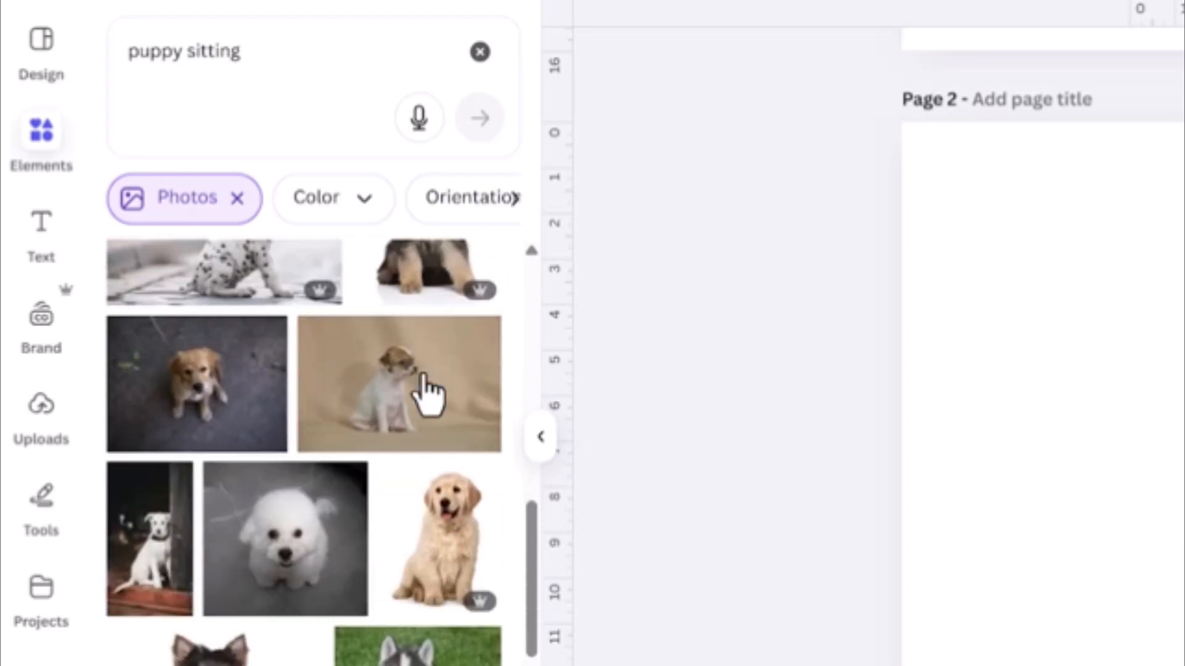
scroll(428, 393, "up", 2)
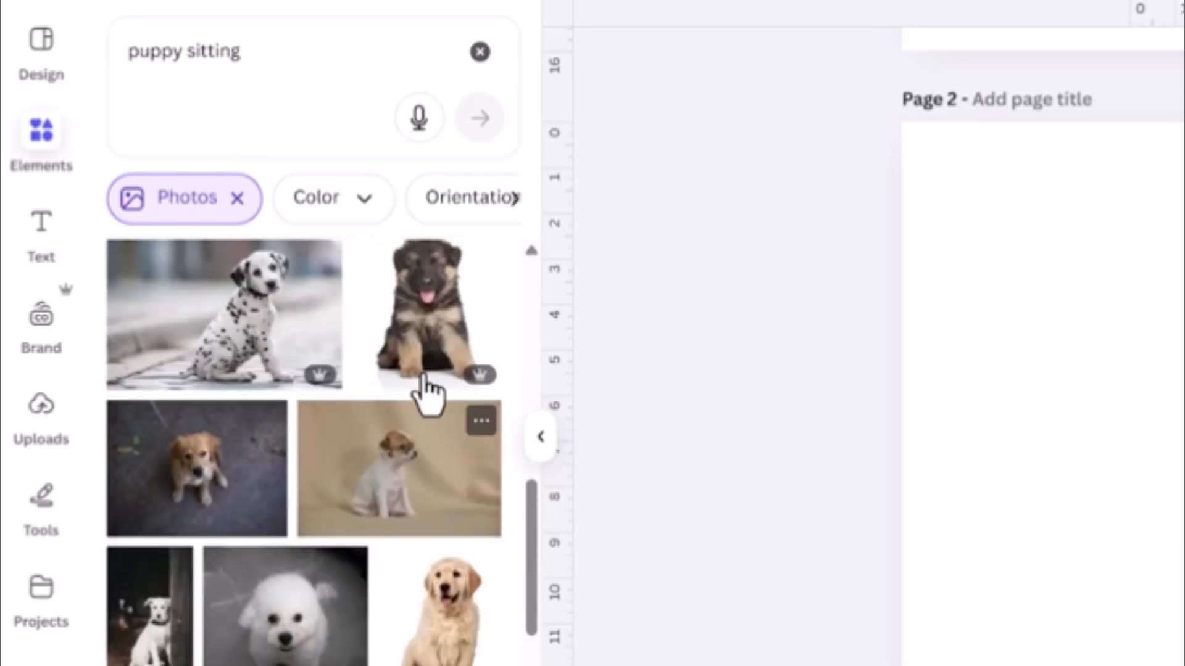
scroll(407, 376, "up", 2)
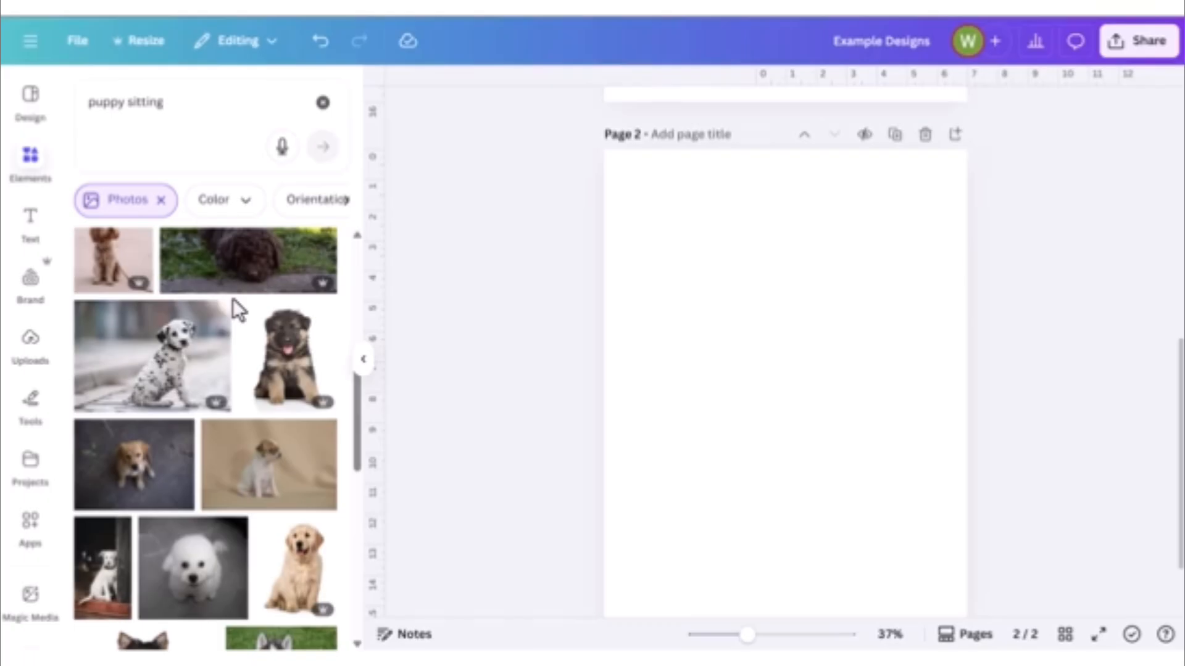
left_click(167, 361)
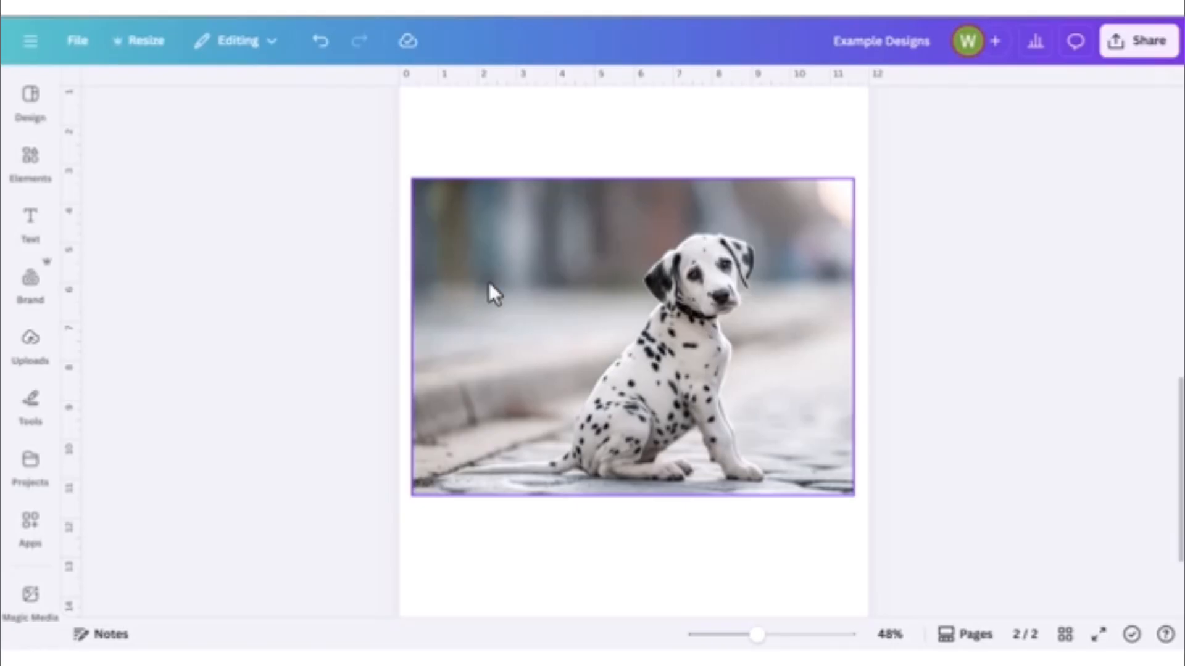
- Select the Dalmatian photo for editing and open its full collection of filters
left_click(489, 284)
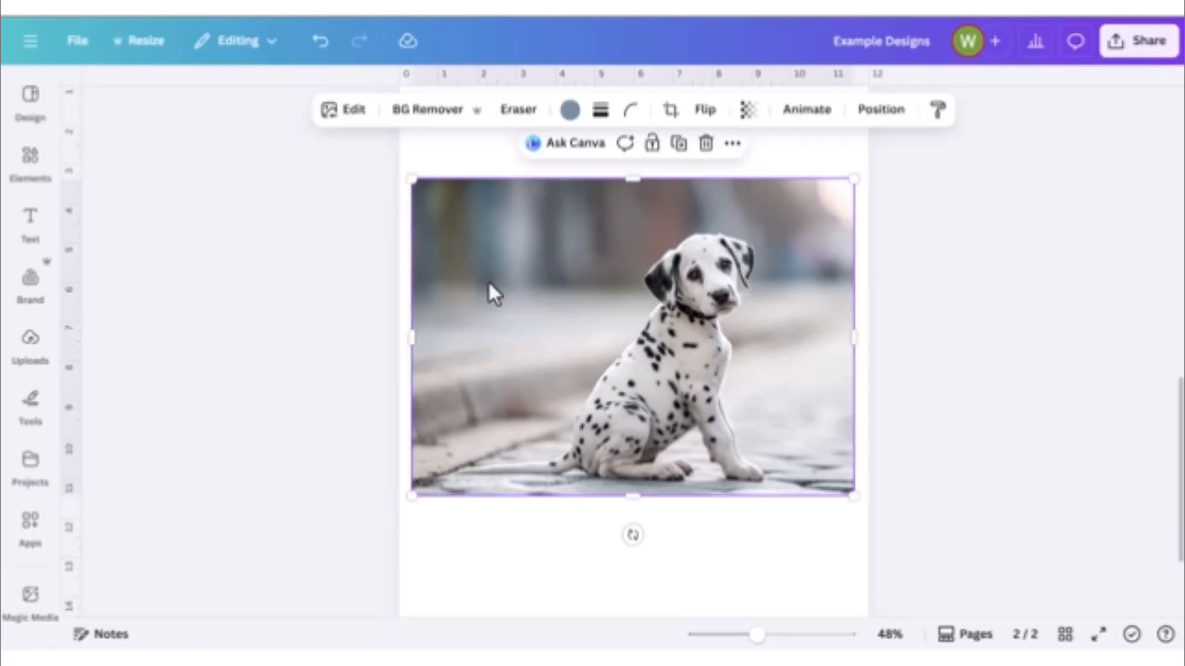
left_click(350, 111)
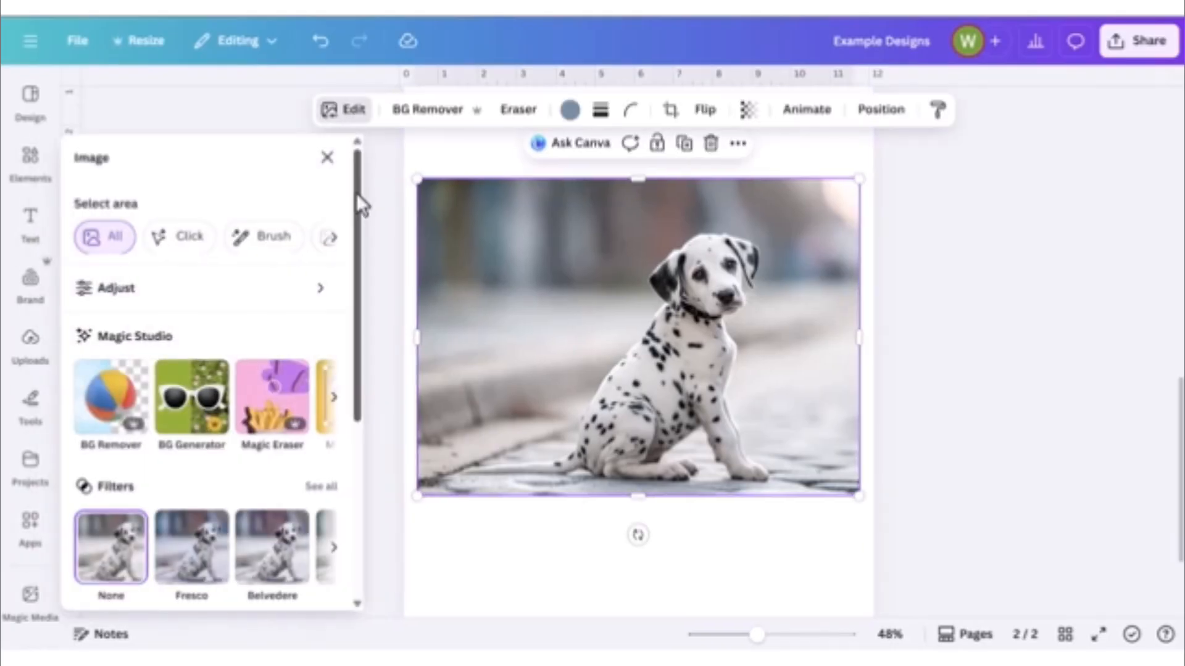
left_click_drag(357, 194, 354, 294)
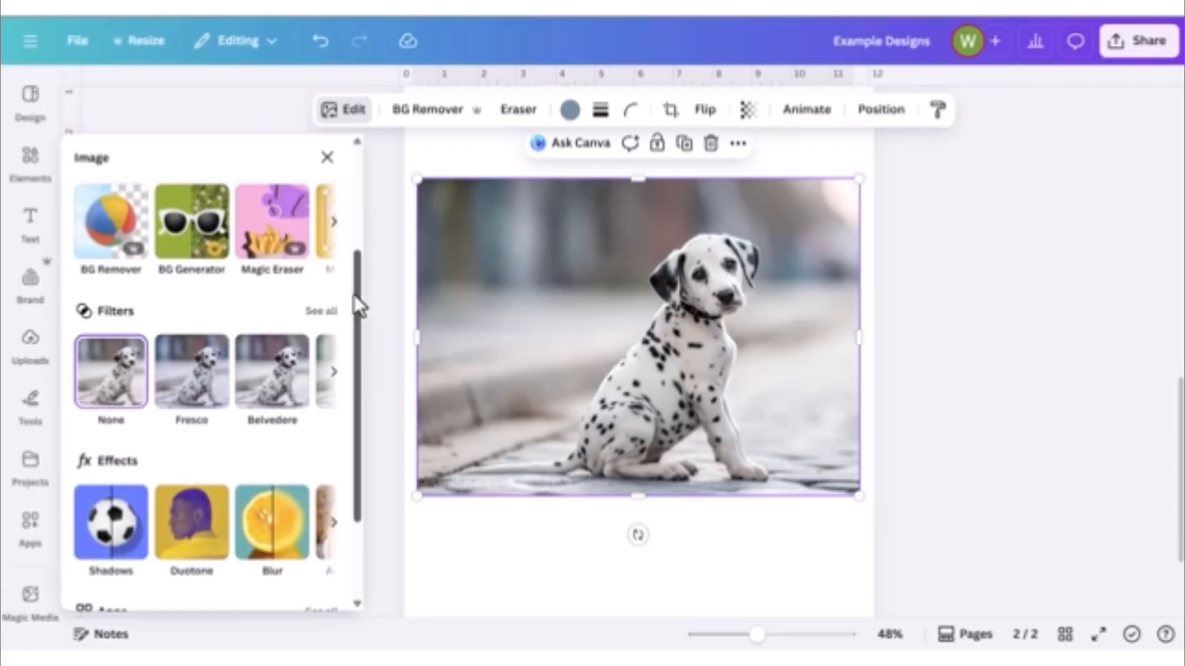
left_click(320, 313)
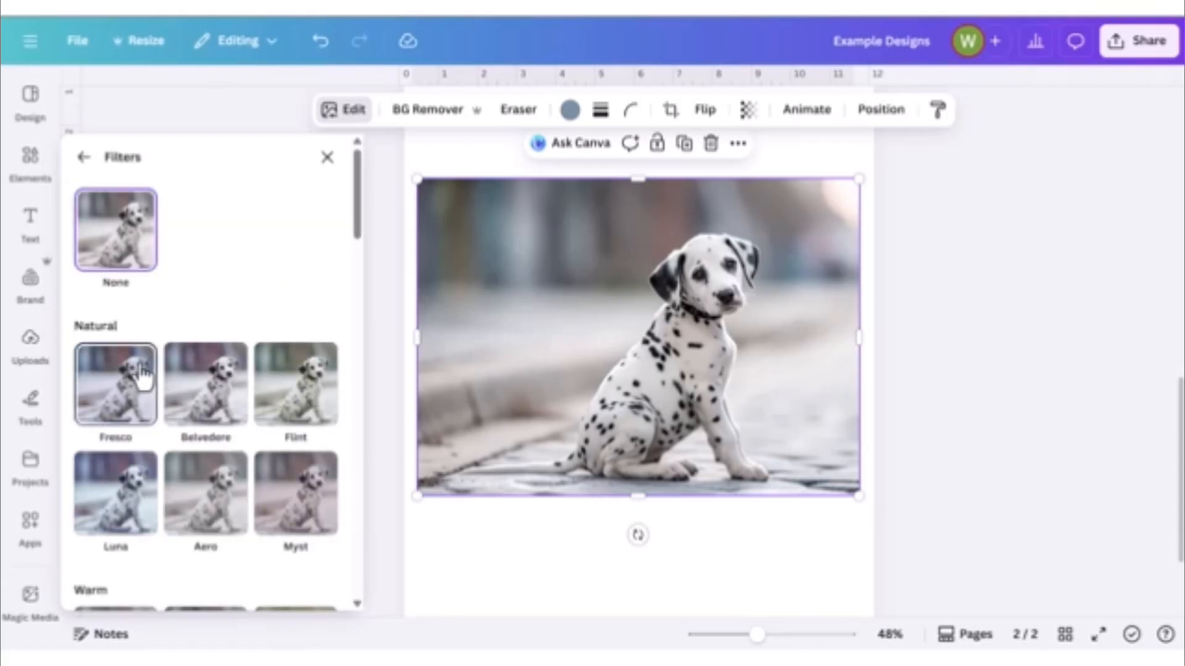
- Try the natural Belvedere filter and the warm Capri filter on the Dalmatian photo
left_click(208, 383)
scroll(208, 385, "down", 3)
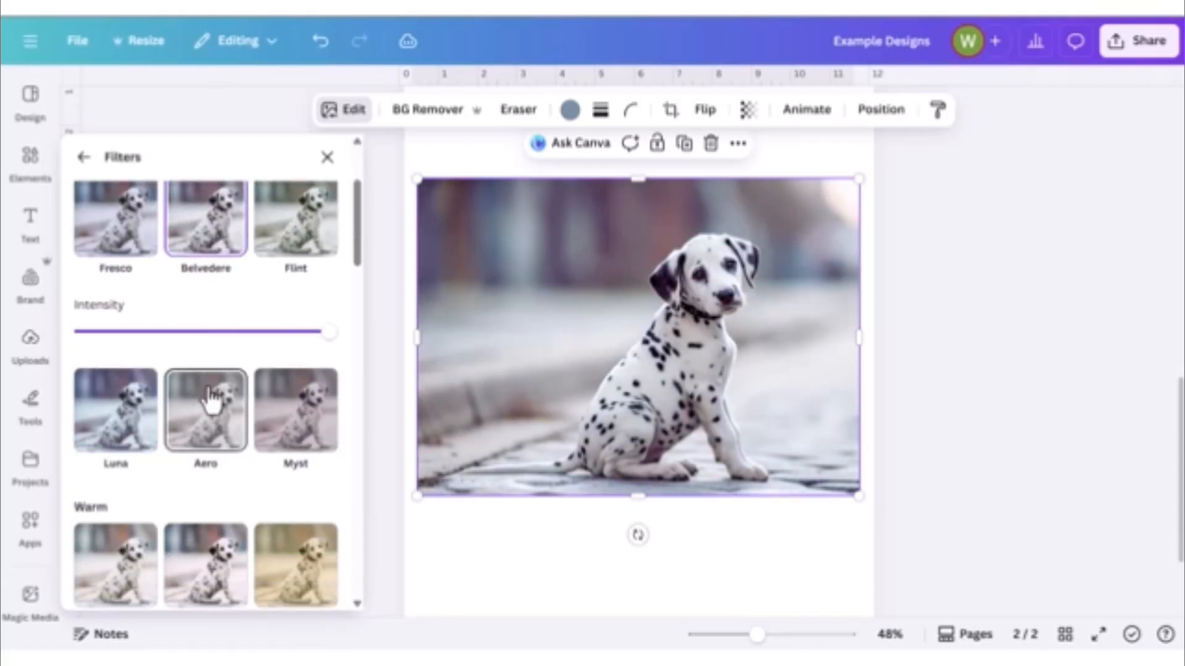
left_click(208, 395)
scroll(230, 402, "down", 3)
left_click(211, 462)
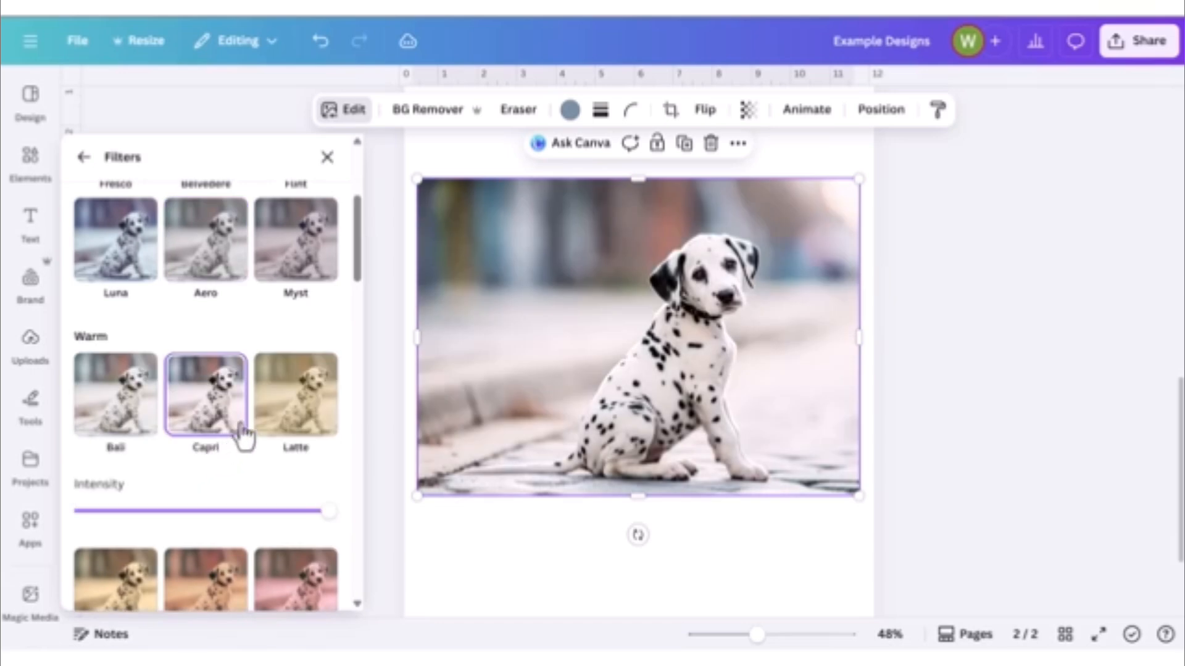
- Try the Latte filter on the Dalmatian photo, varying its intensity and returning it to full
left_click(312, 406)
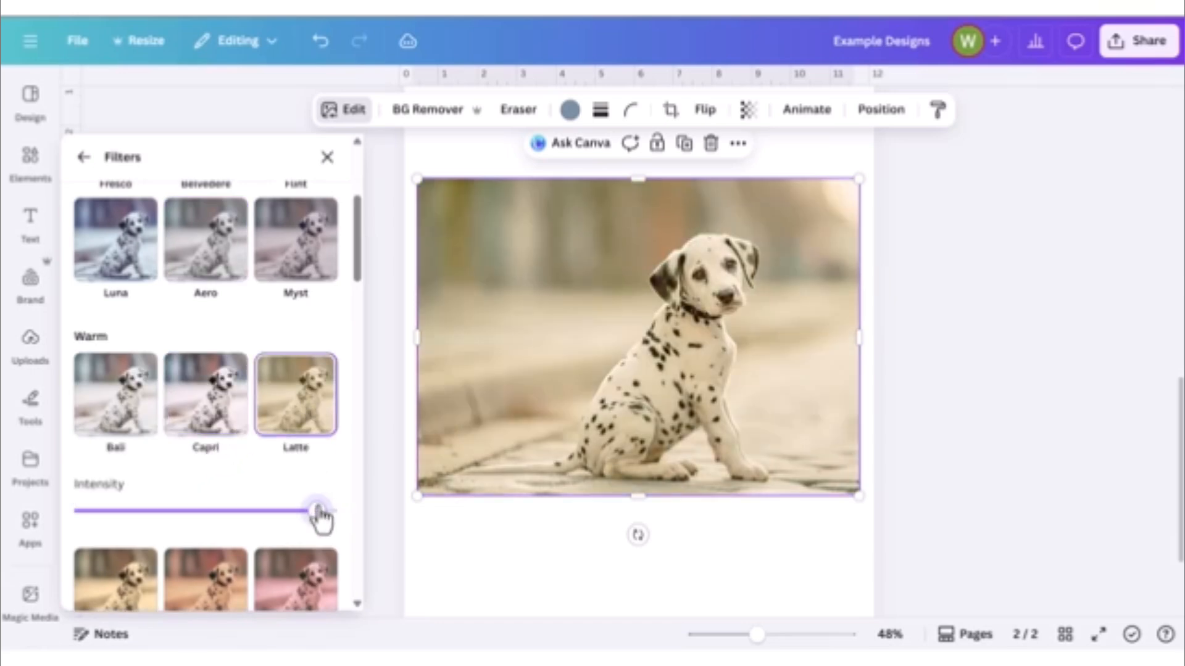
mouse_move(318, 512)
left_mouse_down()
mouse_move(79, 509)
mouse_move(330, 510)
left_mouse_up()
scroll(308, 320, "down", 2)
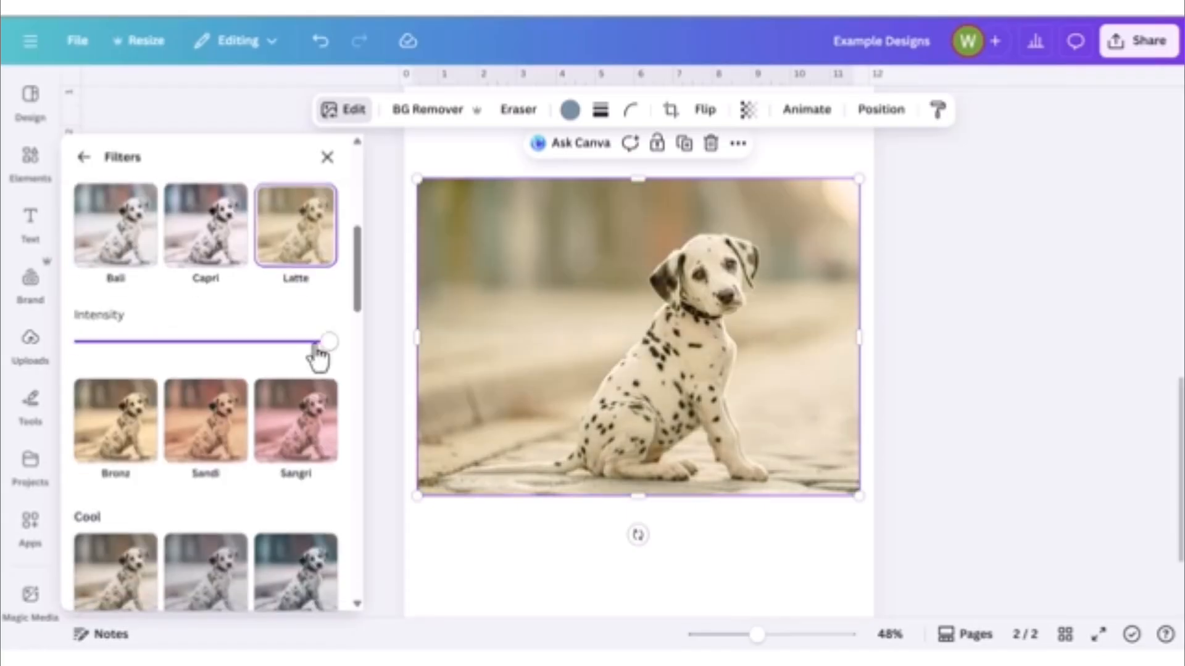
- Try further warm and cool filters on the Dalmatian photo, including Bronz, Astro and Arctic
left_click(315, 404)
left_click(200, 370)
scroll(111, 370, "down", 2)
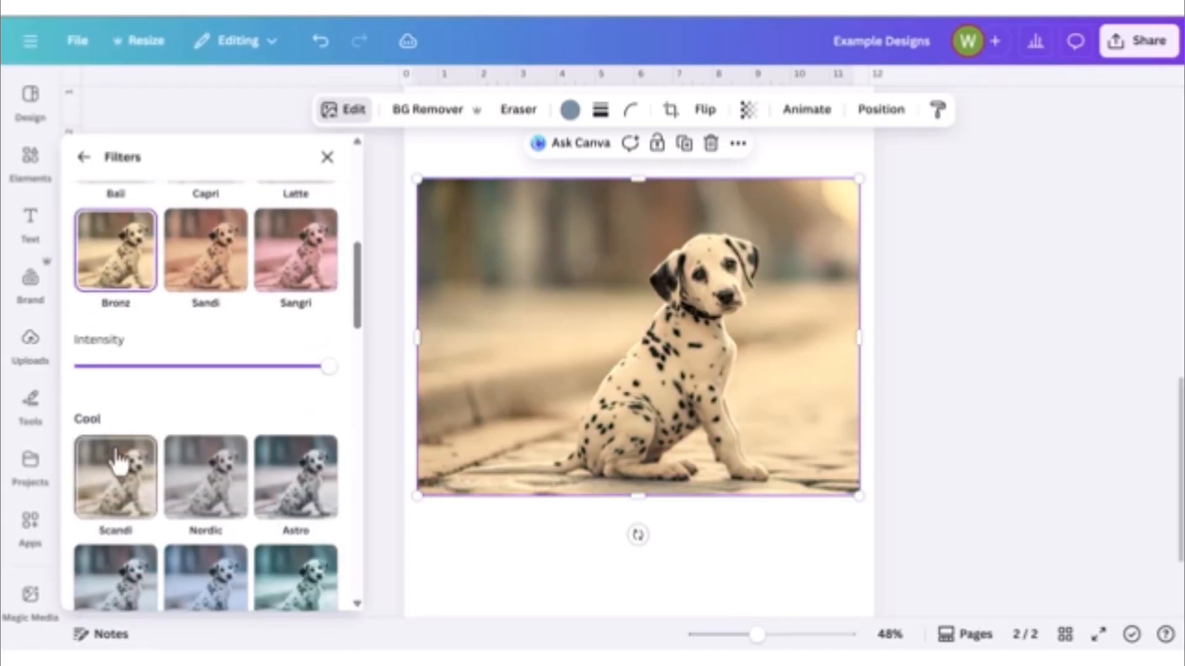
left_click(112, 392)
left_click(209, 444)
left_click(306, 413)
scroll(308, 413, "down", 2)
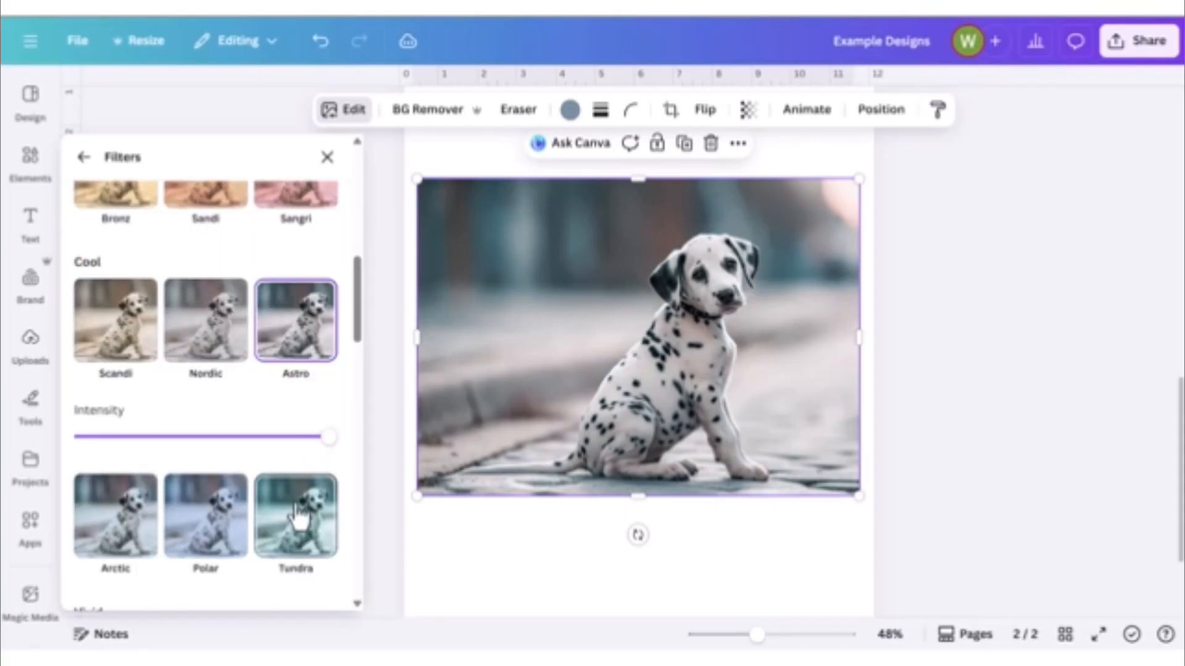
left_click(296, 432)
left_click(185, 432)
left_click(128, 438)
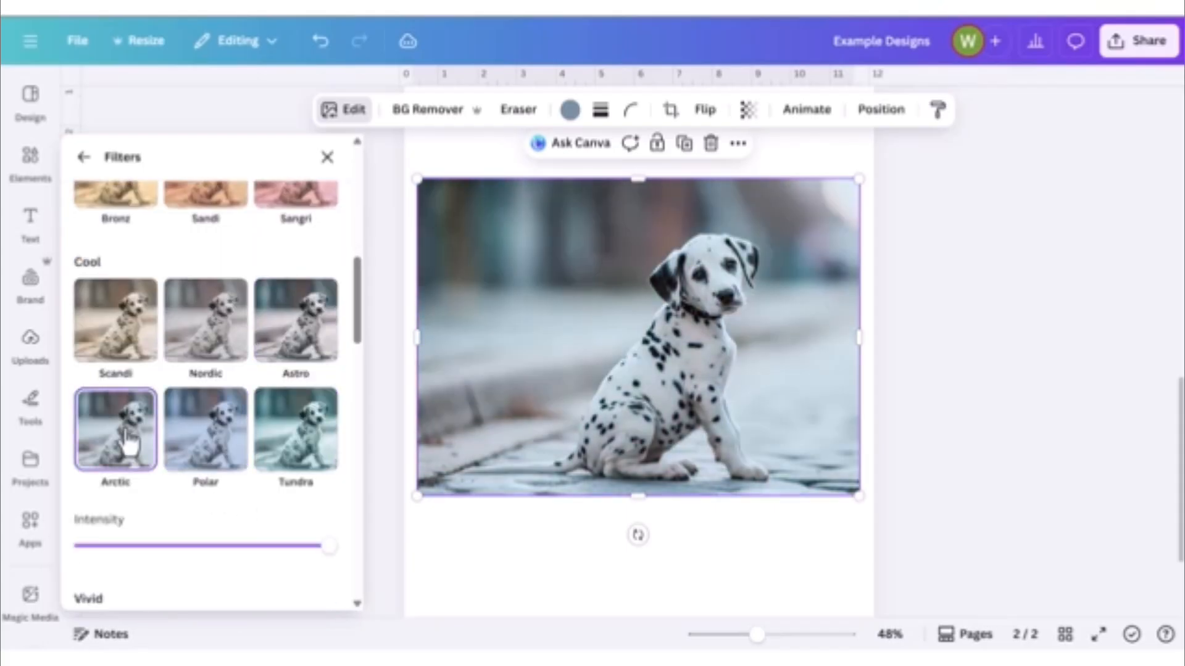
- Set the Dalmatian photo's filter back to None and return to the general image editing options
scroll(128, 442, "up", 10)
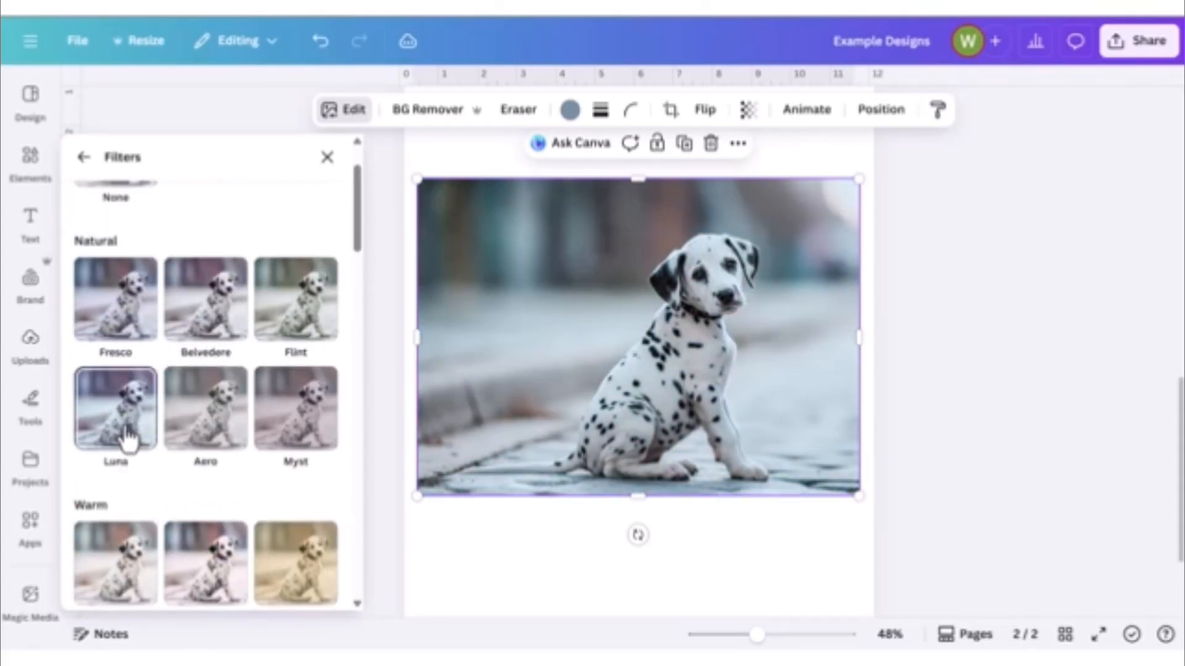
left_click(111, 234)
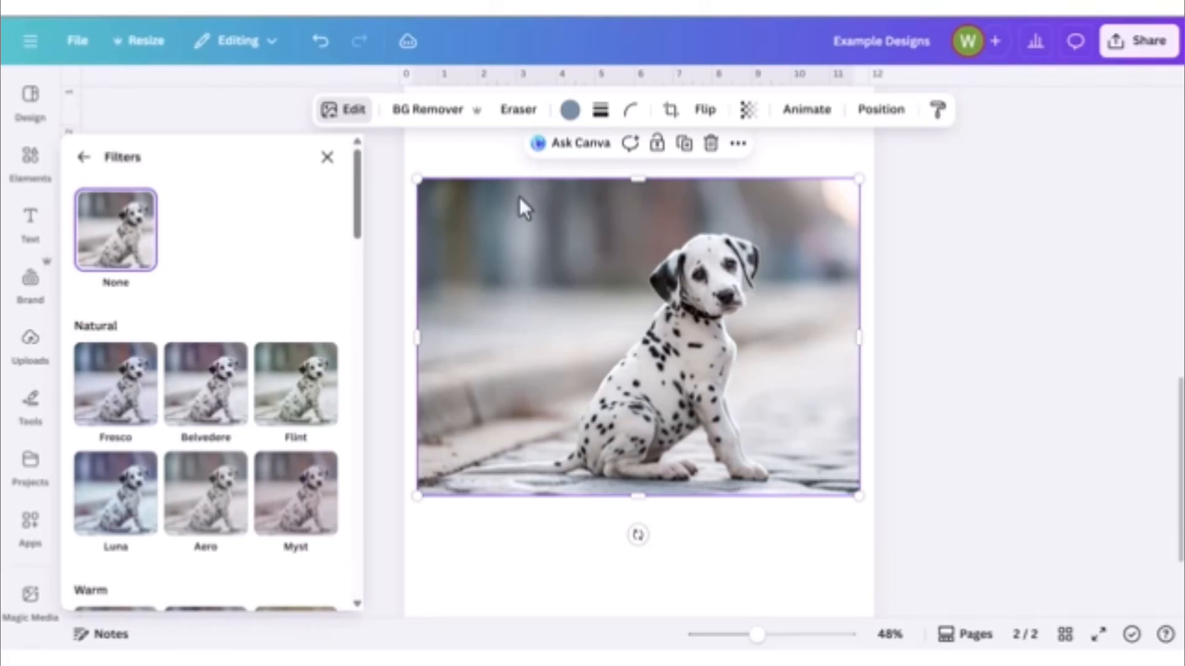
left_click(80, 159)
scroll(227, 360, "up", 4)
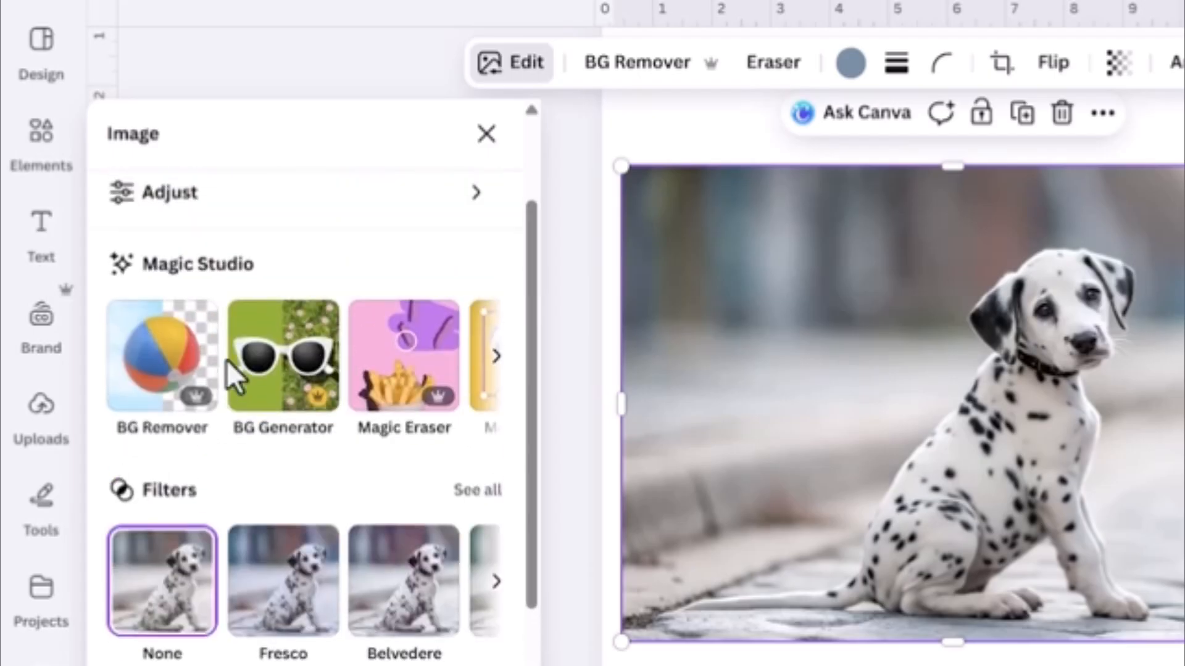
- Open the Dalmatian photo's adjustment settings and look through the white balance and light controls
left_click(281, 345)
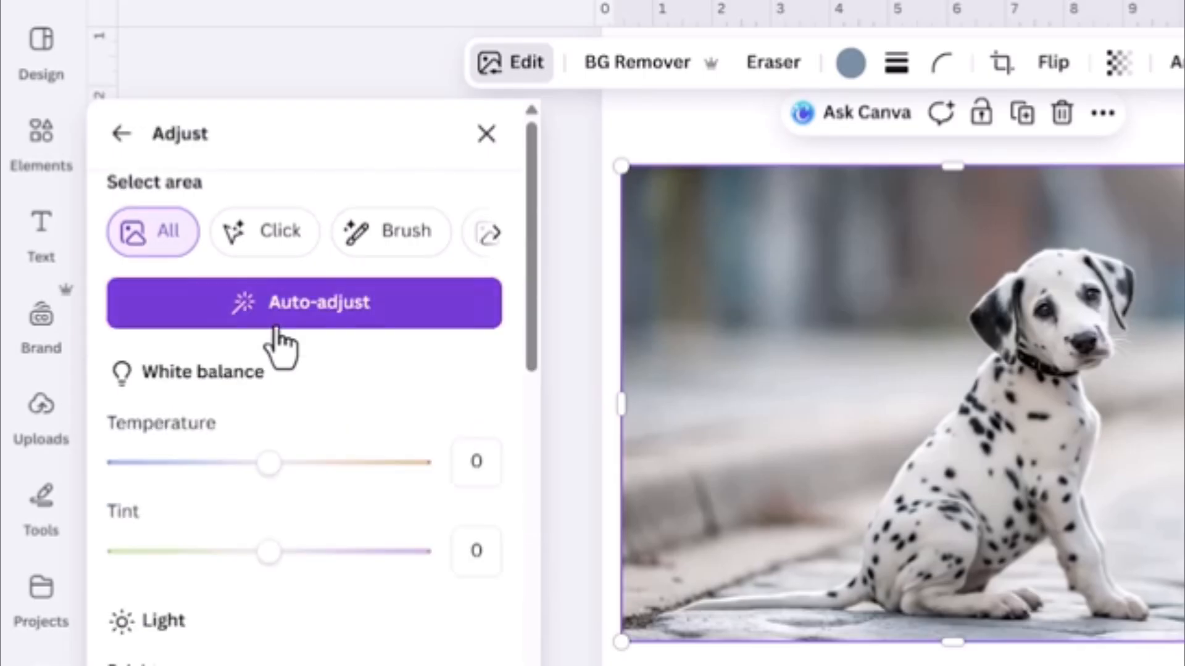
scroll(353, 376, "down", 2)
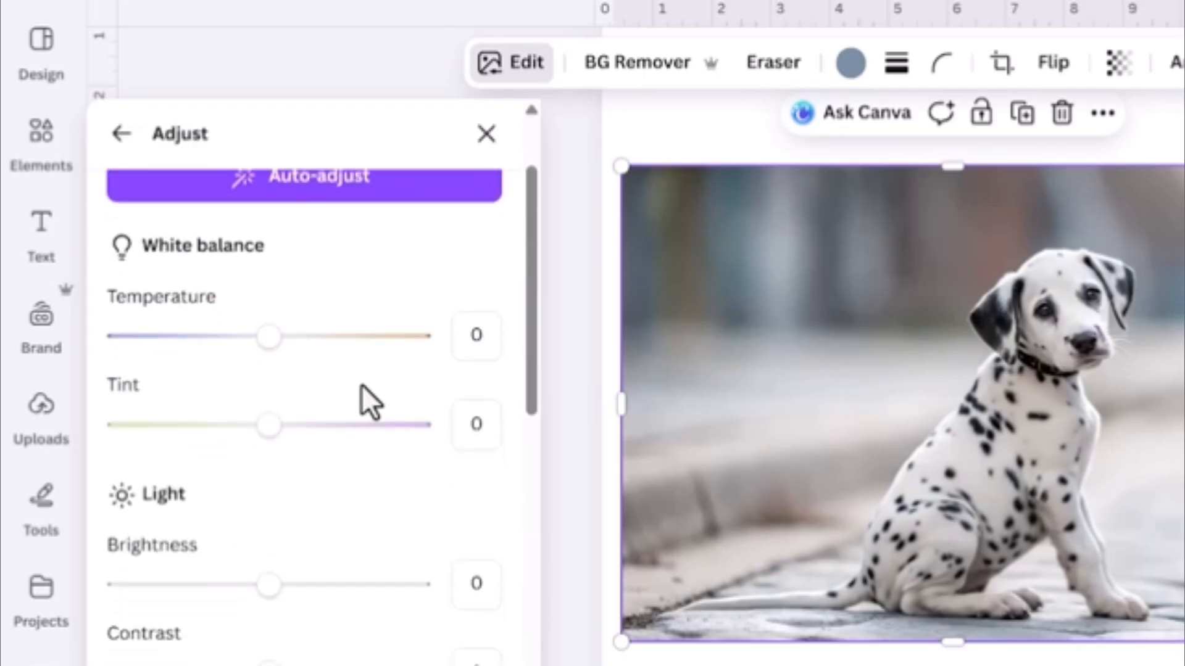
scroll(364, 403, "down", 2)
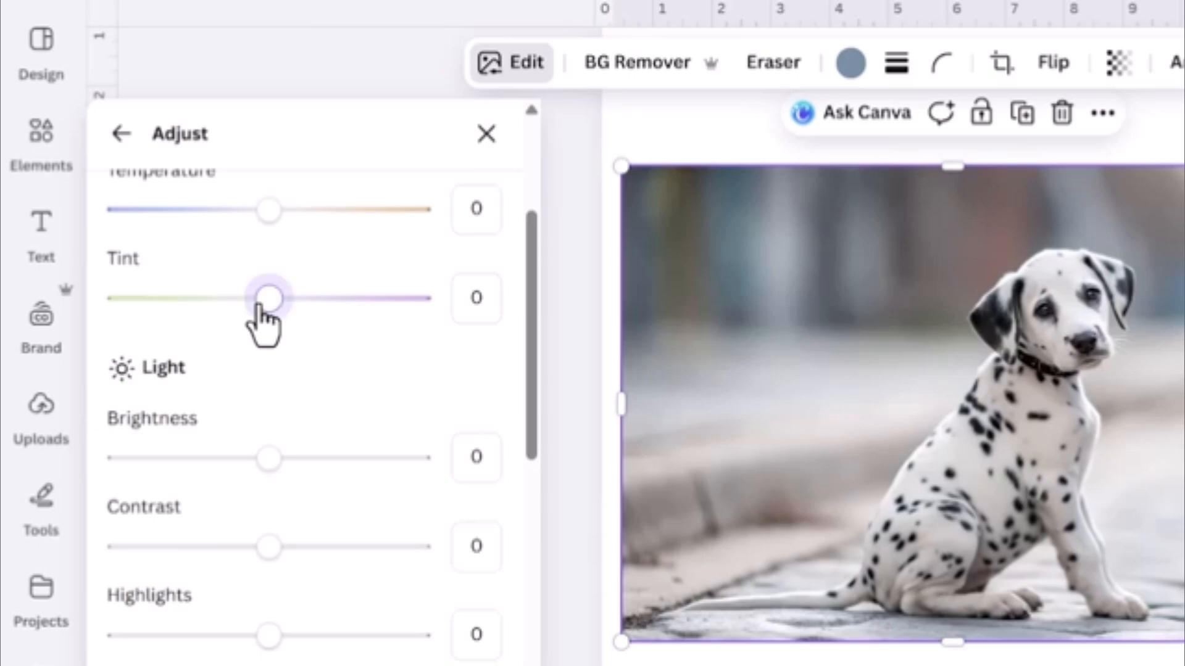
- Try a tint of 100 and small brightness and saturation changes on the whole photo, returning each to neutral
left_click_drag(268, 298, 423, 343)
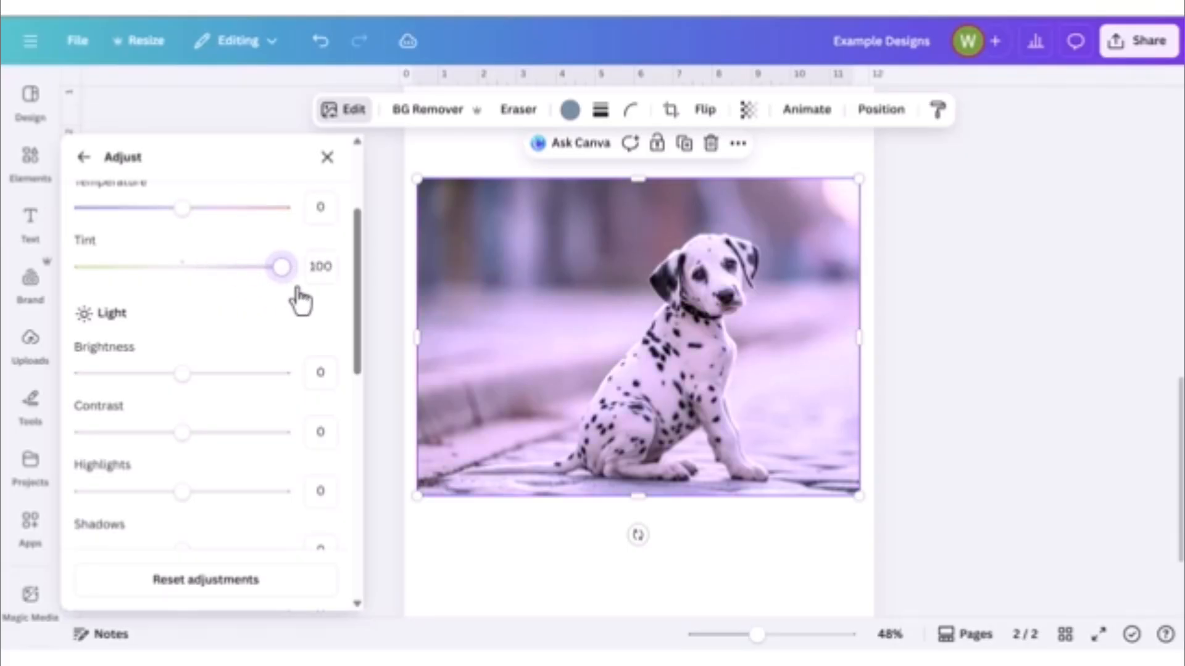
left_click_drag(301, 301, 159, 285)
left_click_drag(183, 379, 222, 386)
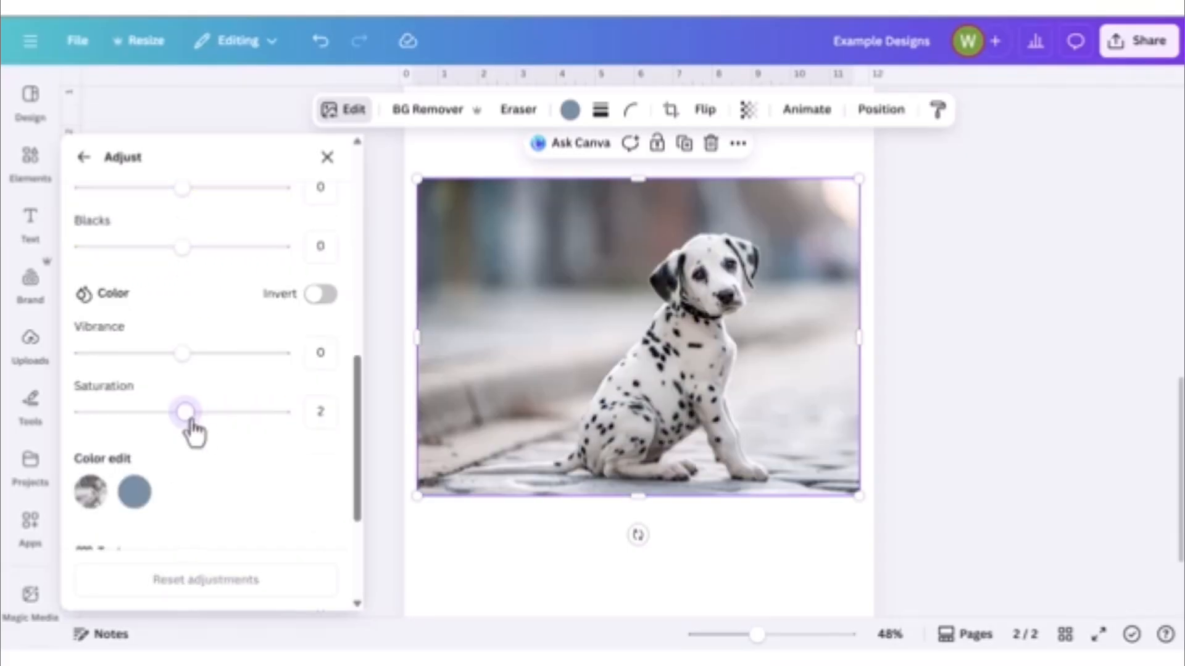
mouse_move(192, 422)
left_mouse_down()
mouse_move(313, 444)
mouse_move(101, 418)
mouse_move(82, 429)
mouse_move(179, 432)
left_mouse_up()
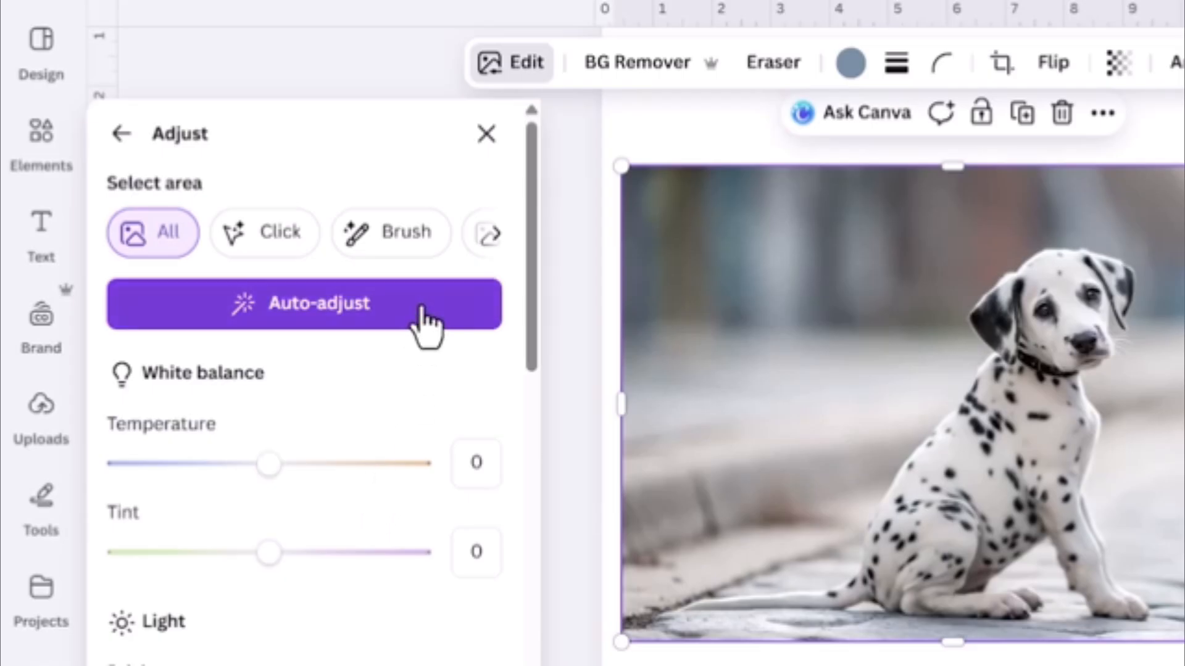
- Auto-adjust the Dalmatian photo, and select both of the puppy's eyes with a size 6 adjustment brush
left_click(423, 312)
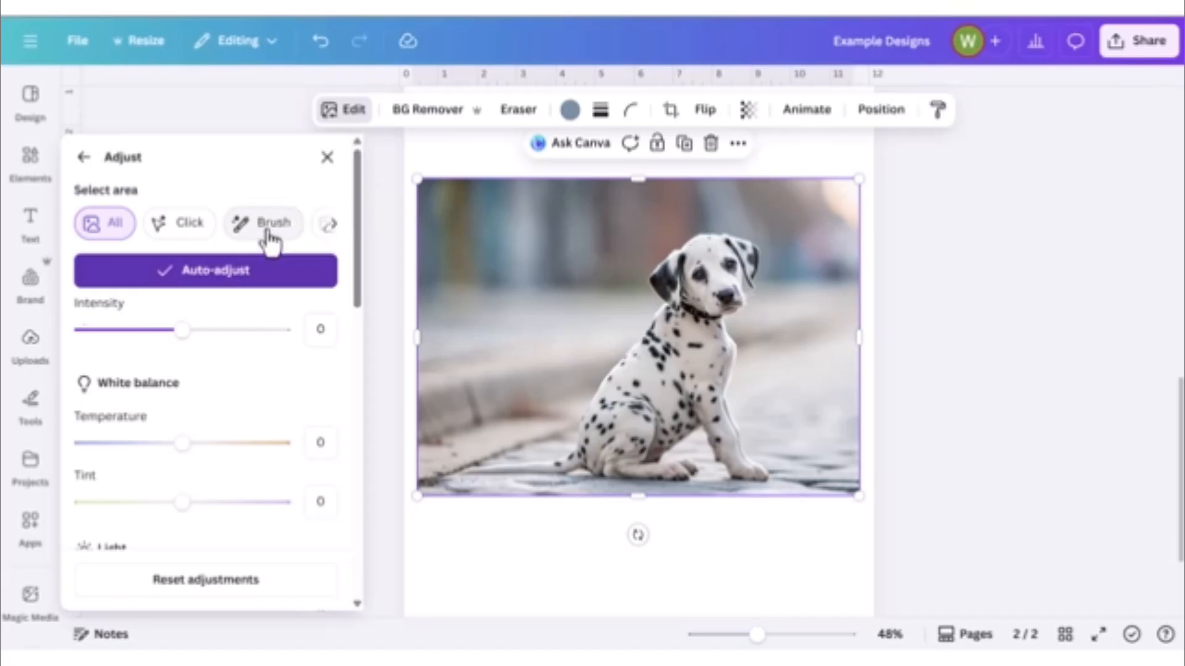
left_click(270, 238)
left_click_drag(161, 324, 84, 336)
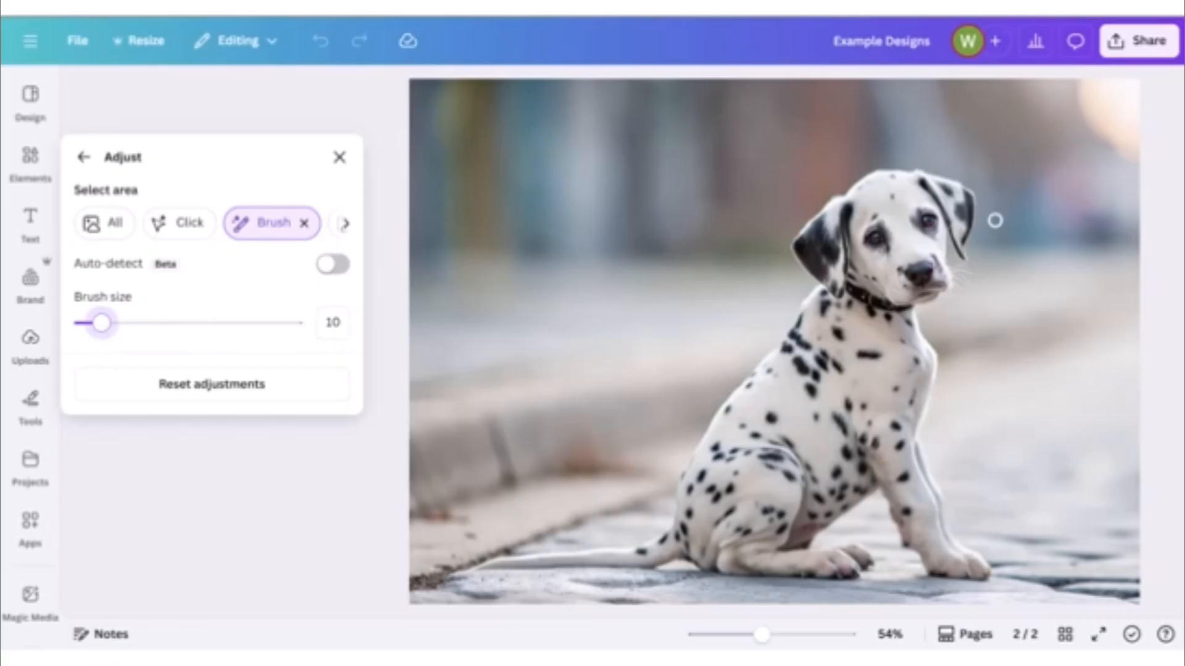
left_click(875, 239)
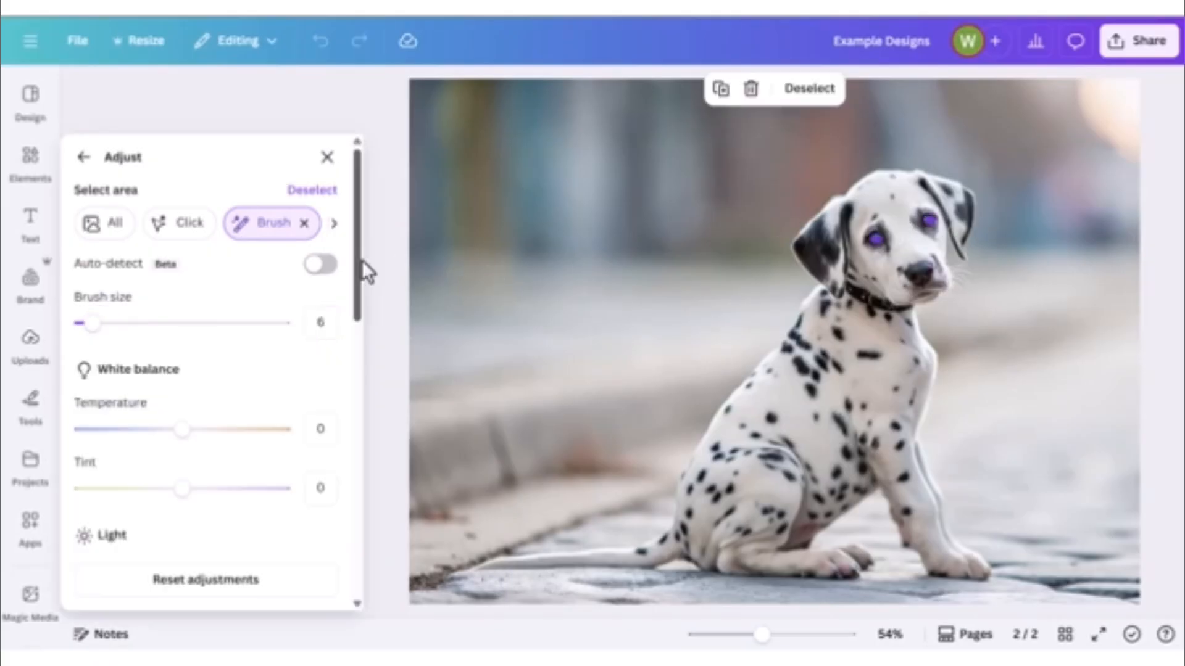
scroll(358, 266, "down", 5)
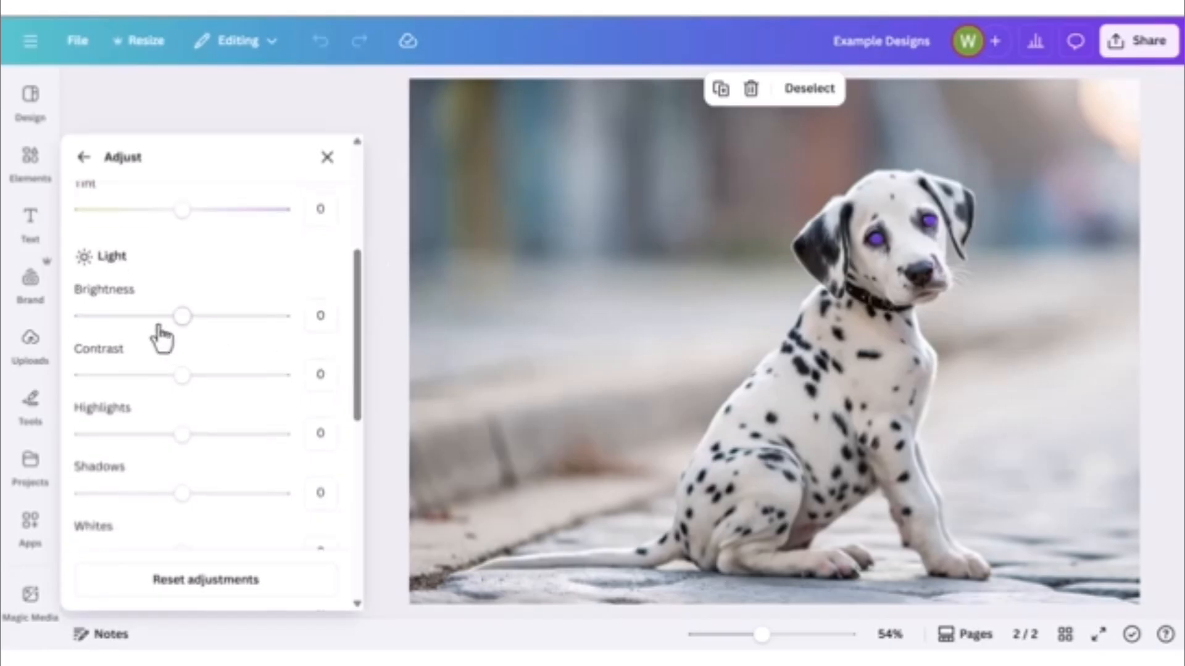
- Try lowering the brightness of the puppy's two selected eyes
left_click_drag(196, 331, 80, 344)
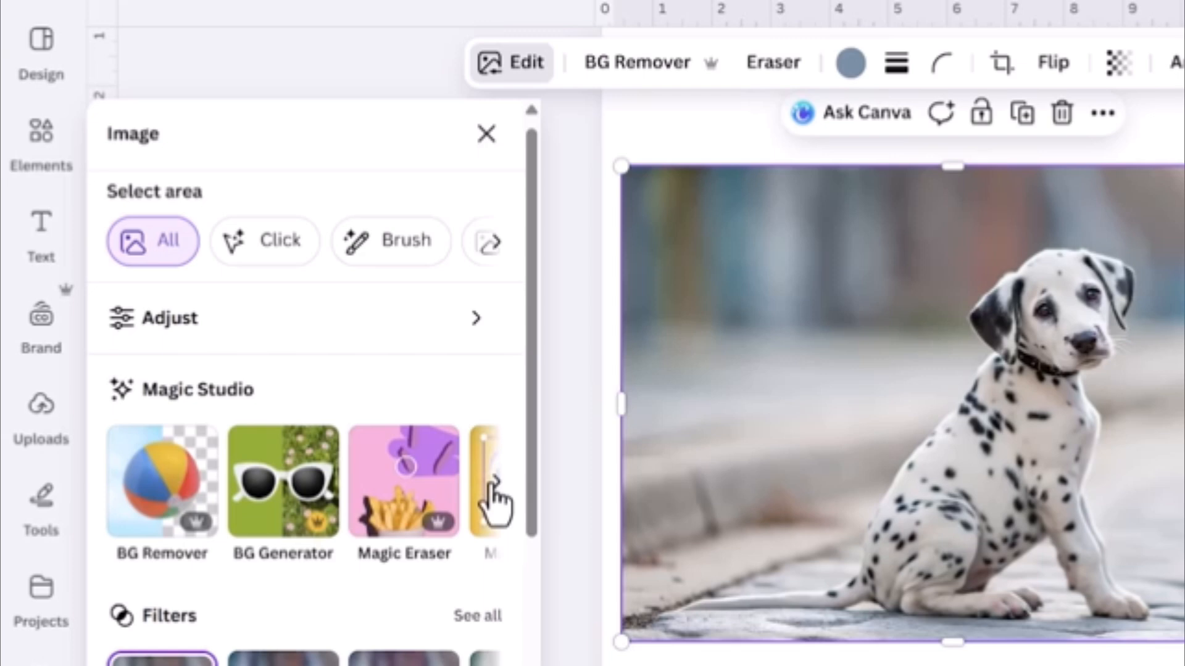
- Erase two dark spots on the puppy's back with Magic Eraser at brush size 11
left_click(495, 483)
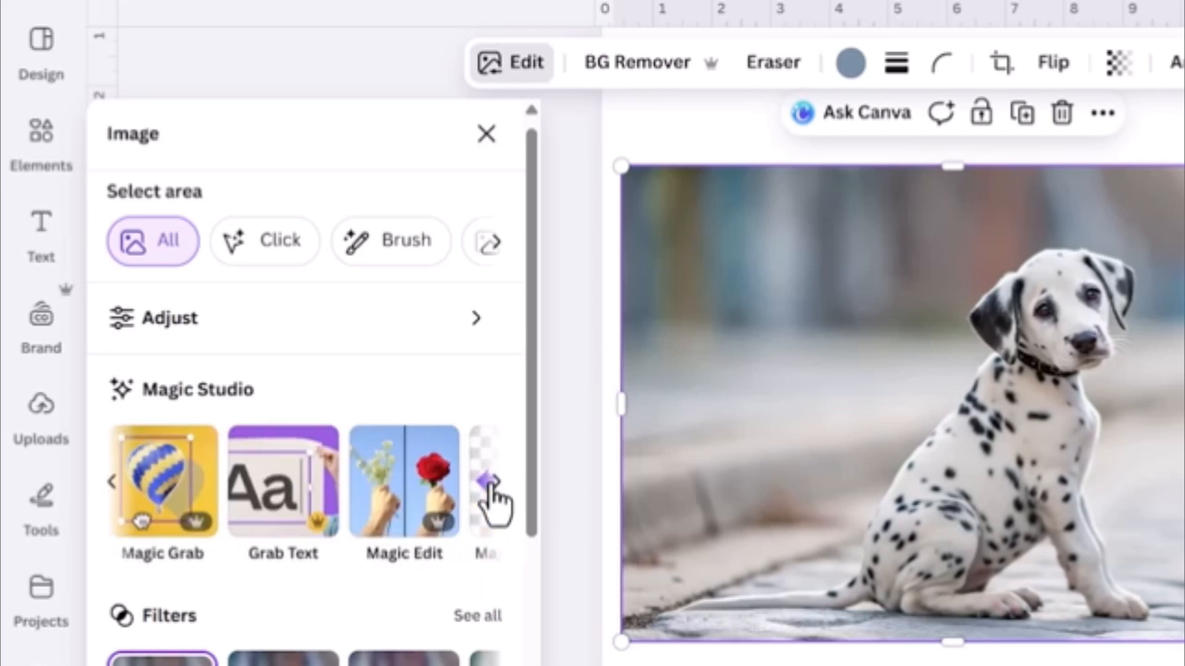
left_click(492, 483)
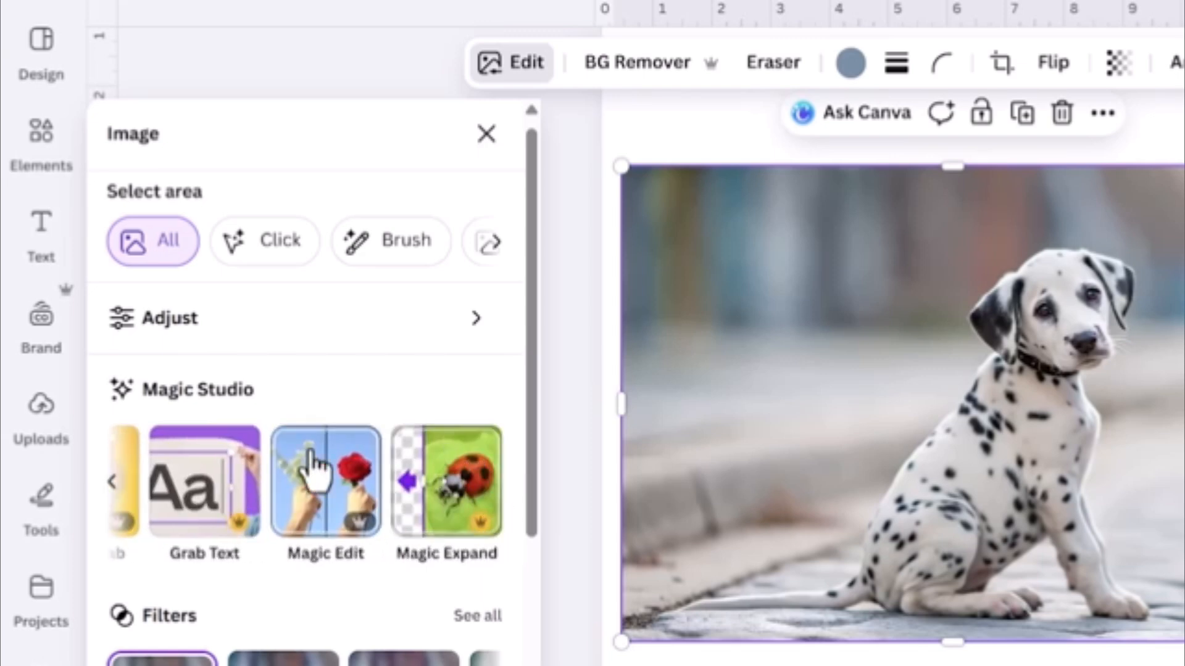
left_click(114, 494)
left_click(115, 494)
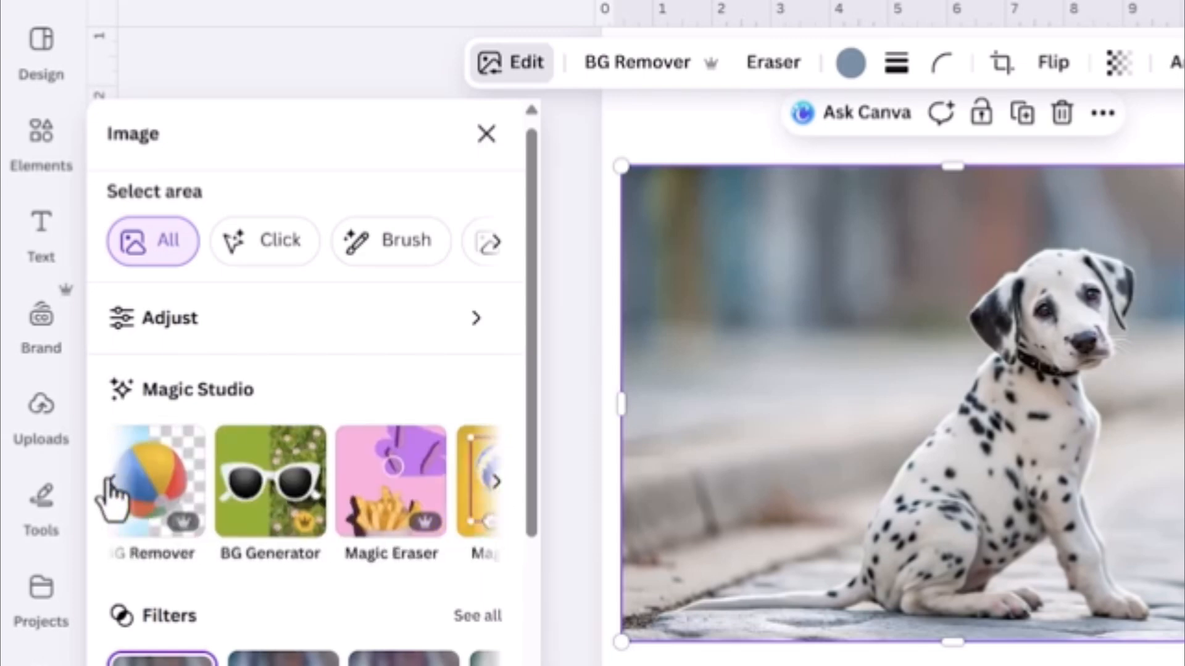
left_click(419, 502)
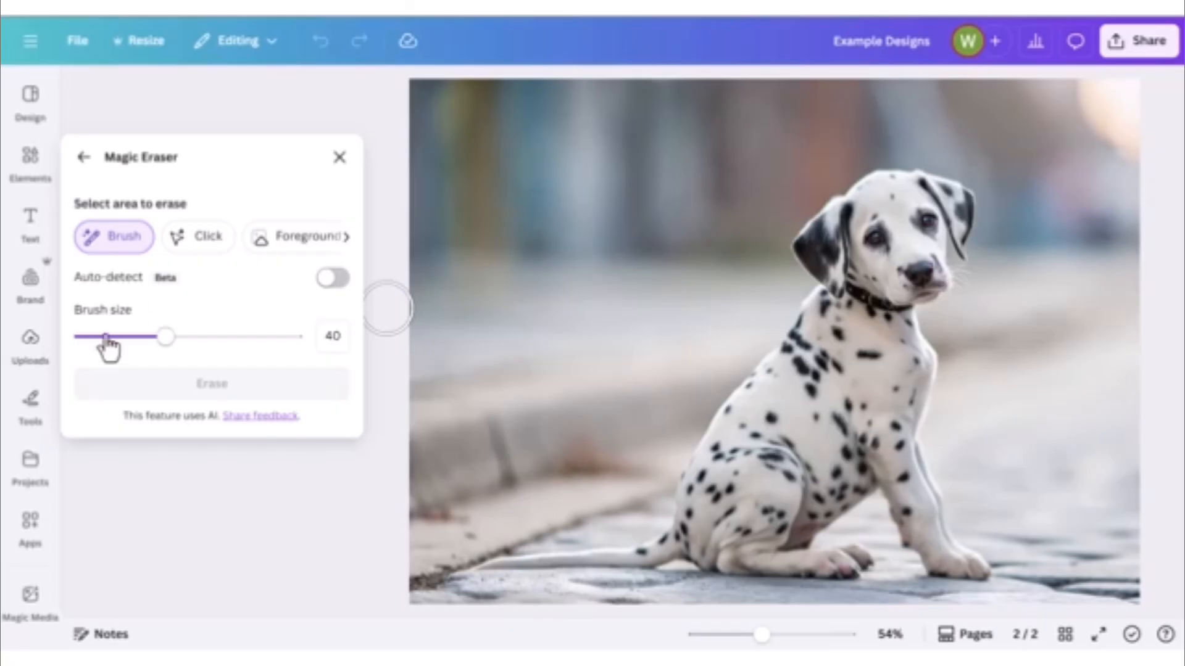
left_click(99, 338)
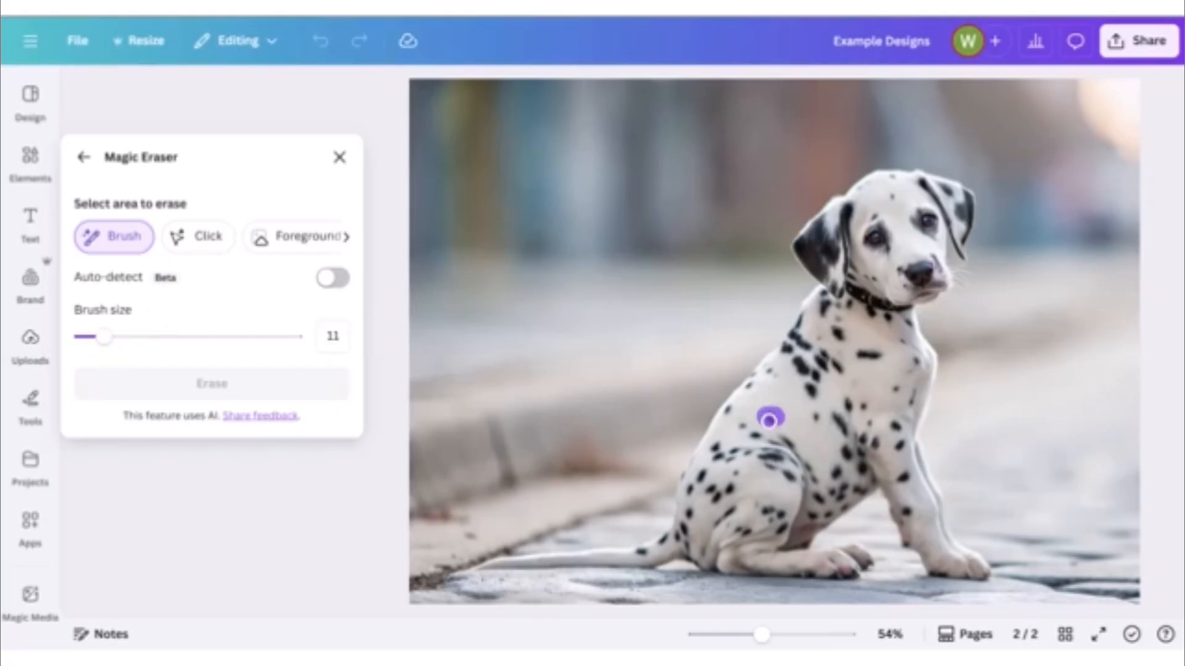
left_click_drag(768, 415, 758, 415)
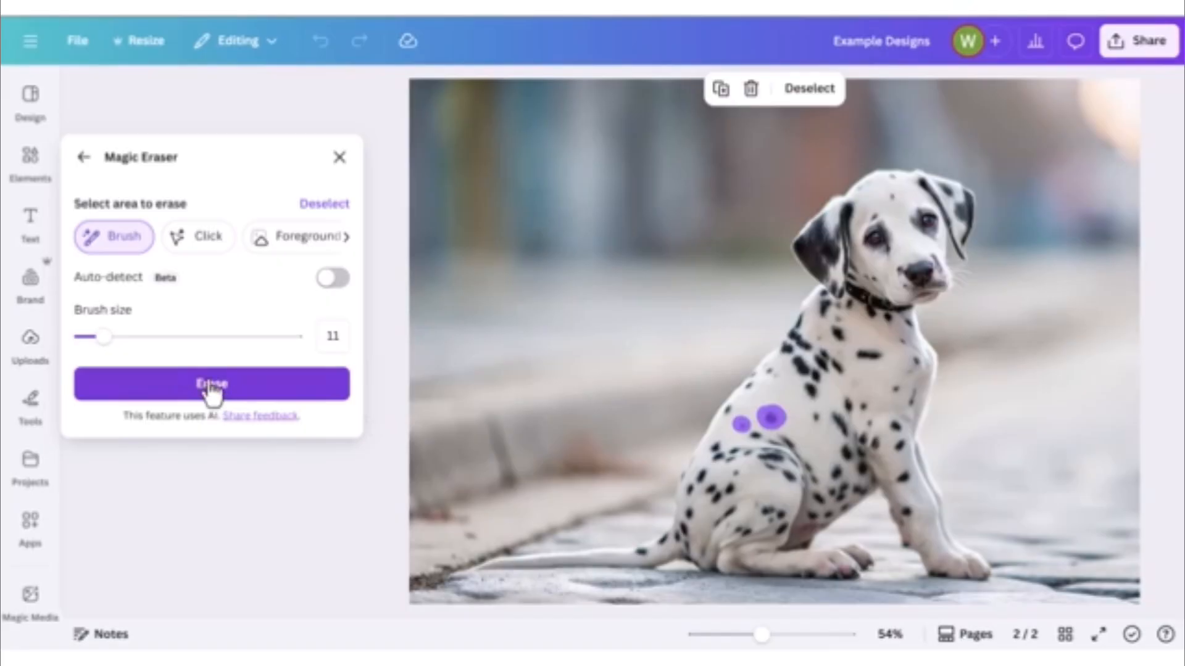
left_click(209, 385)
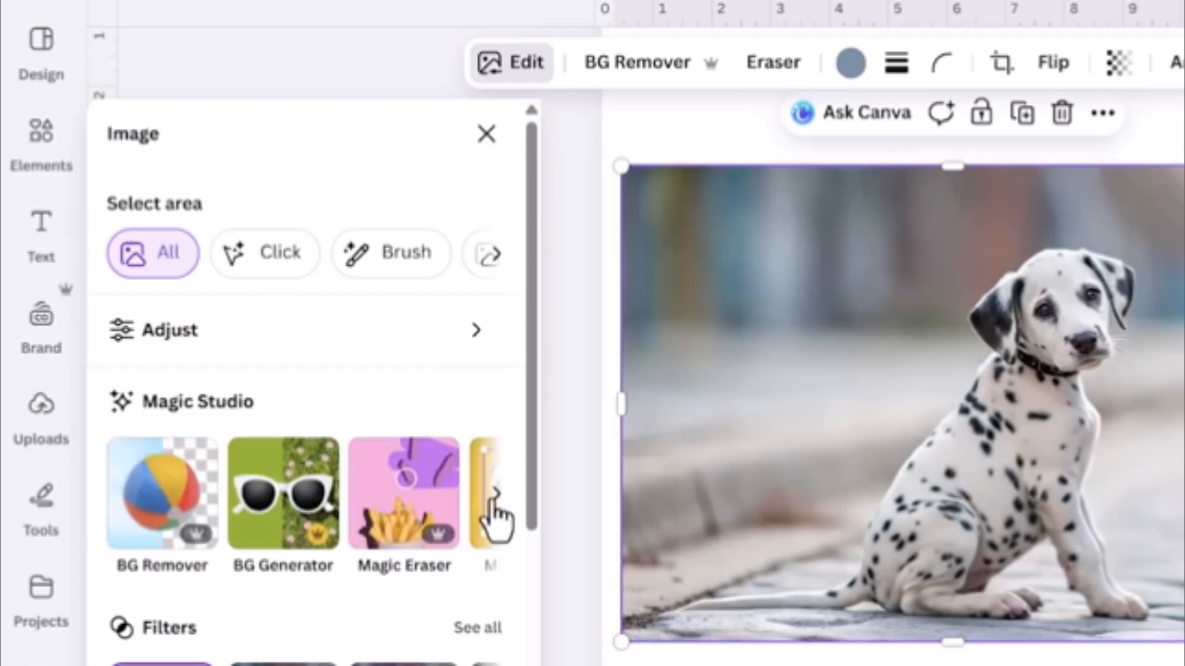
- Separate the puppy from its photo with Magic Grab and shrink the extracted puppy
left_click(494, 512)
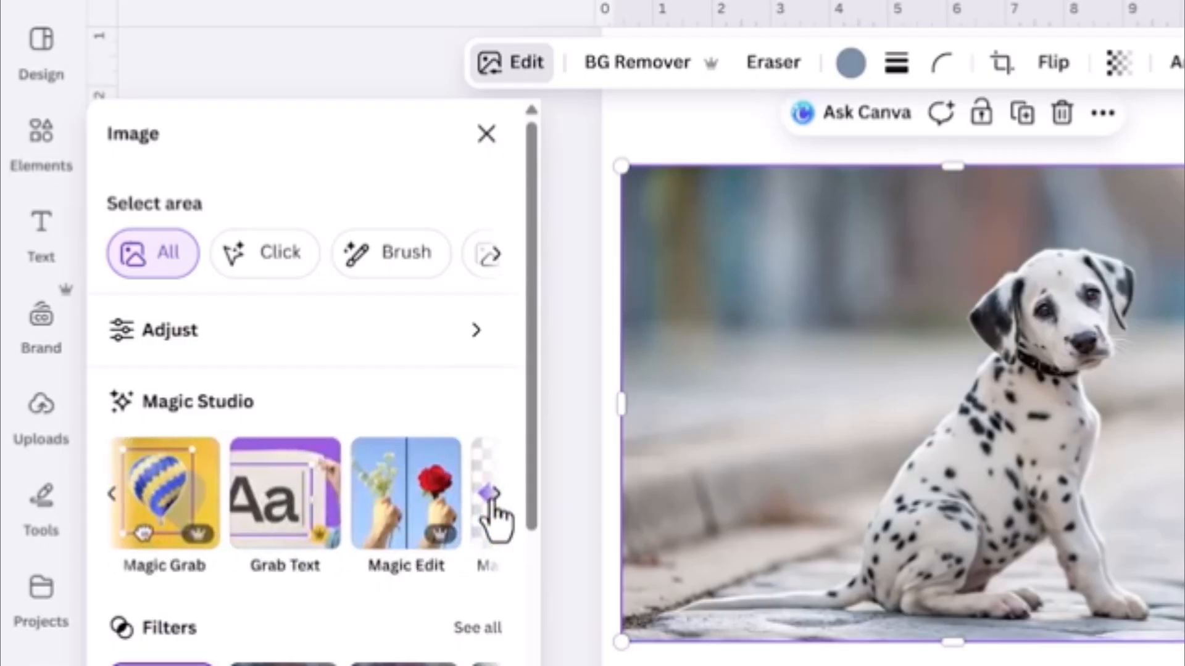
left_click(162, 491)
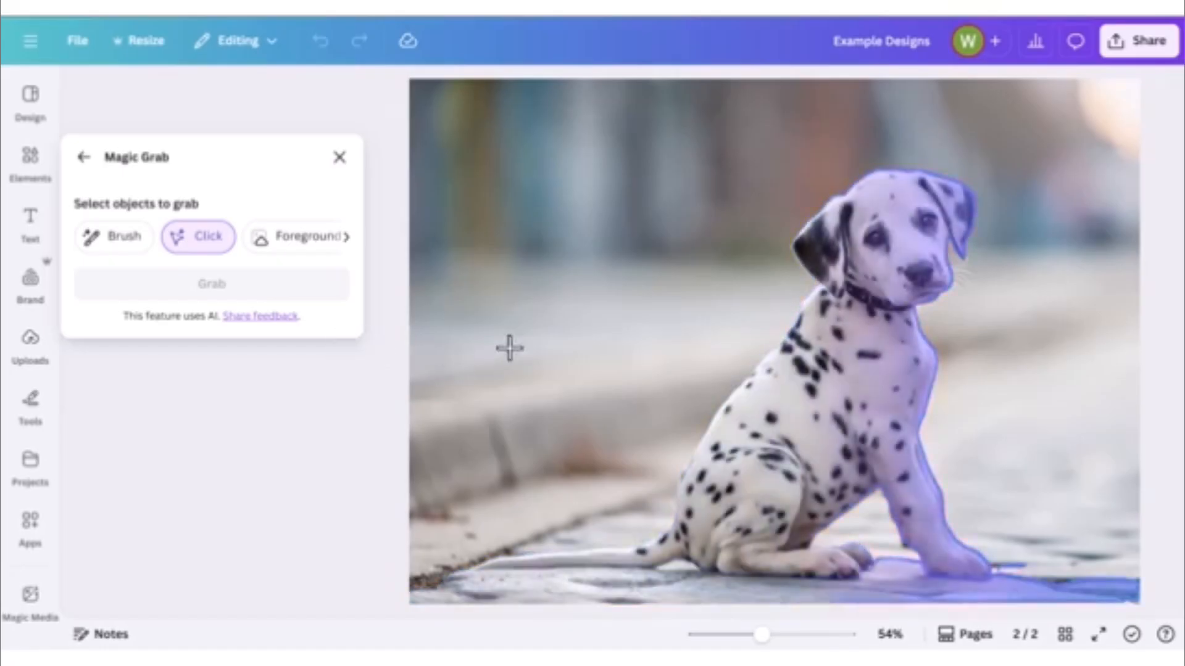
left_click(293, 295)
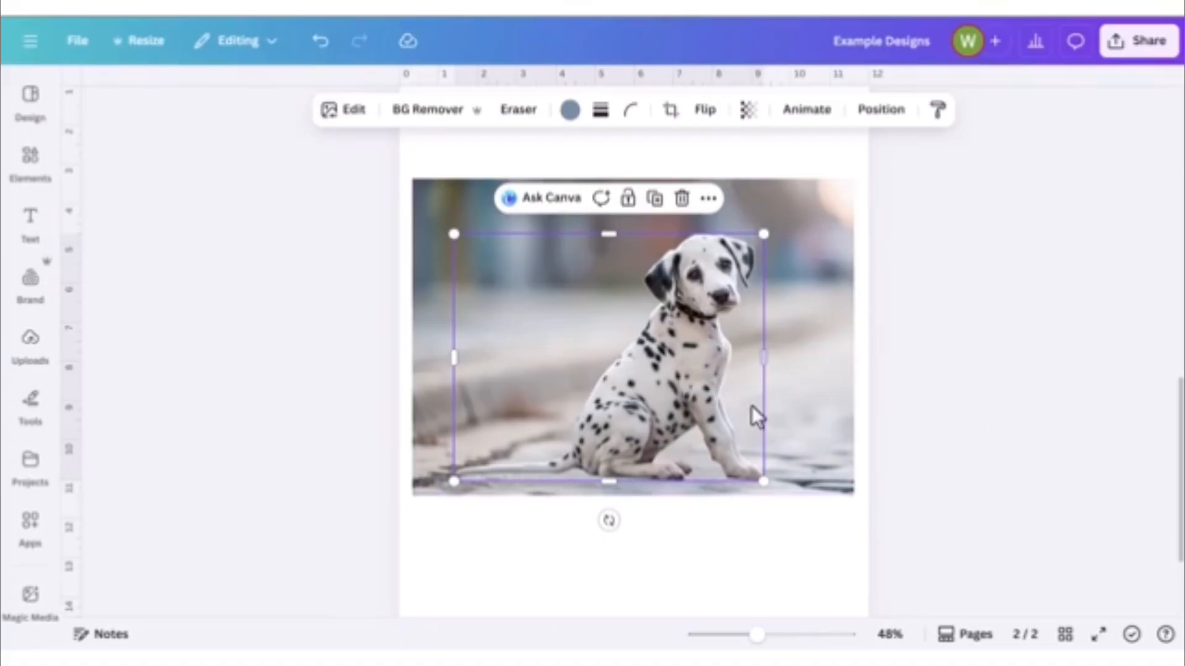
mouse_move(675, 389)
left_mouse_down()
mouse_move(724, 345)
mouse_move(545, 335)
mouse_move(604, 484)
mouse_move(749, 500)
mouse_move(741, 460)
mouse_move(693, 448)
mouse_move(709, 452)
mouse_move(678, 387)
left_mouse_up()
left_click_drag(763, 490, 664, 410)
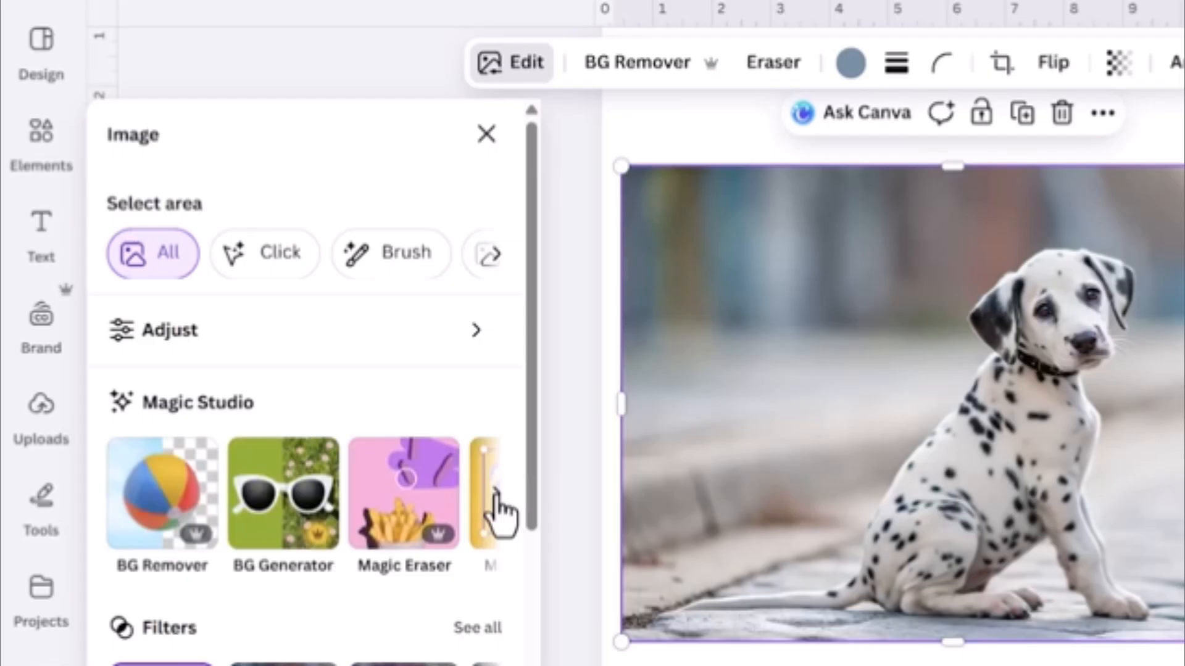
- Generate a "party hat" on the puppy's head with Magic Edit at brush size 40, and pick the third variation
left_click(498, 508)
left_click(498, 510)
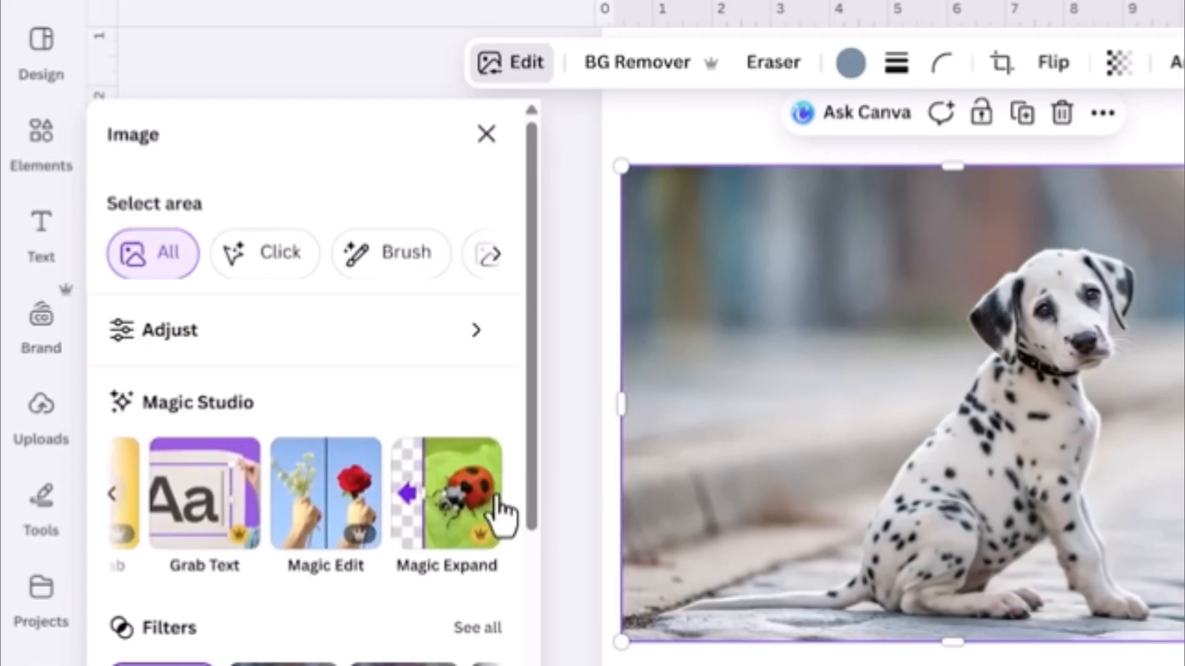
left_click(344, 516)
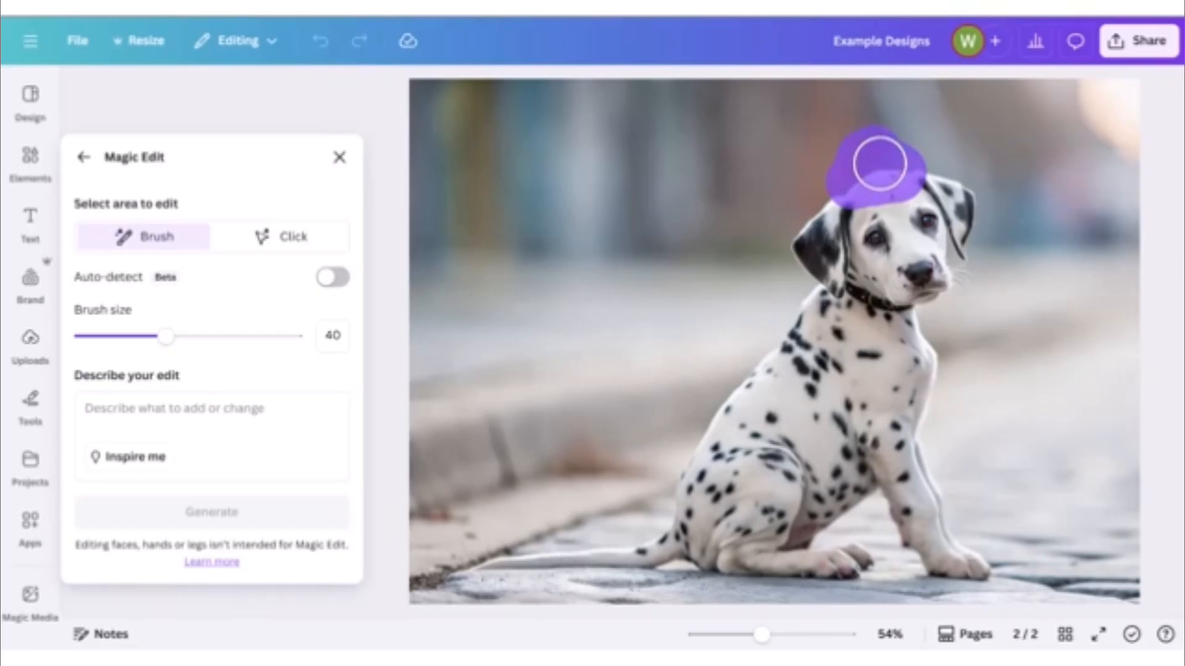
left_click_drag(880, 164, 879, 165)
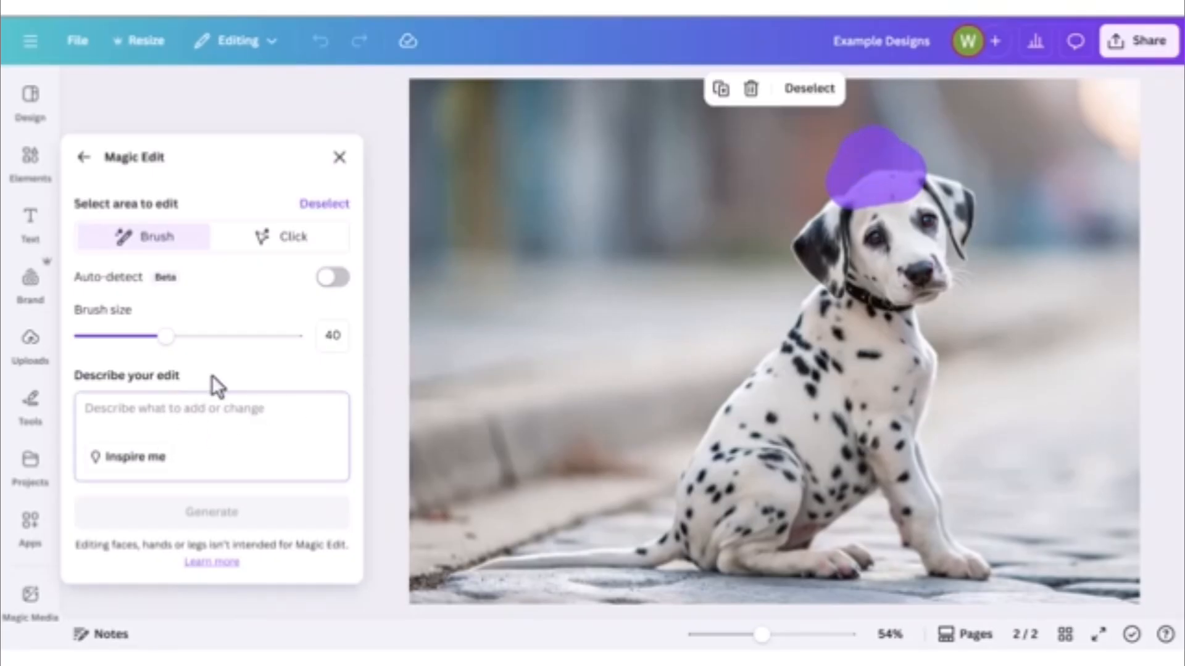
type("party hat")
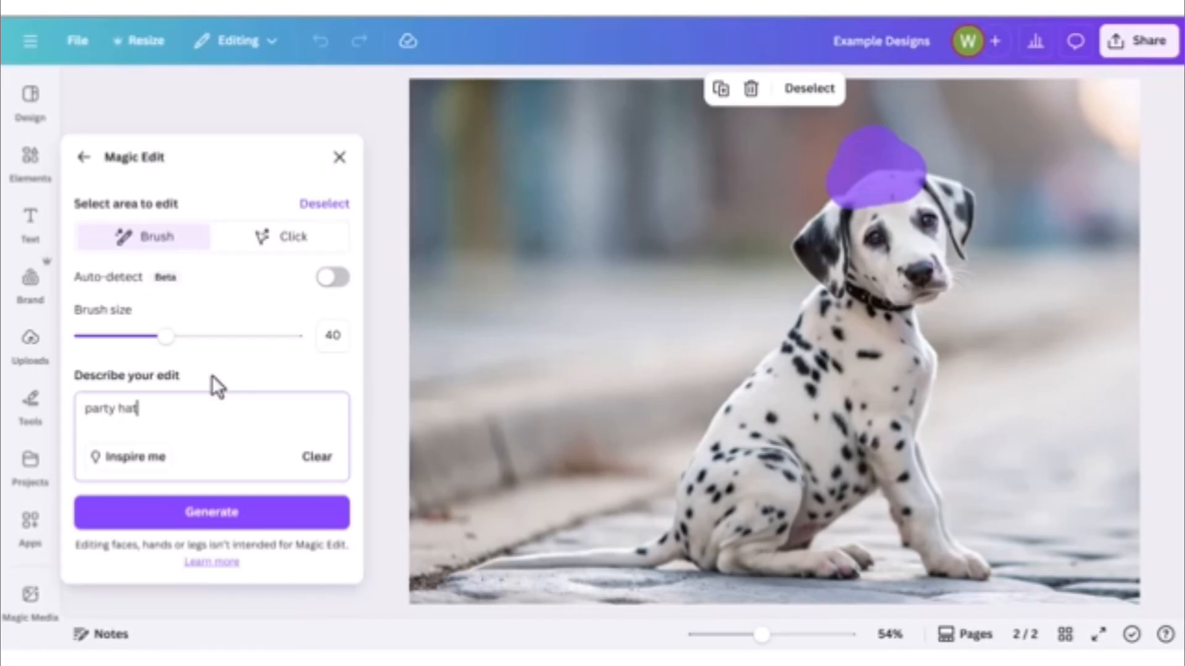
left_click(313, 516)
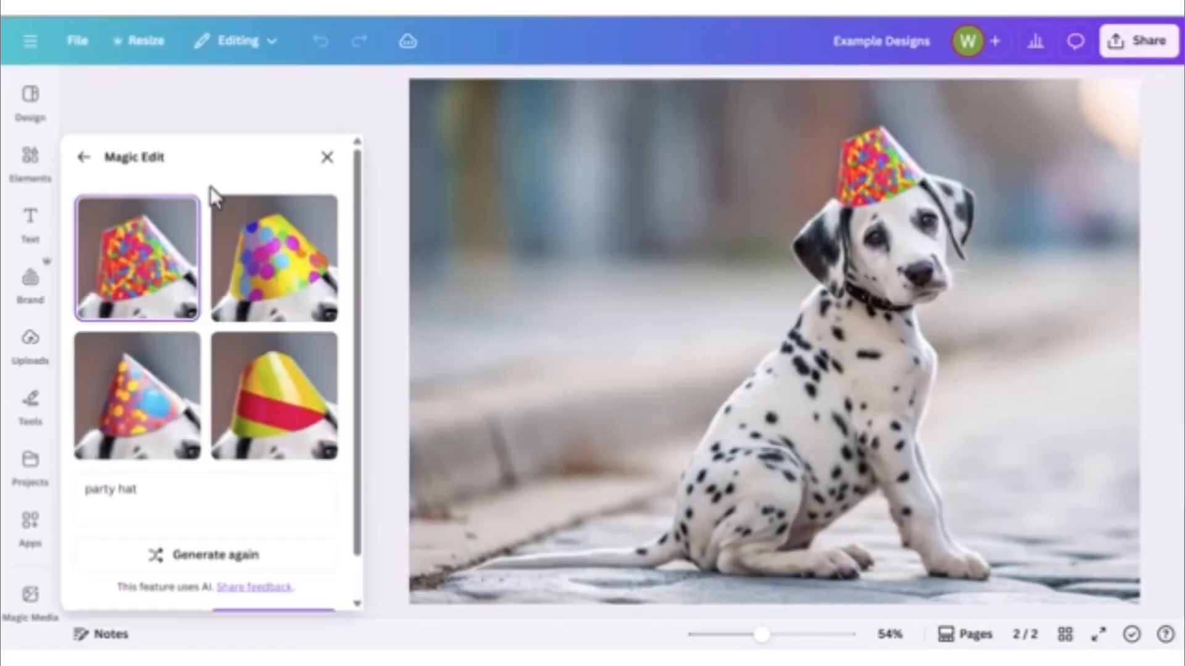
left_click(159, 383)
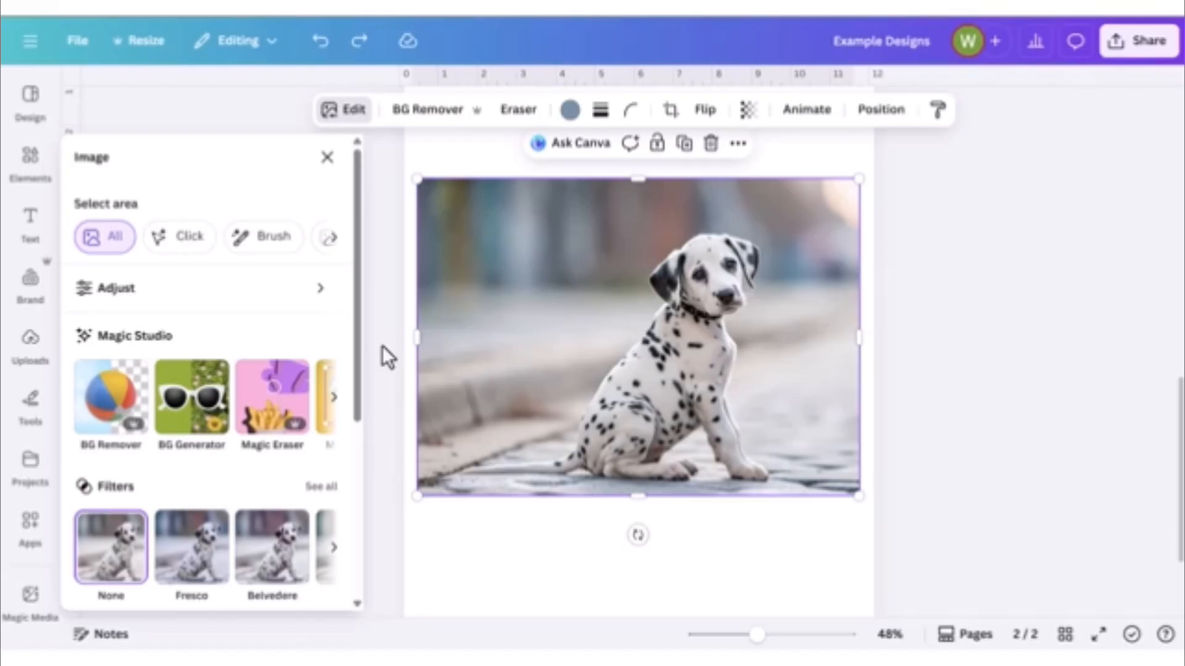
- Remove the background of the Dalmatian photo and deselect it
left_click(102, 395)
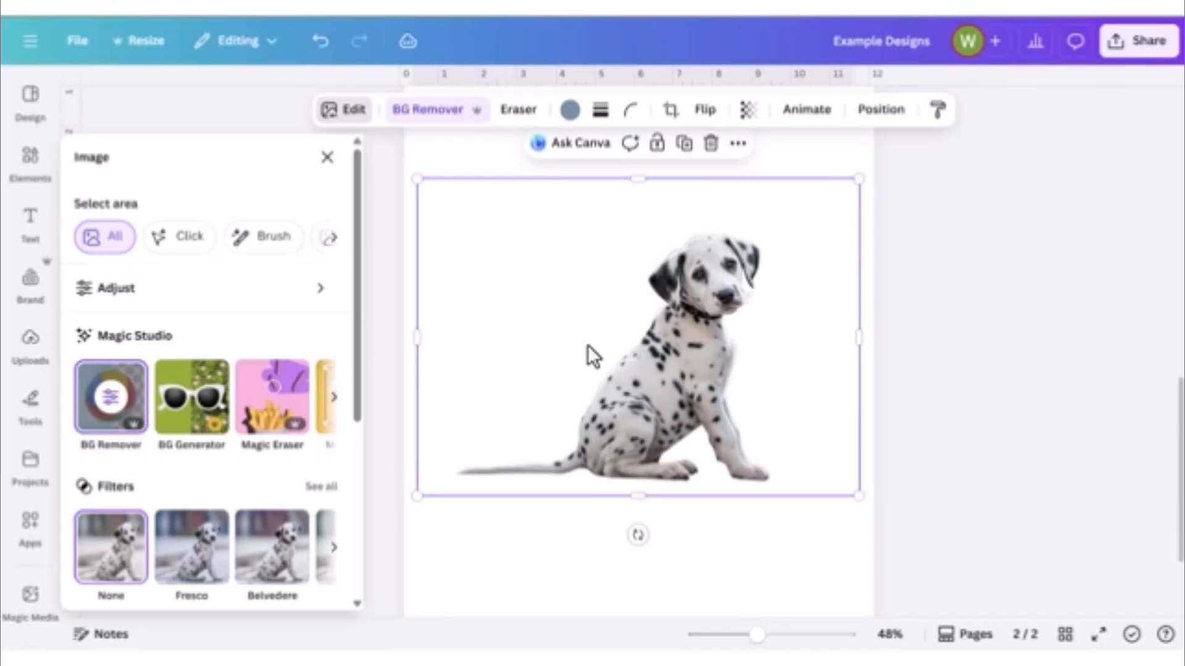
left_click(887, 353)
- Crop the photo freeform to the puppy's head and neck, and enlarge the cropped picture
left_click(668, 113)
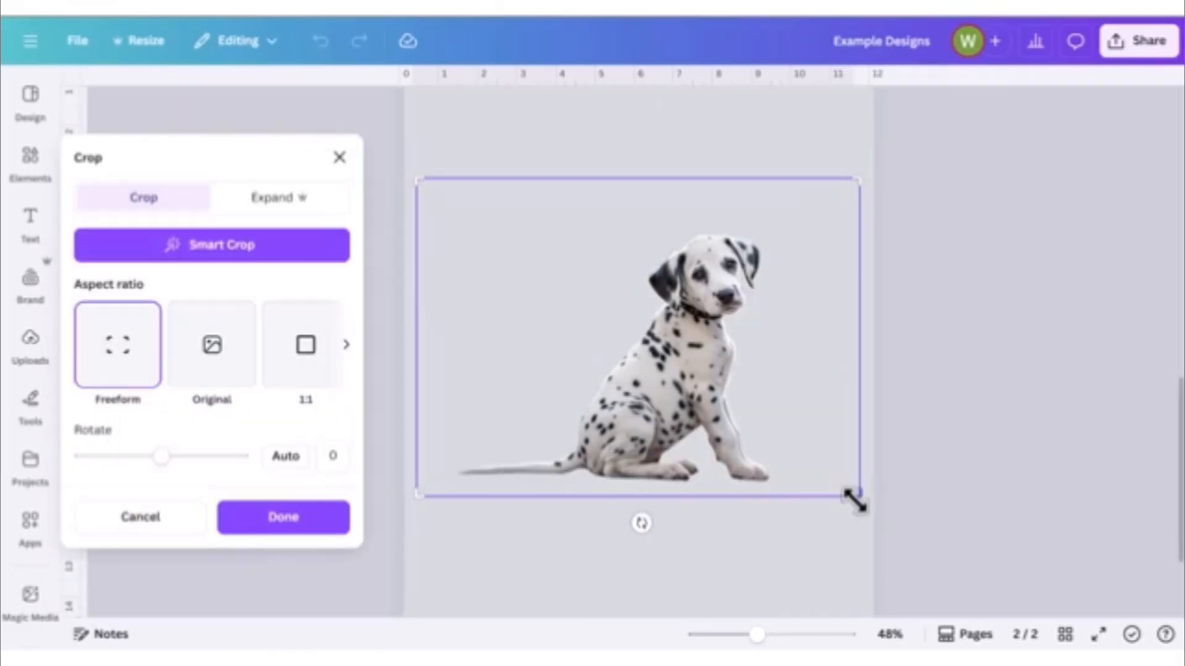
left_click_drag(851, 497, 858, 338)
left_click_drag(417, 338, 617, 336)
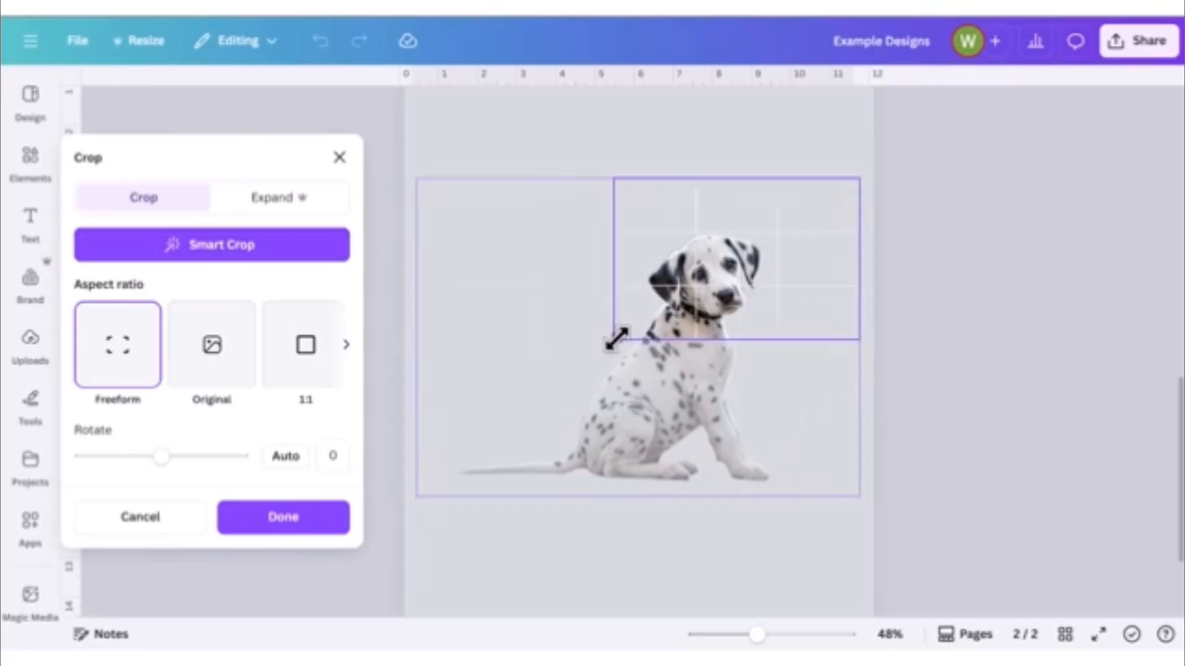
left_click_drag(859, 337, 778, 337)
left_click_drag(779, 179, 774, 222)
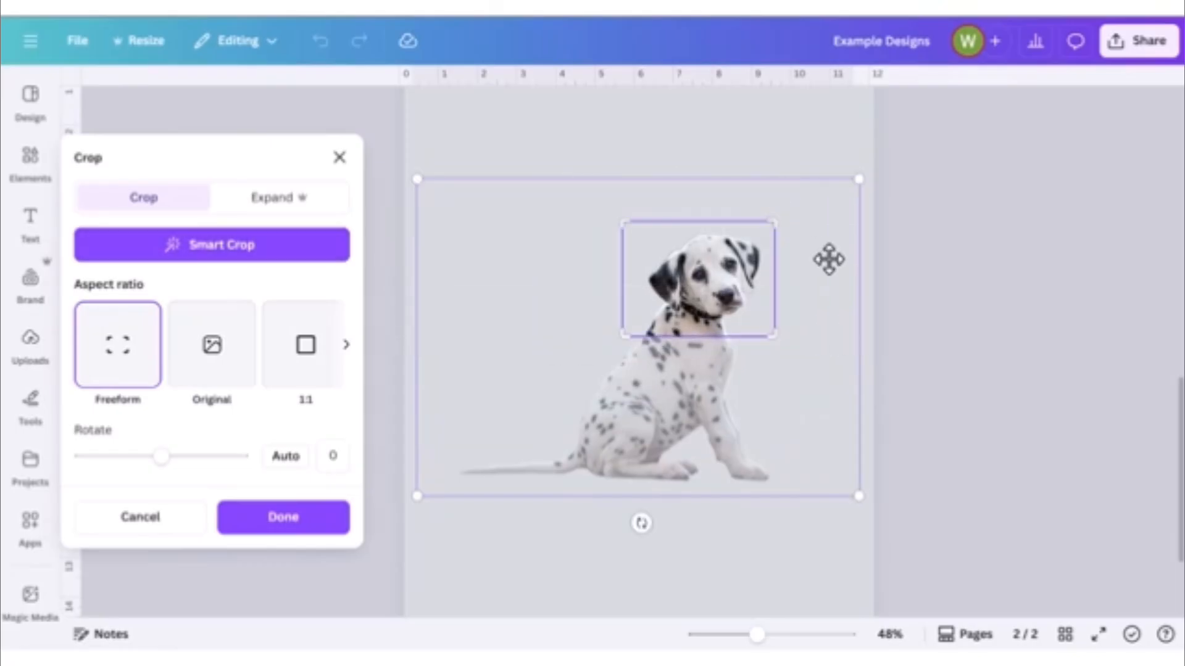
left_click(283, 517)
left_click_drag(615, 340, 561, 428)
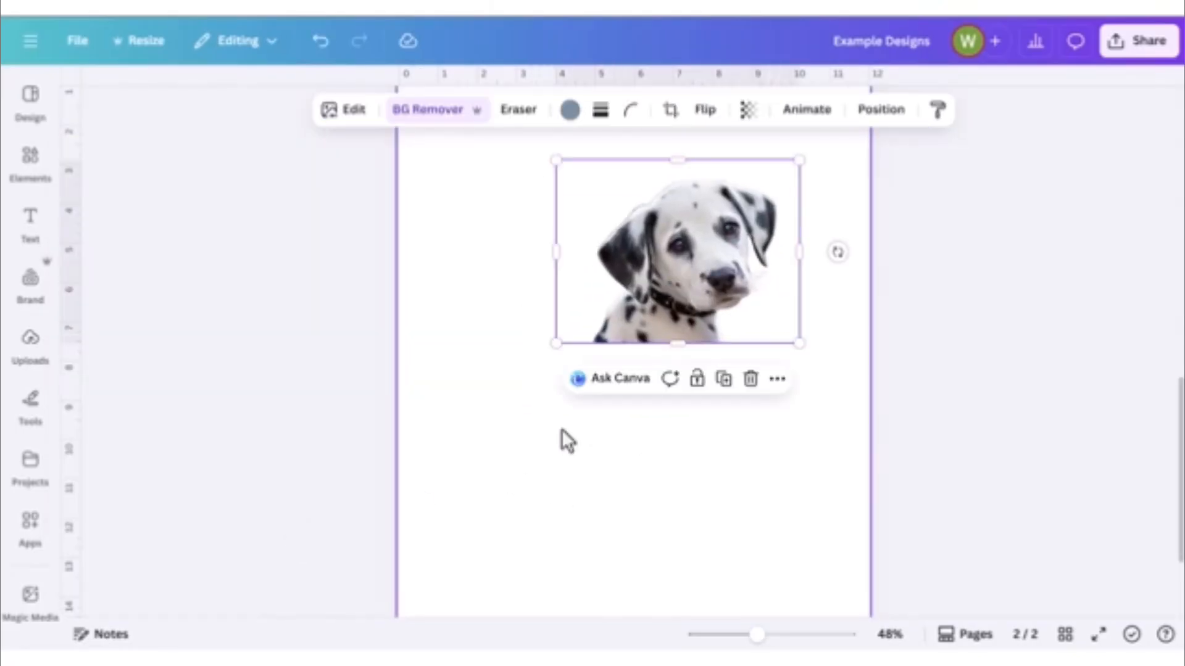
- Replace the old elements search with "pocket" and limit the results to graphics
left_click(137, 216)
left_click(31, 166)
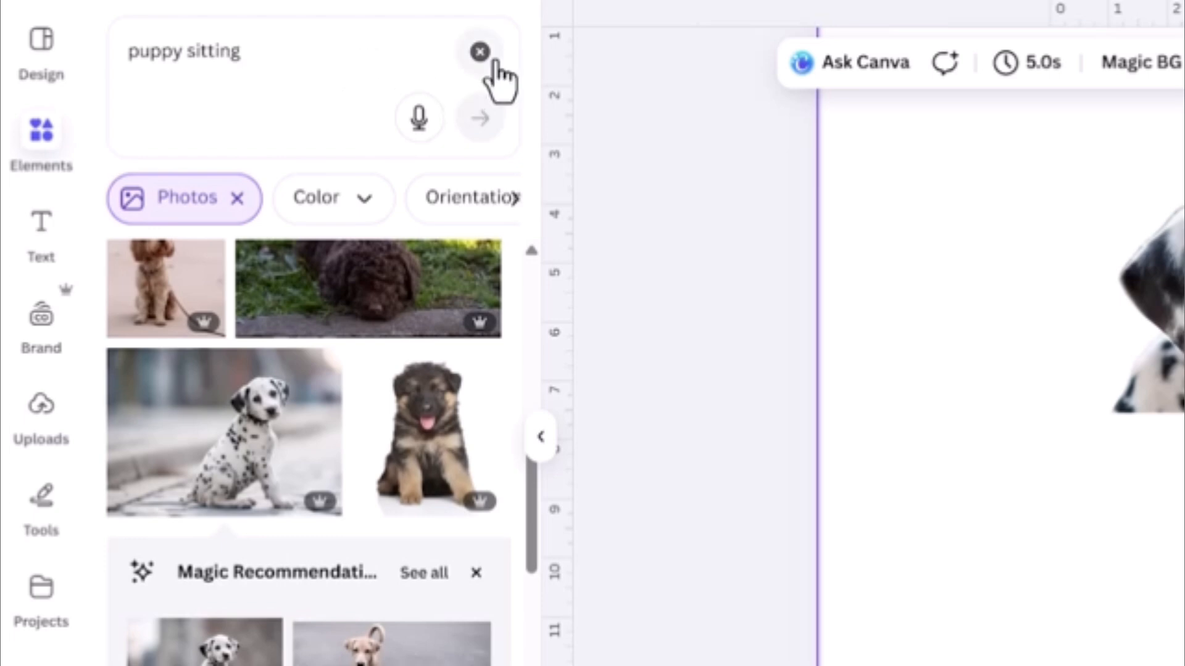
left_click(494, 61)
left_click(334, 50)
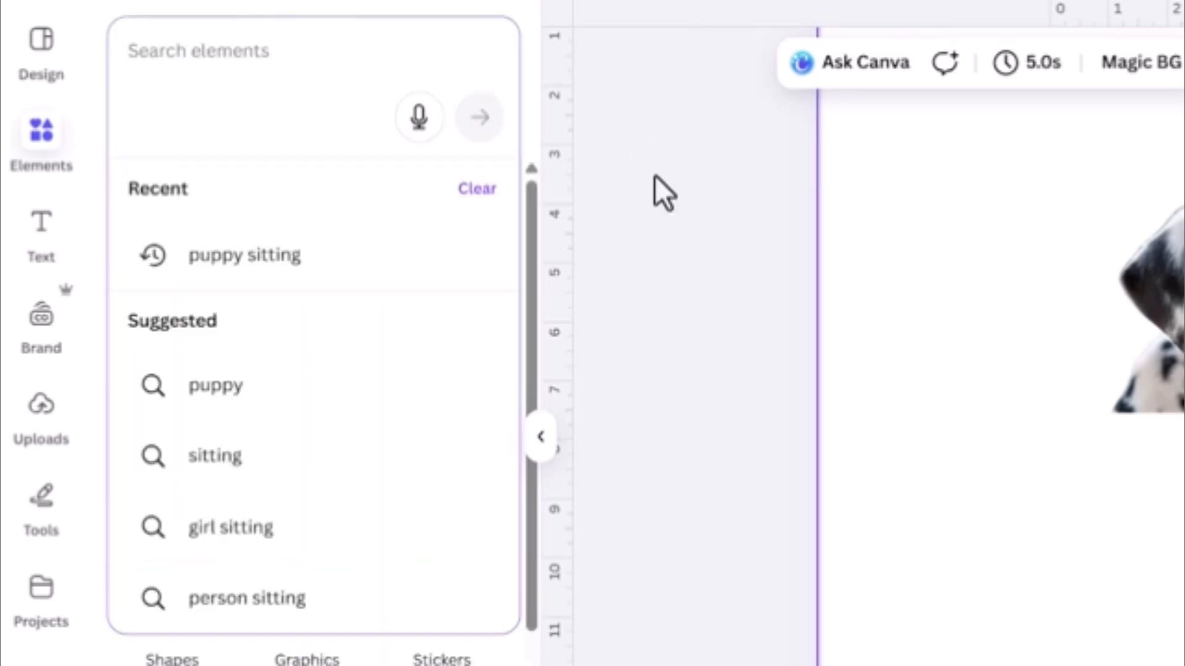
type("pocket")
key("Return")
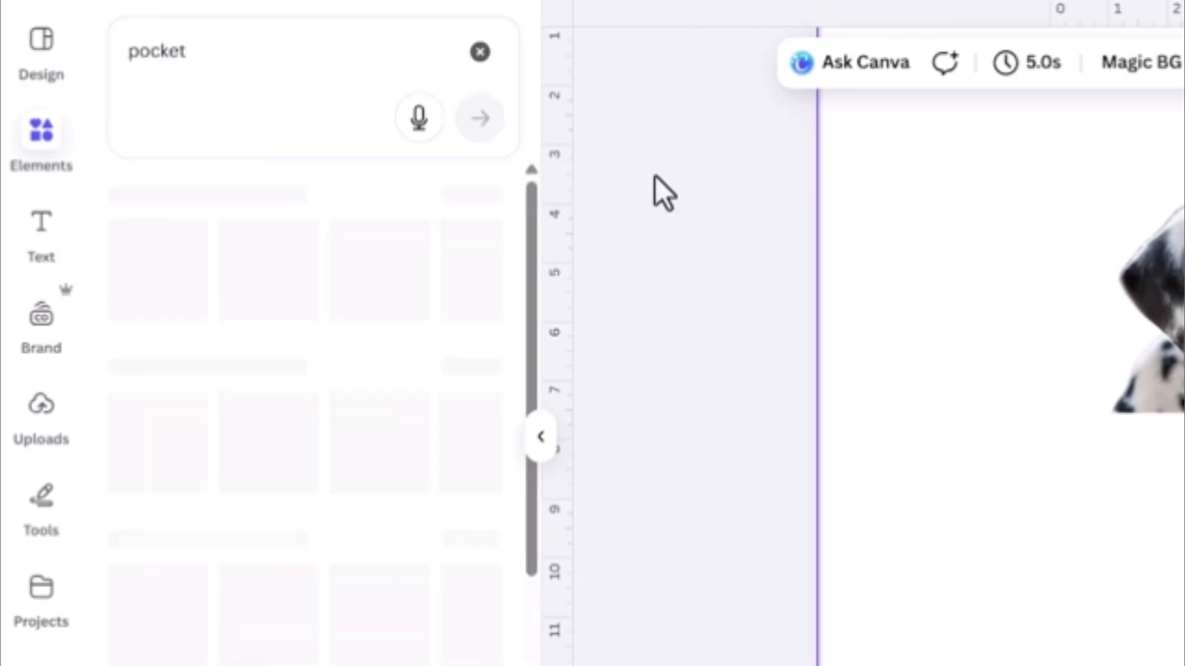
left_click(219, 198)
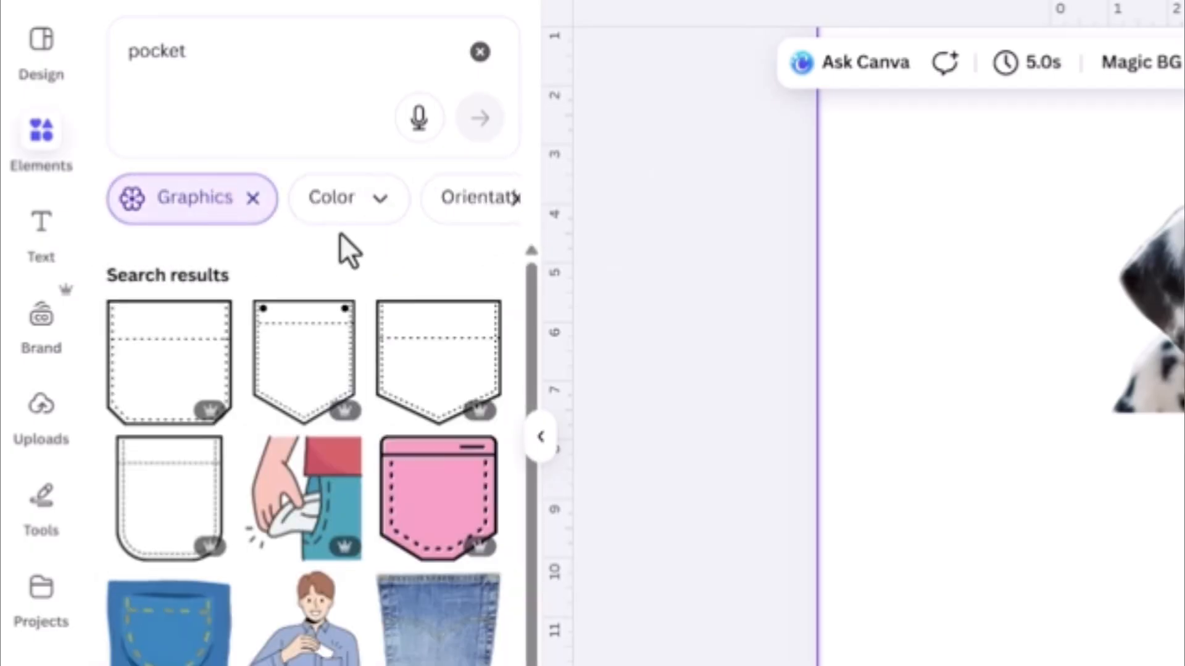
- Add the faded blue denim pocket, shrink it to about 5.4 wide, and place it over the puppy's cropped lower edge
scroll(386, 343, "down", 5)
left_click(445, 529)
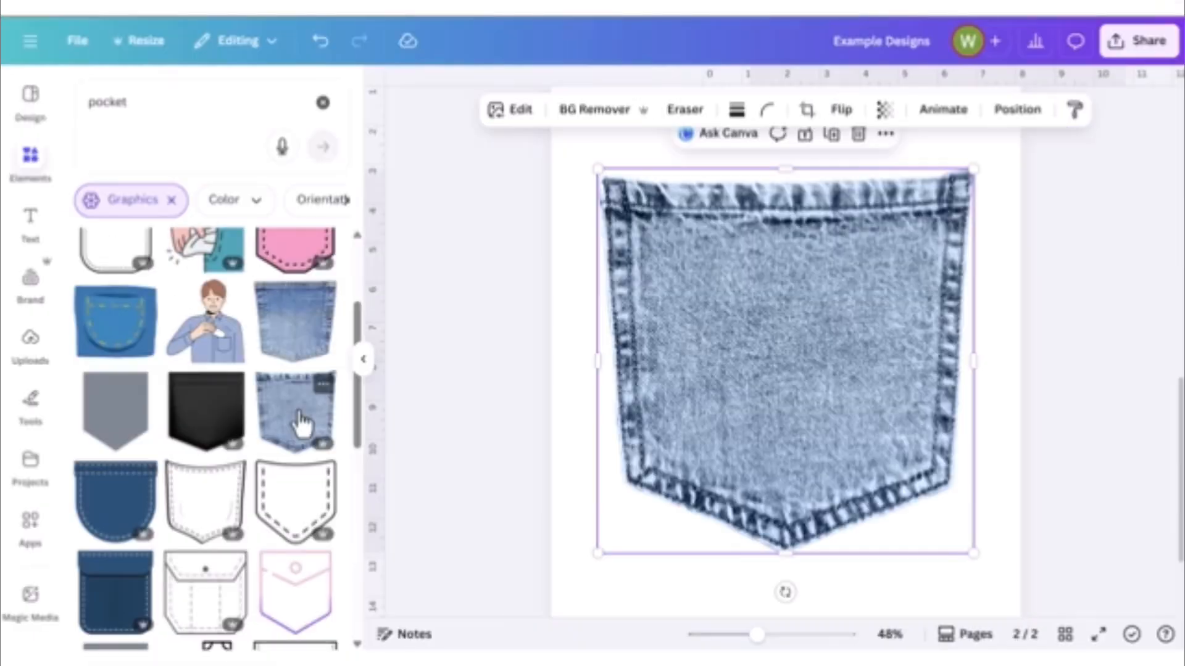
left_click_drag(599, 171, 781, 317)
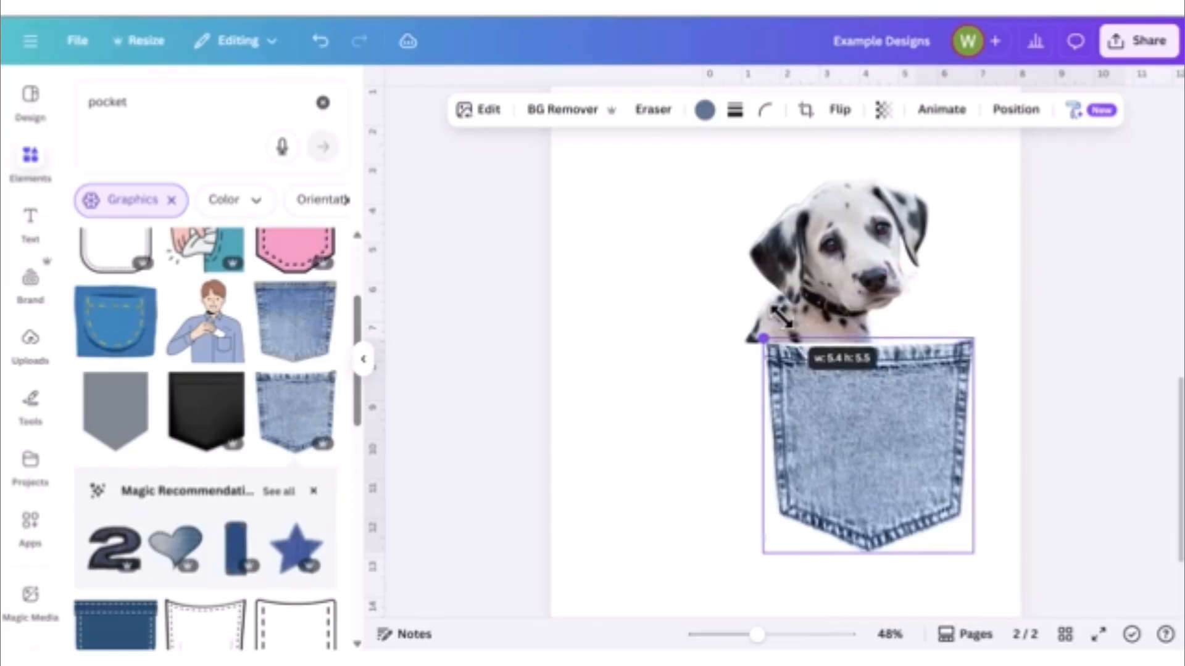
left_click_drag(890, 404, 832, 391)
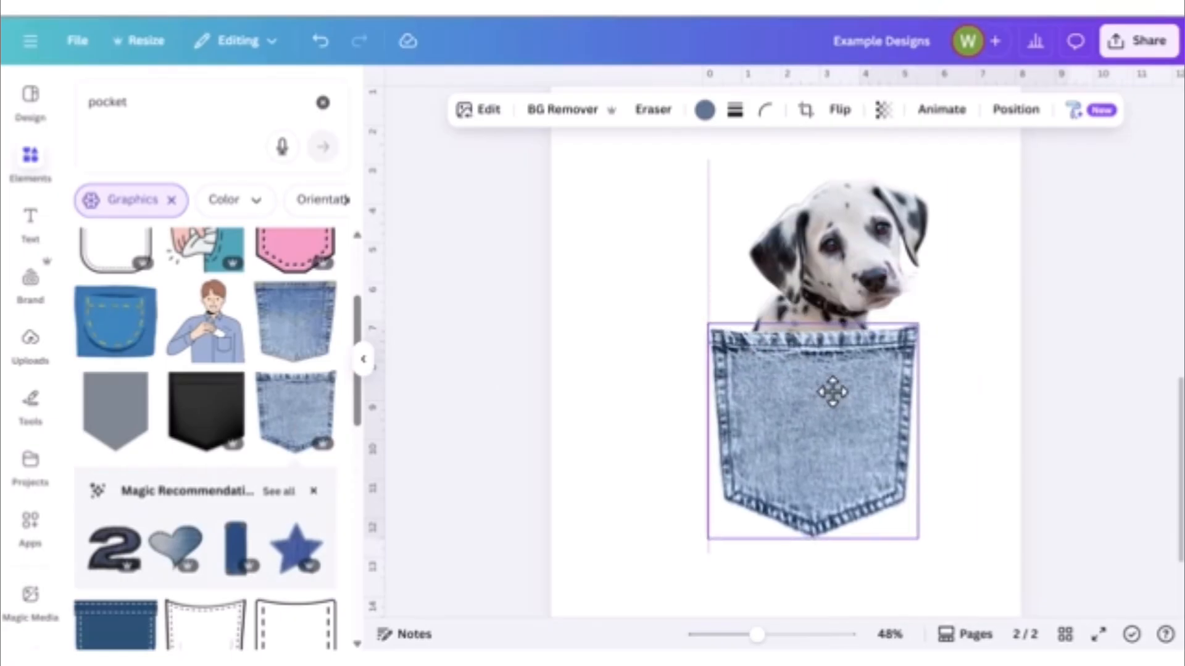
- Recolour the denim pocket with a light grey from the default solid colours
left_click(704, 111)
left_click(245, 525)
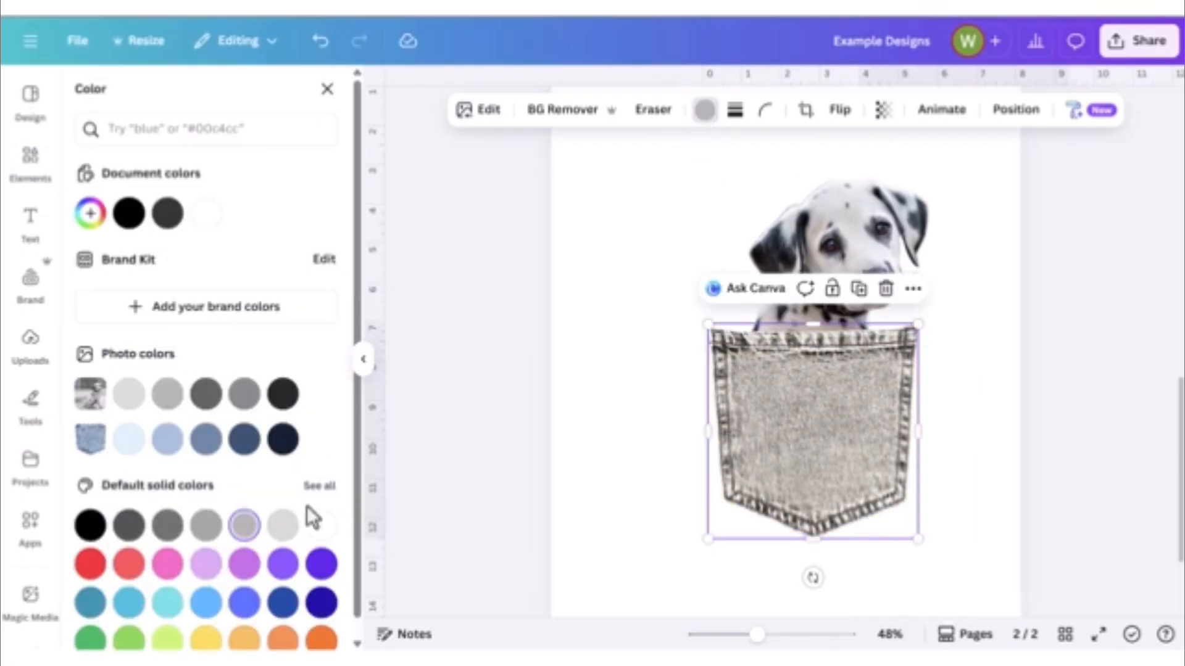
left_click(637, 347)
- Flip the puppy picture horizontally, enlarge it slightly, and centre it above the pocket so the puppy peeks out
left_click(864, 259)
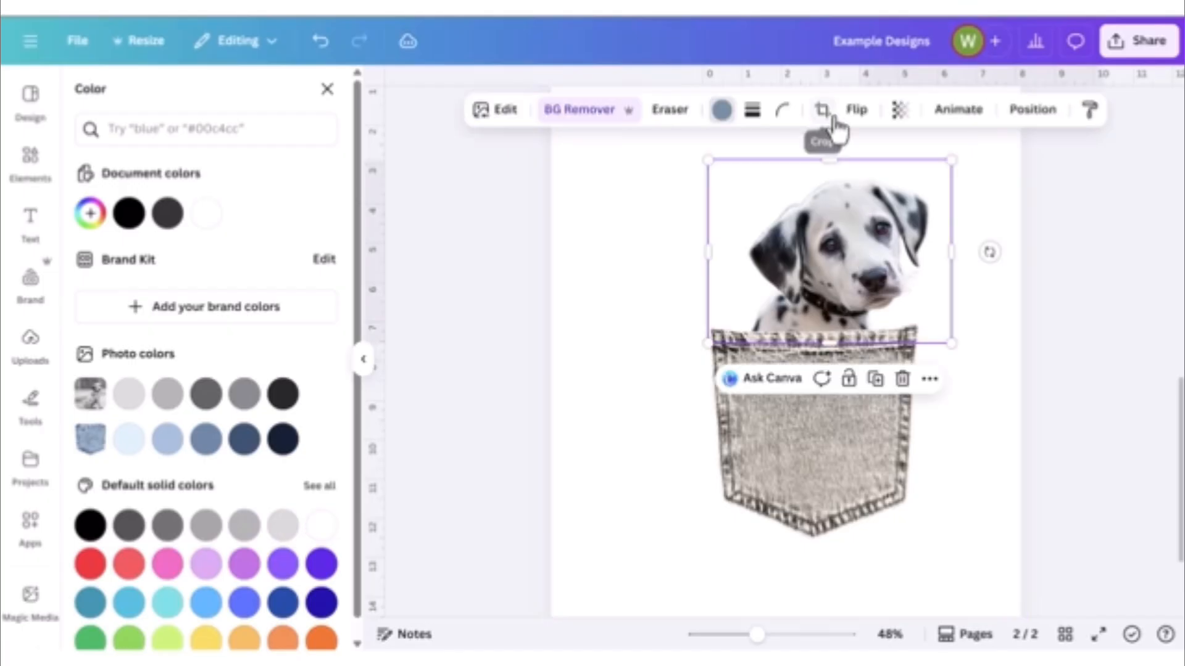
left_click(860, 154)
left_click_drag(834, 272, 800, 280)
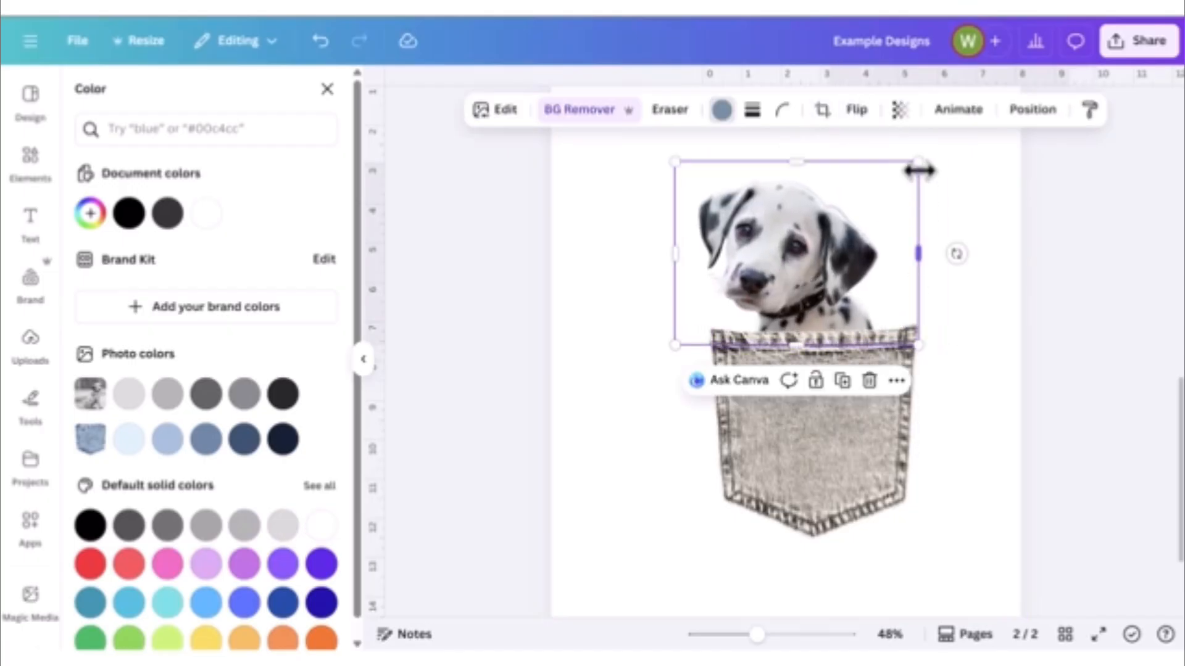
left_click_drag(918, 162, 927, 155)
left_click_drag(810, 240, 808, 247)
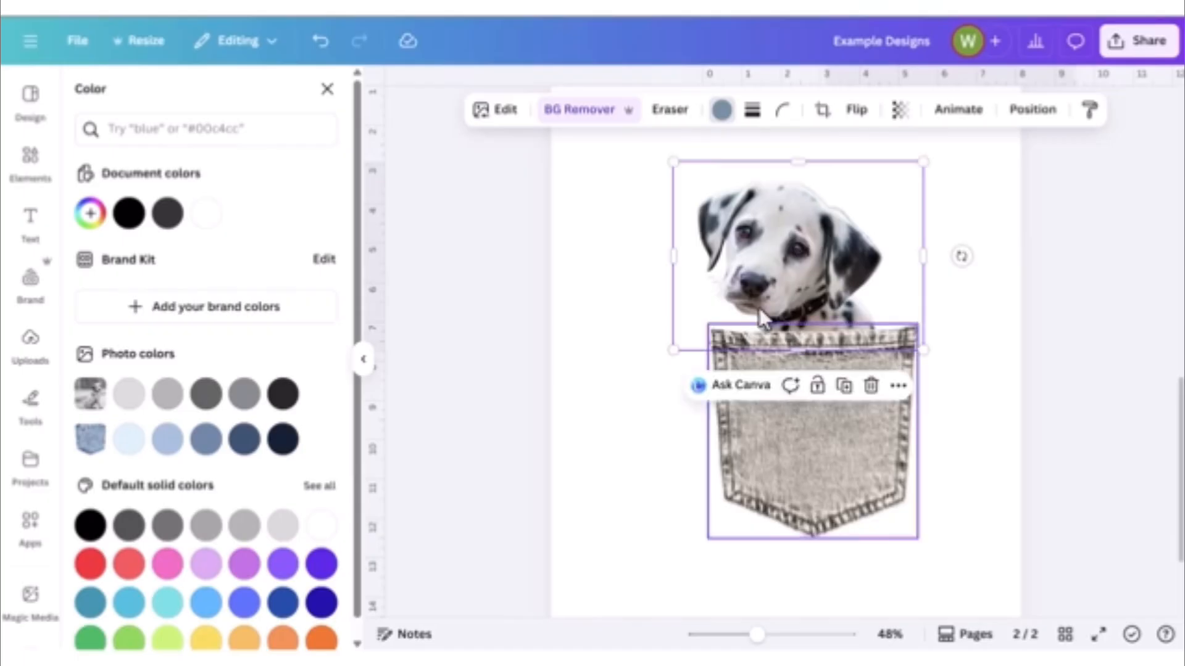
left_click_drag(755, 284, 754, 281)
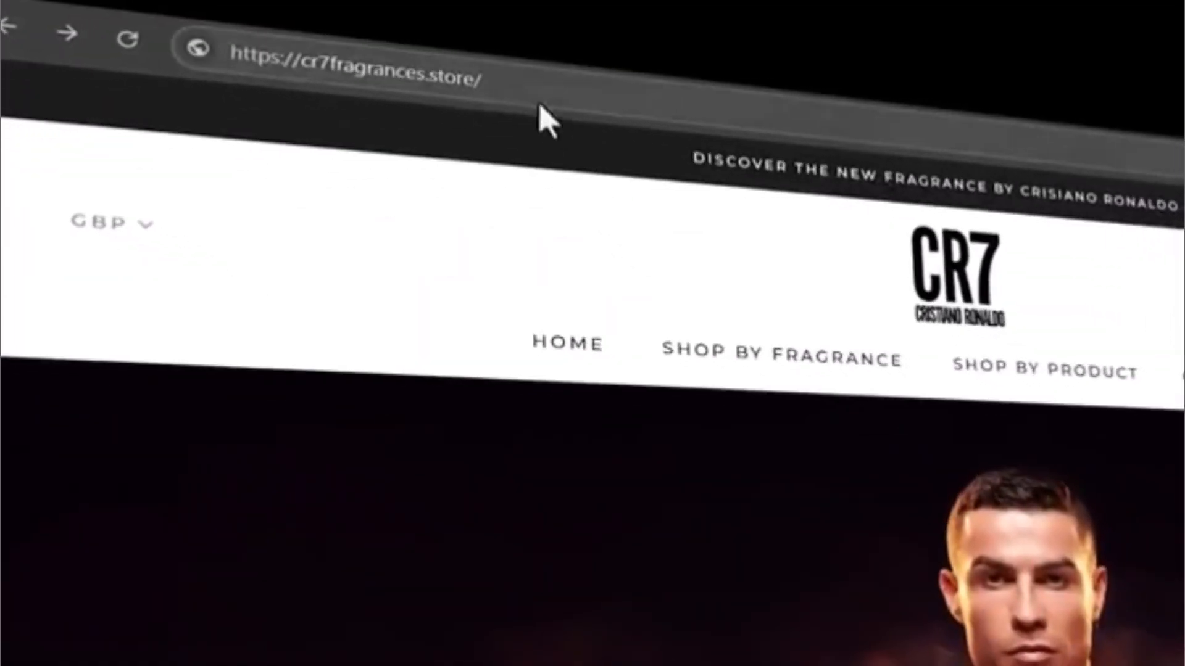
left_click(532, 87)
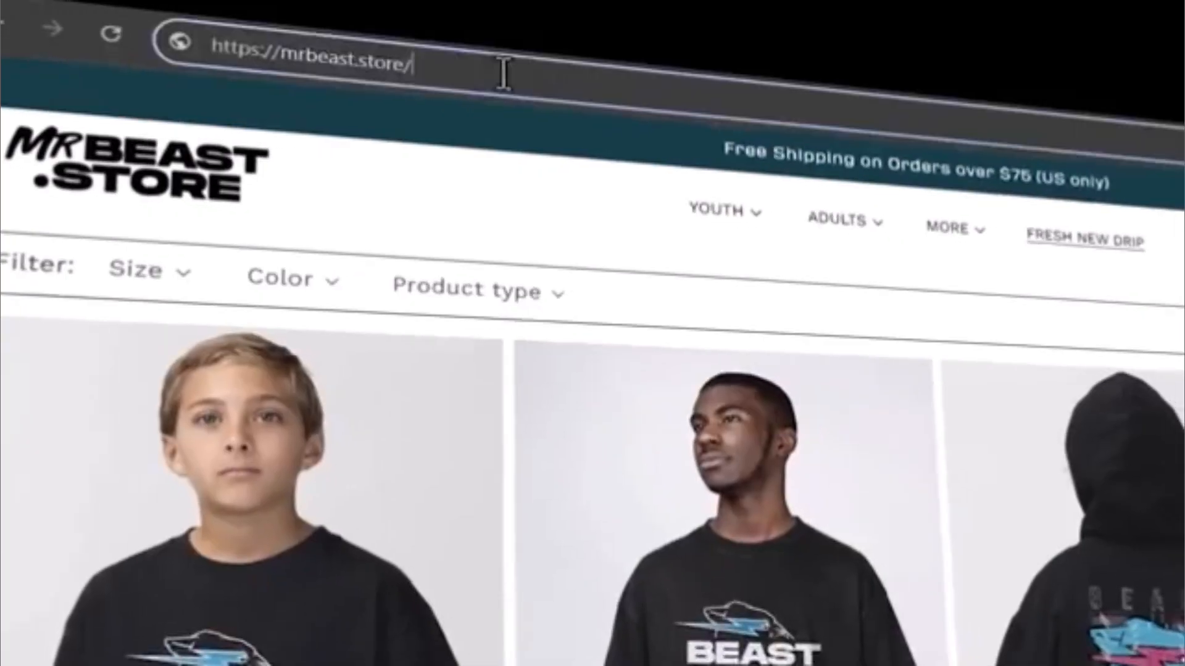
left_click_drag(503, 72, 309, 57)
left_click(309, 57)
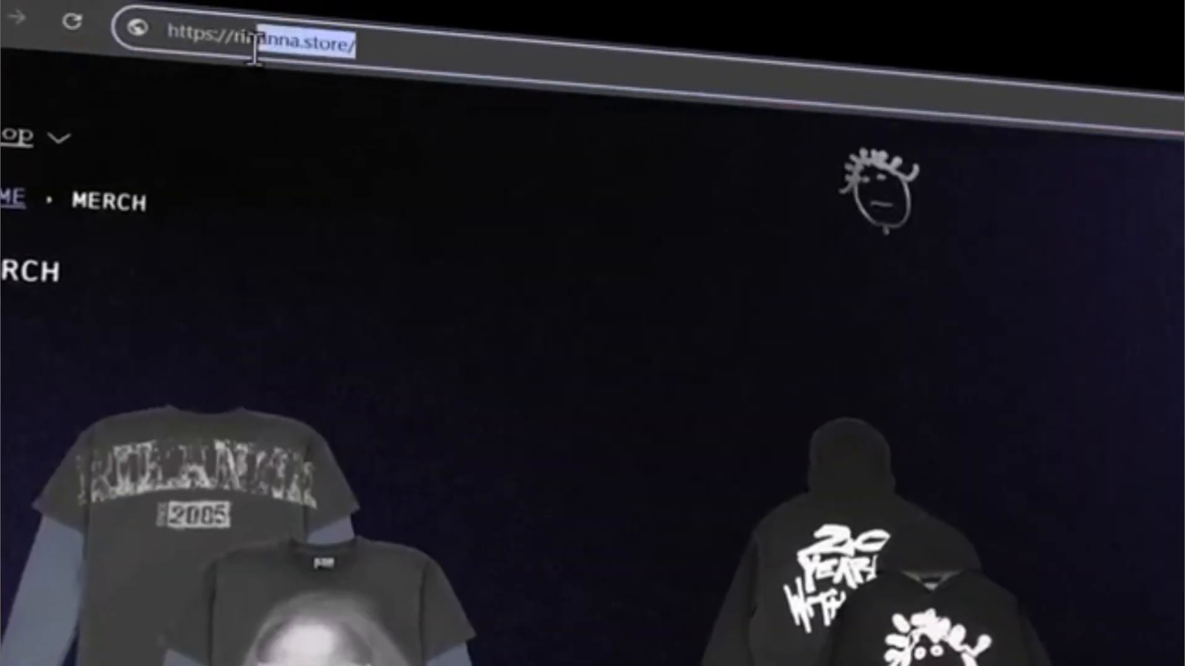
left_click_drag(255, 50, 160, 40)
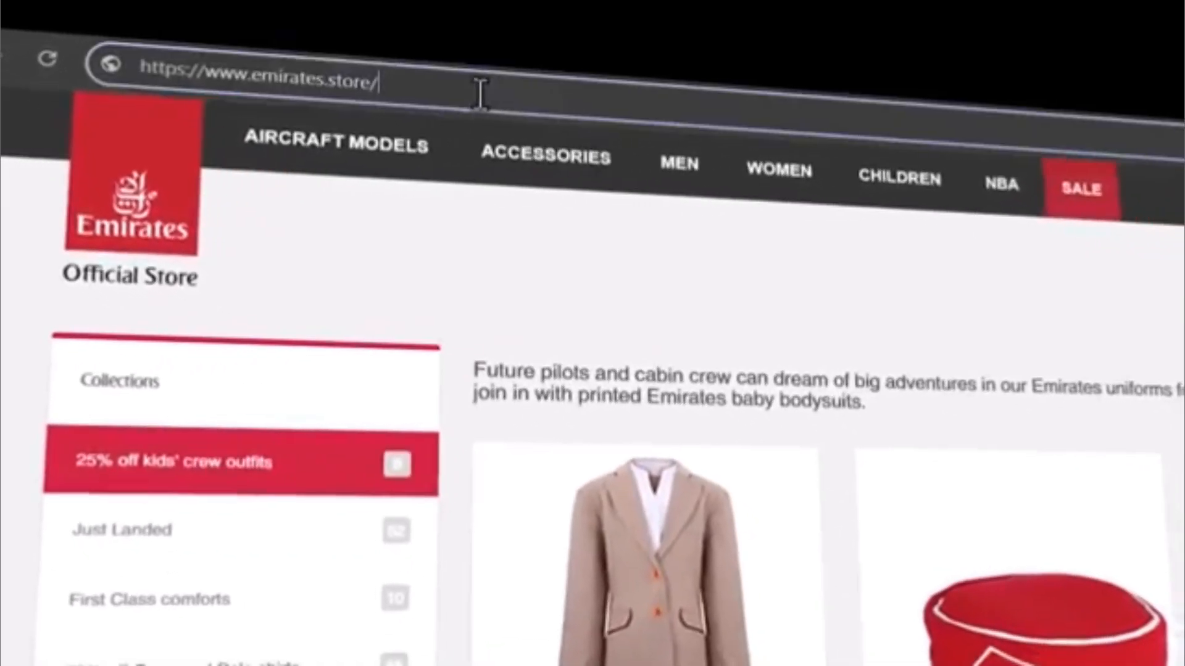
left_click_drag(362, 72, 89, 54)
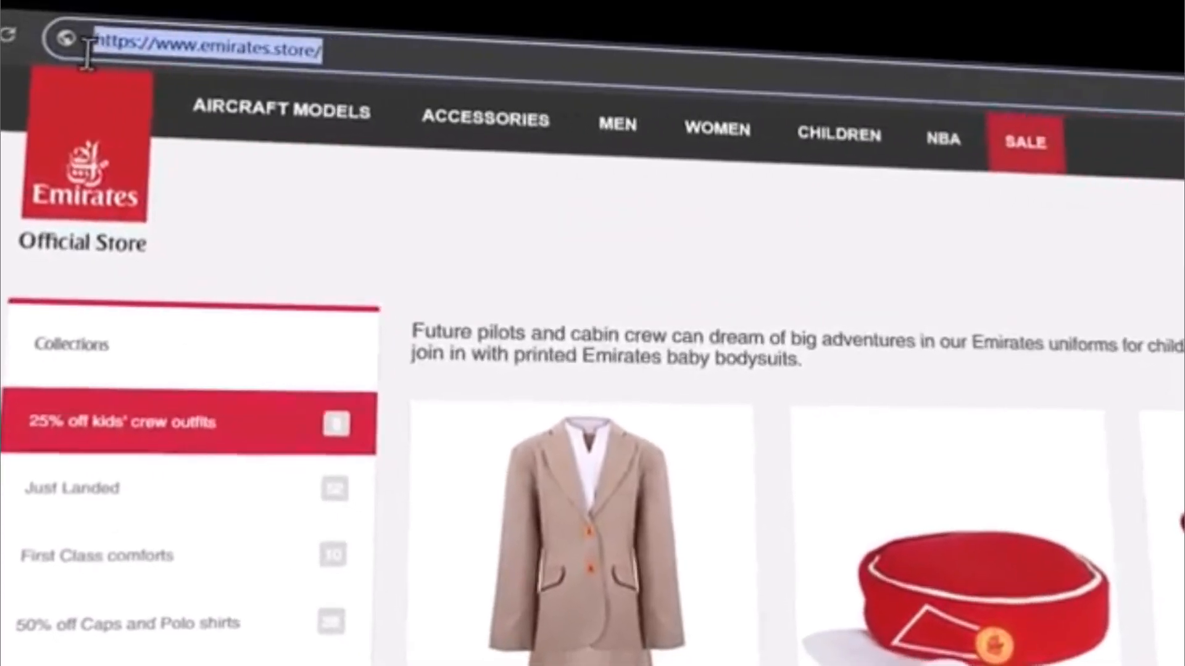
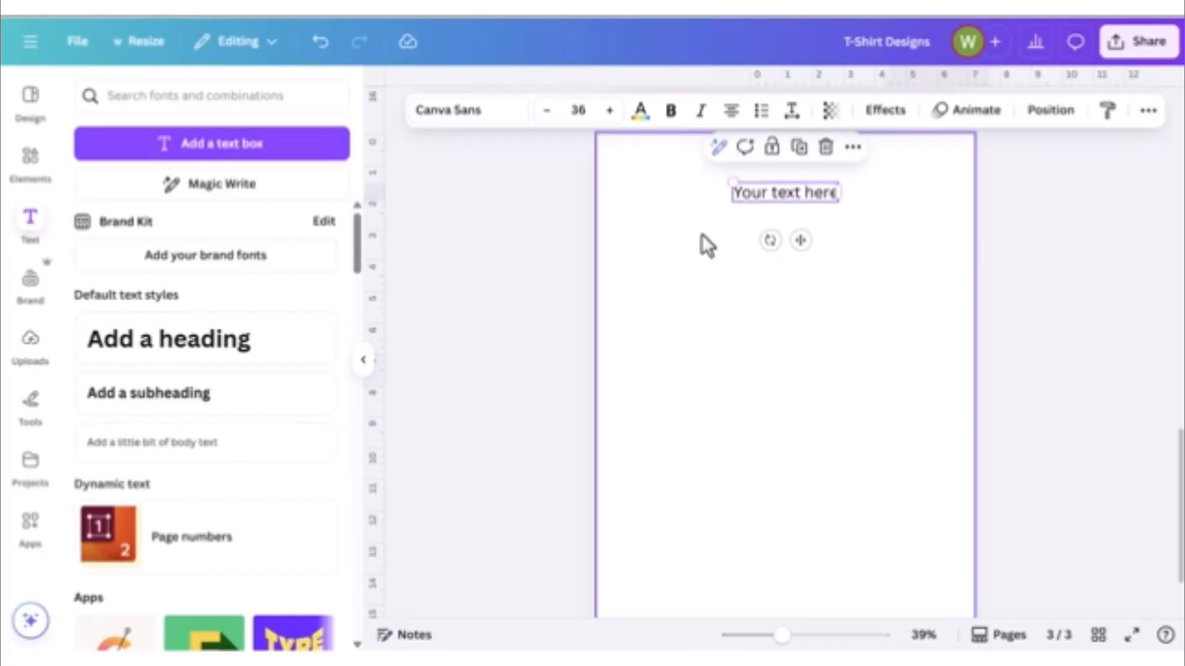
- Add a heading and a subheading in the default text styles below "Your text here" on page 3
left_click(703, 242)
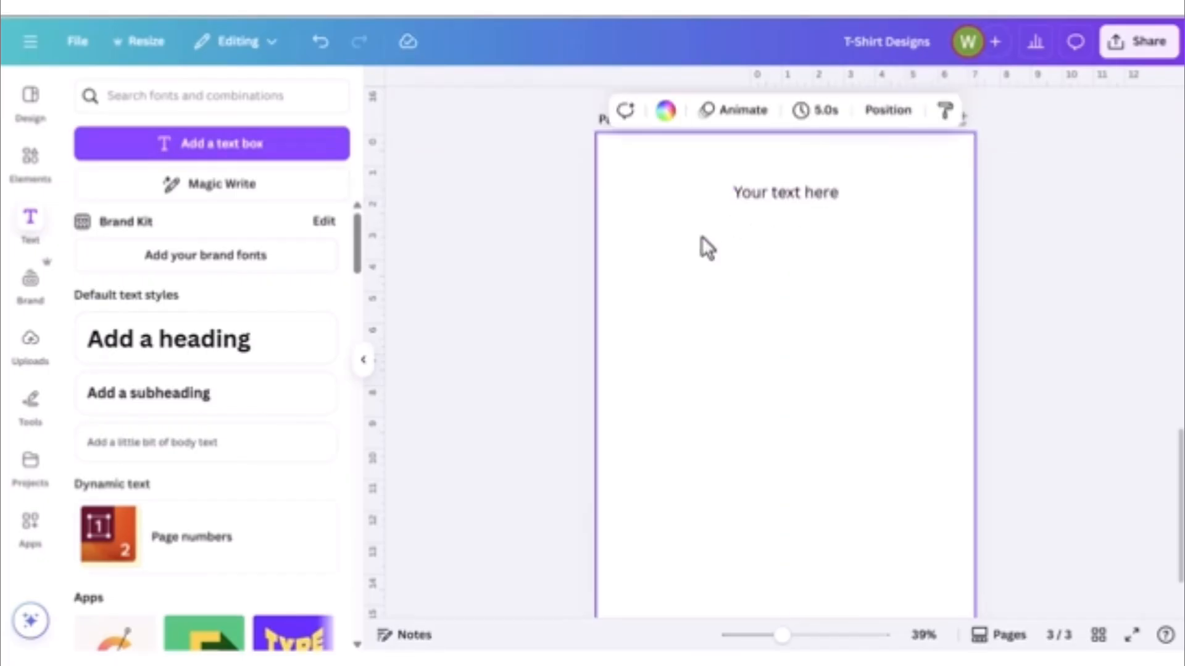
left_click(272, 342)
left_click_drag(709, 368, 710, 221)
left_click(133, 408)
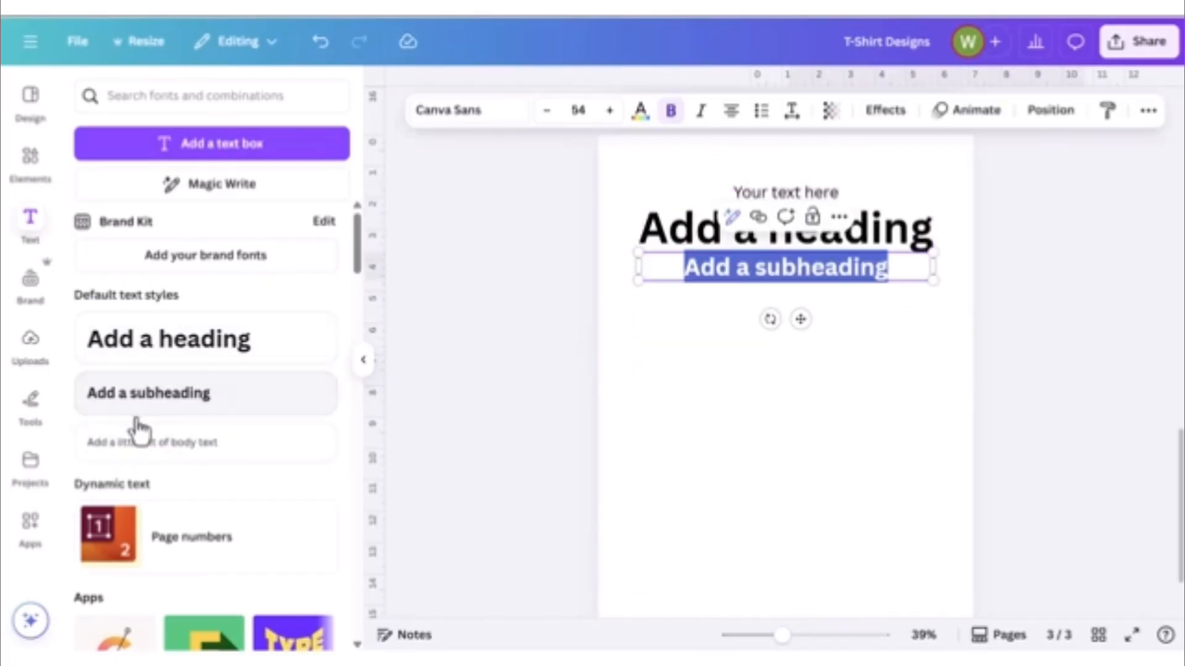
- Browse the font combinations and add the "NEW DROP!" design below the subheading
scroll(212, 398, "down", 3)
scroll(211, 398, "down", 8)
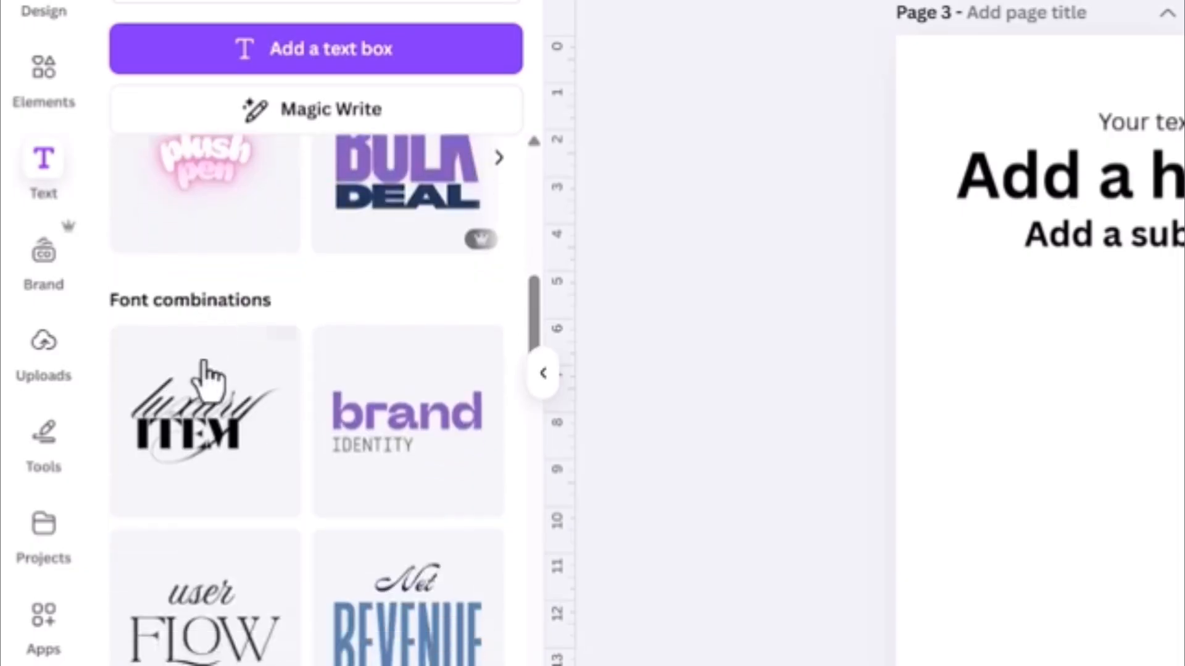
scroll(209, 377, "down", 15)
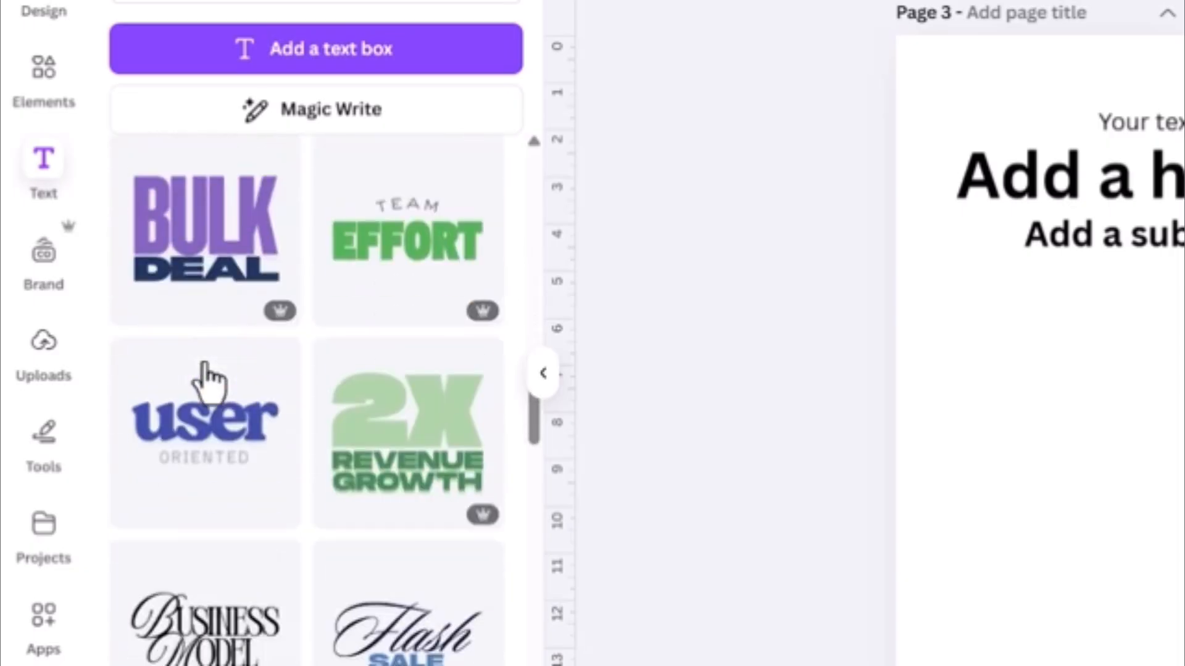
scroll(210, 385, "down", 6)
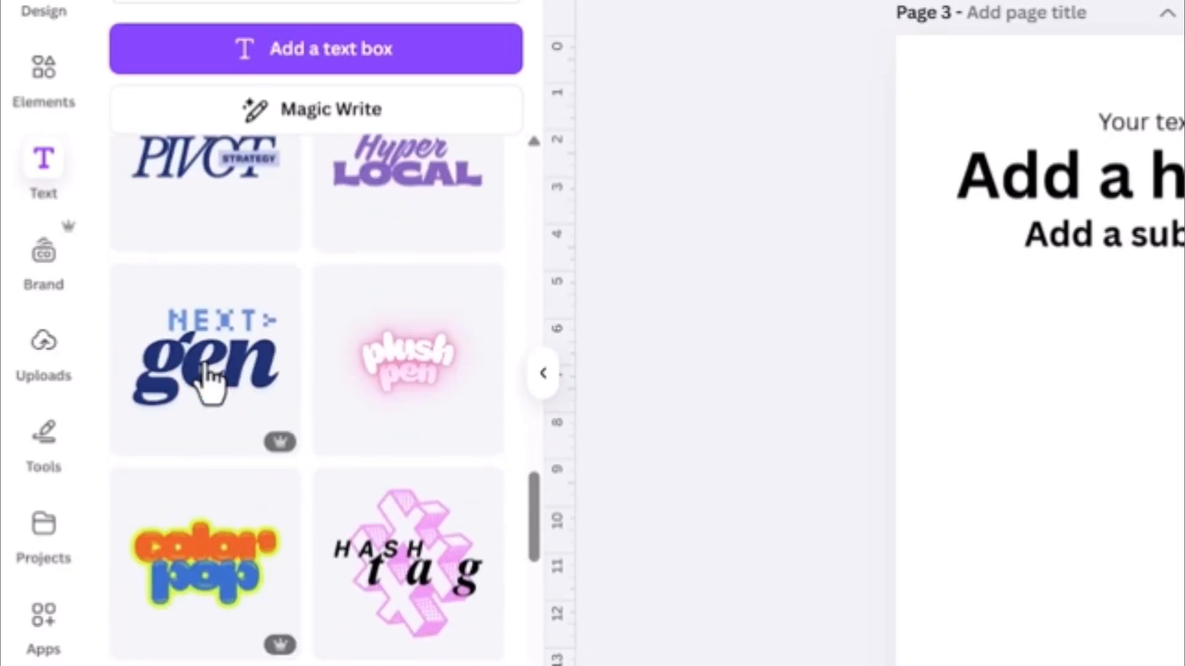
scroll(210, 385, "up", 2)
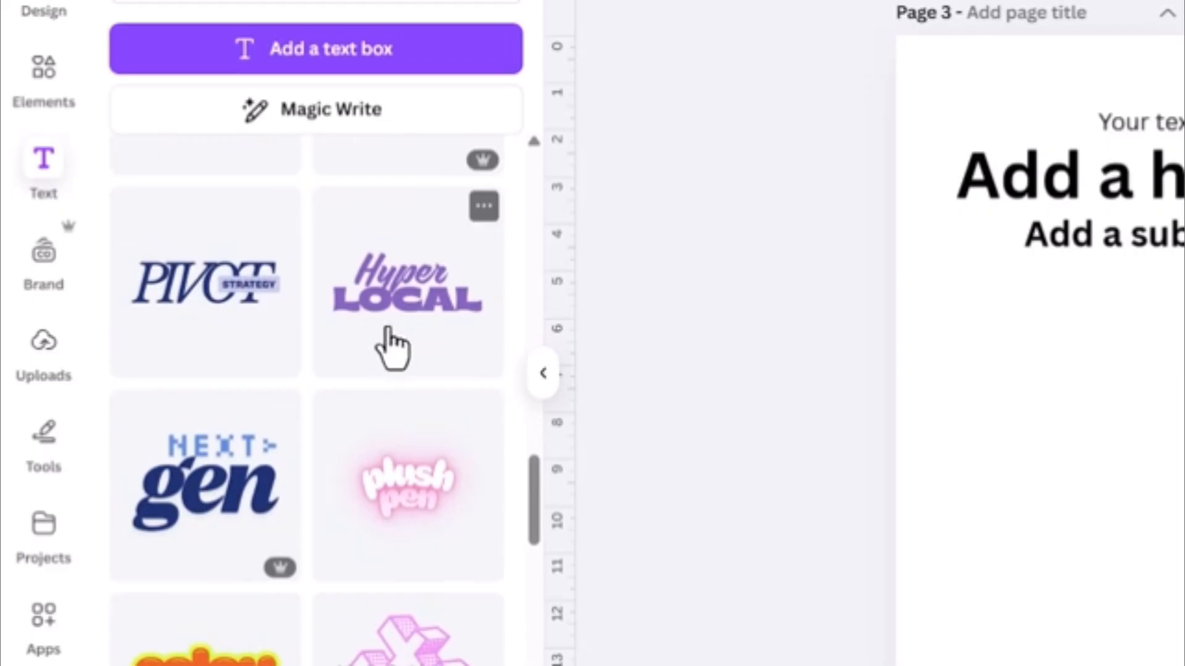
scroll(392, 348, "down", 10)
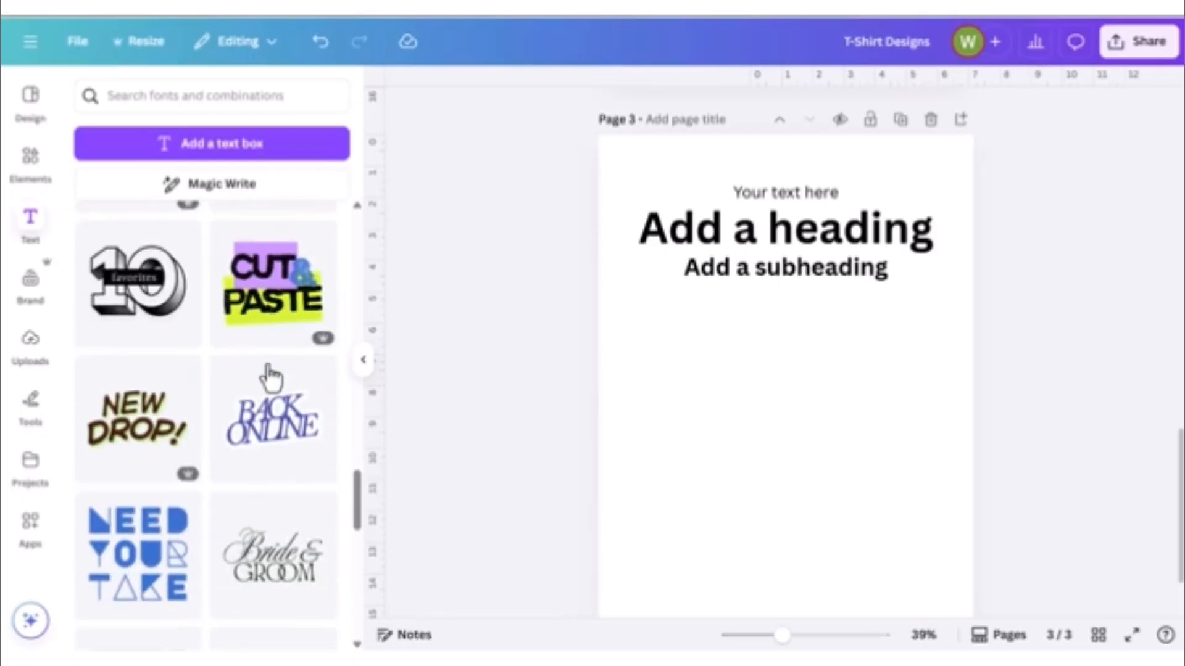
left_click(133, 432)
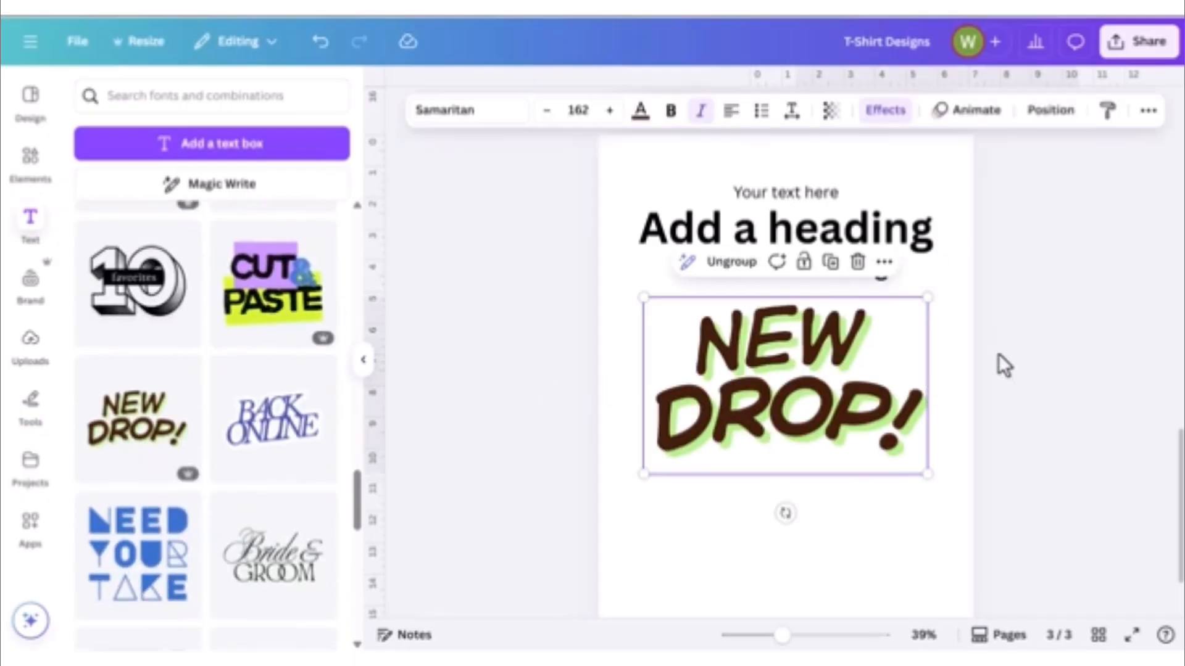
left_click(997, 356)
- Replace "NEW" with "YOUR" in the added font combination and open its "DROP!" line for editing
left_click(794, 353)
double_click(820, 347)
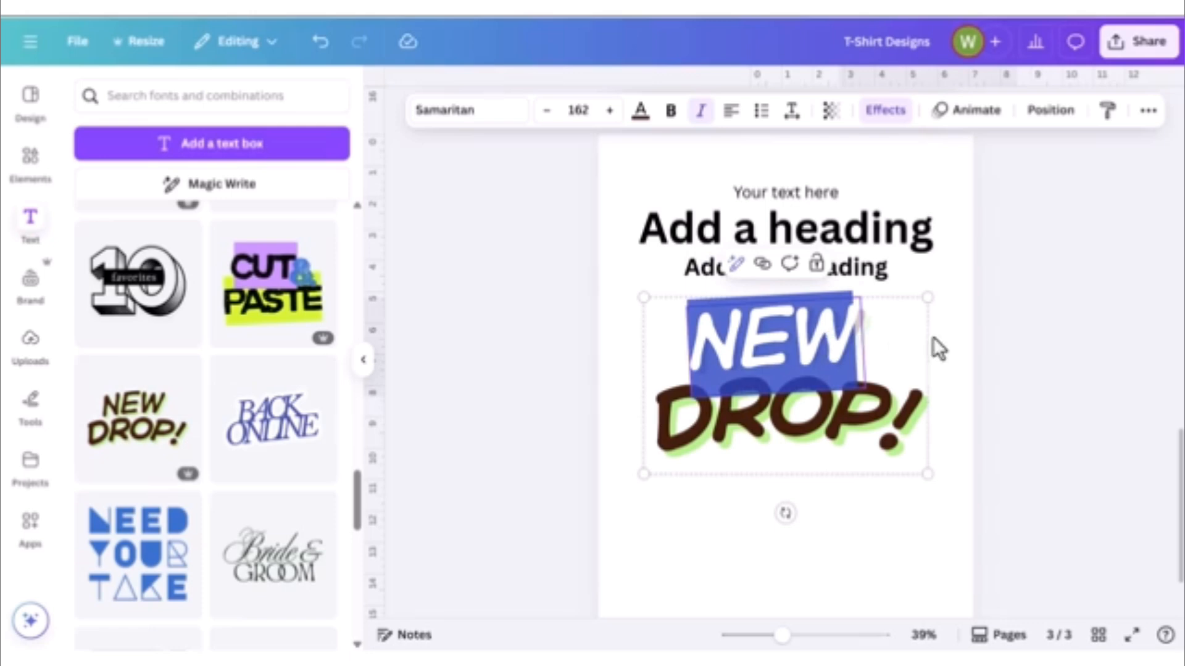
type("YOUR")
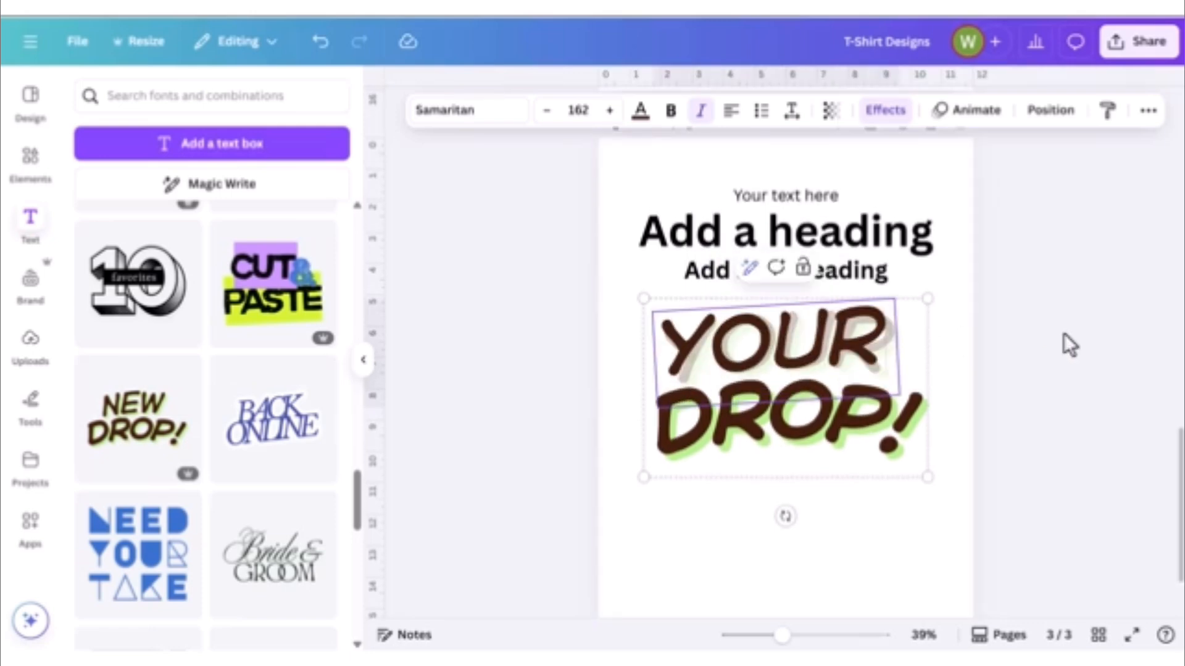
left_click(823, 447)
double_click(823, 447)
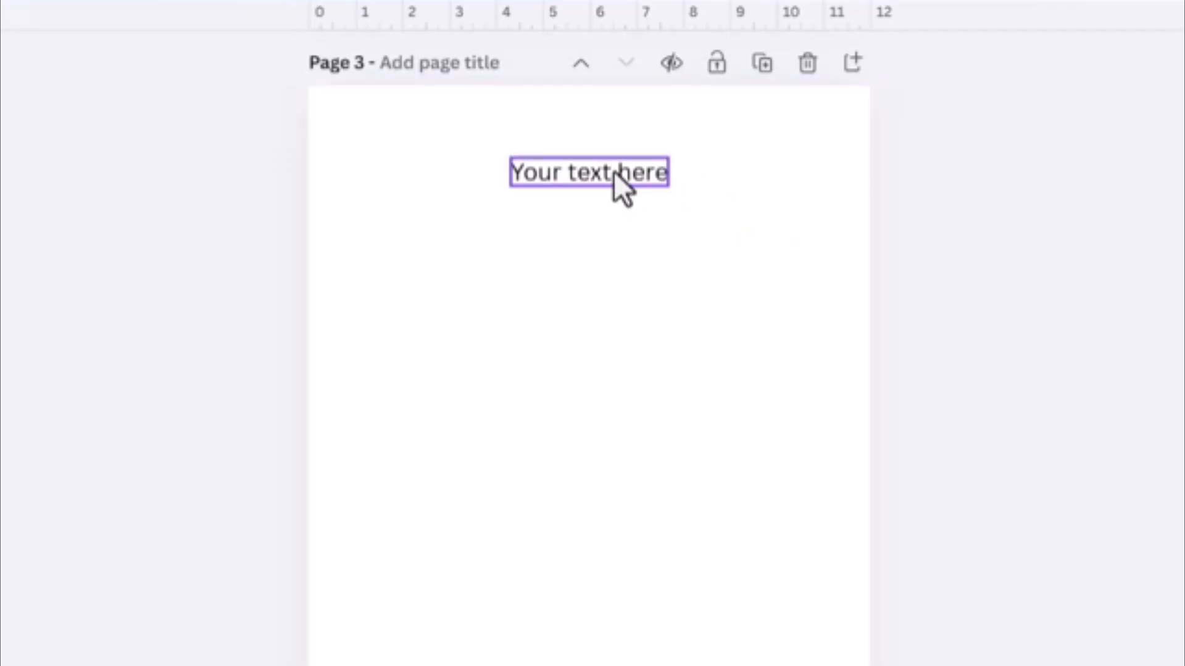
- Replace the "Your text here" wording on page 3 with "FIRST OF ALL"
left_click(615, 173)
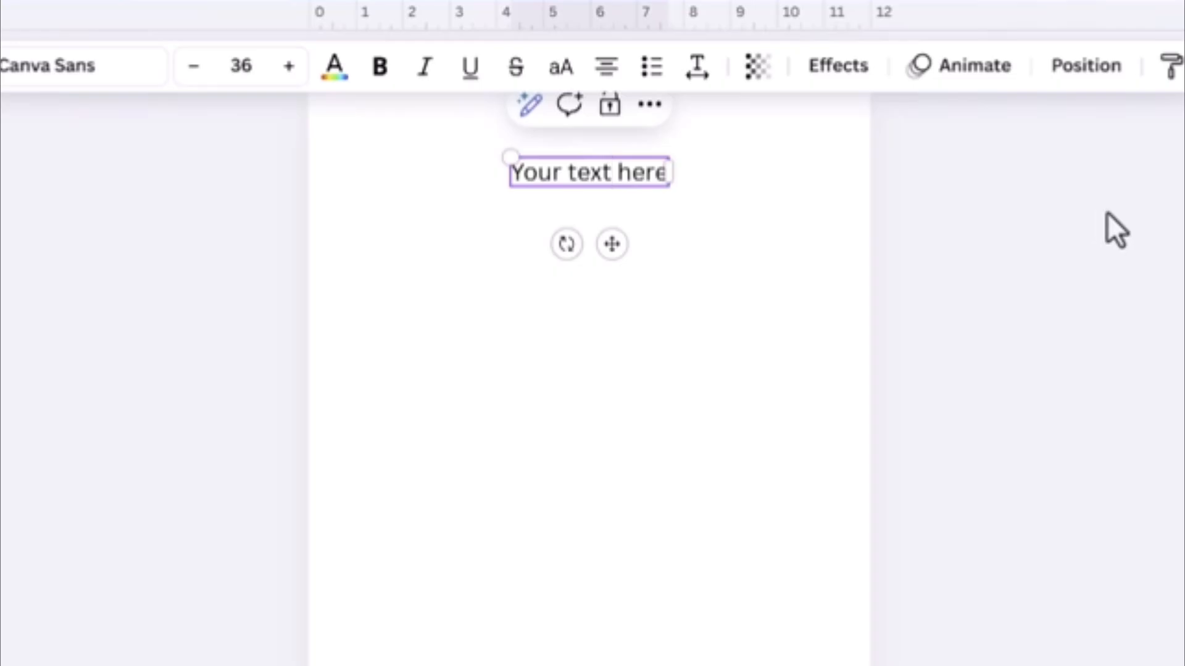
key("Return")
type("FIRST OF ALL")
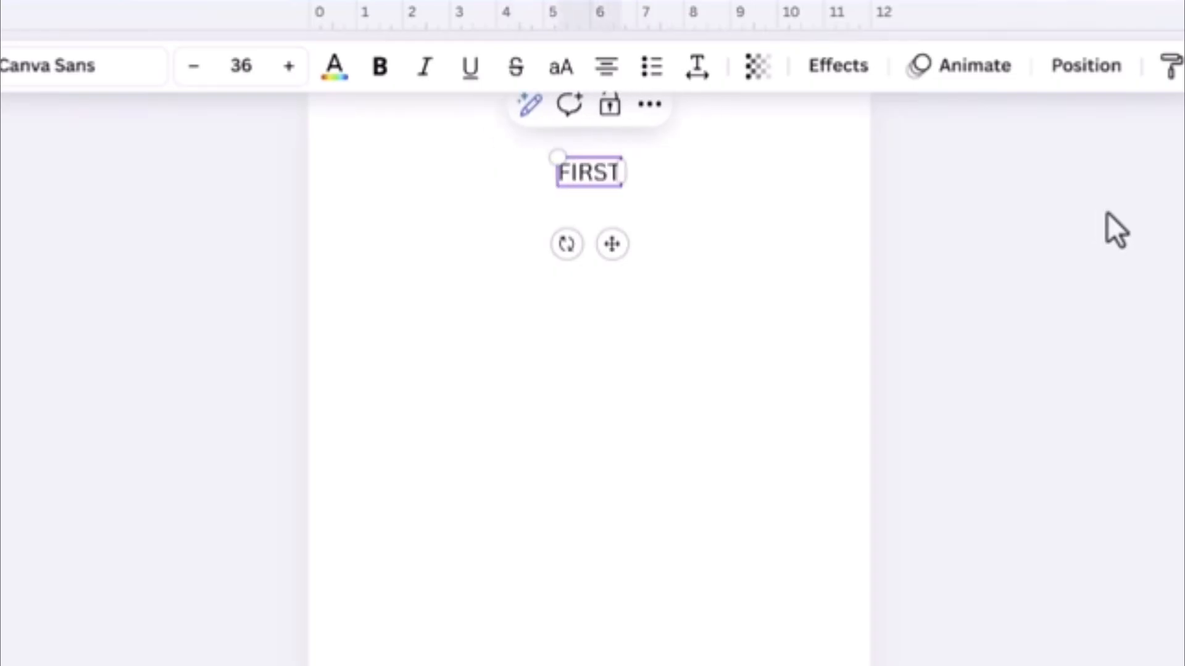
left_click(775, 190)
- Enlarge the "FIRST OF ALL" text to a font size of about 102 and centre it near the page's upper edge
left_click(634, 177)
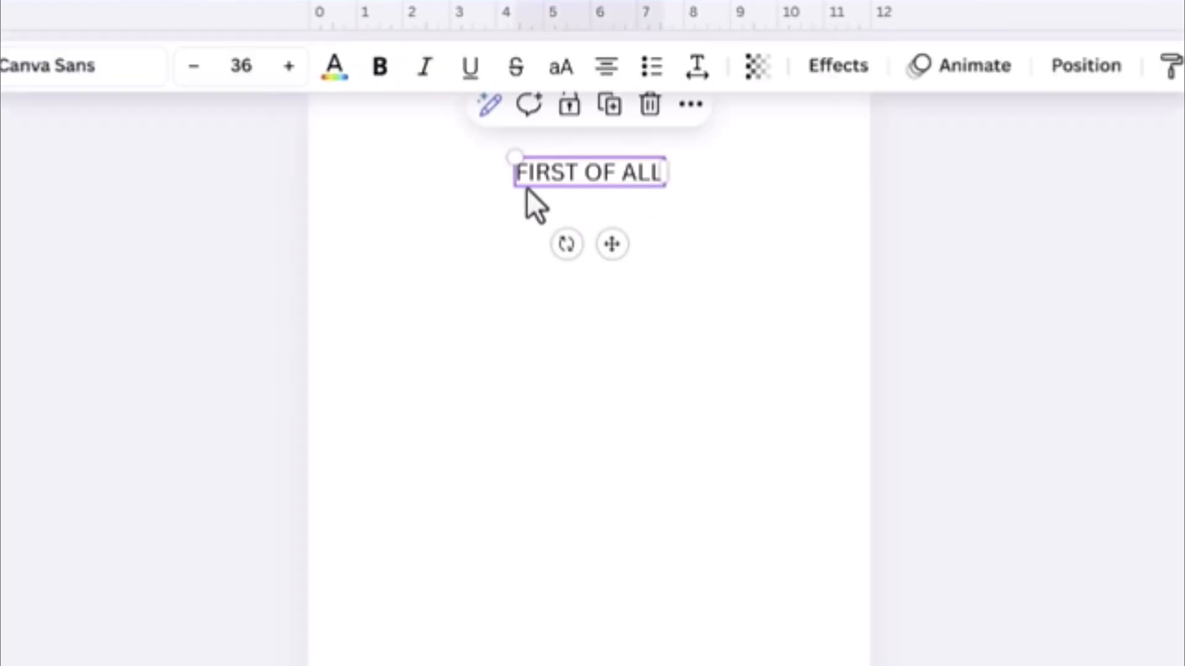
left_click_drag(504, 190, 364, 297)
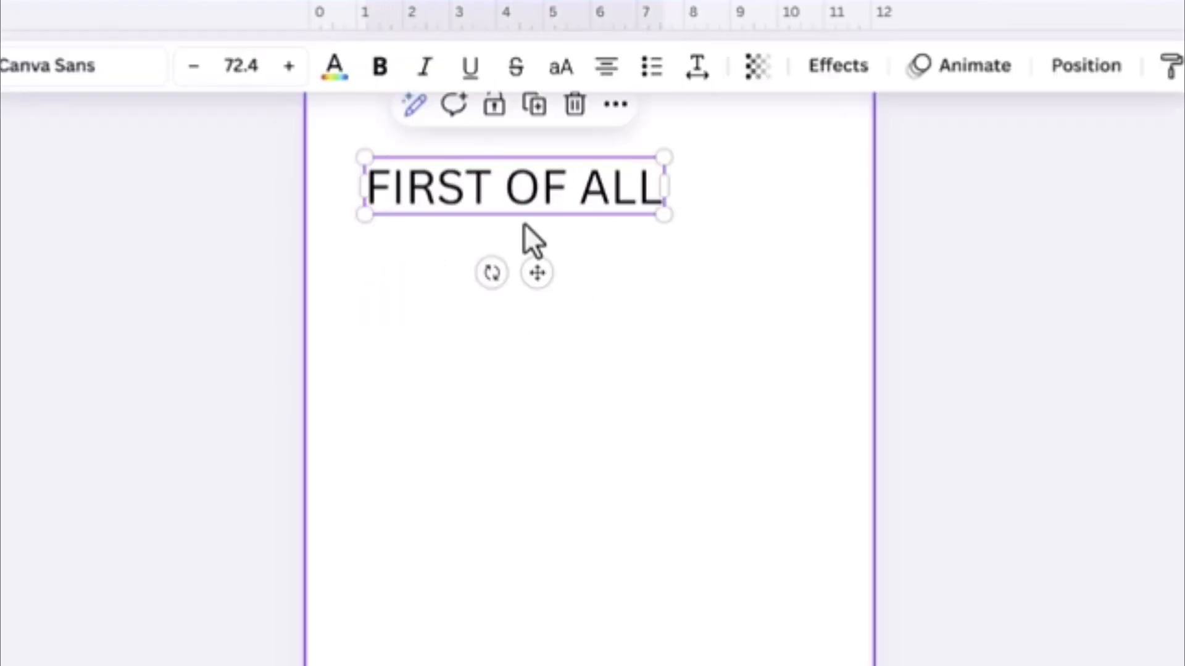
left_click_drag(663, 215, 780, 325)
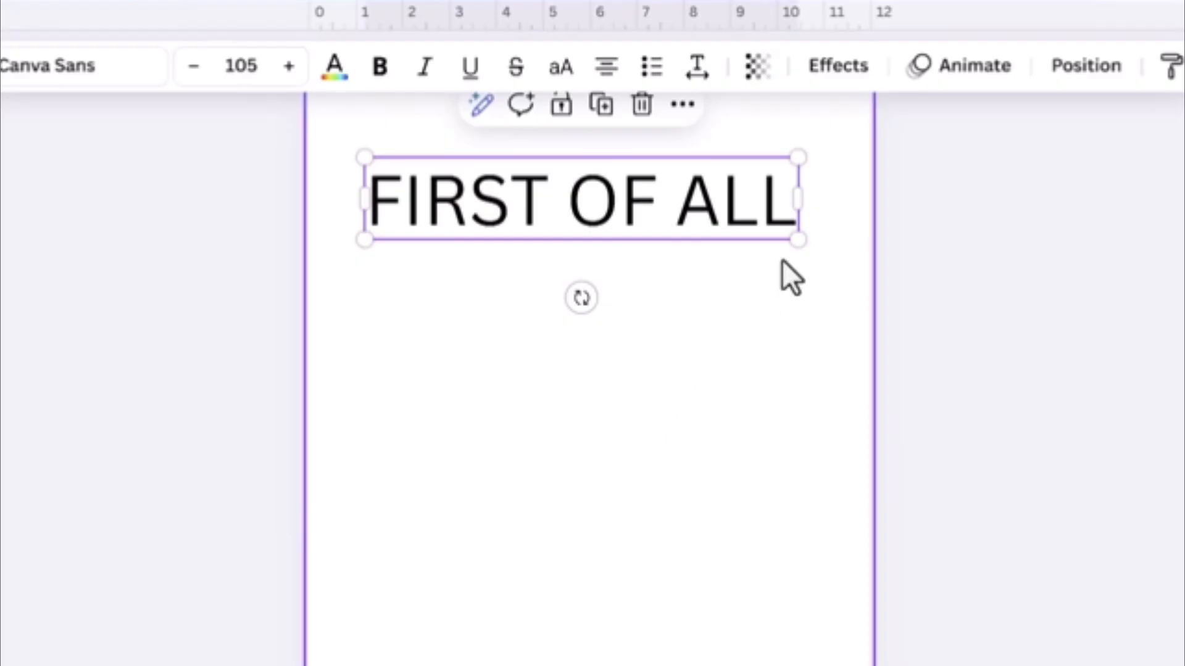
left_click_drag(799, 240, 783, 234)
left_click_drag(693, 220, 688, 207)
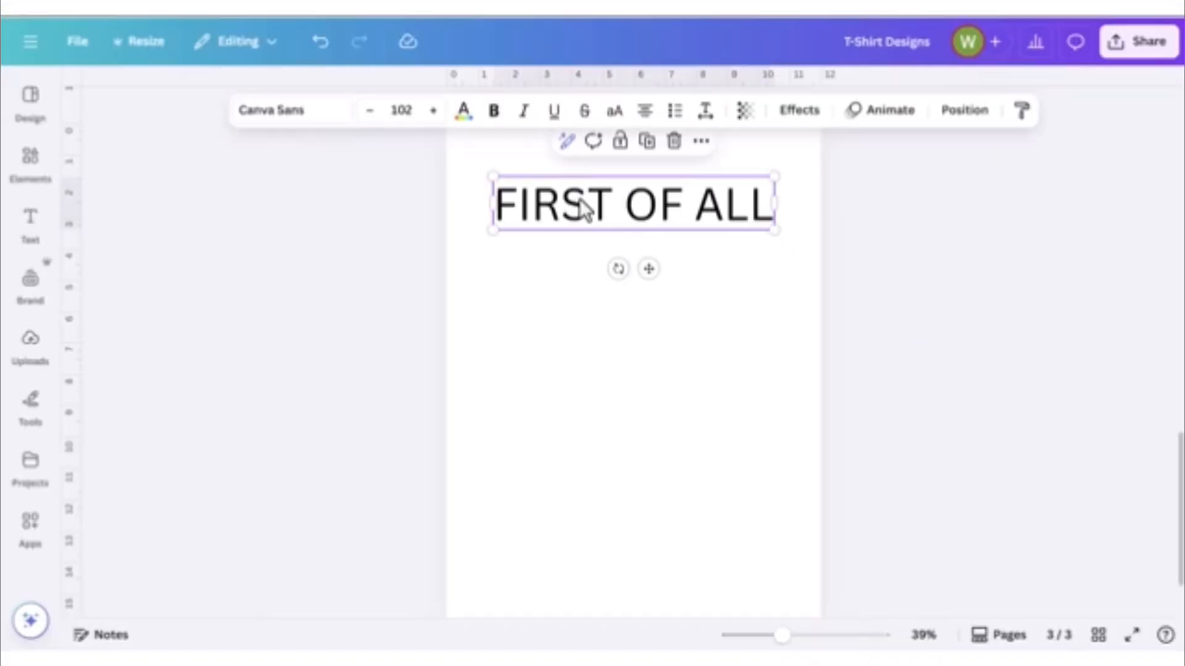
- Try the League Spartan and Anton fonts on the "FIRST OF ALL" text
left_click(301, 111)
scroll(267, 372, "down", 2)
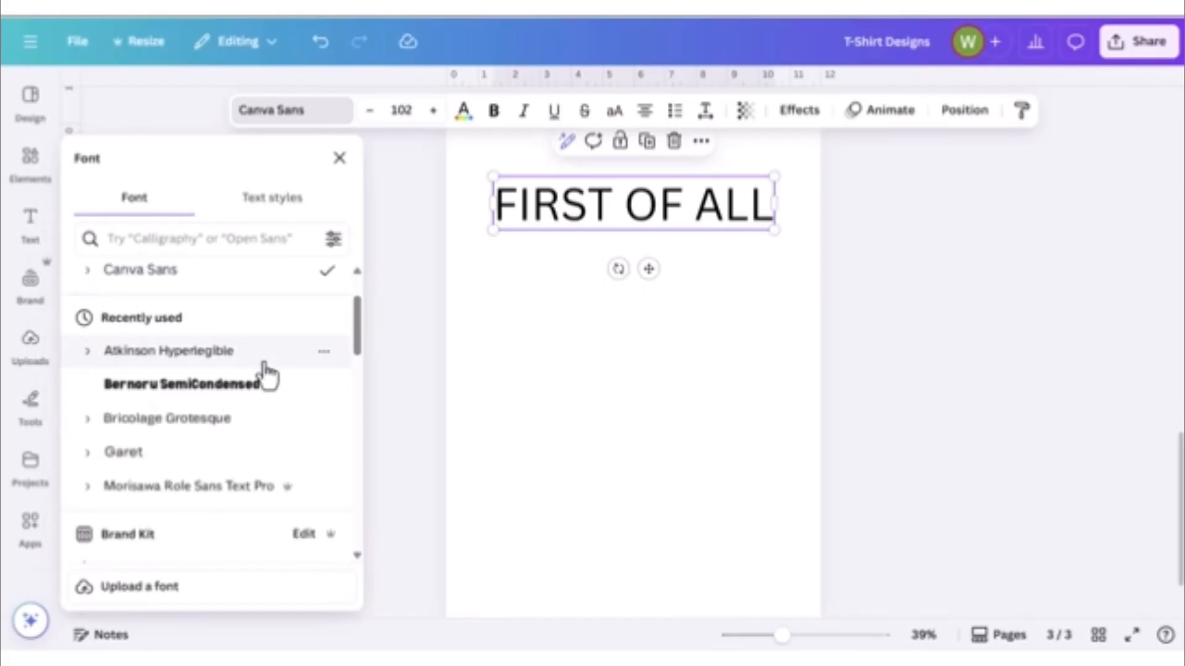
scroll(267, 372, "down", 3)
scroll(267, 372, "down", 5)
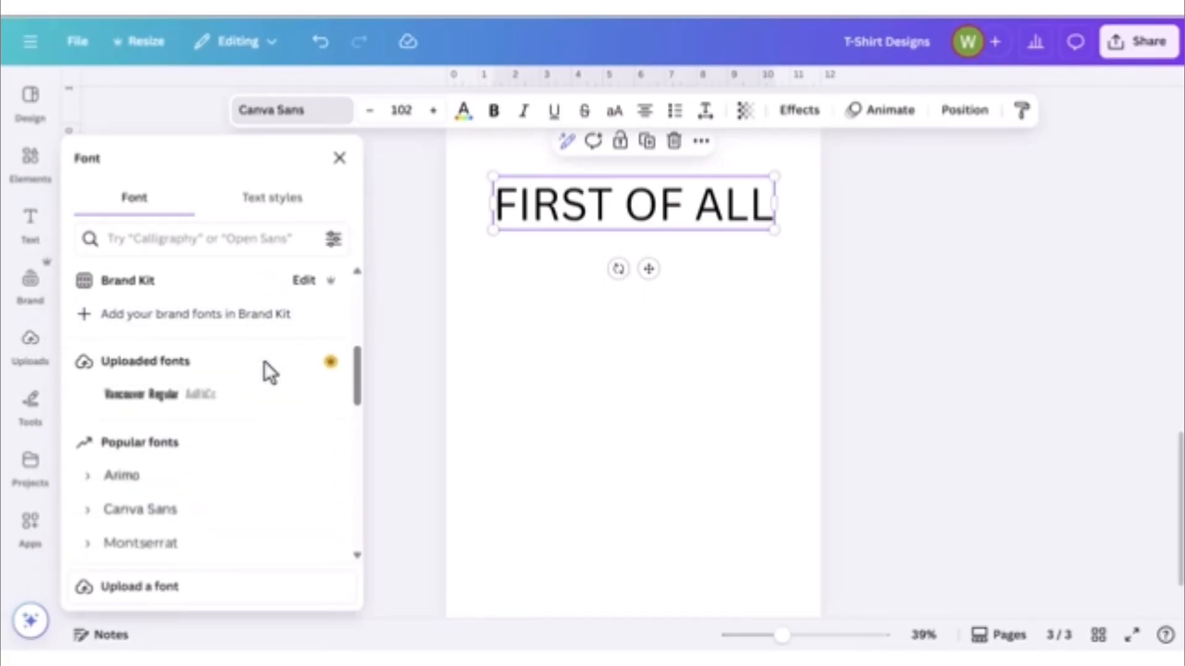
scroll(264, 371, "down", 3)
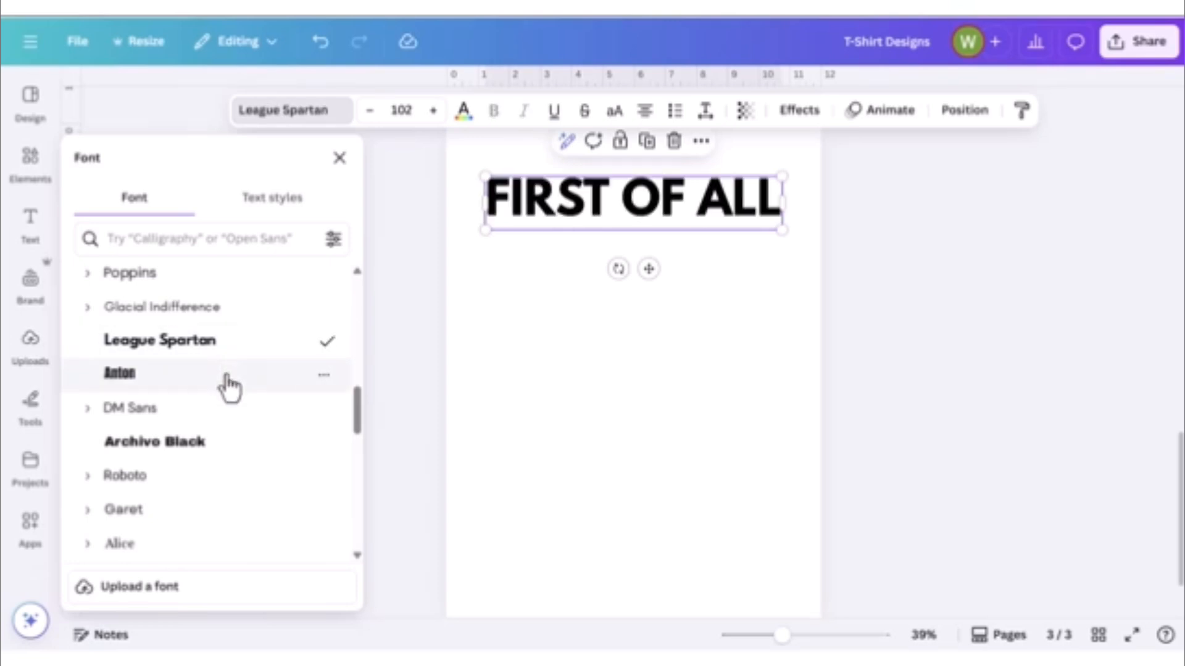
left_click(224, 385)
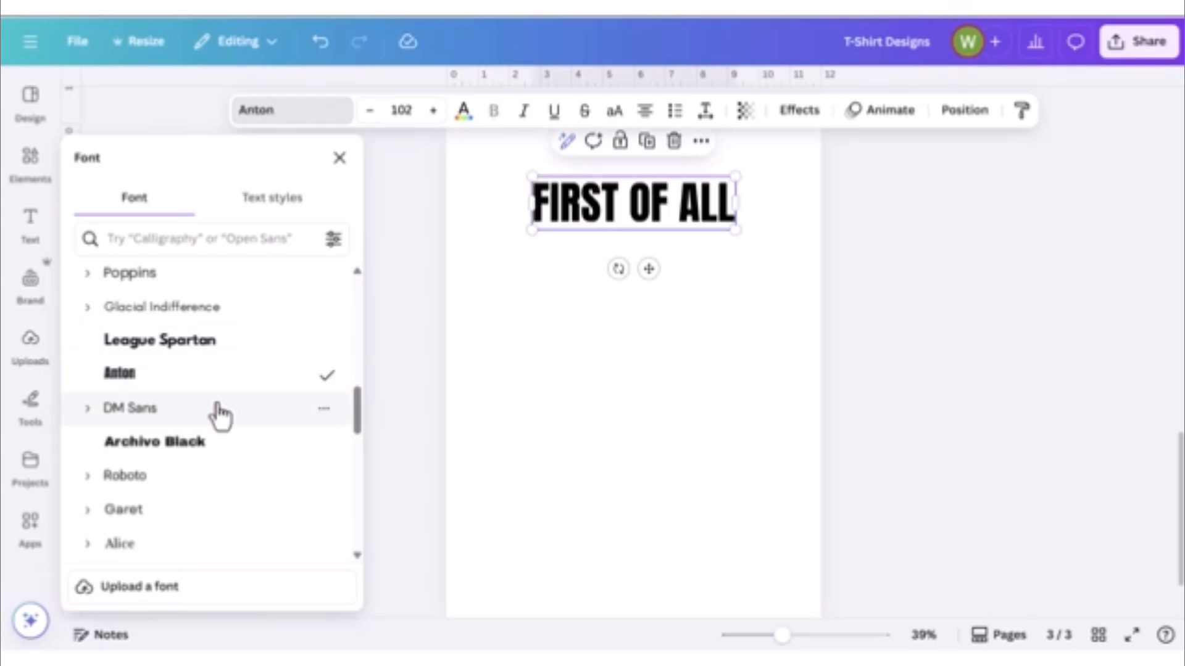
- Try Alice and Times New Roman MT among other fonts on the "FIRST OF ALL" text and settle on Lilita One
left_click(213, 487)
scroll(185, 488, "down", 5)
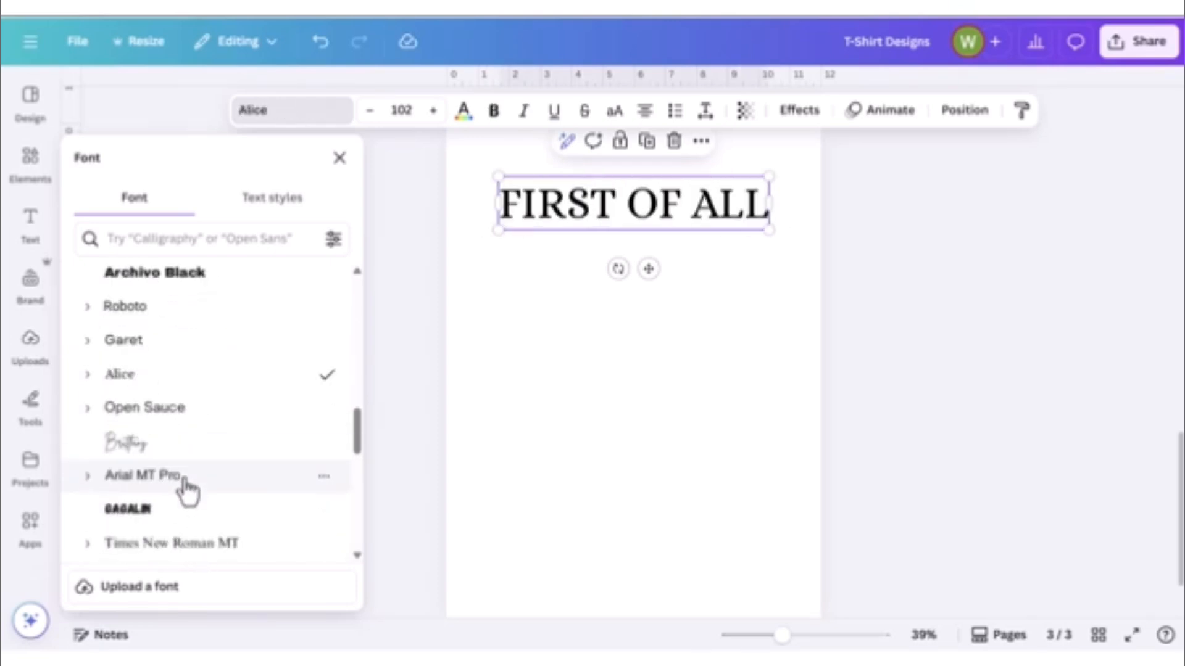
left_click(168, 427)
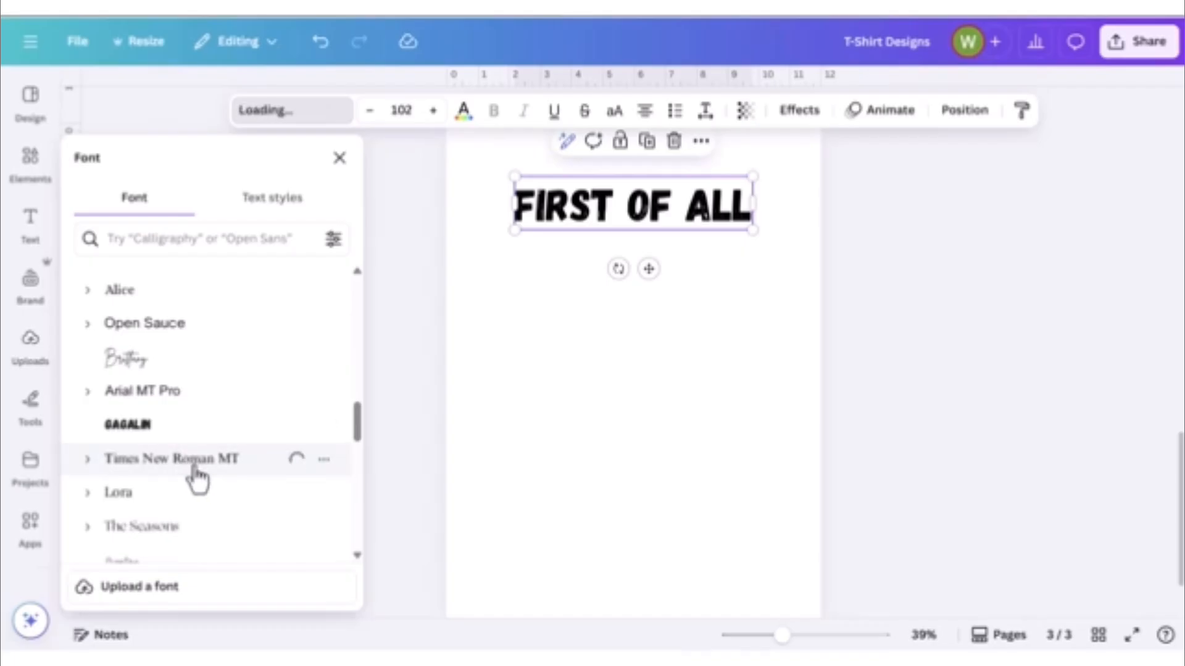
scroll(196, 478, "down", 5)
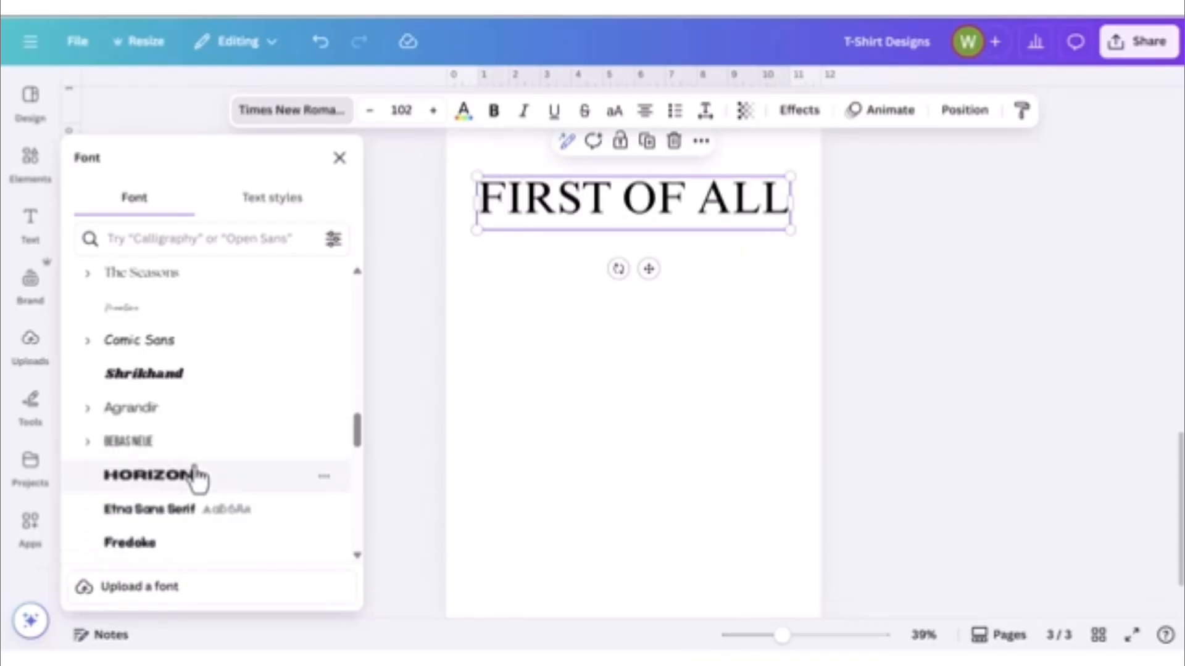
left_click(197, 478)
left_click(206, 517)
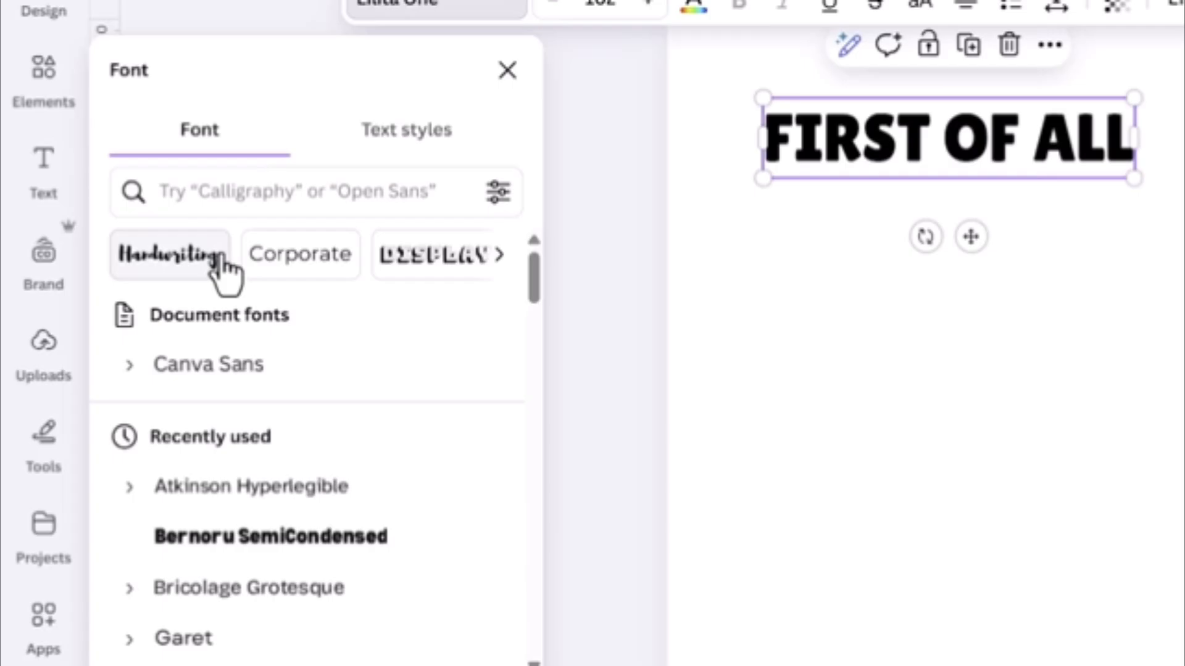
- Filter the font list by the Handwriting style, return to the full list, and filter it by Vintage
left_click(144, 281)
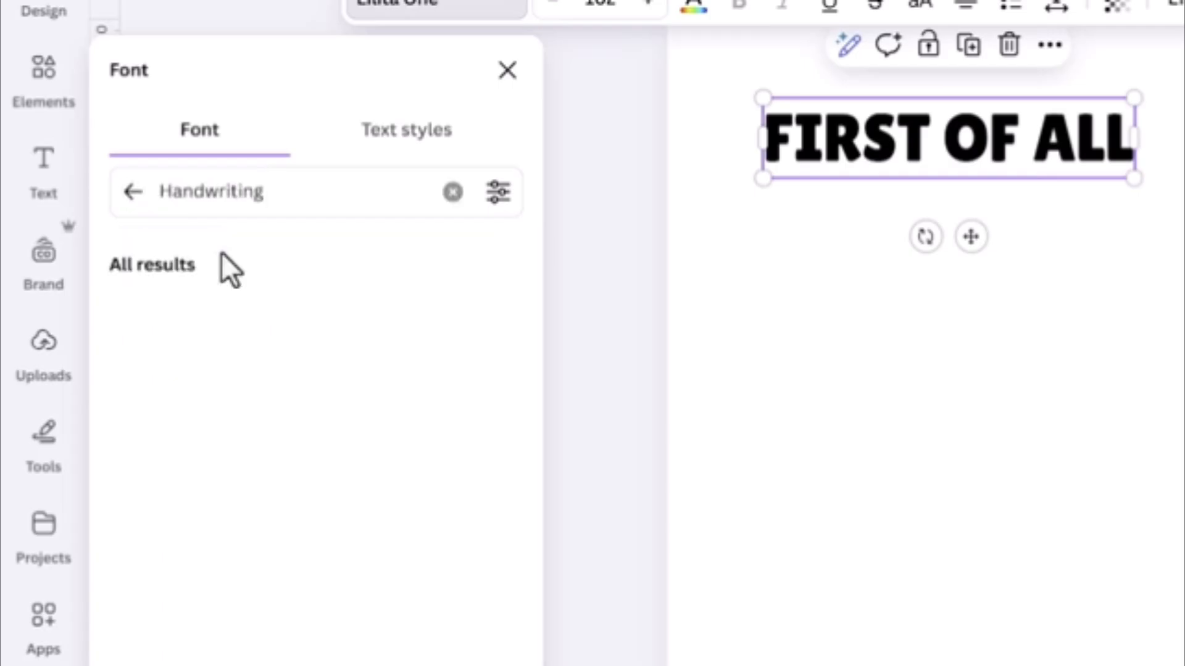
left_click(133, 192)
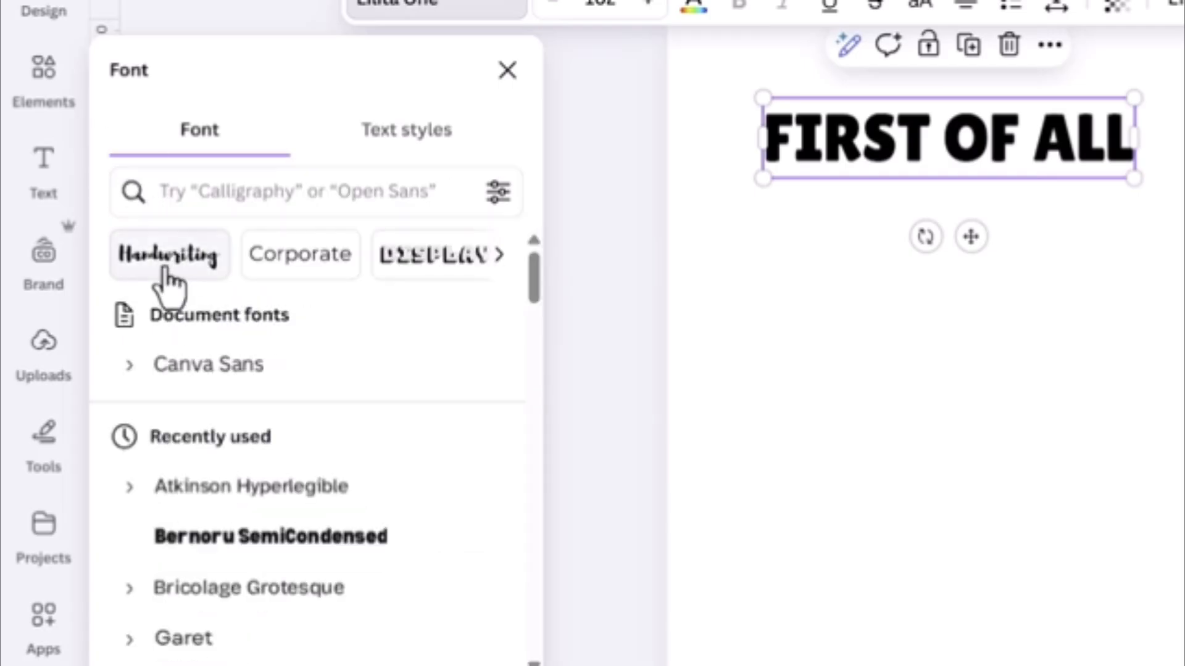
left_click(493, 256)
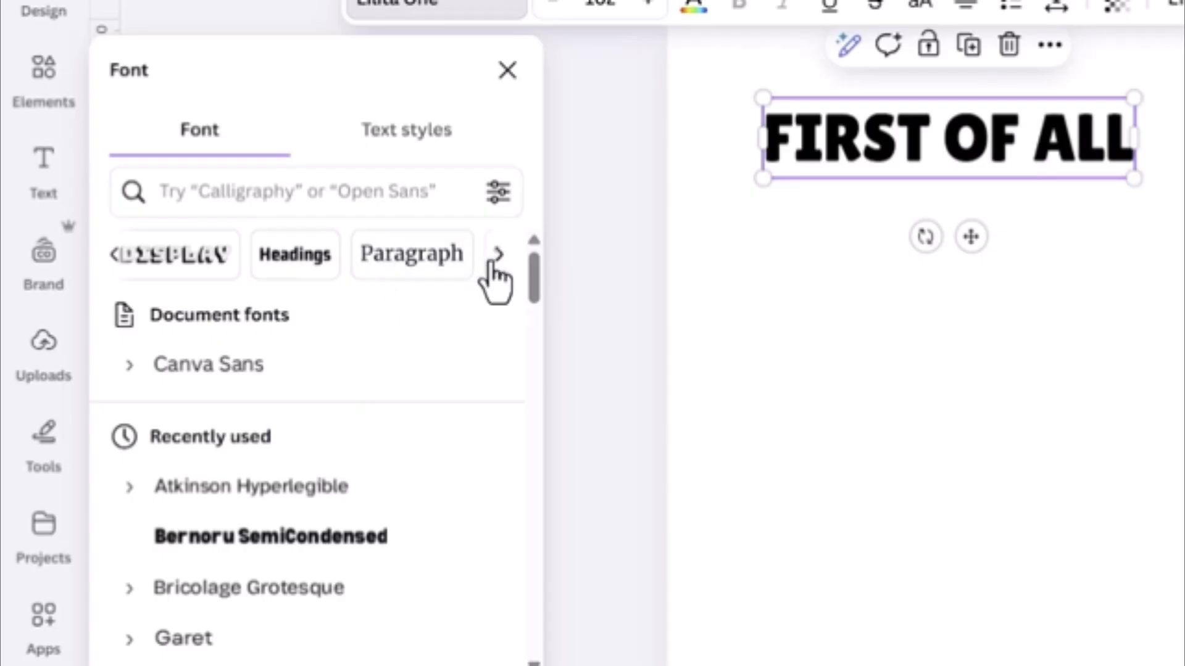
left_click(495, 258)
left_click(498, 256)
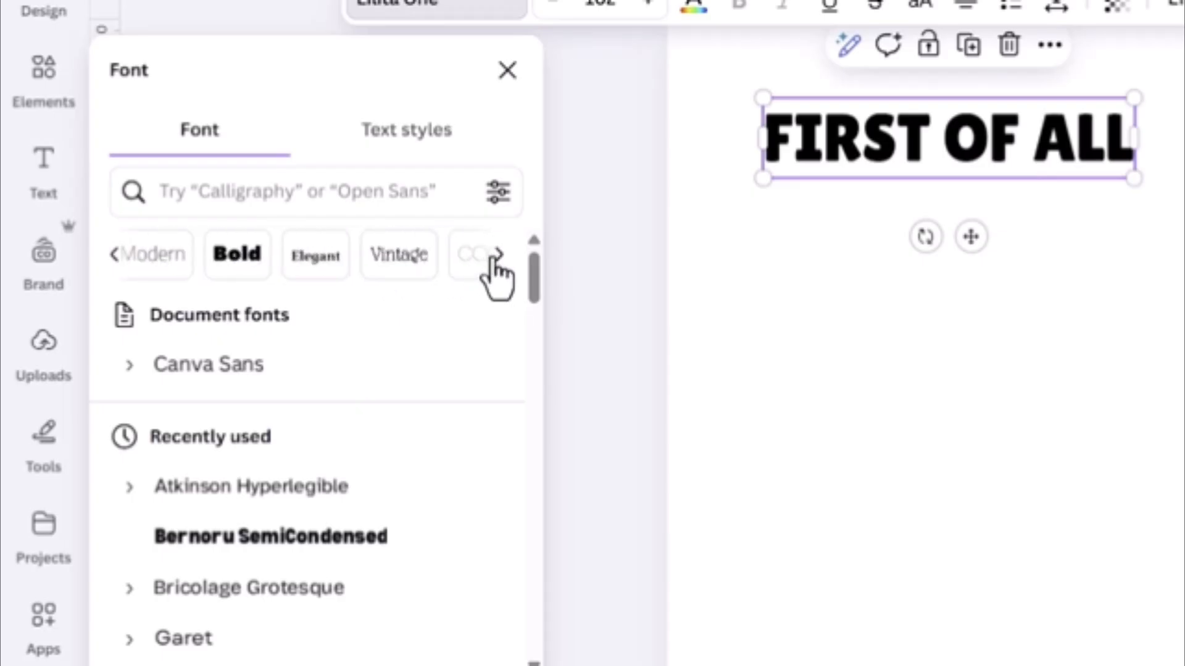
left_click(376, 265)
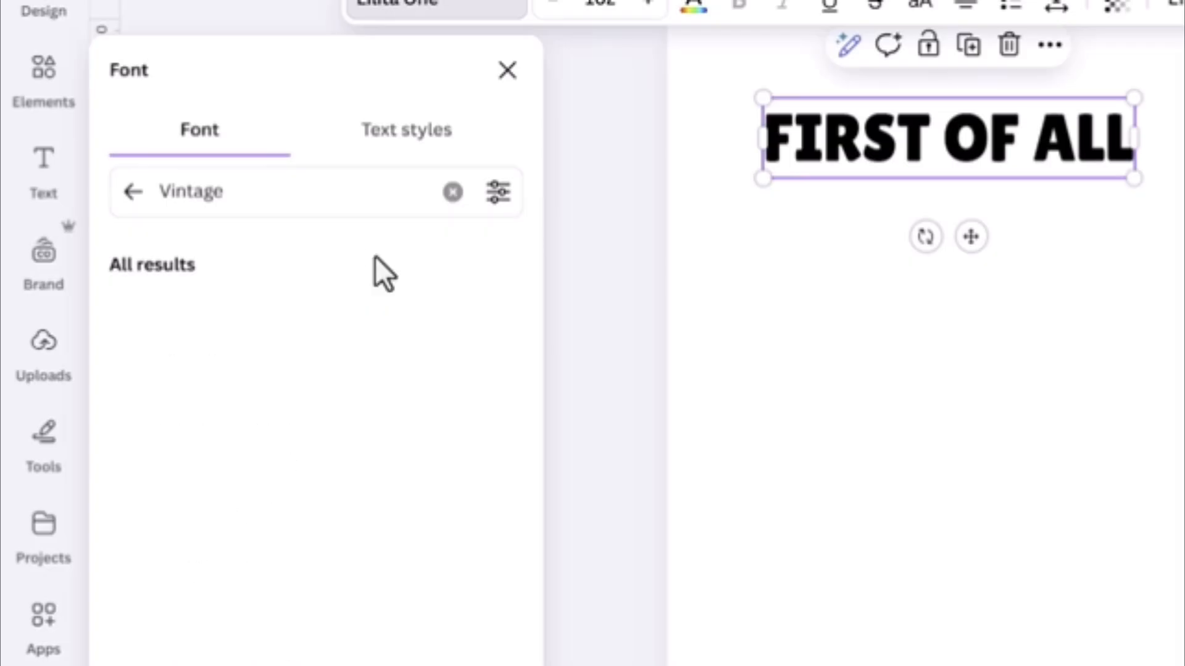
- Try the Awesome Lathusca font on the "FIRST OF ALL" text, and search for "edmund texture" to apply the Edmund Texture font
scroll(366, 347, "down", 5)
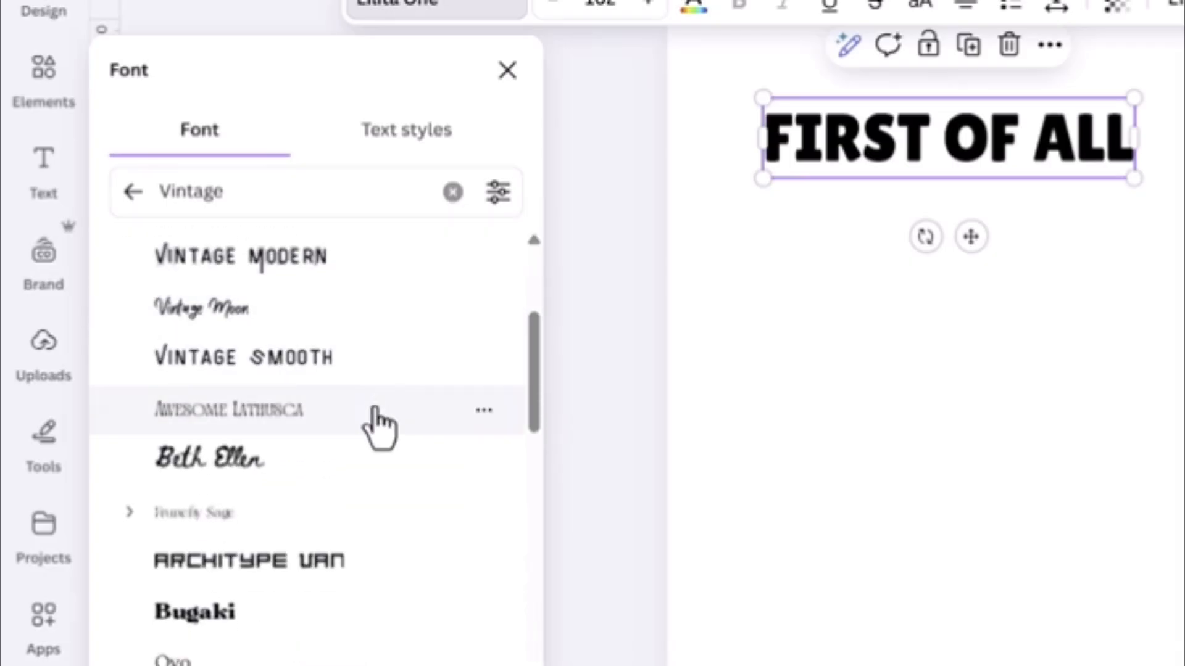
left_click(375, 412)
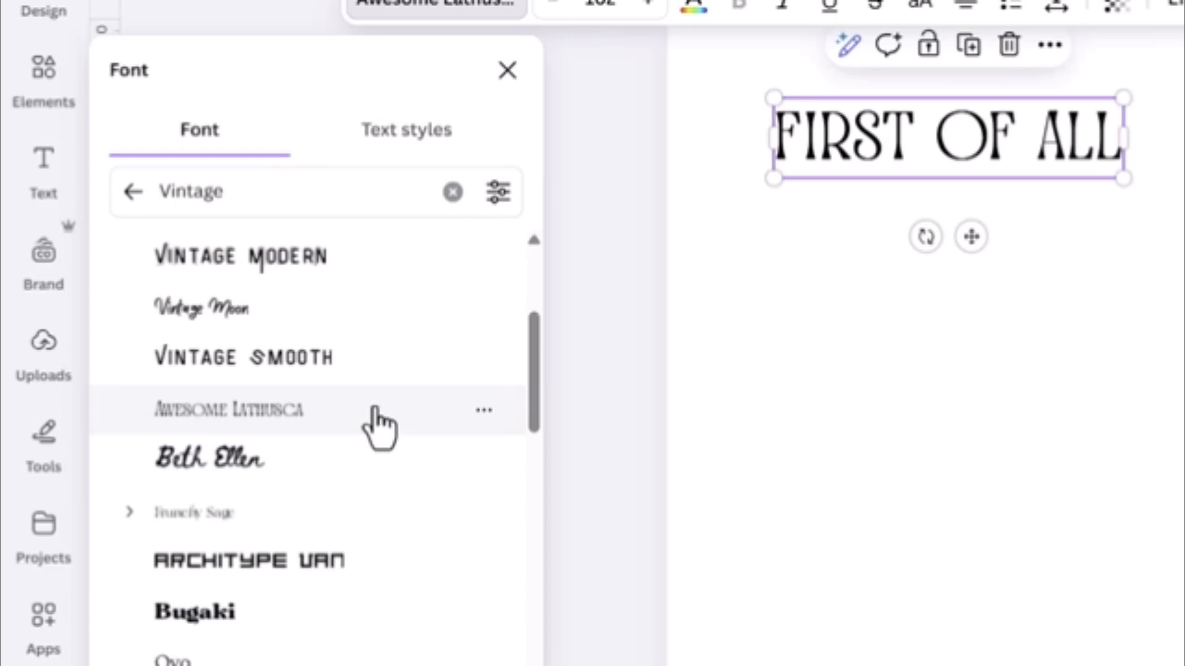
left_click(453, 192)
type("edm")
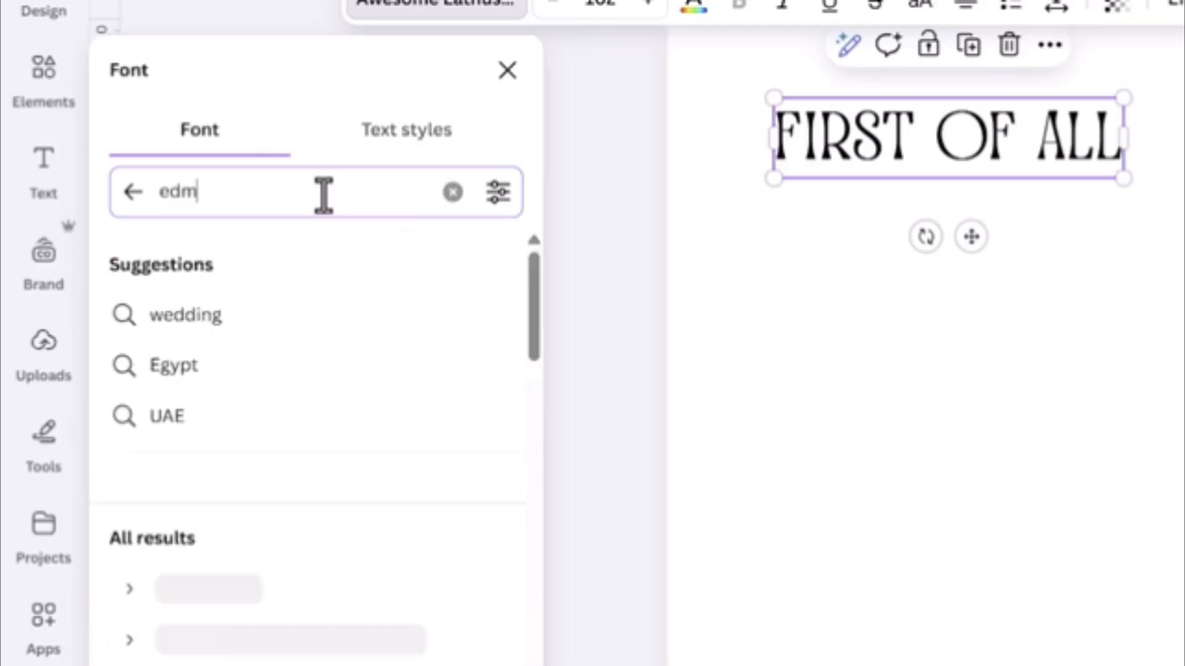
type("und t")
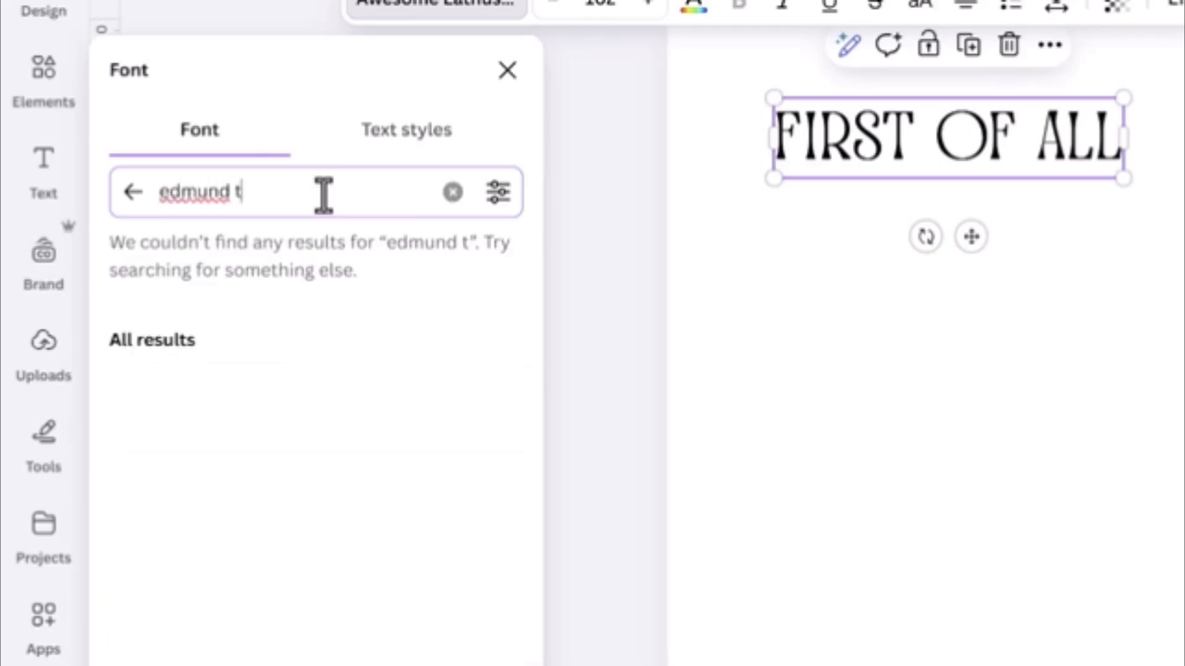
type("exture")
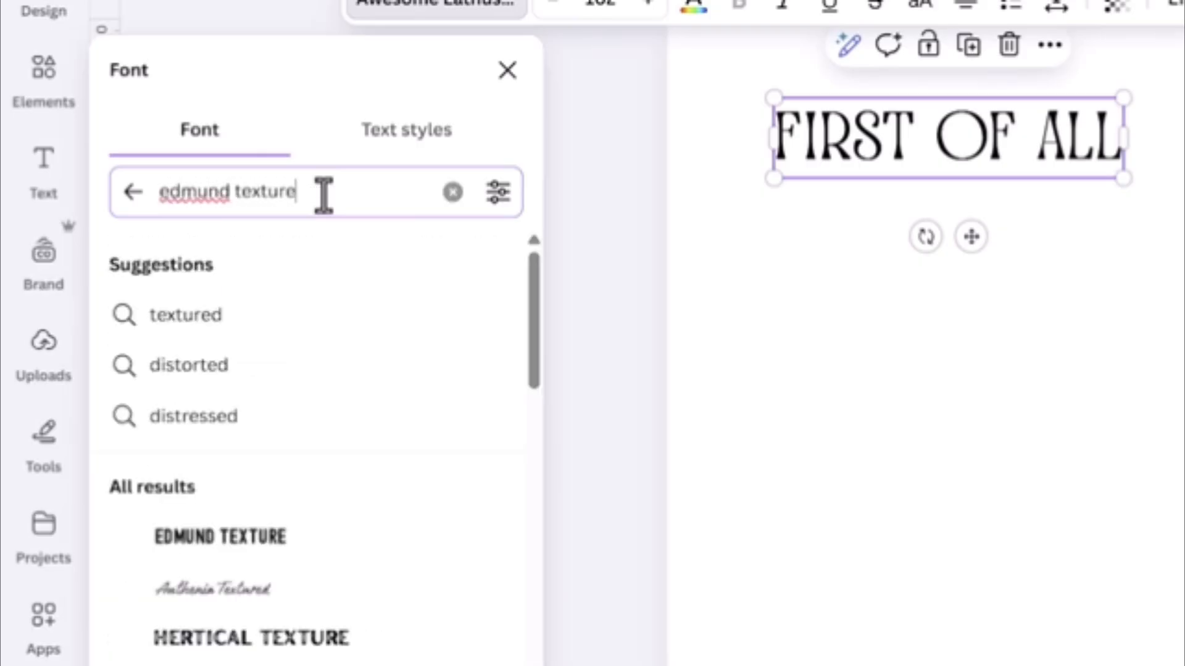
left_click(317, 544)
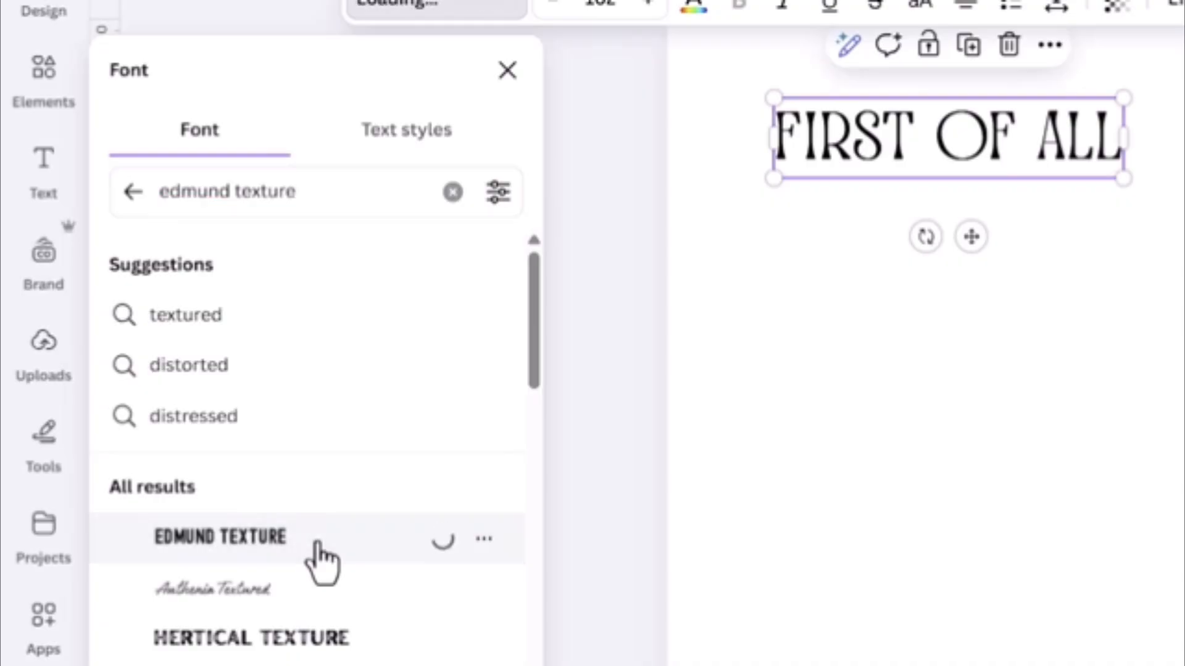
left_click(791, 401)
left_click(894, 140)
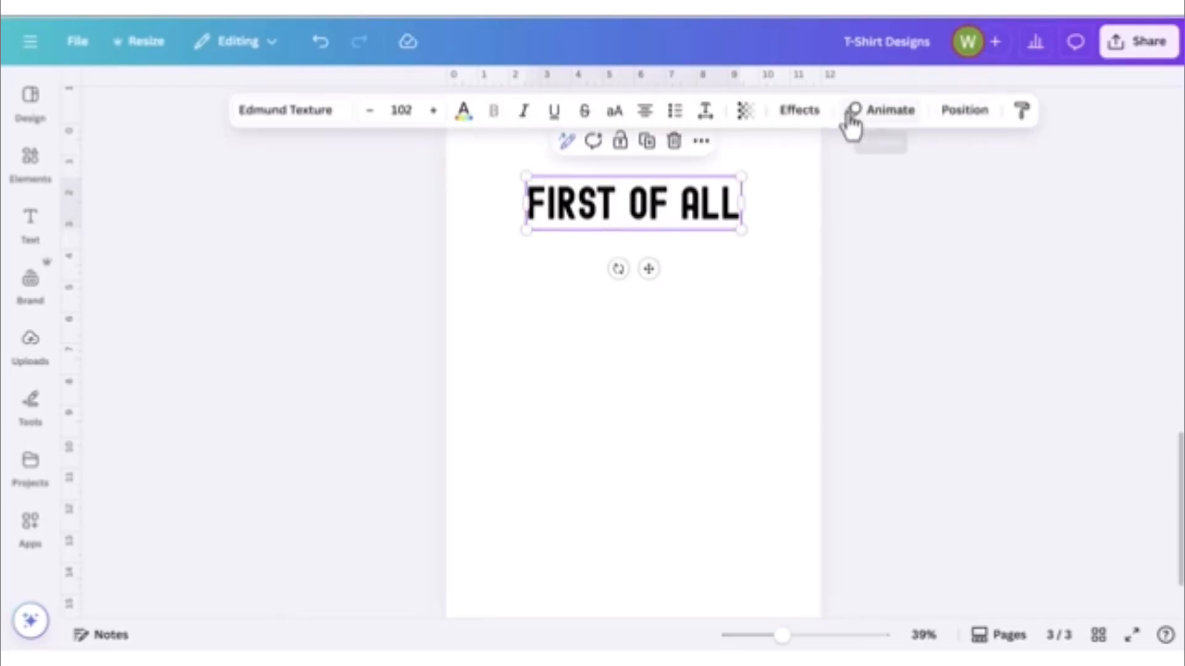
- Try the Lift text effect on "FIRST OF ALL" with an intensity of about 52
left_click(815, 123)
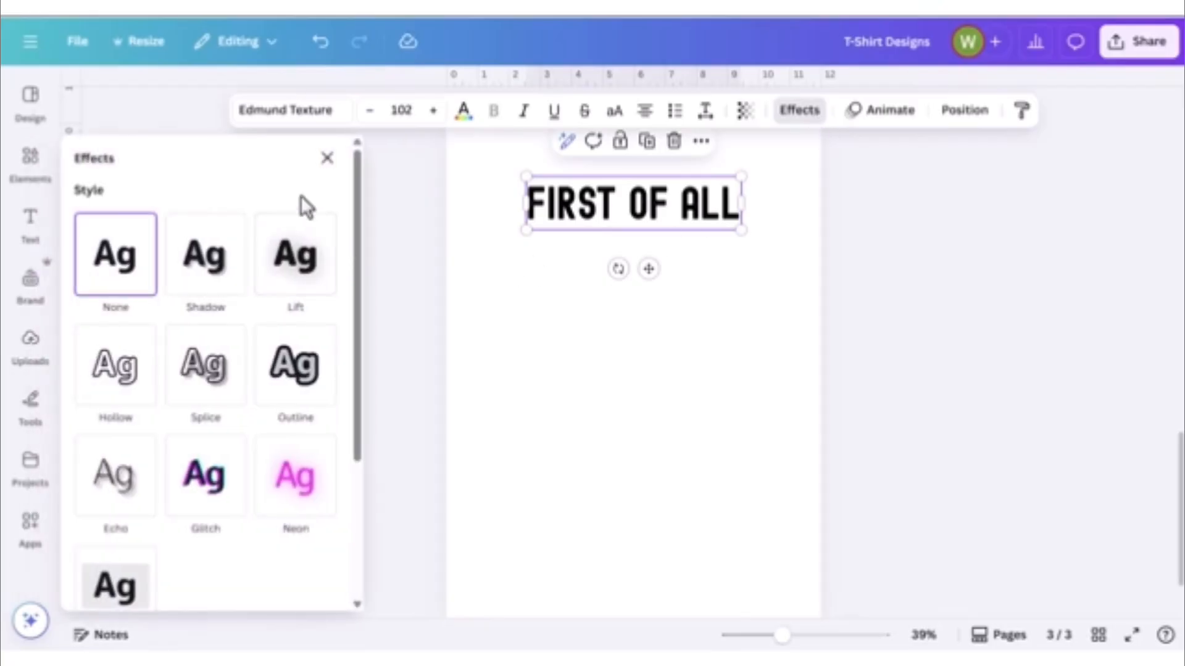
left_click(307, 242)
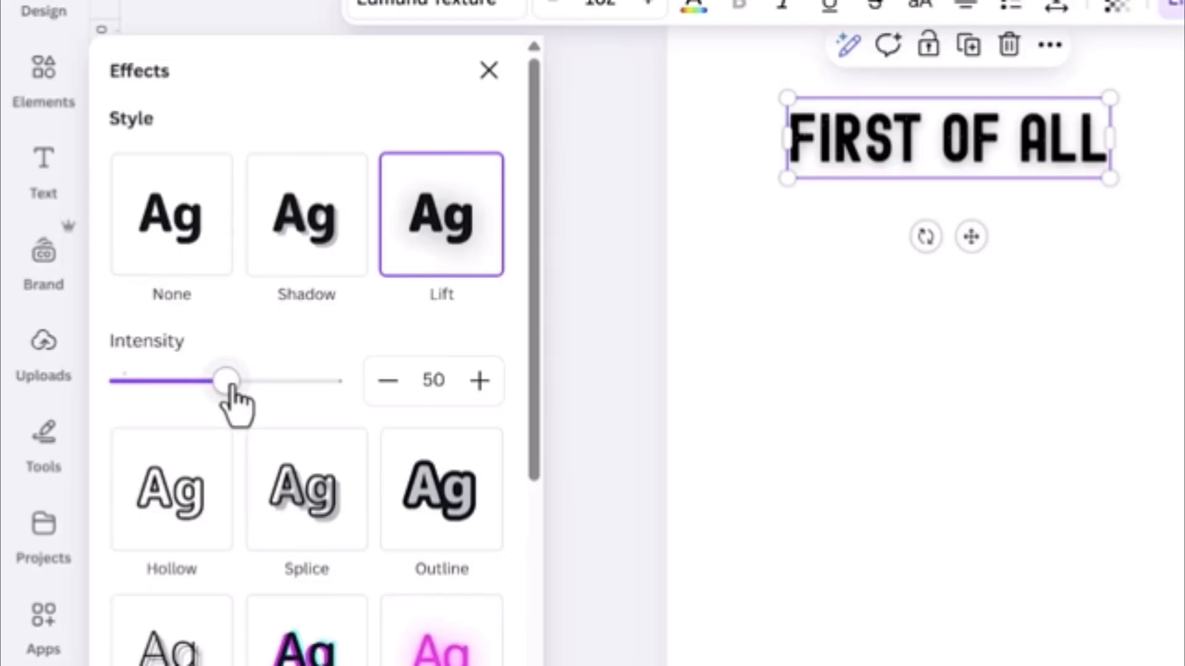
left_click_drag(251, 394, 228, 376)
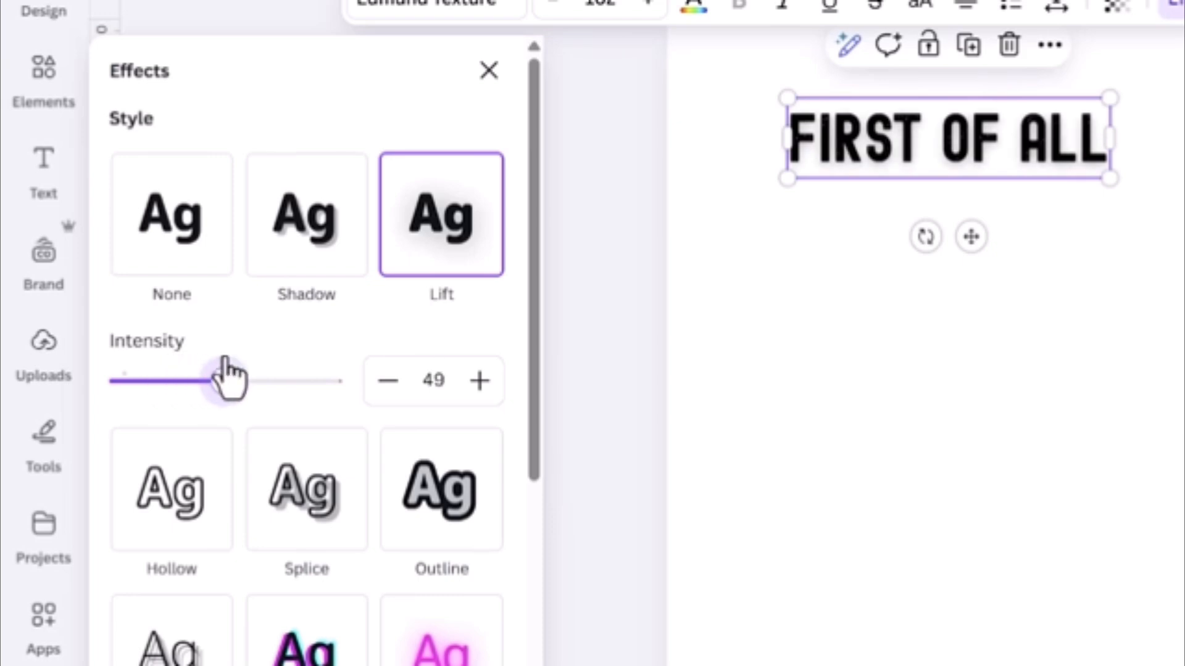
- Try the Echo effect on "FIRST OF ALL" with offsets of 100 and 50 and a direction of -42
scroll(237, 395, "down", 2)
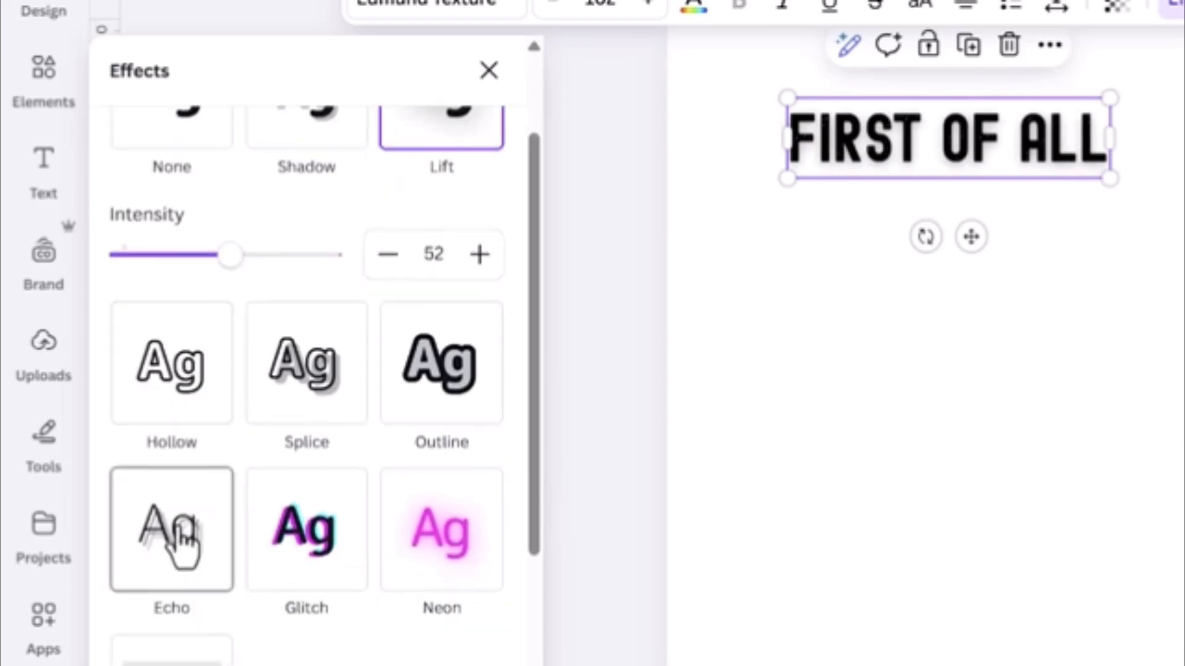
left_click(179, 531)
scroll(247, 370, "down", 2)
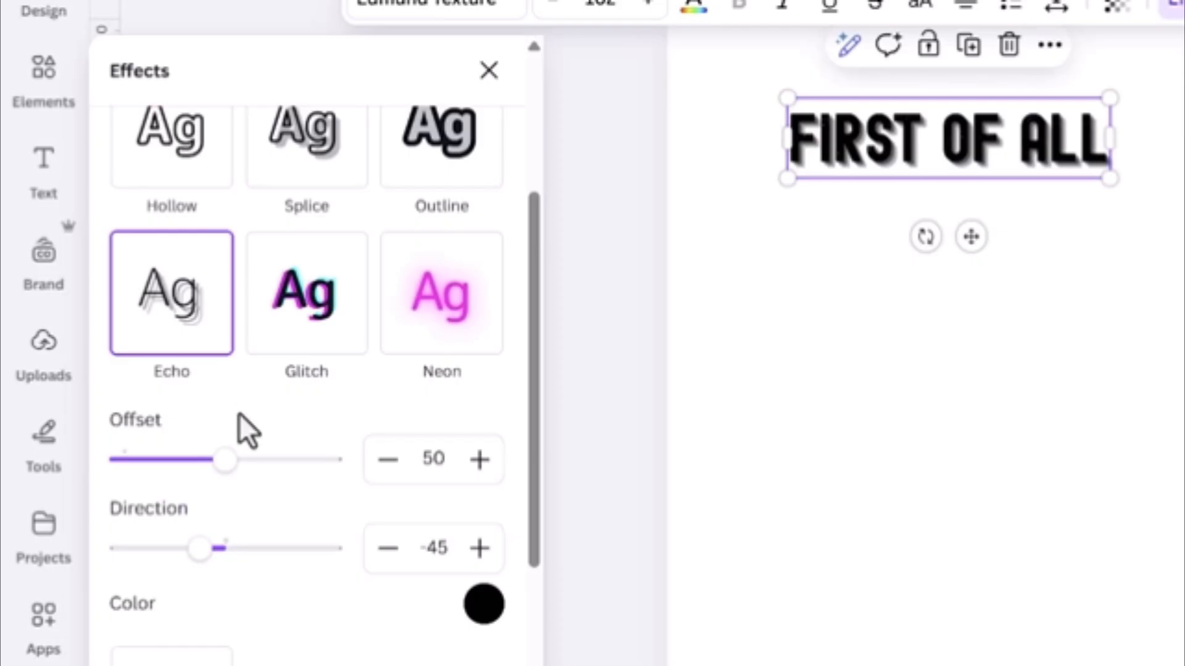
left_click_drag(225, 460, 406, 474)
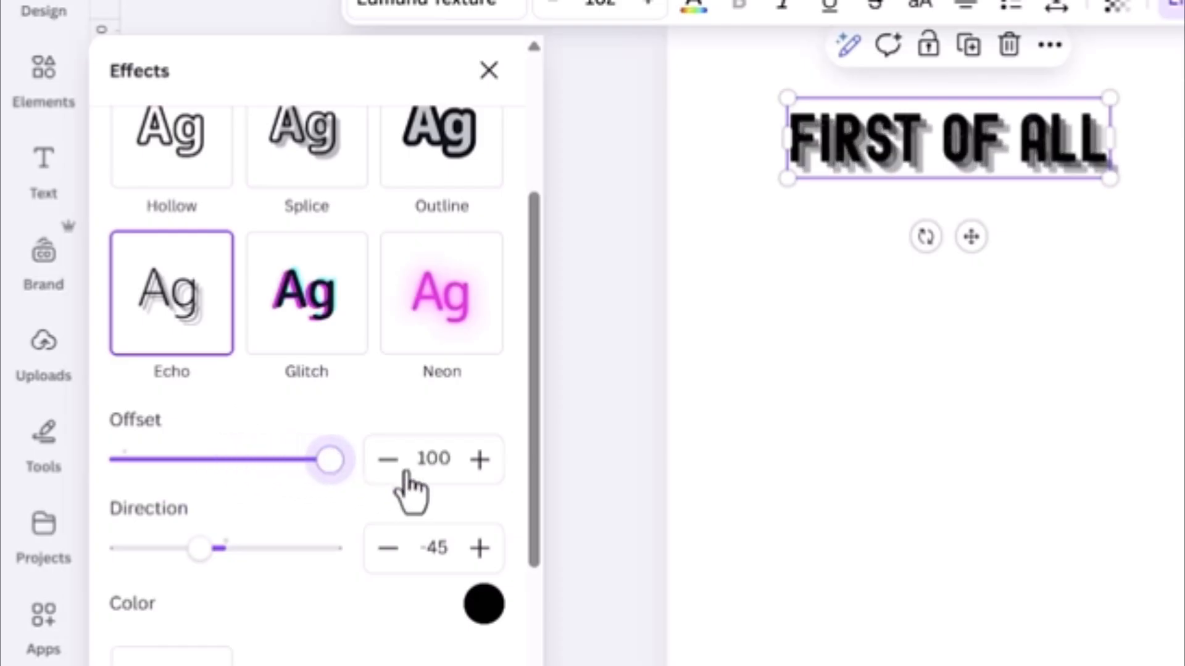
left_click_drag(329, 494, 225, 460)
mouse_move(200, 548)
left_mouse_down()
mouse_move(327, 548)
mouse_move(202, 548)
left_mouse_up()
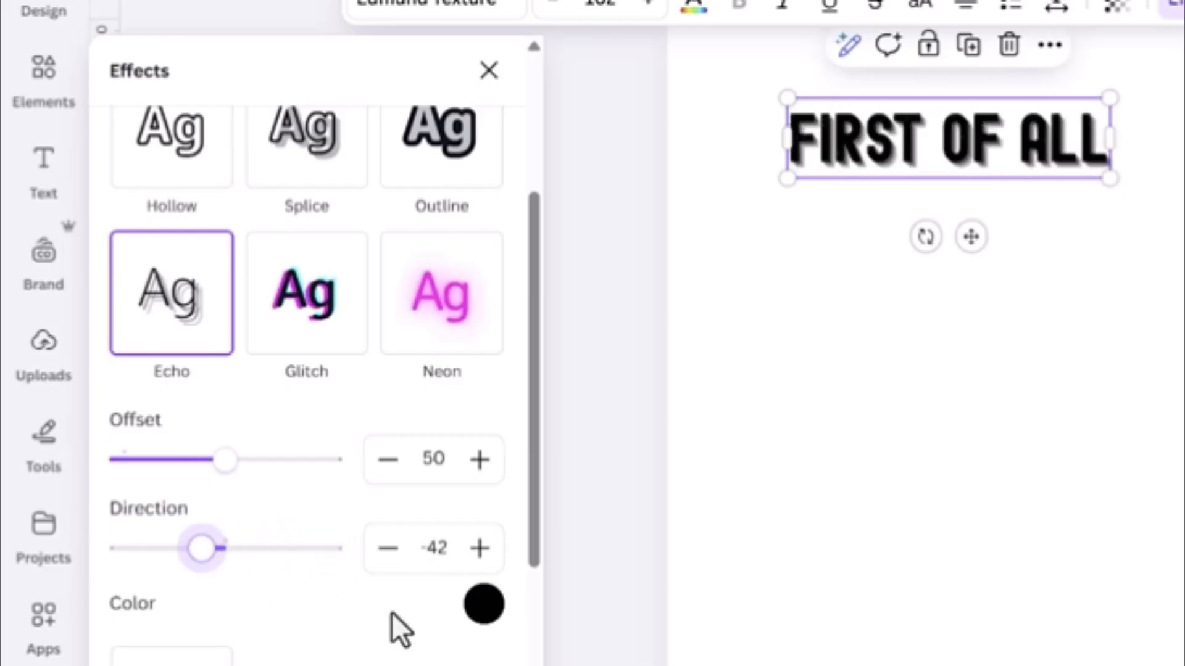
- Try several echo colors on the "FIRST OF ALL" text, from red, coral and pink to lilac, purple and dark blue
left_click(484, 604)
scroll(280, 398, "down", 2)
left_click(135, 430)
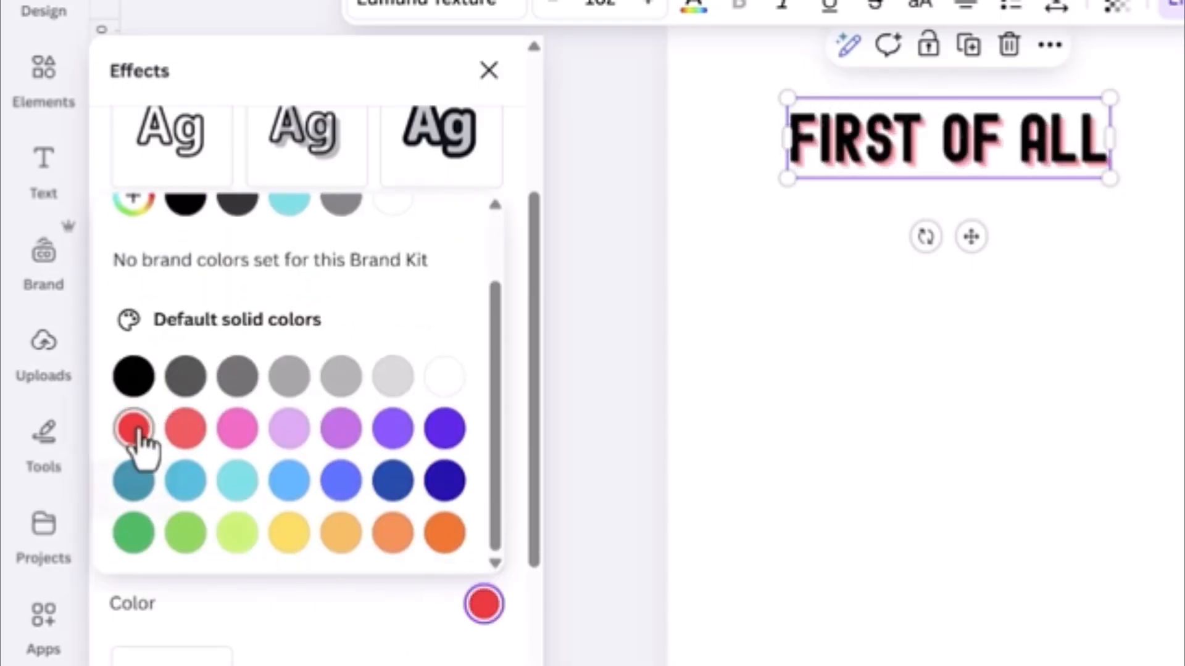
left_click(188, 433)
left_click(245, 432)
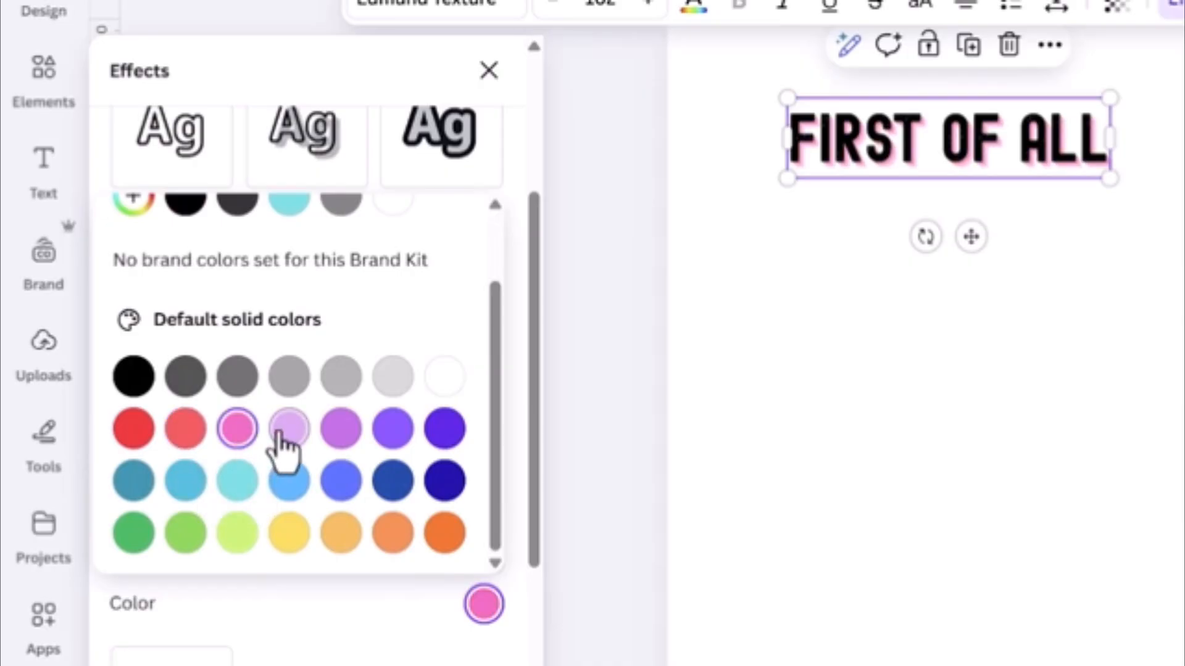
left_click(288, 432)
left_click(339, 432)
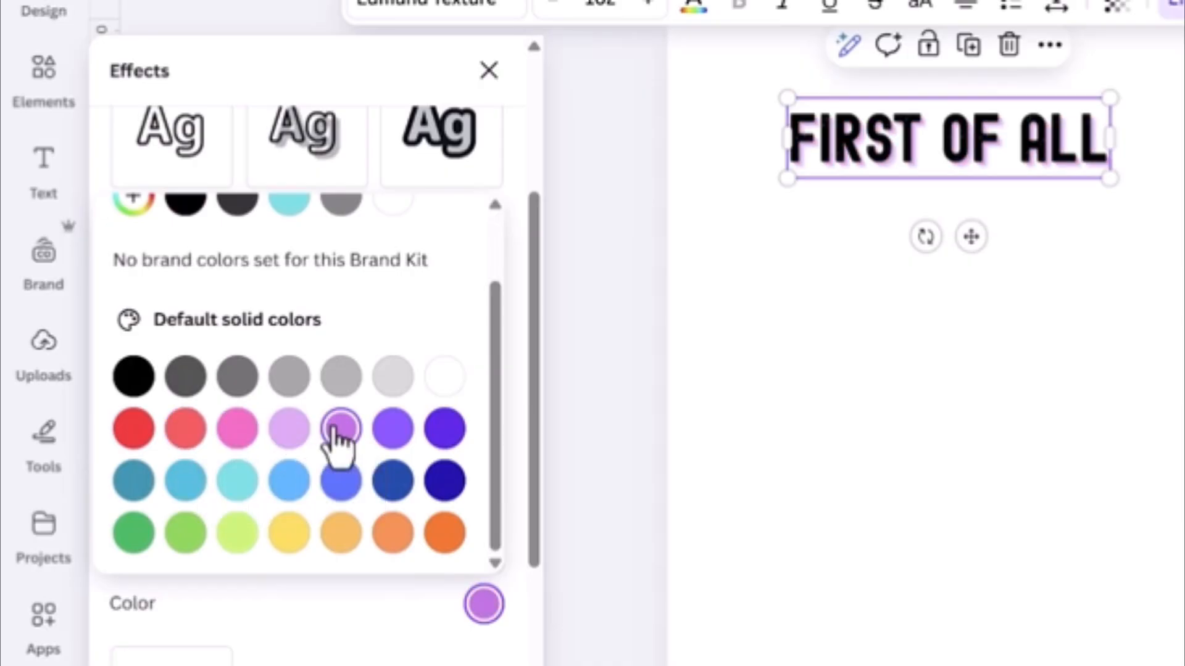
left_click(392, 485)
- Apply the Curve shape to "FIRST OF ALL" and vary the curve amount, including 21, to form an upward arch
scroll(344, 413, "down", 2)
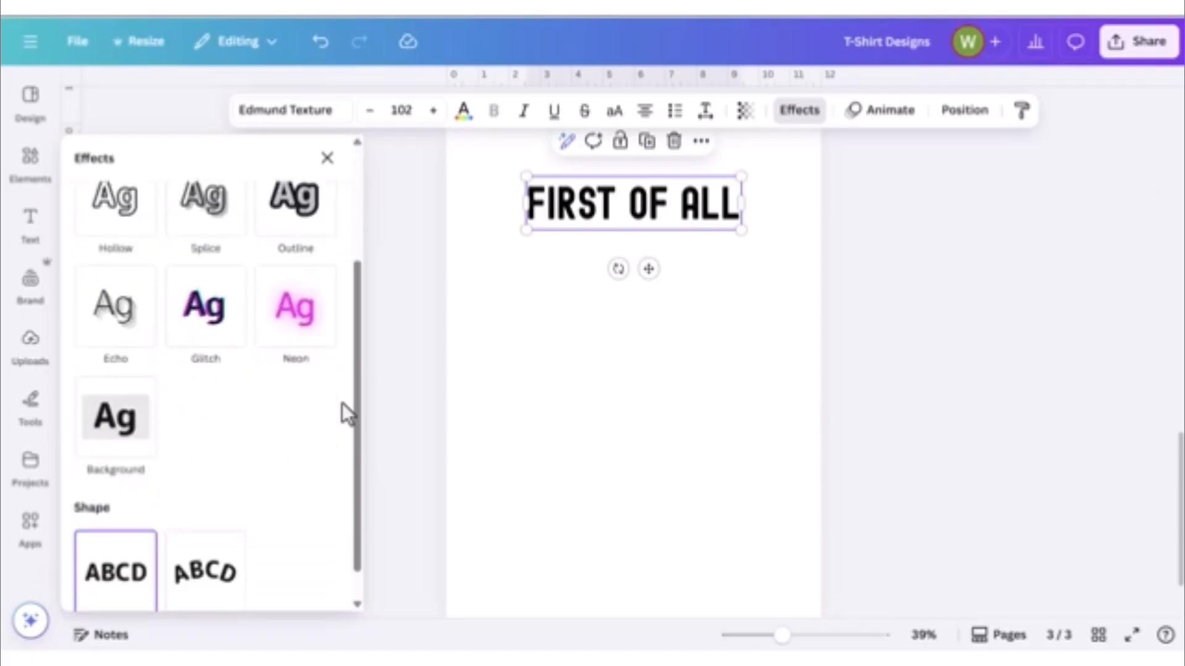
left_click(214, 559)
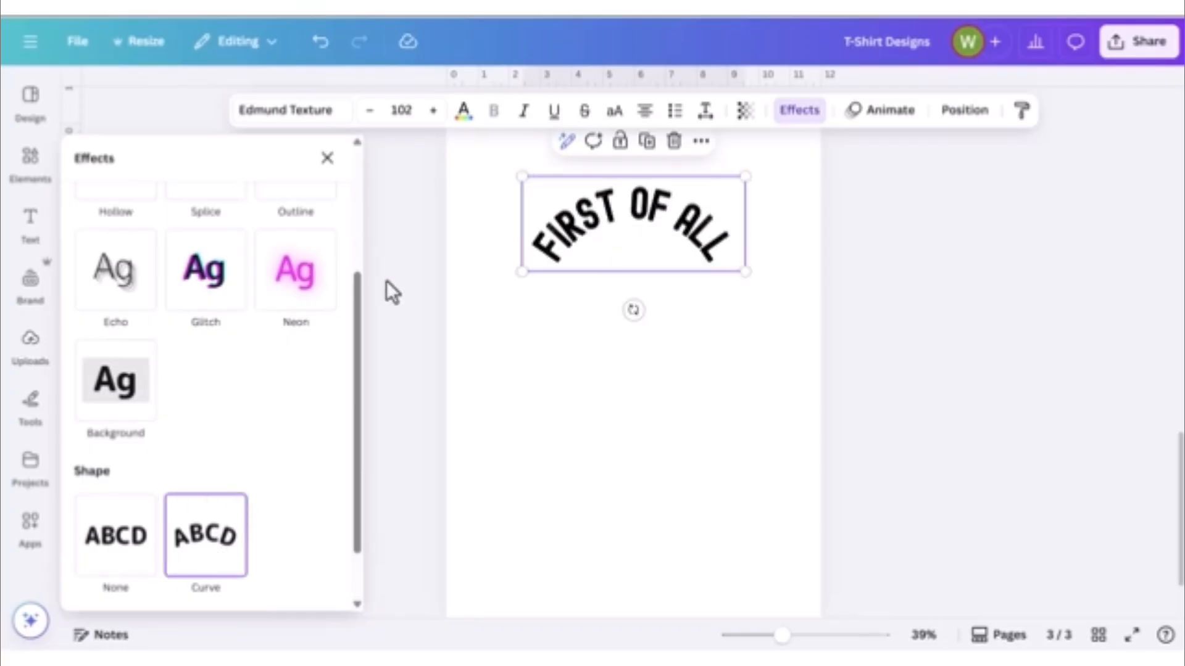
scroll(197, 542, "down", 2)
left_click_drag(190, 573, 120, 571)
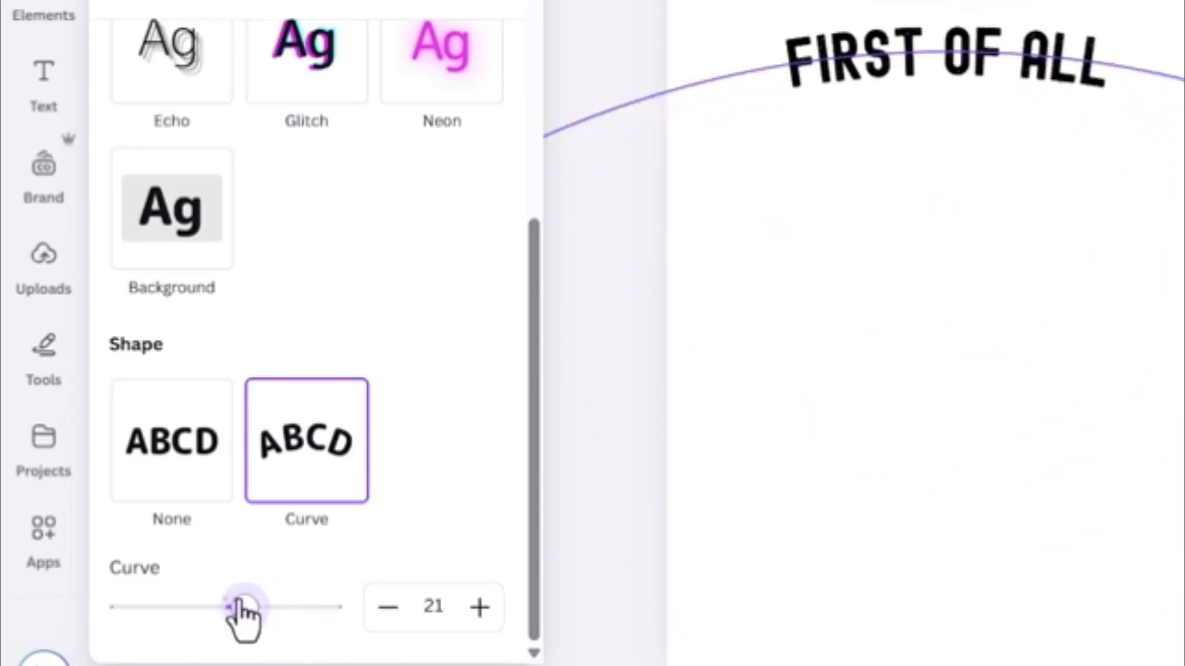
left_click_drag(177, 608, 294, 616)
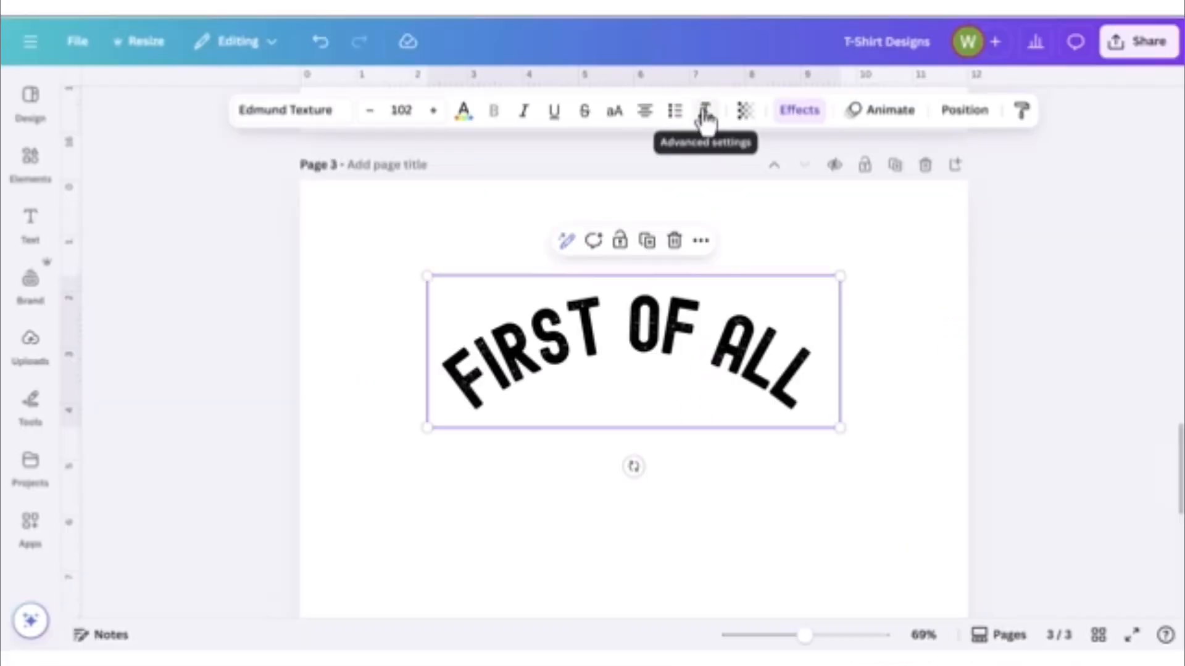
- Try the text spacing settings on "FIRST OF ALL" and tighten the line spacing of the four-line "IF THIS VIDEO HAS HELPED YOU" text
left_click(706, 112)
left_click_drag(641, 179, 645, 217)
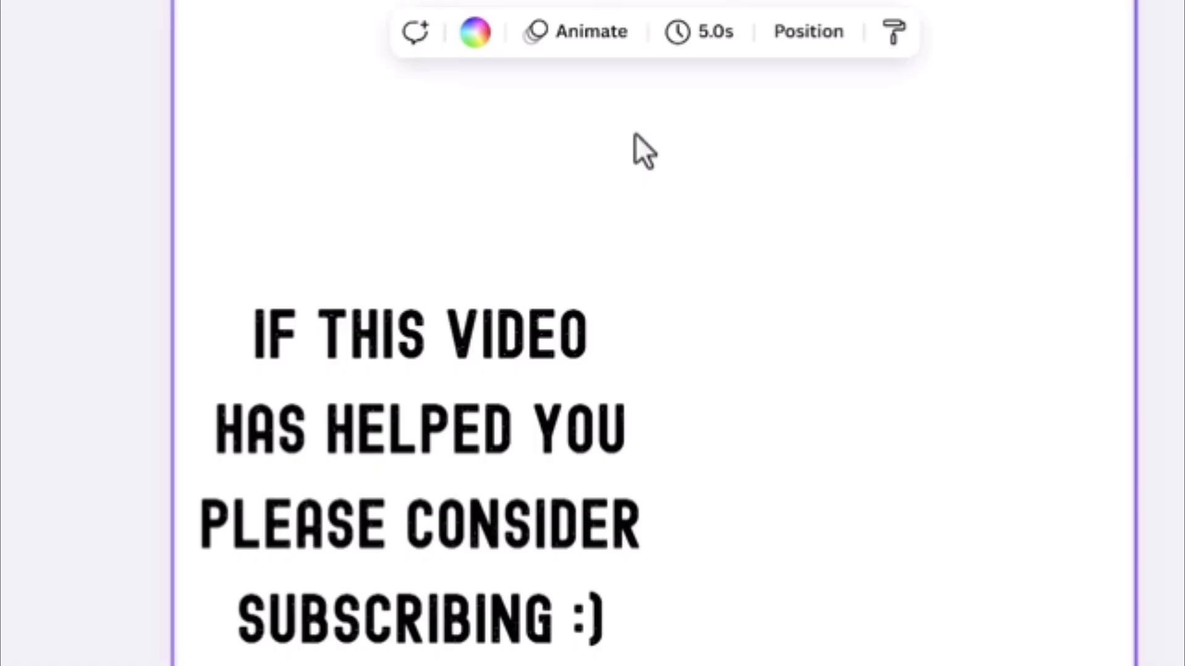
left_click(590, 409)
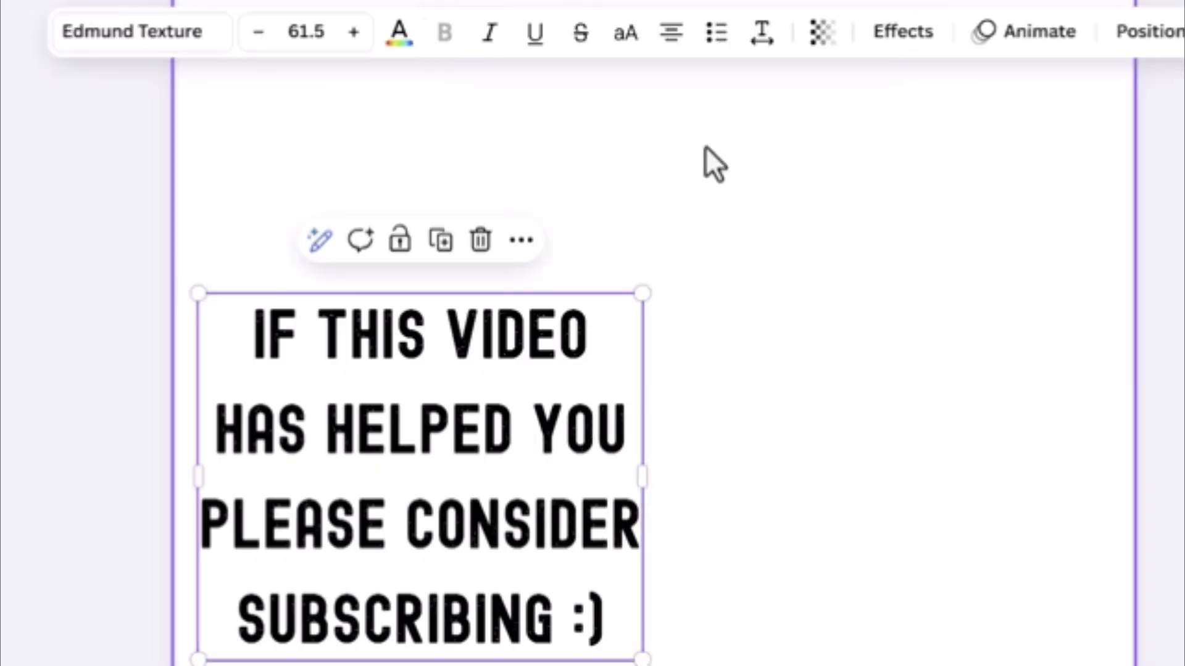
left_click(764, 53)
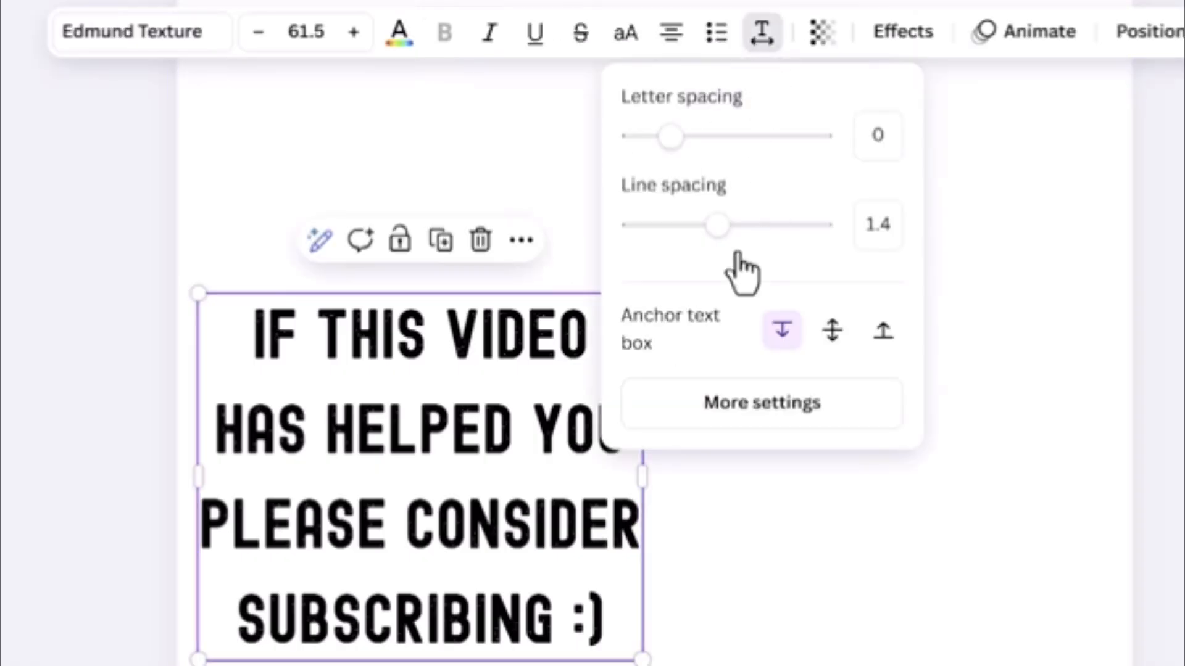
left_click_drag(709, 234, 672, 254)
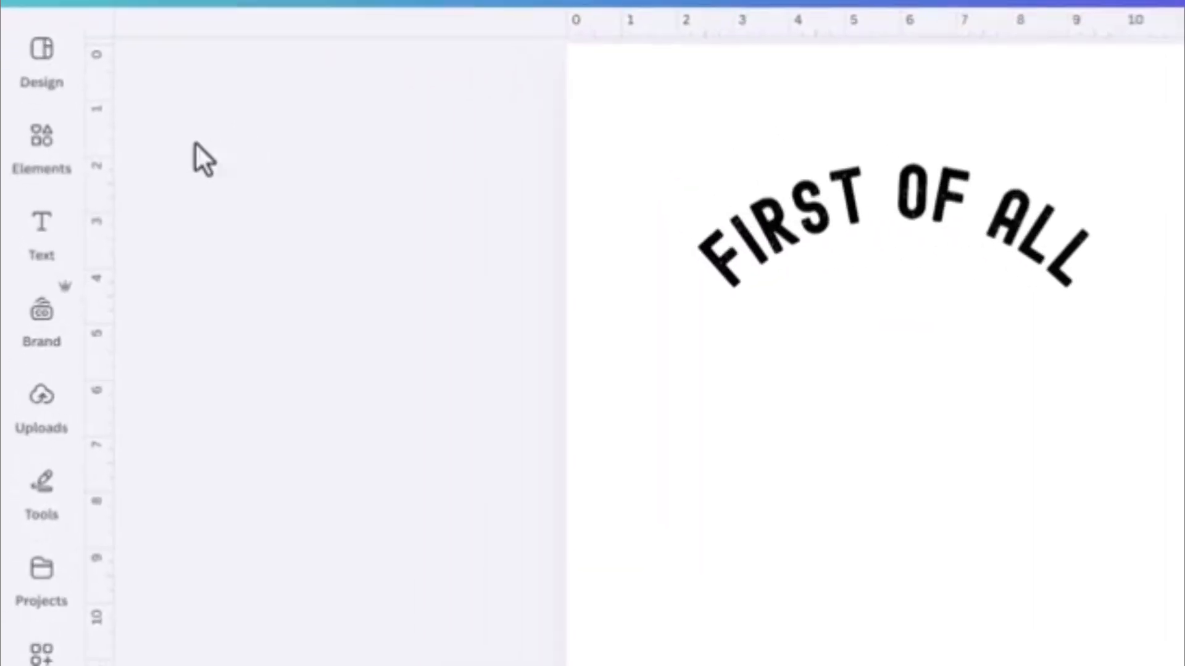
- Search the elements for "retro sunset" and limit the results to graphics
left_click(35, 179)
left_click(180, 100)
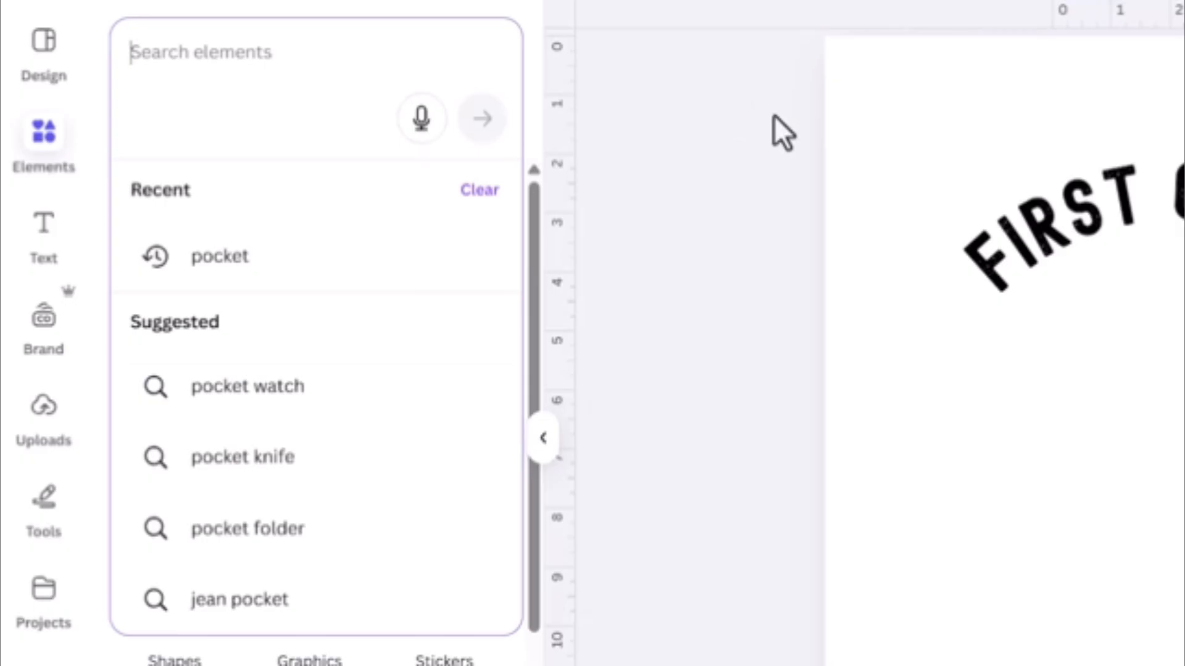
type("retro sunset")
key("Return")
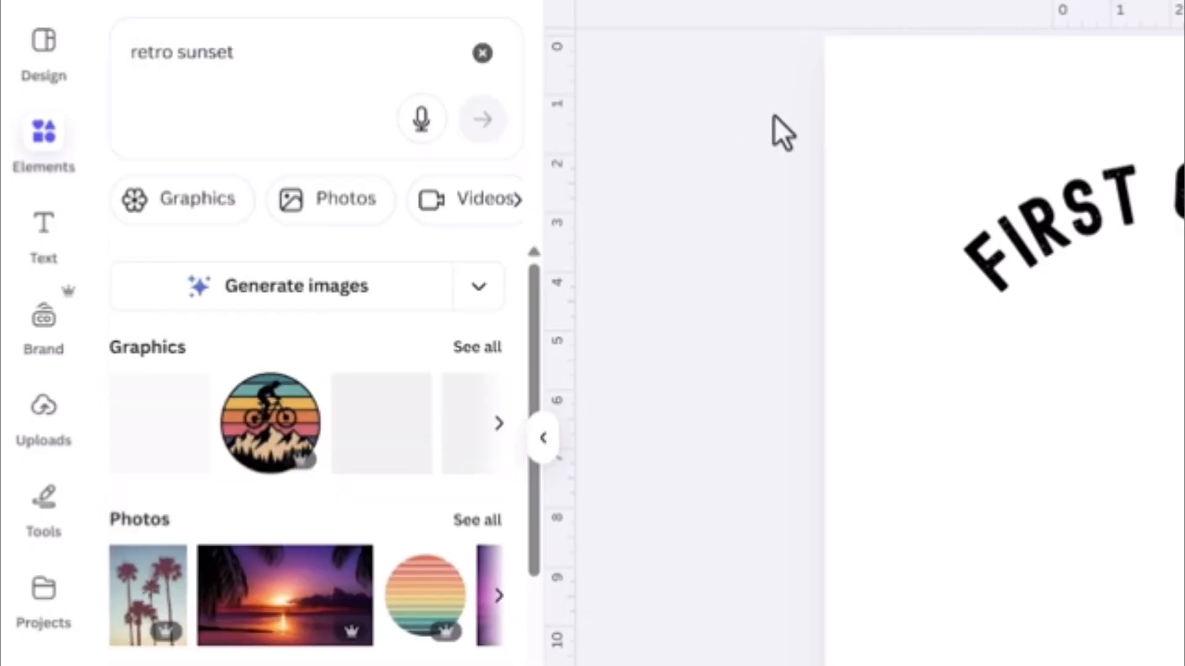
left_click(201, 199)
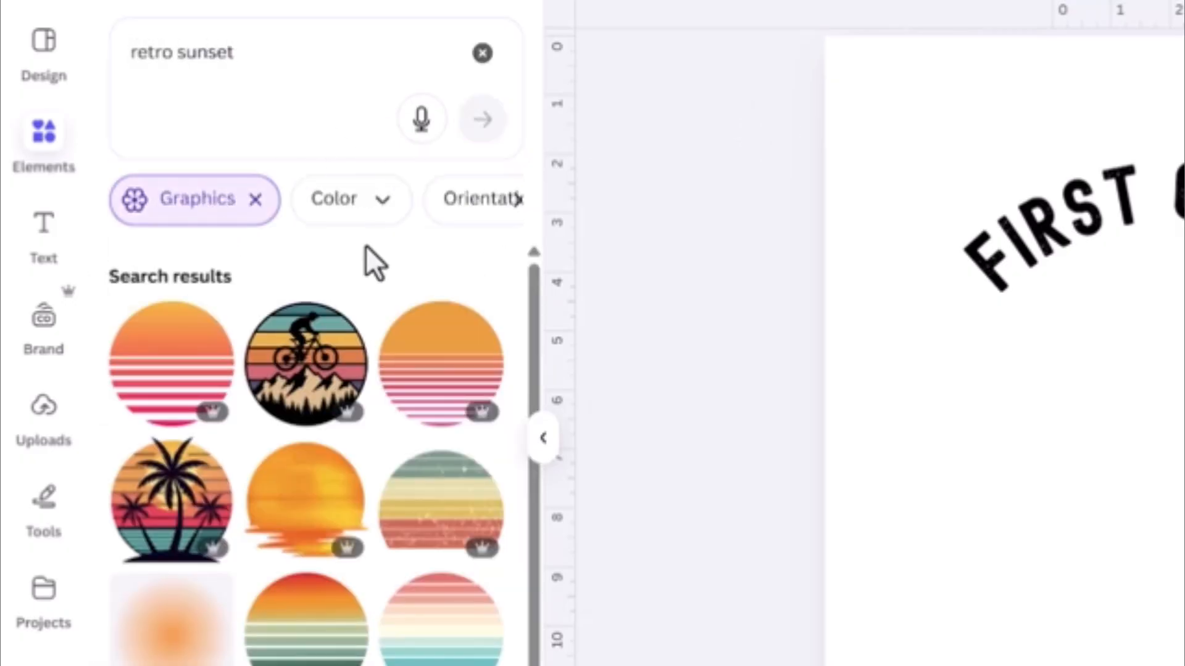
- Add the distressed green, yellow and red striped sunset graphic below the arched text, sized about 9.6 by 6.7
scroll(372, 262, "down", 2)
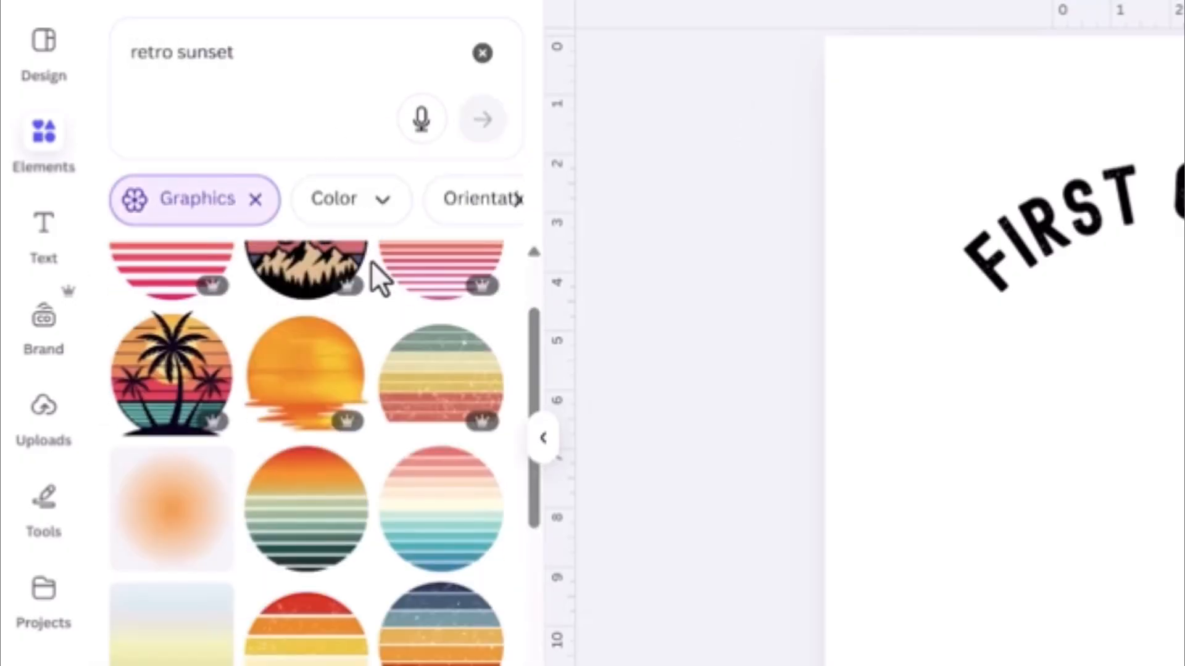
left_click(421, 408)
left_click(682, 560)
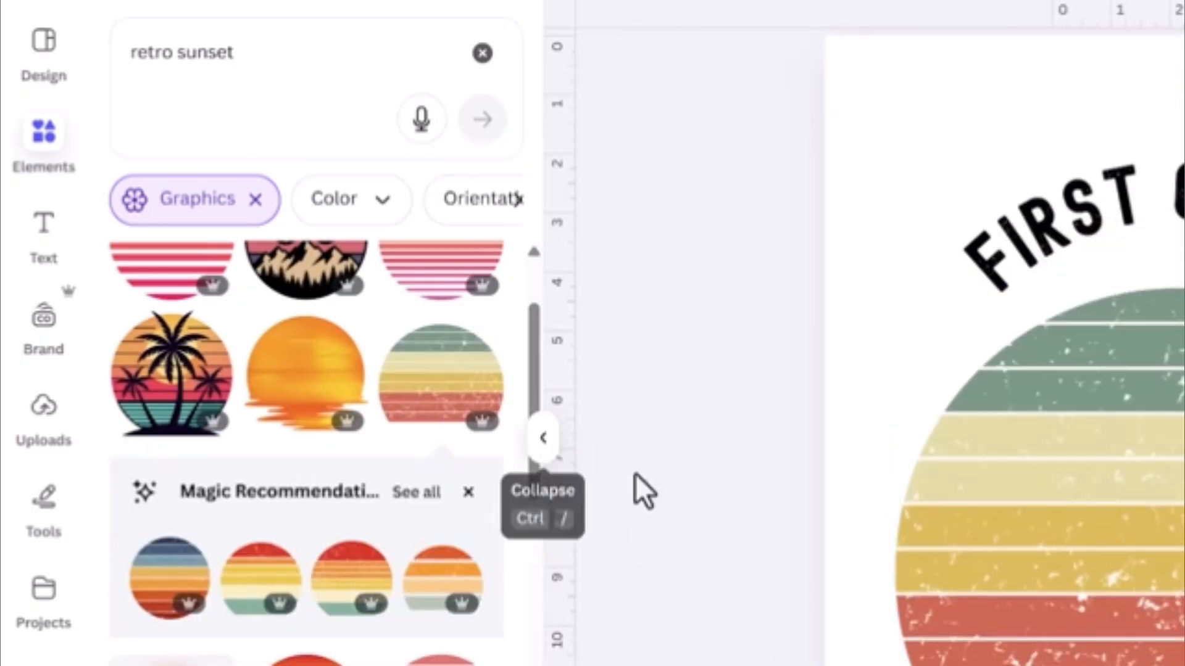
left_click(1074, 642)
left_click_drag(789, 556, 796, 526)
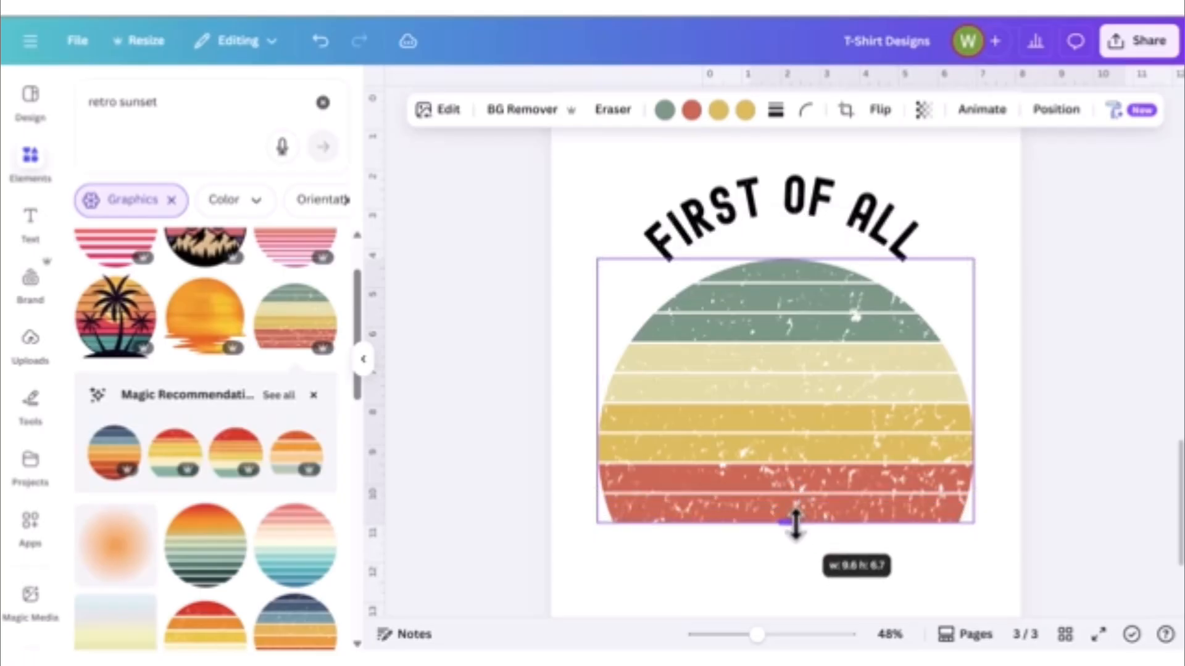
left_click_drag(796, 526, 796, 525)
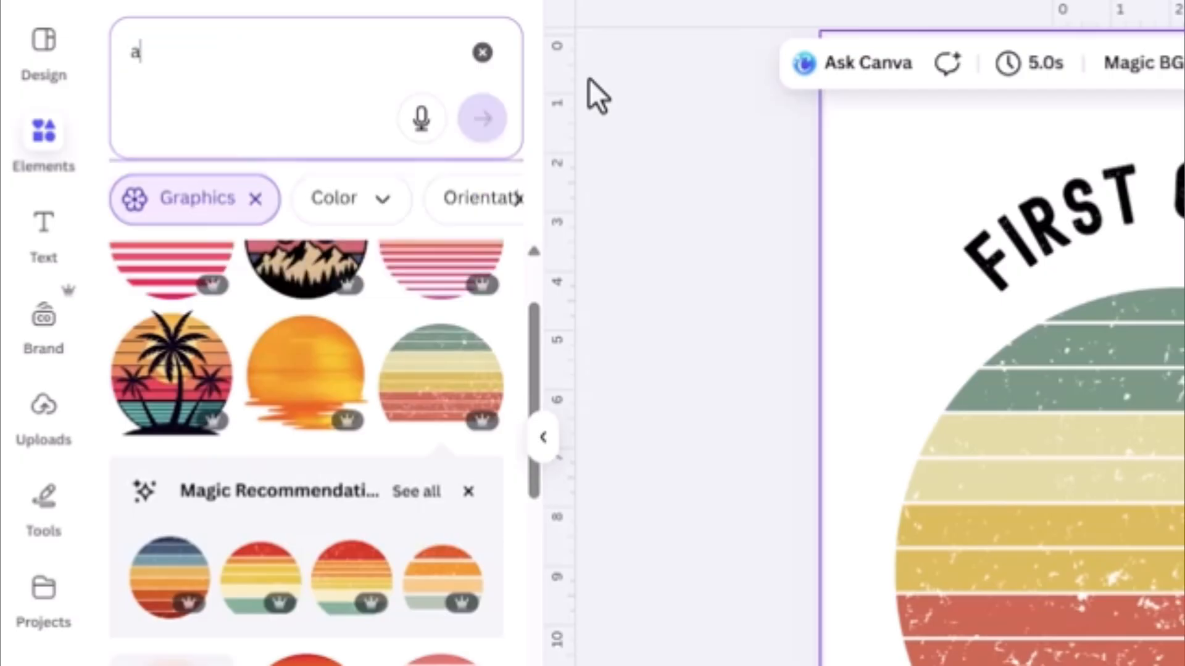
- Search the graphics for "angry cat" and add the black hissing cat with the raised tail
type("ngry cat")
key("Return")
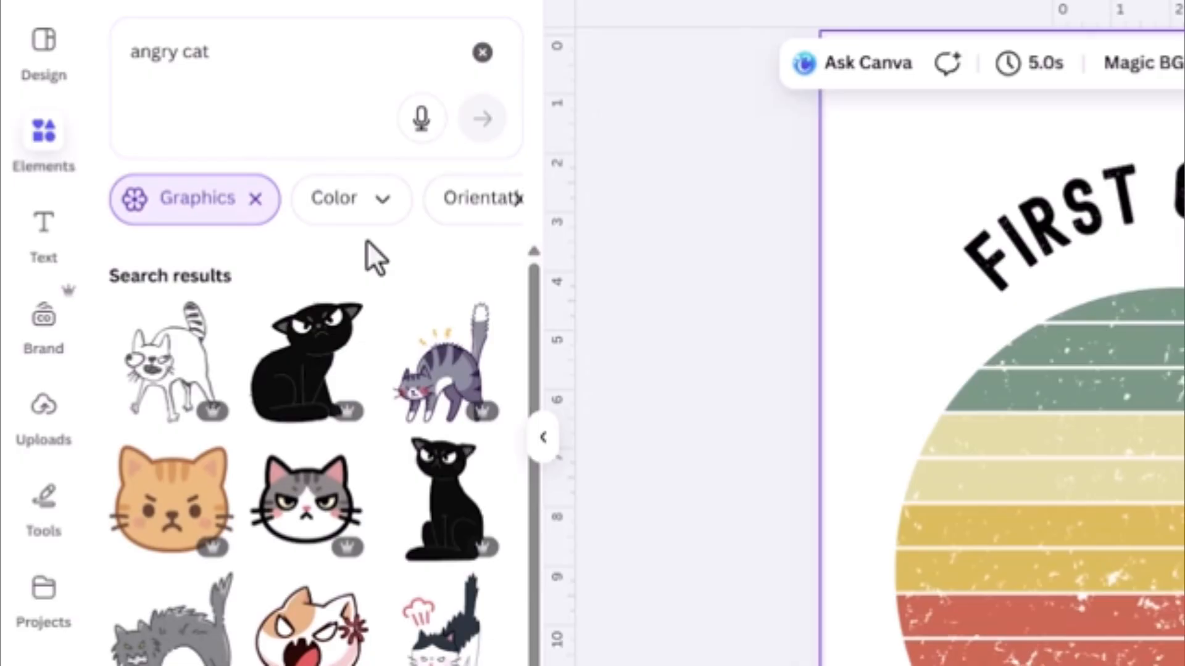
scroll(371, 288, "down", 4)
scroll(369, 324, "down", 4)
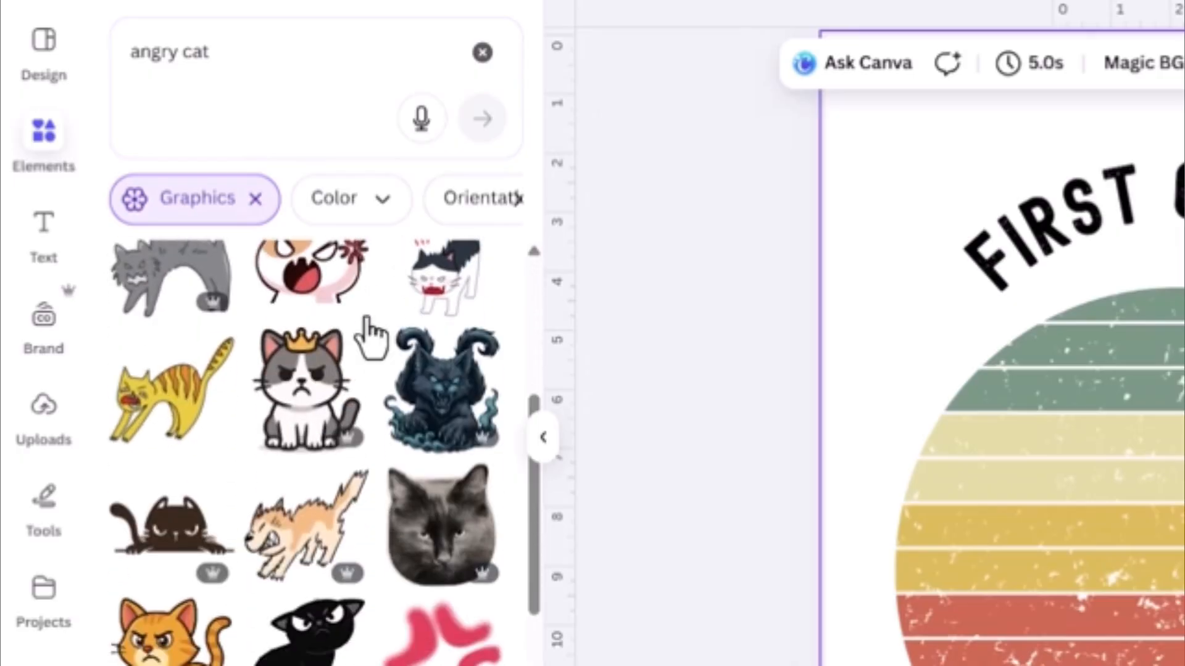
scroll(372, 333, "down", 5)
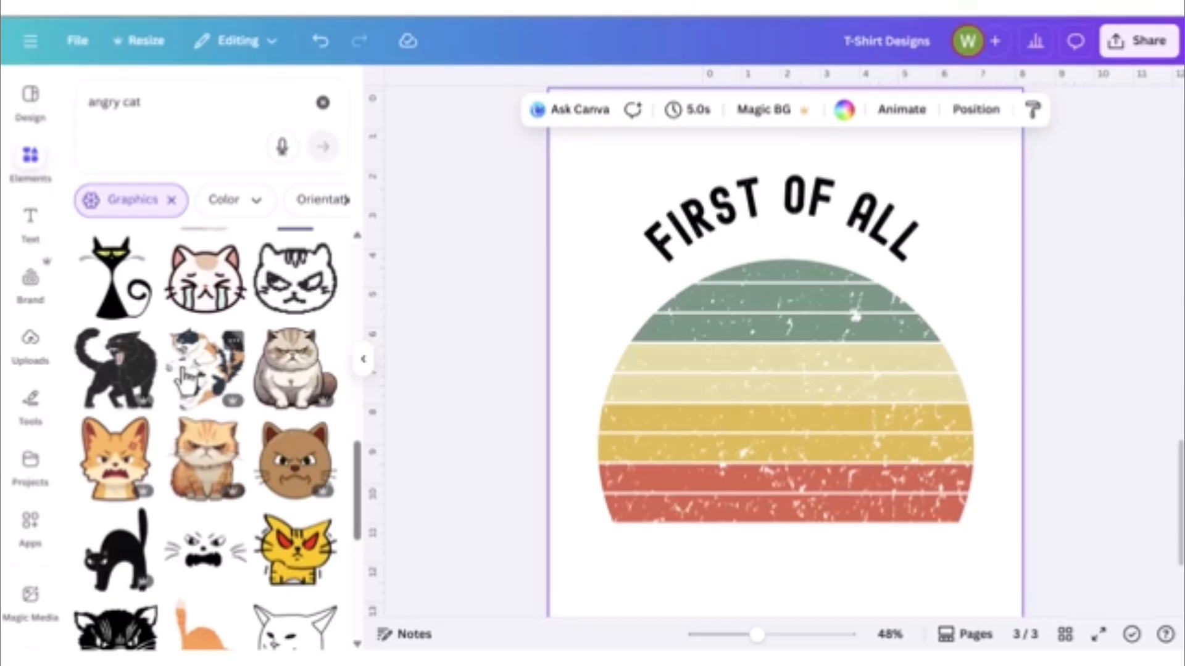
left_click(113, 390)
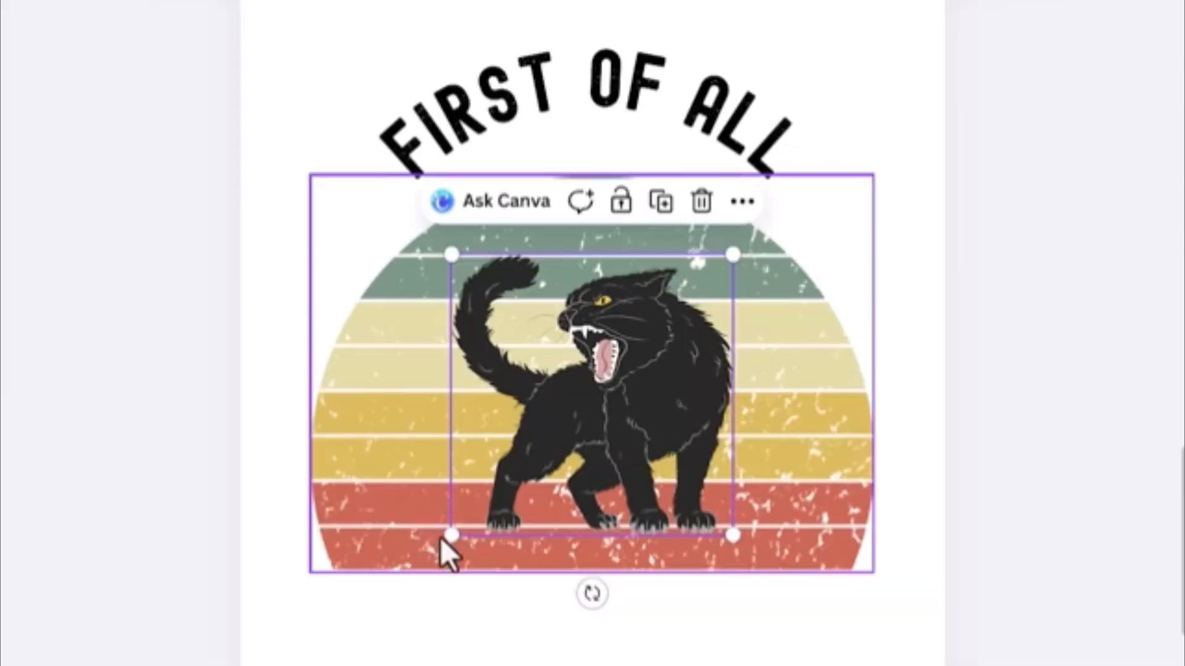
- Enlarge the black cat graphic and position it in the middle of the striped sunset with its paws at the sunset's lower edge
left_click_drag(450, 535, 400, 568)
left_click_drag(379, 570, 375, 567)
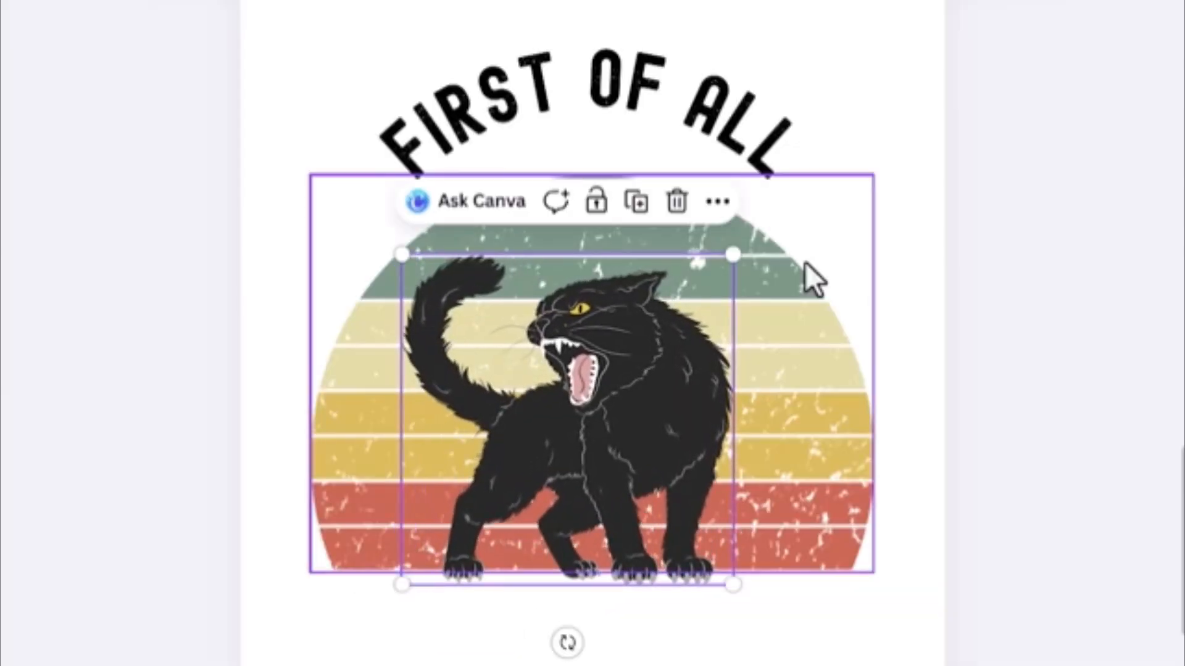
left_click_drag(742, 257, 791, 244)
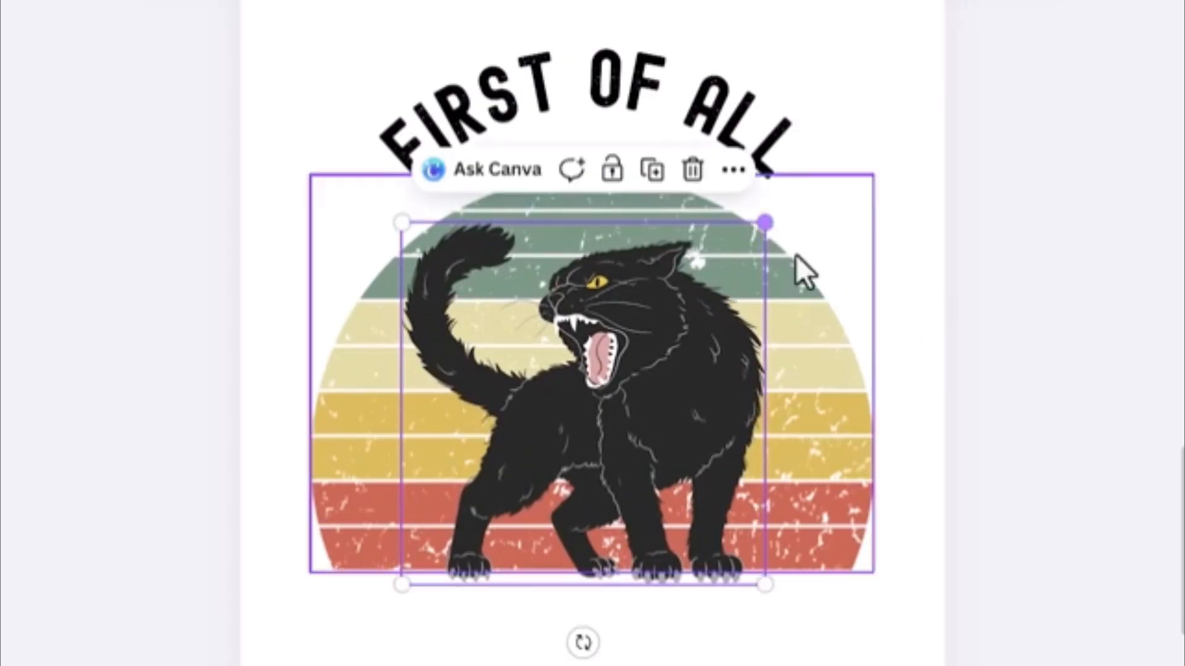
left_click_drag(679, 361, 684, 359)
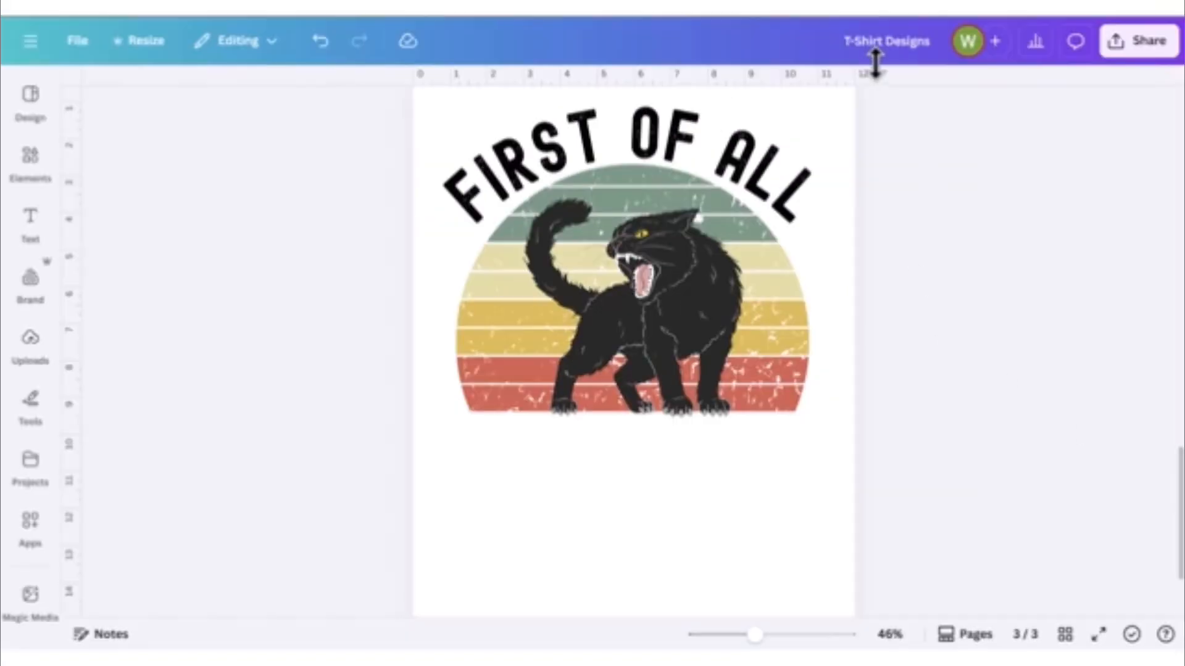
- Duplicate the arched "FIRST OF ALL" text and place the copy below the sunset graphic
left_click(646, 138)
right_click(647, 139)
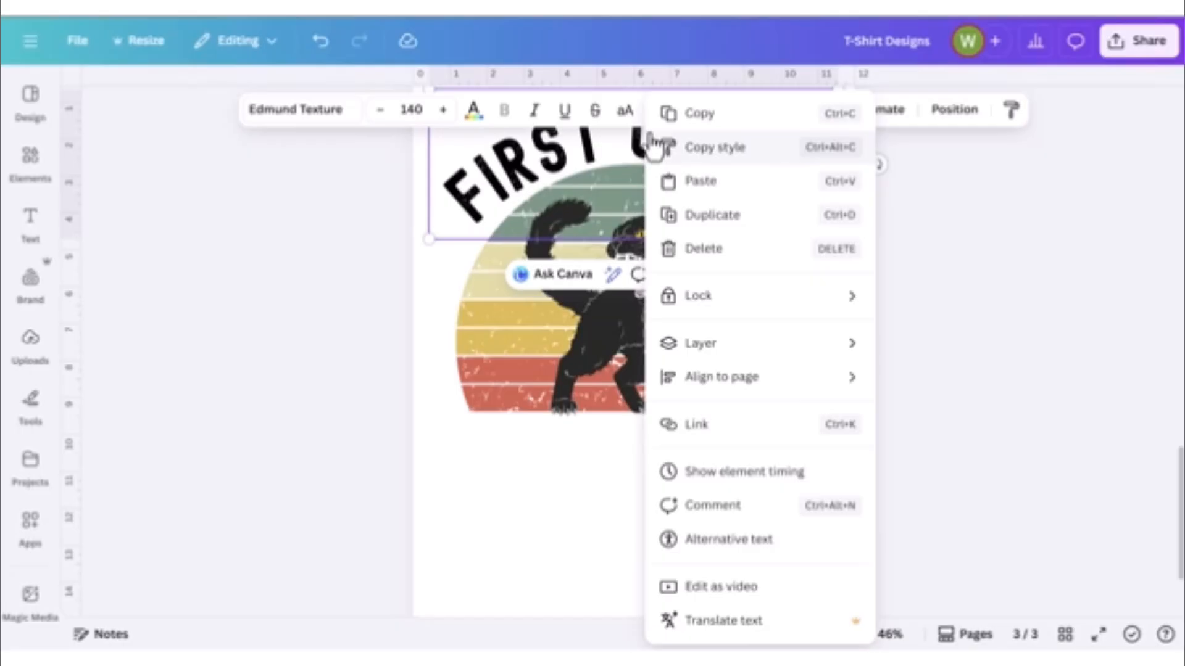
left_click(787, 226)
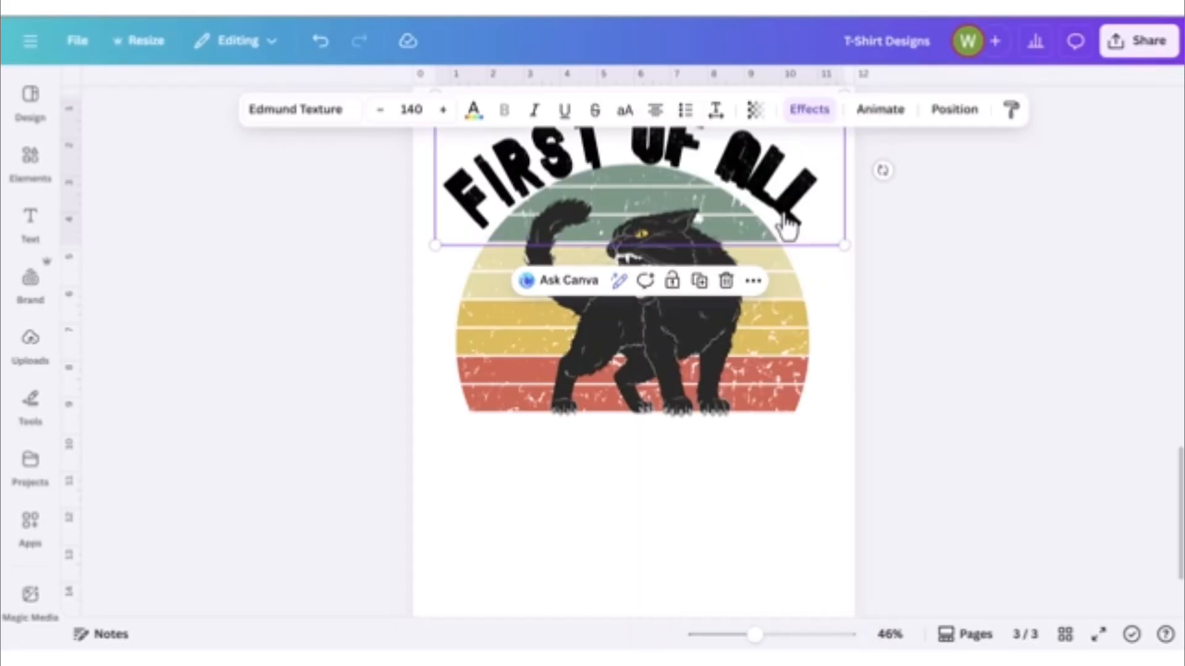
left_click_drag(709, 167, 700, 489)
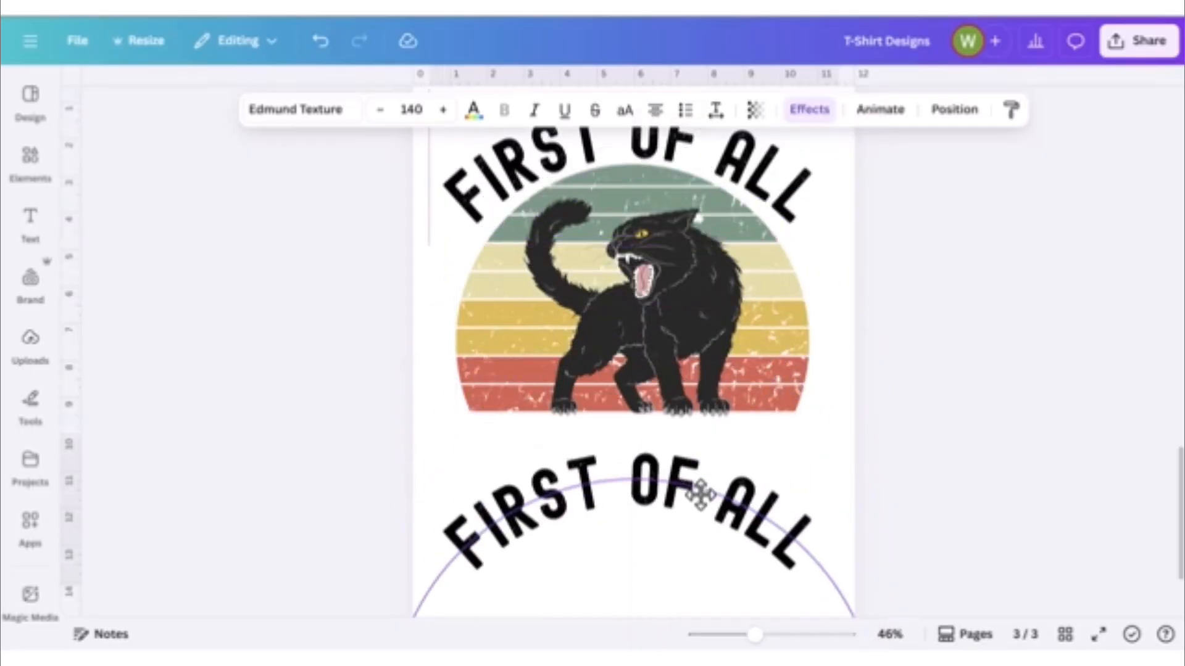
- Straighten the copied "FIRST OF ALL" text by setting its shape effect to None
left_click(809, 109)
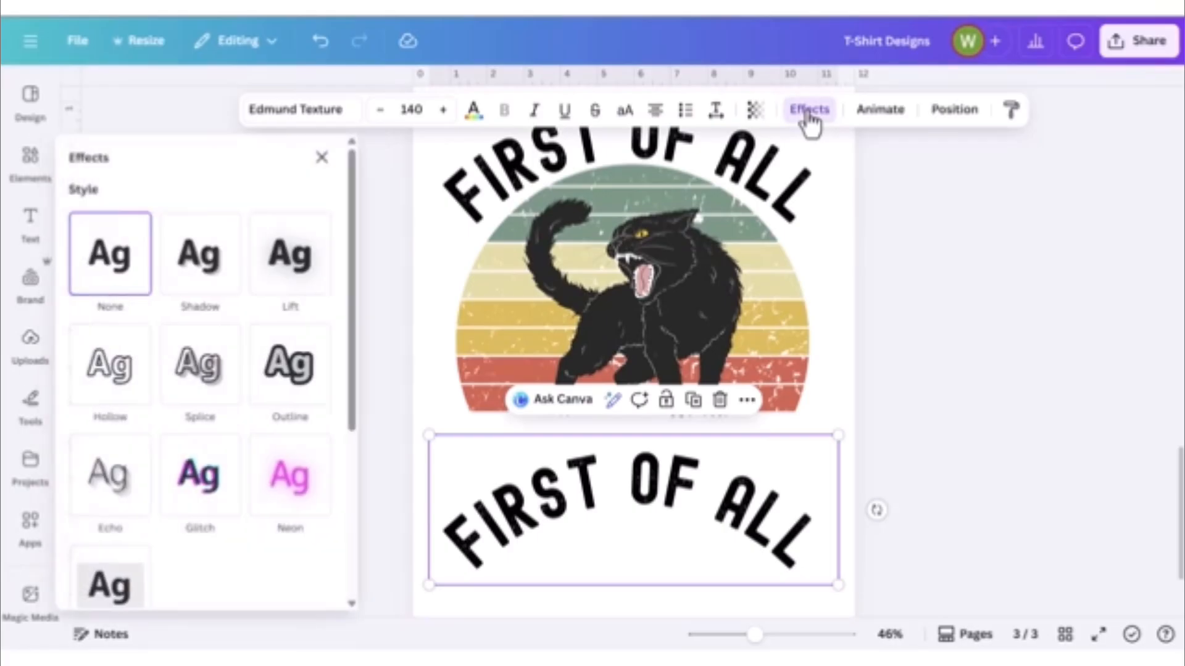
scroll(302, 357, "down", 2)
scroll(301, 357, "down", 3)
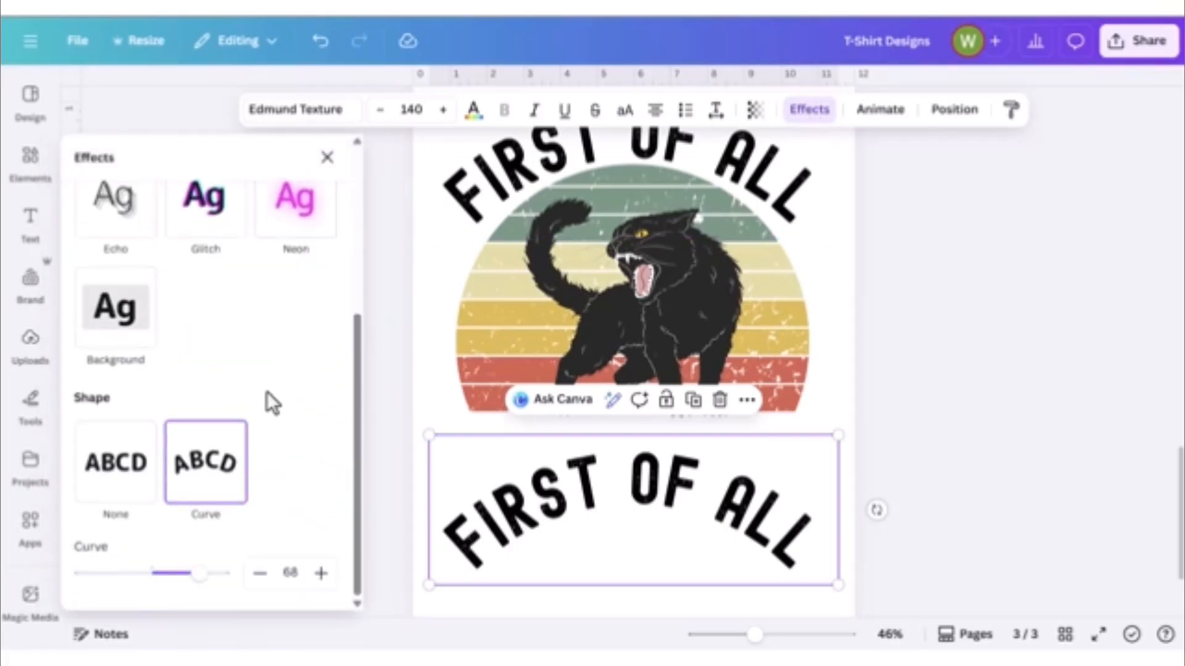
left_click(127, 497)
- Replace the straight copy's wording with "I AM A DELIGHT" and widen its text box so it fits on one line
left_click(647, 488)
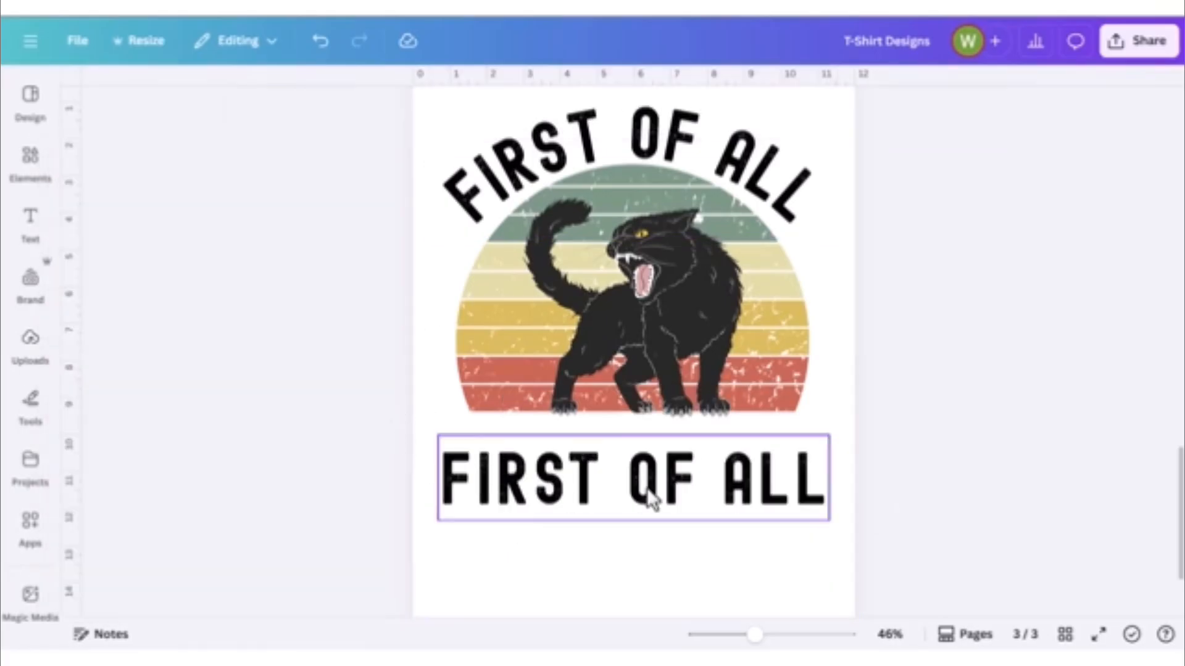
double_click(646, 478)
type("I AM A DELIGHT")
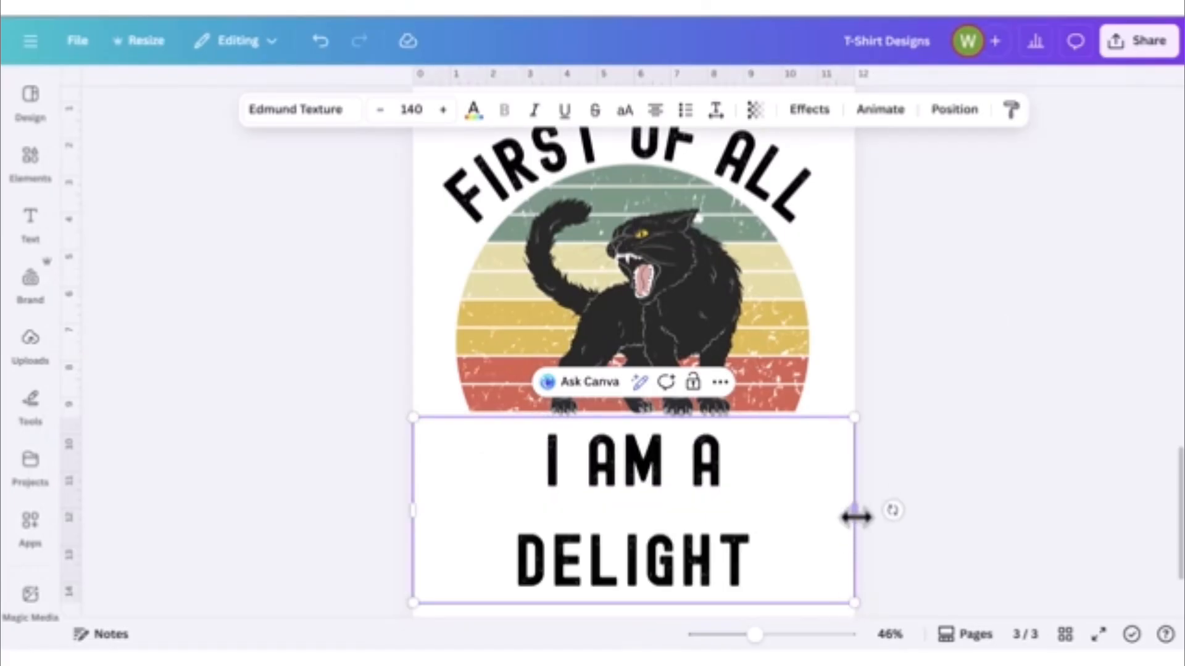
left_click_drag(856, 517, 868, 518)
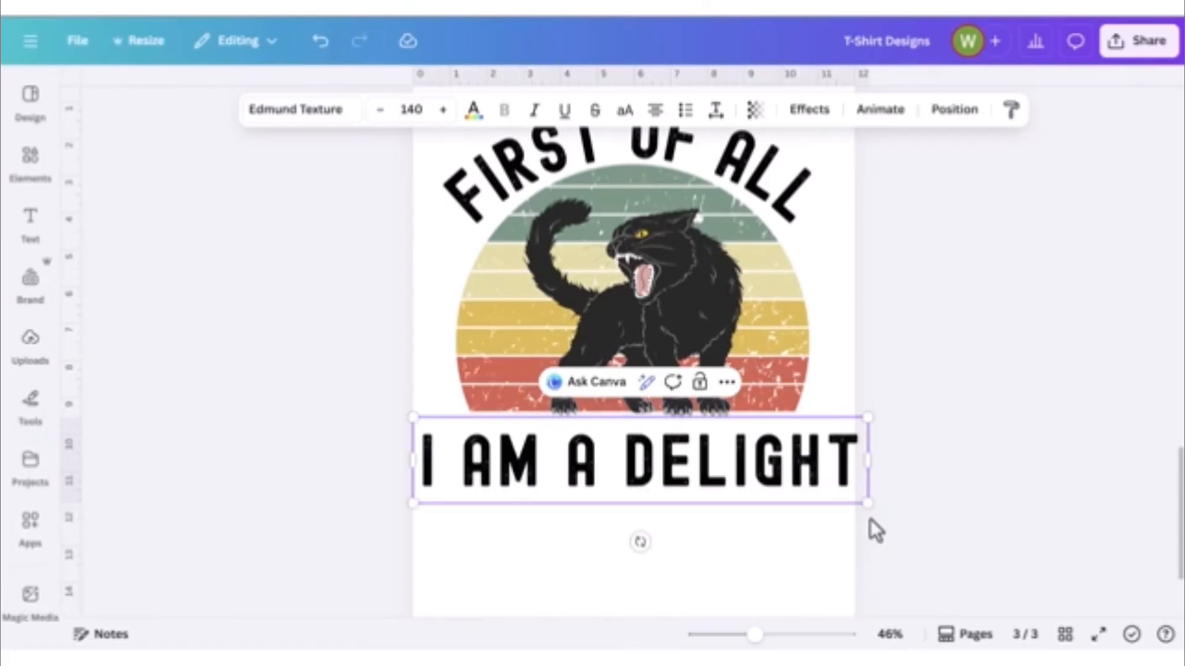
- Tighten the letter spacing of "I AM A DELIGHT" to -39
left_click(714, 111)
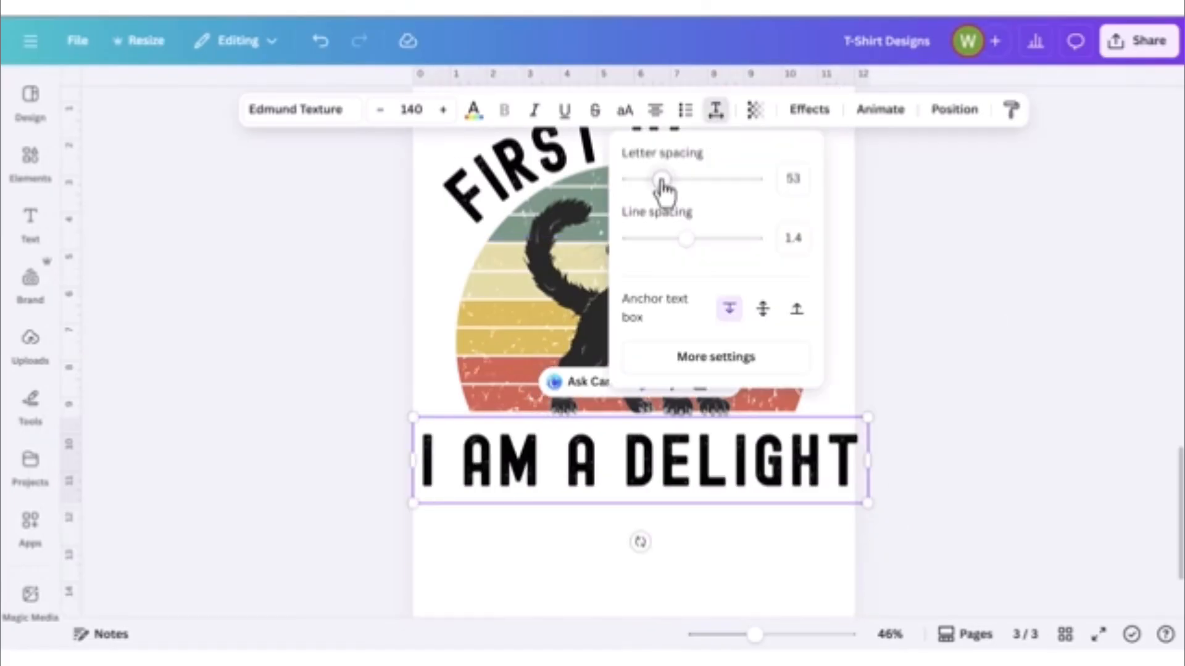
left_click_drag(660, 180, 651, 180)
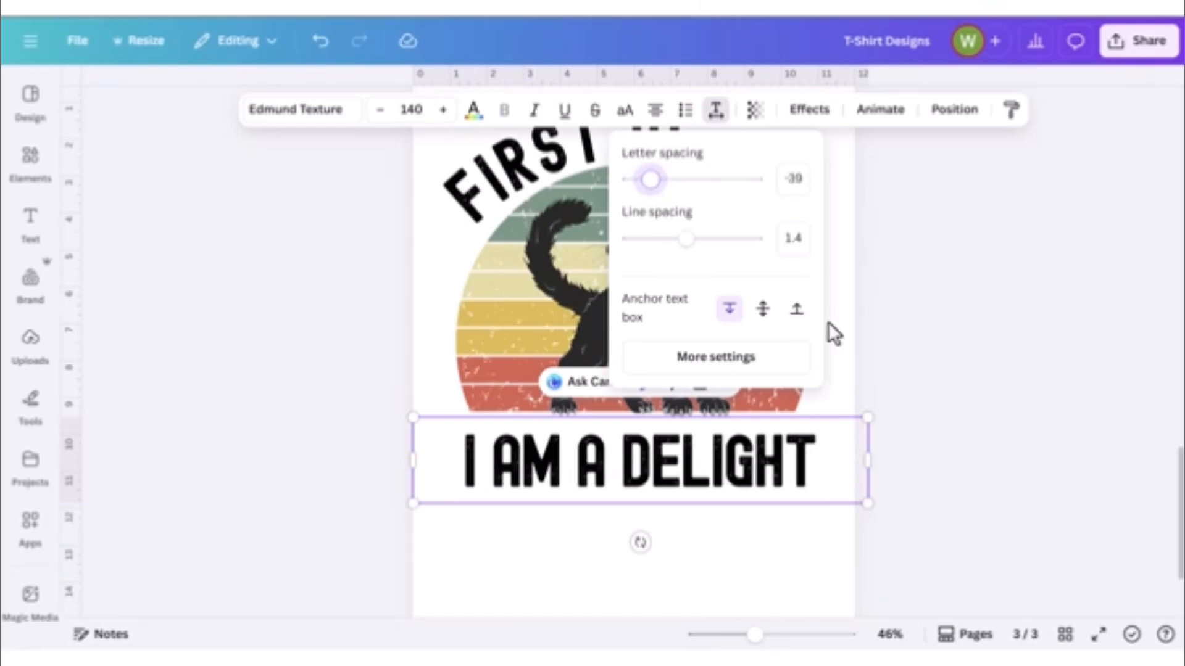
left_click(961, 400)
left_click(960, 402)
- Move "I AM A DELIGHT" up close to the sunset, enlarge it to about the sunset's width and center it beneath
left_click(747, 475)
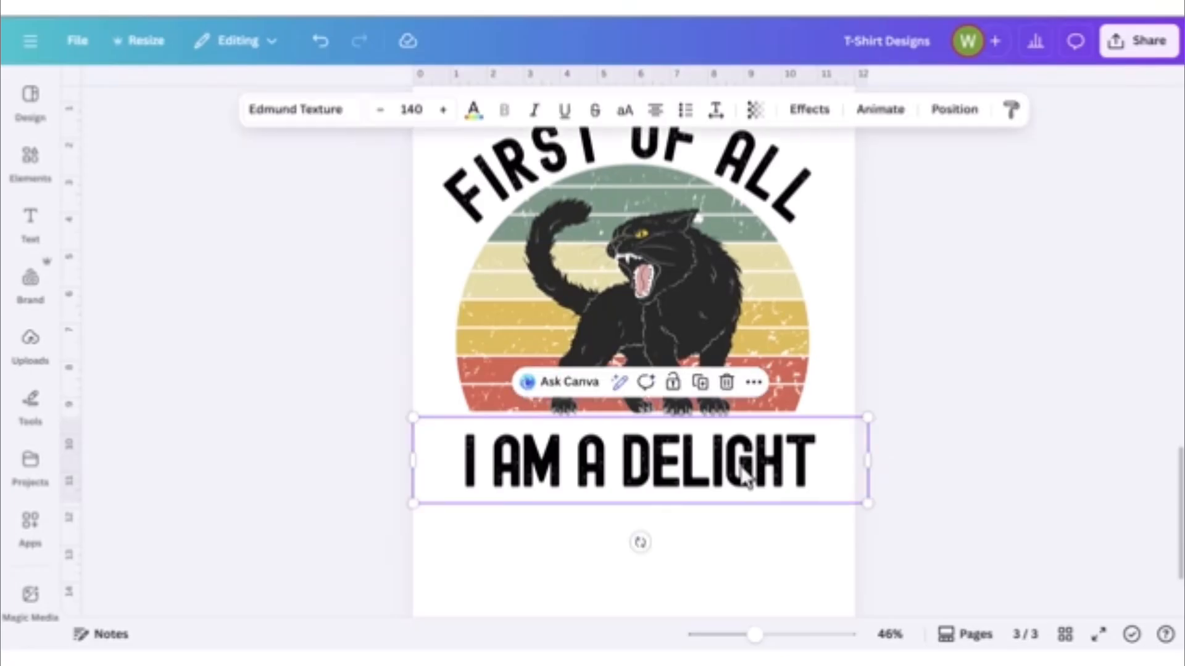
left_click_drag(747, 475, 747, 463)
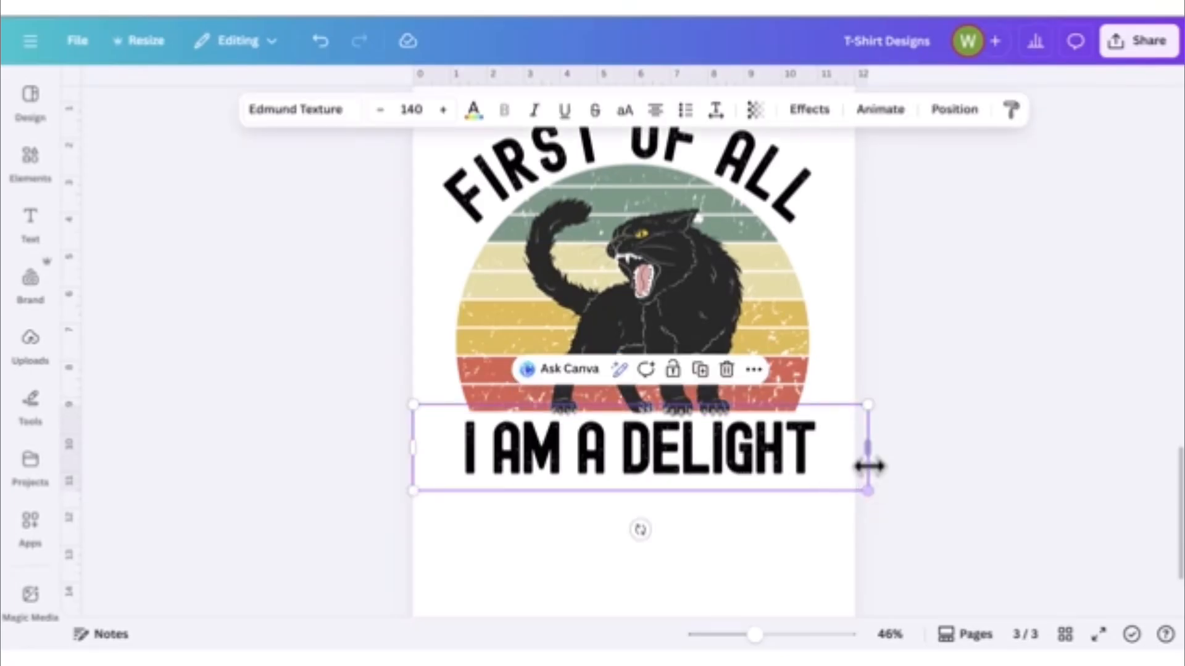
left_click_drag(868, 457, 771, 447)
left_click_drag(669, 476, 713, 467)
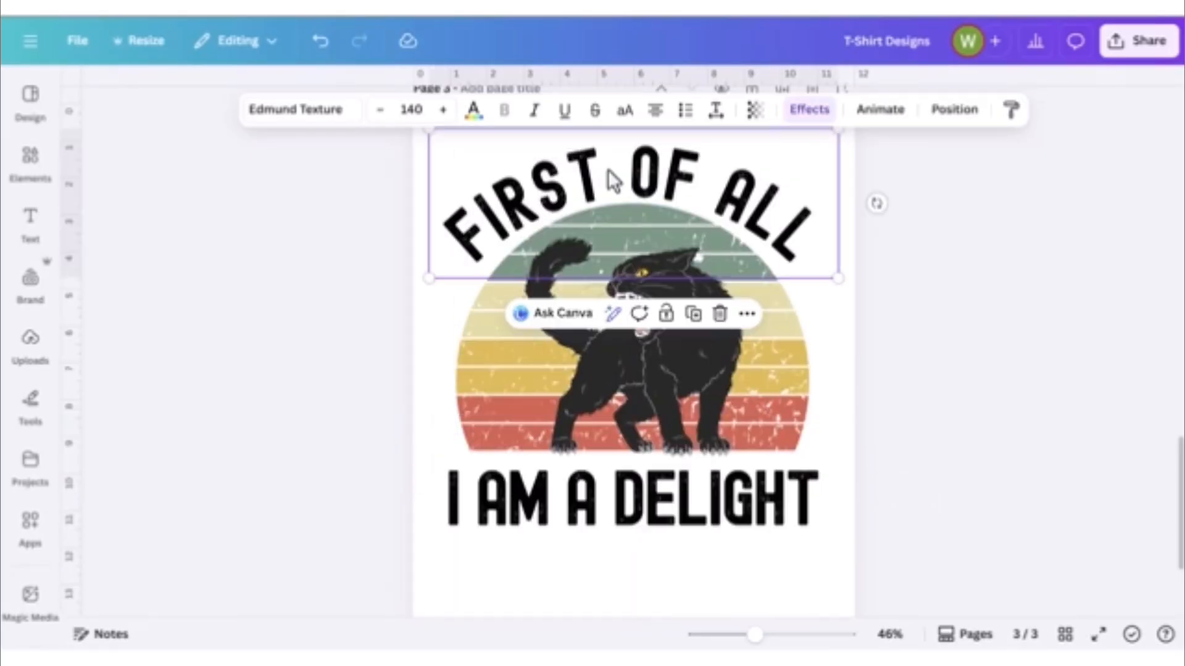
- Try the dark gray, light gray and pink document colors on the arched "FIRST OF ALL" text
left_click(473, 117)
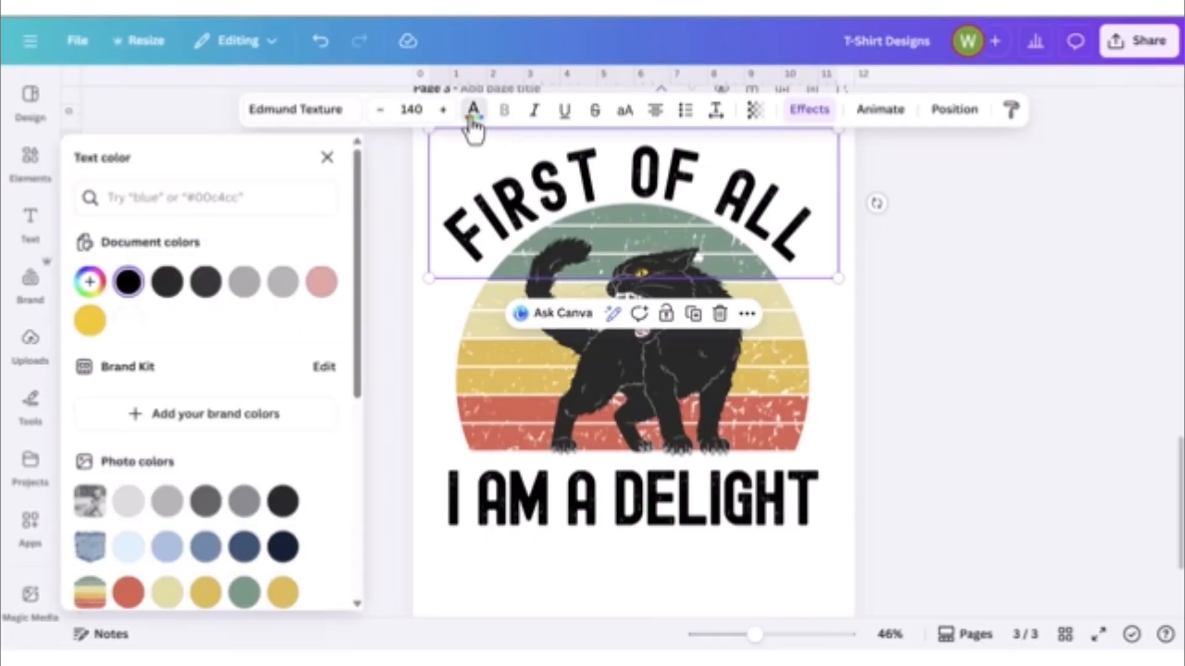
left_click(205, 284)
left_click(244, 283)
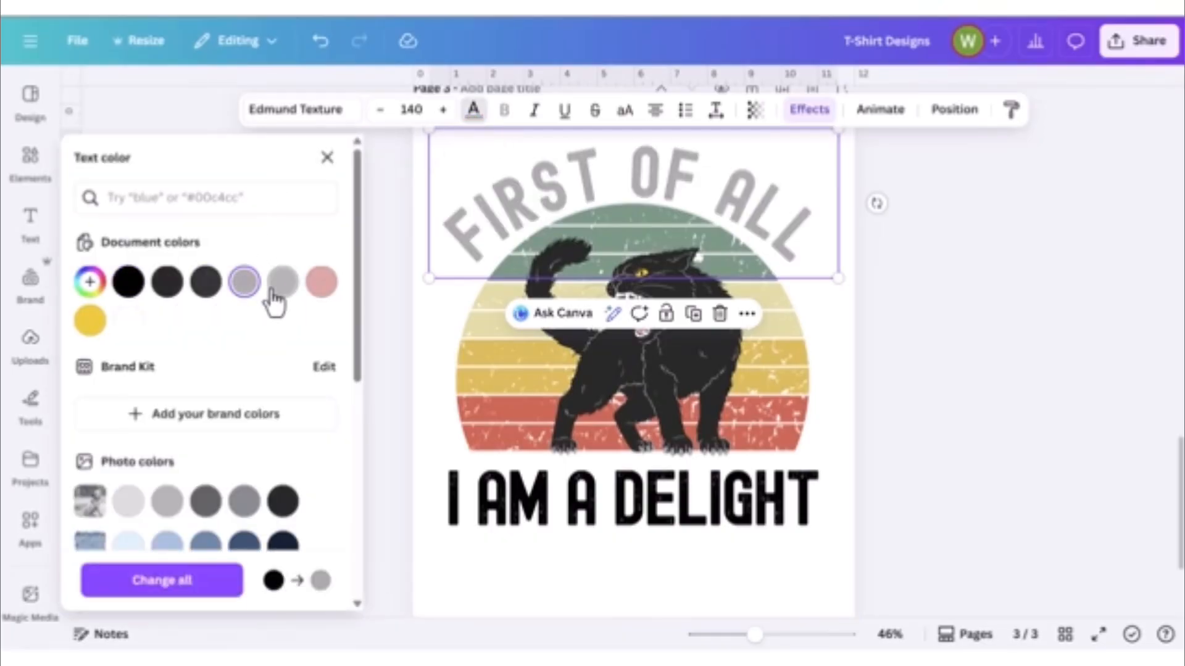
left_click(321, 281)
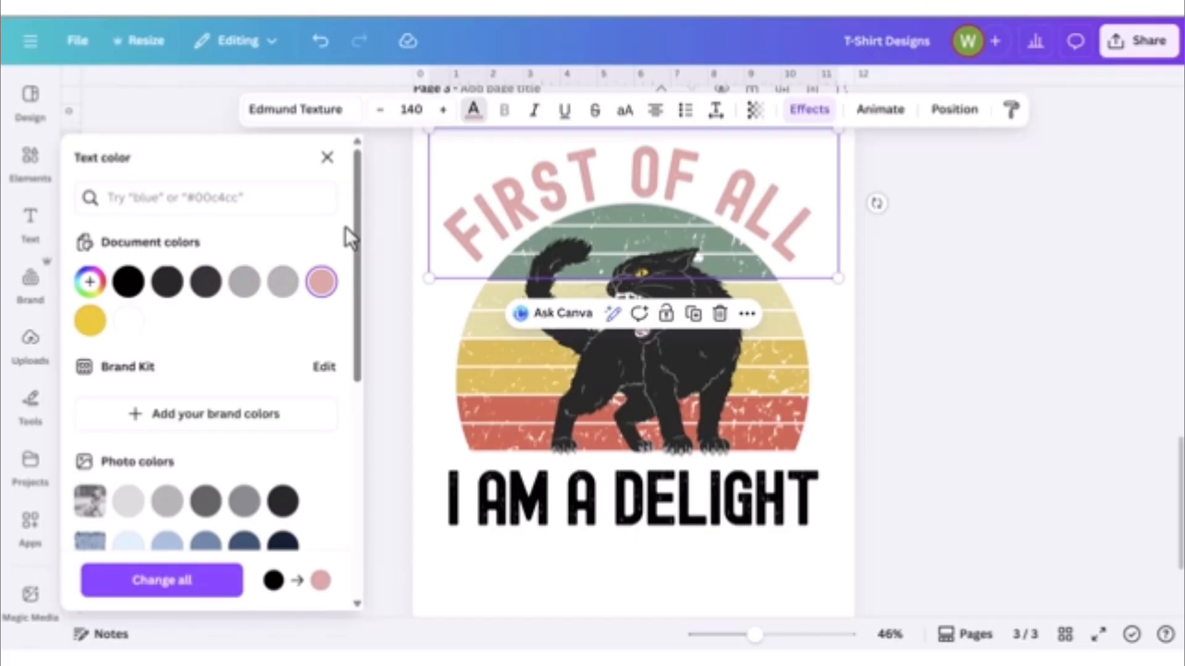
- Try default solid colors on "FIRST OF ALL", including purple, pink, red and light green
left_click_drag(359, 228, 384, 402)
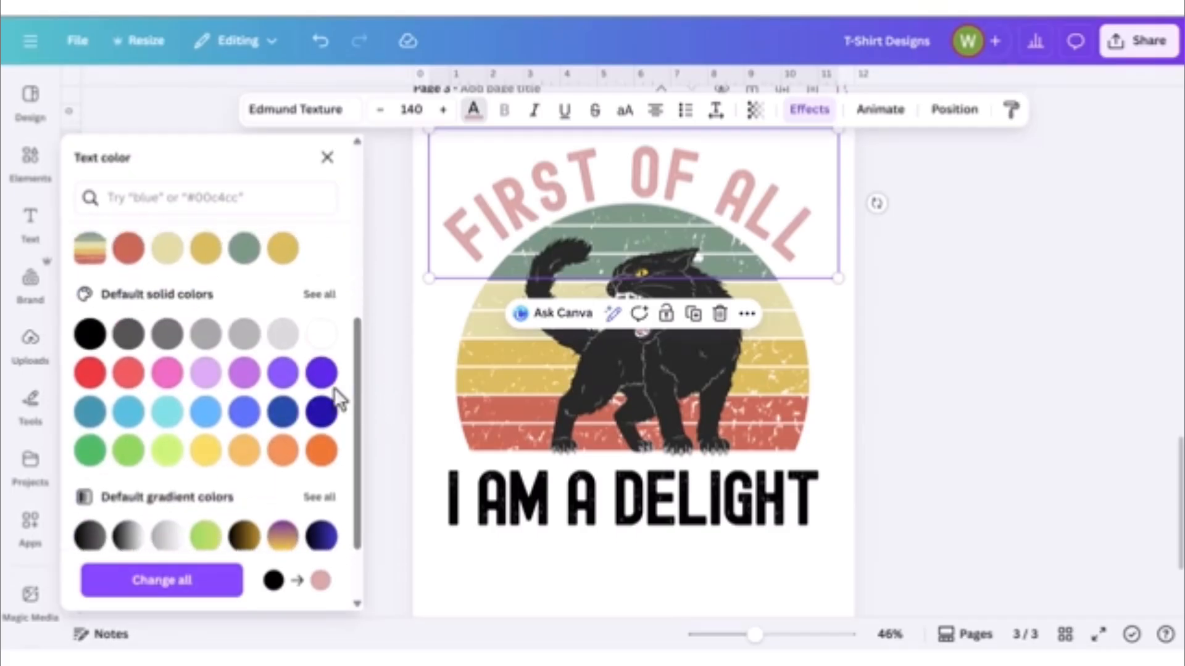
left_click(283, 373)
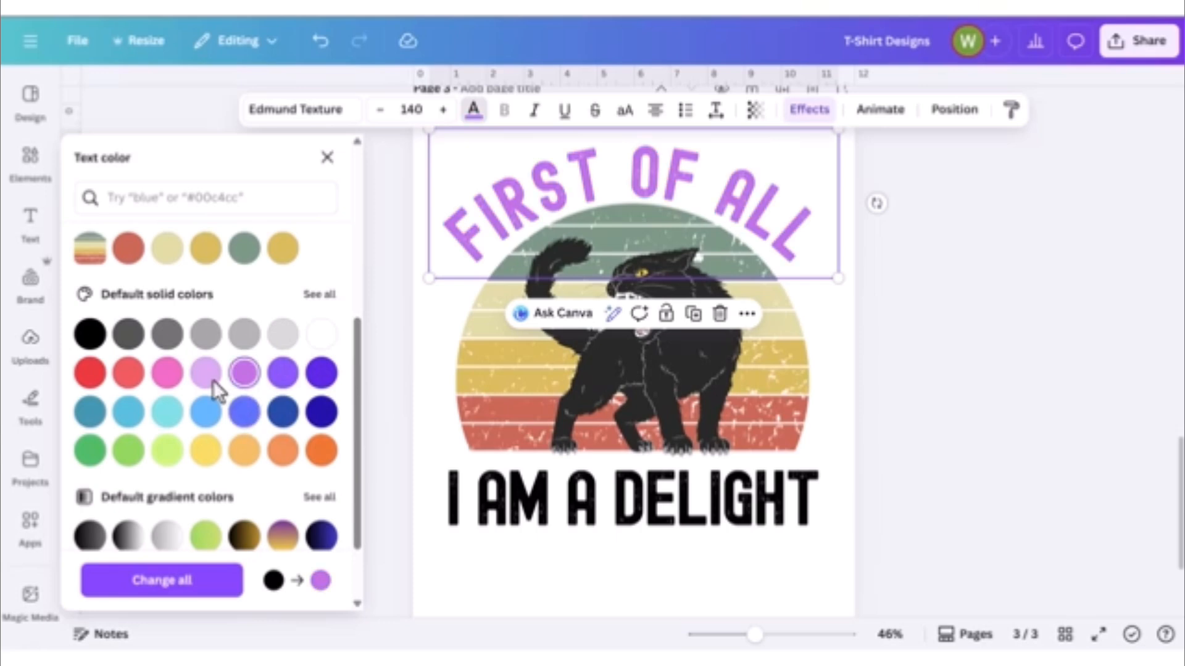
left_click(163, 379)
left_click(93, 374)
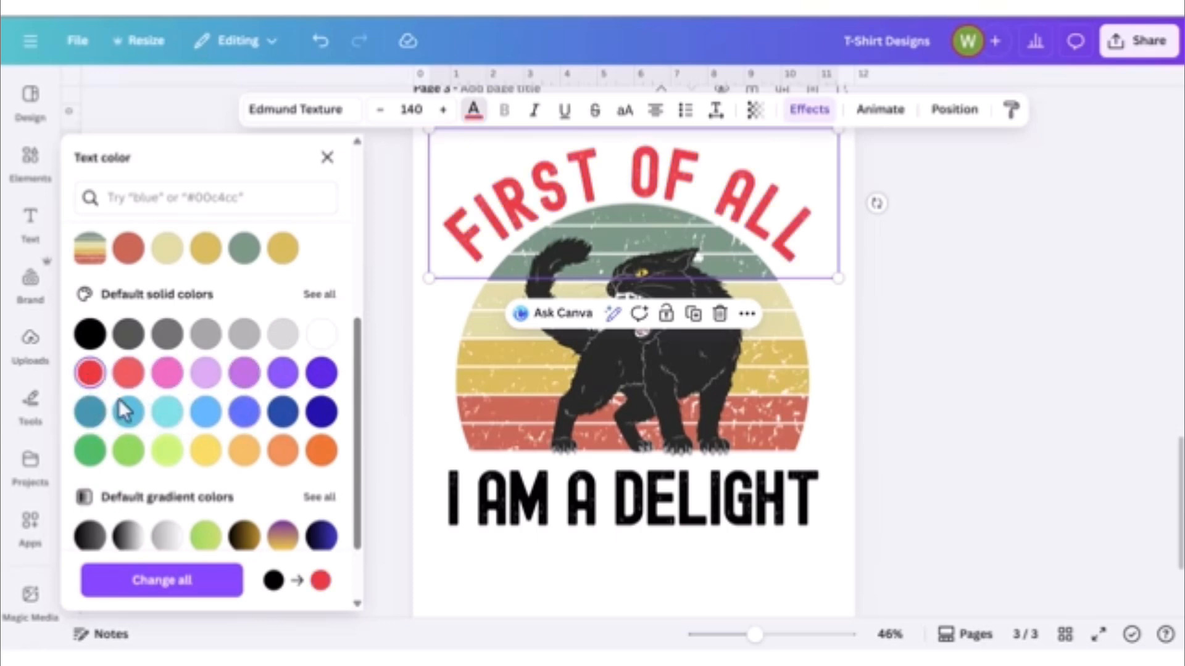
left_click(128, 452)
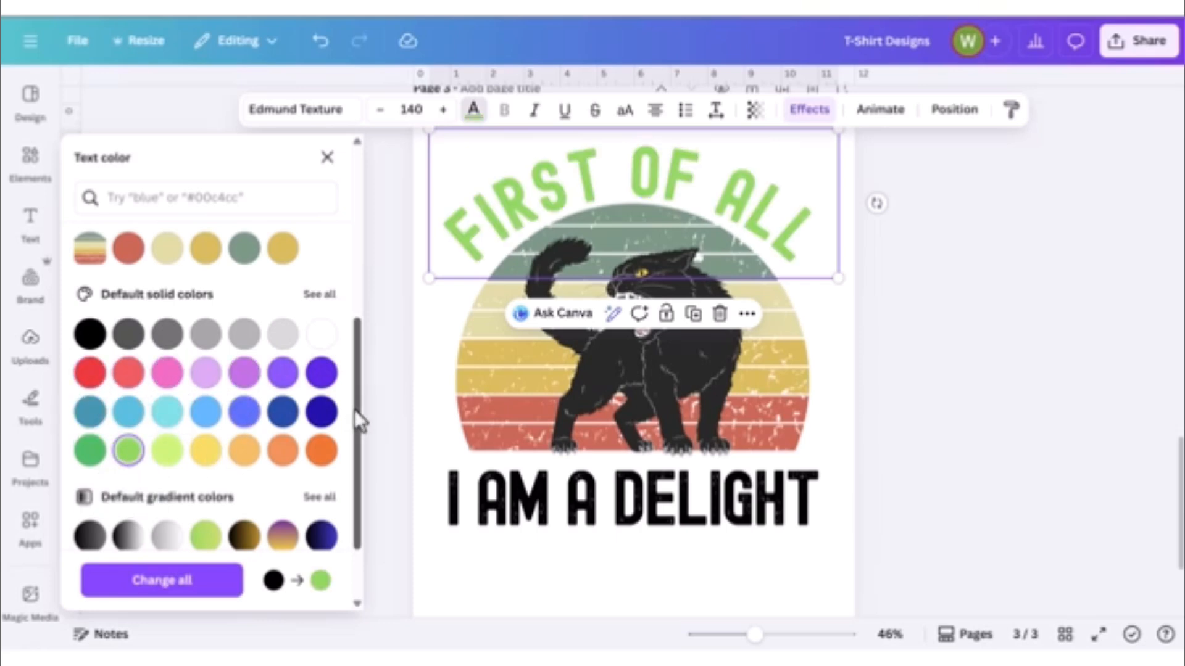
- Try custom solid colors on "FIRST OF ALL", including the green #74D34B and a magenta-purple shade
left_click_drag(354, 409, 328, 232)
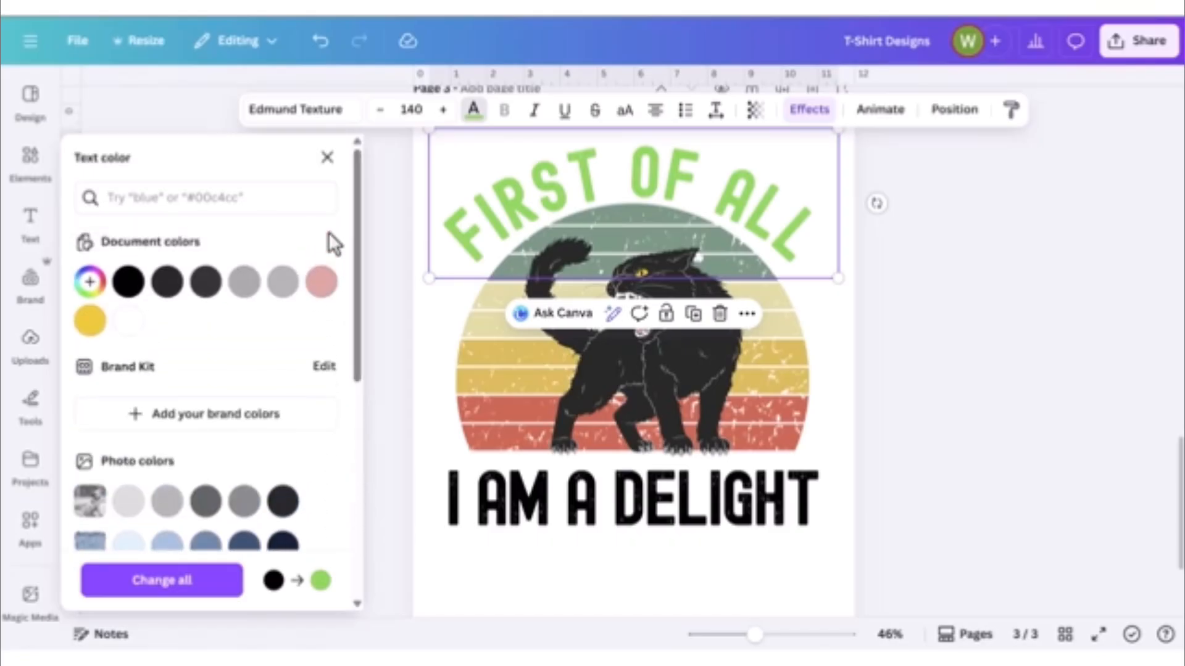
left_click(100, 284)
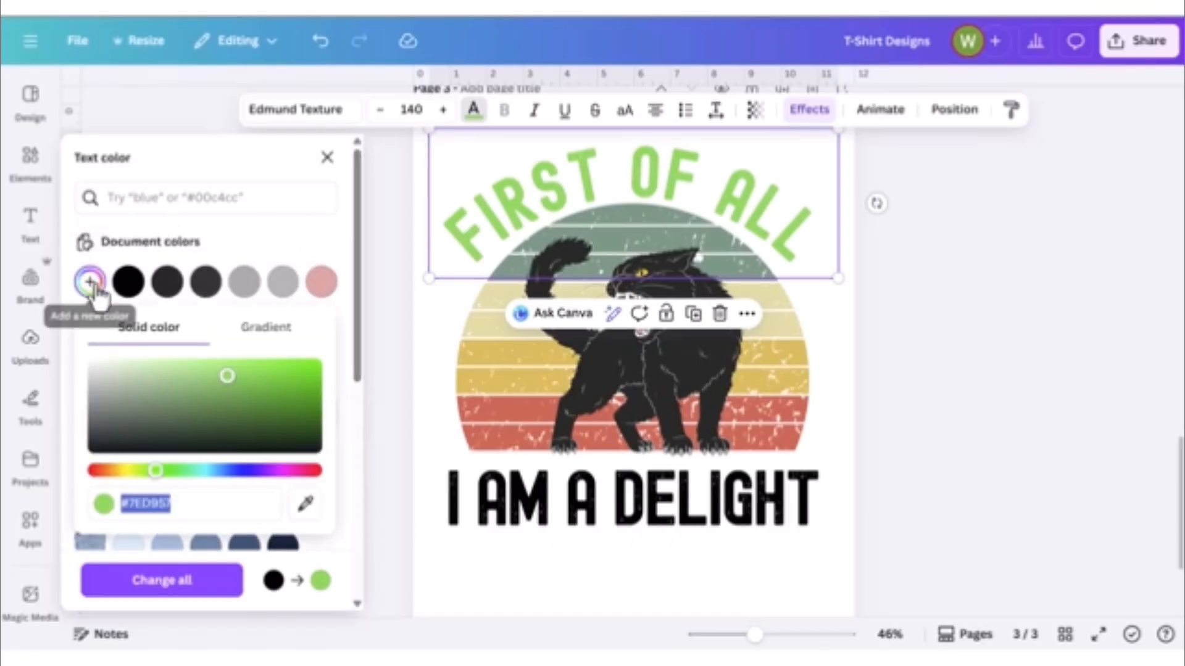
left_click(249, 408)
left_click_drag(289, 409, 267, 379)
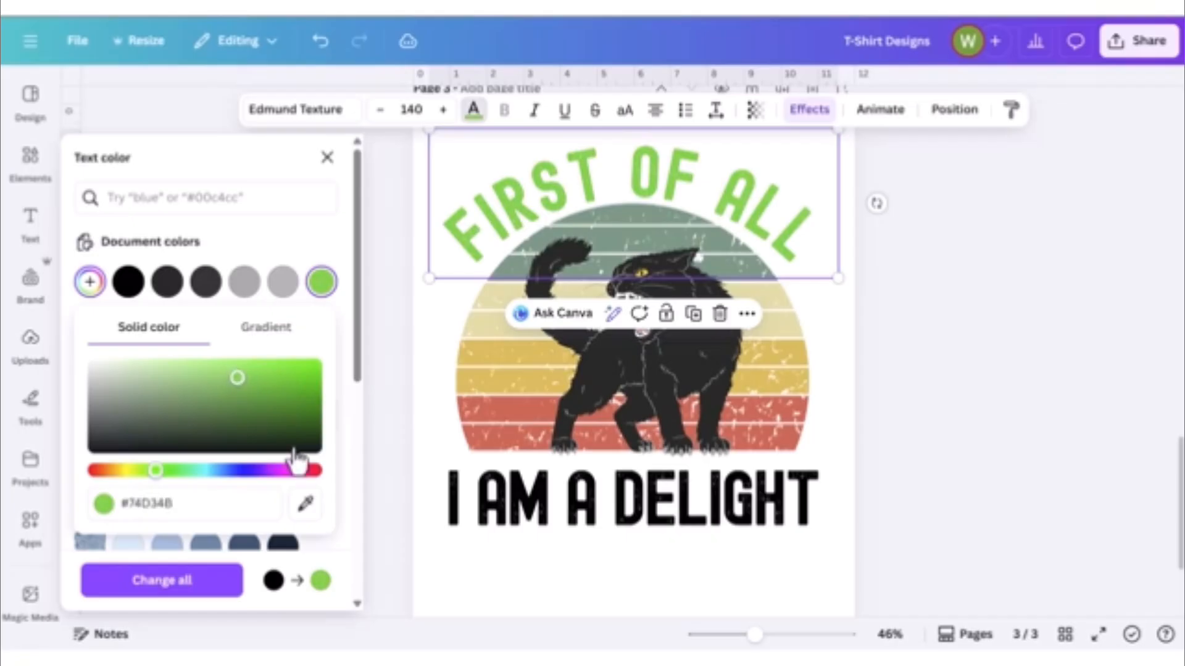
left_click_drag(297, 469, 285, 470)
left_click(280, 415)
left_click_drag(280, 415, 249, 393)
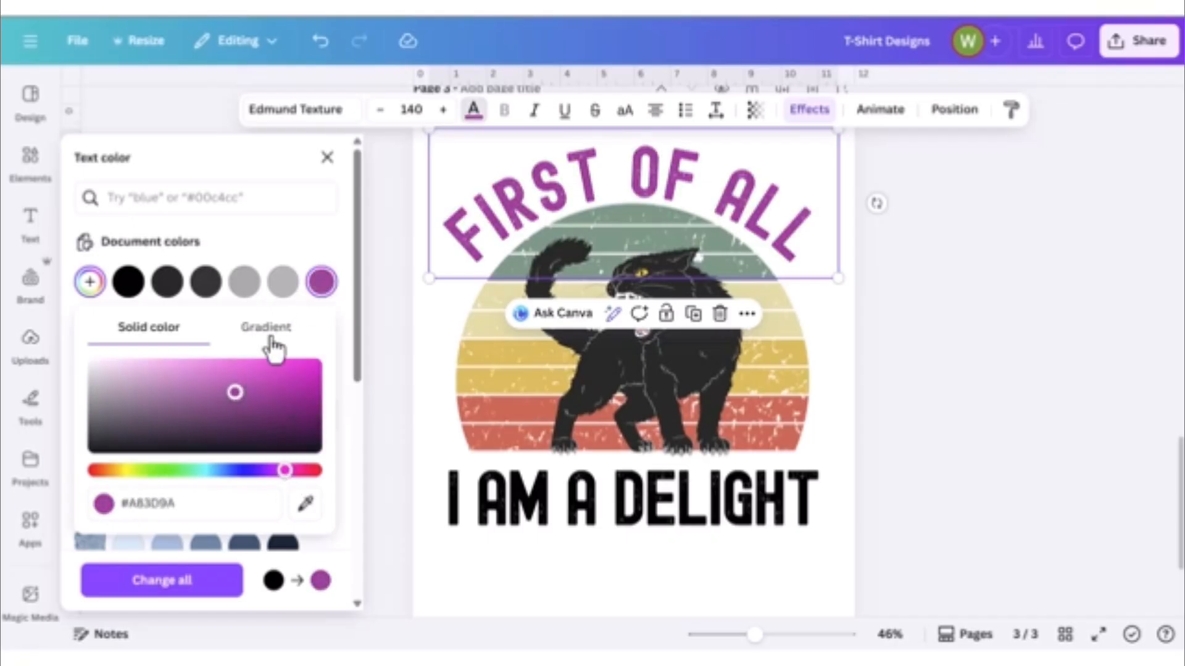
left_click(324, 235)
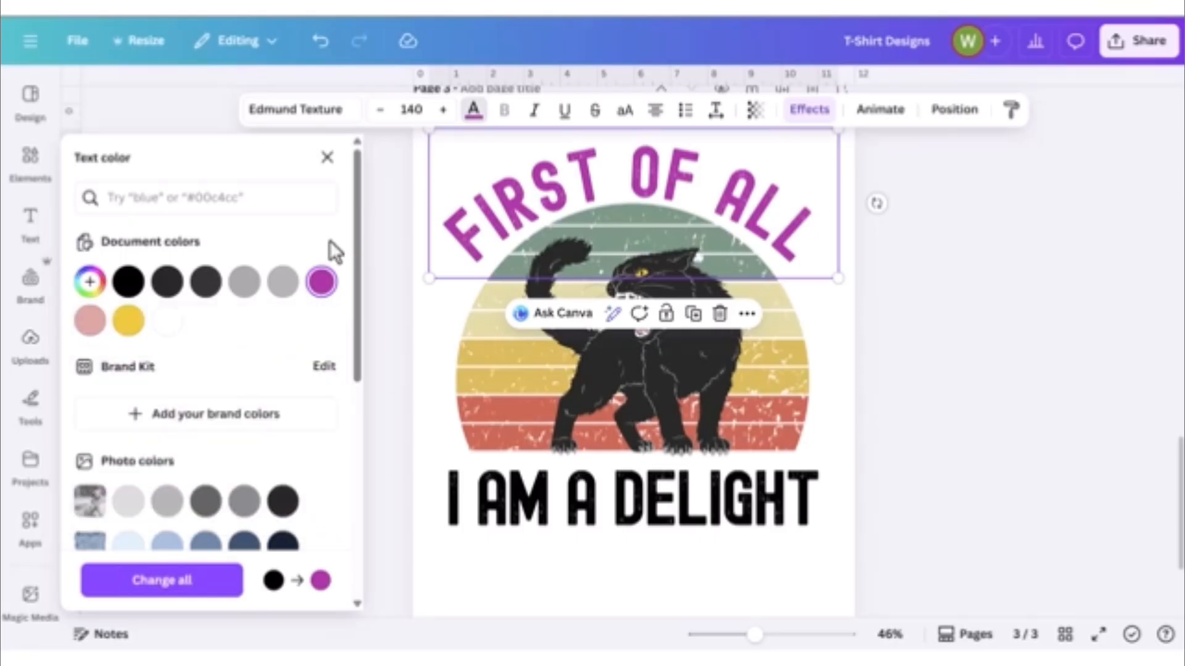
- Try the sunset graphic's red, cream and gold photo colors on "FIRST OF ALL" and set the text to its muted green
left_click_drag(358, 247, 361, 352)
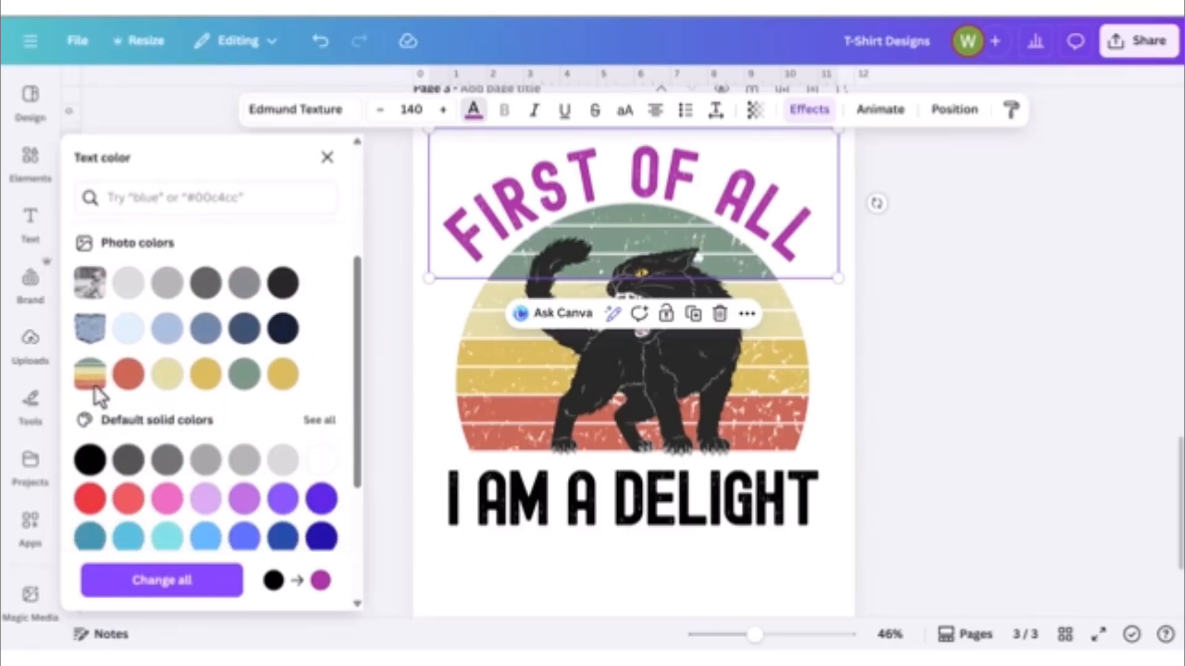
left_click(126, 378)
left_click(167, 375)
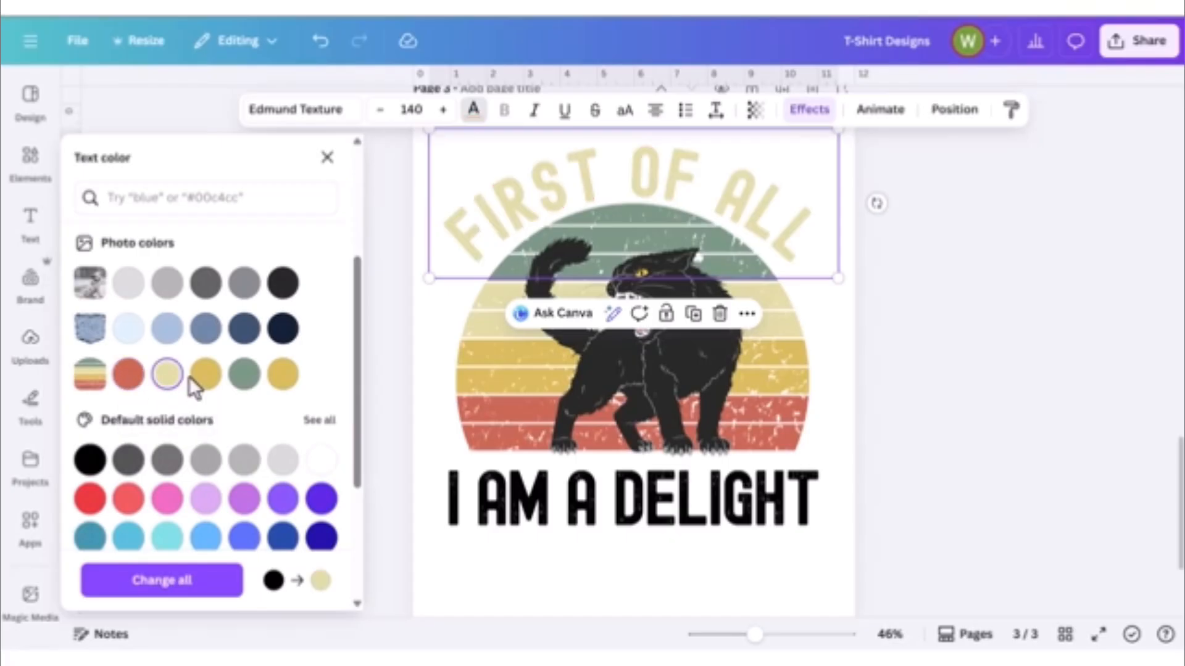
left_click(208, 380)
left_click(241, 379)
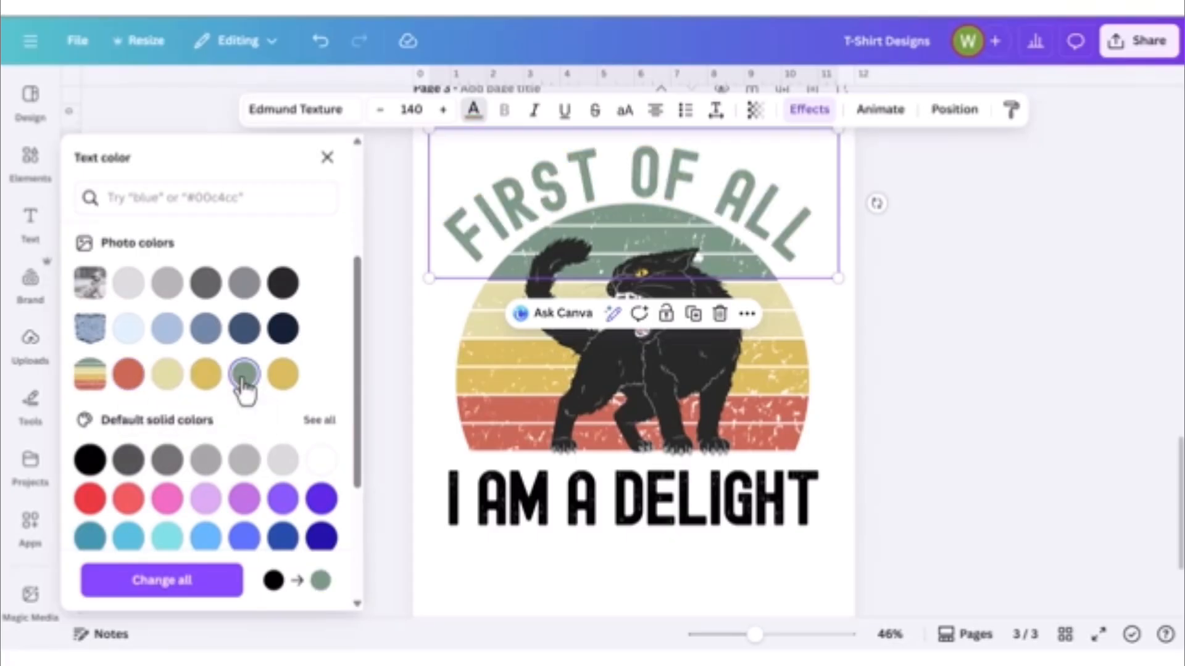
- Set both the arched "FIRST OF ALL" text and the "I AM A DELIGHT" text to the sunset graphic's gold photo color
left_click(284, 380)
left_click(523, 499)
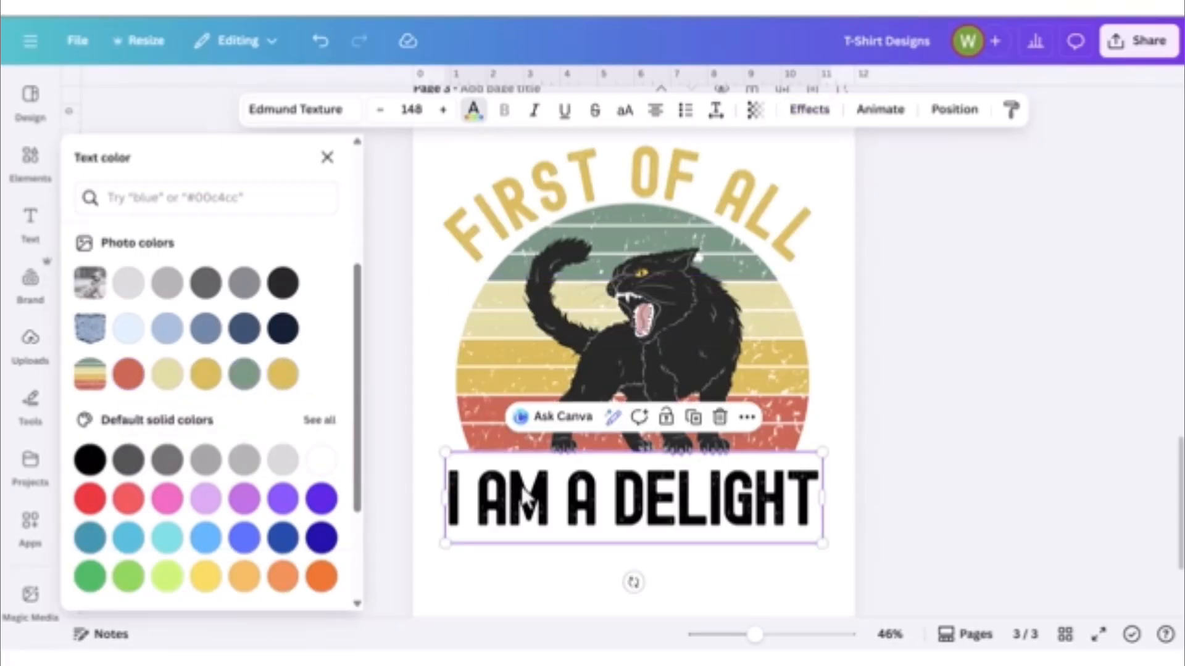
left_click(283, 381)
left_click(430, 383)
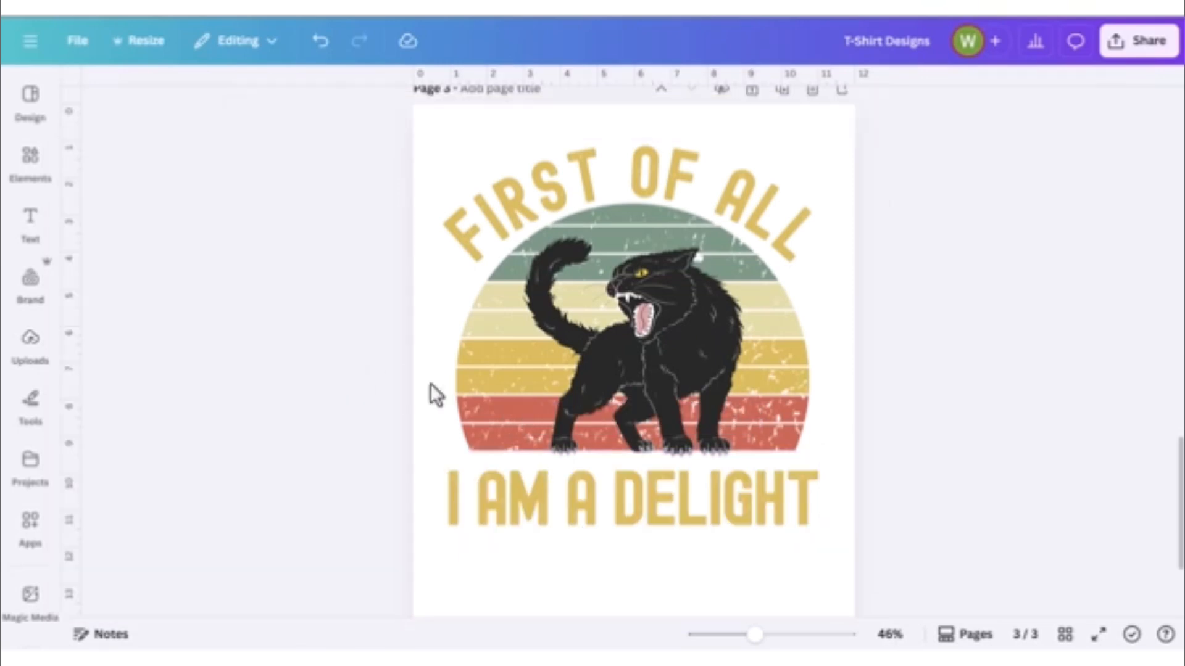
- Replace the pink color of the cat graphic with a photo color from the sunset graphic
left_click(630, 330)
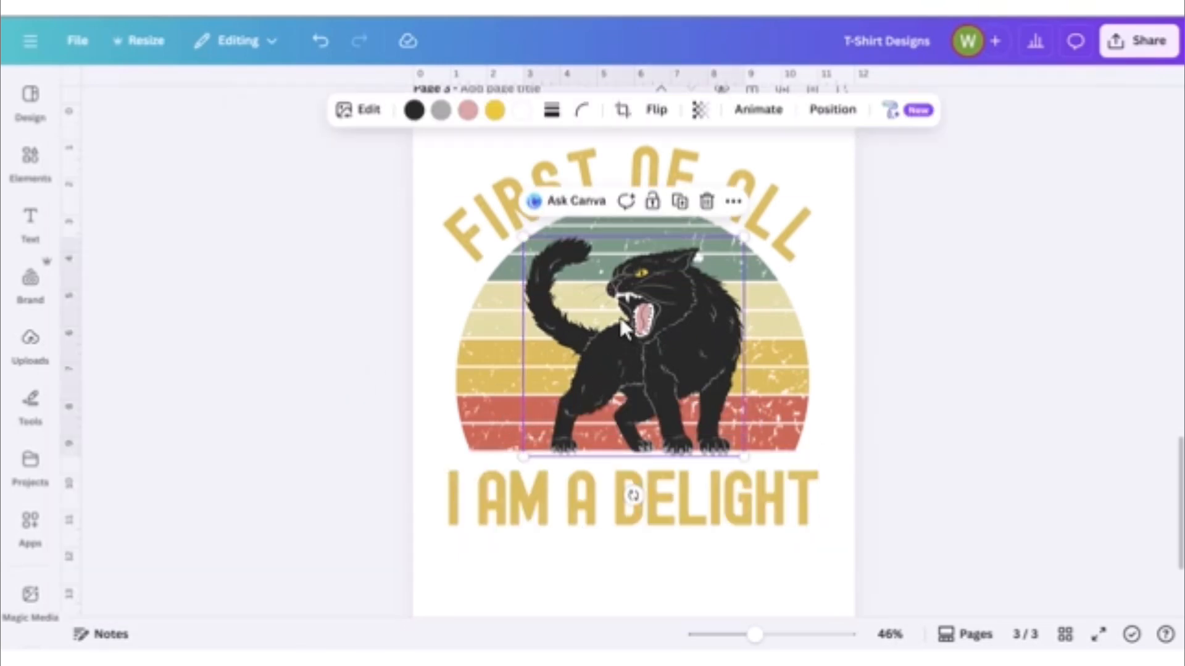
left_click(467, 112)
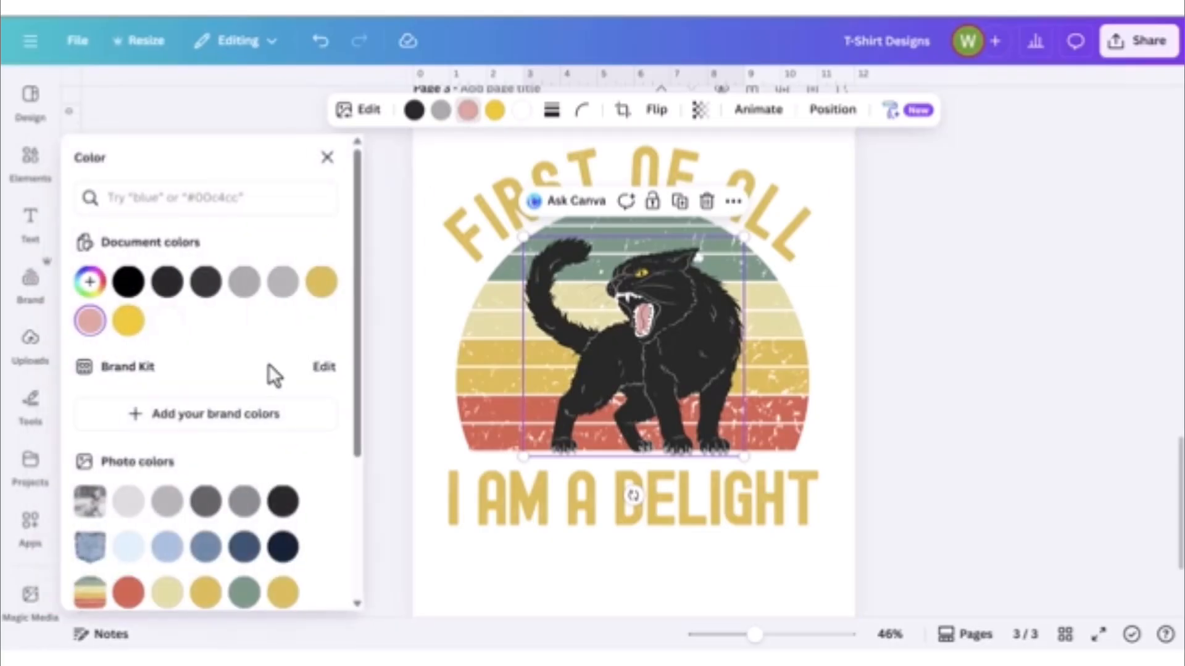
scroll(268, 370, "down", 3)
left_click(129, 433)
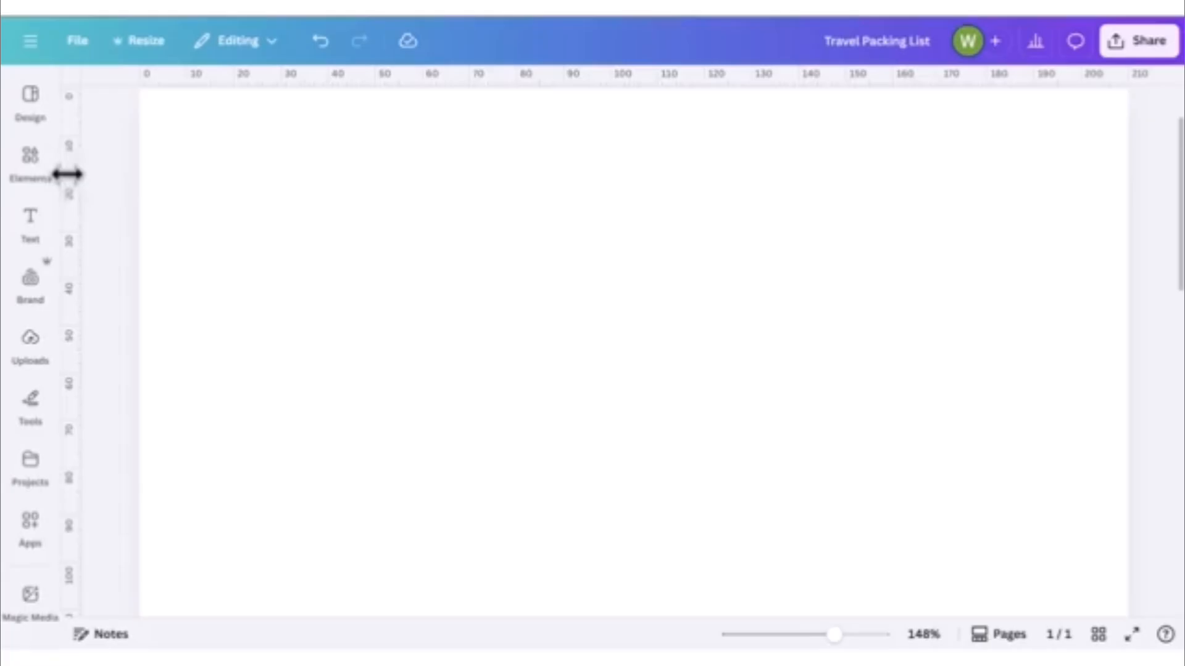
- Insert a square from the basic shapes in the Travel Packing List design and reshape it into a rectangle about 58 by 24 mm
left_click(30, 166)
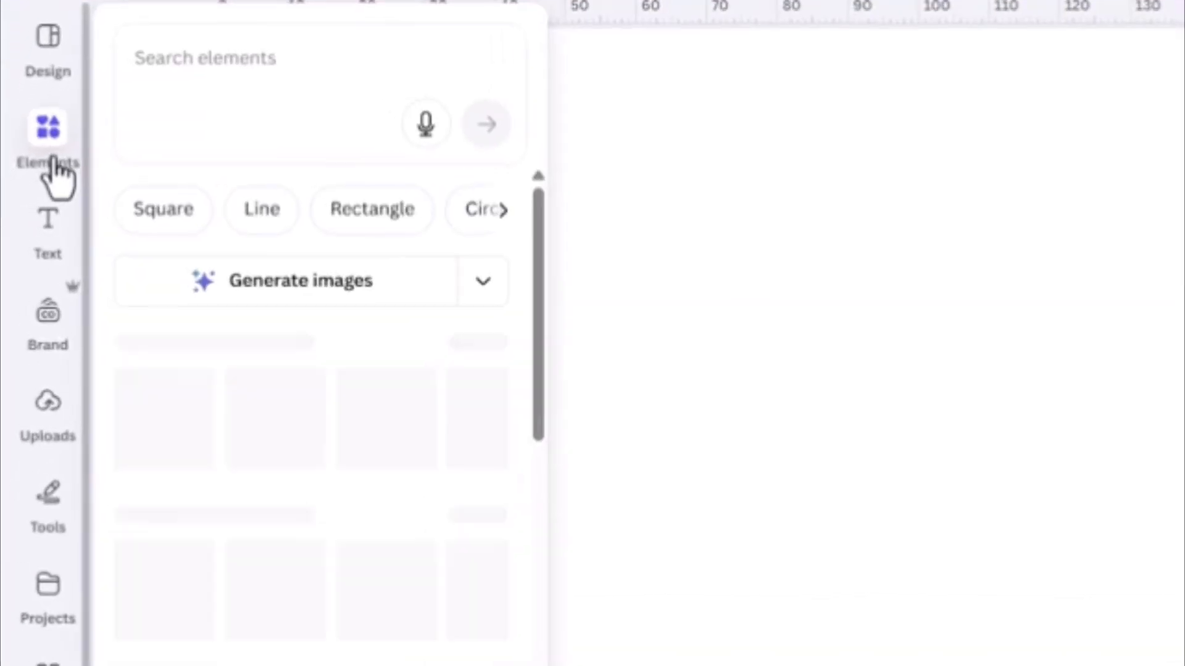
scroll(397, 321, "down", 4)
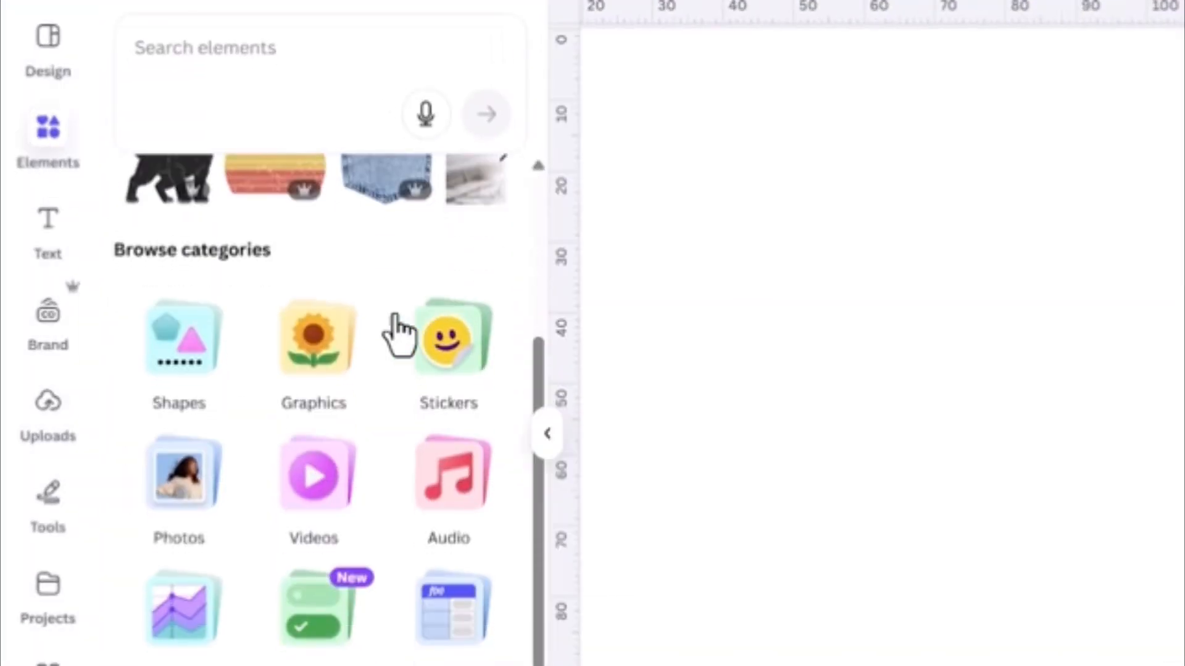
left_click(185, 370)
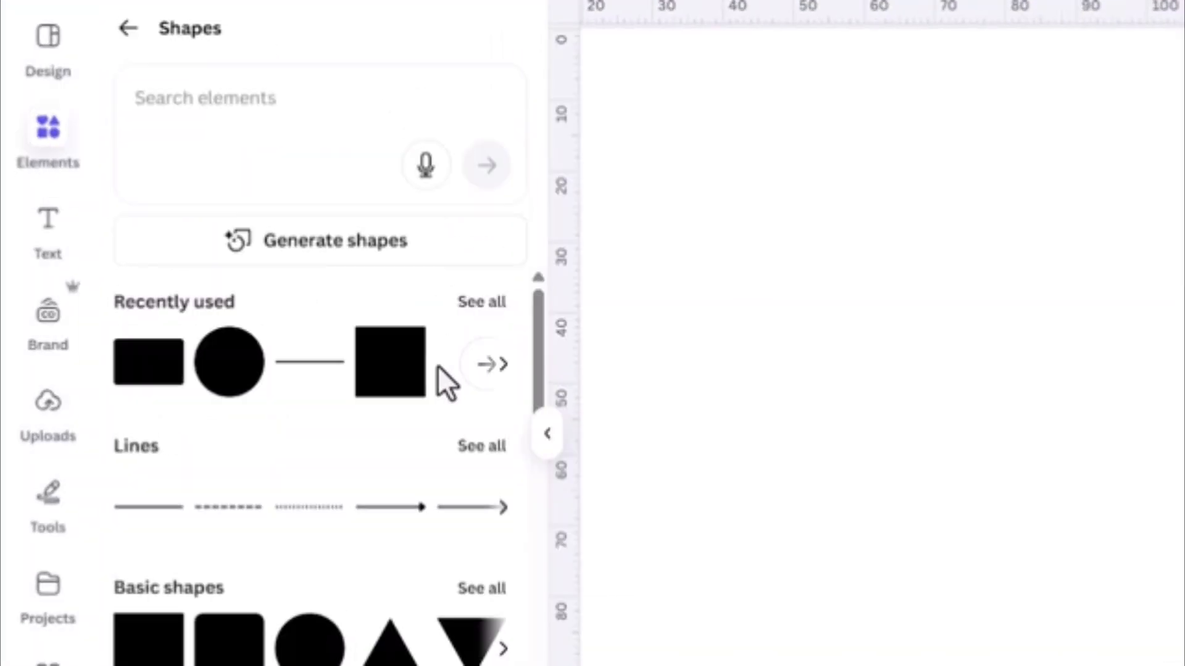
scroll(450, 395, "down", 2)
scroll(456, 412, "down", 8)
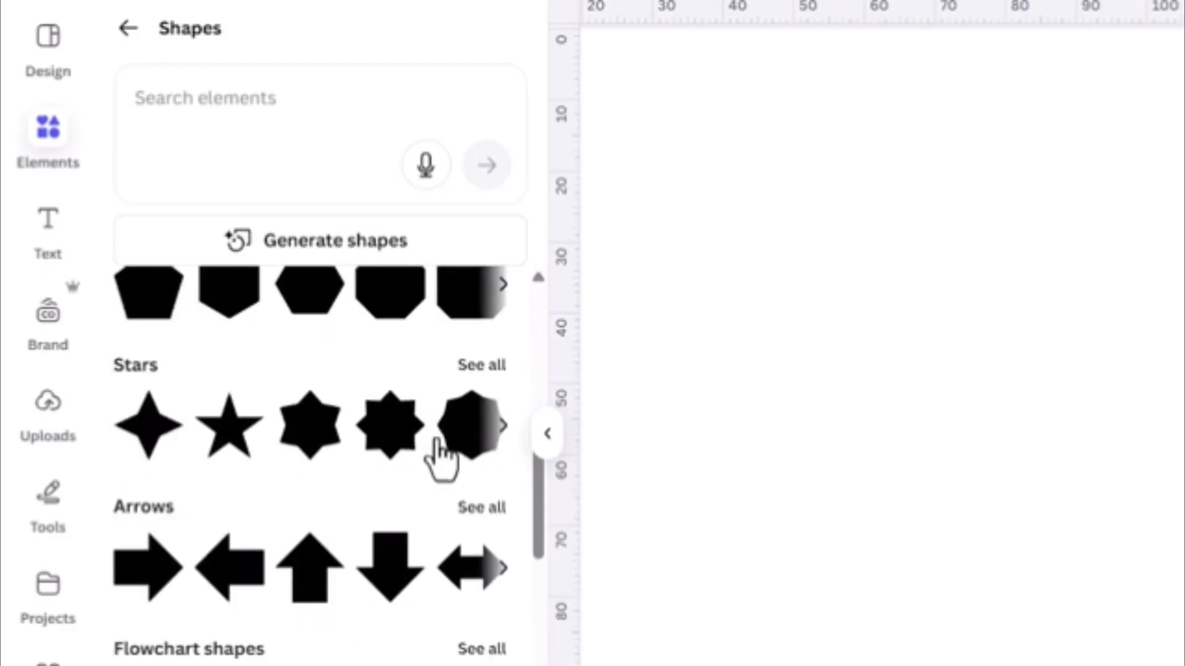
scroll(424, 488, "down", 2)
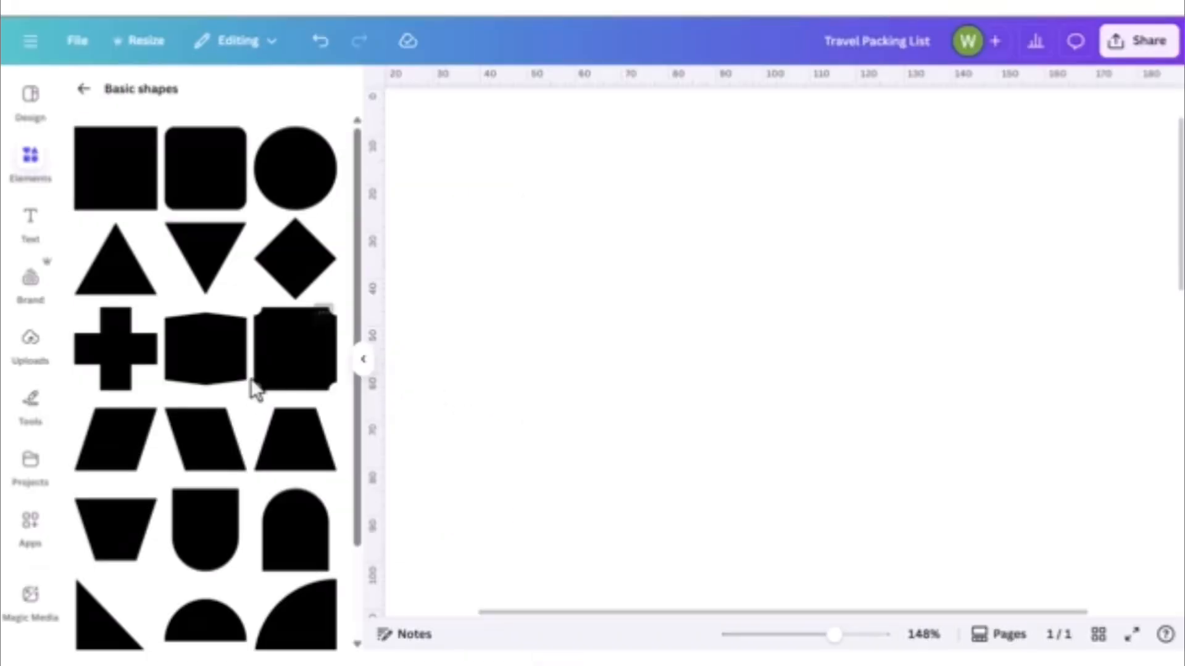
left_click(94, 188)
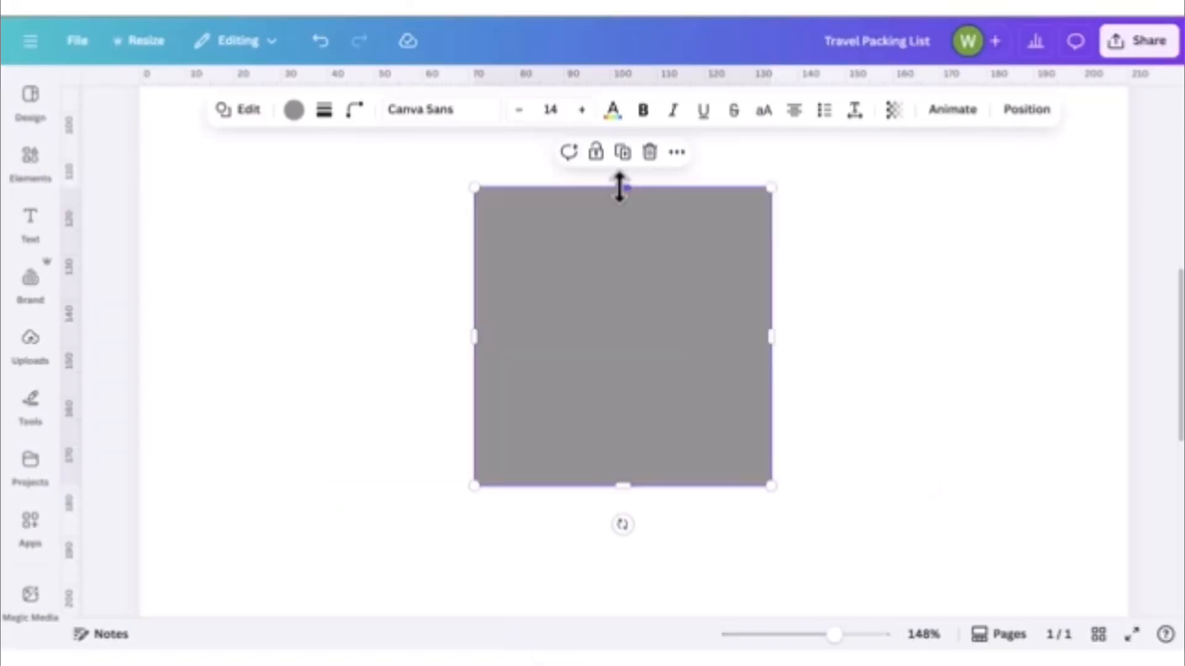
left_click_drag(621, 185, 622, 321)
left_click_drag(771, 403, 681, 380)
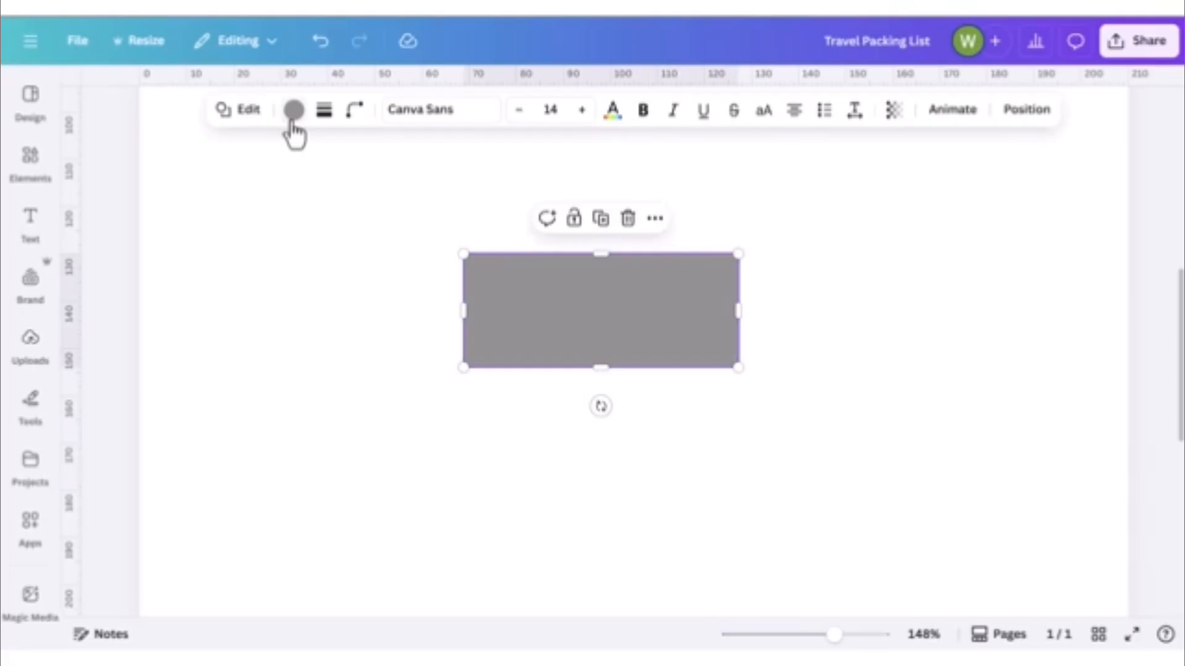
- Try default gradients and solid colors on the rectangle, including yellow-to-pink, red-to-purple and light blue, and set its fill to black
left_click(294, 111)
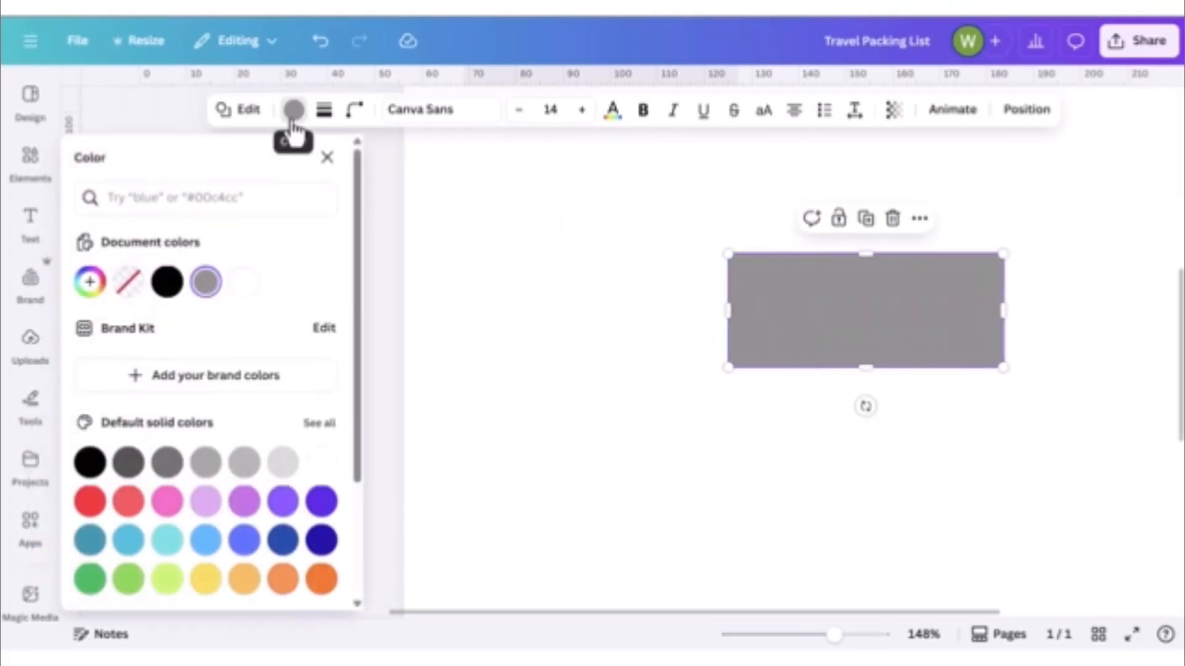
scroll(318, 249, "down", 3)
left_click(286, 576)
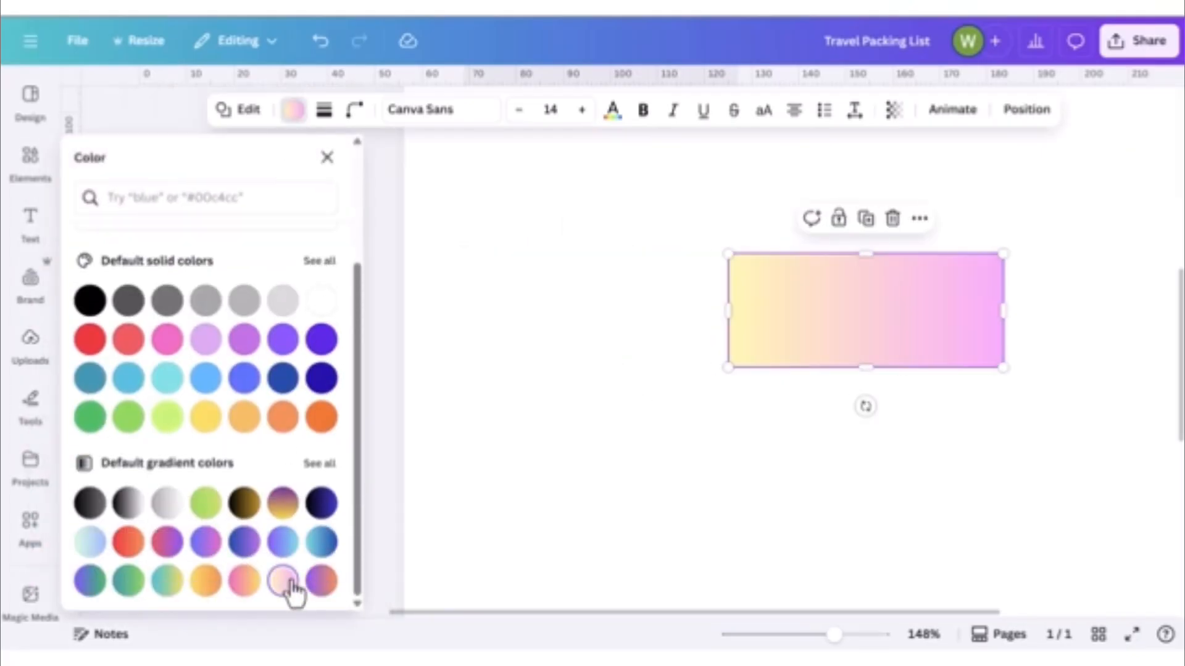
left_click(245, 542)
left_click(169, 542)
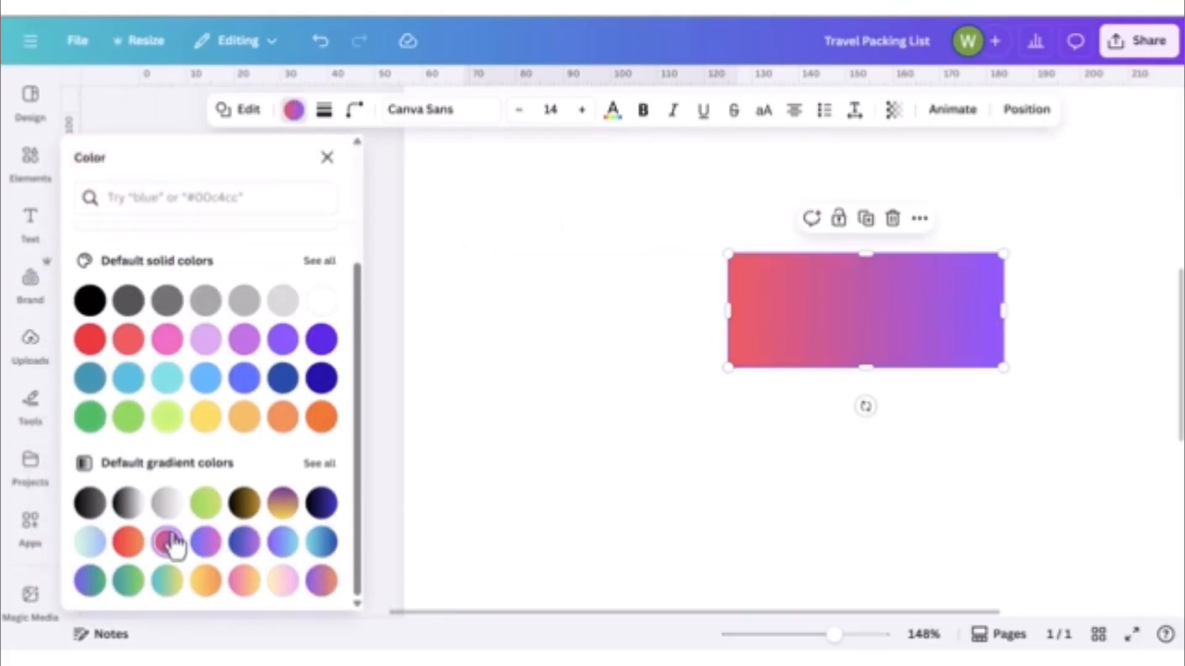
left_click(167, 416)
left_click(129, 379)
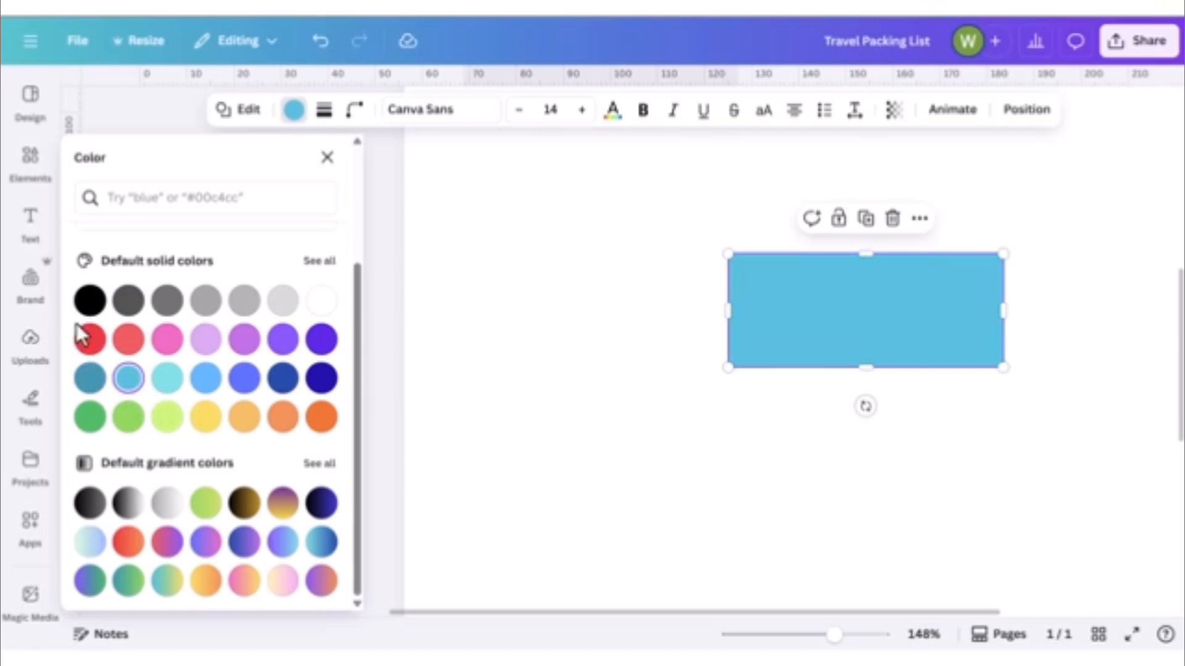
left_click(90, 301)
left_click(379, 344)
- Add a black circle about 32 mm wide overlapping the left end of the rectangle
left_click(30, 162)
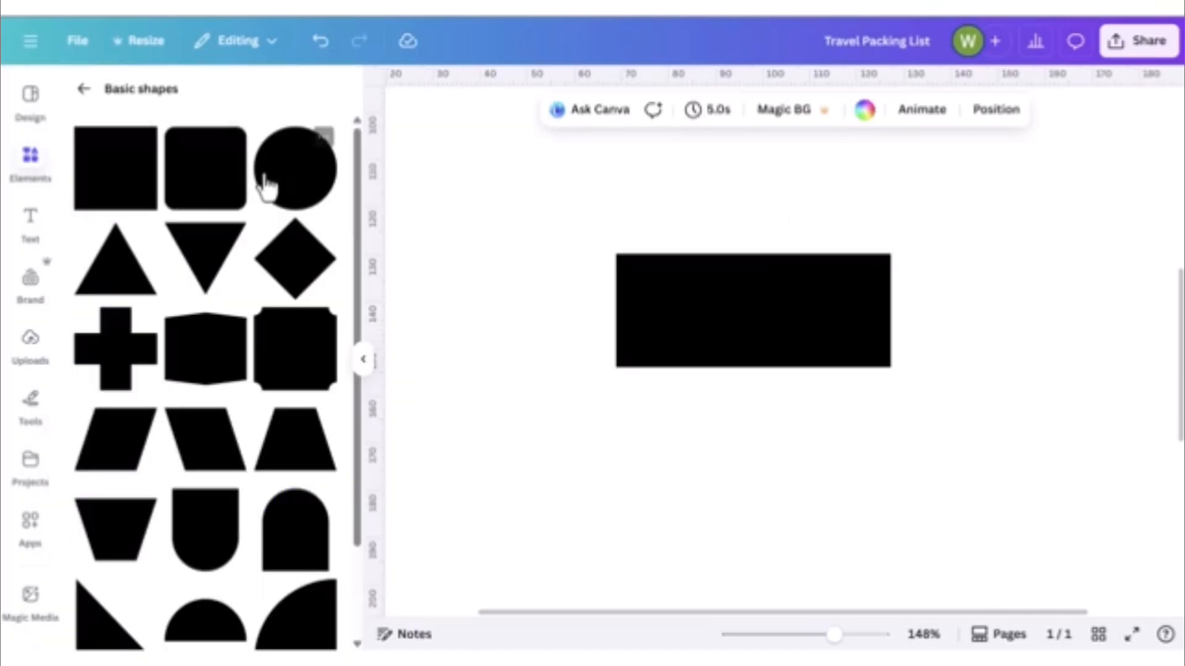
left_click(290, 189)
left_click(363, 359)
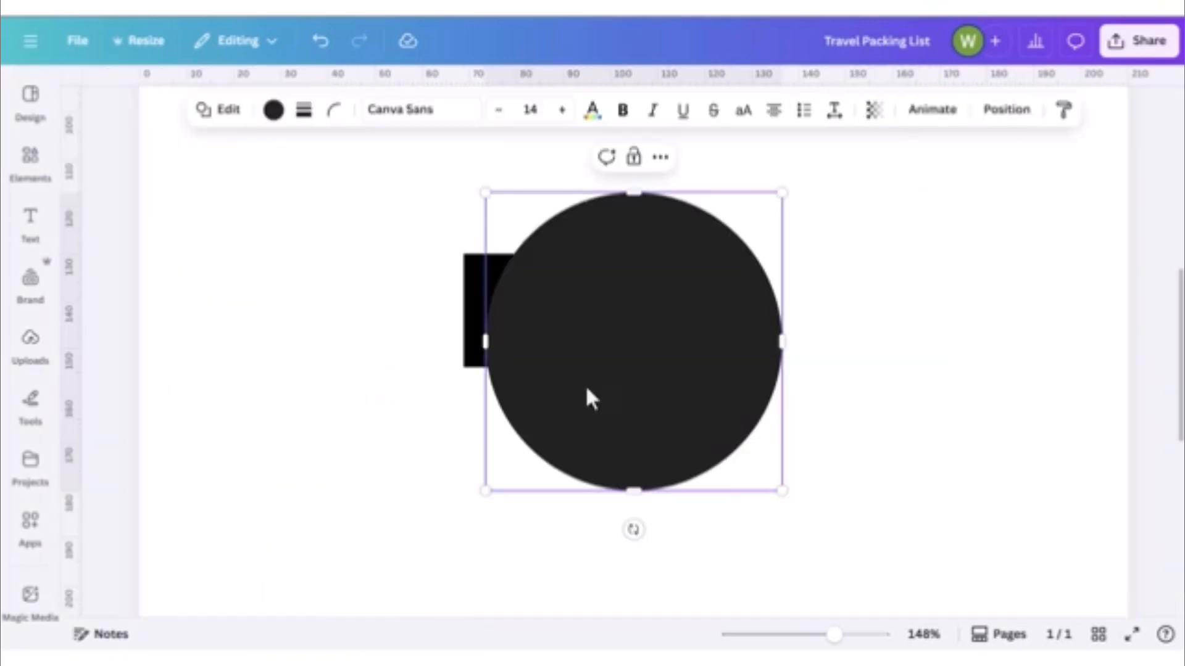
left_click_drag(653, 379, 497, 376)
left_click_drag(603, 472, 462, 336)
left_click(273, 110)
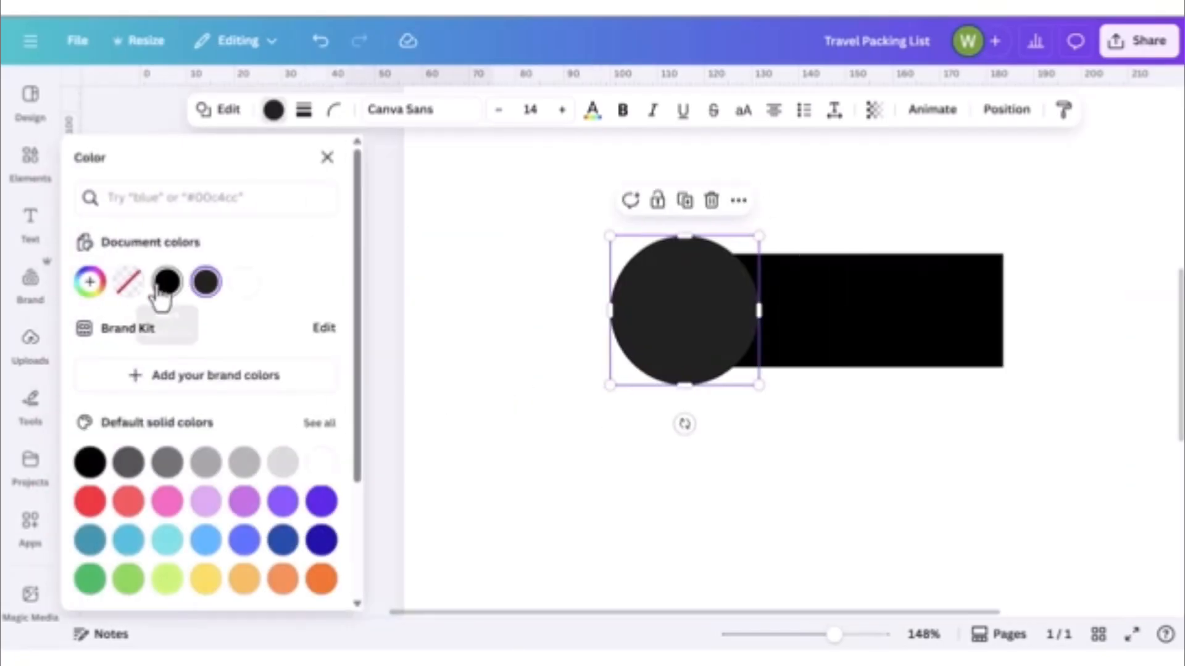
left_click(90, 463)
key("Escape")
- Insert a second circle and shrink it to about 22 mm wide over the black circle
left_click(30, 161)
left_click(290, 190)
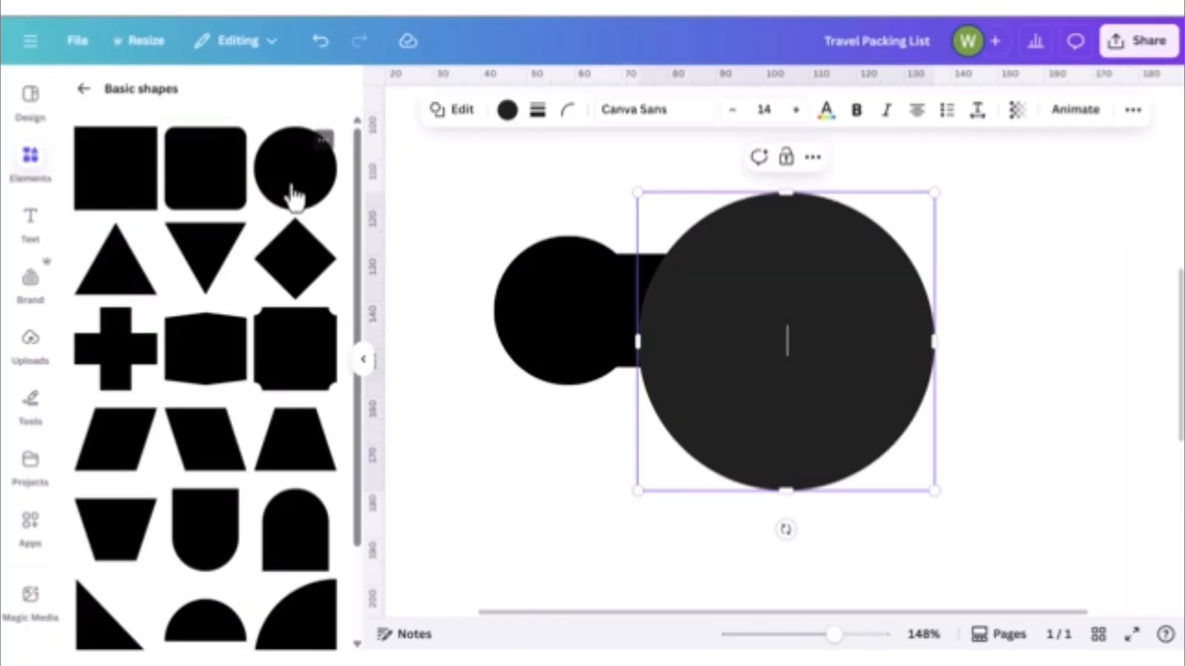
left_click(360, 358)
left_click_drag(635, 422, 539, 437)
left_click_drag(686, 504, 491, 309)
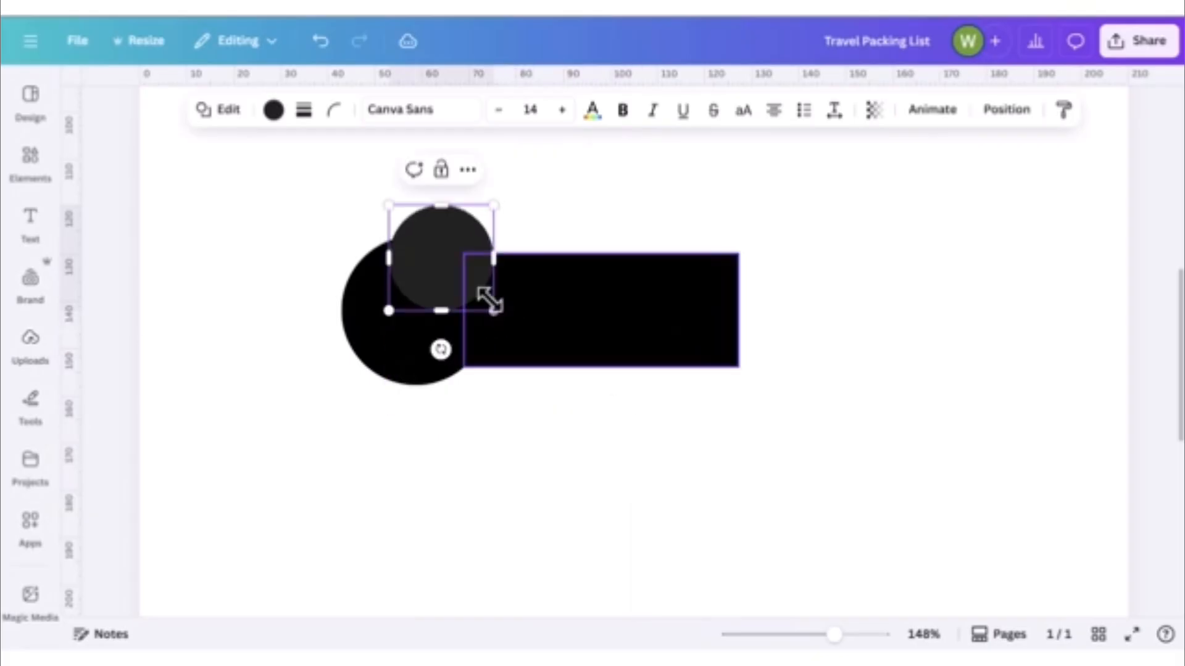
- Fill the smaller circle with white and place it inside the black circle to form a ring
left_click(273, 109)
left_click(320, 464)
left_click(490, 383)
left_click_drag(445, 255, 415, 304)
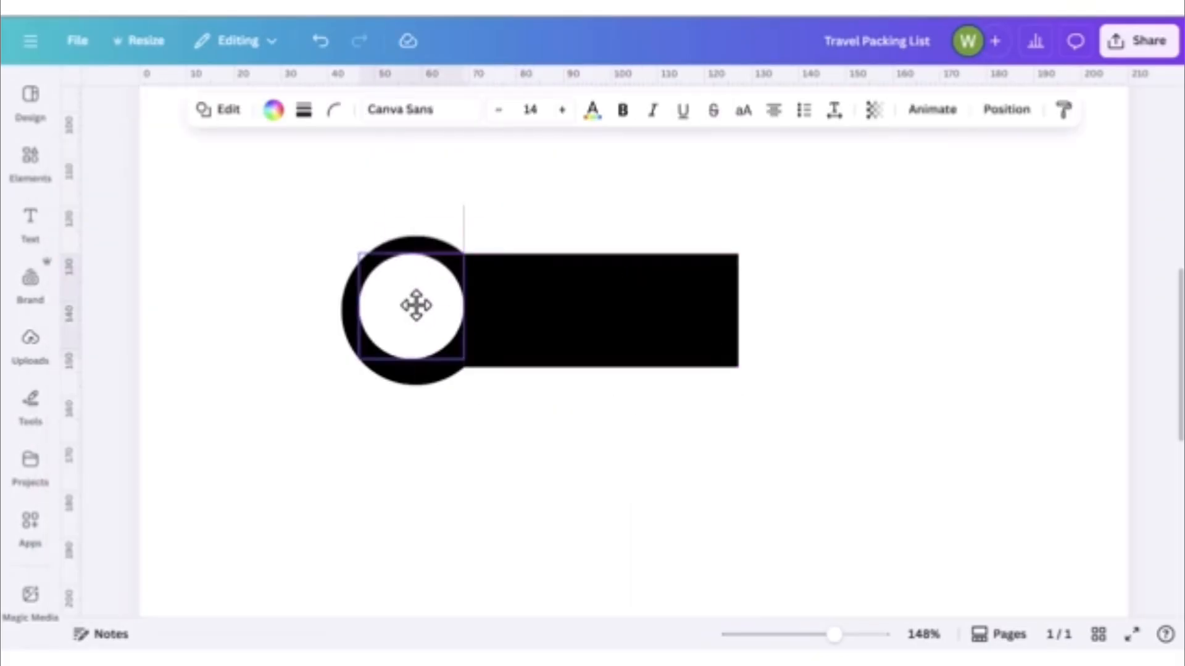
- Insert another square, shrink it to about 33 mm wide and place it below the black rectangle
left_click(30, 161)
left_click(116, 187)
left_click(363, 364)
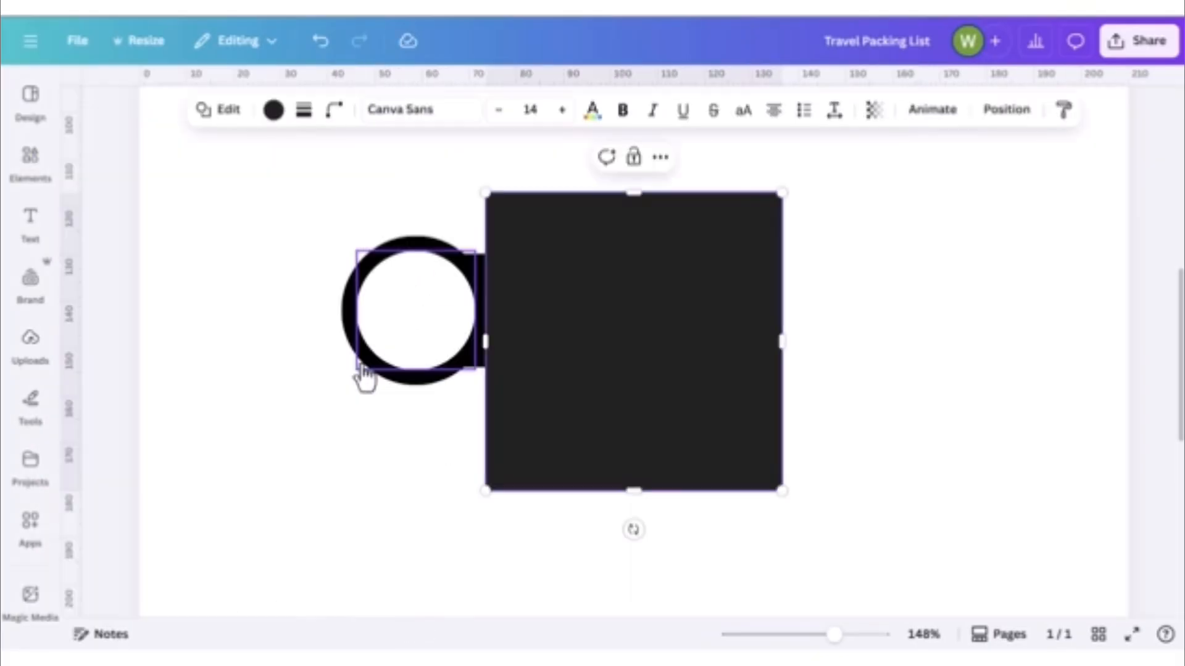
left_click_drag(768, 221, 556, 409)
left_click_drag(561, 450, 603, 433)
- Remove the fill color from the new square and keep the square selected
left_click(273, 110)
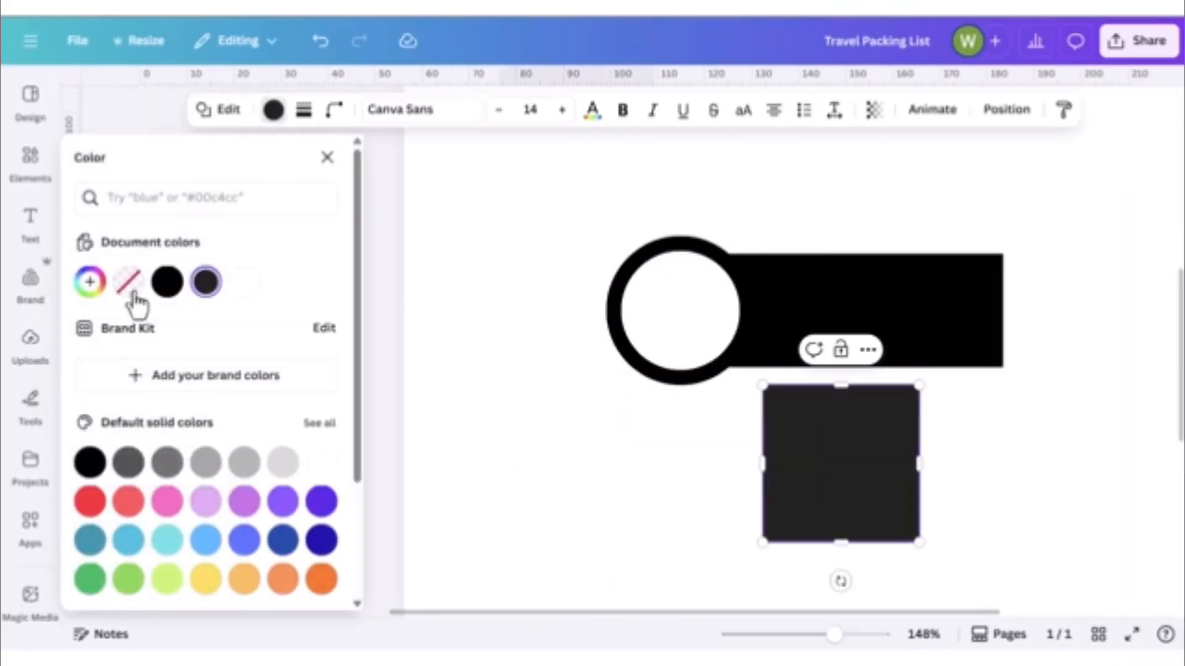
left_click(129, 282)
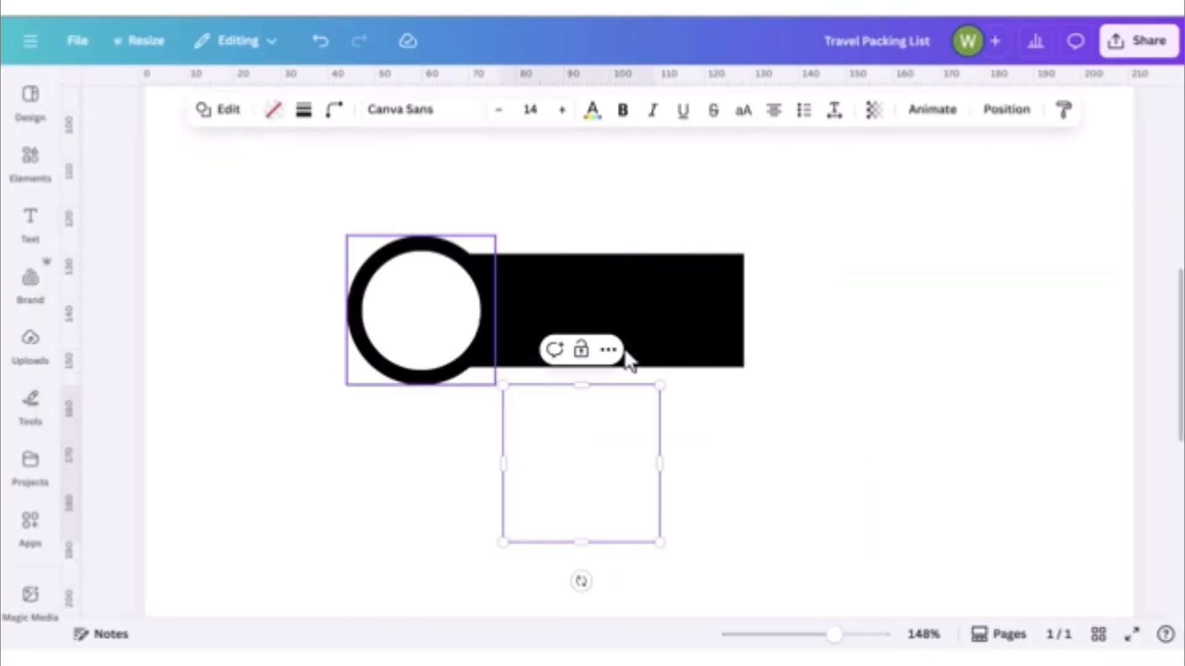
left_click(714, 398)
left_click(610, 414)
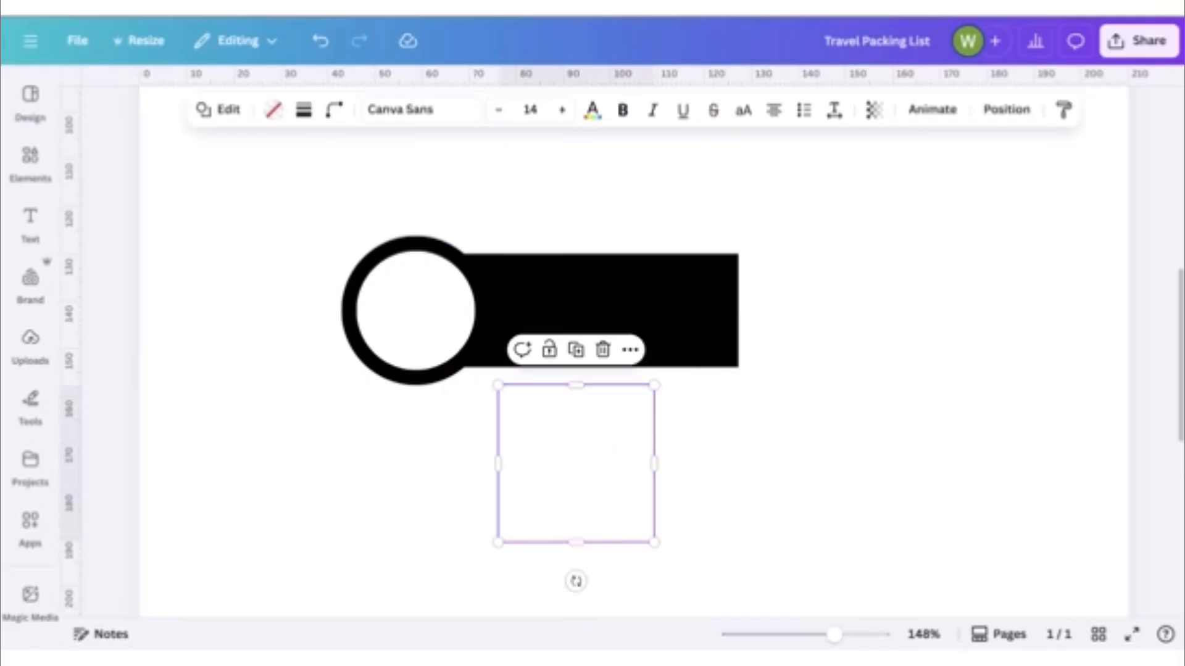
- Try solid, dashed and dotted borders on the unfilled square and give it a solid border with stroke weight 2
left_click(301, 115)
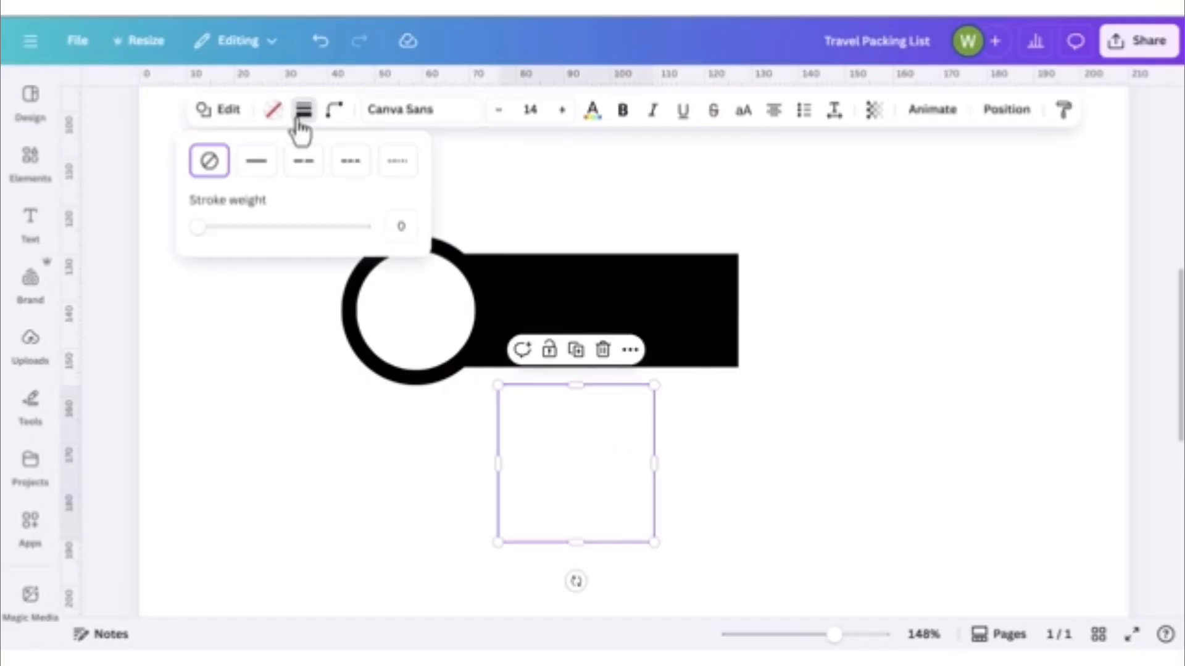
left_click(256, 162)
left_click(348, 164)
left_click(400, 163)
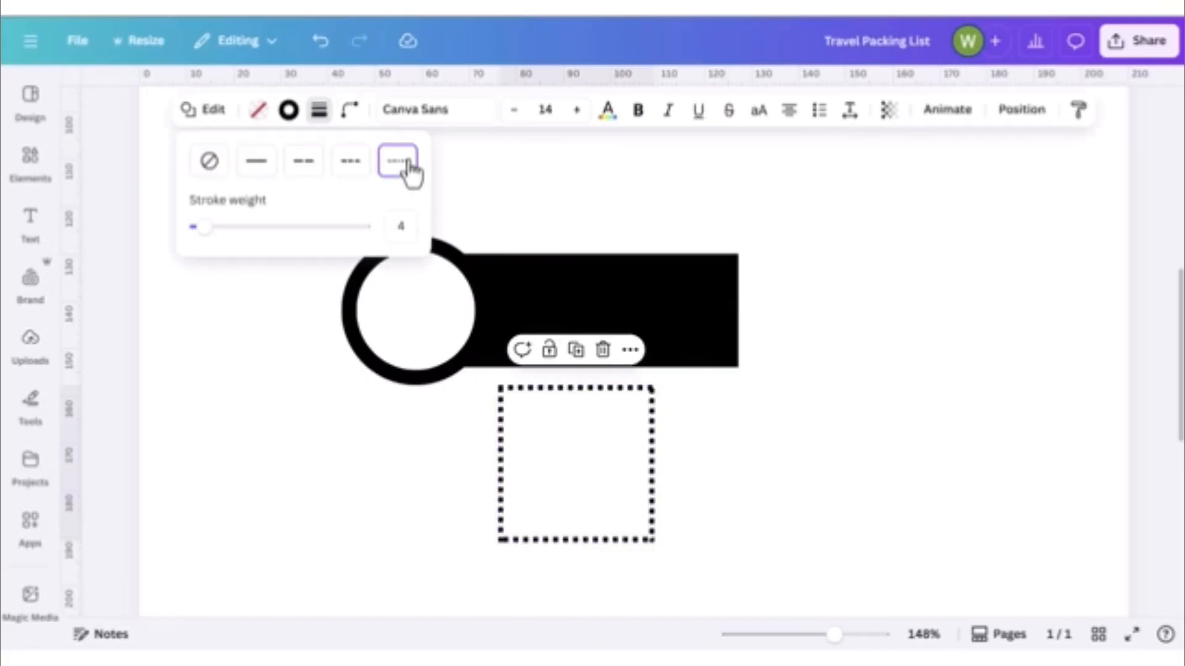
left_click(267, 168)
mouse_move(200, 231)
left_mouse_down()
mouse_move(271, 234)
mouse_move(201, 235)
left_mouse_up()
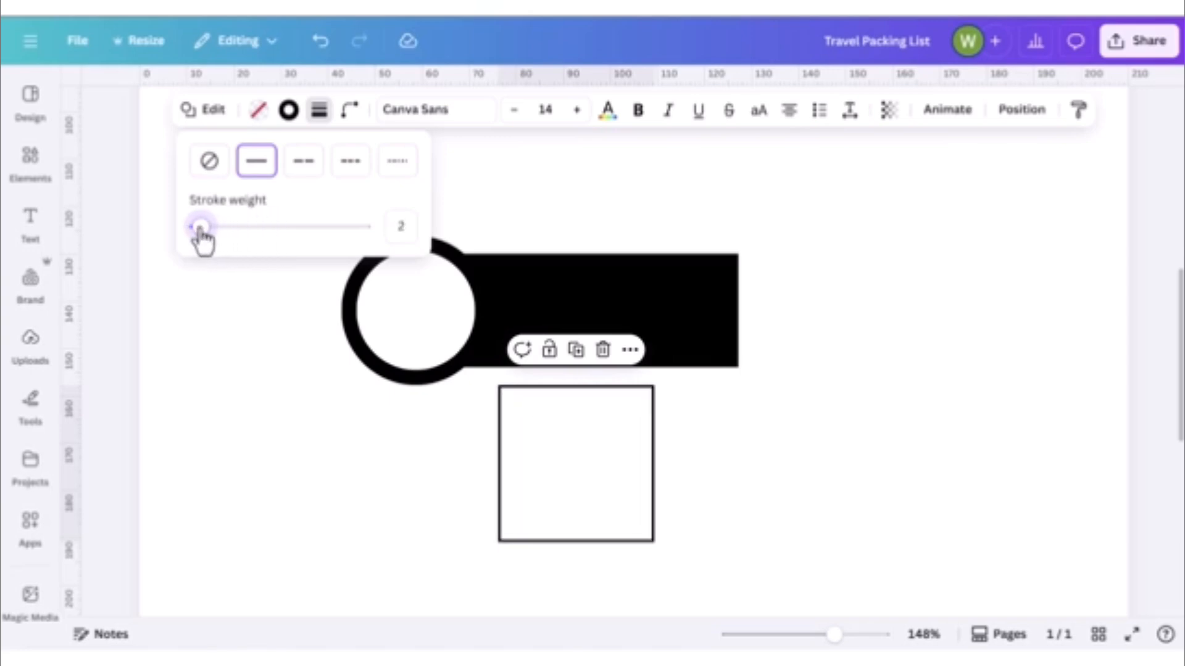
left_click(343, 400)
- Shrink the outlined square to about 16 mm and center it below the ring as a checkbox
left_click_drag(600, 458, 419, 475)
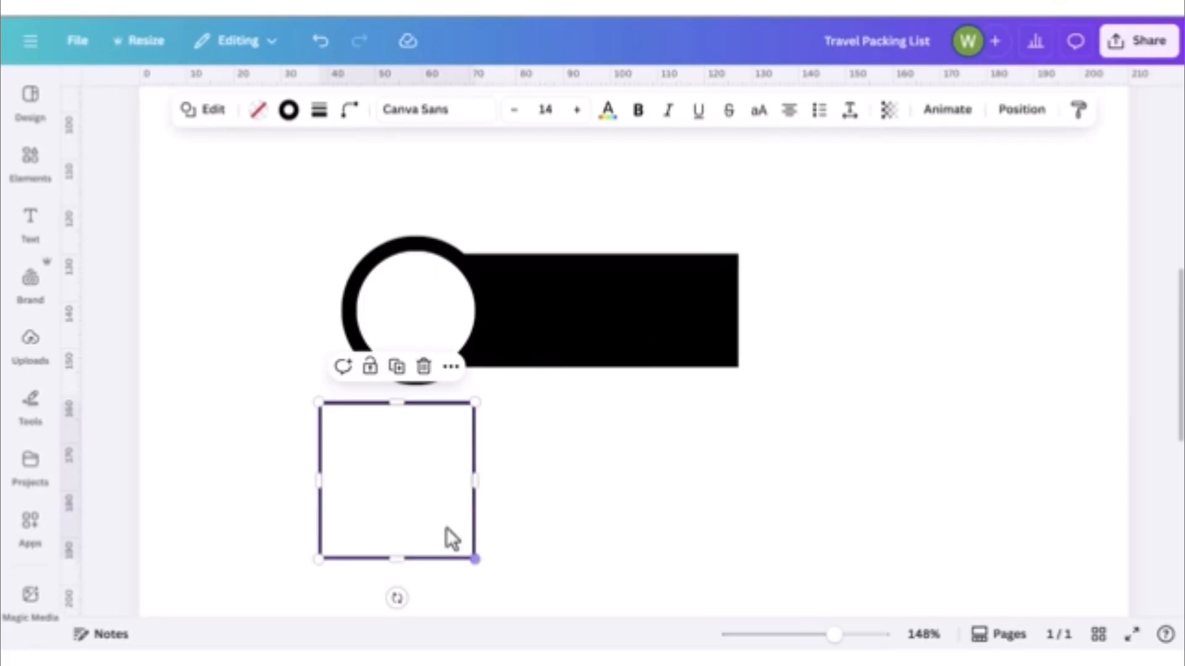
left_click_drag(446, 528, 455, 465)
left_click_drag(497, 564, 419, 451)
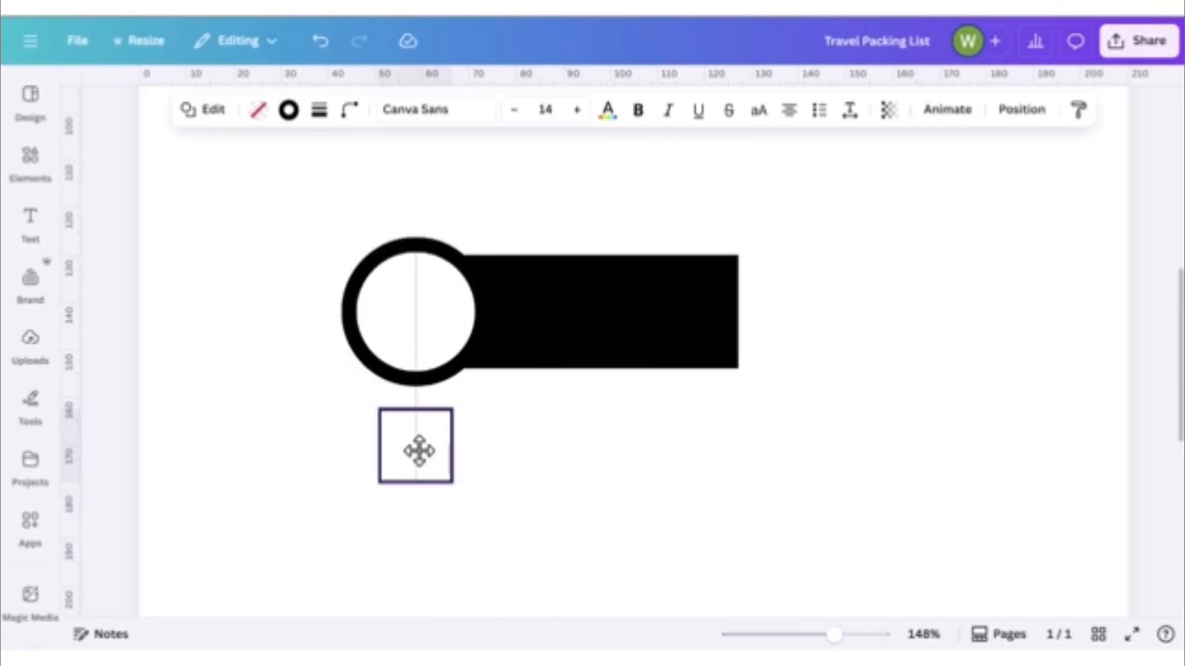
left_click(374, 490)
- Insert a plain solid line from the line shapes
left_click(30, 162)
scroll(298, 299, "up", 2)
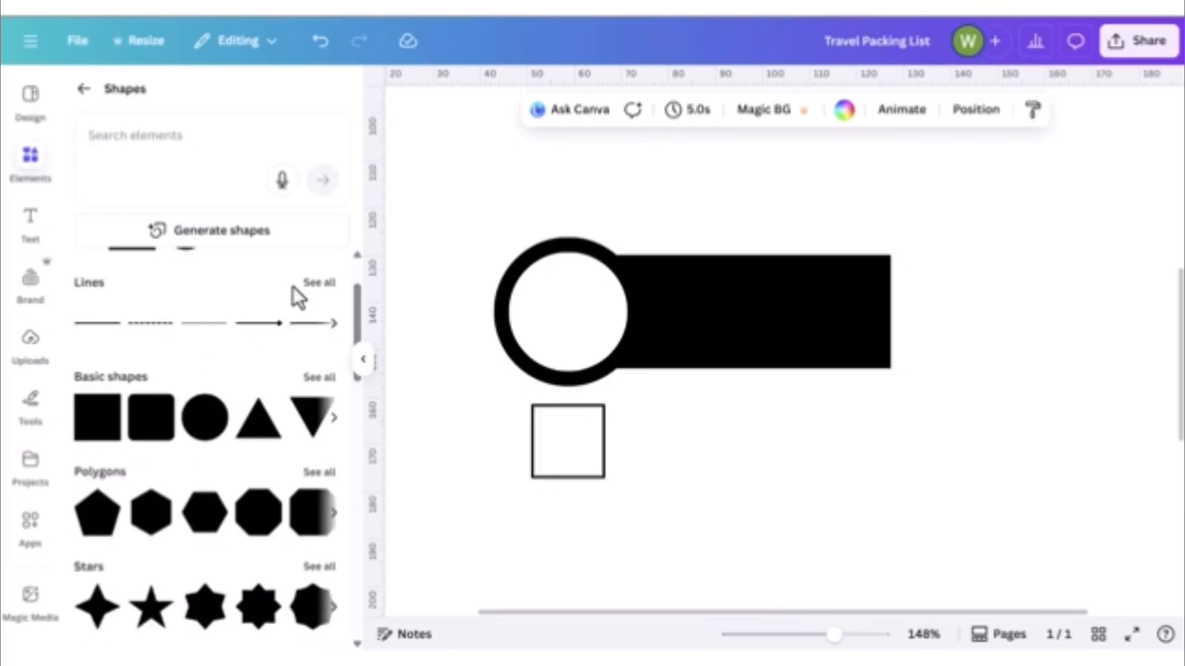
left_click(319, 283)
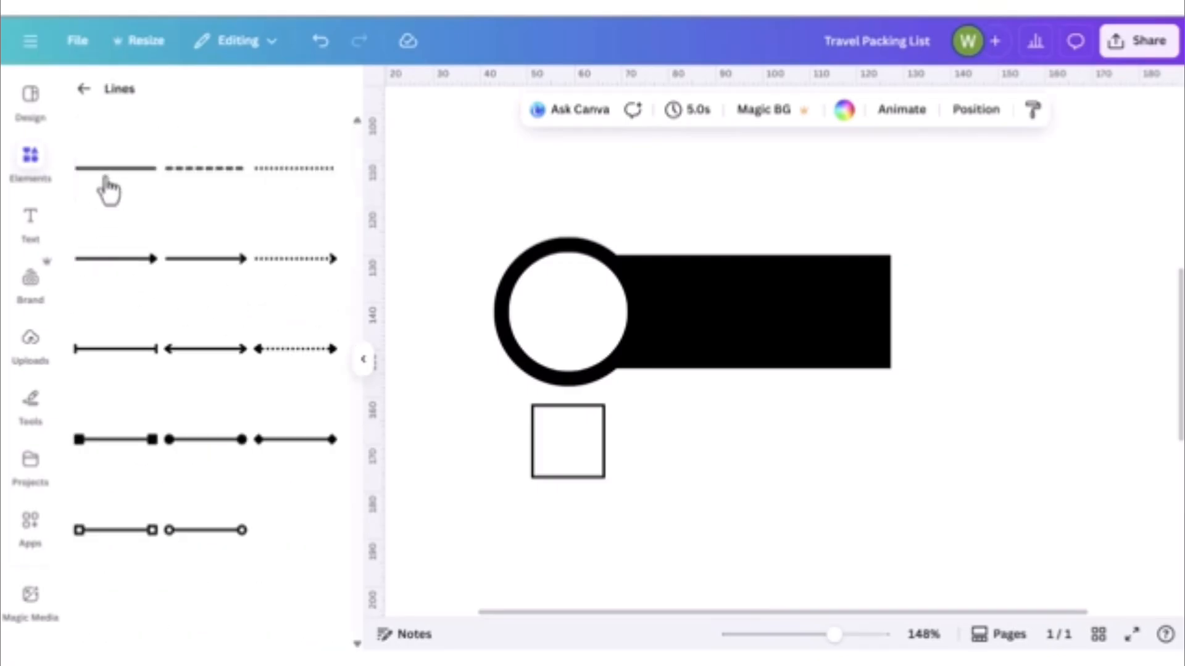
left_click(103, 167)
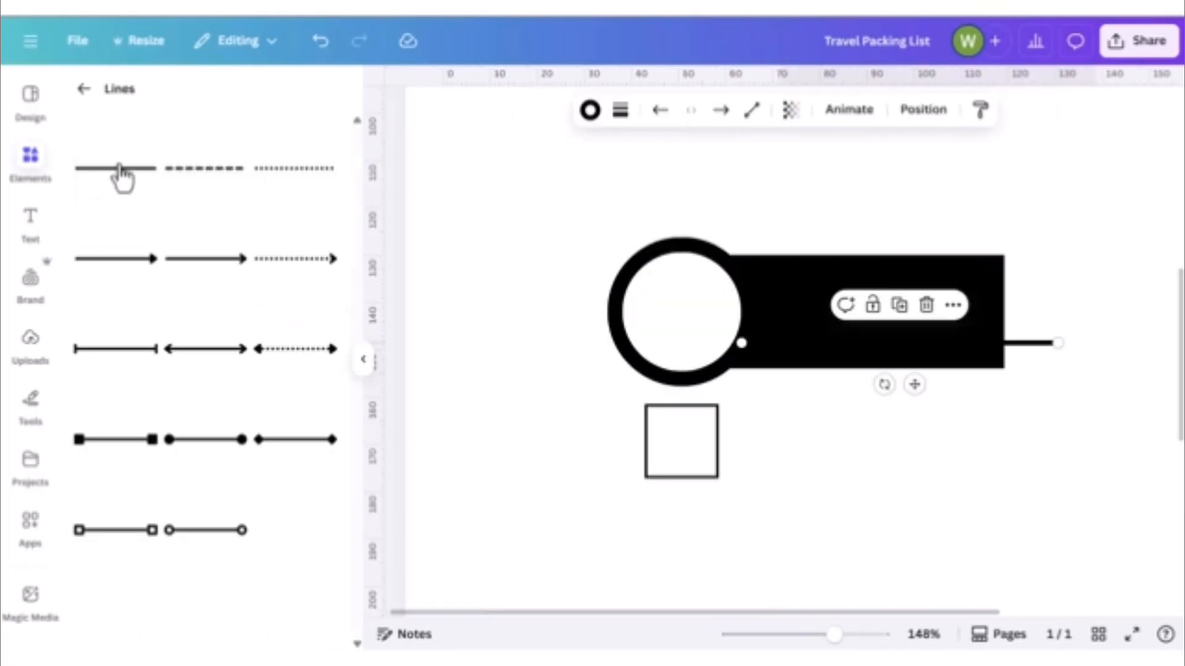
left_click(437, 259)
left_click(363, 359)
- Place the line beside the checkbox and stretch it to a near-horizontal length of about 80 mm
left_click_drag(783, 343, 577, 442)
left_click(876, 402)
left_click(827, 444)
left_click_drag(719, 426, 890, 443)
left_click(989, 460)
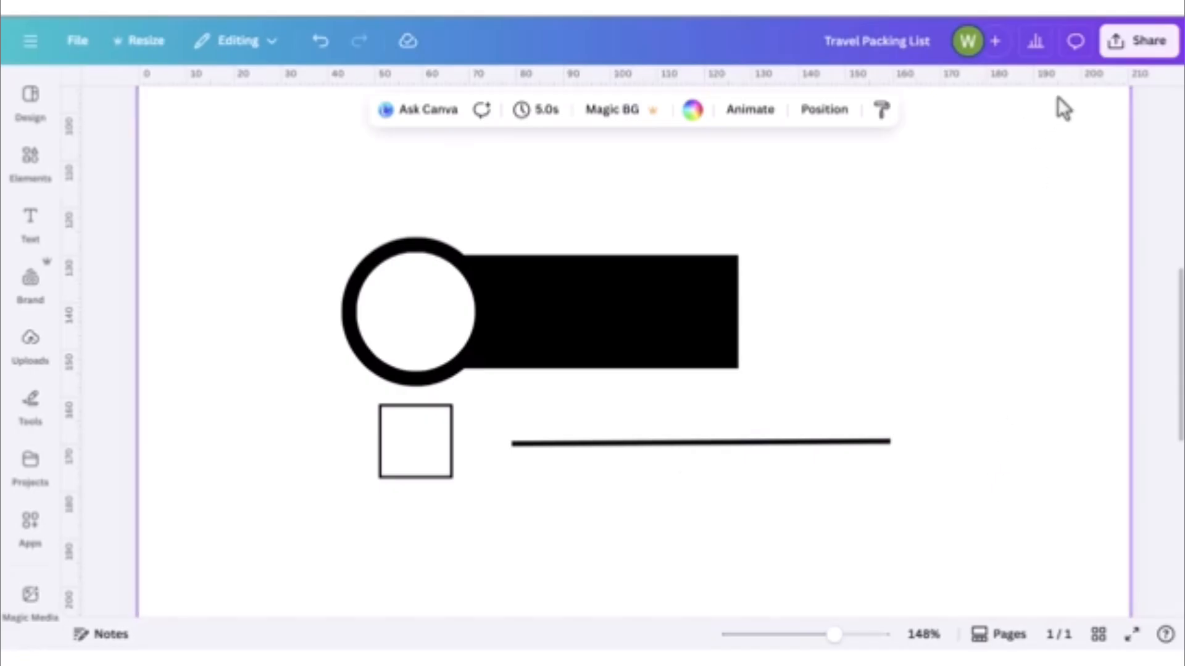
- Try blue, peach and a red-to-purple gradient as the line's stroke color, and return it to black
left_click(724, 444)
left_click_drag(686, 484, 691, 545)
left_click(1098, 204)
left_click(762, 442)
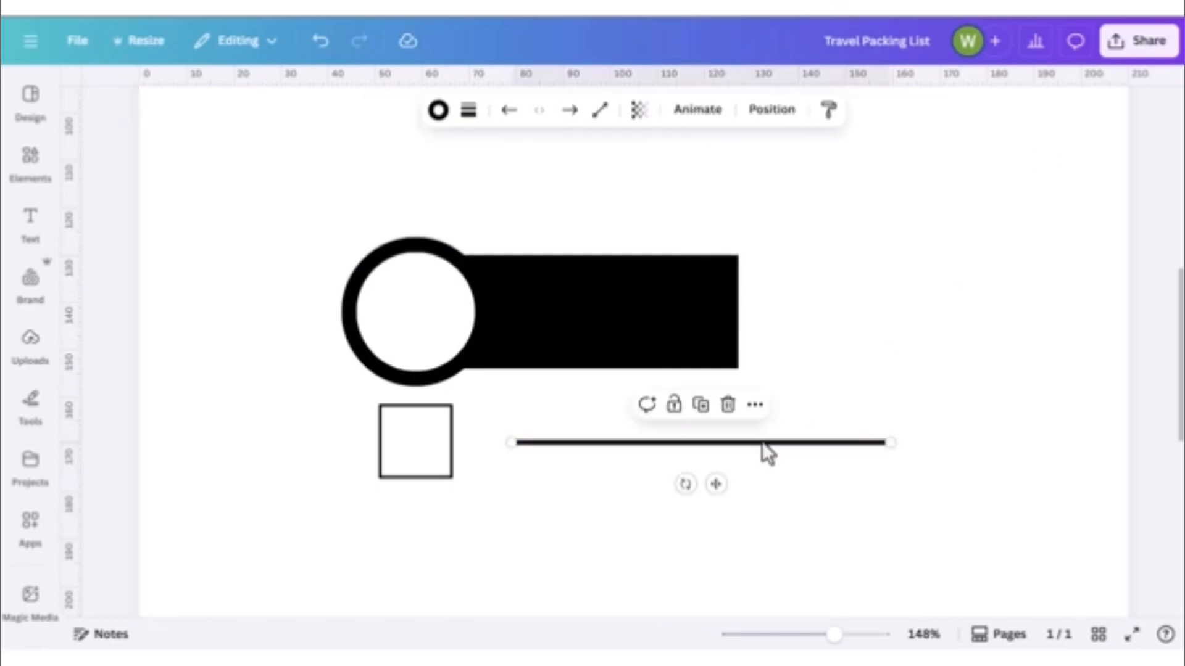
left_click(438, 113)
left_click(243, 476)
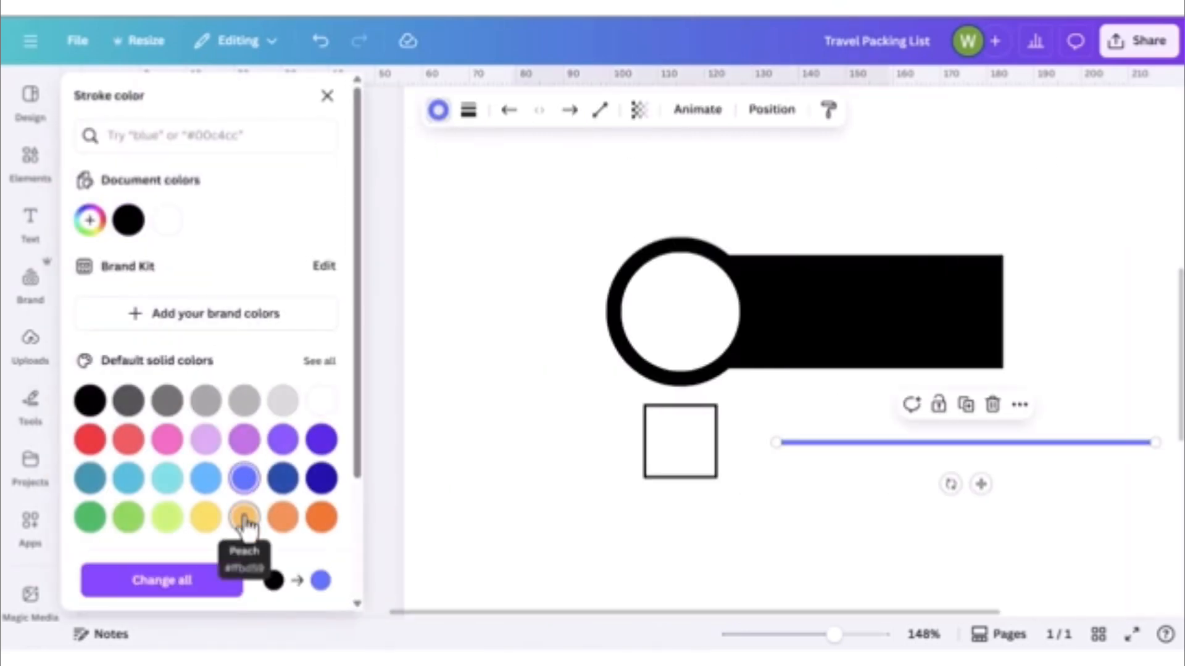
left_click(244, 517)
scroll(290, 500, "down", 3)
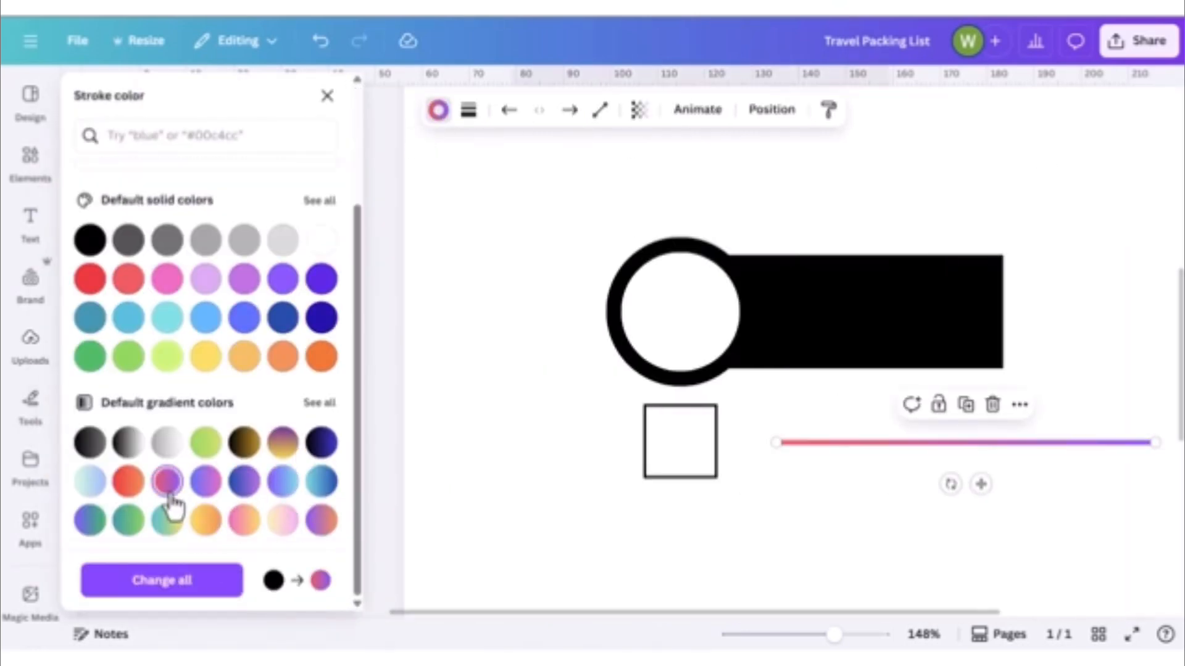
left_click(90, 243)
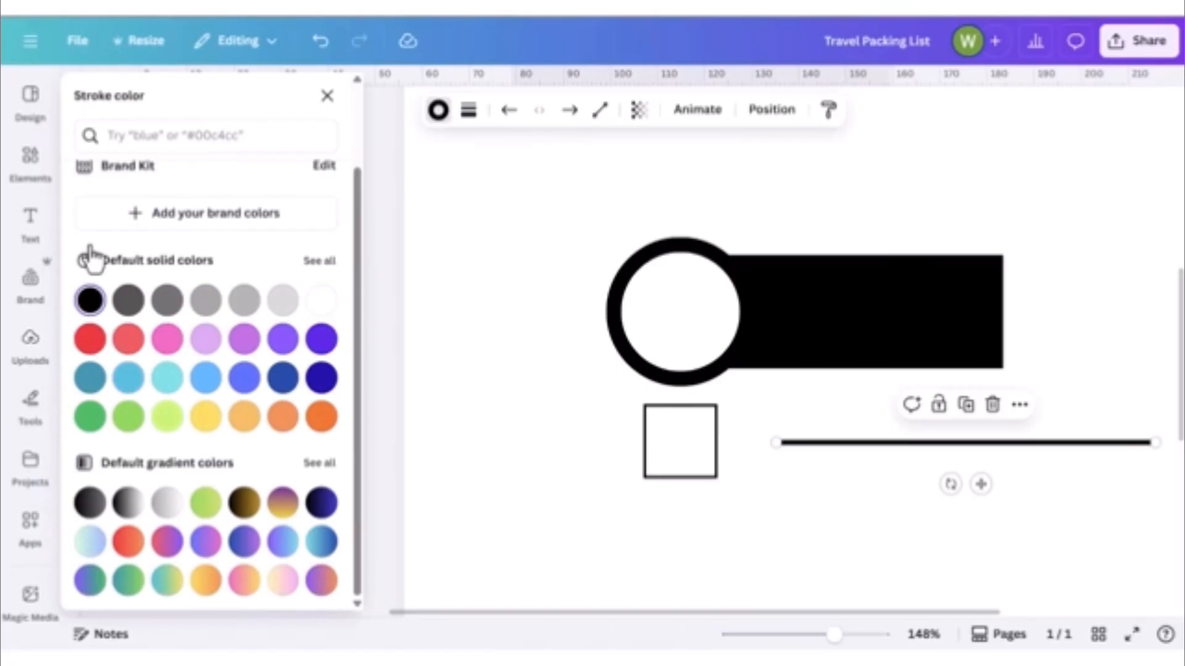
left_click(328, 98)
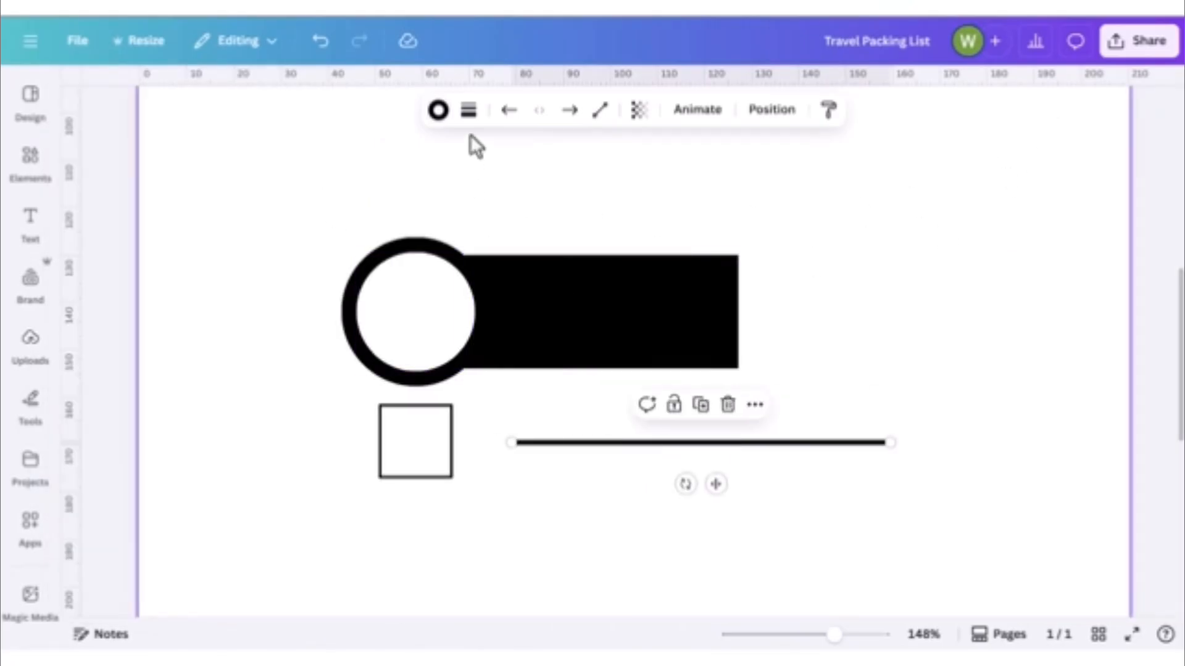
- Try a dashed style, rounded end points and stroke weight 13 on the line, settling on a thin solid stroke with square ends
left_click(469, 111)
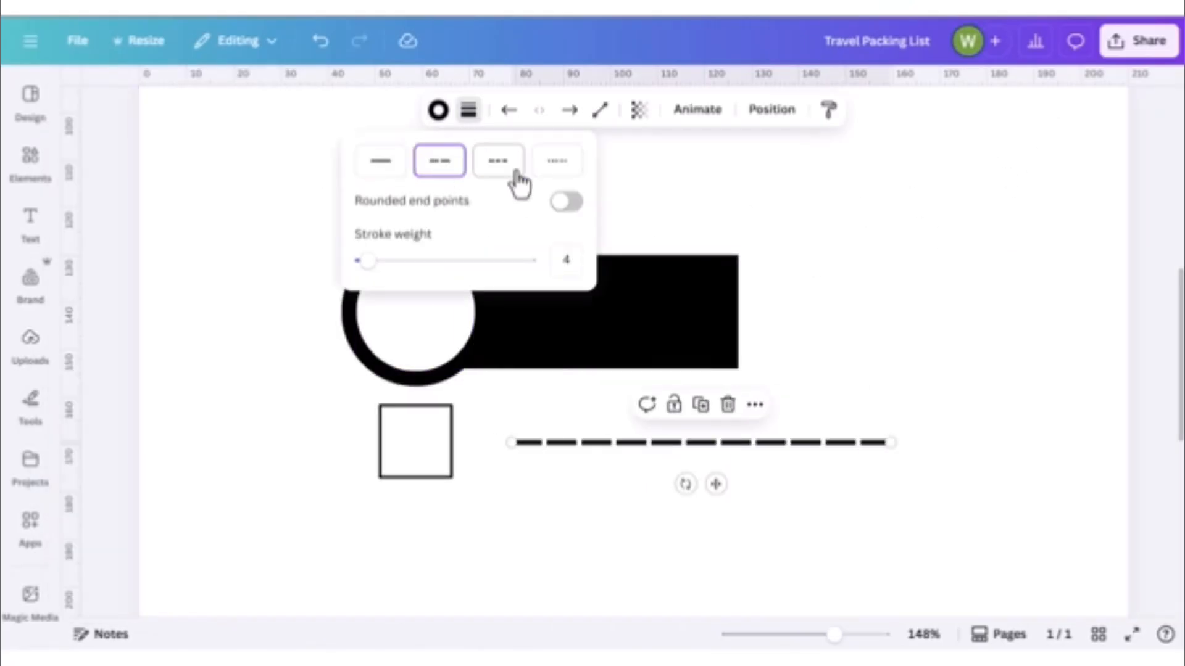
left_click(381, 162)
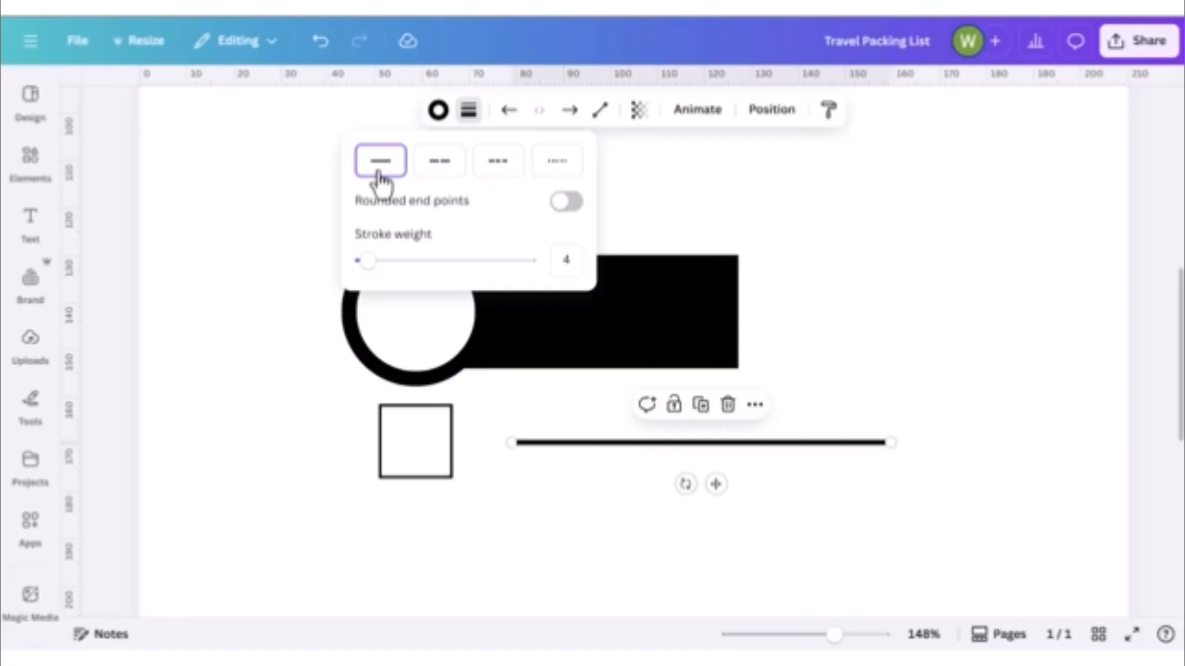
mouse_move(367, 261)
left_mouse_down()
mouse_move(402, 263)
mouse_move(386, 263)
left_mouse_up()
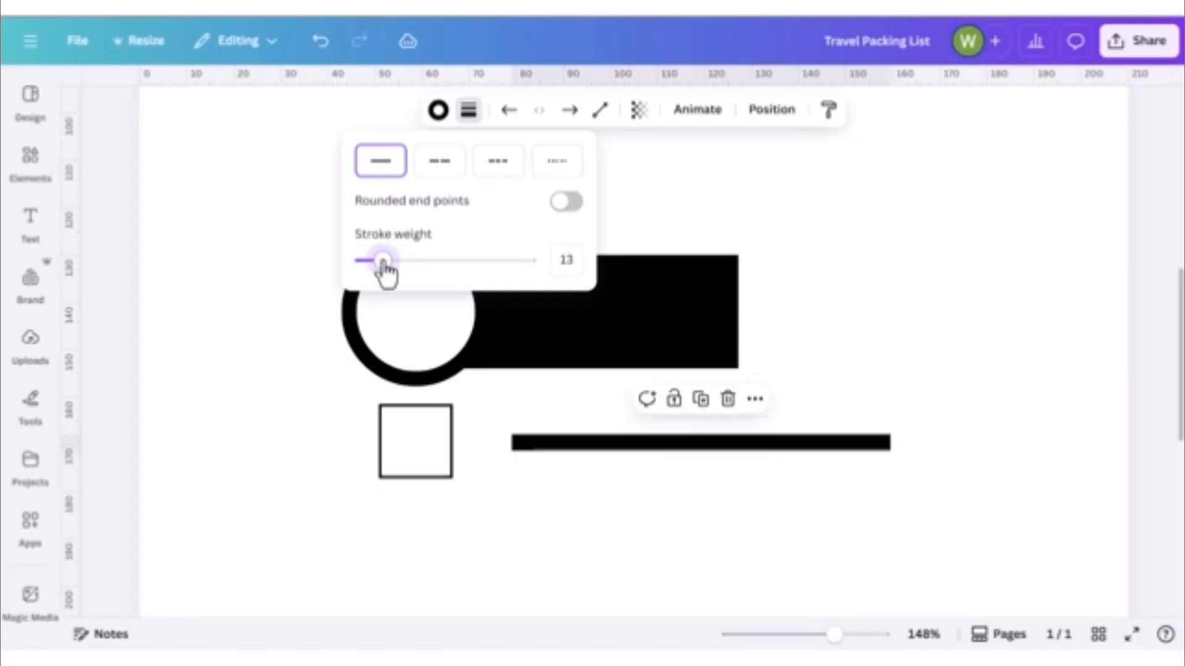
left_click(571, 204)
left_click_drag(390, 264, 361, 273)
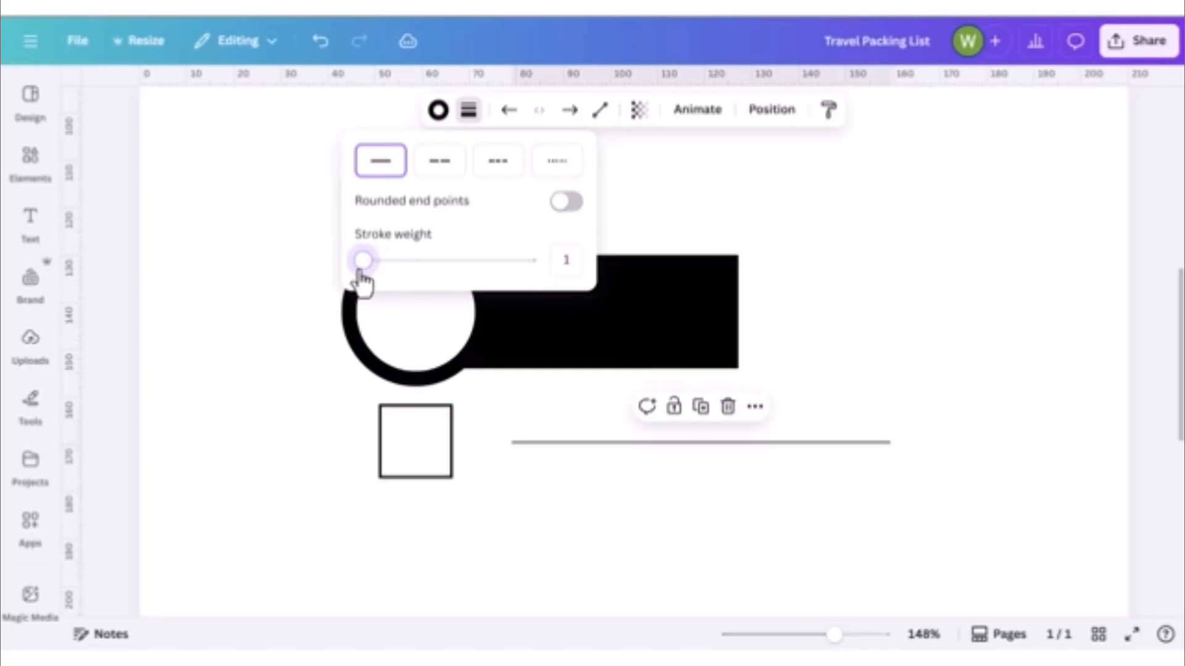
left_click(673, 198)
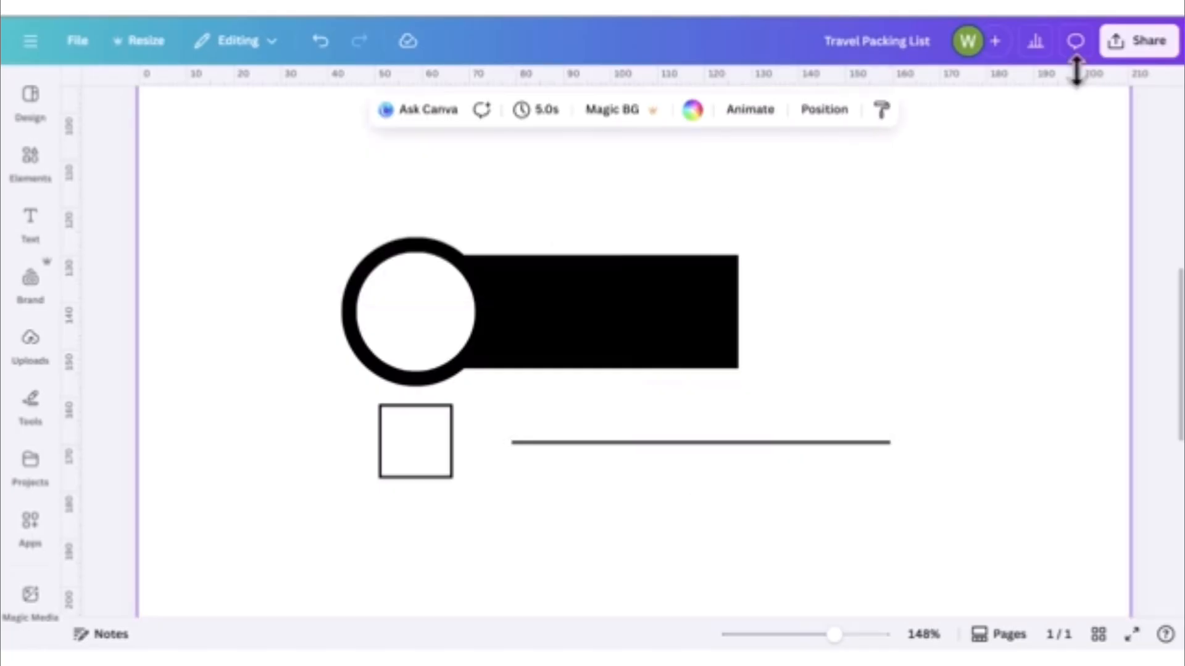
- Try the curved line type, bend the line downward, and restore it to straight
left_click(792, 450)
left_click(603, 111)
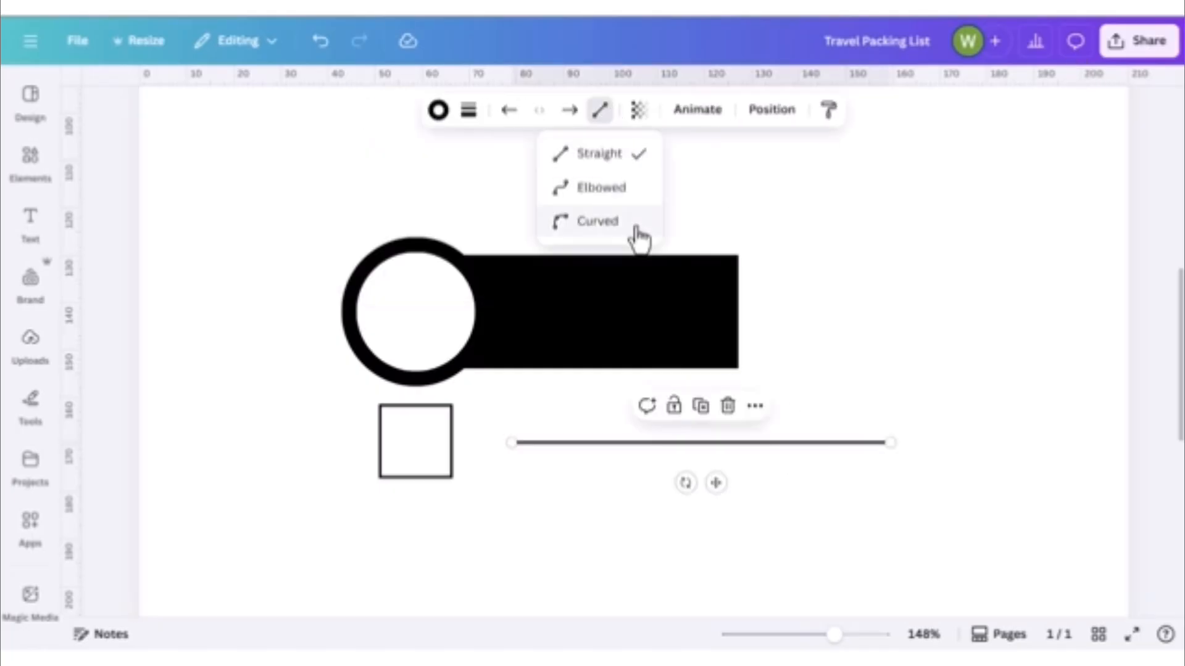
left_click(635, 223)
left_click_drag(711, 409, 801, 513)
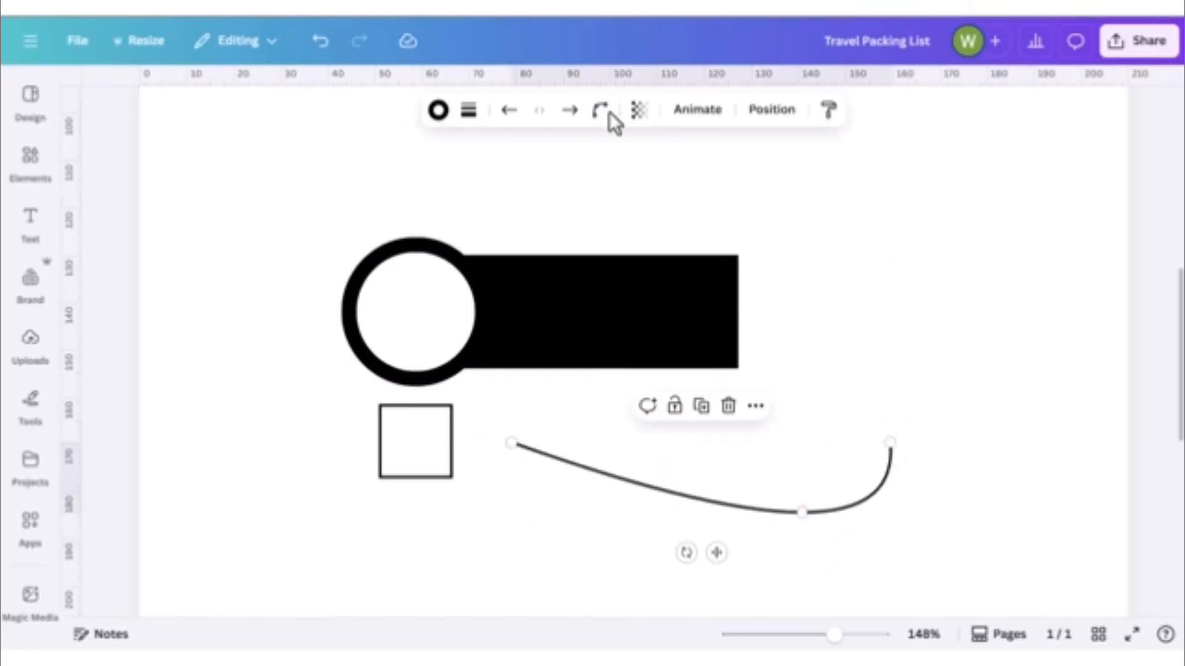
left_click(599, 111)
left_click(614, 158)
left_click(608, 111)
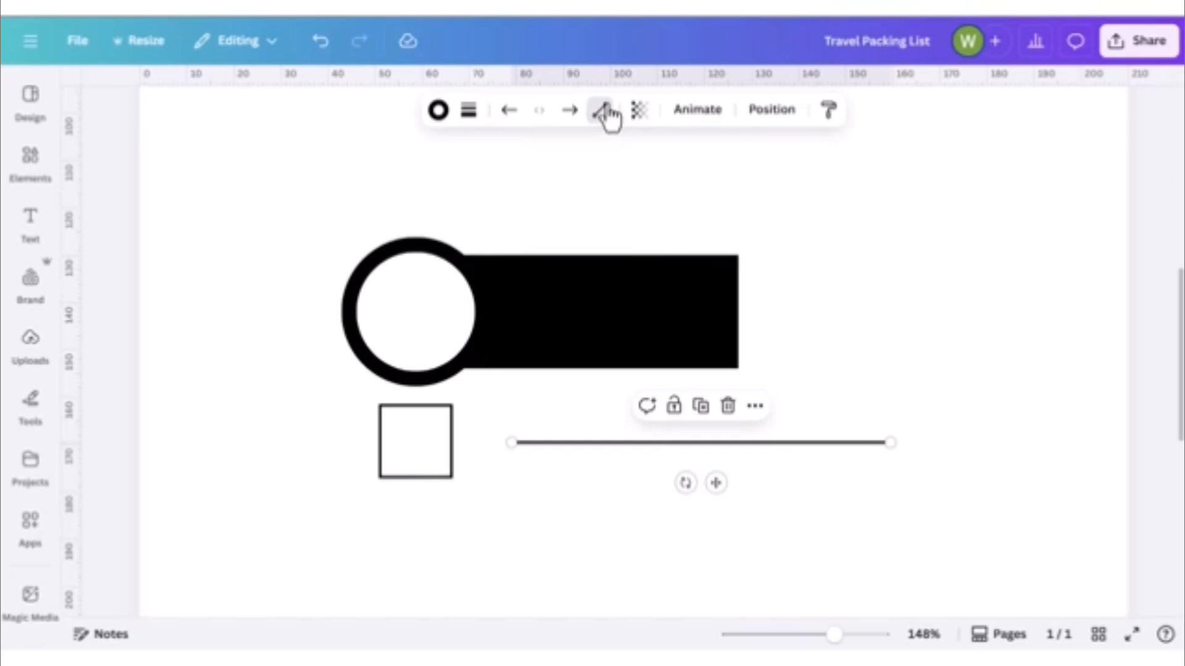
- Shorten the line to about 58 mm and place it level with the checkbox's lower edge, ending flush with the black bar
left_click_drag(826, 448, 738, 479)
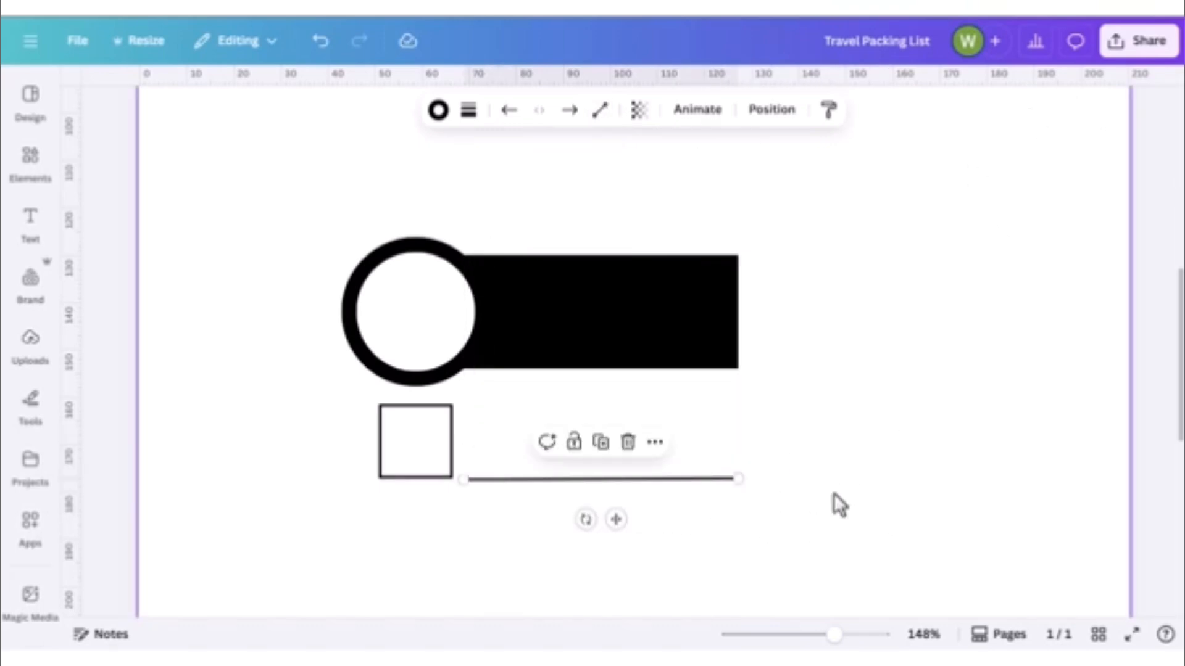
left_click(834, 493)
- Copy the checkbox and its line together, paste them, and align the copy directly below as a second row
left_click_drag(1176, 398, 1174, 427)
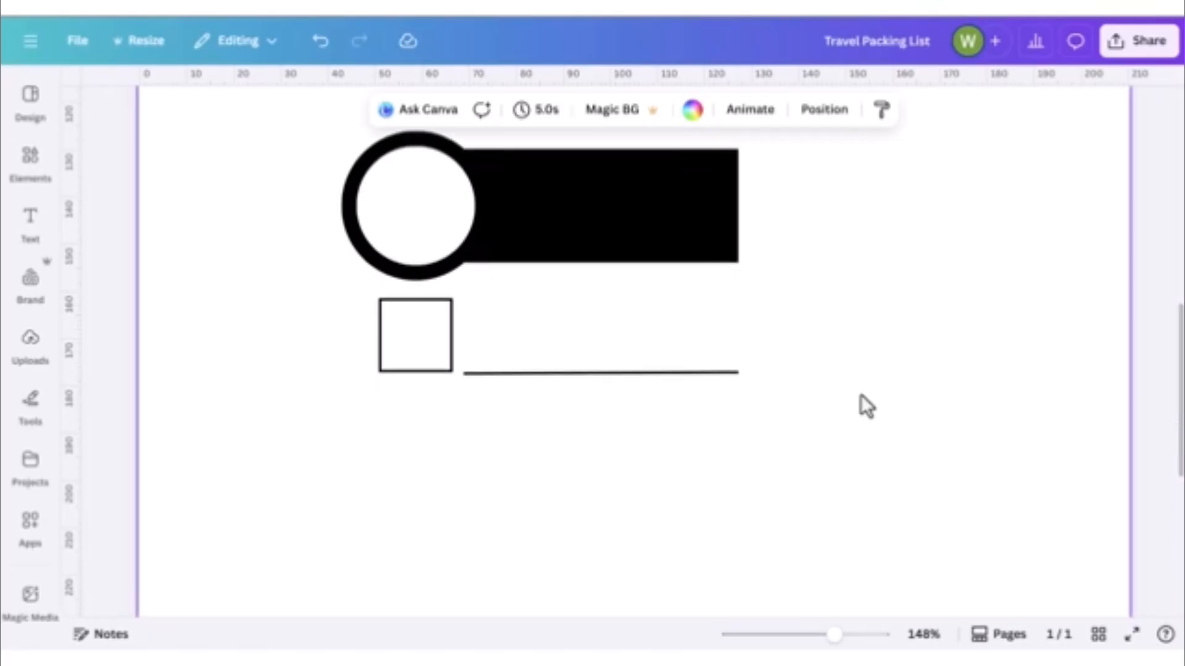
left_click_drag(763, 395, 342, 314)
right_click(416, 328)
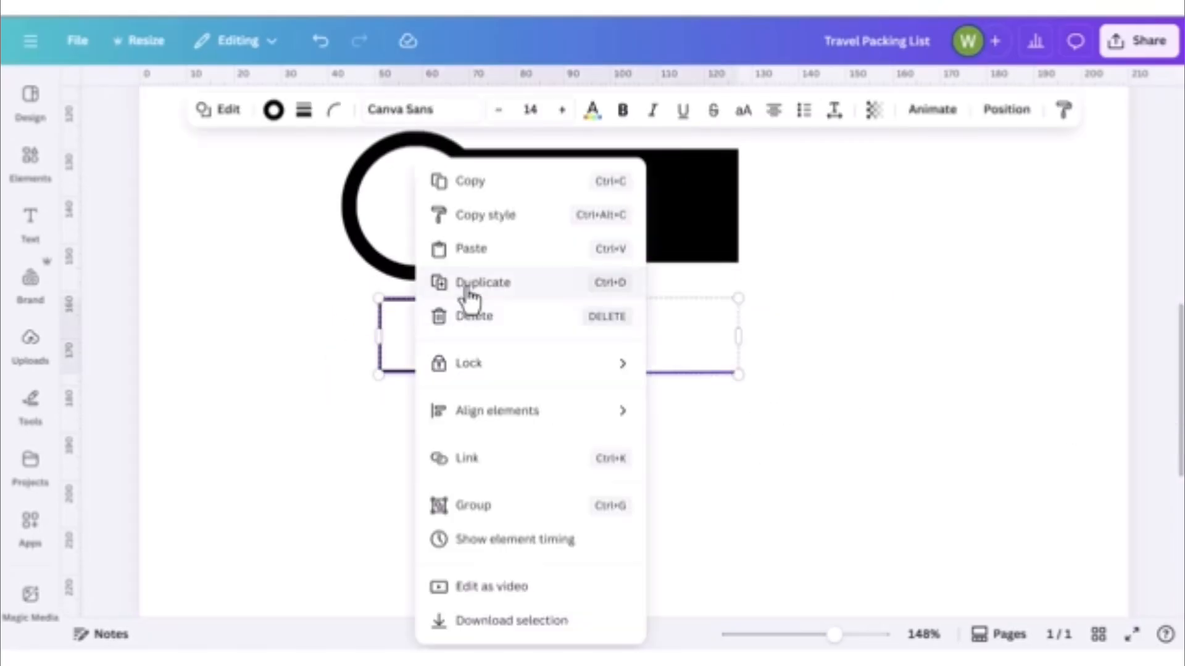
left_click(508, 187)
left_click(383, 409)
right_click(396, 403)
left_click(460, 373)
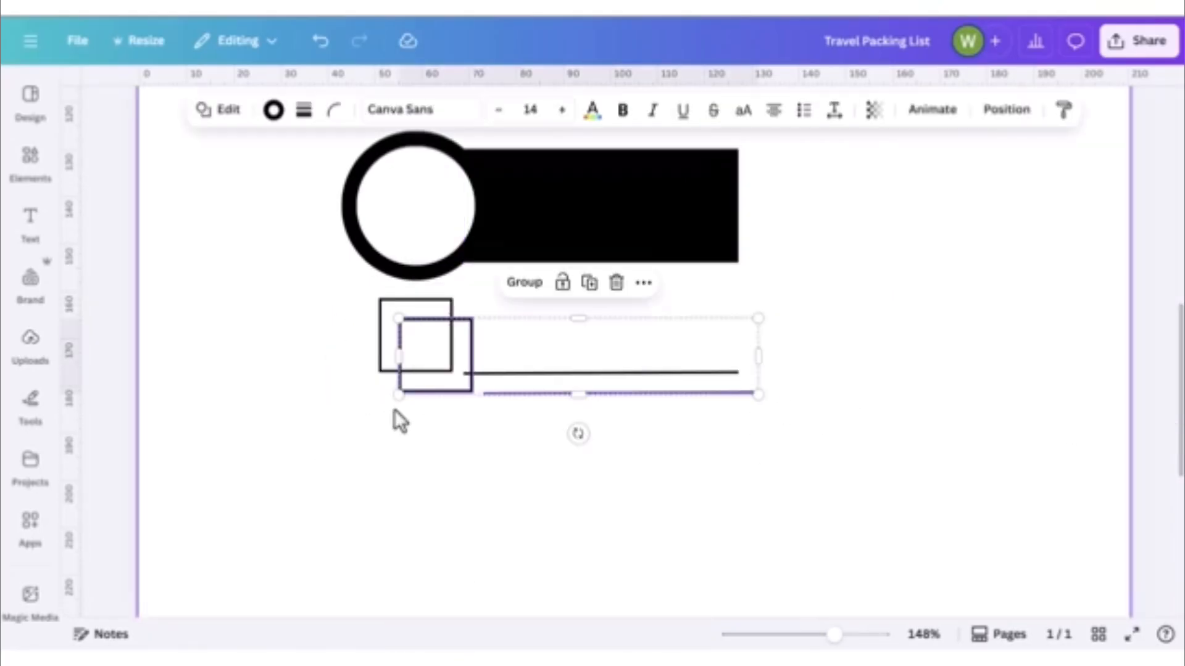
left_click_drag(525, 355, 502, 425)
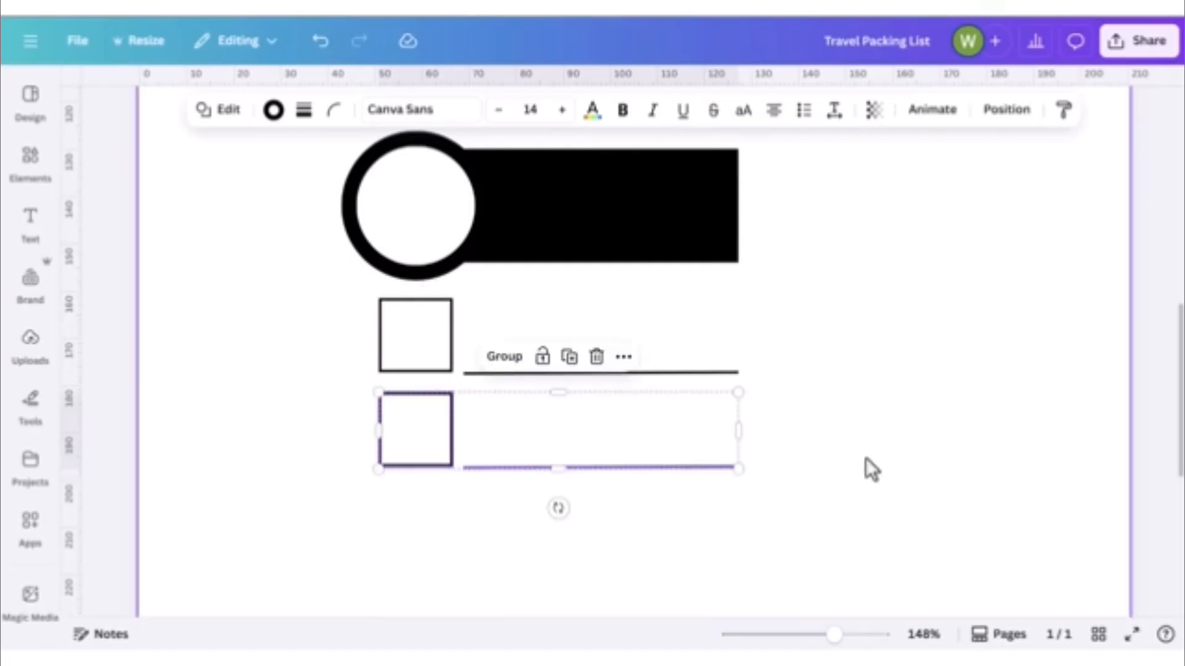
- Paste another checkbox-and-line row and position it beneath the second row
left_click(1039, 391)
right_click(1035, 481)
left_click(802, 376)
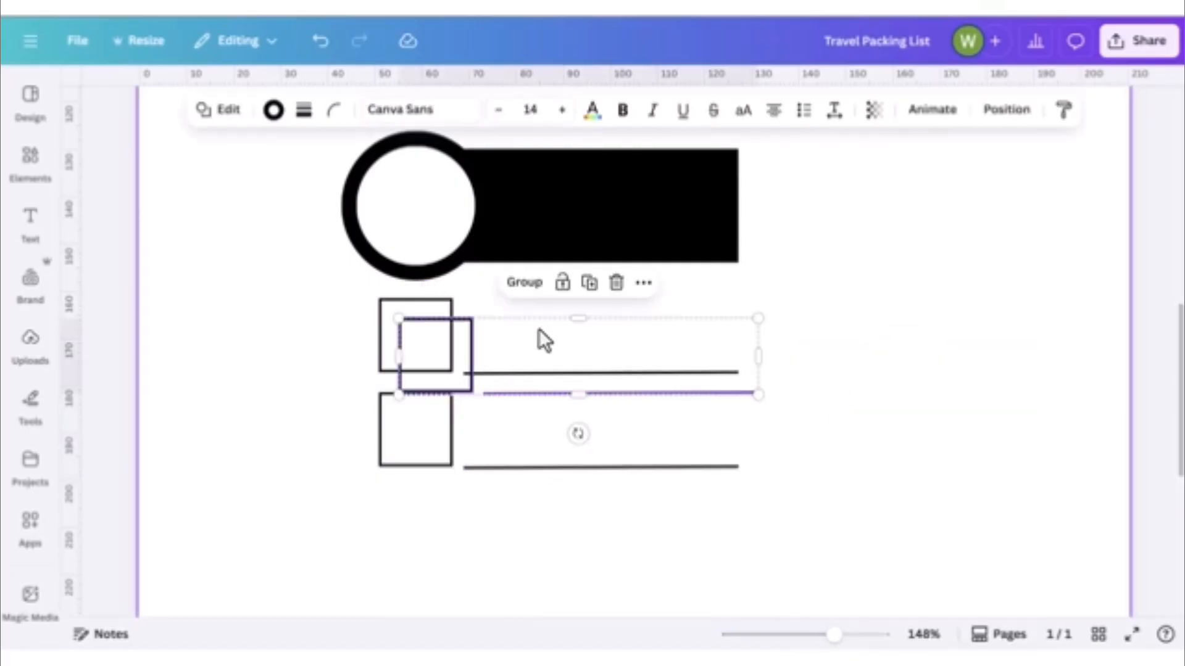
left_click_drag(542, 335, 524, 500)
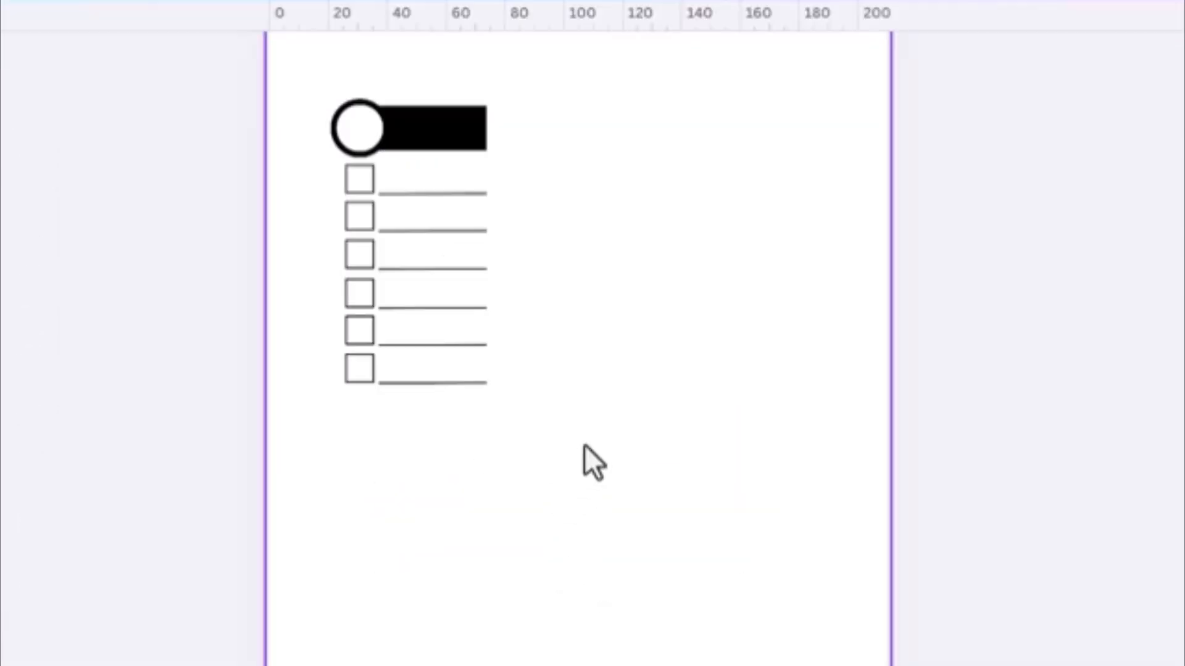
- Copy the whole header and six-row checklist block, paste it, and place the copy beside the original as a second column
left_click_drag(584, 446, 309, 90)
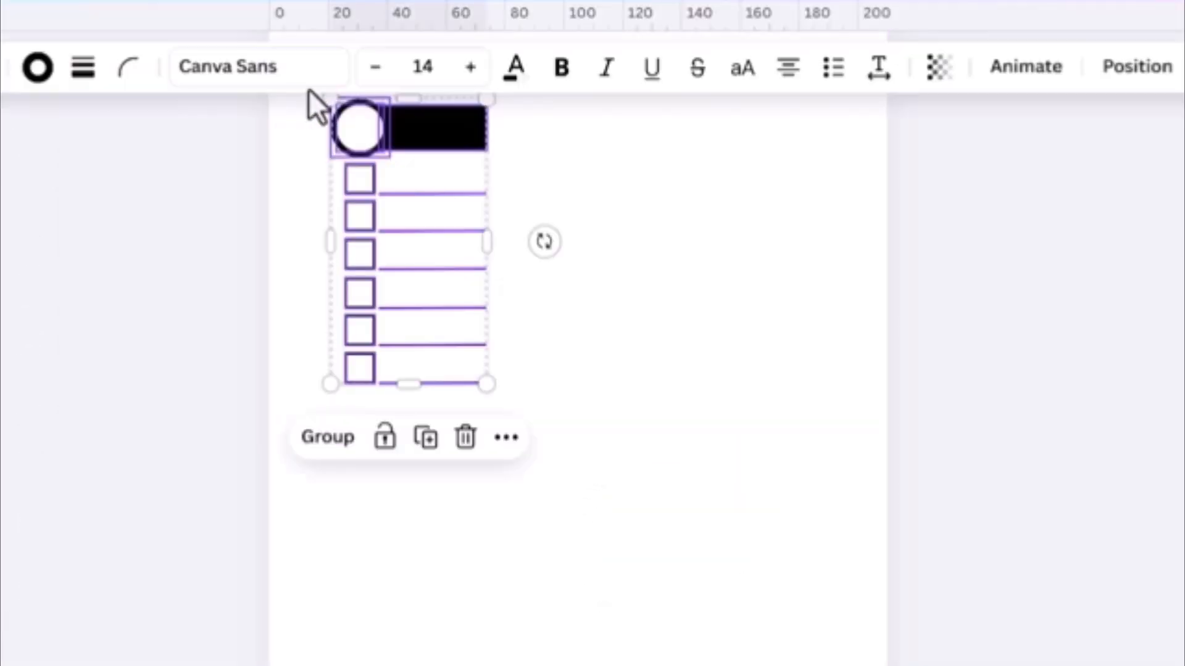
right_click(435, 143)
left_click(503, 151)
left_click(551, 117)
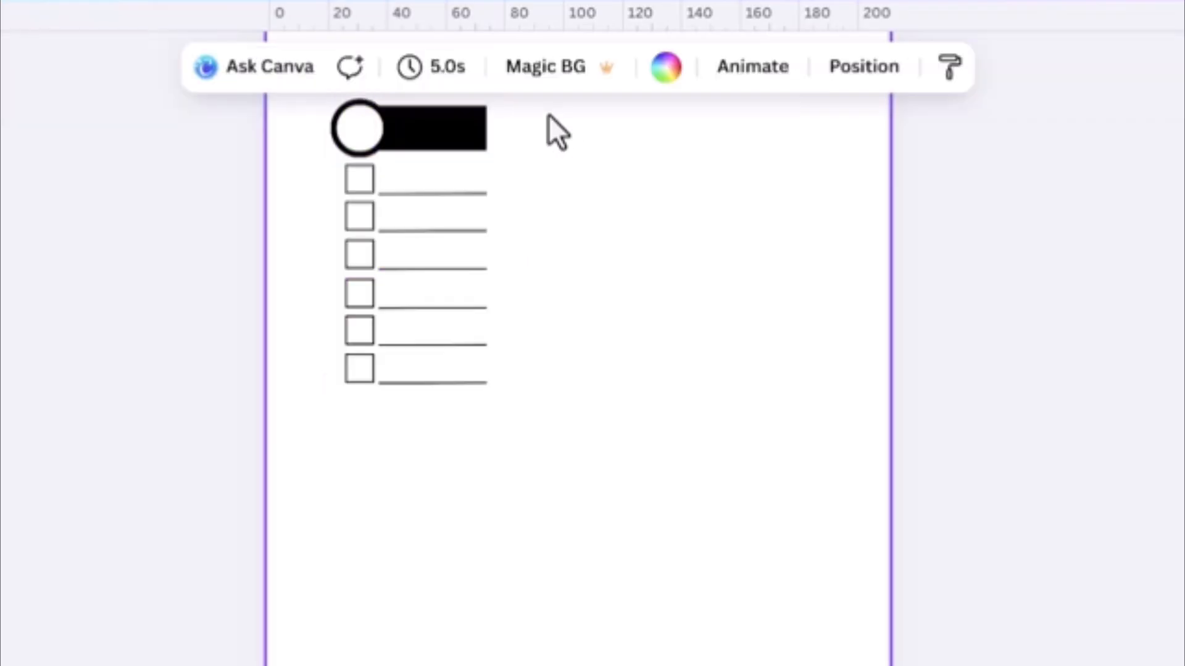
right_click(551, 119)
left_click(681, 253)
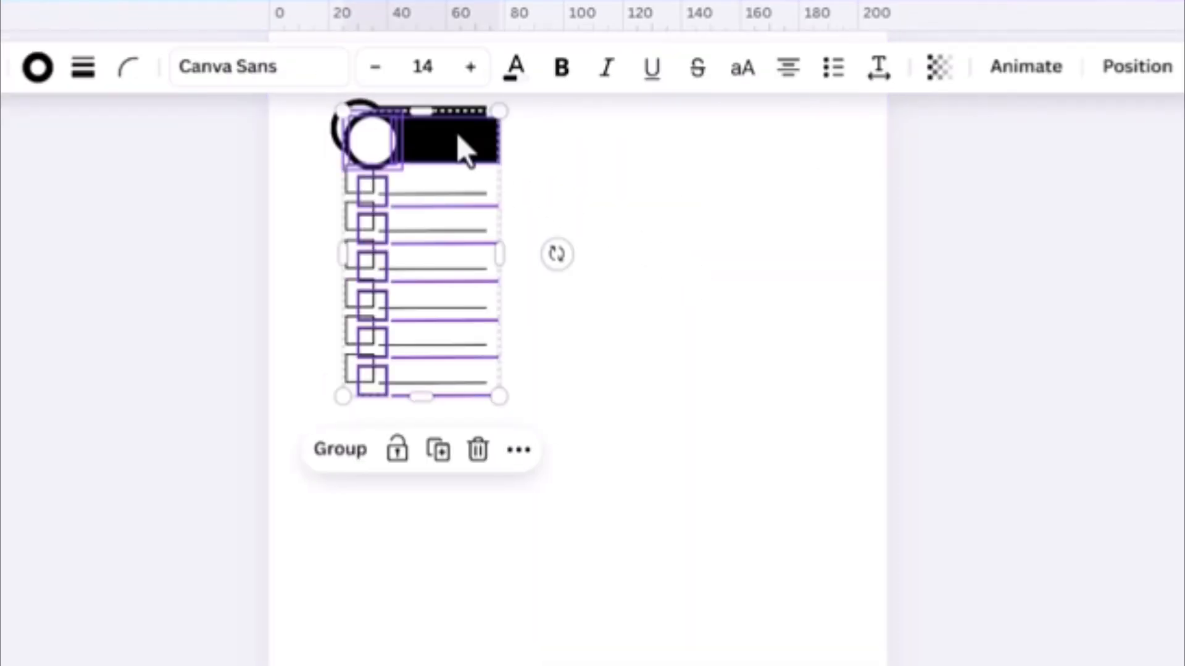
left_click_drag(435, 148, 584, 124)
- Paste the checklist block once more and align it as a third column level with the other two
right_click(750, 196)
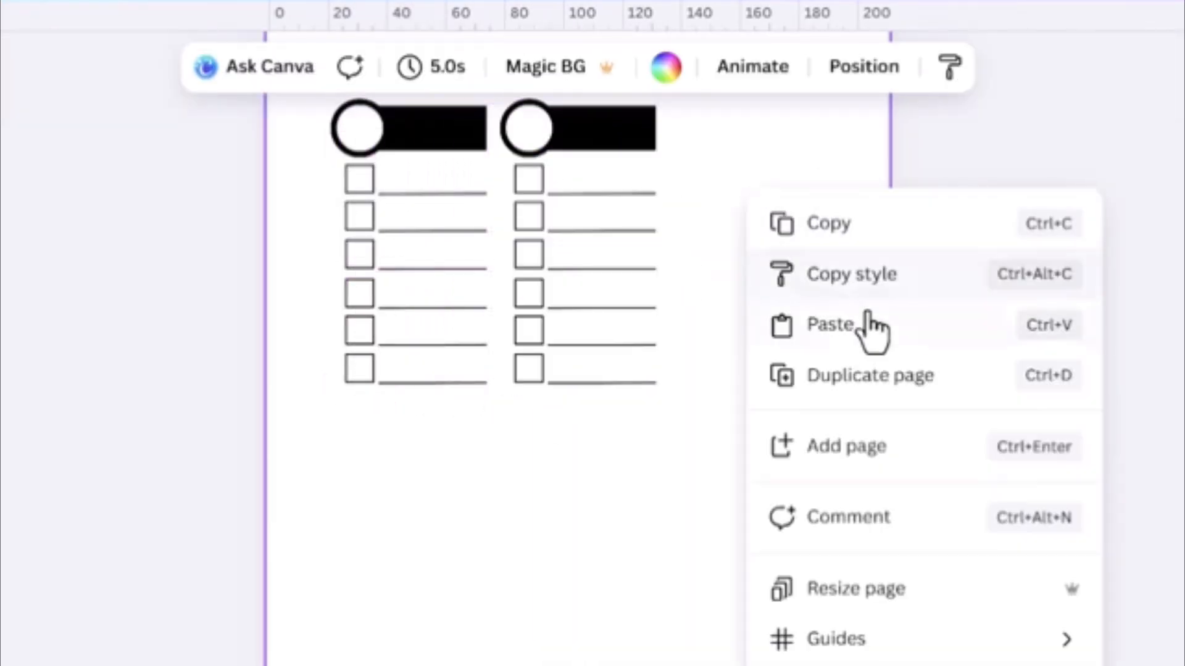
left_click(873, 331)
left_click_drag(428, 136, 751, 119)
left_click(860, 448)
- Copy all three checklist columns, paste them, and align the copies below the originals as a second set of blocks
left_click_drag(817, 354, 447, 127)
right_click(553, 158)
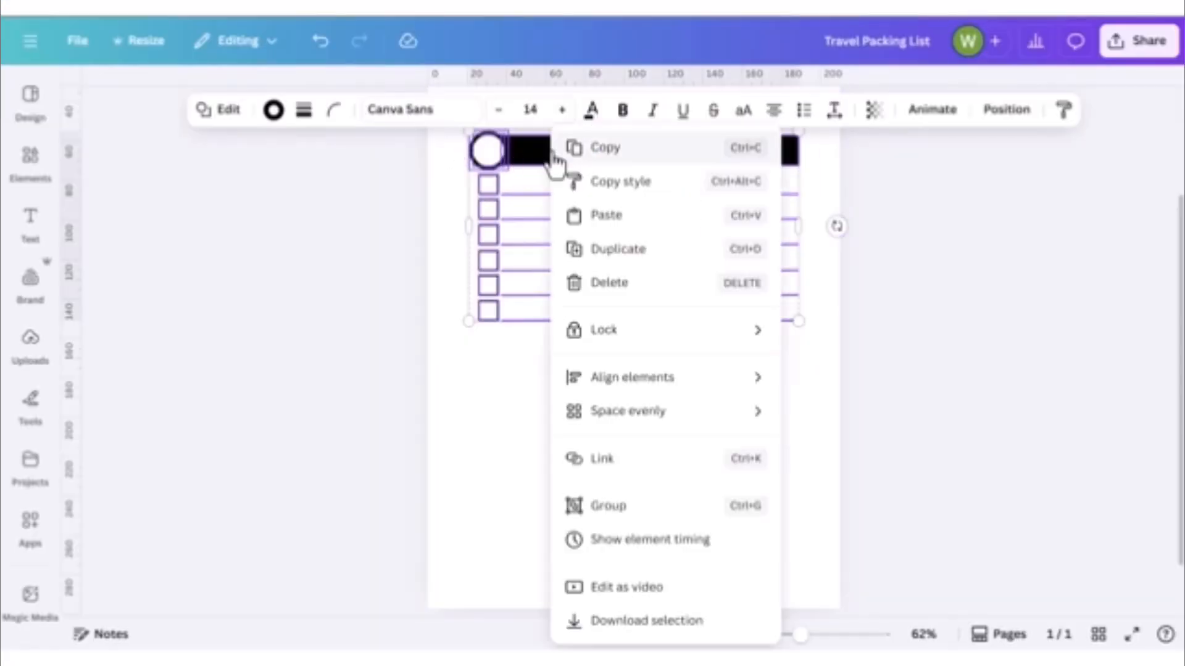
left_click(646, 162)
left_click(558, 396)
right_click(525, 299)
left_click(543, 375)
left_click_drag(535, 206, 529, 351)
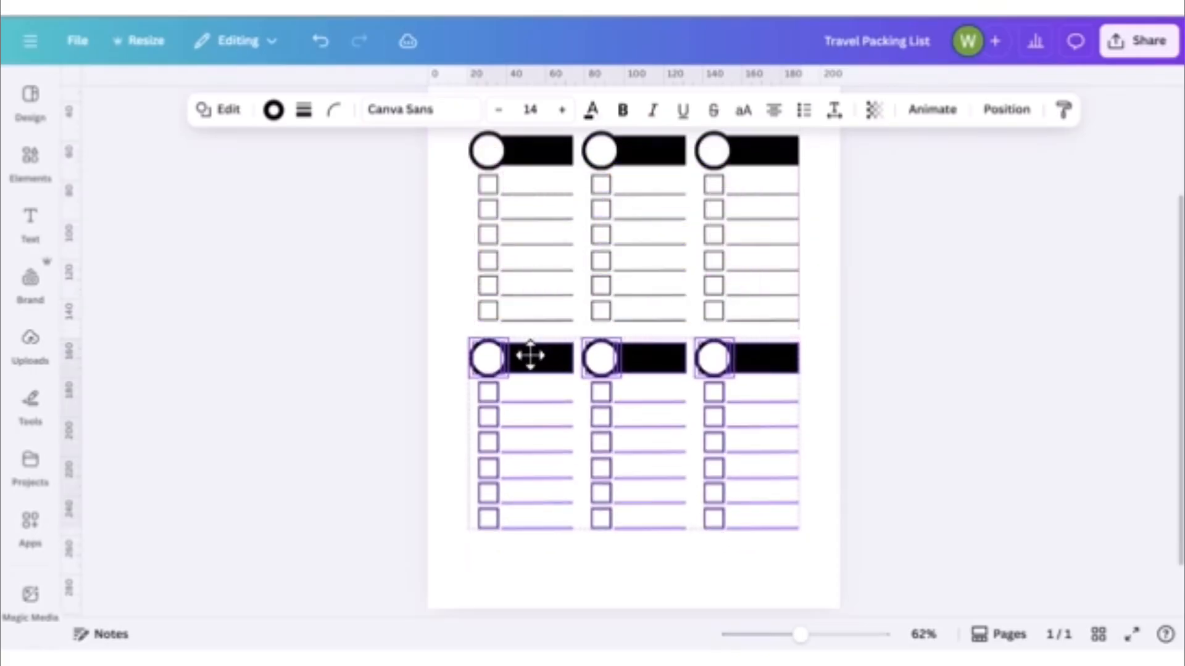
- Select the first checklist's black header bar and open its fill color options
scroll(432, 185, "up", 5)
left_click(450, 206)
left_click(273, 112)
scroll(238, 476, "down", 2)
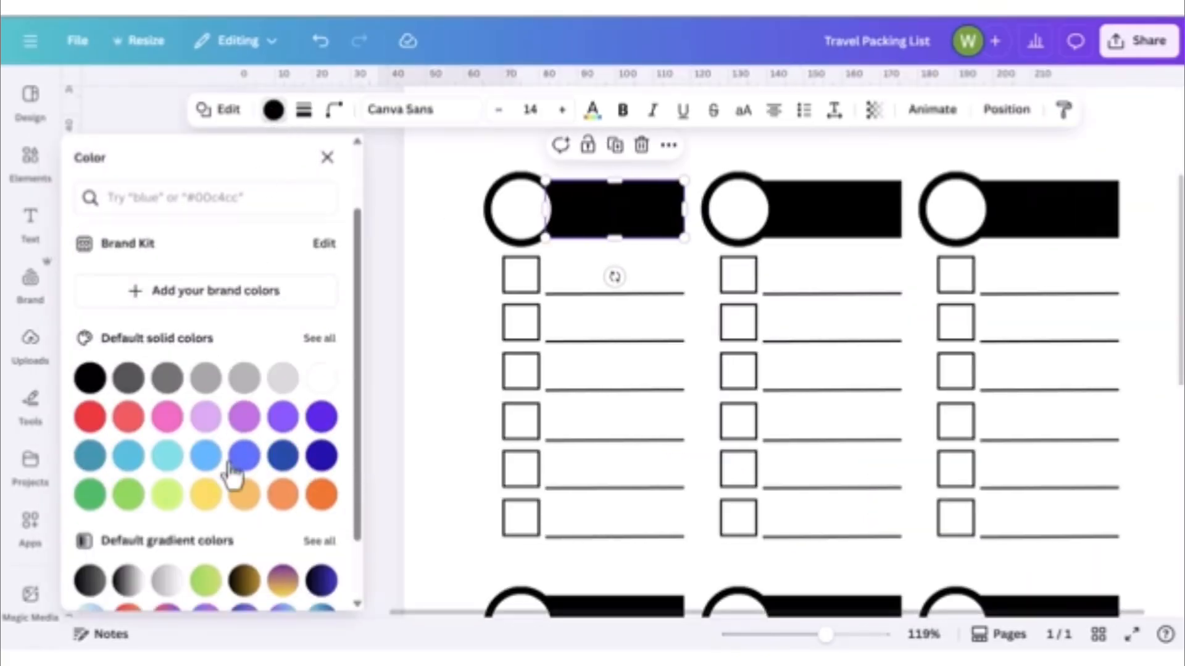
- Recolor the first header's rectangle and circle outline yellow
left_click(206, 495)
left_click(497, 242)
left_click(213, 498)
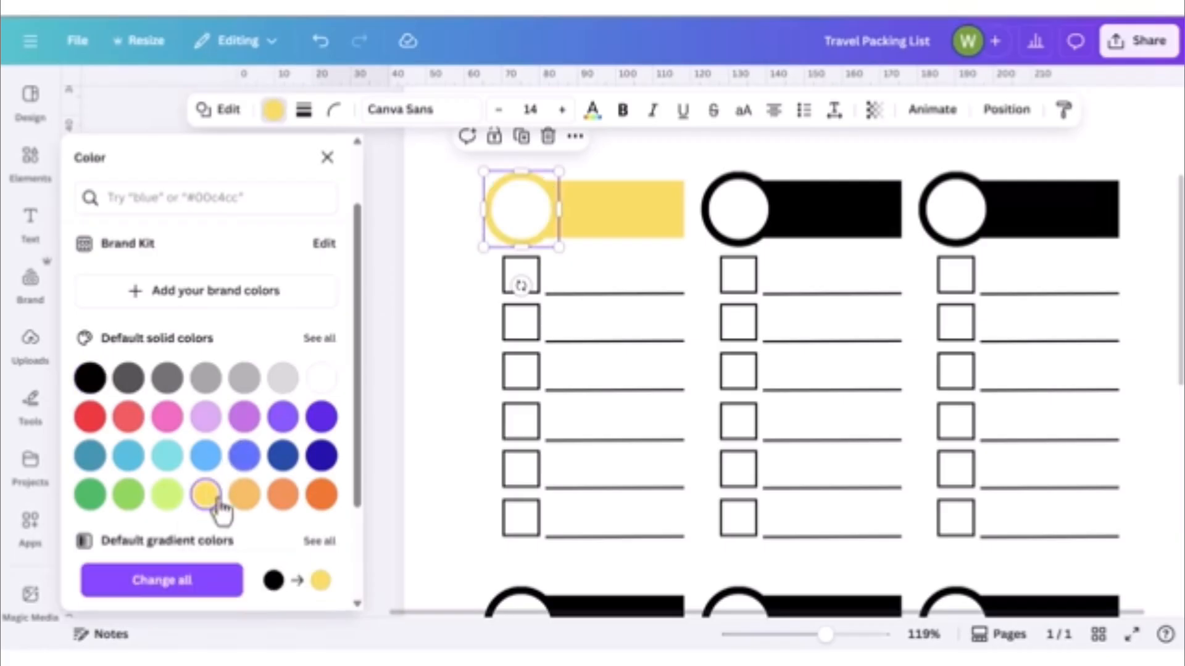
- Recolor the second header's rectangle and circle outline light turquoise, and select the third header's rectangle
left_click(860, 231)
left_click(167, 456)
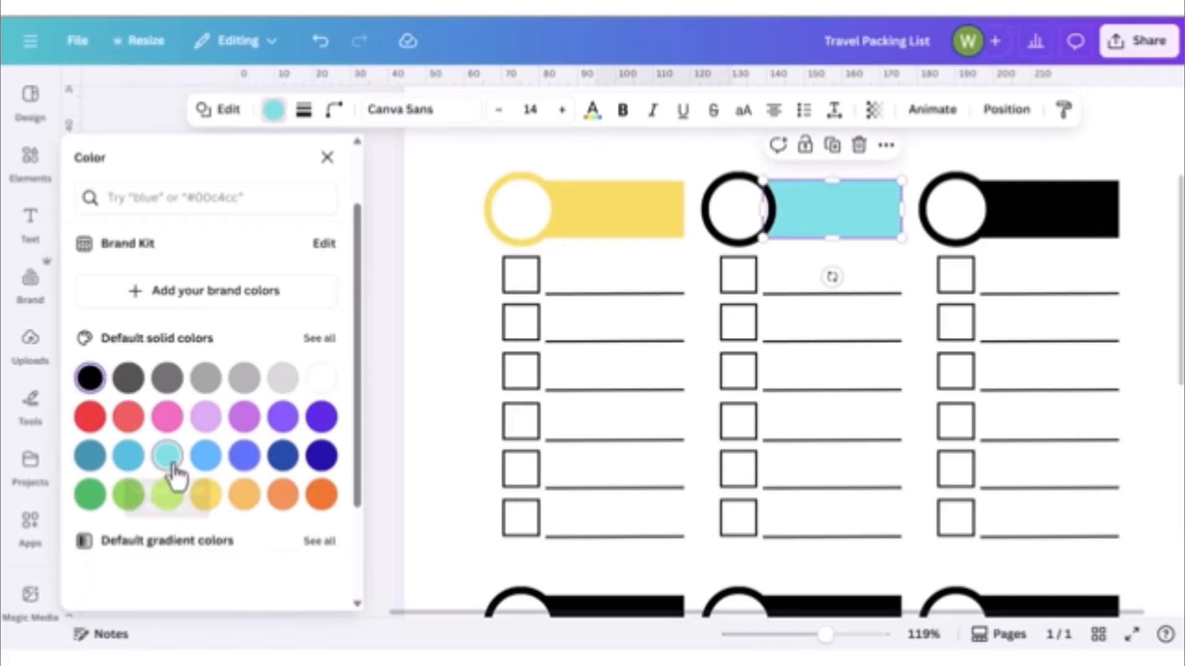
left_click(719, 242)
left_click(168, 457)
left_click(1046, 207)
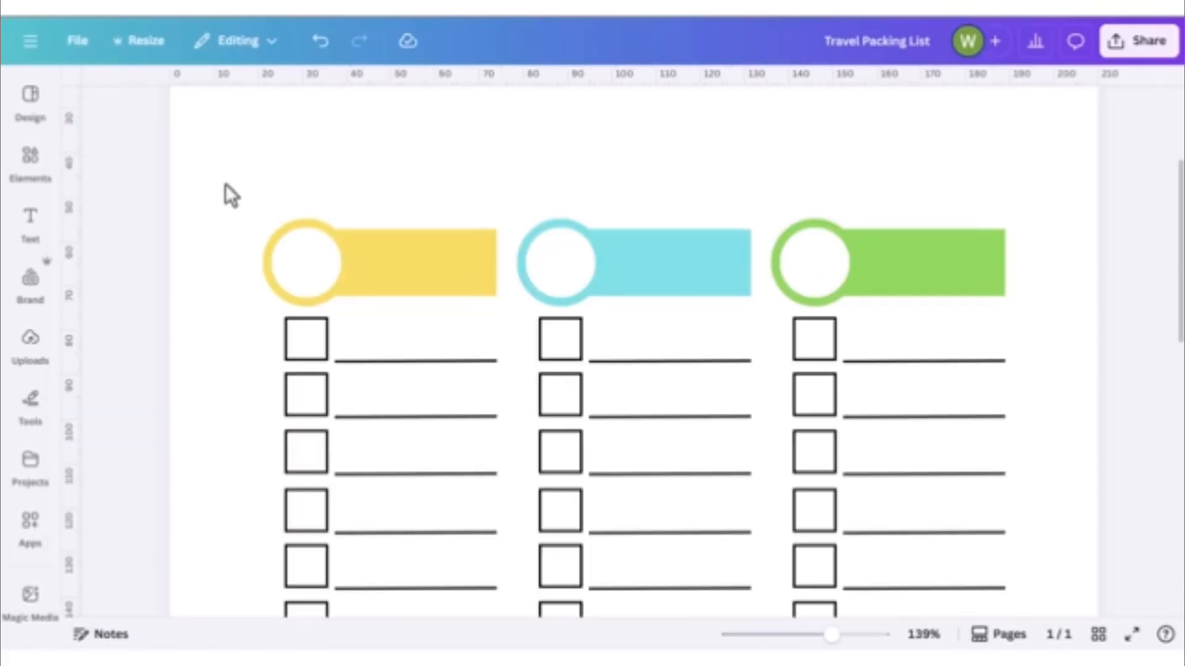
- Add a text box reading "CLOTHES" on the yellow header
left_click(30, 222)
left_click(234, 157)
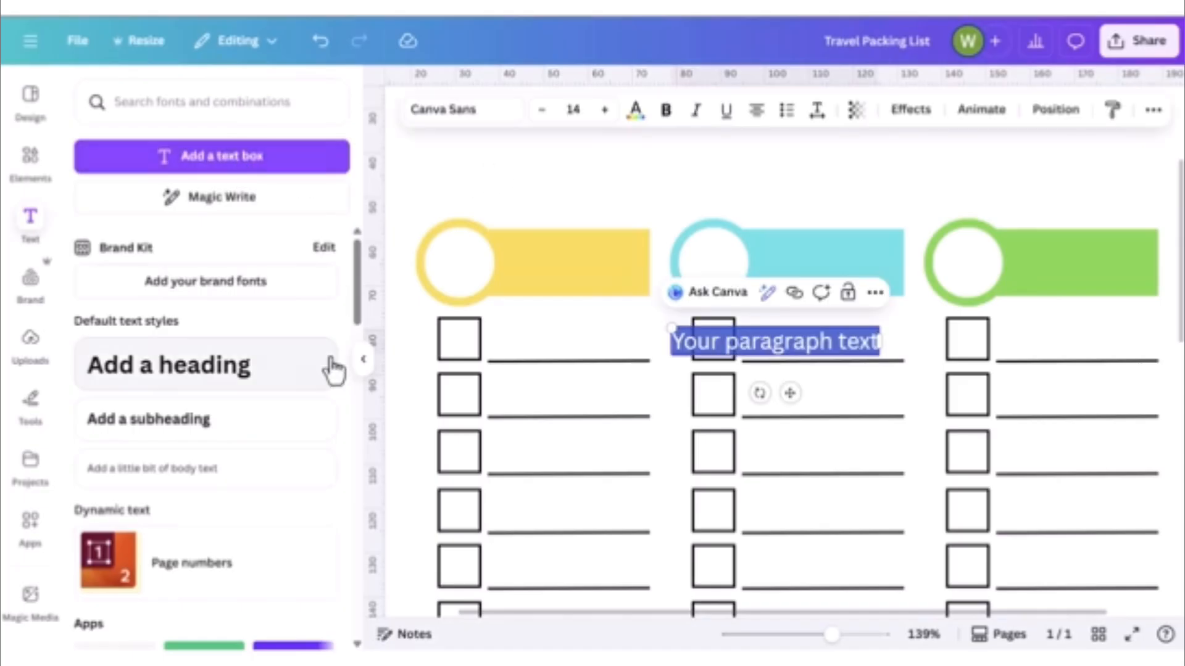
left_click(359, 361)
left_click_drag(623, 341, 407, 263)
type("CLOTHES")
- Change the CLOTHES label to a rounded sans-serif font
double_click(409, 264)
left_click(323, 117)
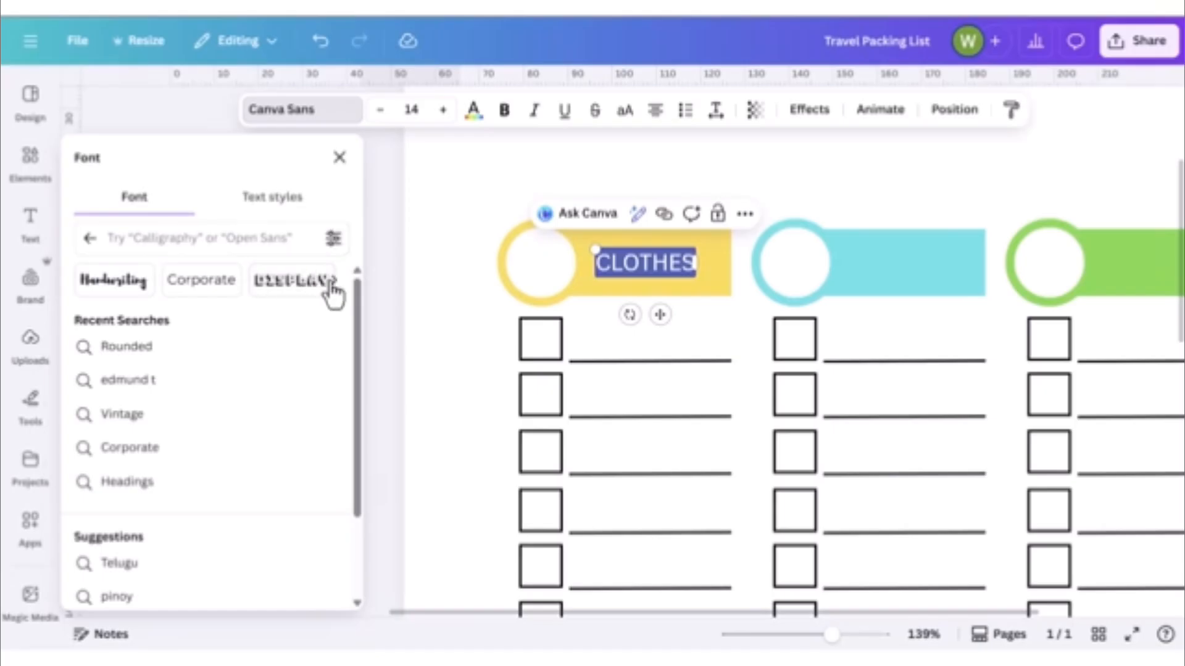
left_click(242, 280)
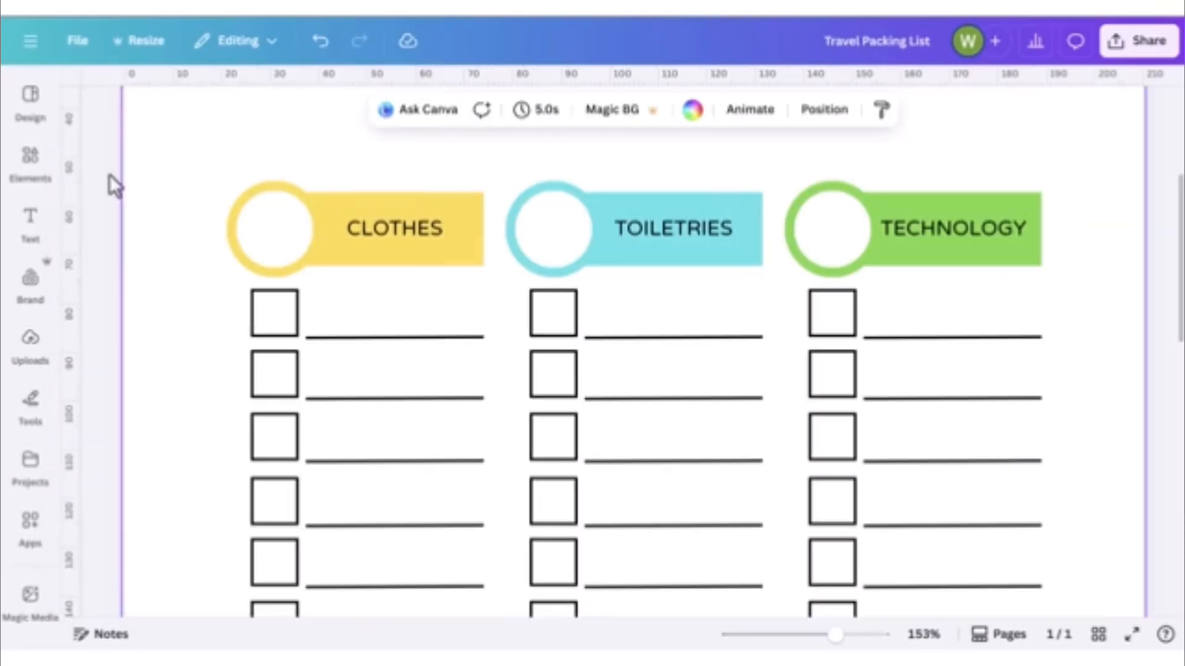
- Search the elements for "clothes hanger", limited to graphics, and add the simple black outline hanger to the page
left_click(31, 160)
type("clothes hanger")
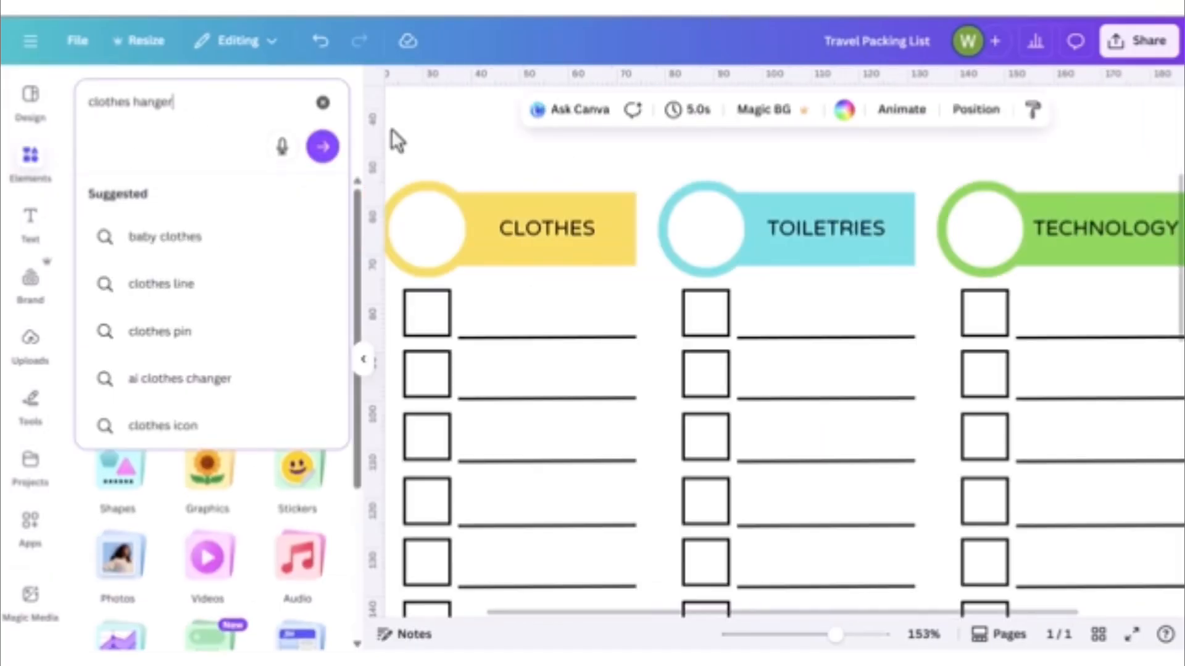
left_click(321, 146)
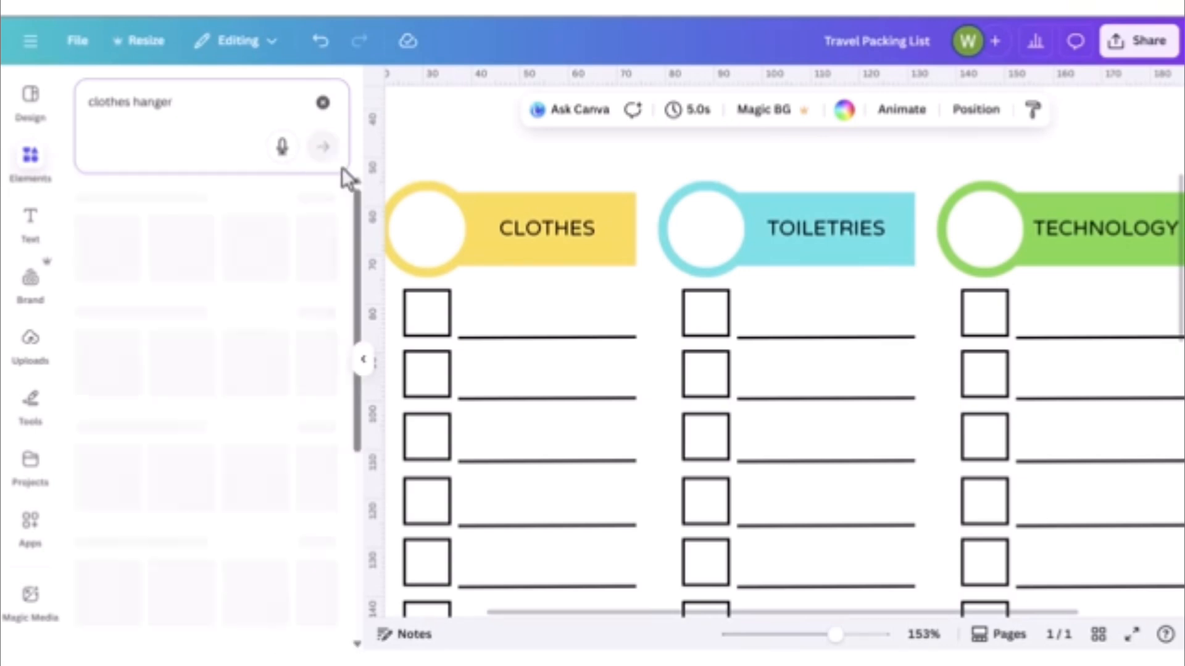
left_click(121, 203)
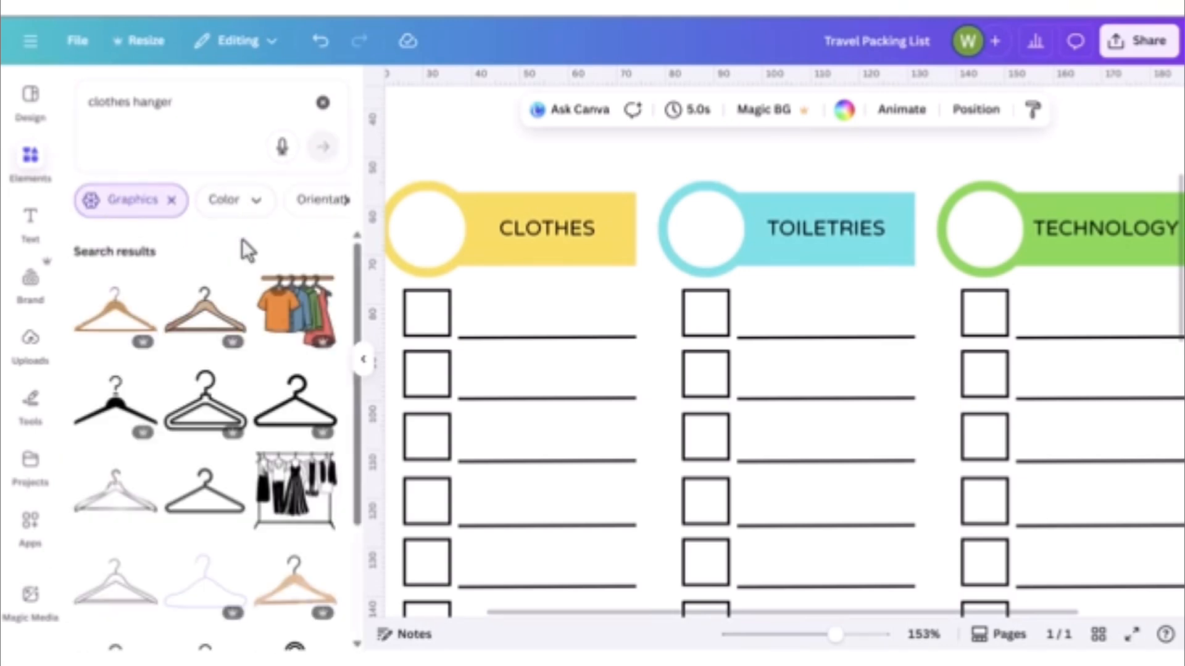
scroll(242, 239, "down", 1)
left_click(211, 422)
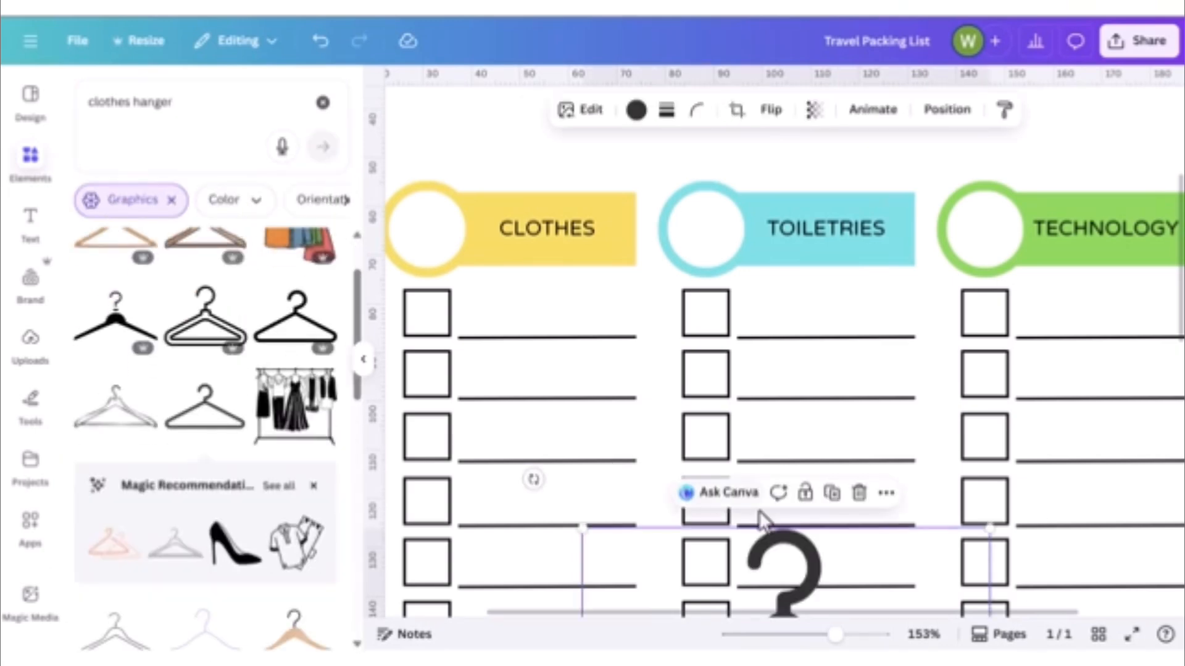
- Shrink the hanger graphic and place it inside the white circle of the CLOTHES header
left_click_drag(785, 548, 595, 186)
left_click(363, 360)
left_click_drag(642, 378, 290, 238)
left_click_drag(259, 280, 274, 244)
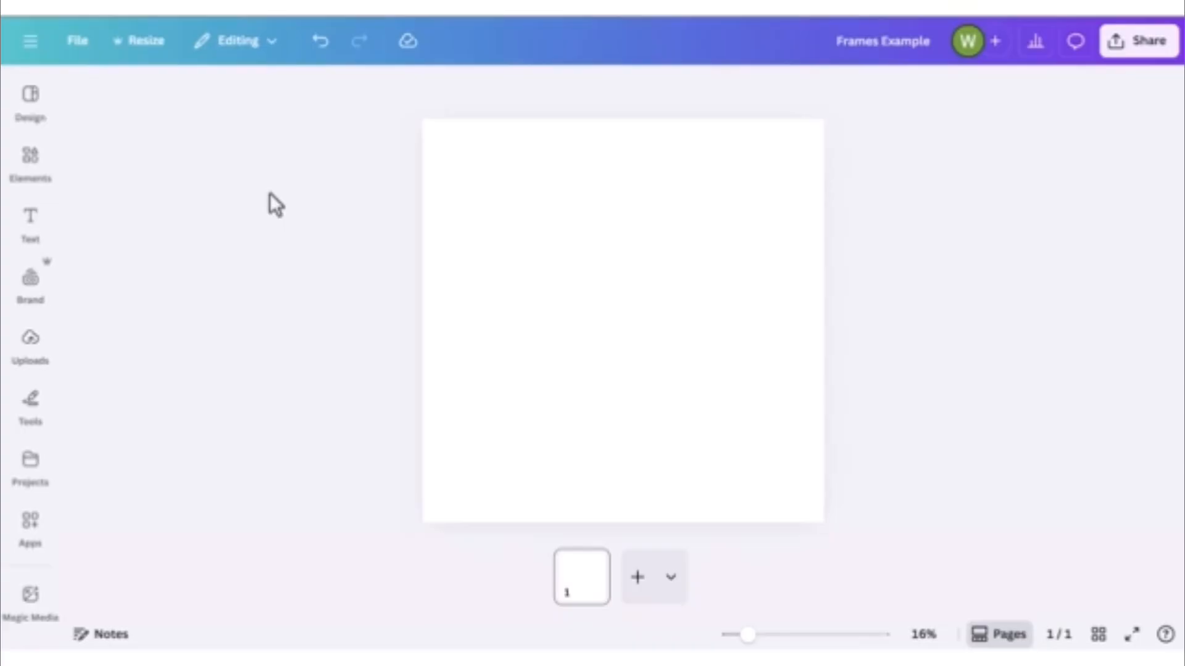
- In the Frames Example design, browse the available frames, from device, paper, letter and number categories to the trending shapes
left_click(17, 176)
scroll(191, 312, "down", 4)
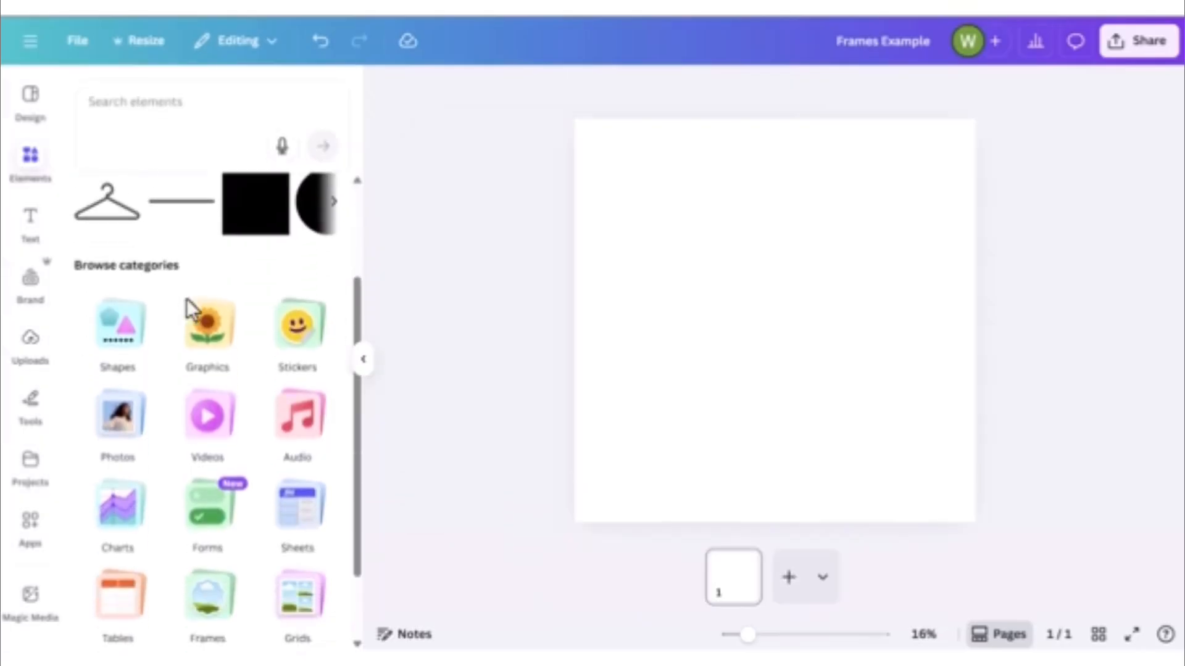
left_click(340, 540)
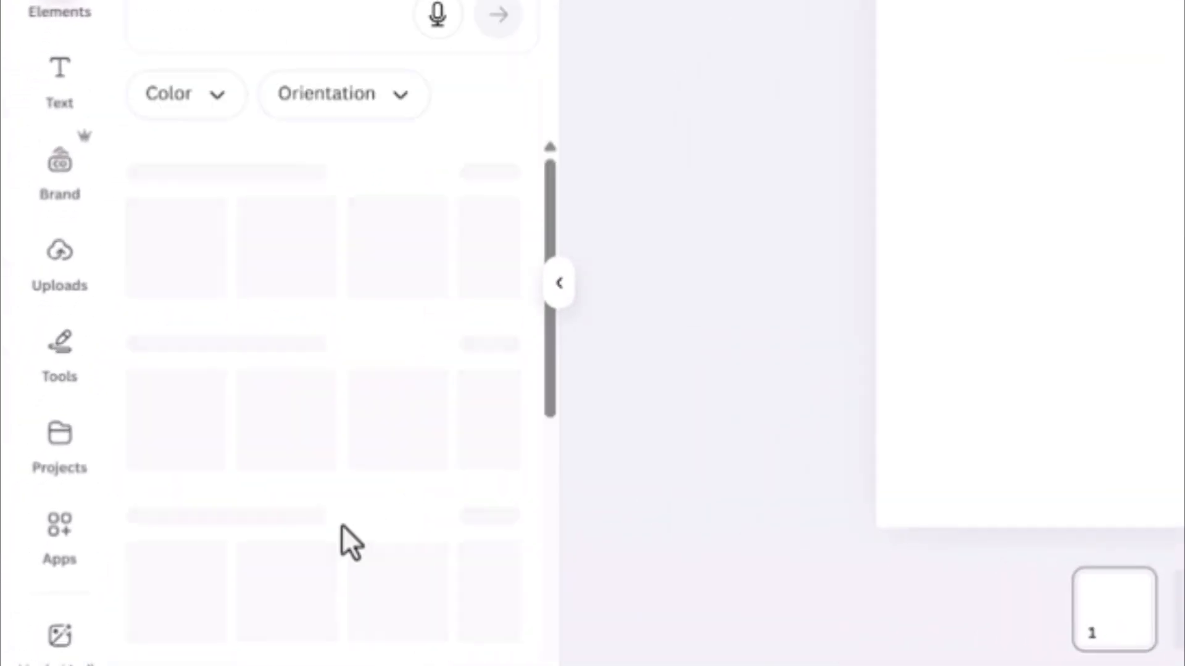
scroll(476, 259, "down", 5)
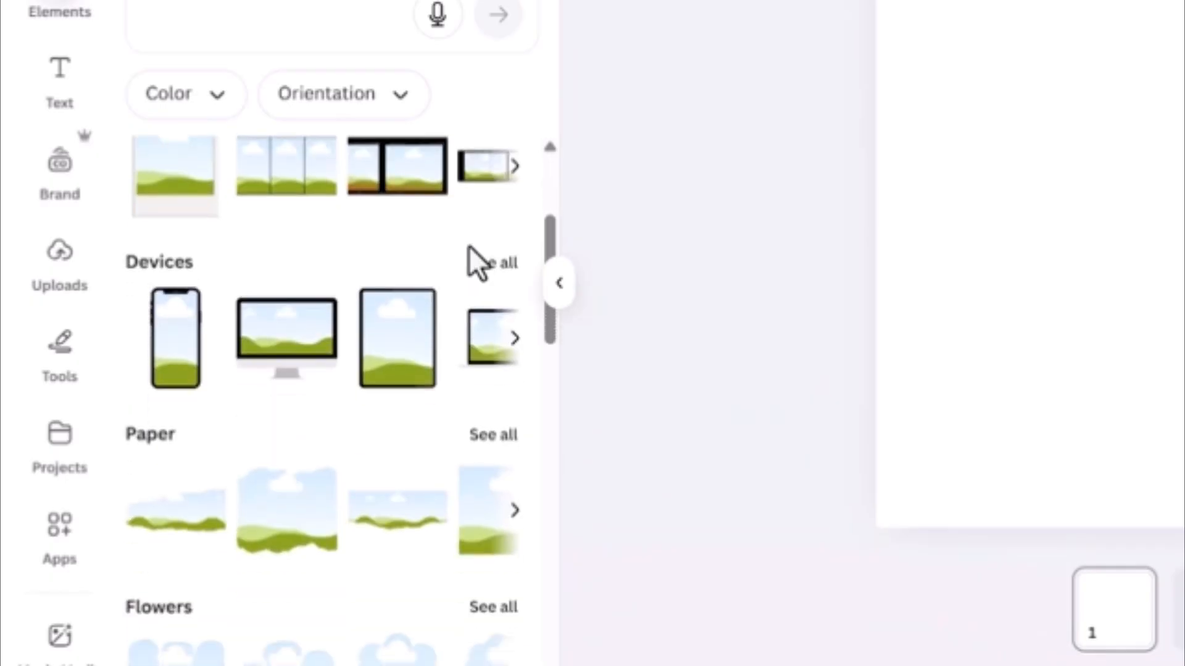
scroll(404, 283, "down", 8)
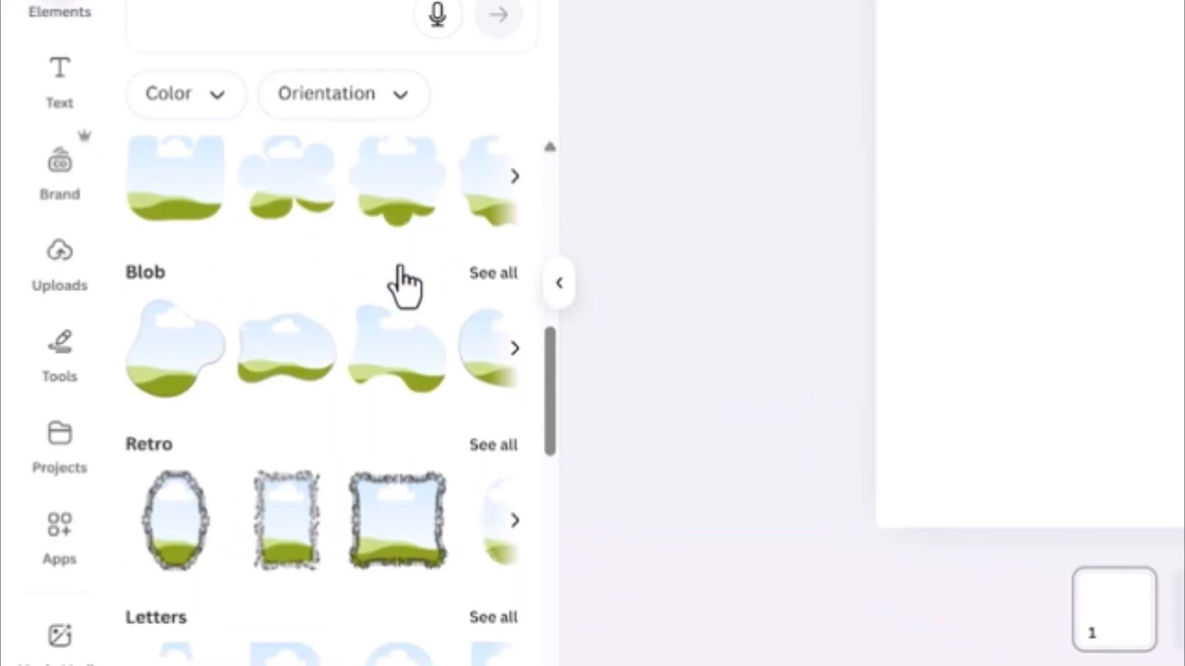
scroll(400, 285, "down", 6)
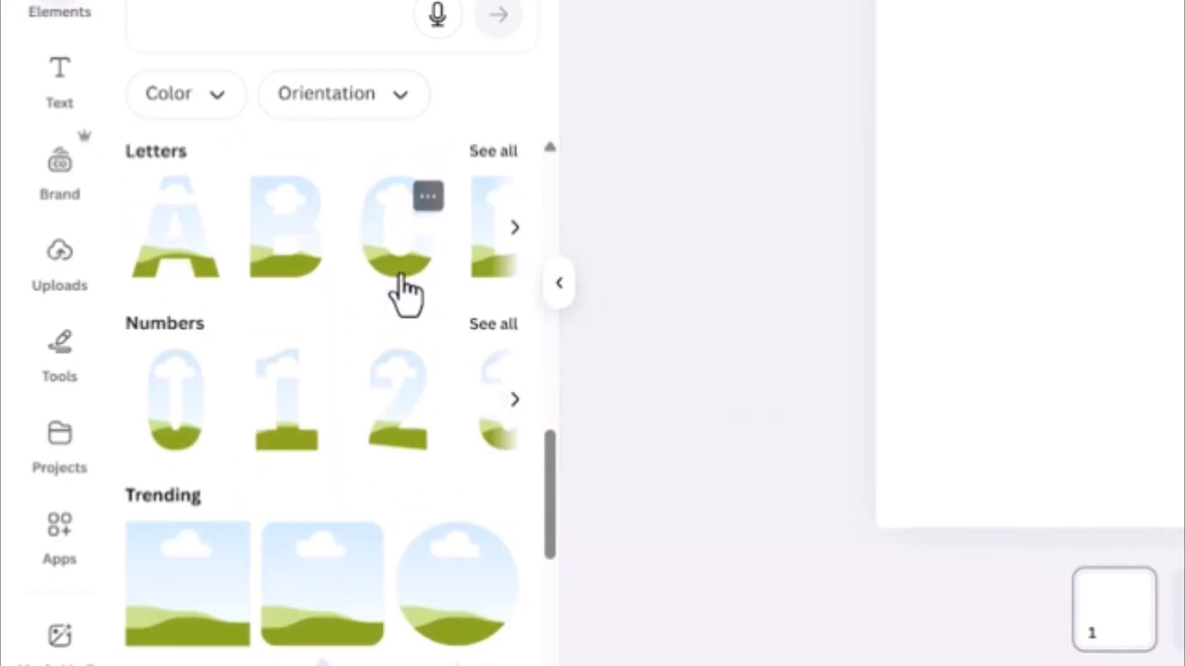
scroll(407, 318, "down", 7)
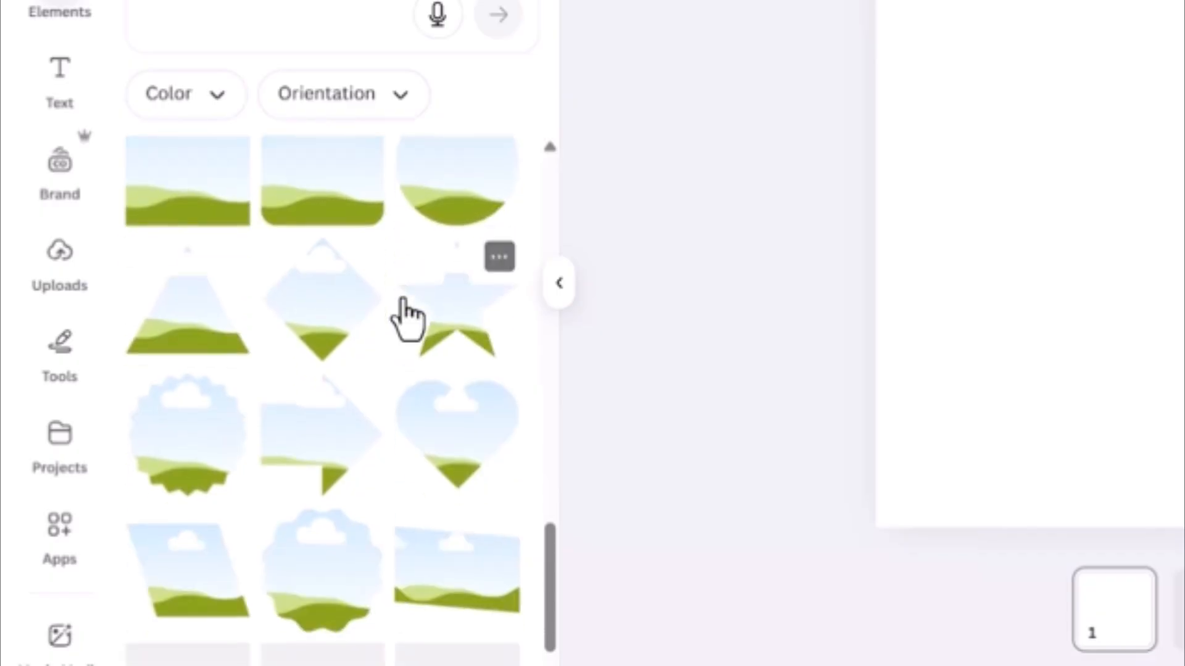
scroll(407, 318, "down", 7)
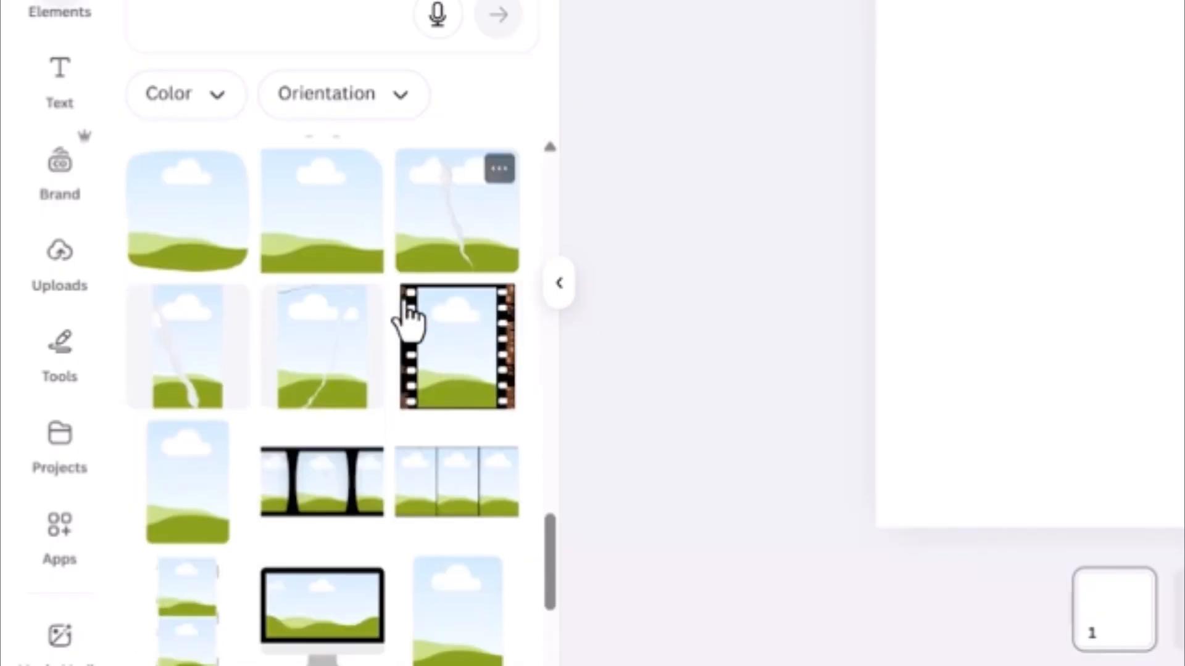
scroll(410, 327, "down", 6)
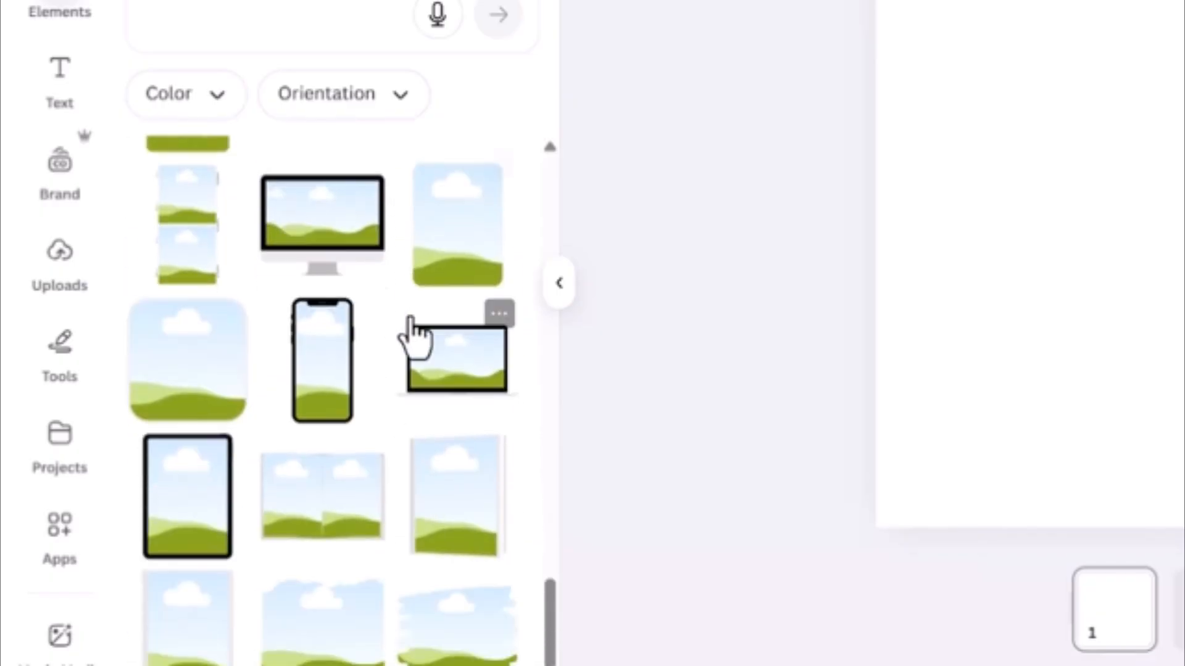
scroll(410, 327, "down", 7)
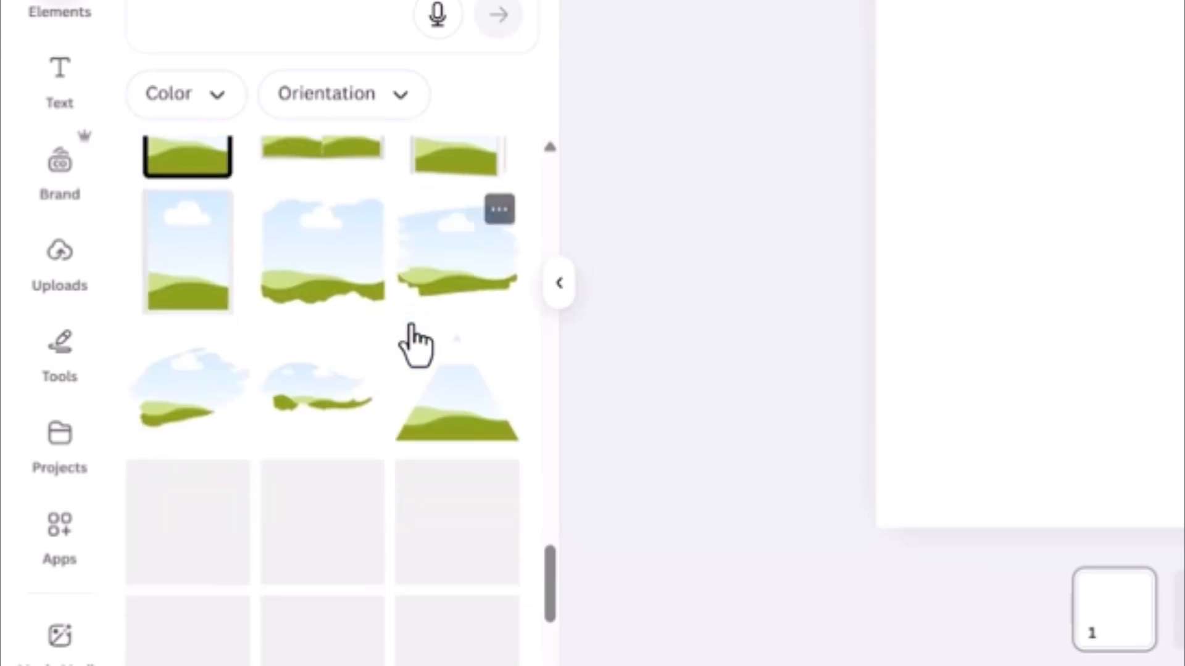
scroll(415, 343, "down", 5)
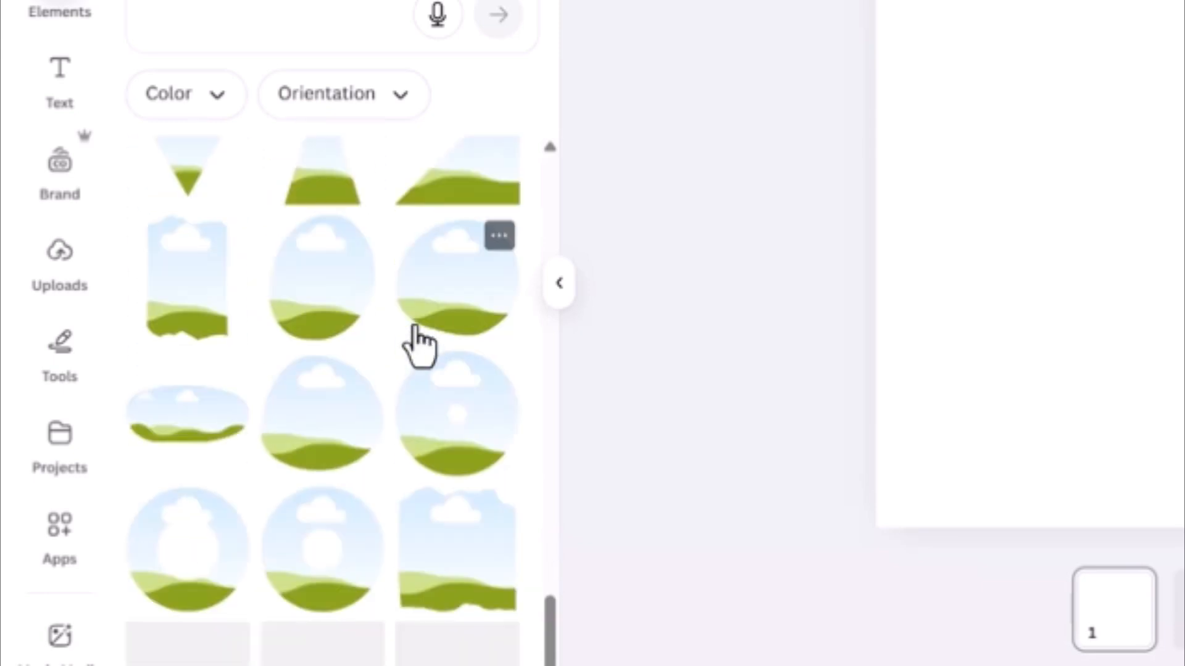
scroll(413, 330, "down", 7)
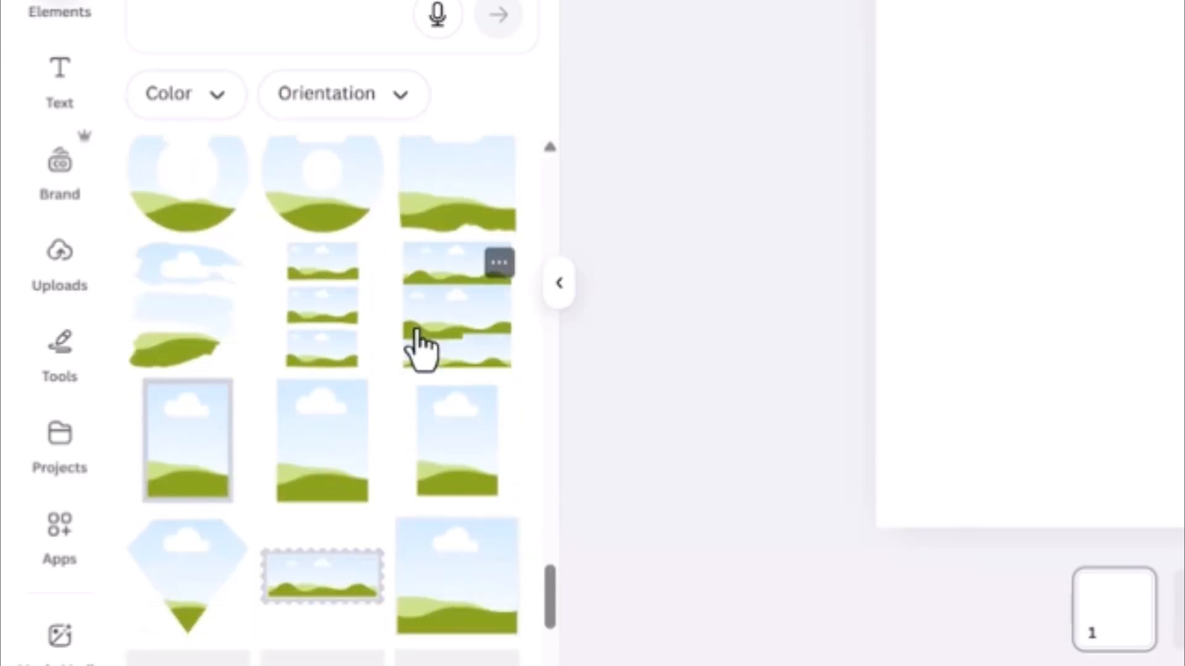
scroll(422, 339, "down", 4)
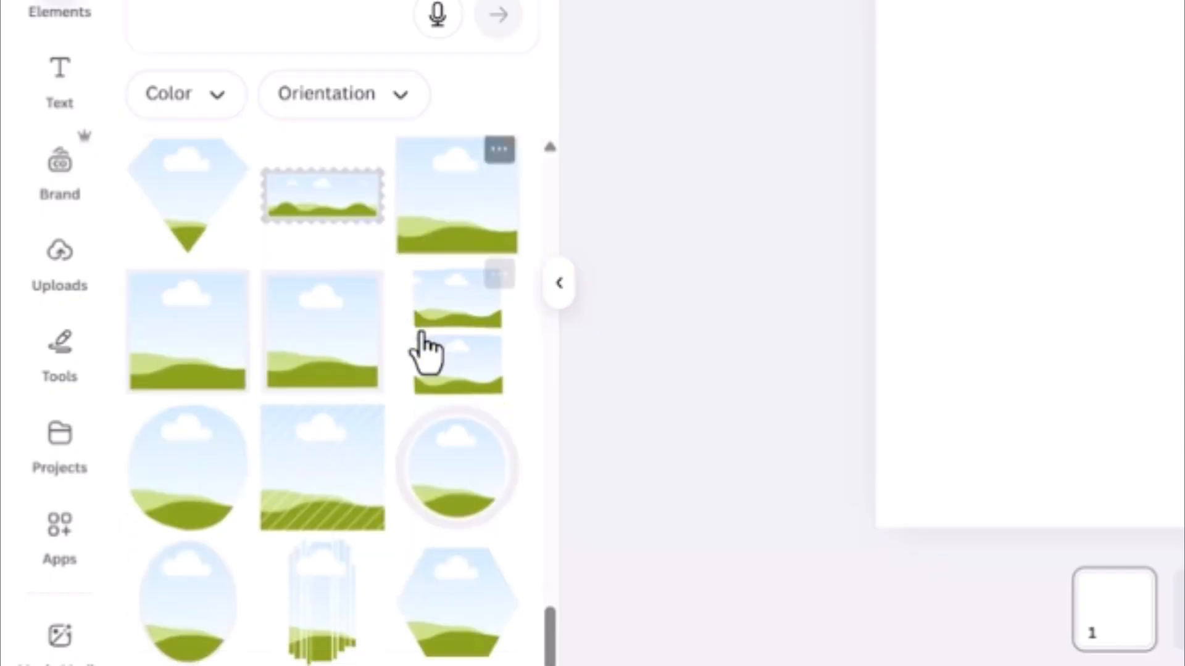
scroll(423, 348, "down", 6)
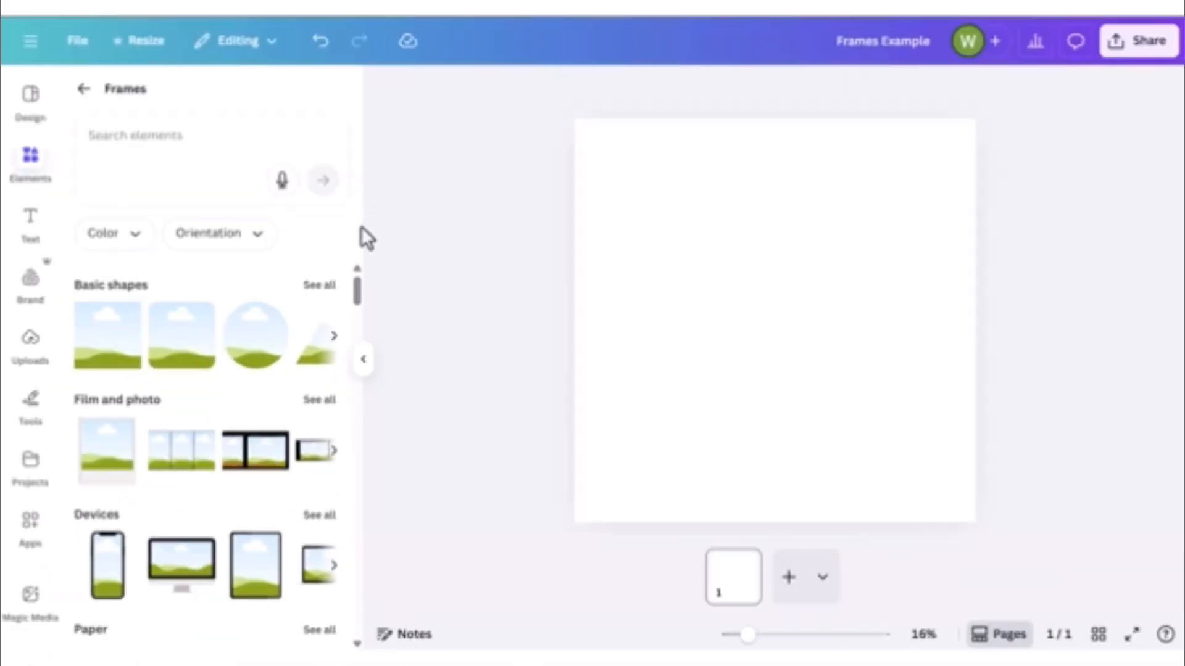
- Add the circular basic-shape frame to the blank page, enlarge it and center it horizontally in the upper part
left_click(316, 287)
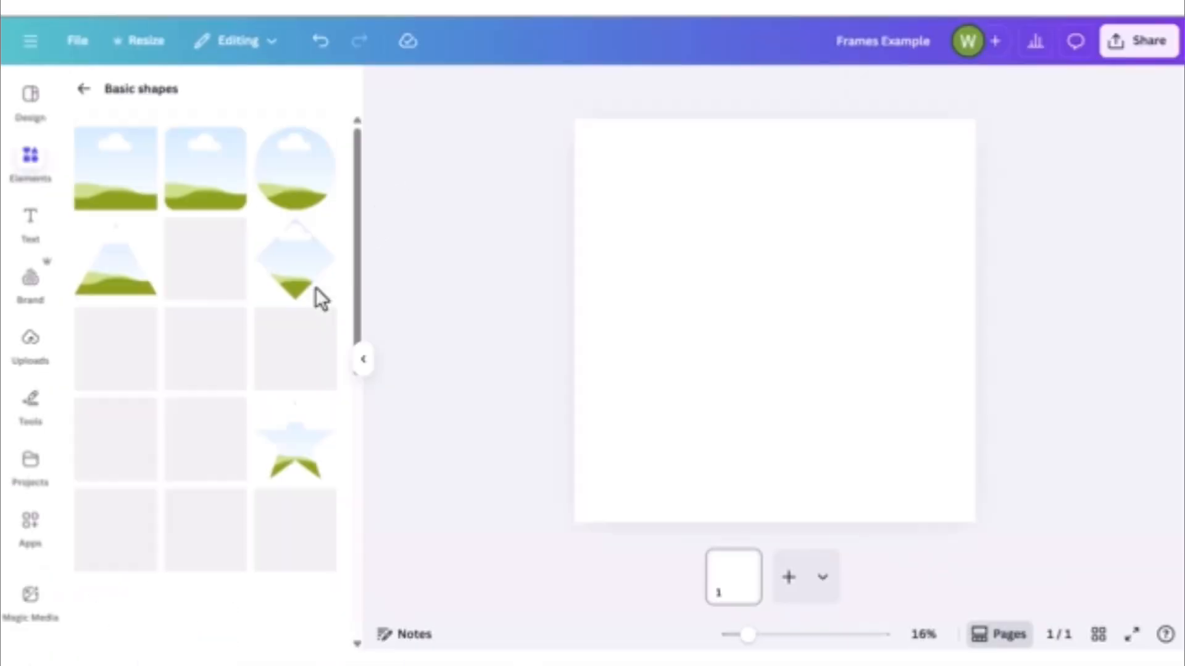
left_click(273, 164)
left_click_drag(674, 217, 635, 180)
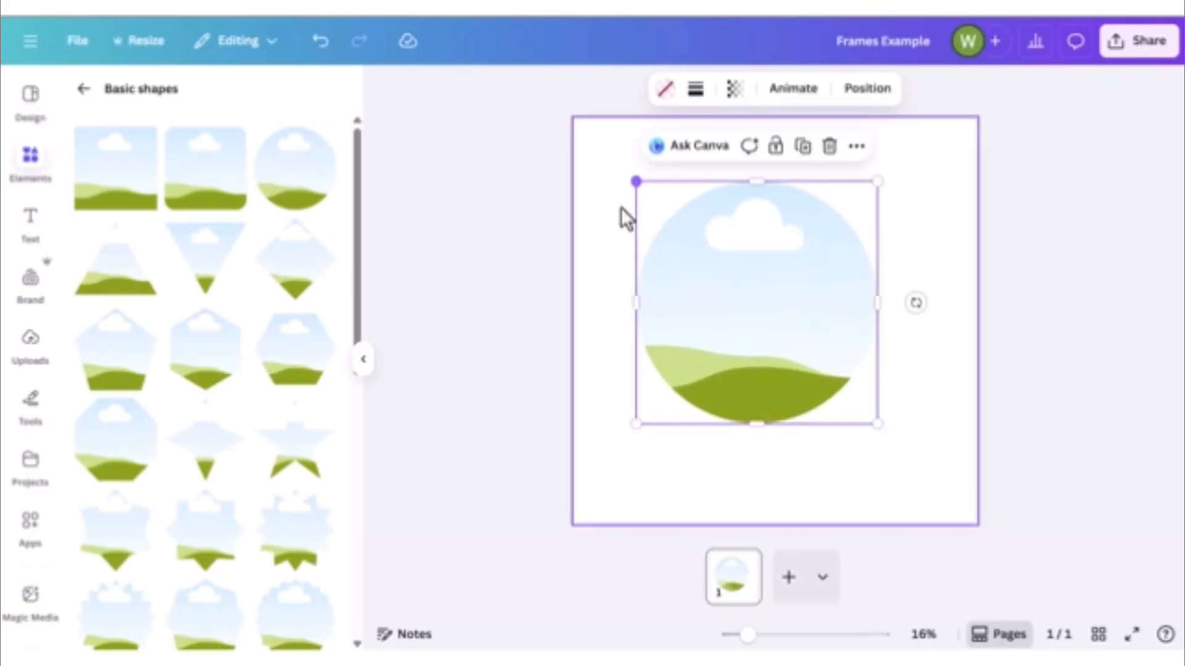
left_click_drag(751, 275, 771, 264)
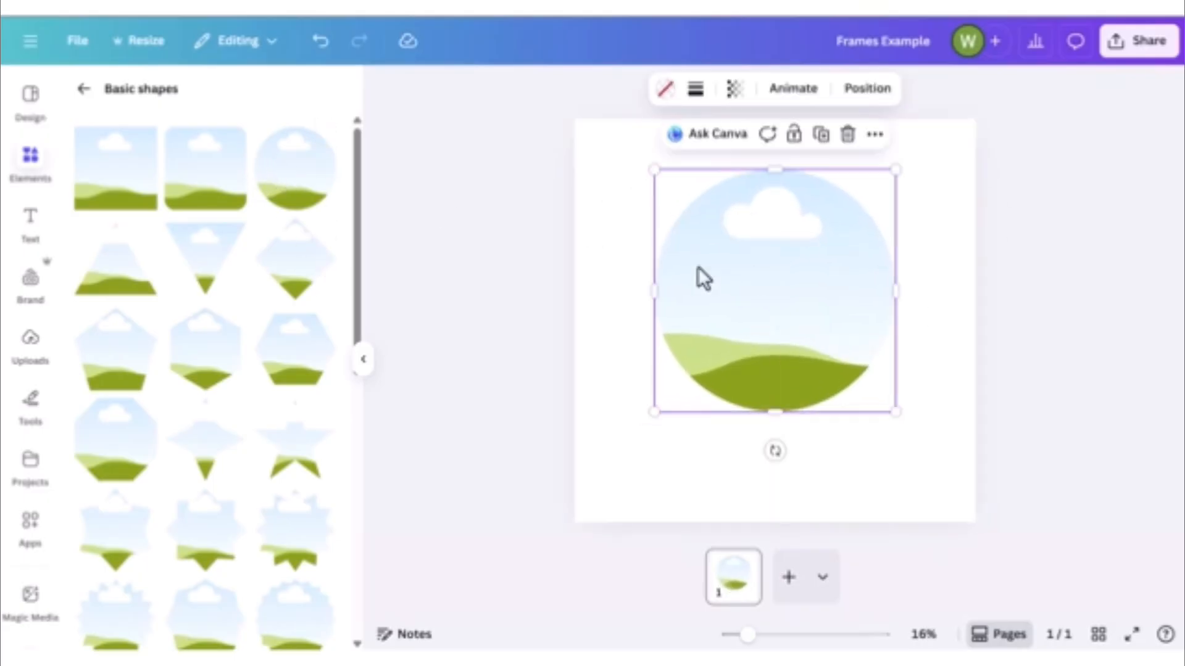
- Search the elements for "dog photo" and limit the results to photos
left_click(84, 90)
left_click(85, 92)
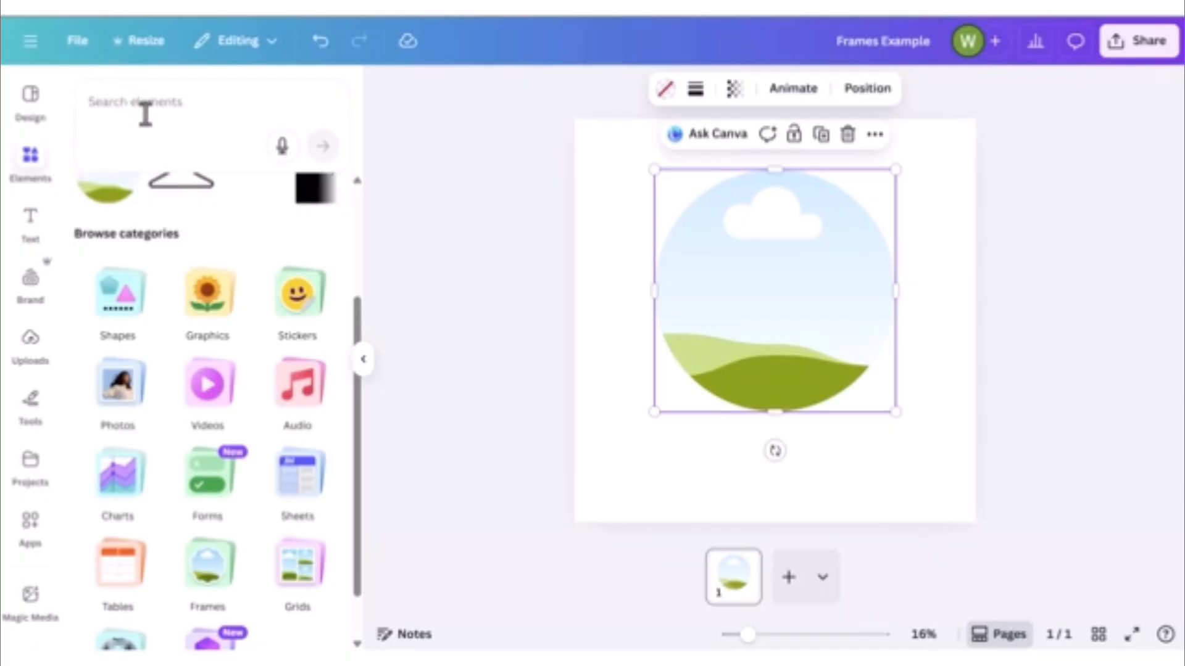
type("dog photo")
key("Return")
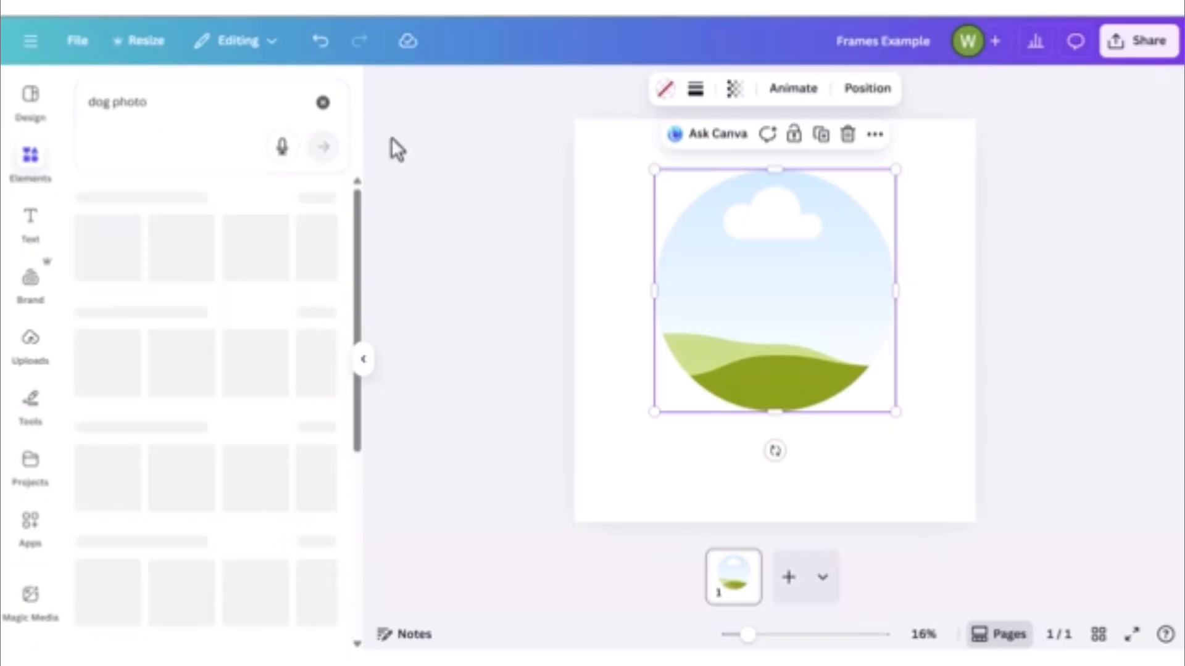
left_click(240, 200)
scroll(251, 272, "down", 5)
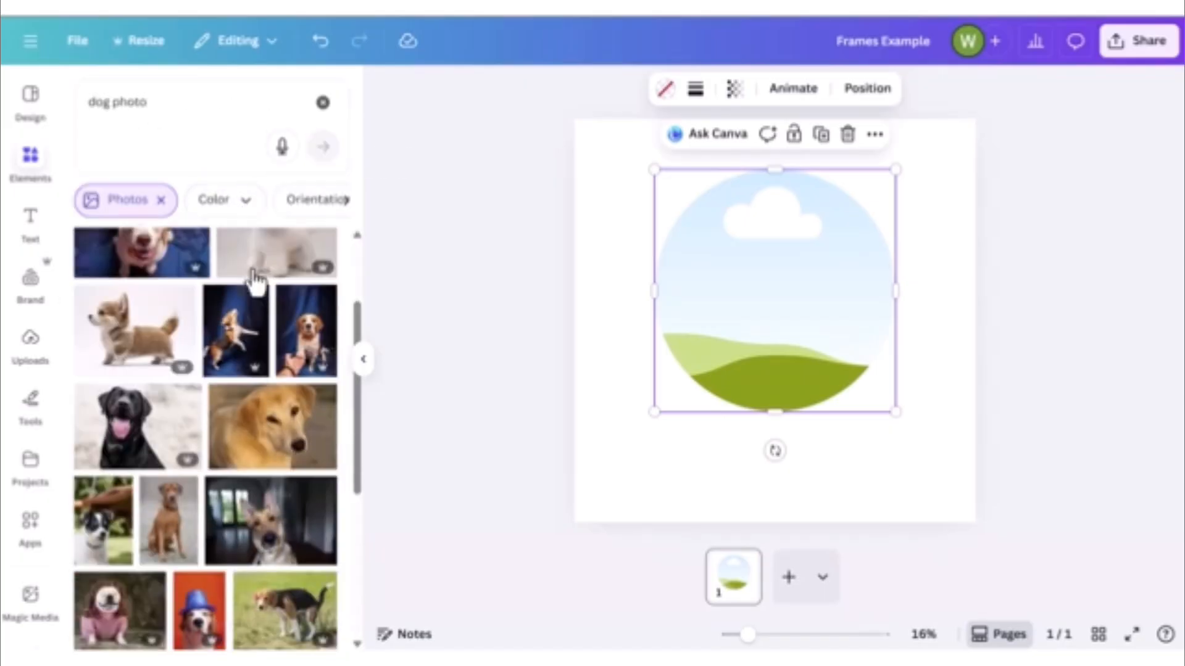
- Insert the photo of the black dog with its tongue out and drop it into the circular frame
left_click(111, 407)
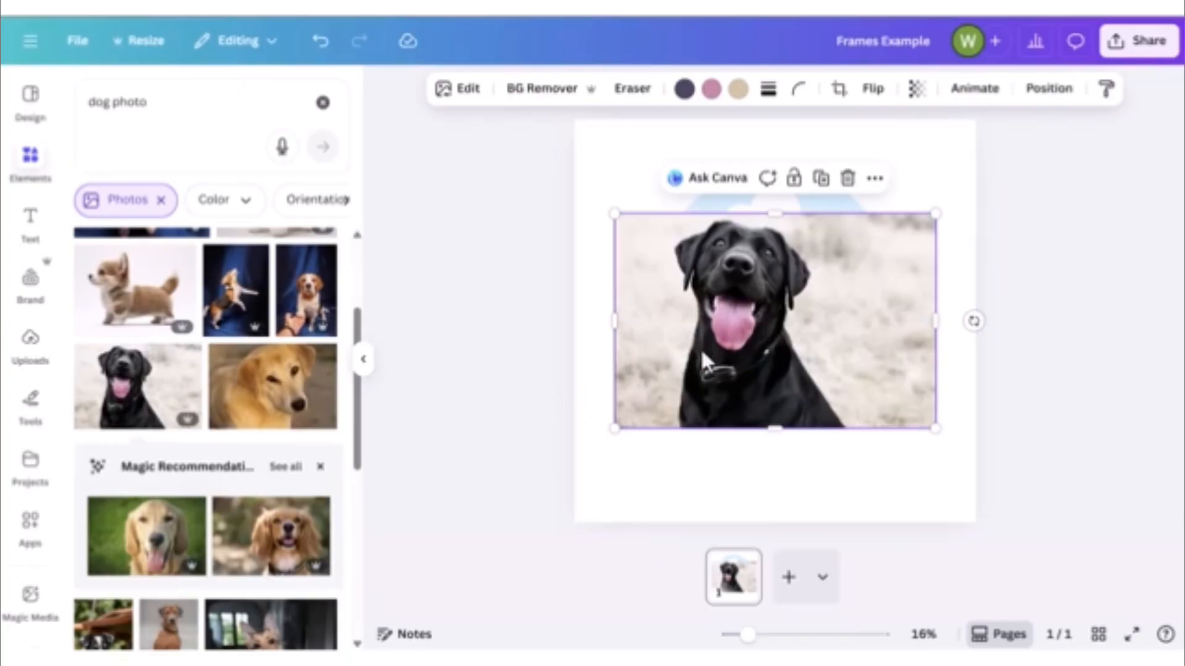
left_click_drag(701, 348, 783, 293)
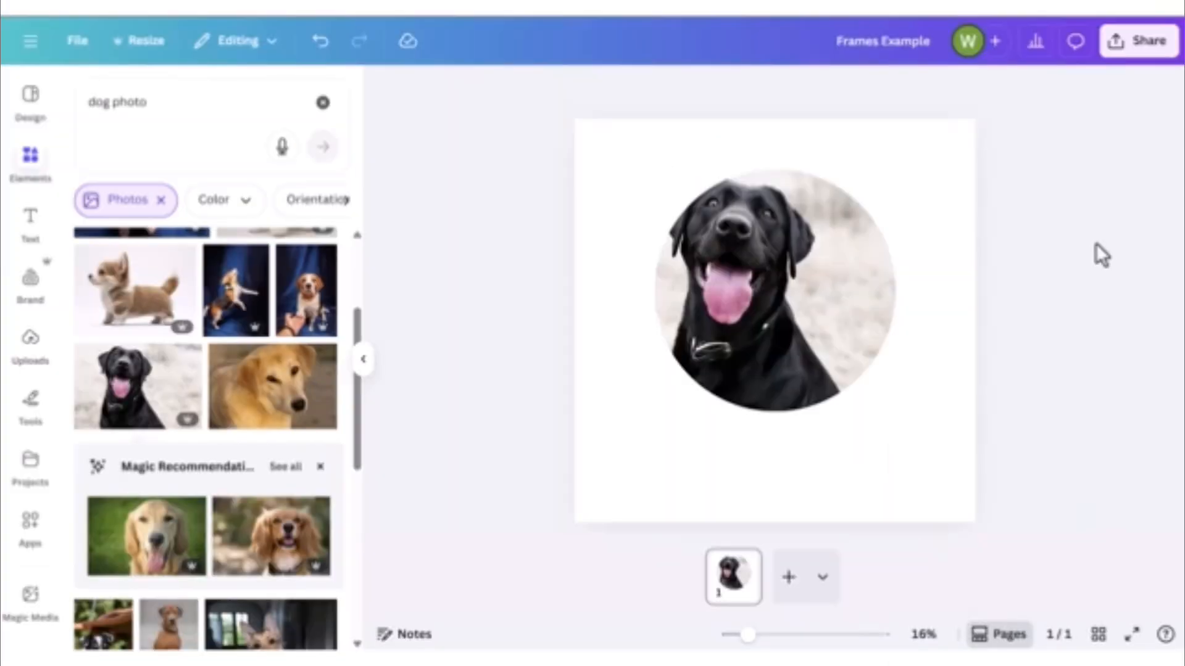
- Crop the dog photo so it is slightly enlarged and its face is centered in the circular frame, and enlarge the frame a little
left_click(612, 293)
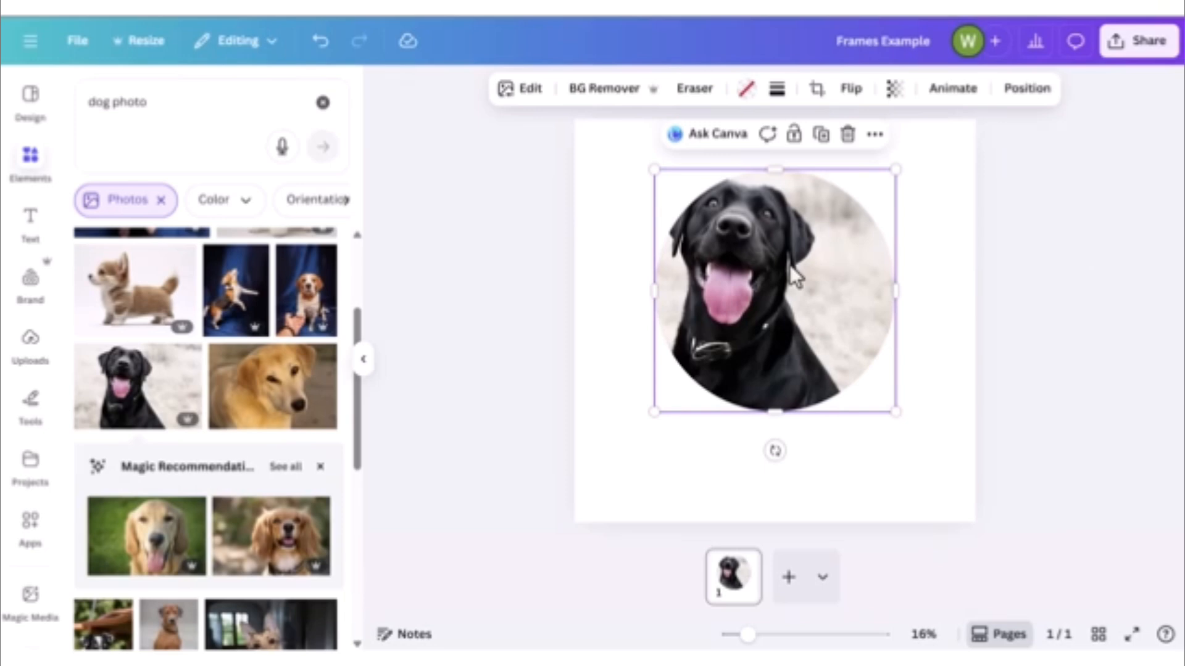
left_click(817, 88)
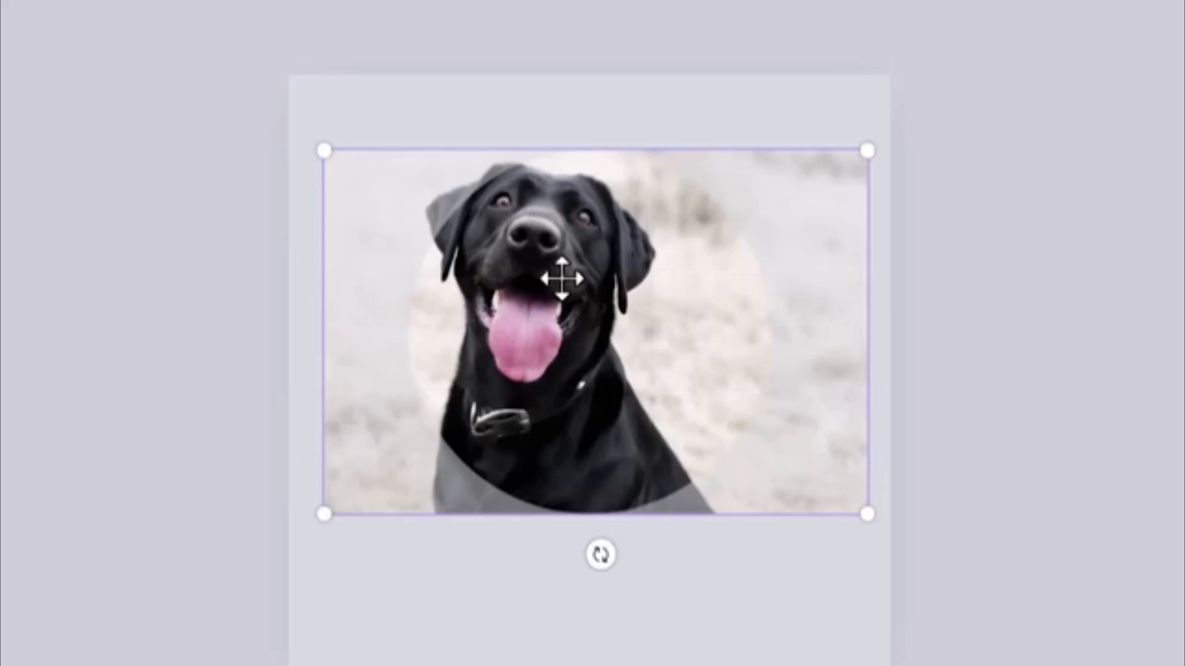
left_click_drag(758, 246, 798, 251)
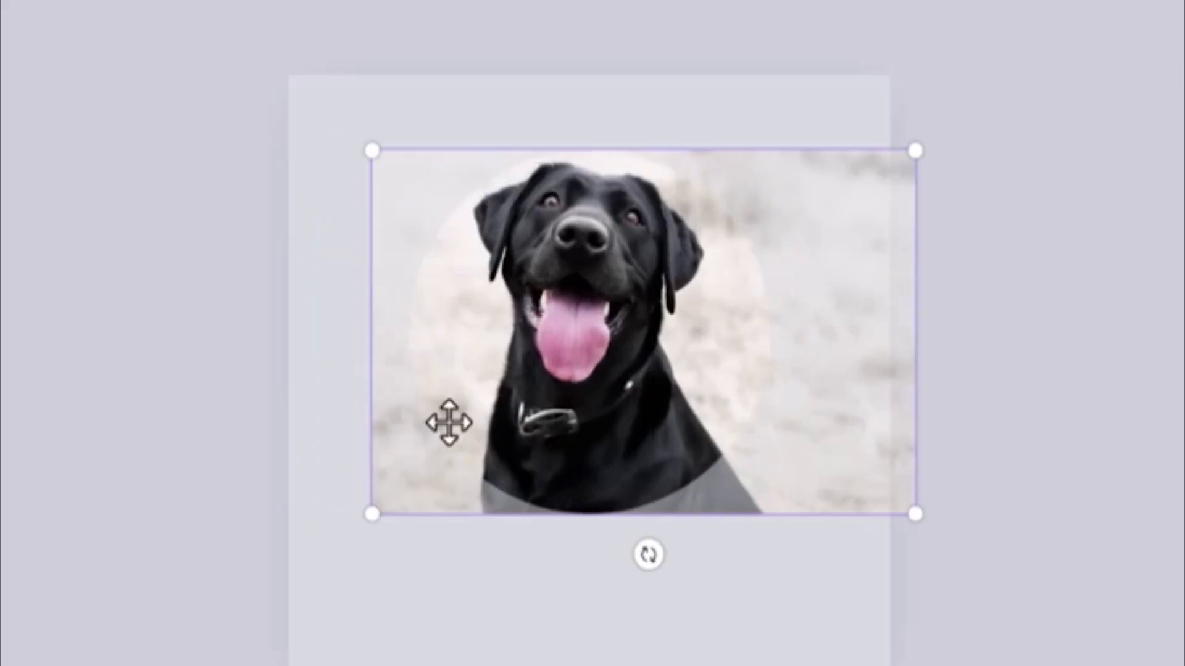
left_click_drag(364, 511, 343, 527)
left_click_drag(563, 338, 602, 354)
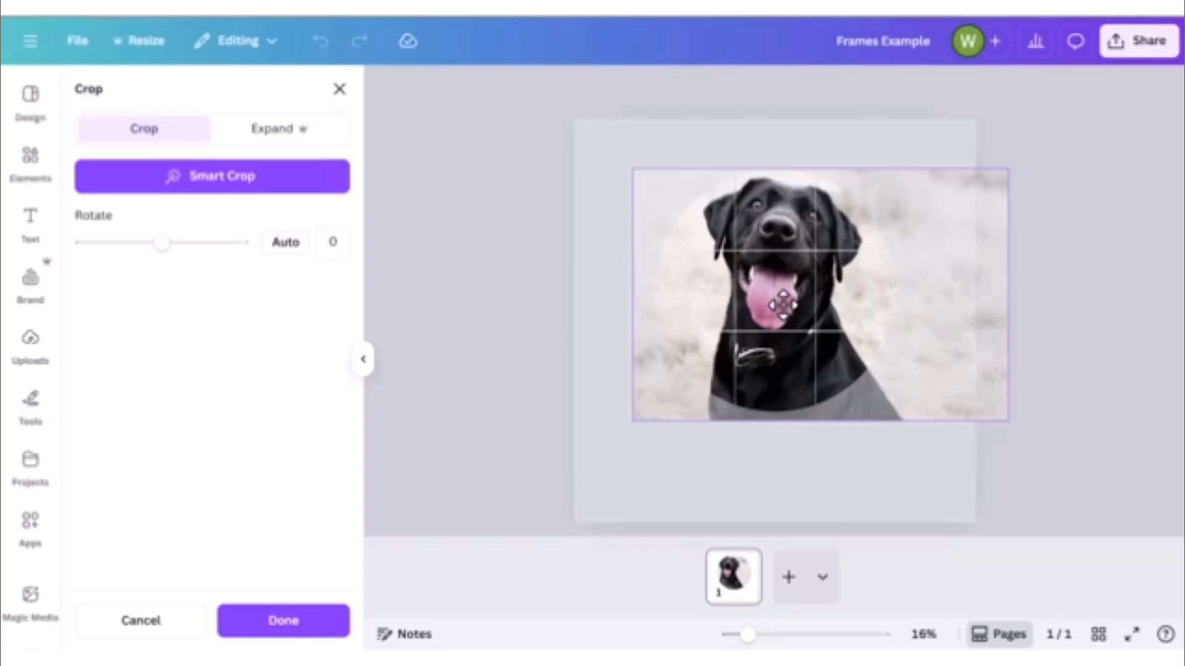
left_click(266, 622)
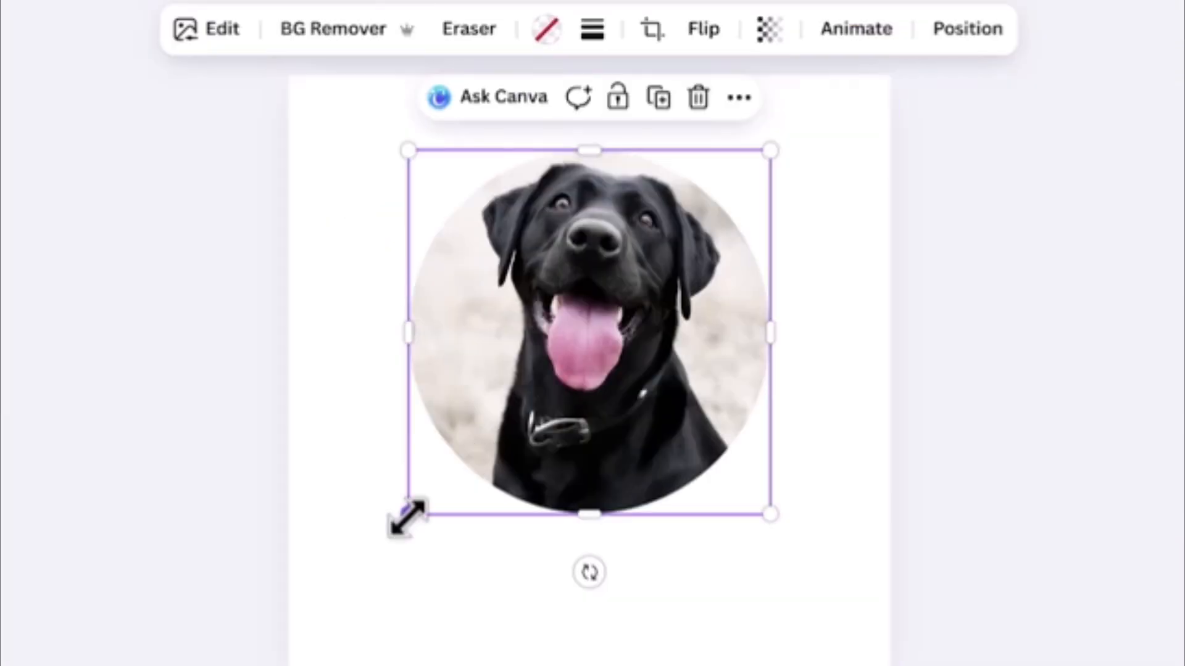
mouse_move(407, 519)
left_mouse_down()
mouse_move(325, 598)
mouse_move(390, 533)
left_mouse_up()
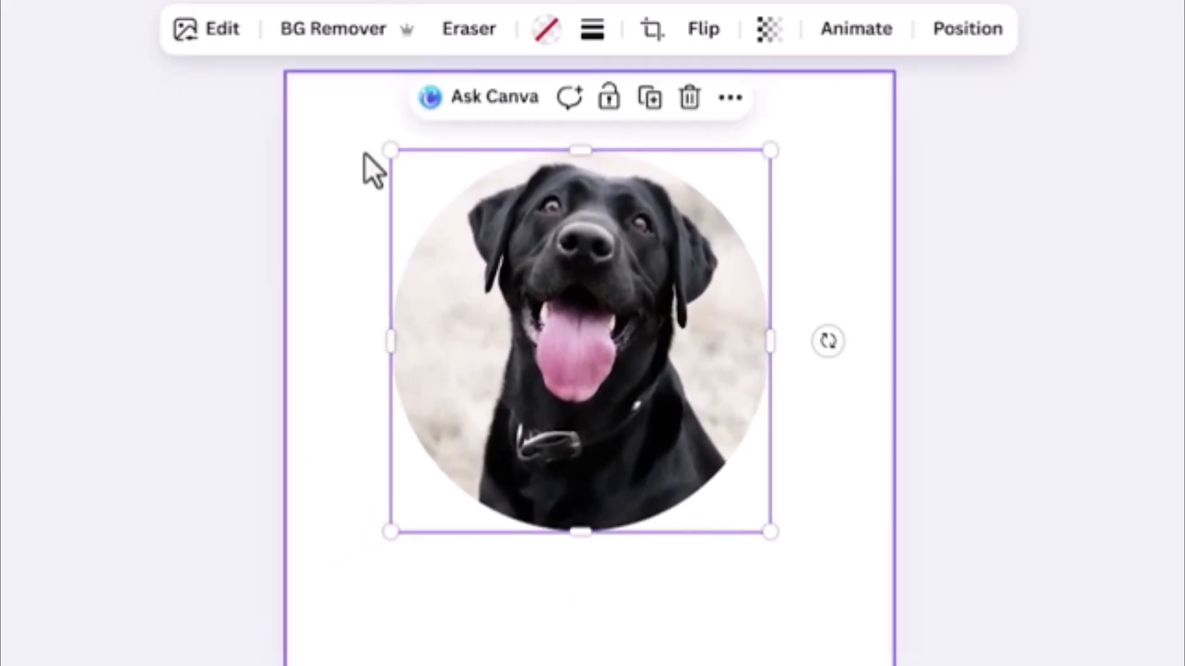
- Try a thickened solid border around the circular frame and color it coral red
left_click(591, 30)
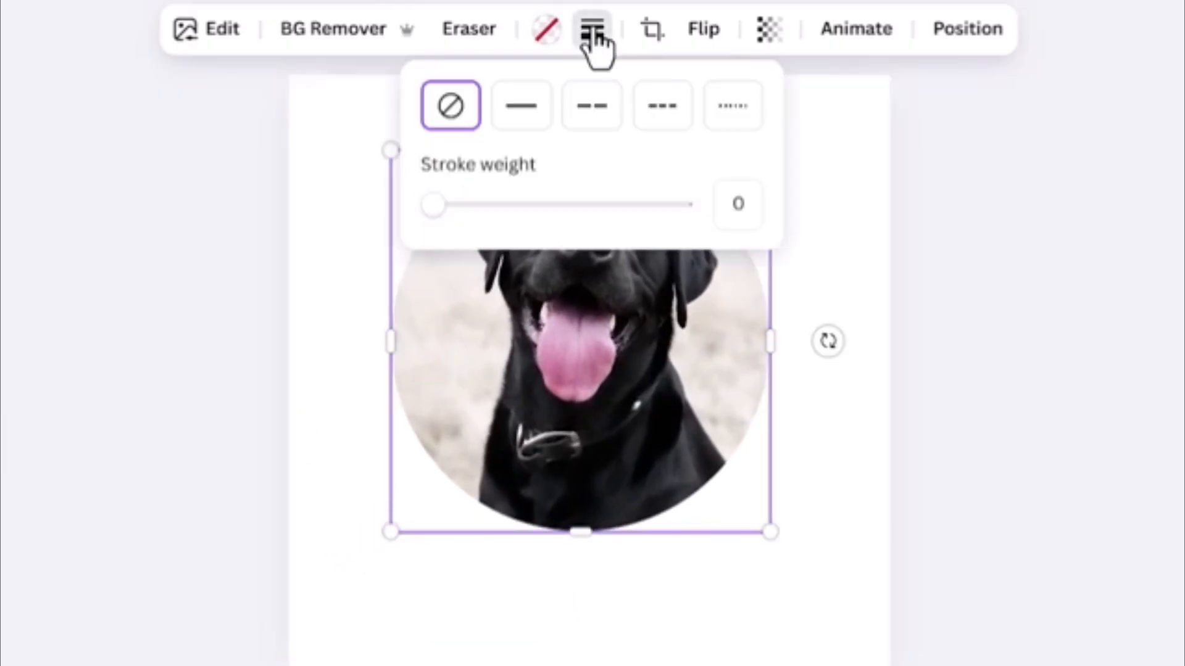
left_click(528, 102)
left_click_drag(445, 208, 511, 210)
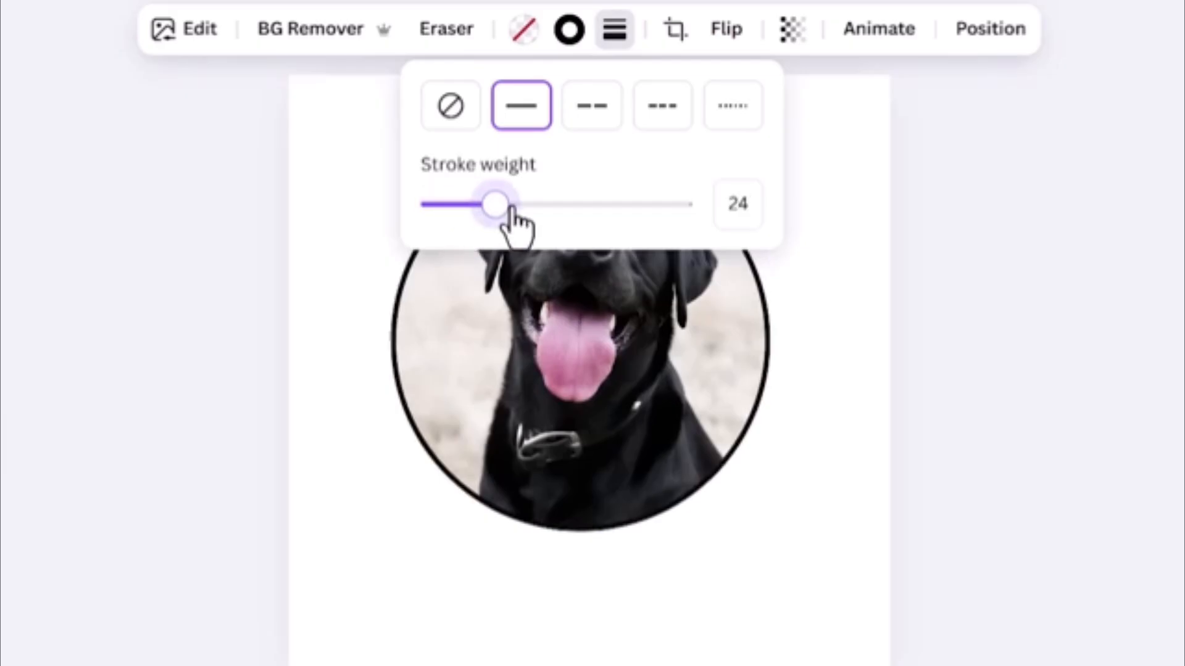
left_click(569, 29)
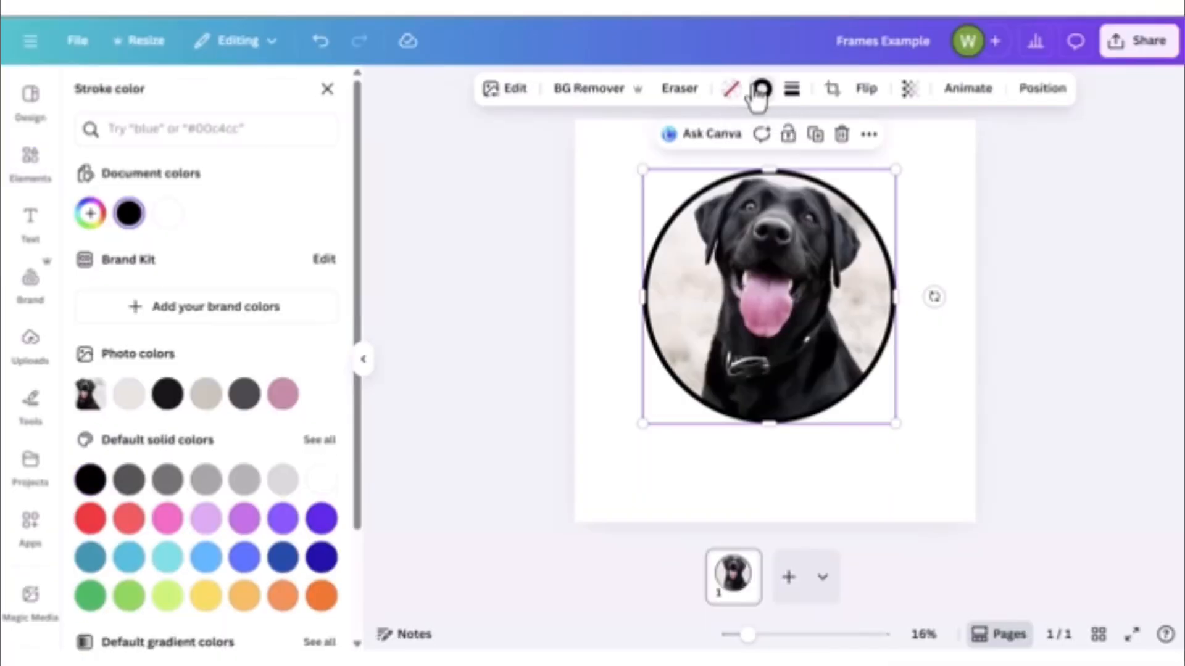
left_click(128, 519)
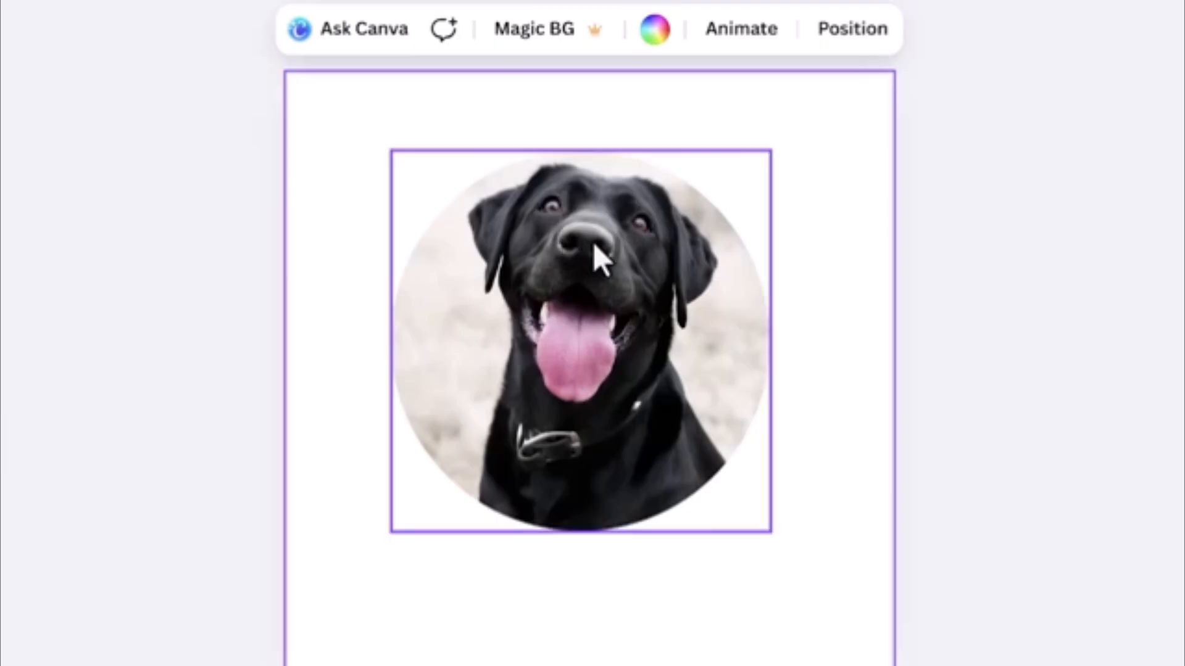
- Delete the circular frame together with its dog photo from the page
left_click(594, 245)
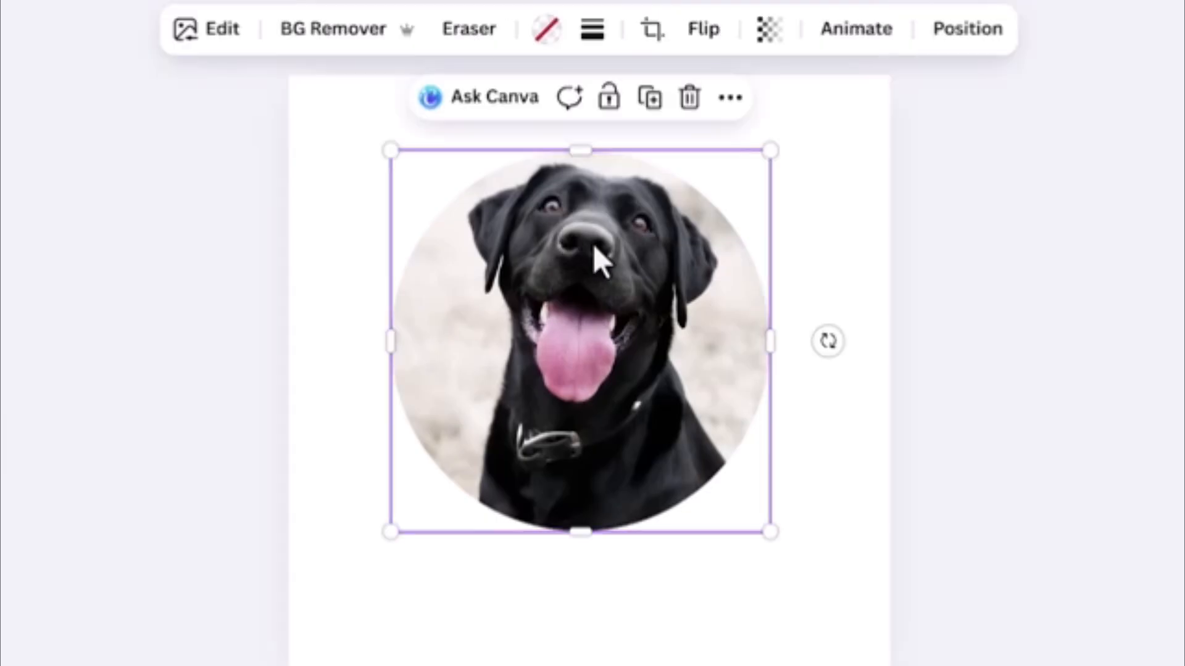
left_click(679, 104)
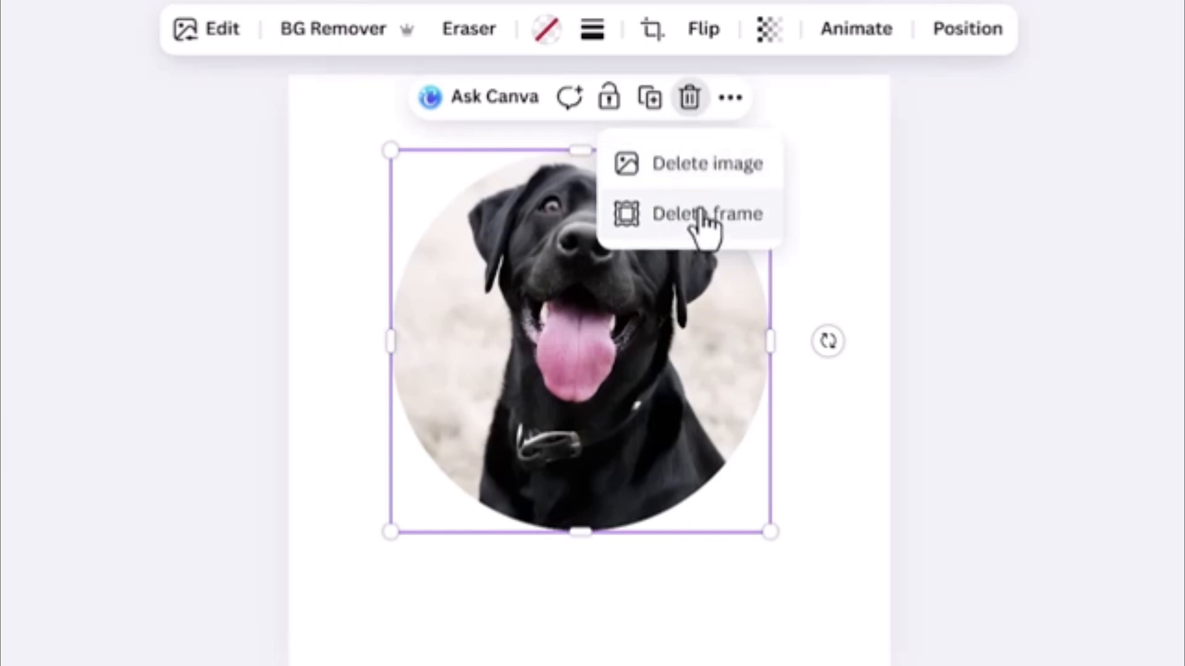
left_click(716, 195)
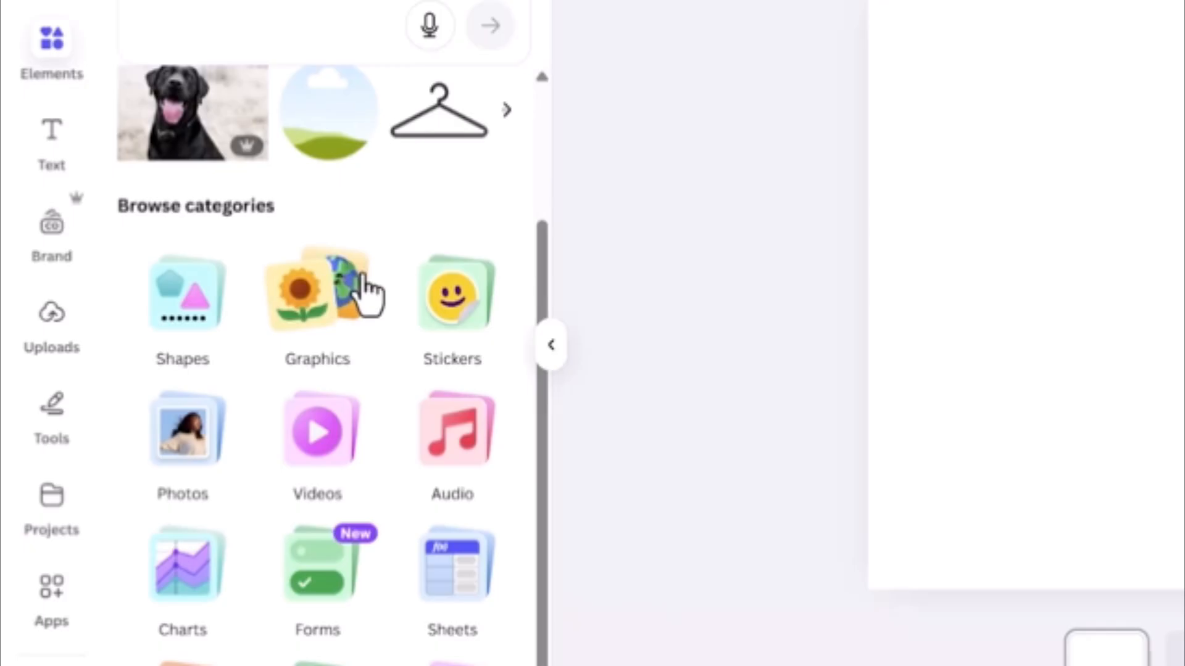
- Browse the Frames category and open the complete collection of letter frames
scroll(357, 297, "down", 2)
left_click(344, 586)
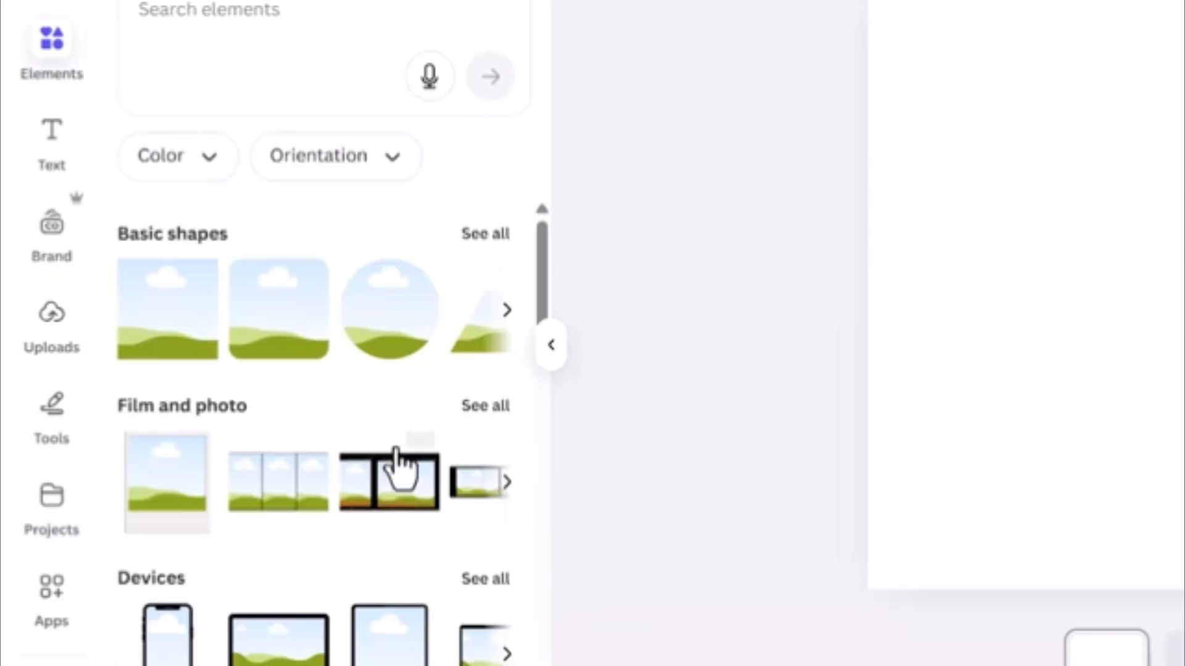
scroll(366, 378, "down", 8)
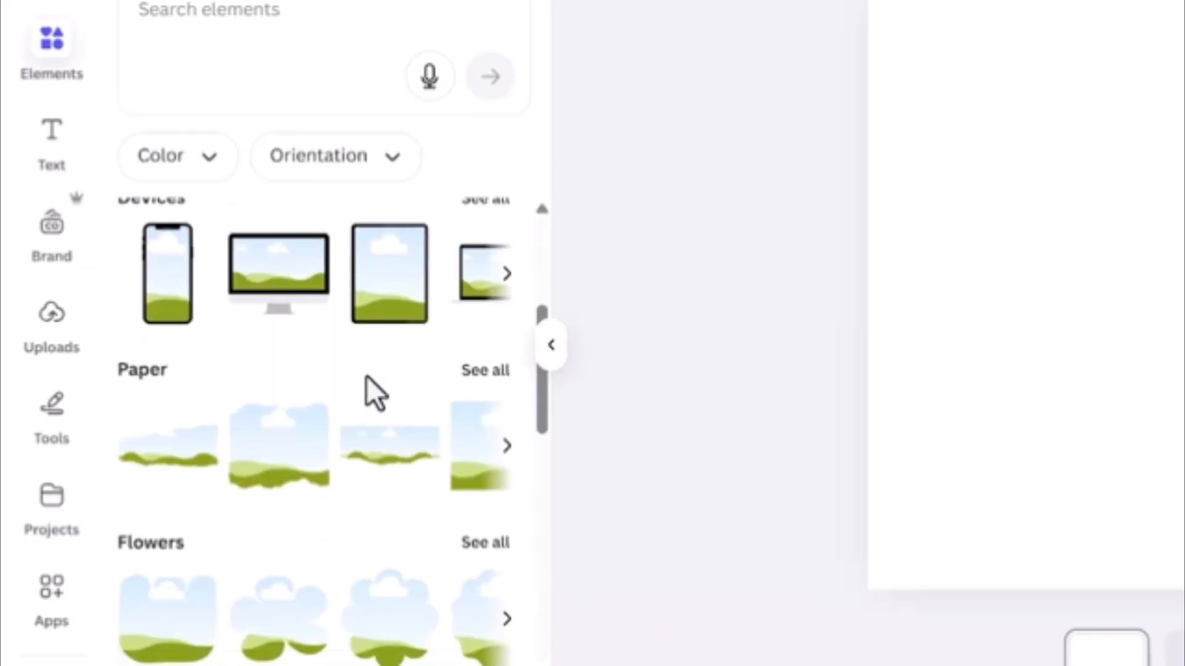
scroll(366, 377, "down", 10)
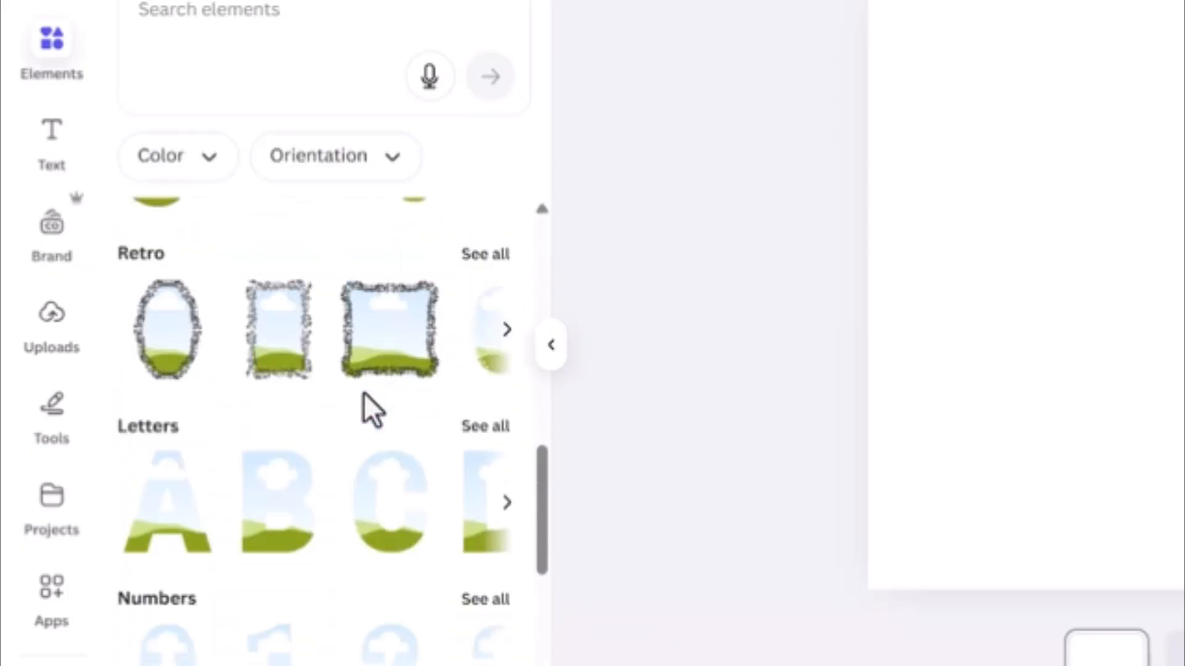
left_click(484, 301)
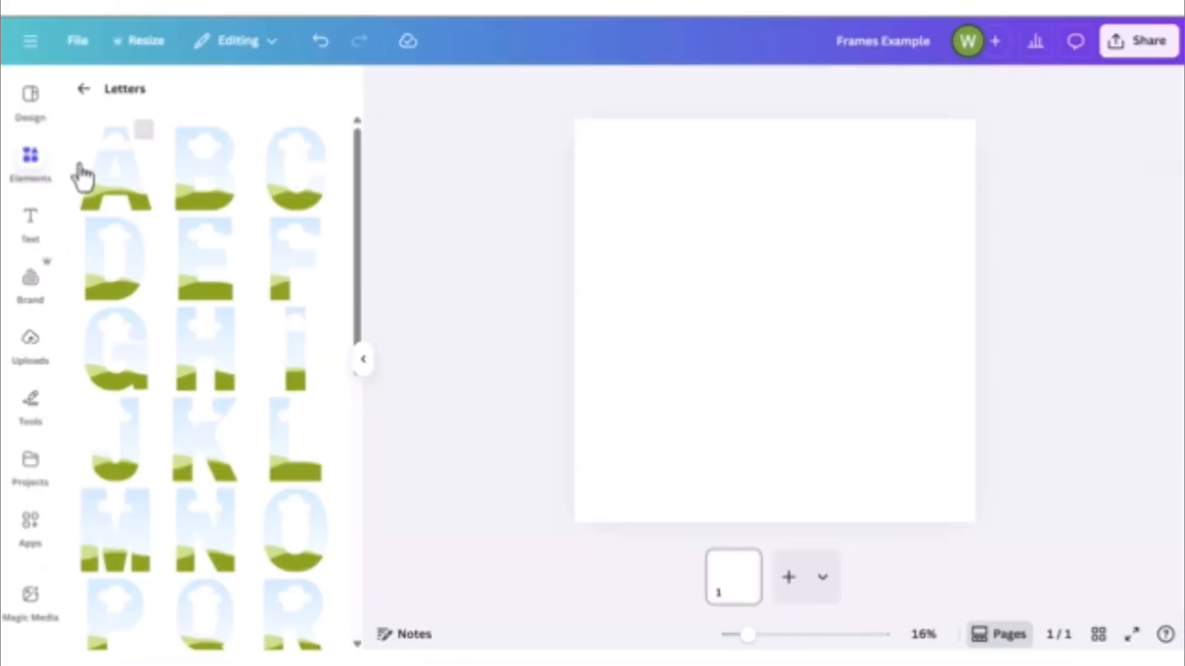
- Add the letter A frame to the page, enlarge it and center it horizontally
left_click(118, 175)
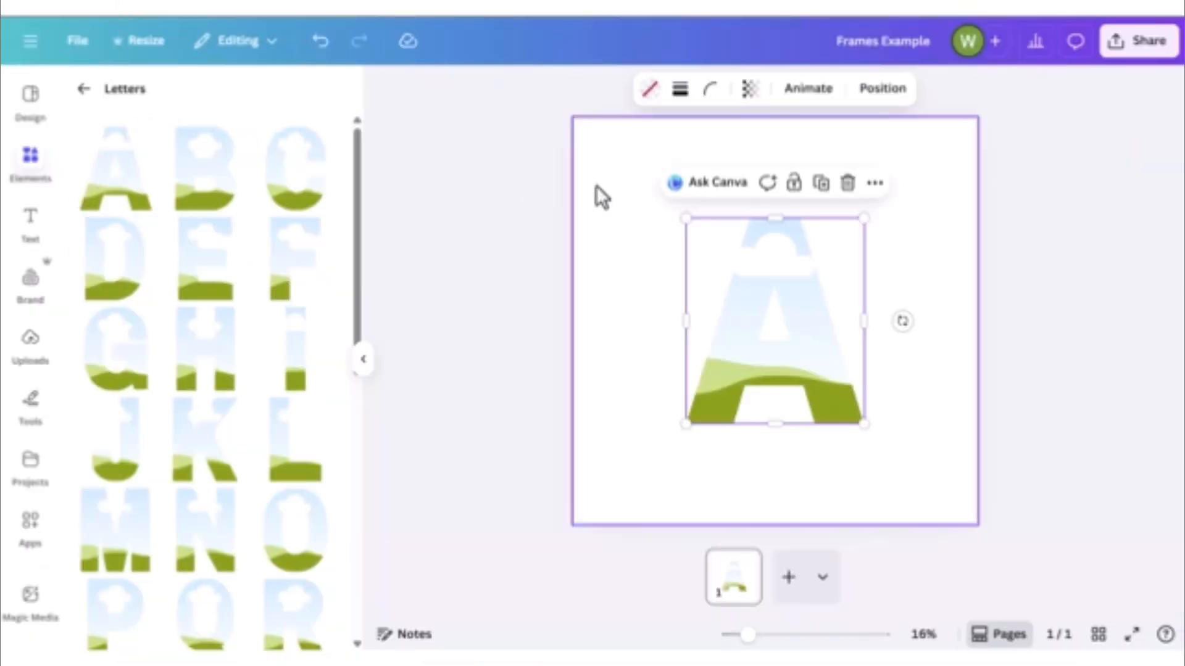
left_click_drag(685, 214, 594, 154)
left_click_drag(748, 227, 786, 256)
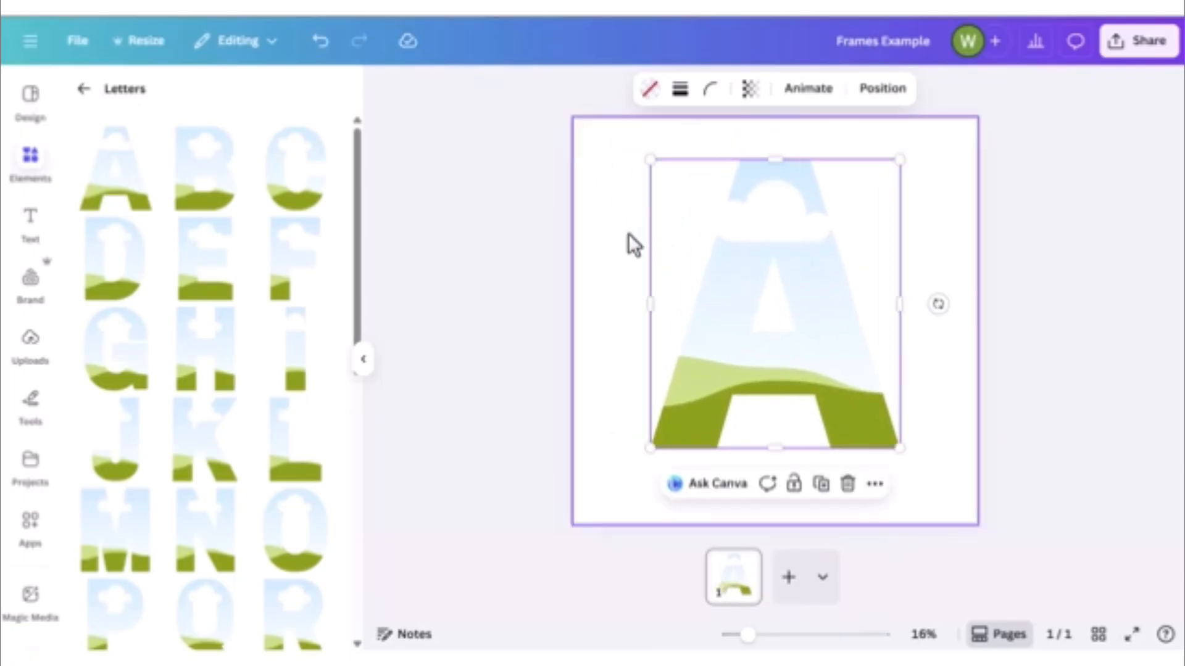
- Search the elements for "texture" and limit the results to photos
left_click(84, 93)
left_click(84, 92)
left_click(159, 101)
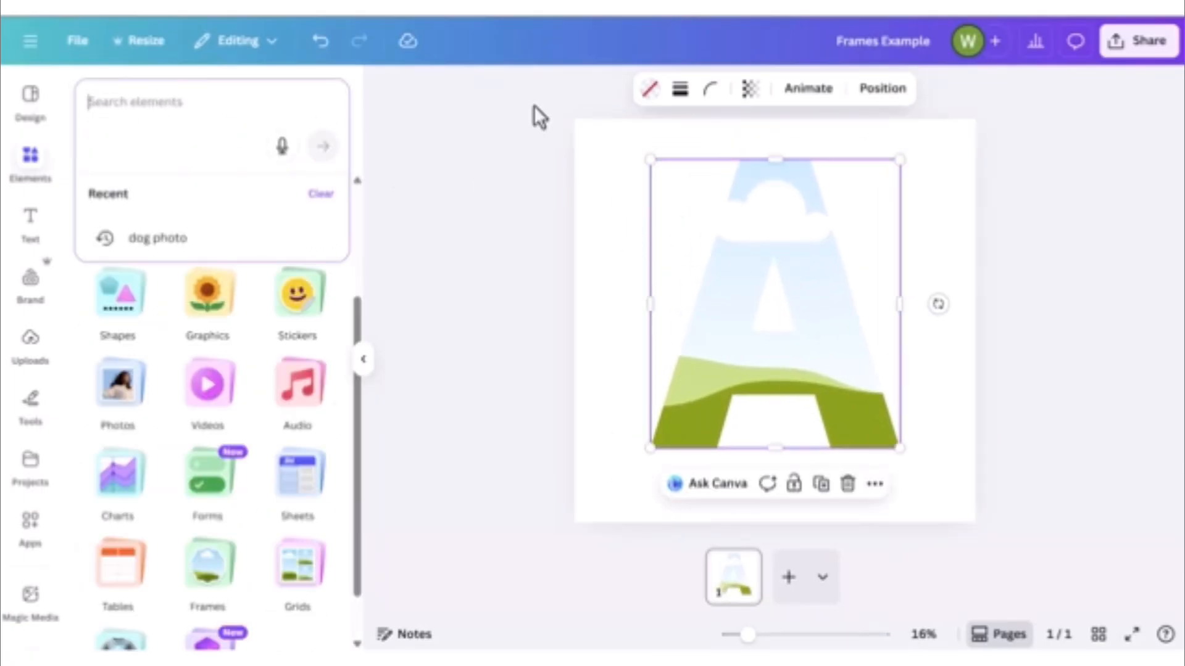
type("texture")
key("Return")
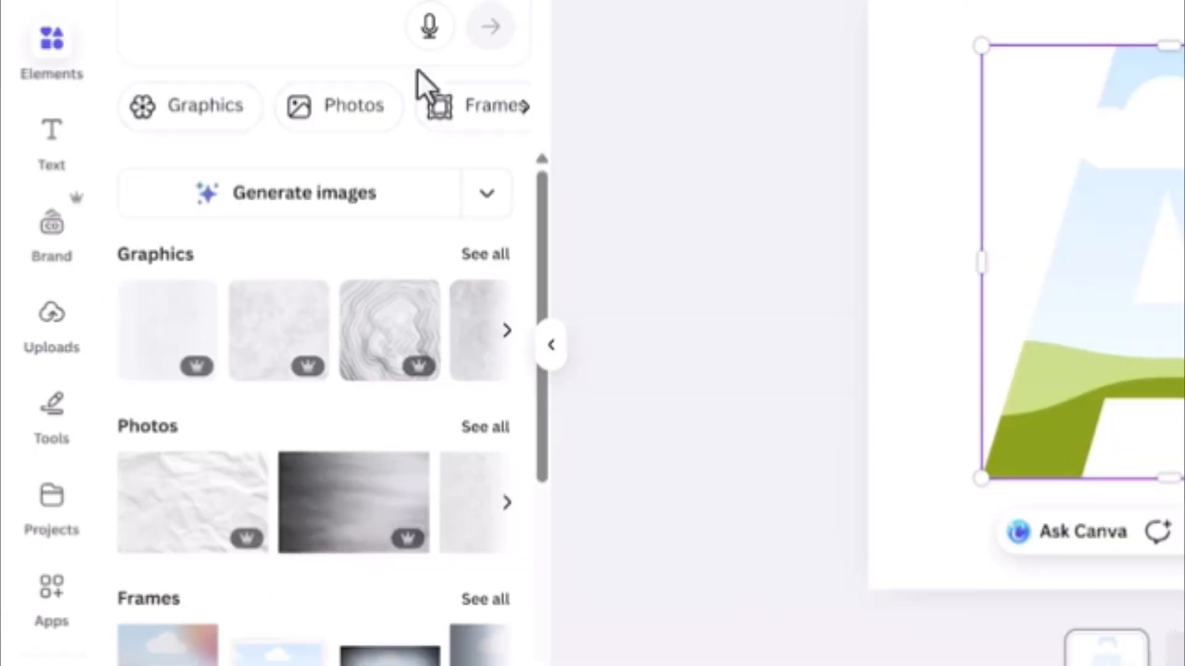
left_click(226, 205)
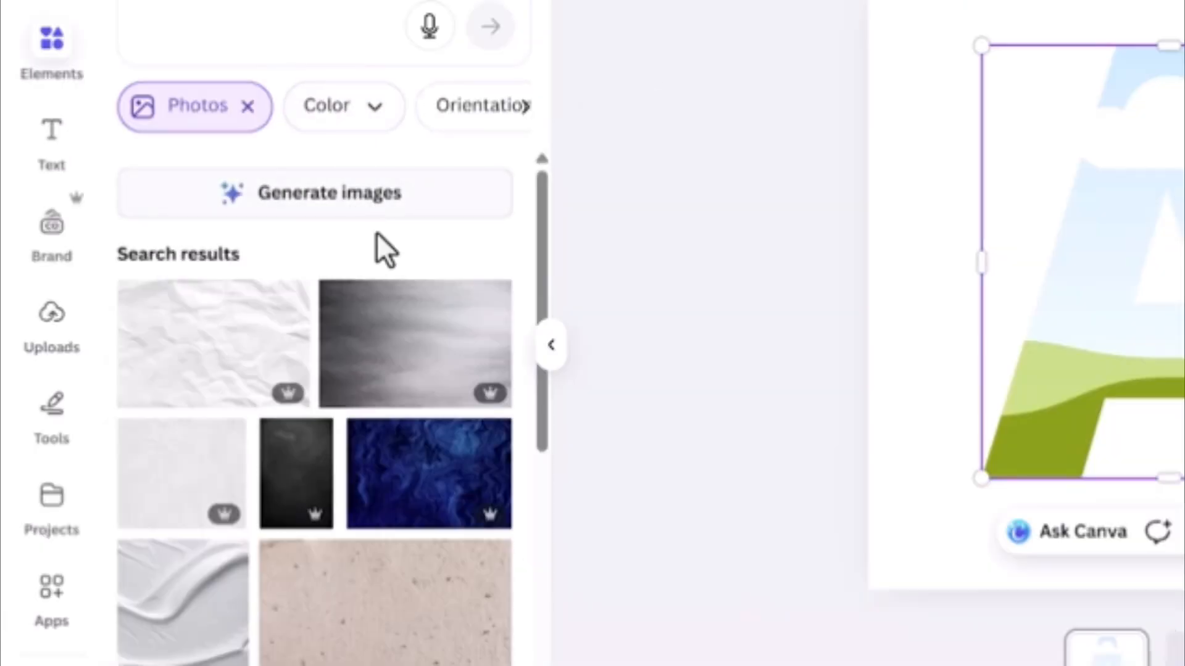
- Insert the coral draped-fabric texture photo and drop it into the letter A frame
scroll(377, 240, "down", 10)
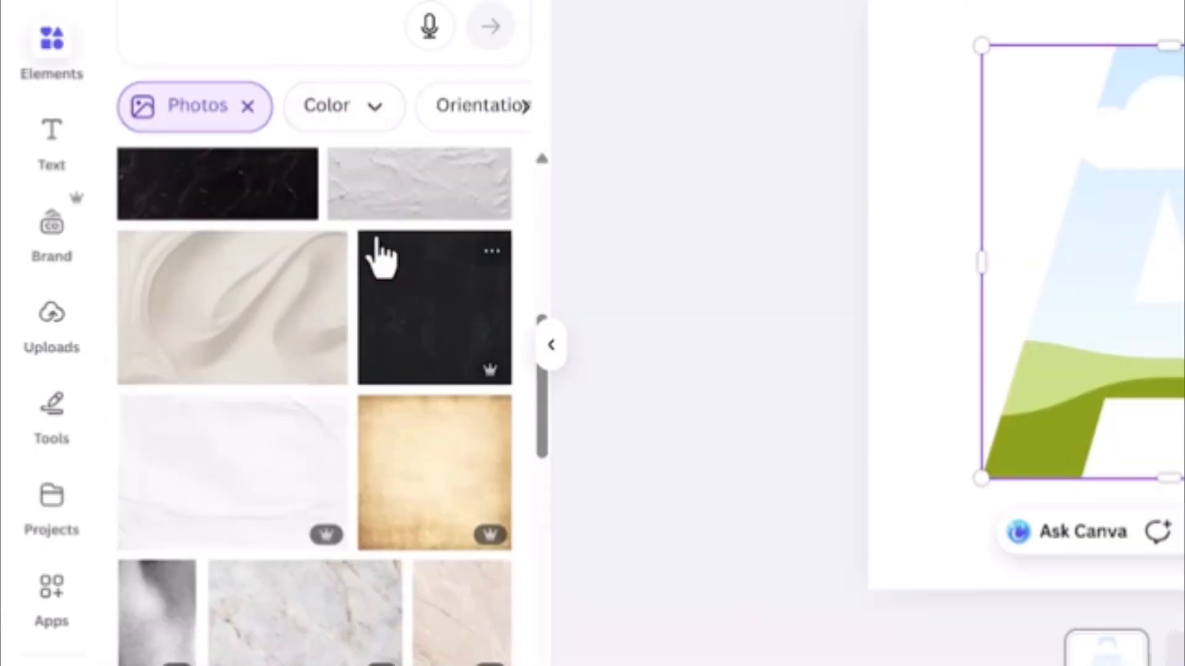
scroll(379, 256, "down", 3)
left_click(355, 525)
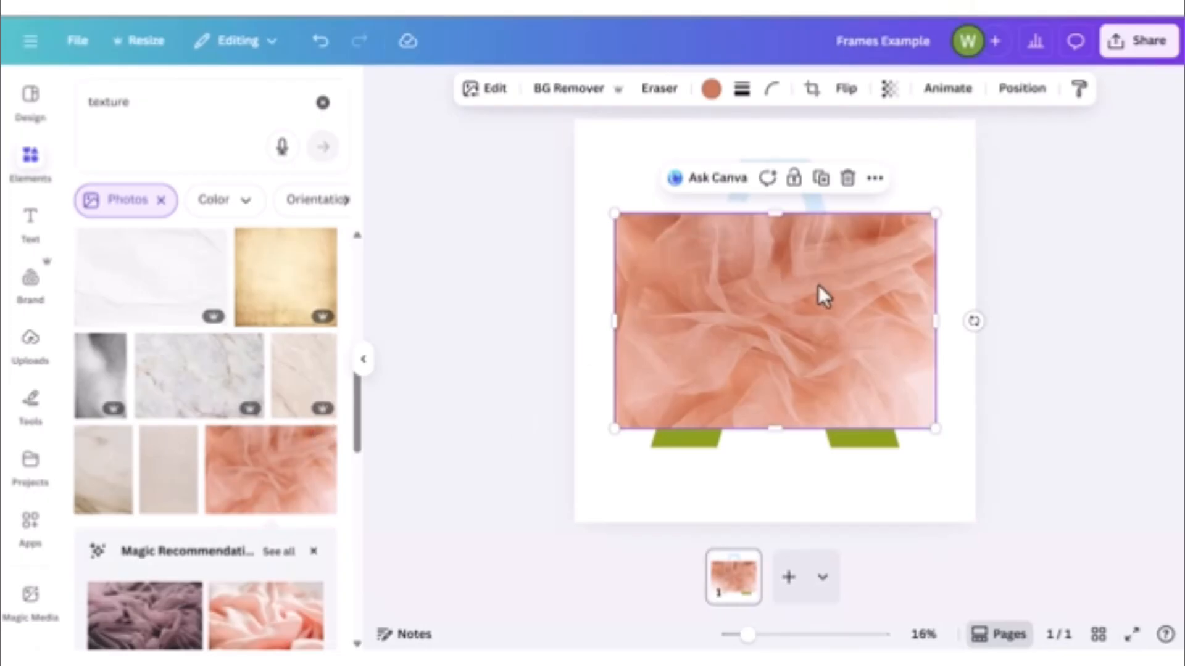
left_click_drag(773, 340, 758, 276)
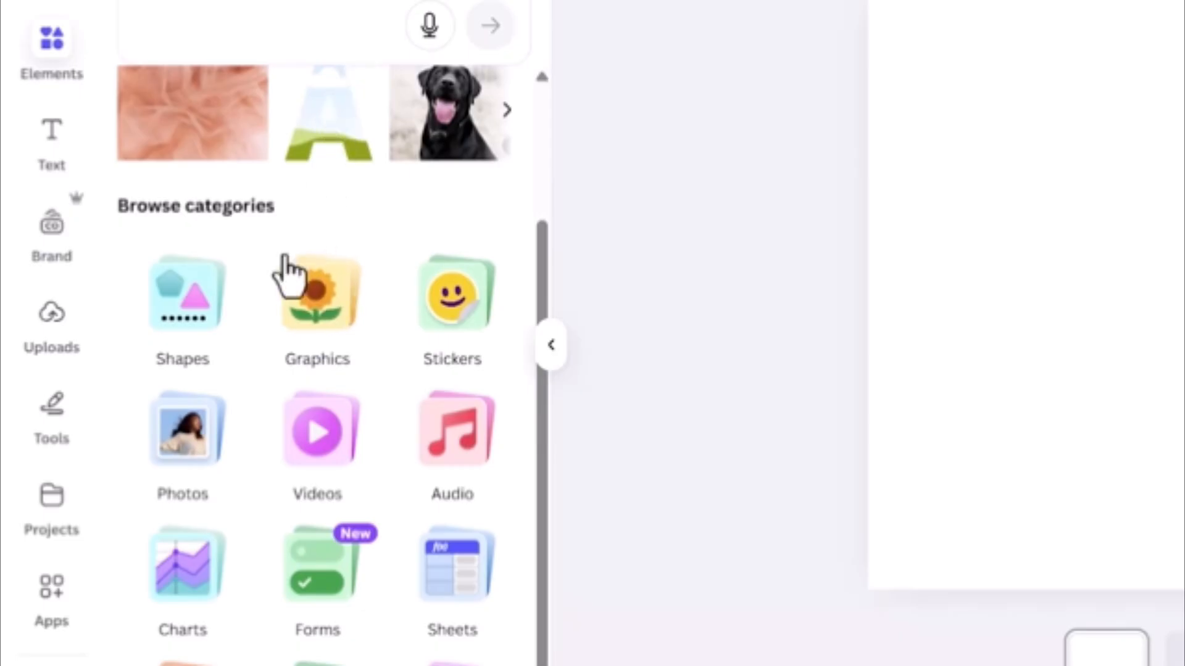
- Browse the Grids category and add the grid of four equal vertical columns to the blank page
scroll(287, 271, "down", 3)
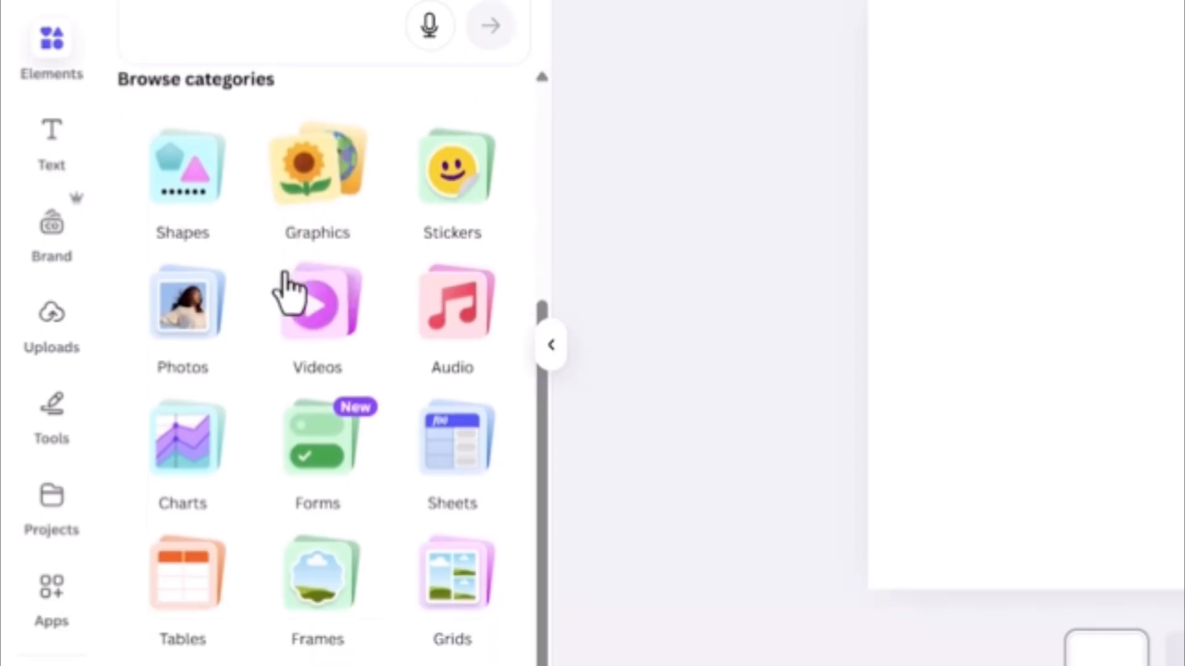
left_click(438, 589)
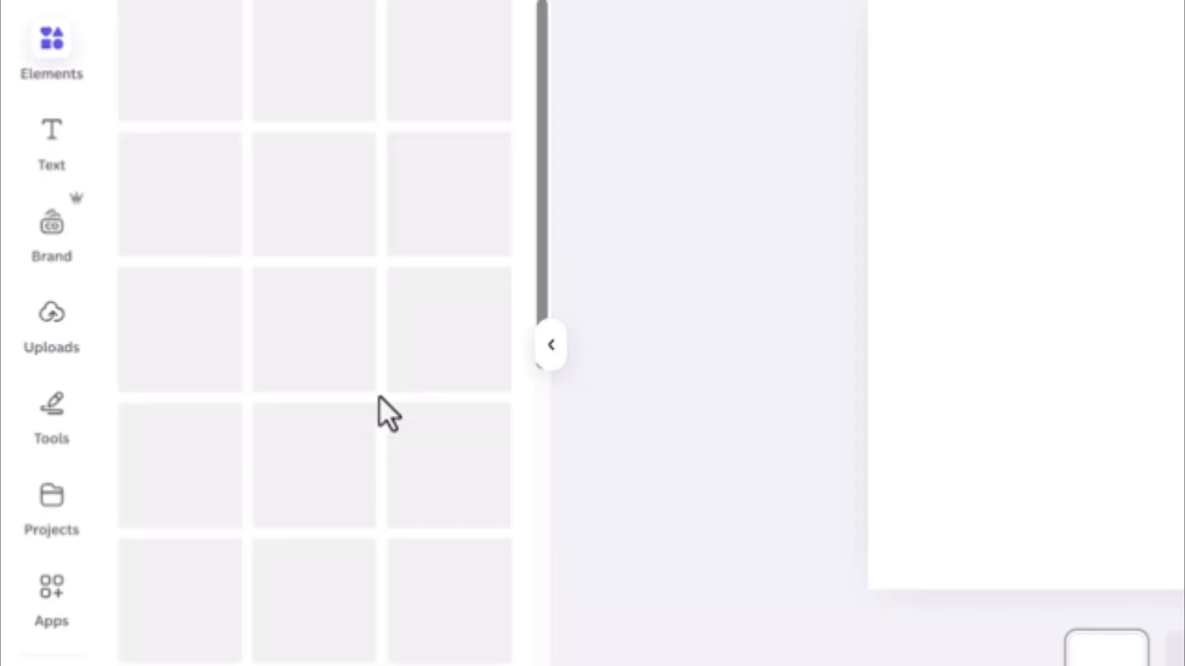
scroll(381, 132, "down", 4)
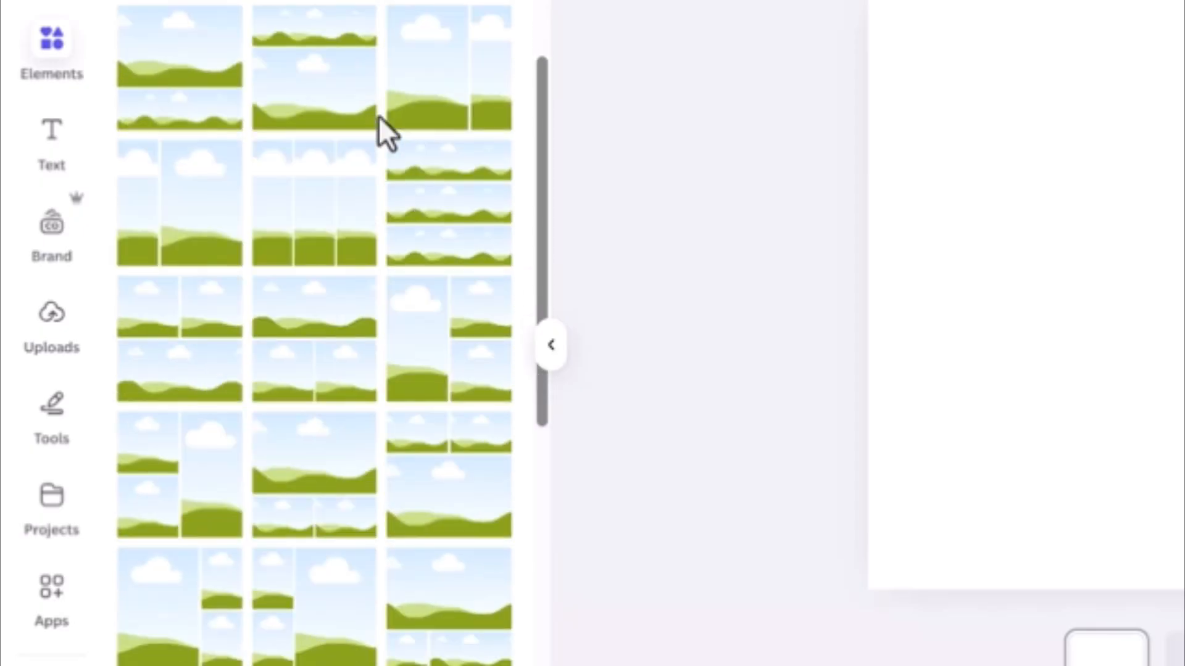
scroll(379, 117, "down", 6)
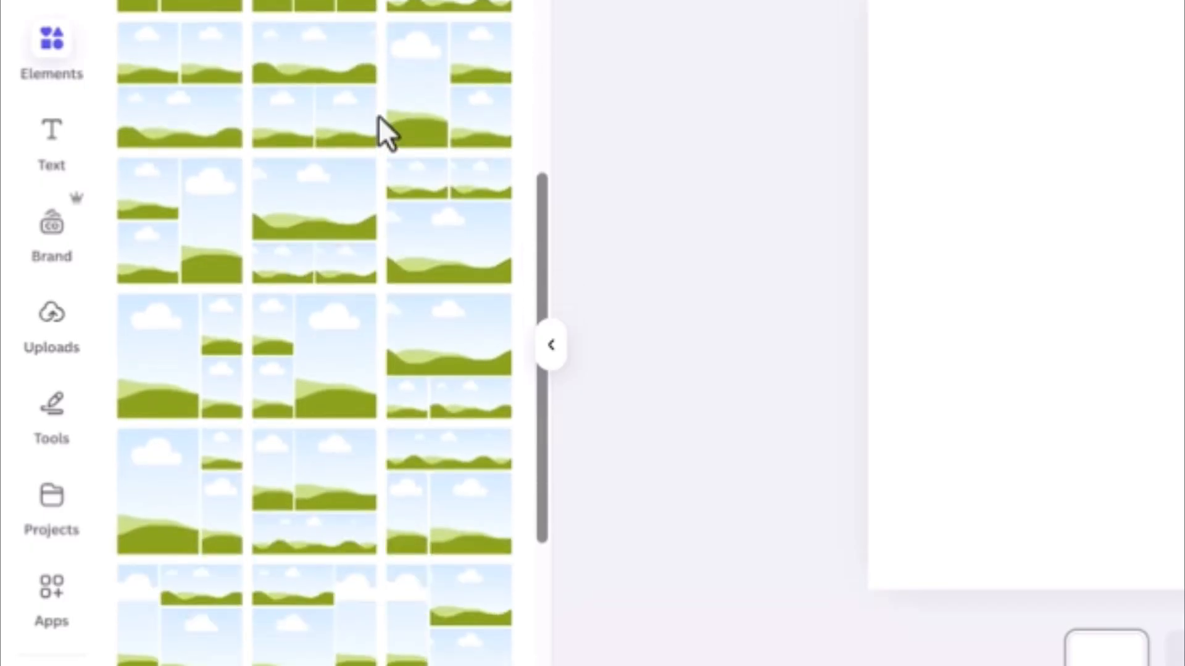
scroll(379, 116, "down", 6)
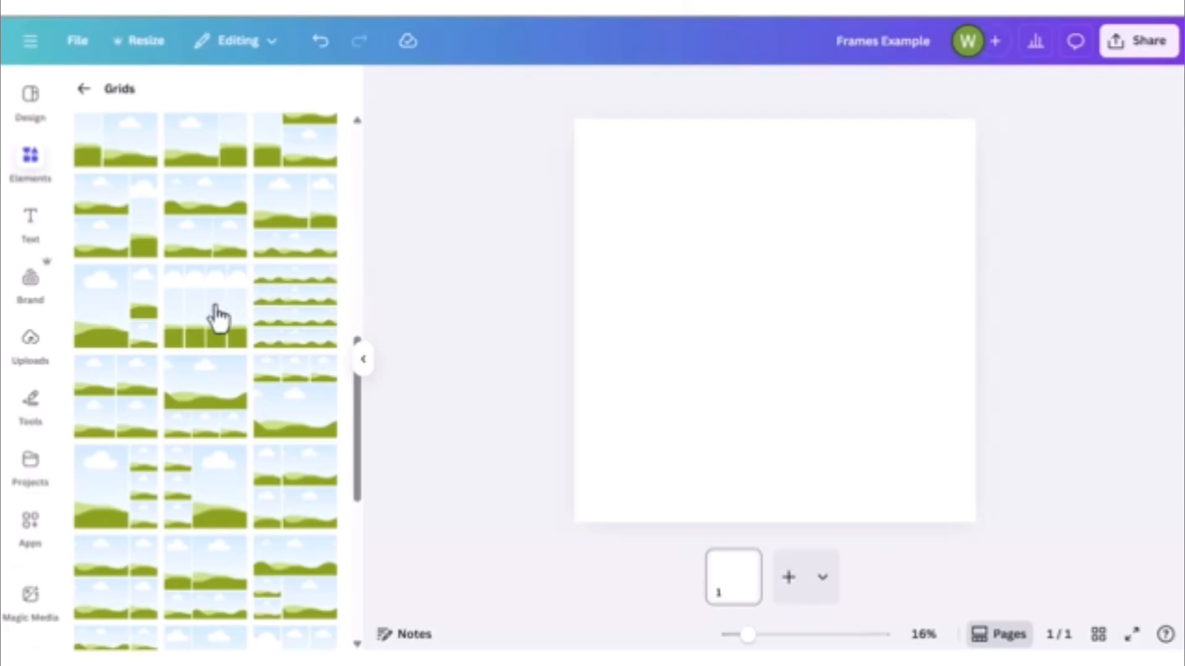
left_click(209, 318)
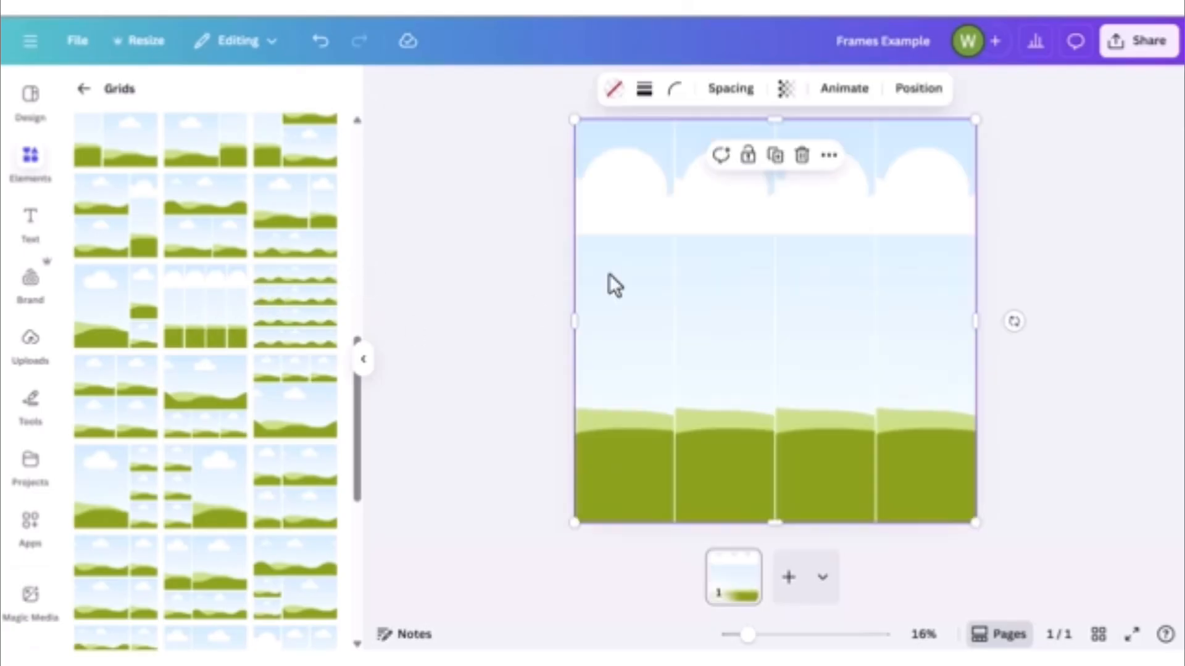
- Try a grid spacing of 100 on the four-column grid, and set the spacing to 41
left_click(735, 102)
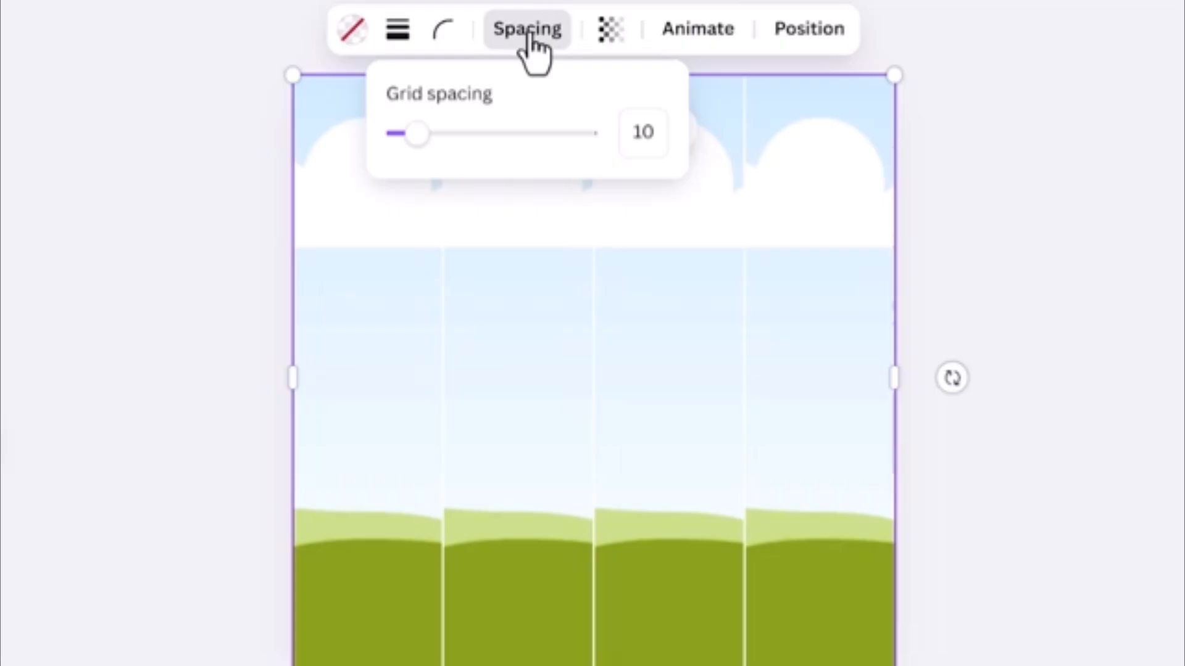
left_click_drag(656, 158, 795, 183)
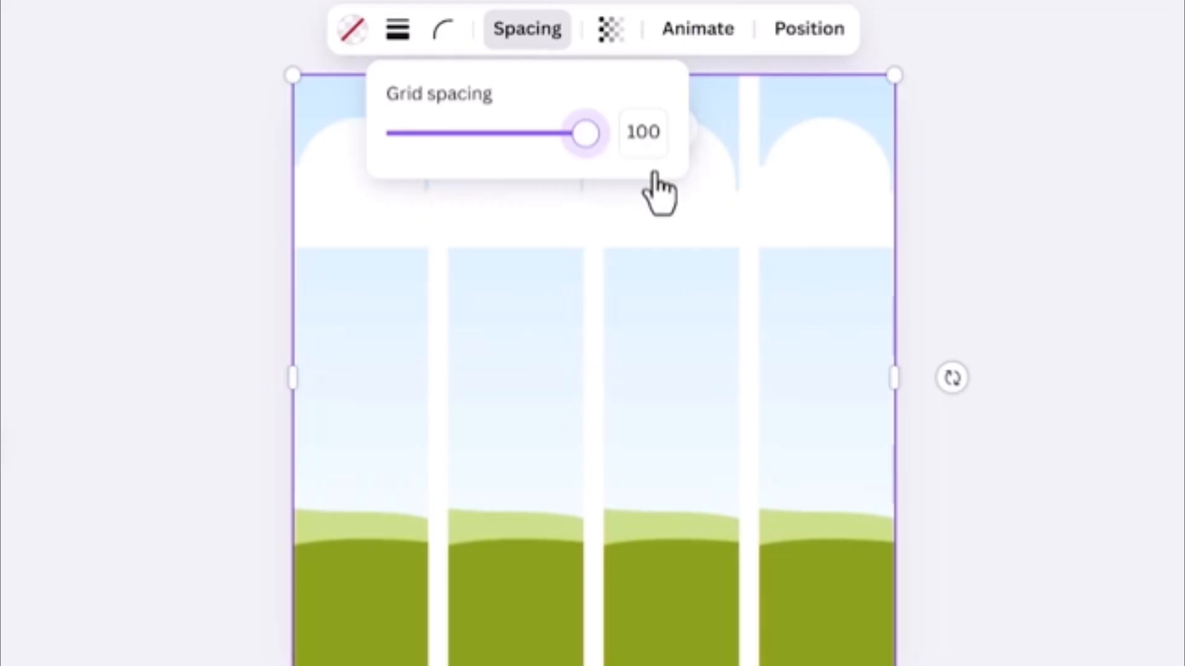
left_click_drag(583, 135, 478, 180)
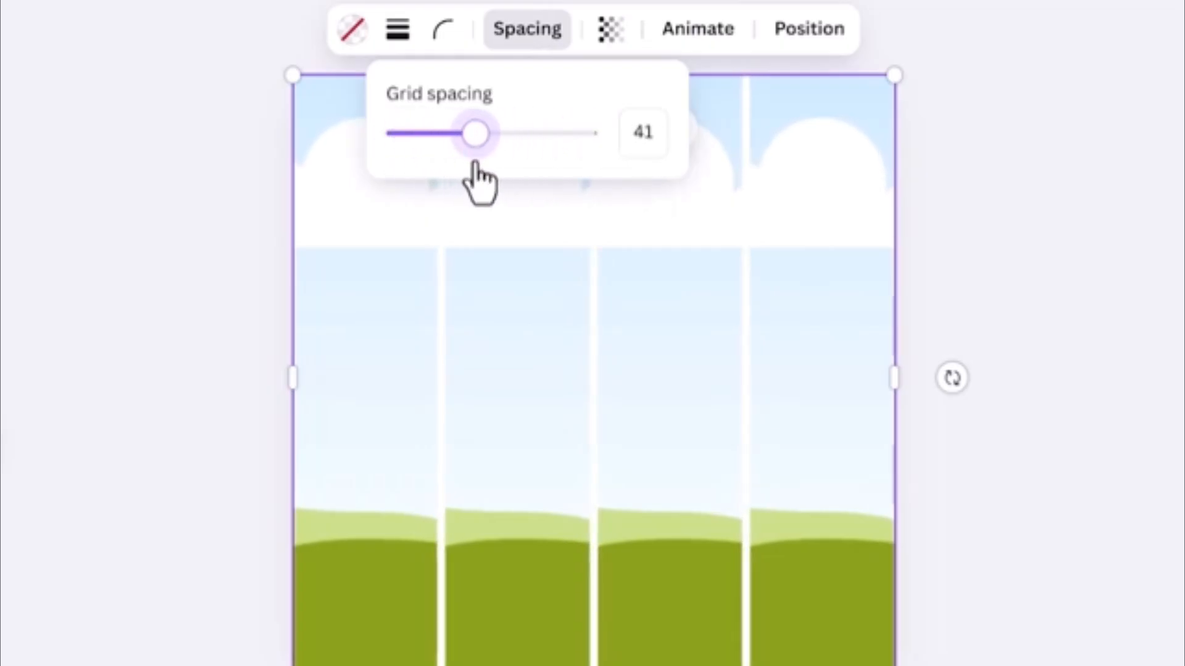
left_click(361, 57)
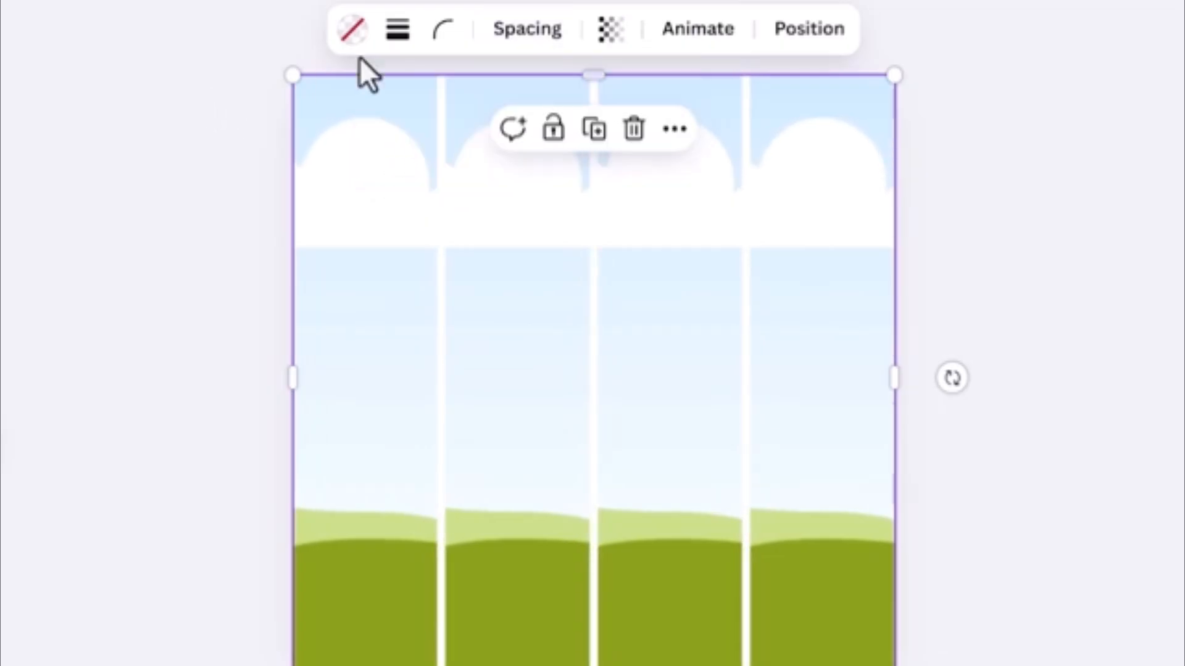
- Try a solid border on the four-column grid with a stroke weight of 8, and make it heavier
left_click(404, 31)
left_click(314, 111)
left_click(275, 206)
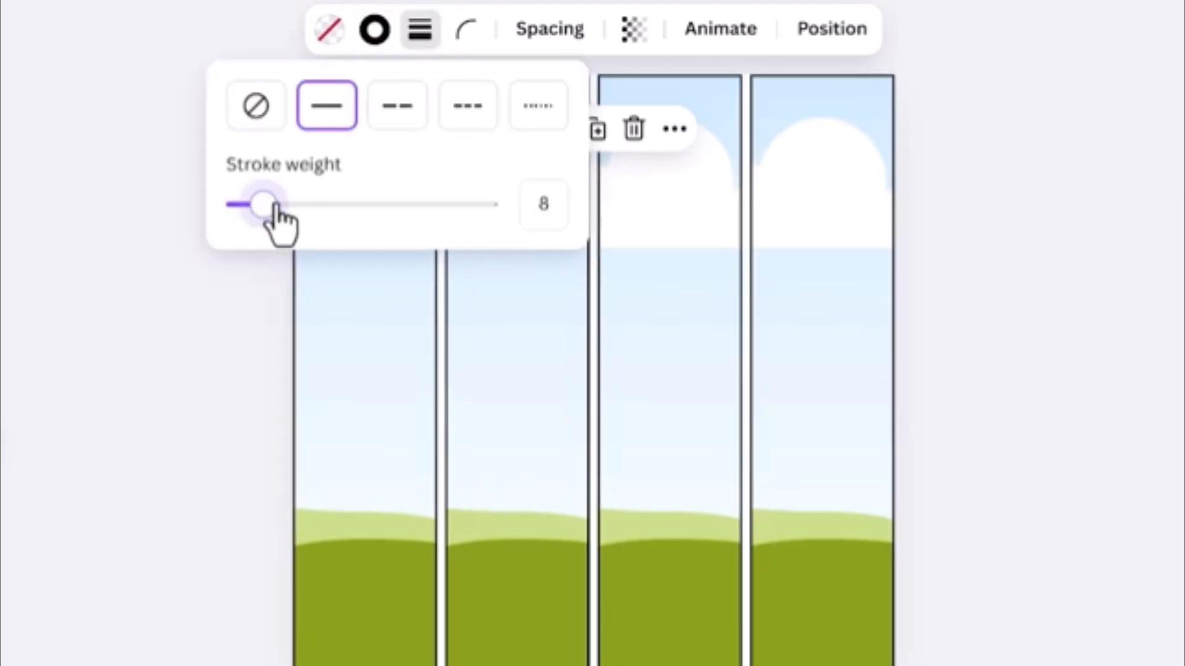
left_click_drag(274, 205, 352, 211)
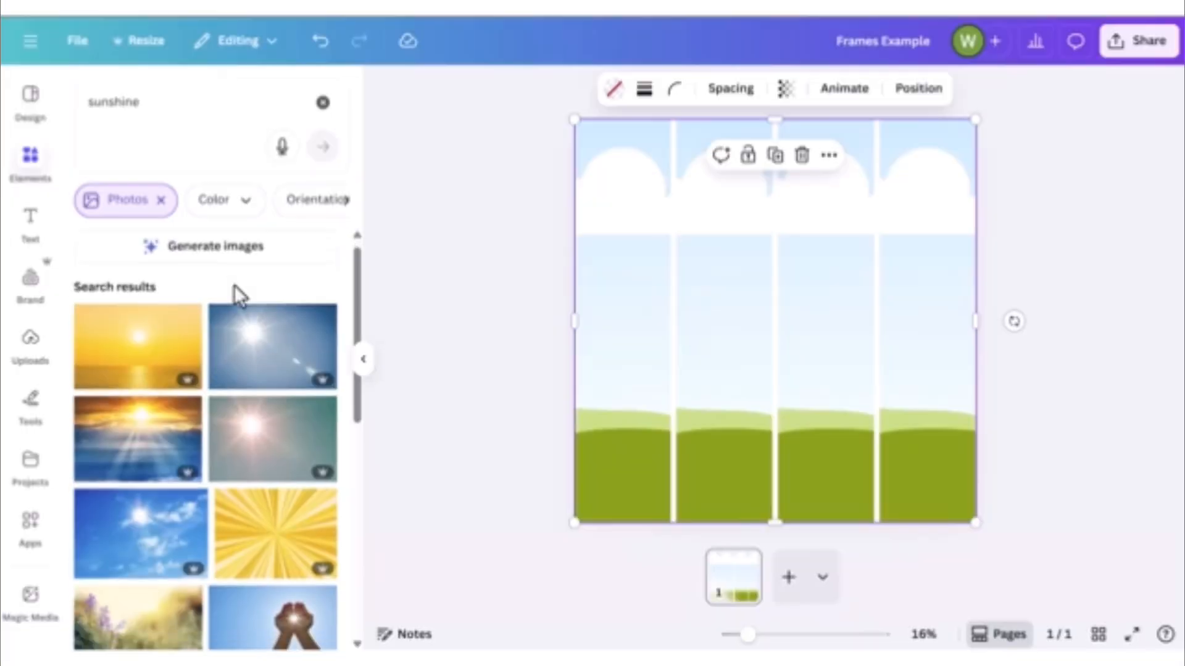
- From the sunshine photos, insert the bright sun over a yellow field and drop it into the grid's first column
scroll(232, 290, "down", 5)
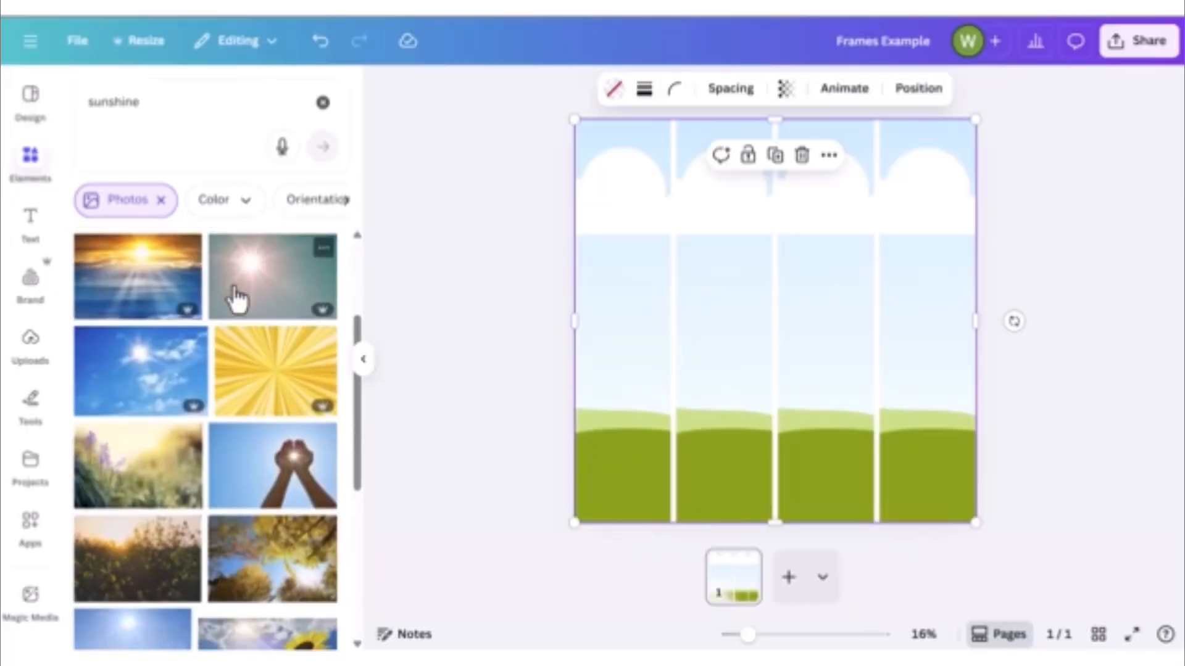
scroll(237, 299, "down", 5)
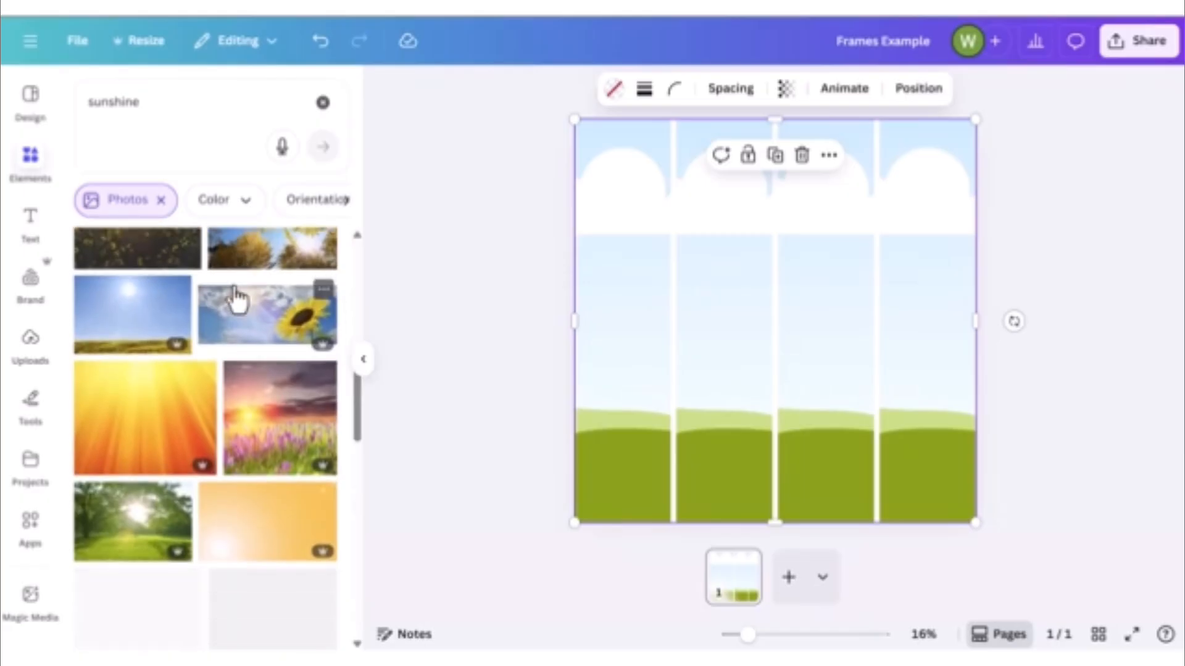
scroll(236, 299, "up", 3)
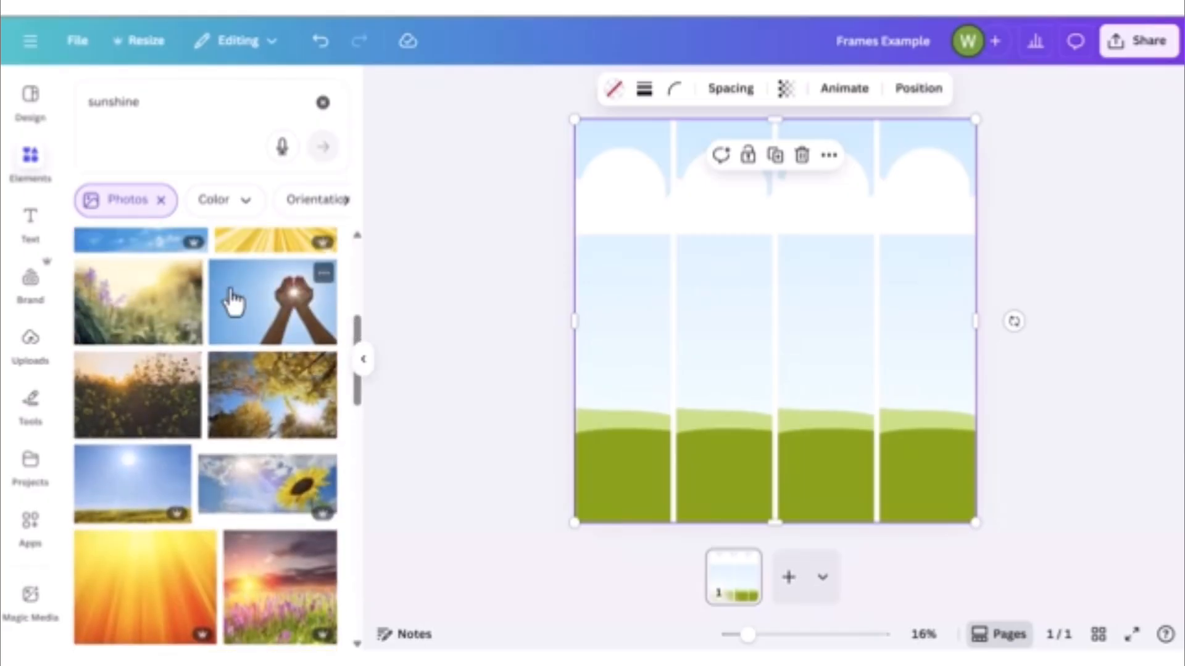
left_click(124, 497)
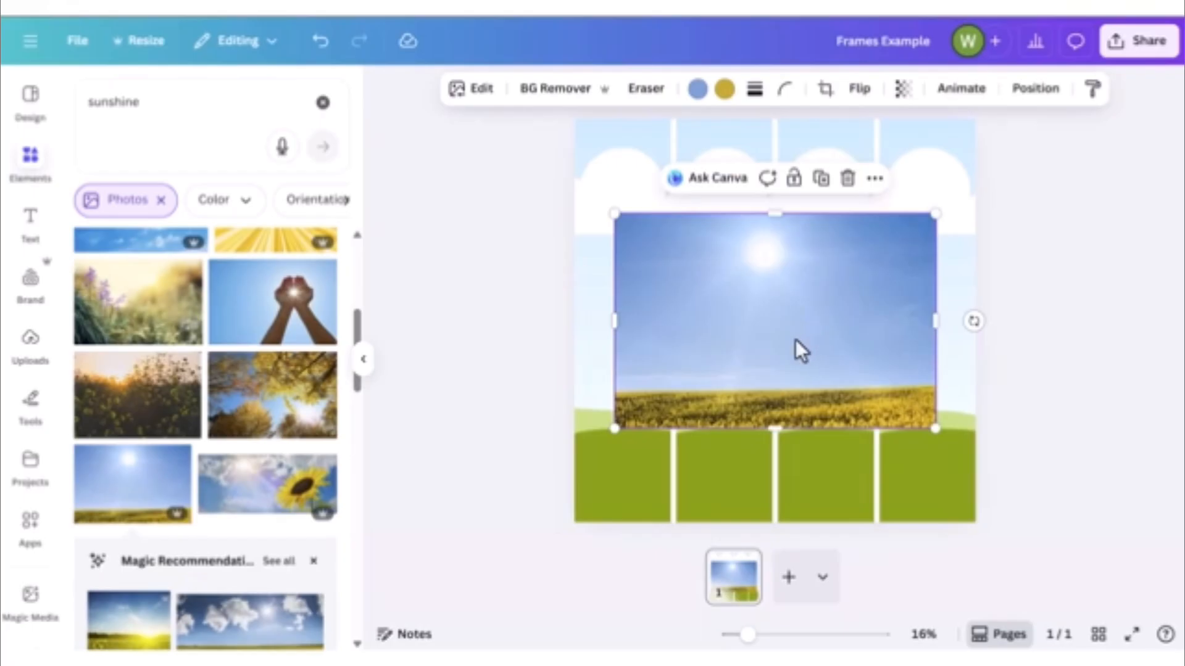
left_click_drag(786, 343, 631, 337)
left_click(631, 338)
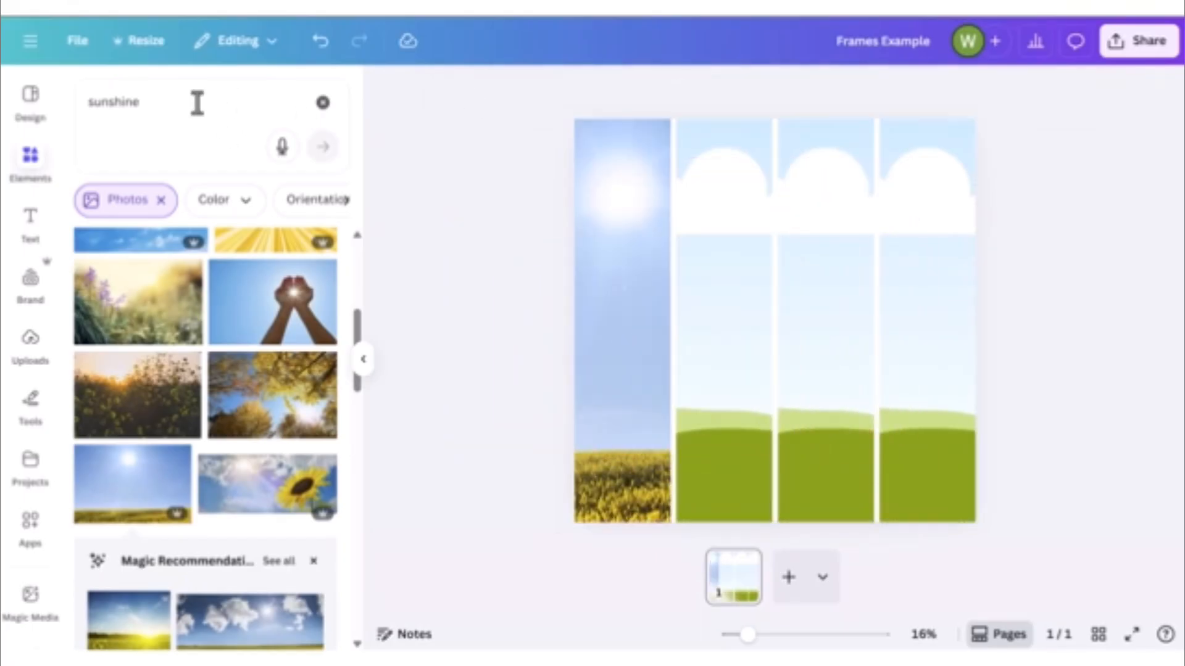
- Search the photos for "rain" and place the picture of the wet green branches in the grid's second column
left_click_drag(197, 103, 29, 96)
type("rain")
key("Return")
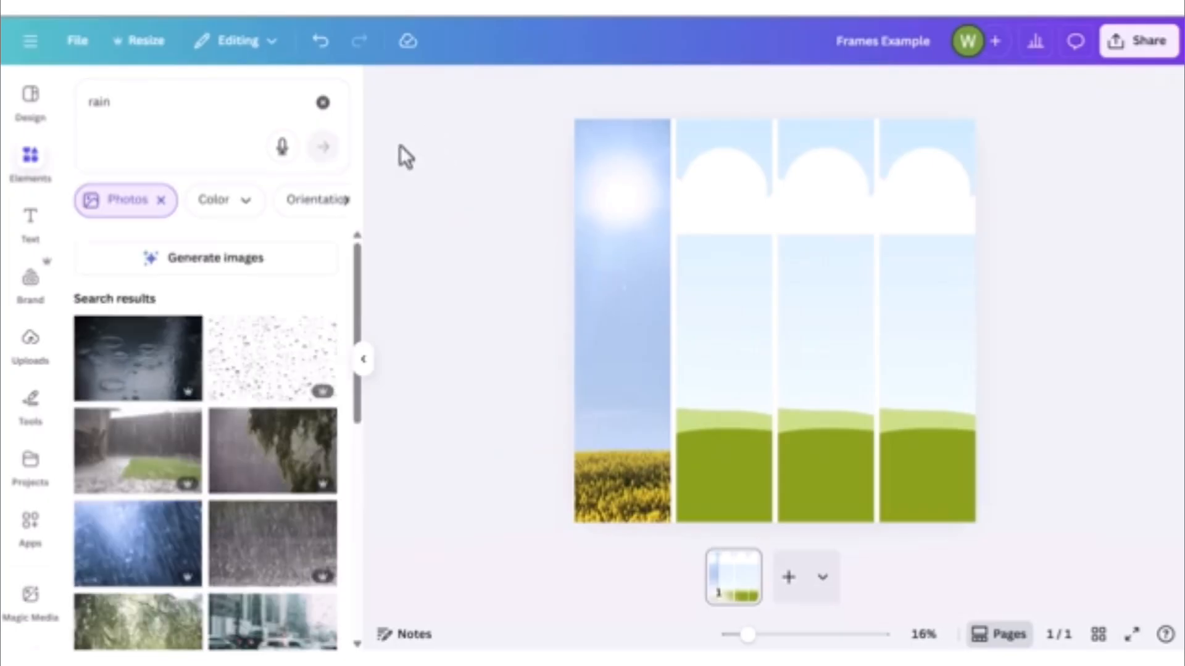
scroll(143, 383, "down", 4)
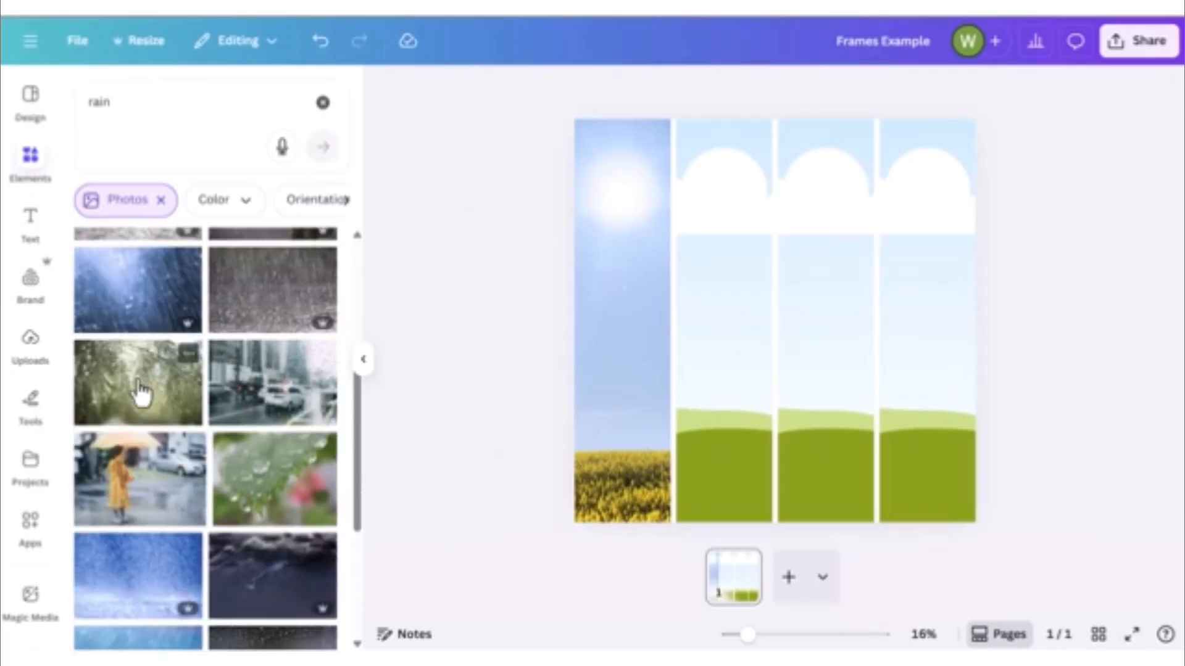
left_click_drag(140, 392, 744, 281)
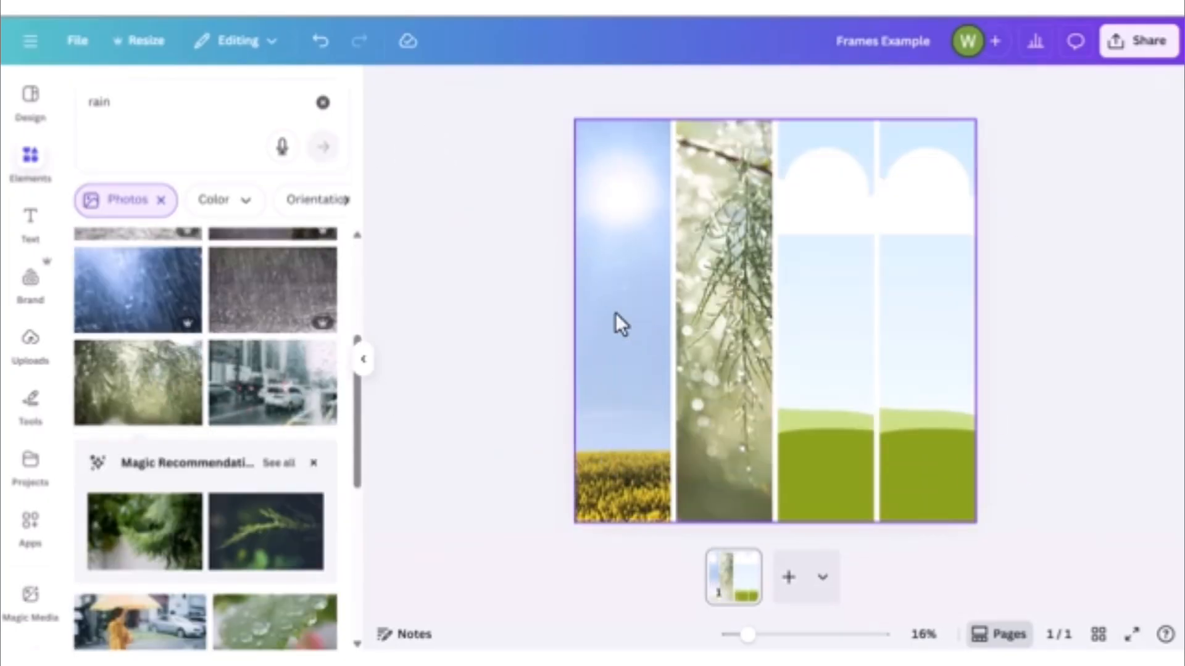
- Search the photos for "snowing" and place the snow-covered fir trees in the grid's third column
left_click(223, 114)
type("snowing")
key("Return")
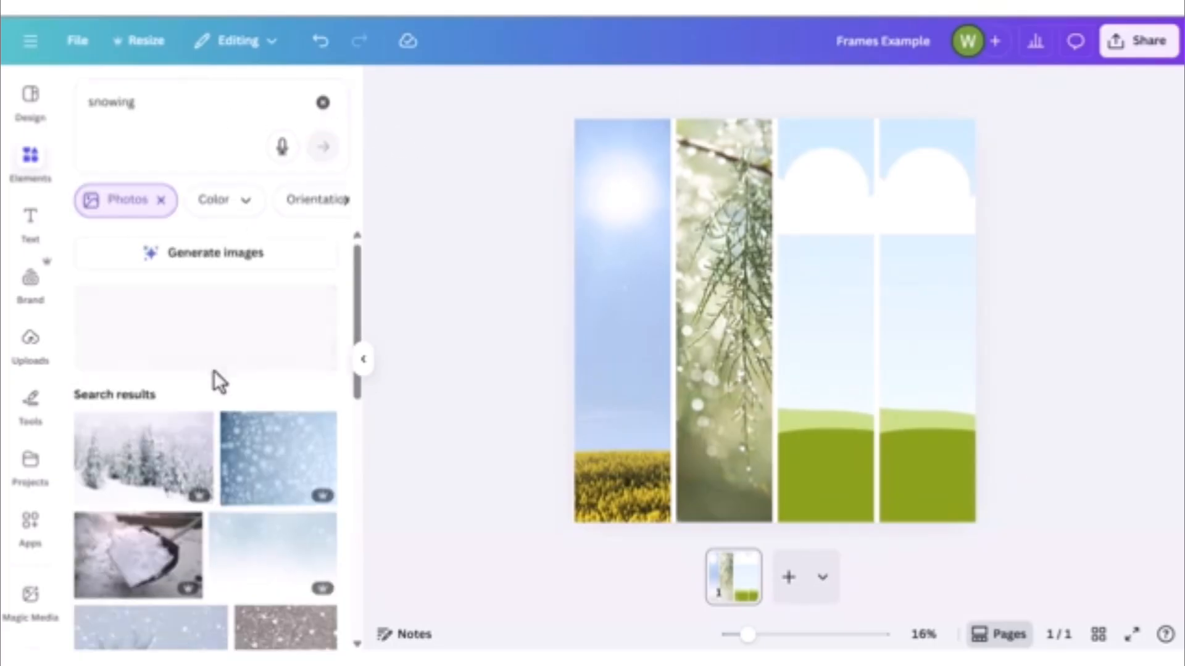
left_click_drag(127, 308, 813, 301)
- Search the photos for "cloudy day" and place the gray clouds over a green field in the grid's fourth column
double_click(92, 102)
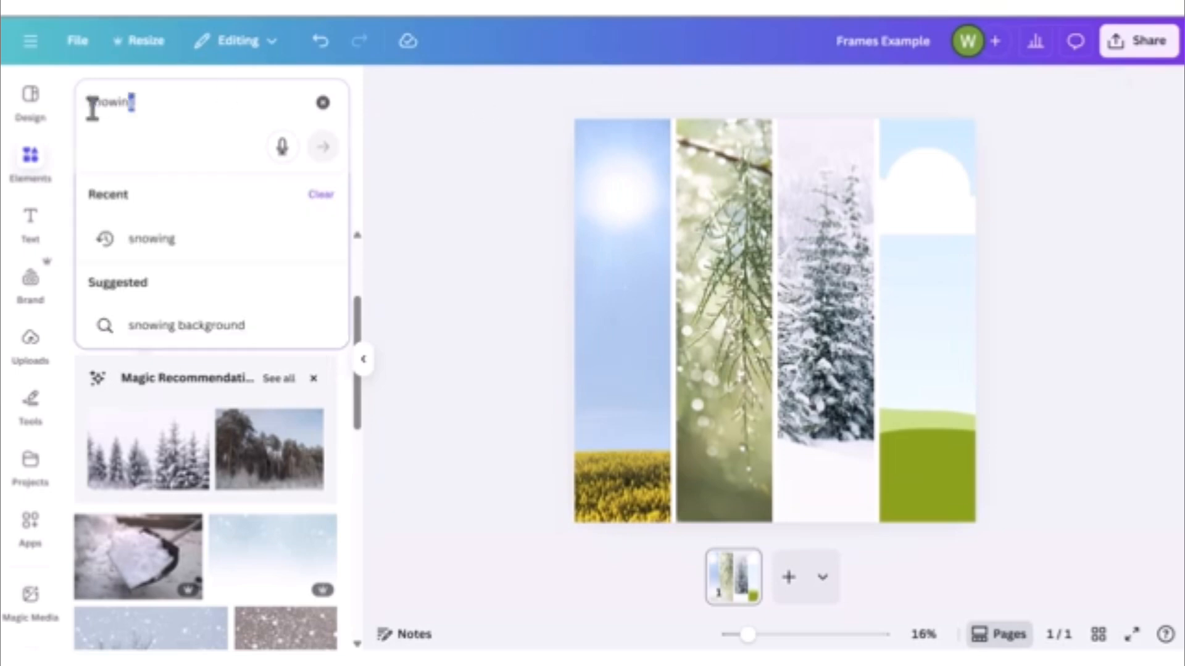
type("cloudy day")
key("Return")
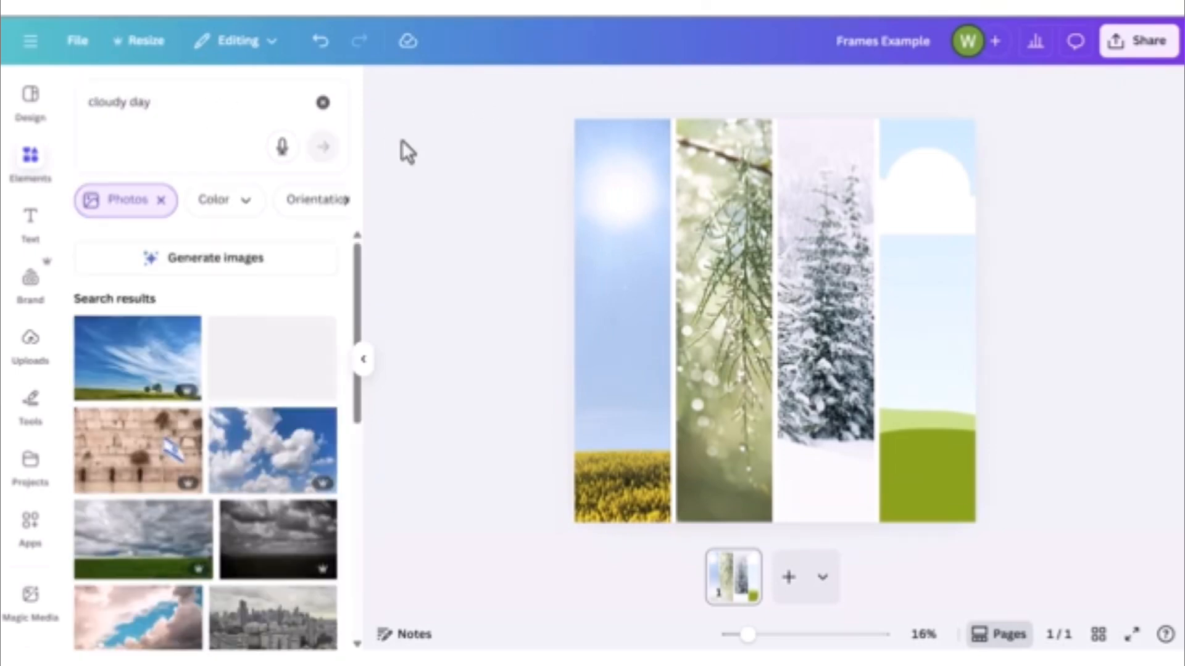
scroll(222, 338, "down", 3)
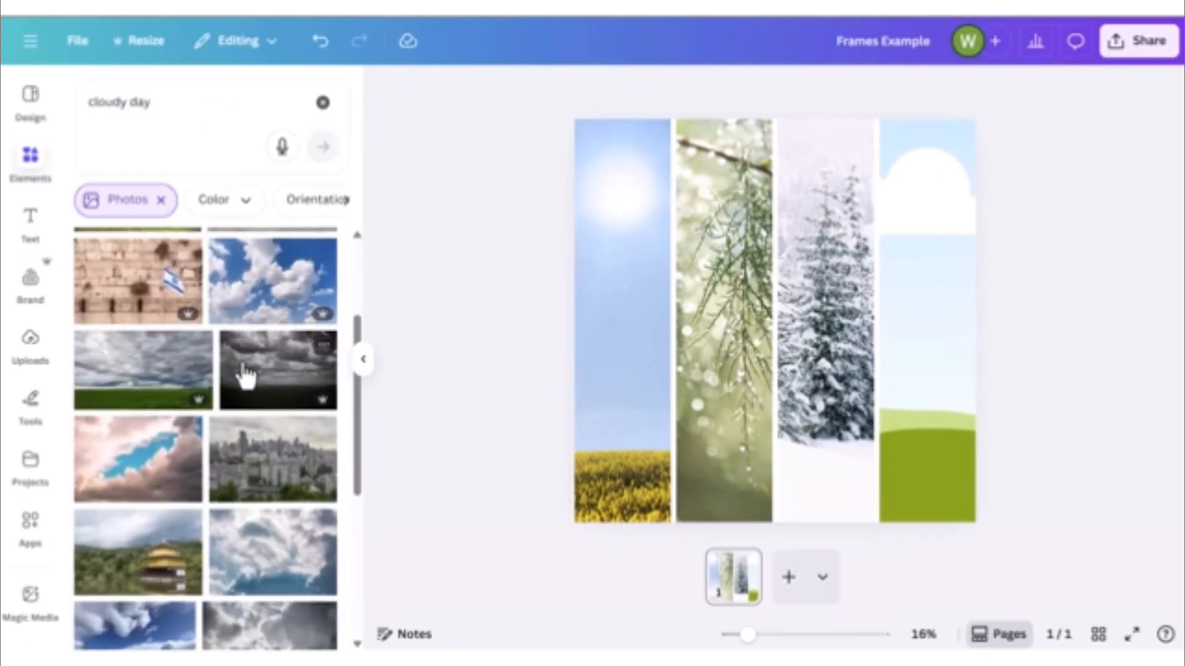
scroll(268, 361, "down", 3)
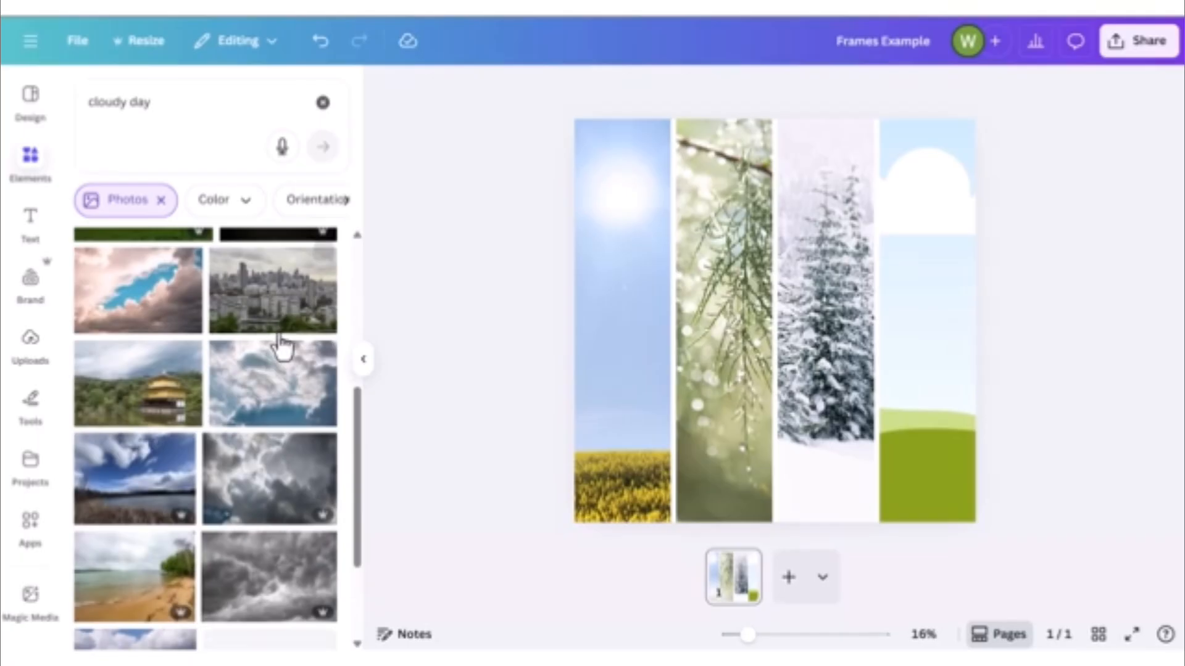
scroll(286, 332, "up", 3)
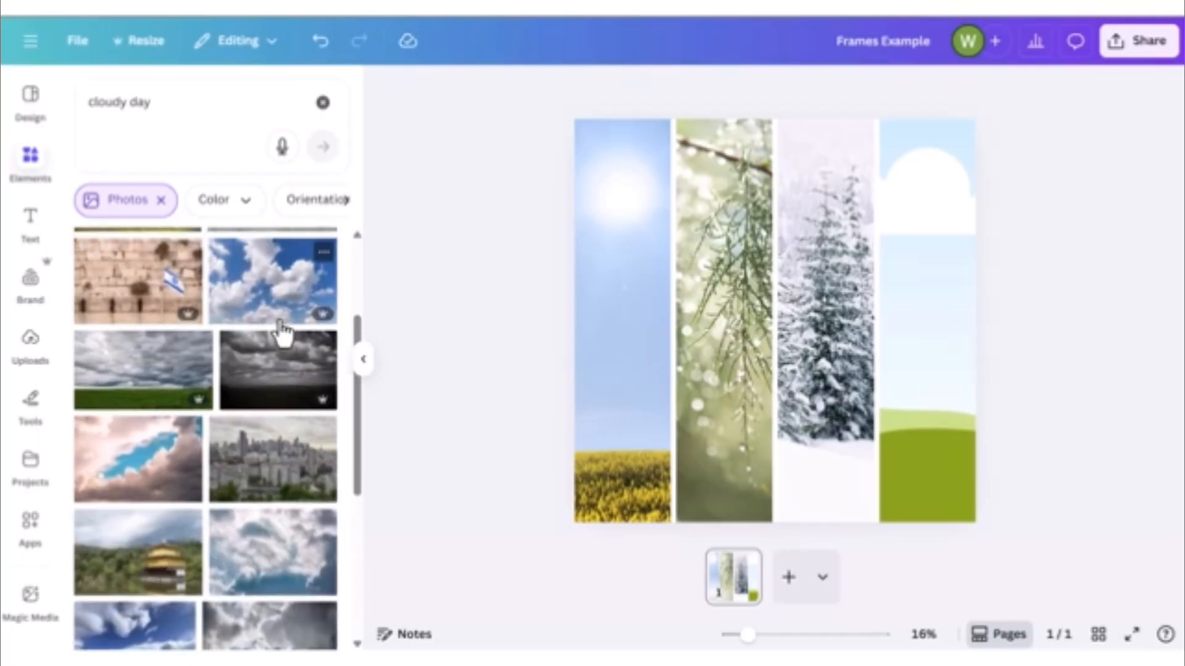
left_click(179, 376)
left_click_drag(733, 309, 929, 337)
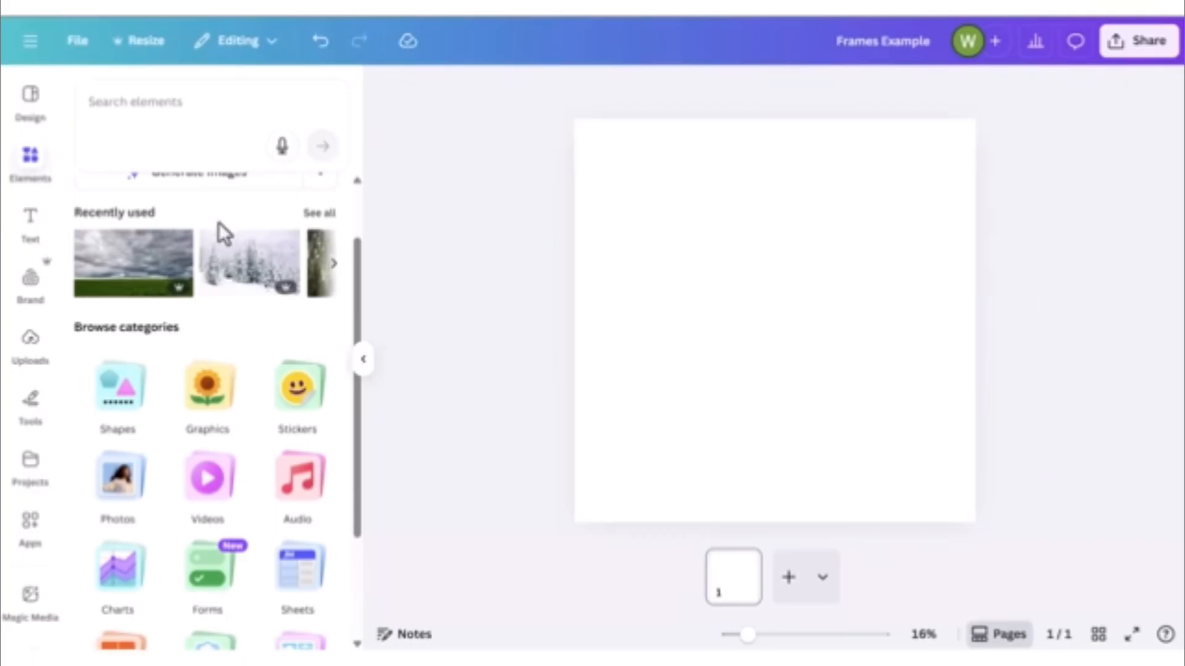
- Open the Mockups category and examine the kinds of mockups it offers, from smartphones and print to tablets and TV
scroll(217, 225, "down", 3)
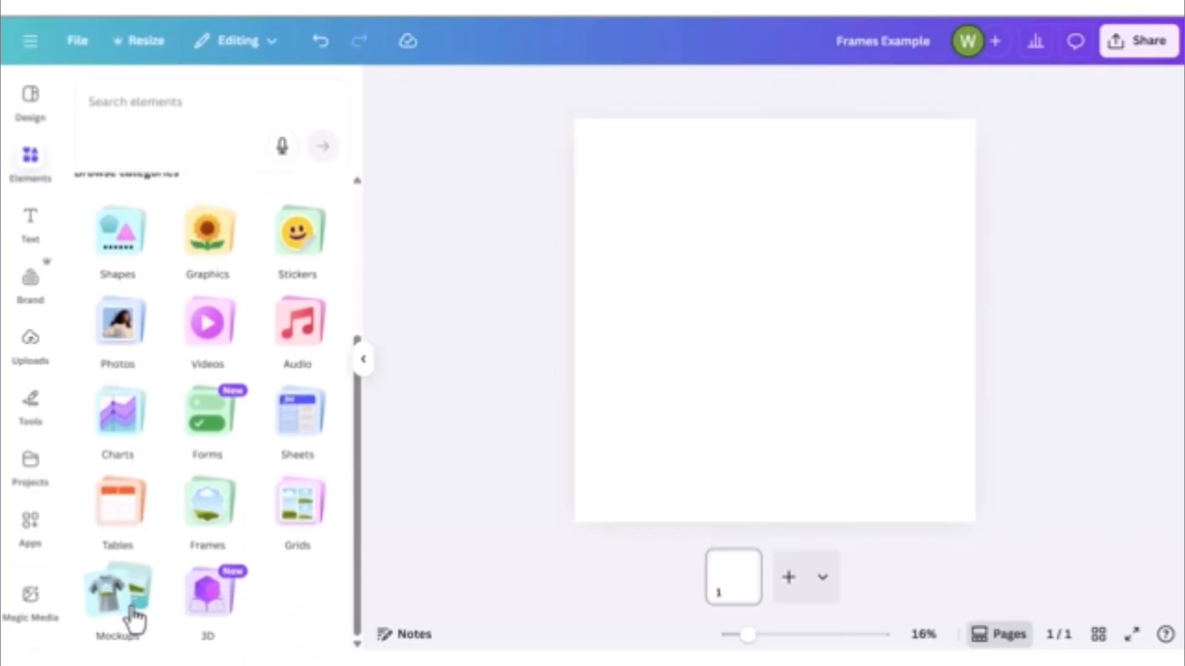
left_click(132, 614)
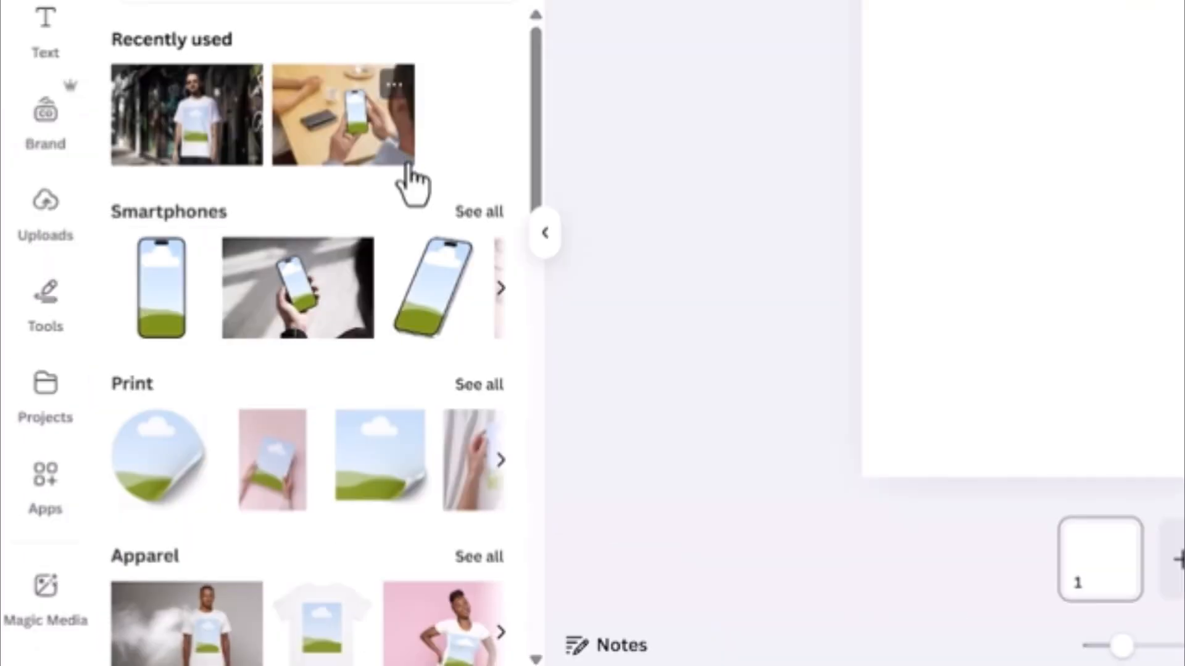
scroll(276, 327, "down", 2)
scroll(412, 185, "down", 5)
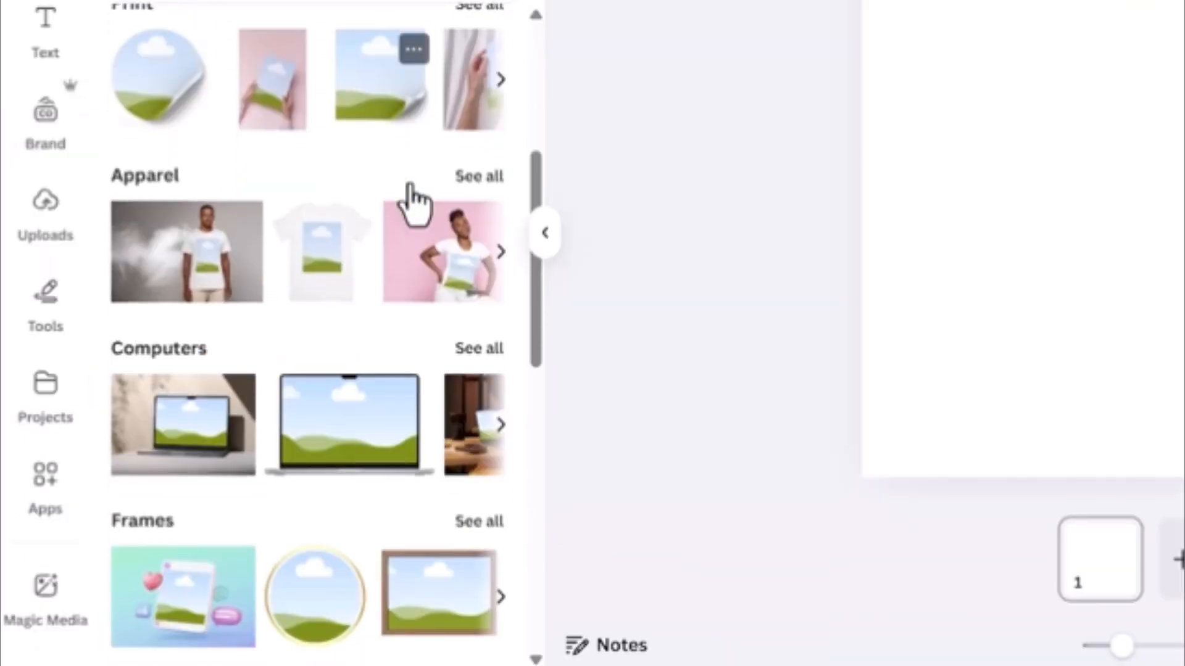
scroll(412, 187, "down", 8)
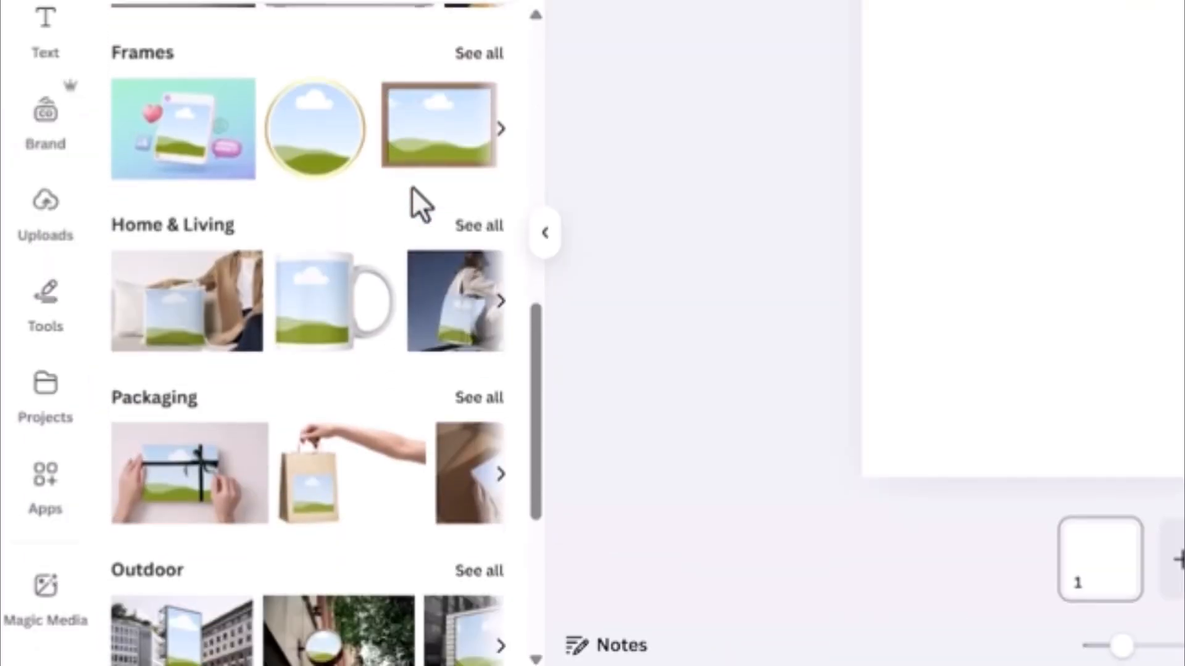
scroll(415, 191, "down", 2)
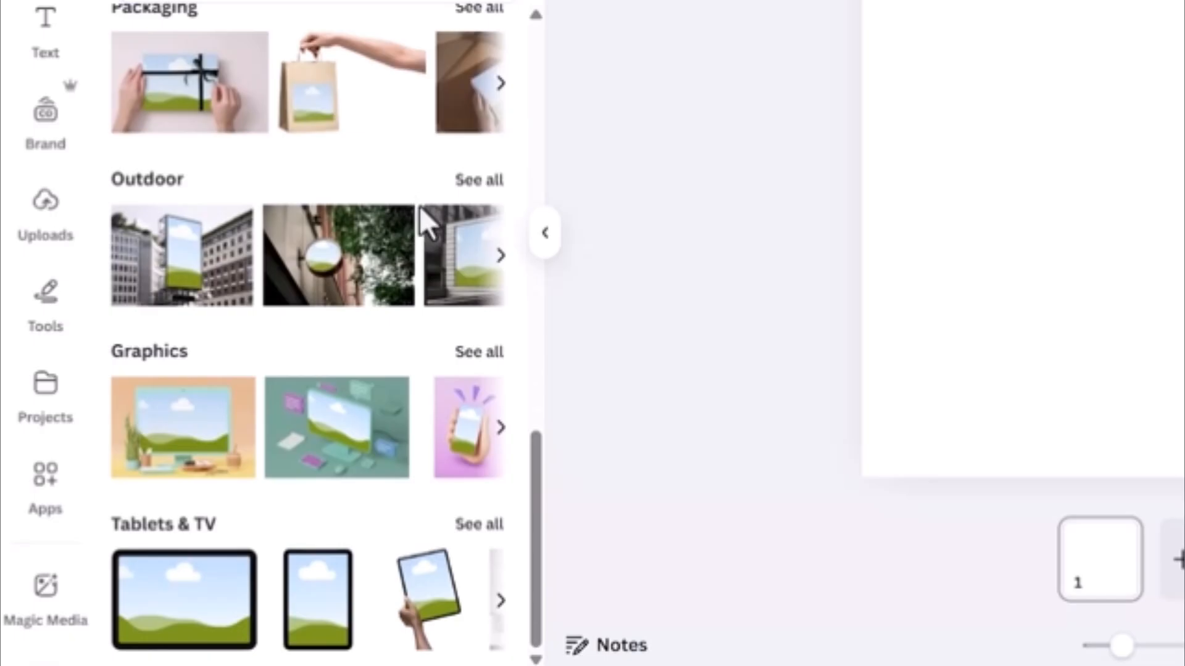
scroll(420, 206, "up", 3)
scroll(420, 206, "up", 8)
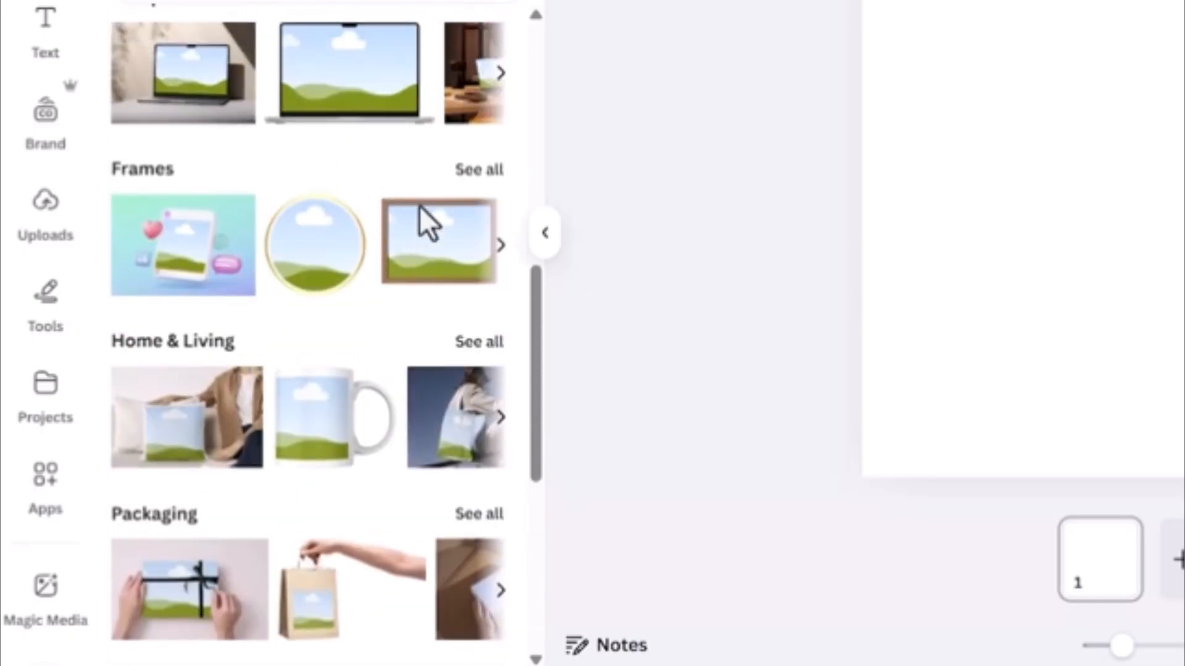
scroll(420, 206, "up", 4)
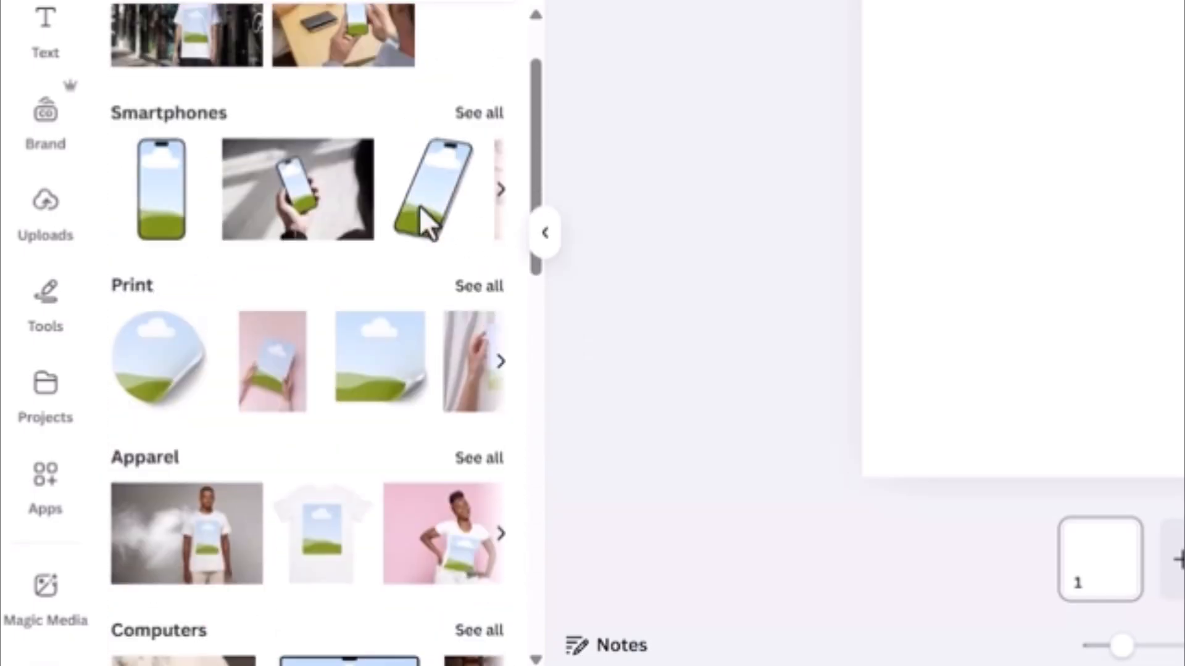
- Insert the smartphone mockup of a man holding a phone at a wooden table and enlarge it to the full page width
left_click(474, 116)
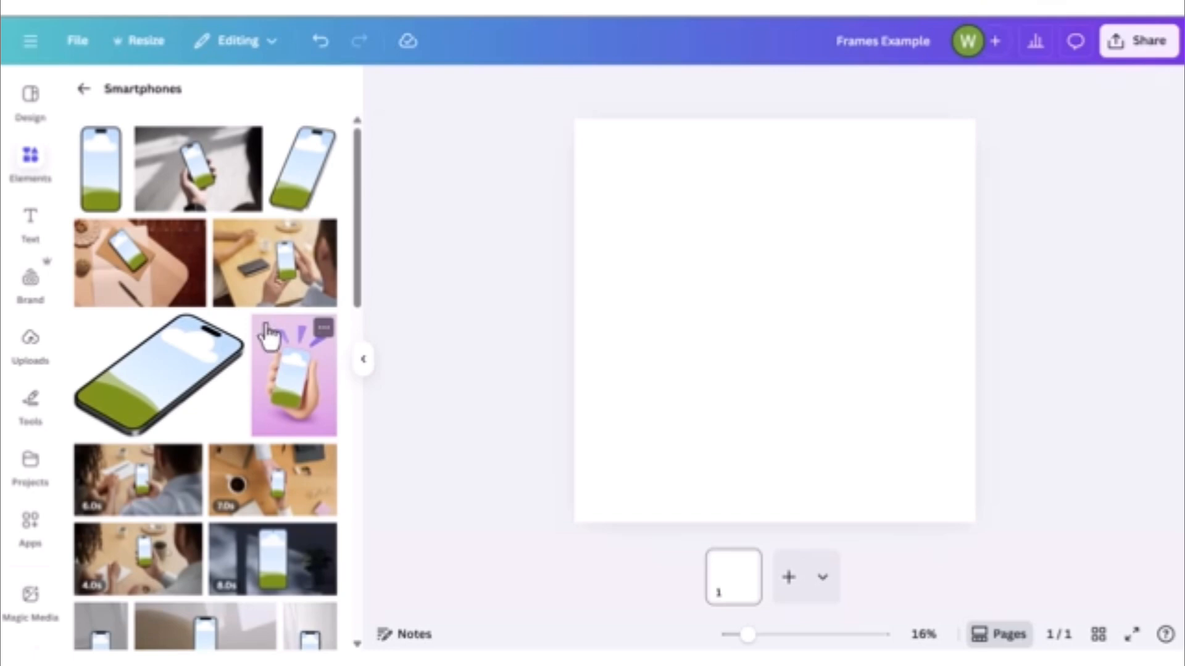
left_click(283, 272)
left_click_drag(482, 285, 277, 193)
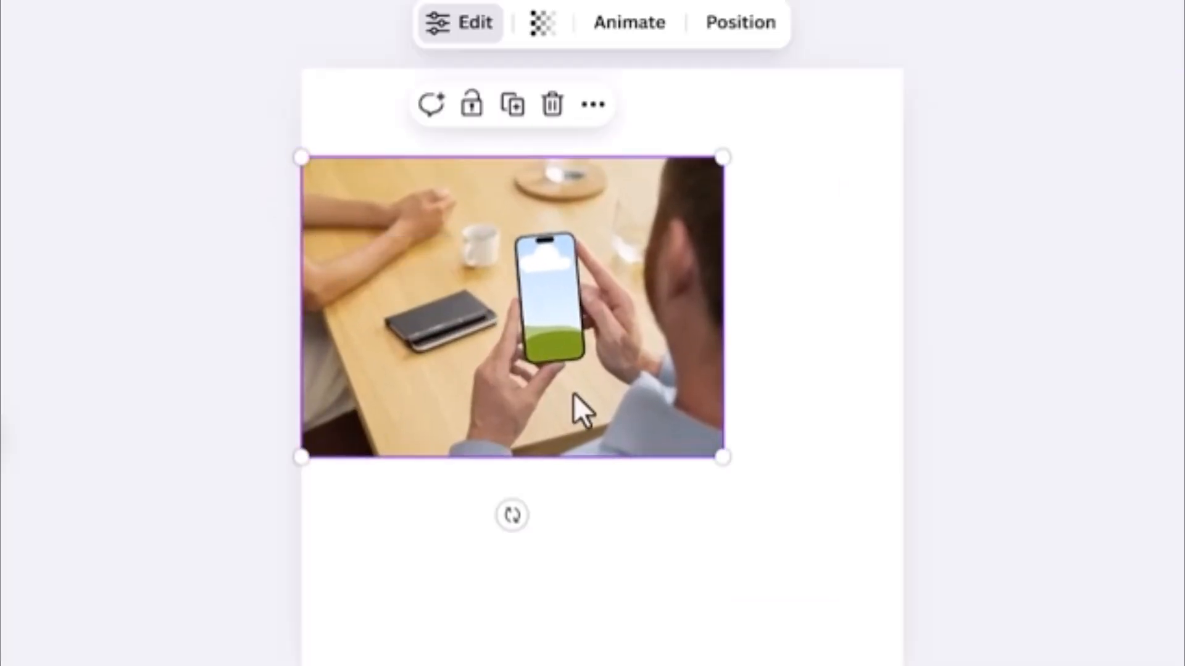
left_click_drag(724, 467, 867, 632)
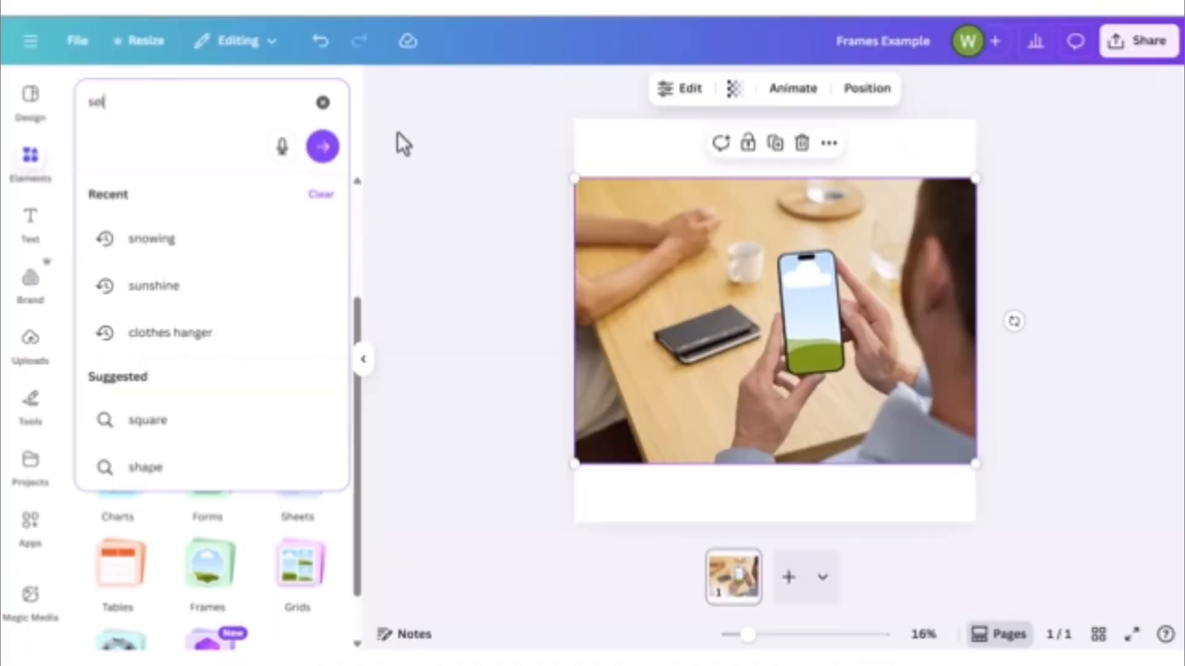
- Search the photos for "selfie" and drop the picture of the smiling woman in a wide-brimmed hat into the mockup's phone screen
type("fie")
key("Return")
left_click(233, 200)
scroll(188, 292, "down", 10)
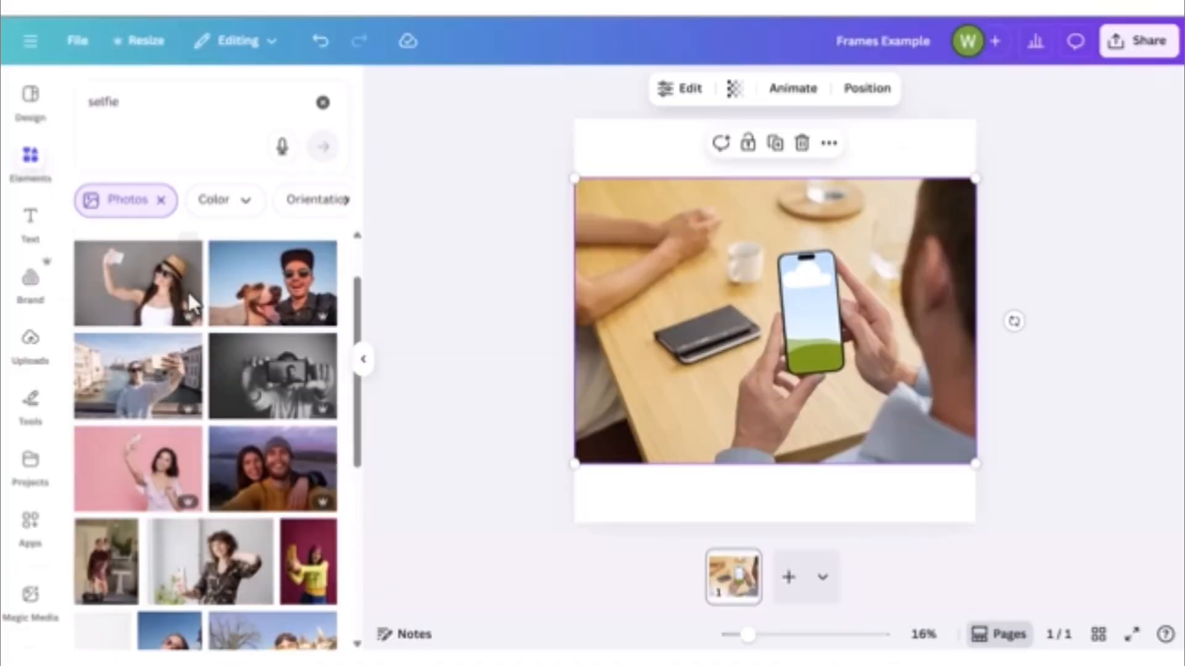
scroll(197, 315, "down", 3)
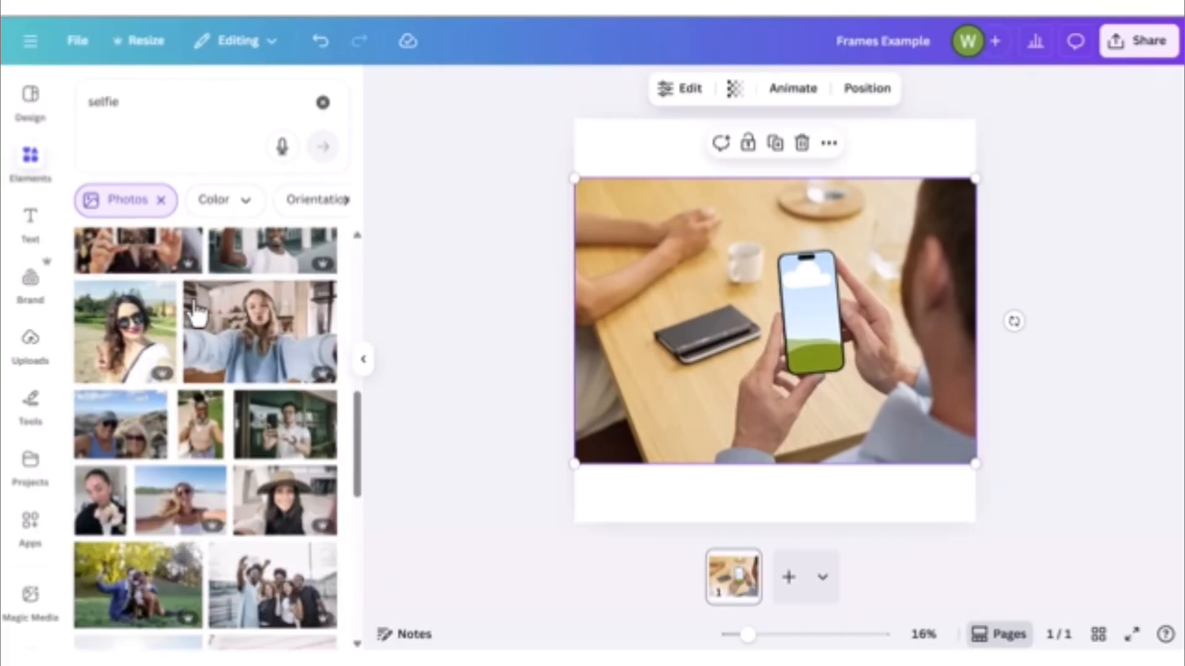
left_click(271, 420)
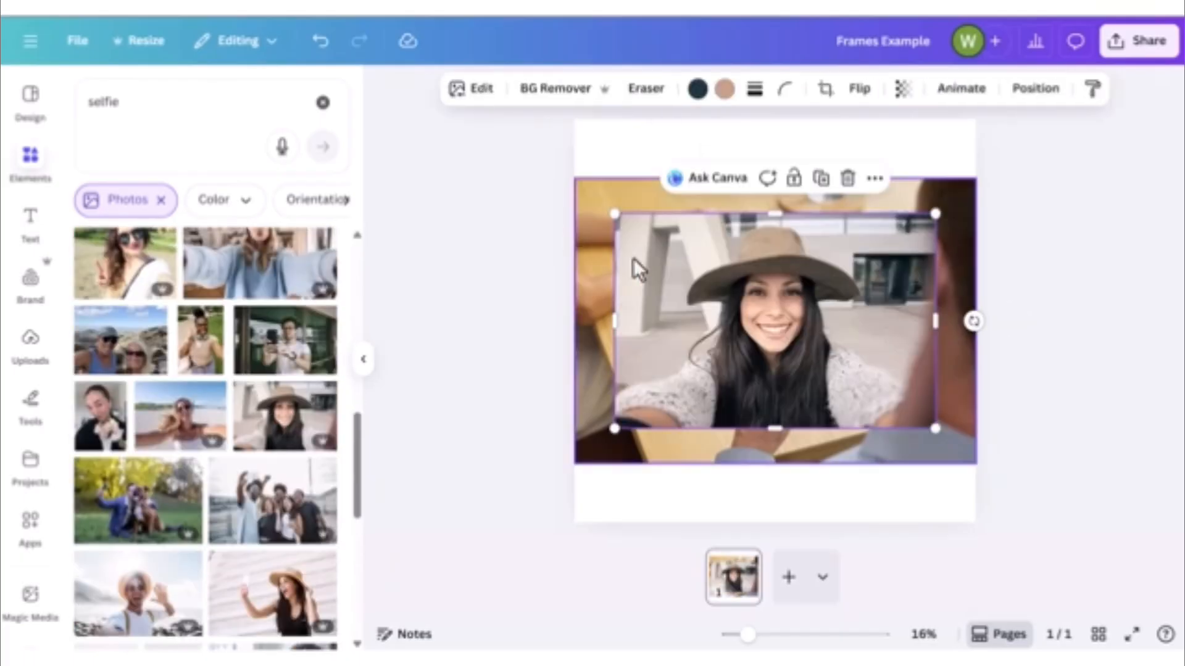
left_click_drag(771, 317, 823, 312)
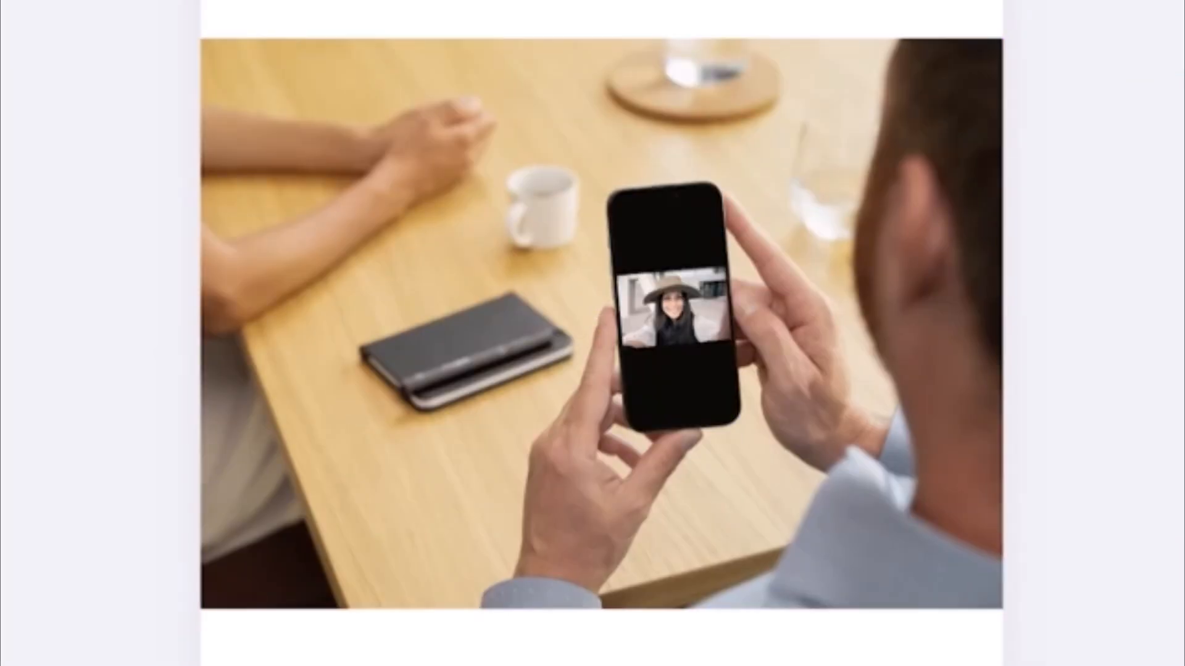
- Enlarge and center the selfie inside the smartphone mockup so it fills the whole phone screen, and apply the changes
left_click(666, 309)
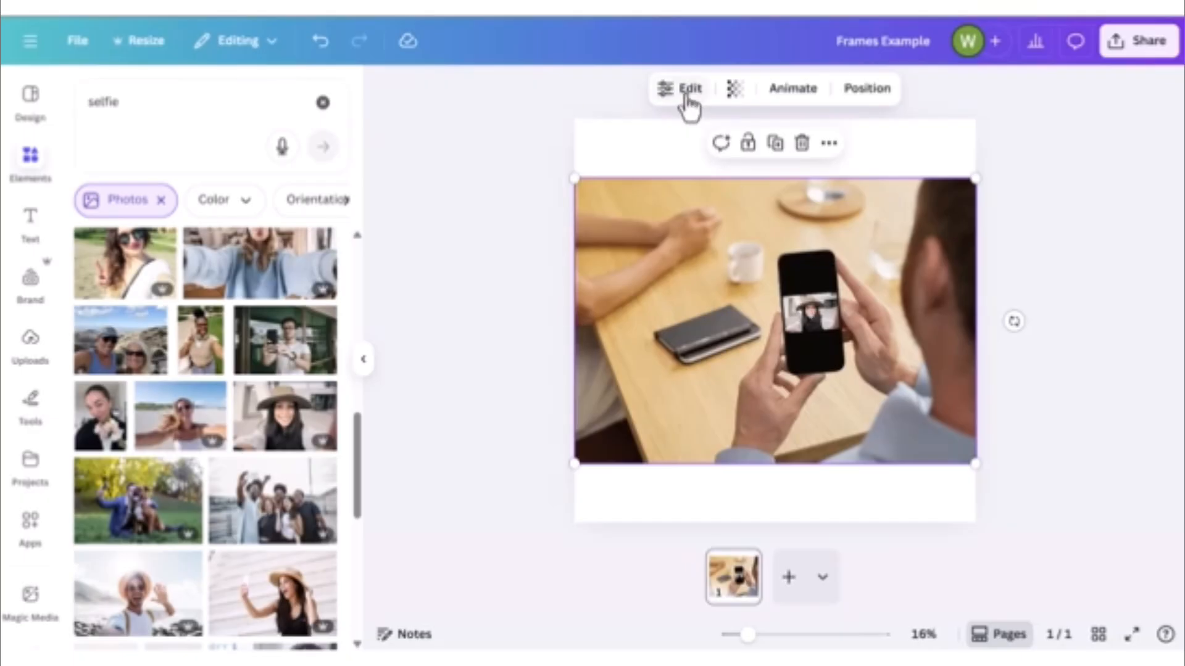
left_click(684, 89)
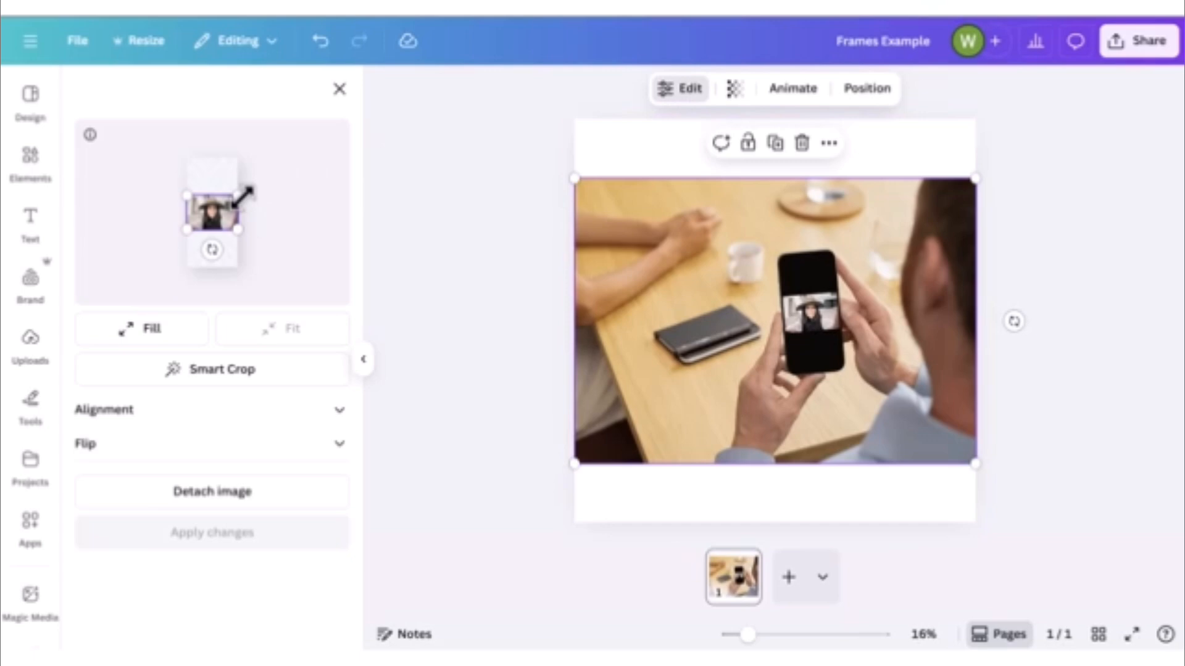
left_click_drag(243, 196, 317, 201)
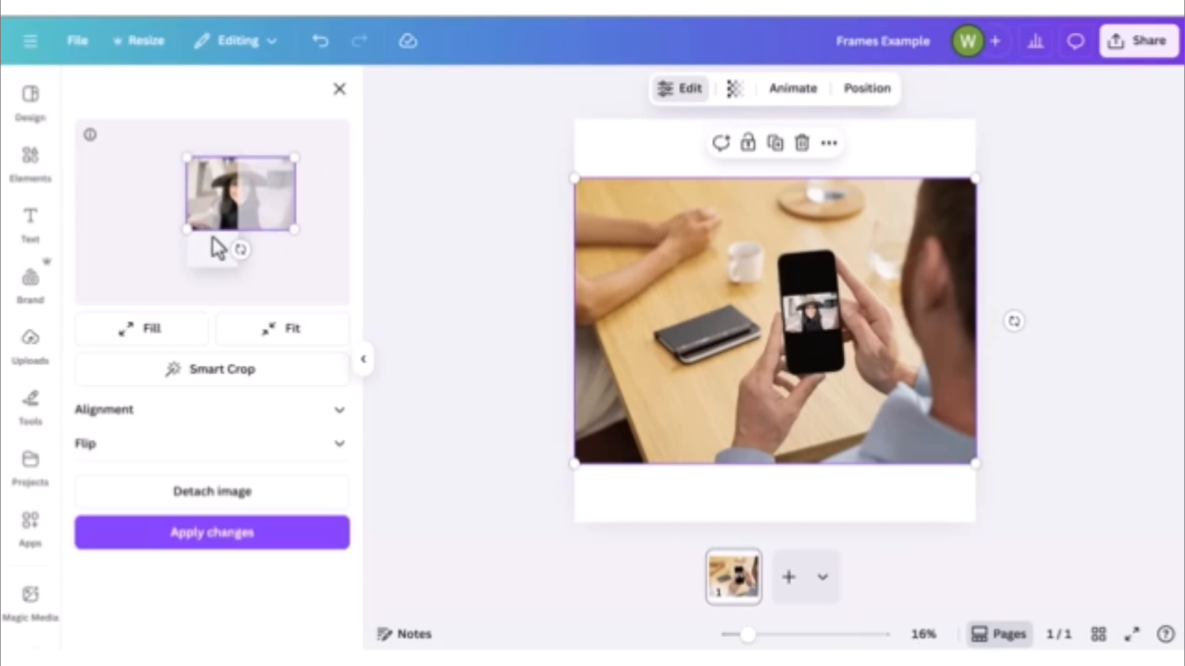
left_click_drag(186, 228, 139, 271)
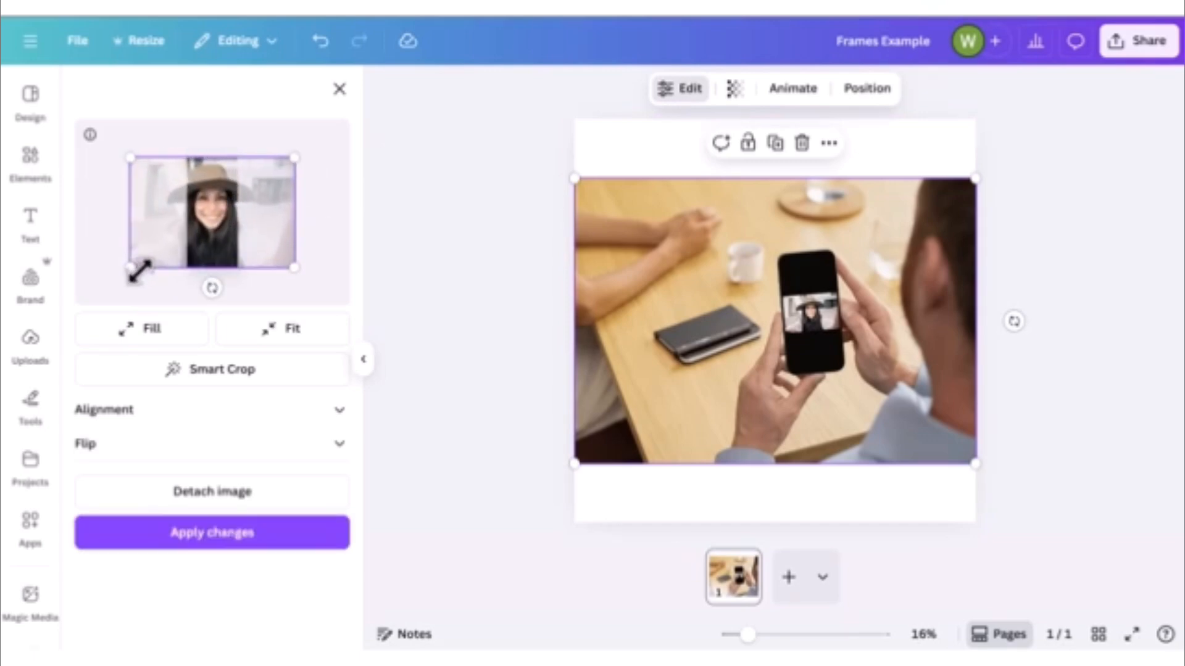
left_click_drag(199, 245, 204, 243)
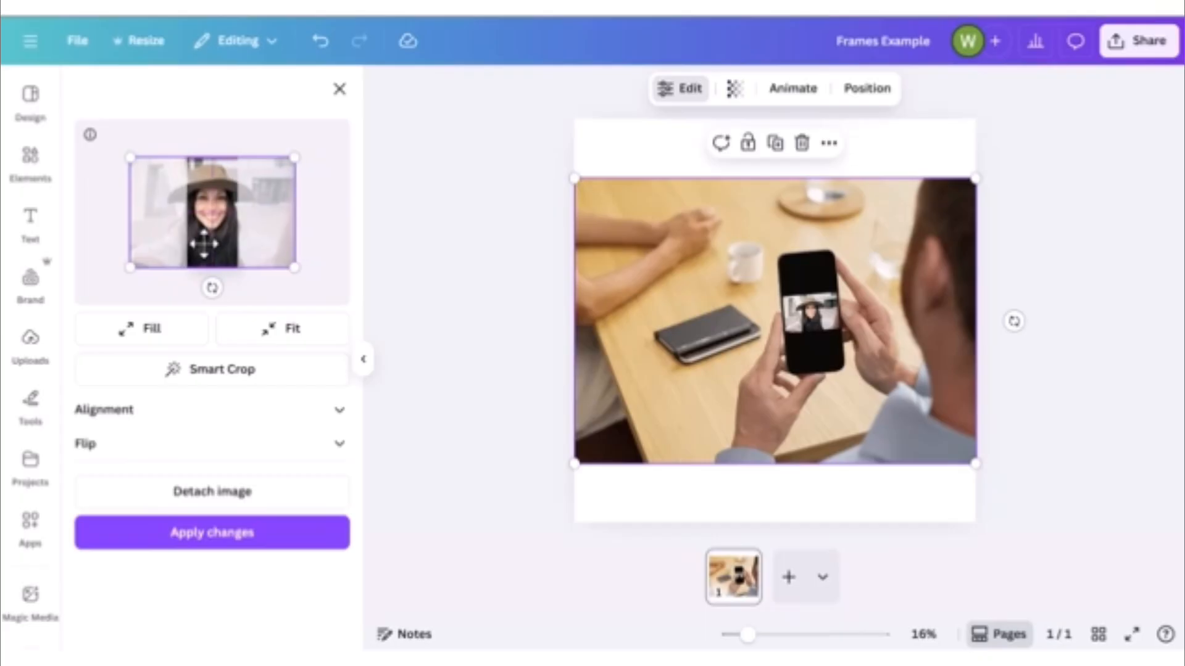
left_click(282, 541)
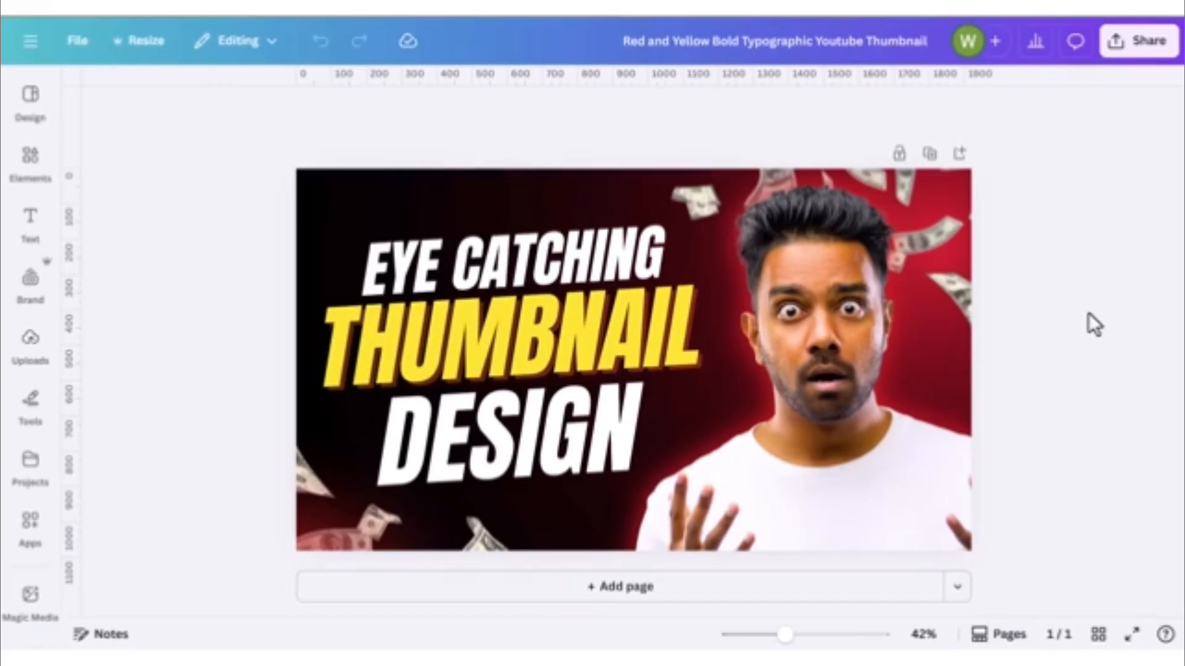
- Replace the shocked man in the YouTube thumbnail with the street photo of the woman in a black coat from the Canva Experiments folder
left_click(733, 237)
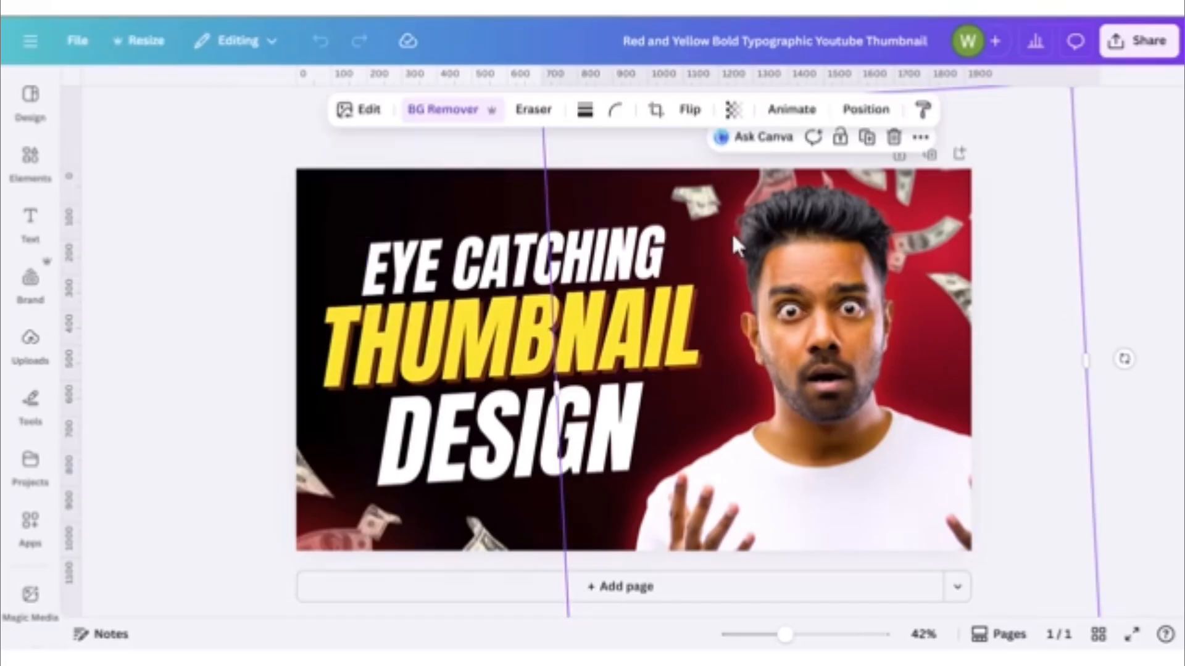
left_click(893, 137)
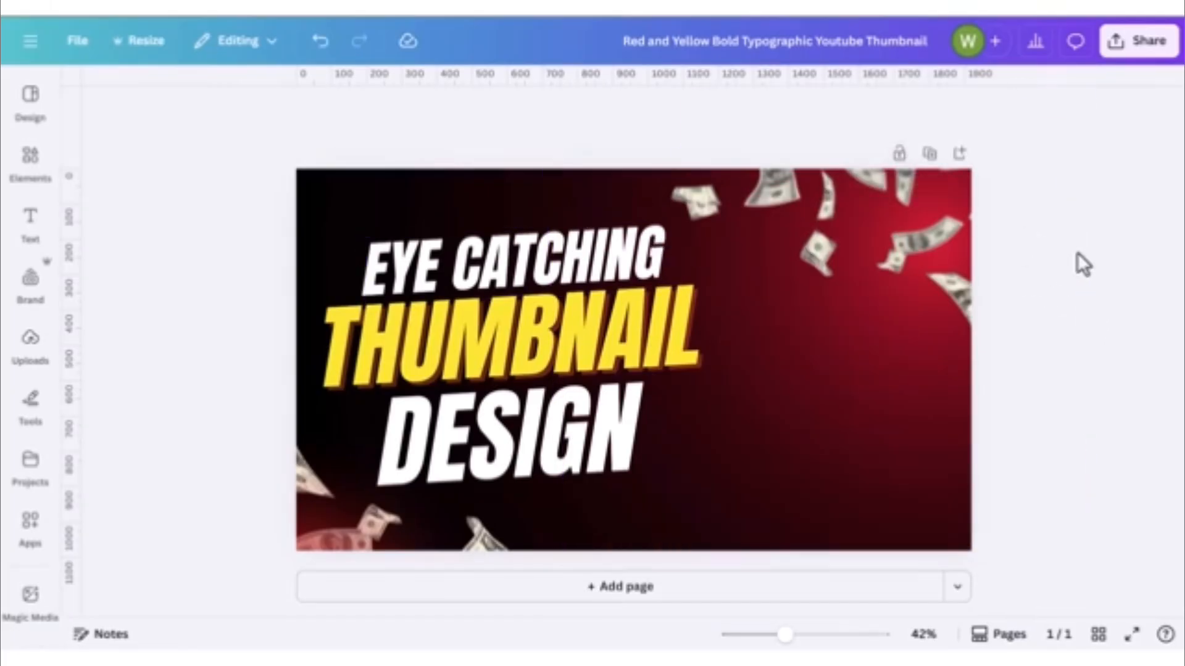
left_click(630, 662)
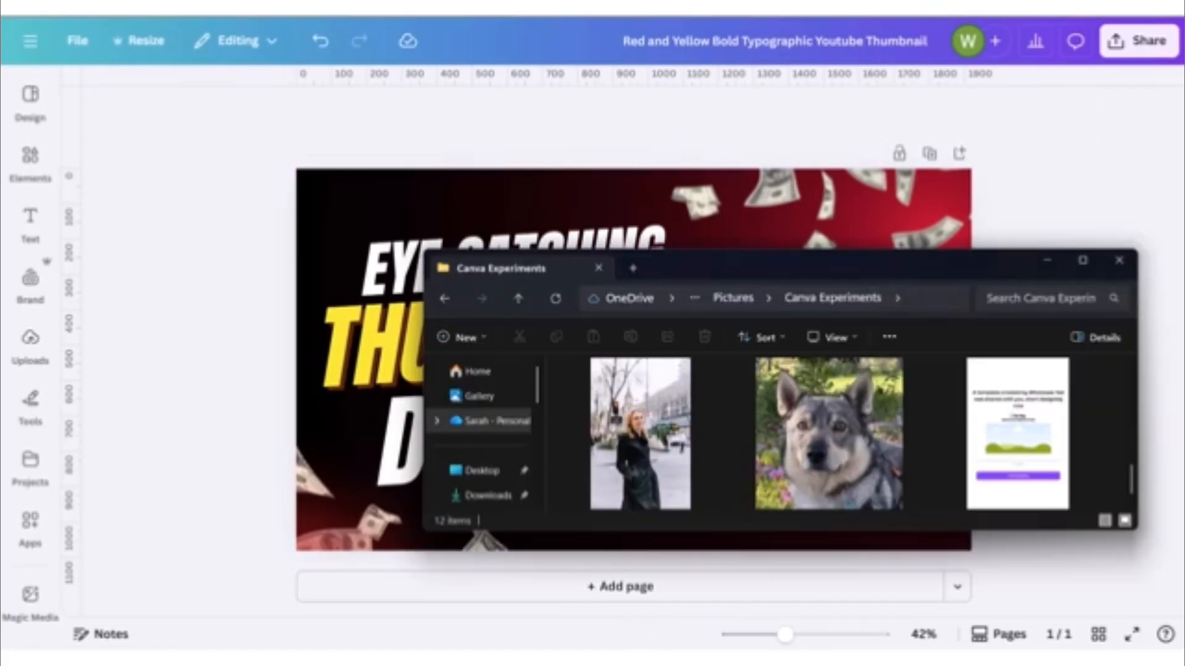
left_click_drag(659, 439, 372, 205)
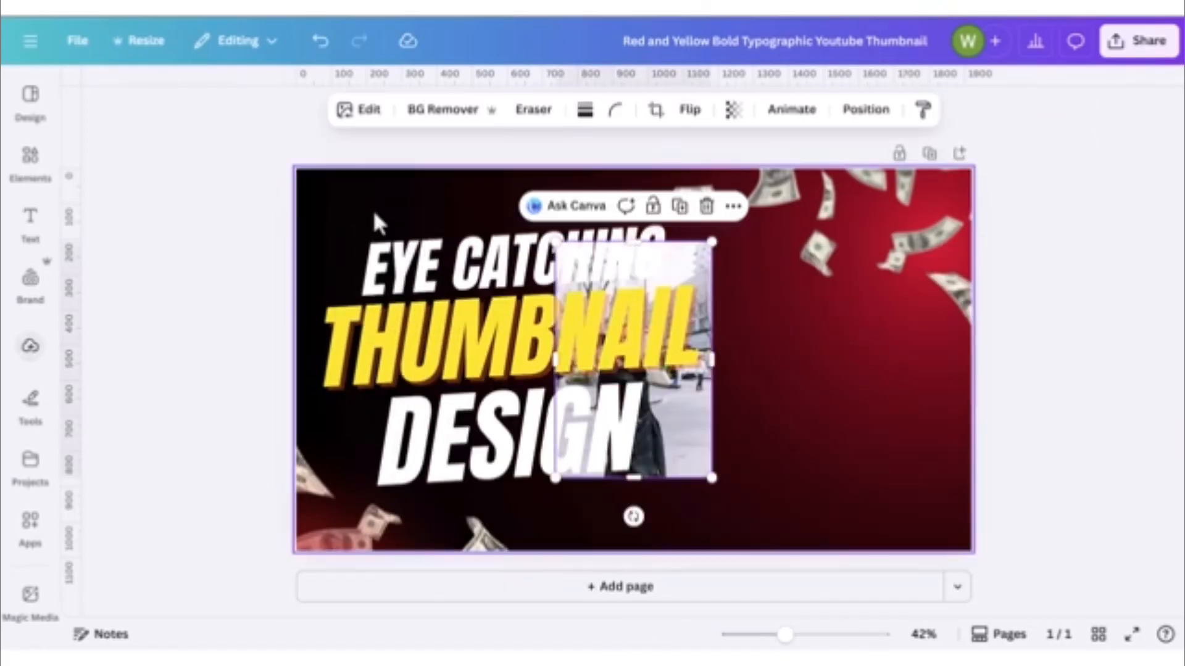
left_click_drag(637, 470, 874, 390)
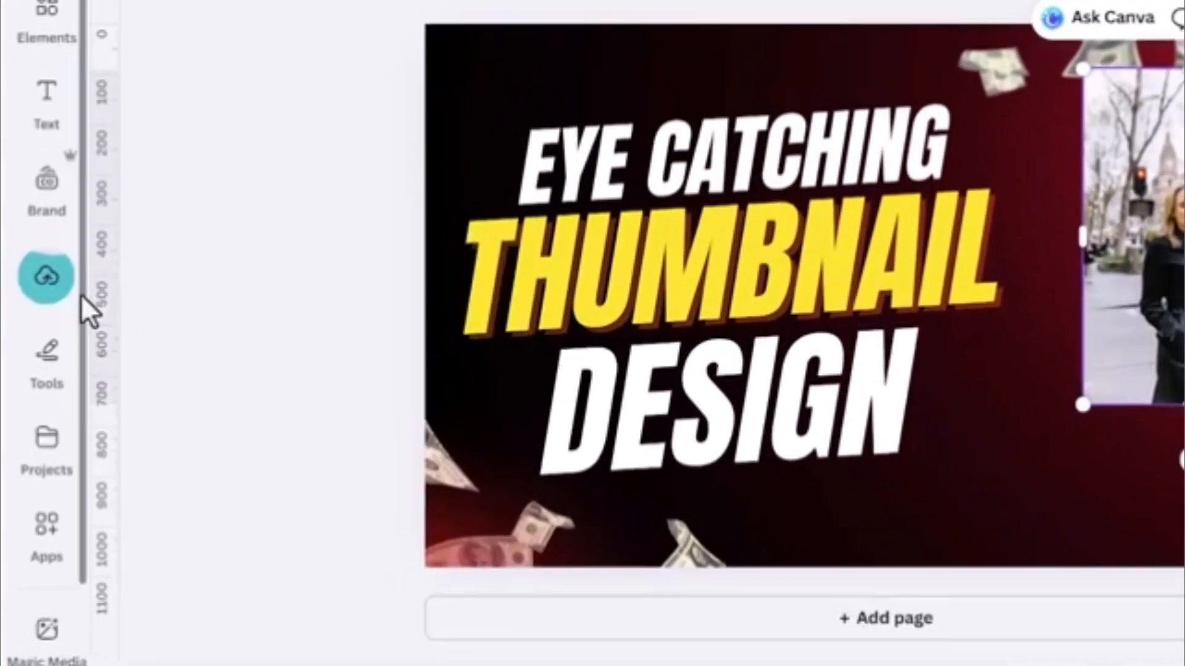
- Check the new photo among the uploads, then enlarge it on the page until it covers the thumbnail's right side from edge to edge
left_click(29, 346)
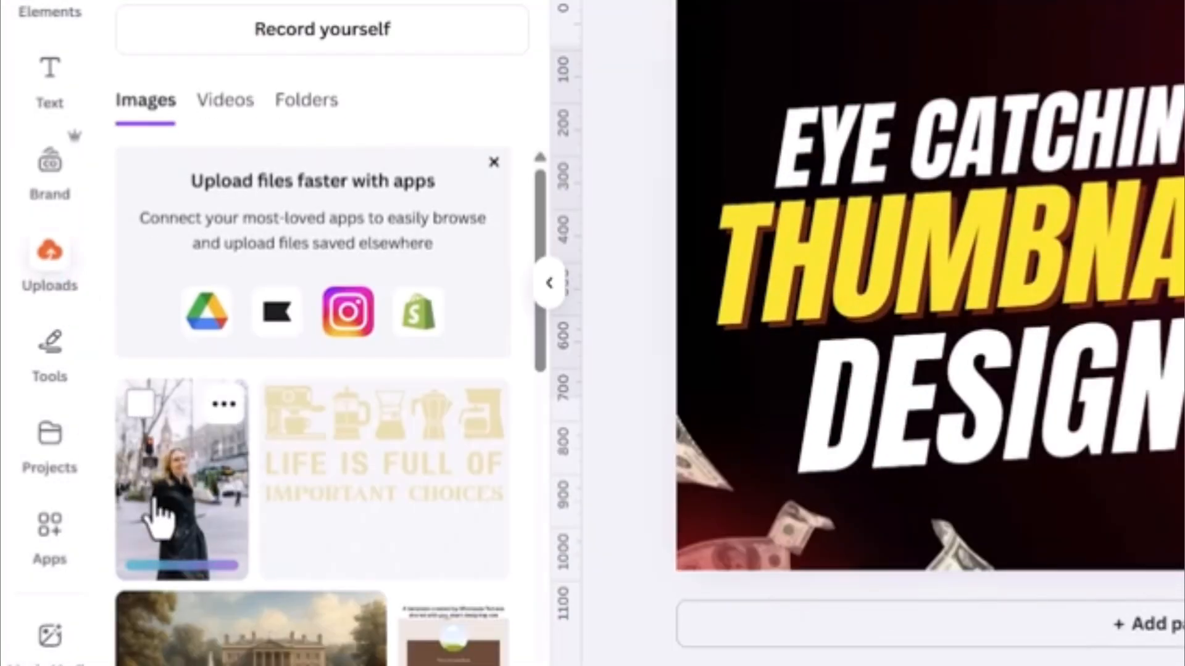
left_click(549, 282)
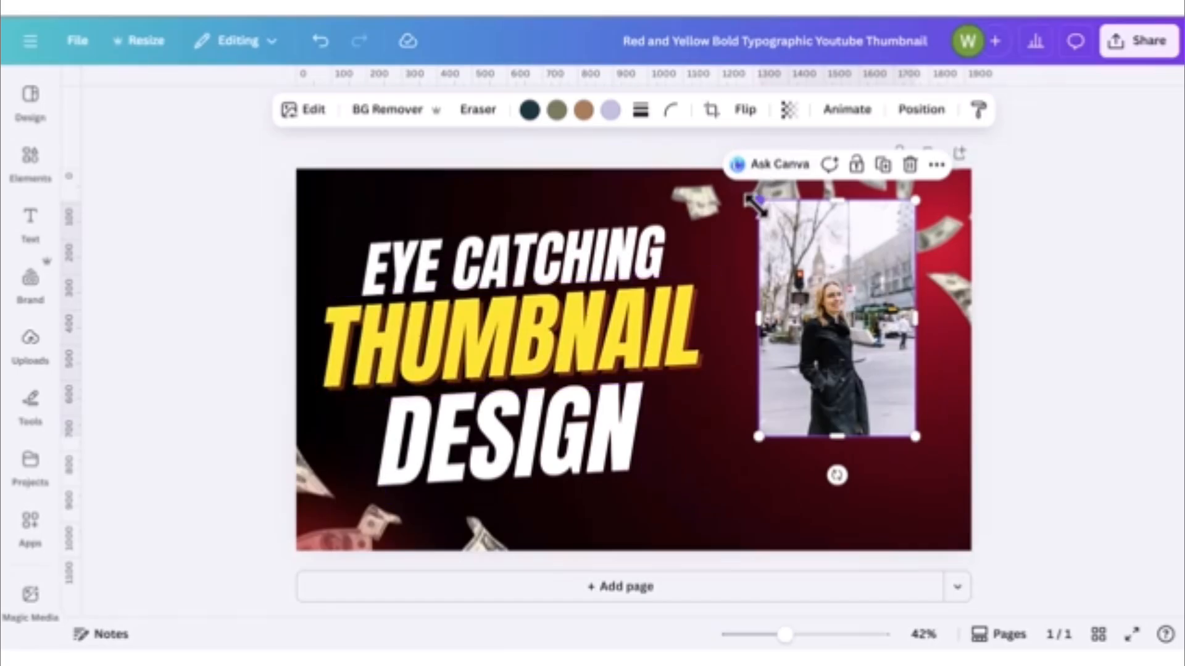
left_click_drag(754, 204, 675, 117)
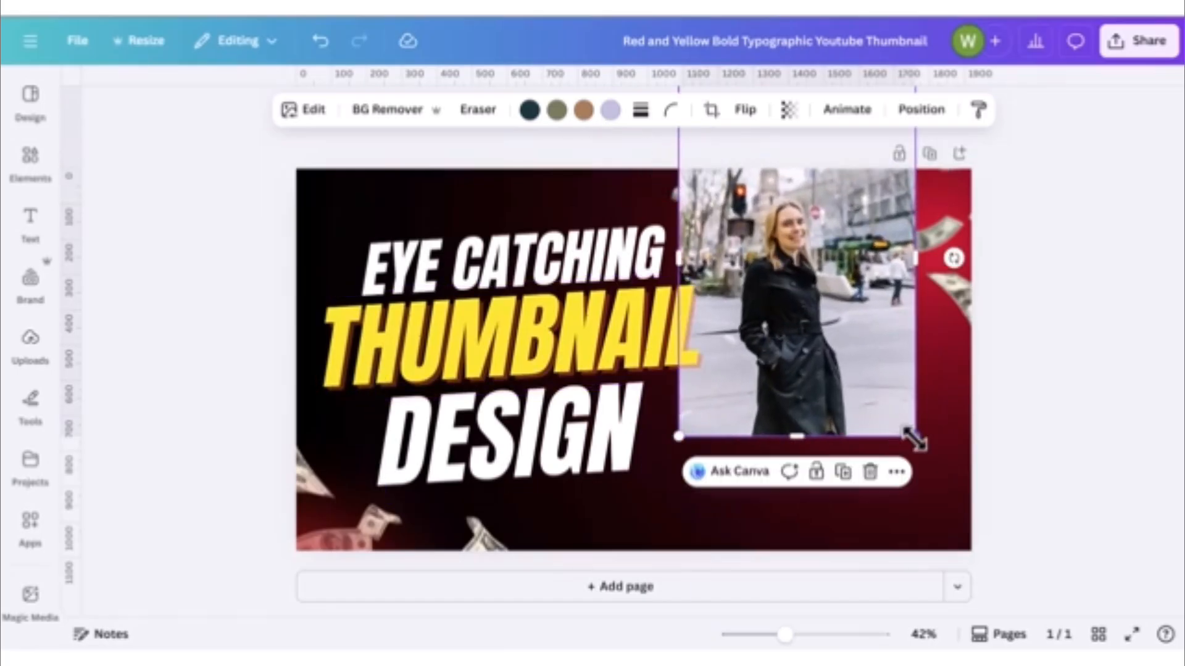
left_click_drag(914, 439, 1006, 565)
left_click_drag(817, 424, 840, 399)
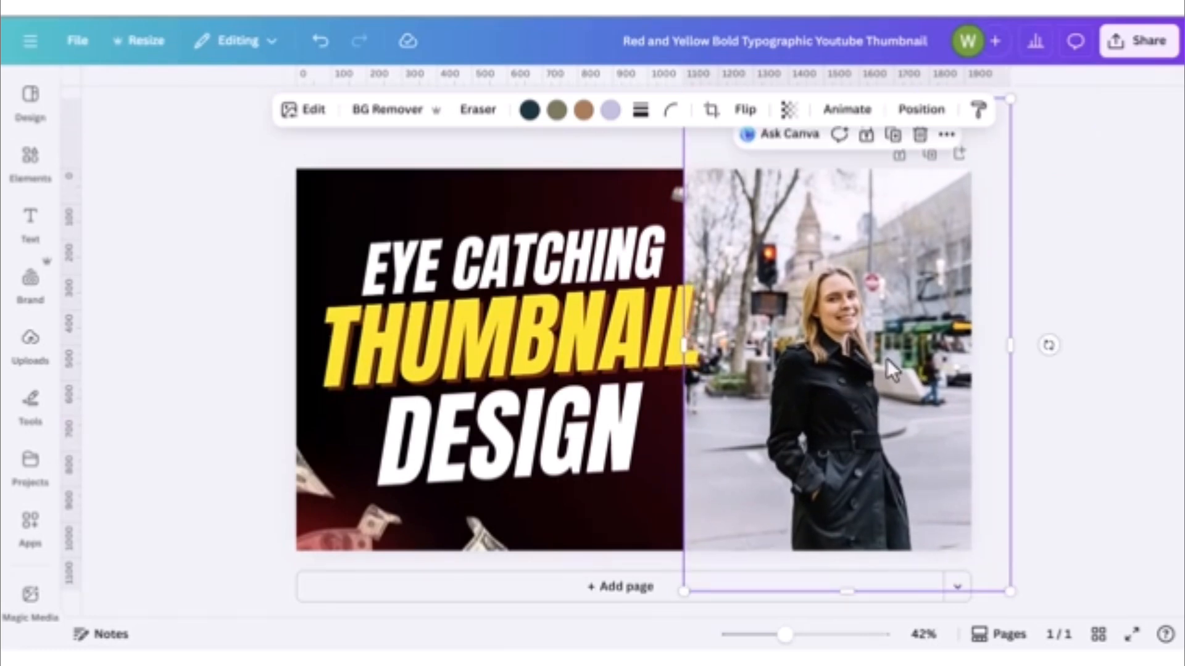
- Remove the background from the woman's photo and enlarge the cutout so her head and shoulders fill the thumbnail's right half
left_click(302, 126)
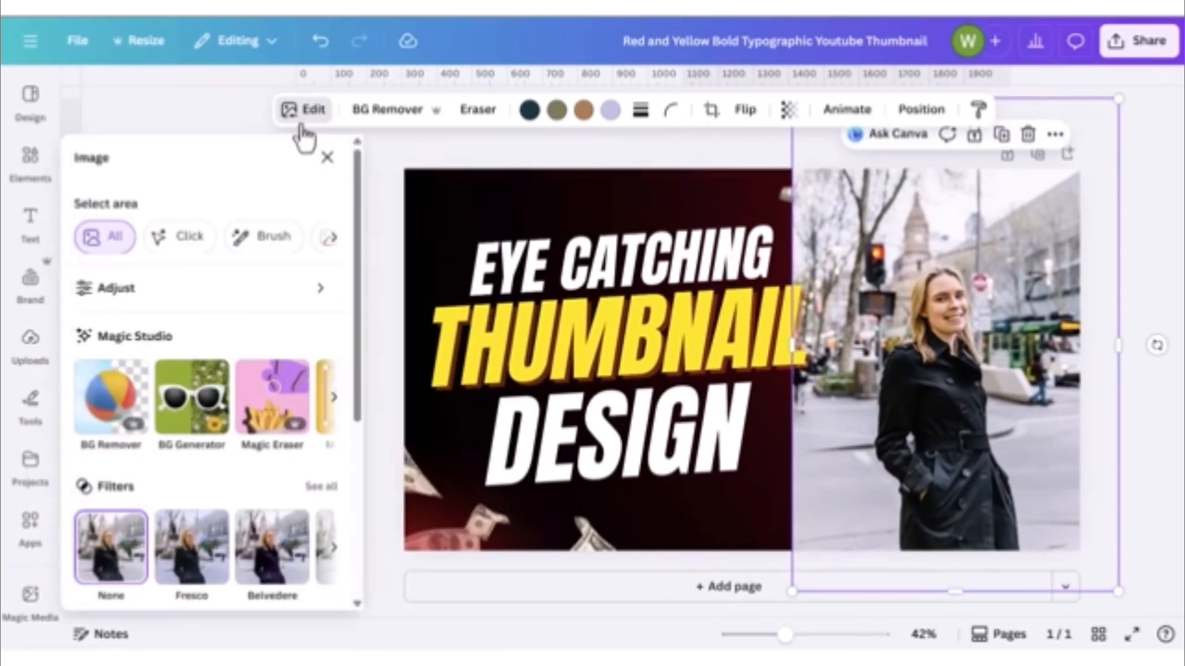
left_click(114, 404)
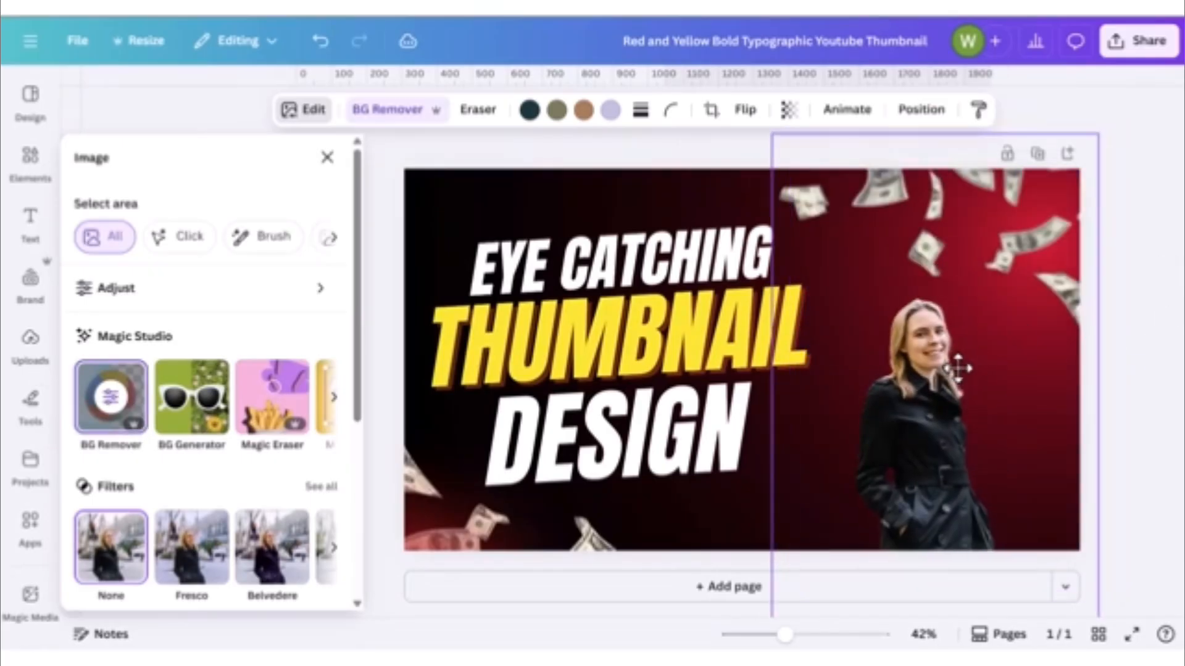
left_click_drag(923, 363, 918, 258)
left_click_drag(924, 528, 926, 360)
left_click_drag(1111, 210, 937, 213)
left_click_drag(623, 214, 719, 186)
left_click_drag(937, 342, 1184, 665)
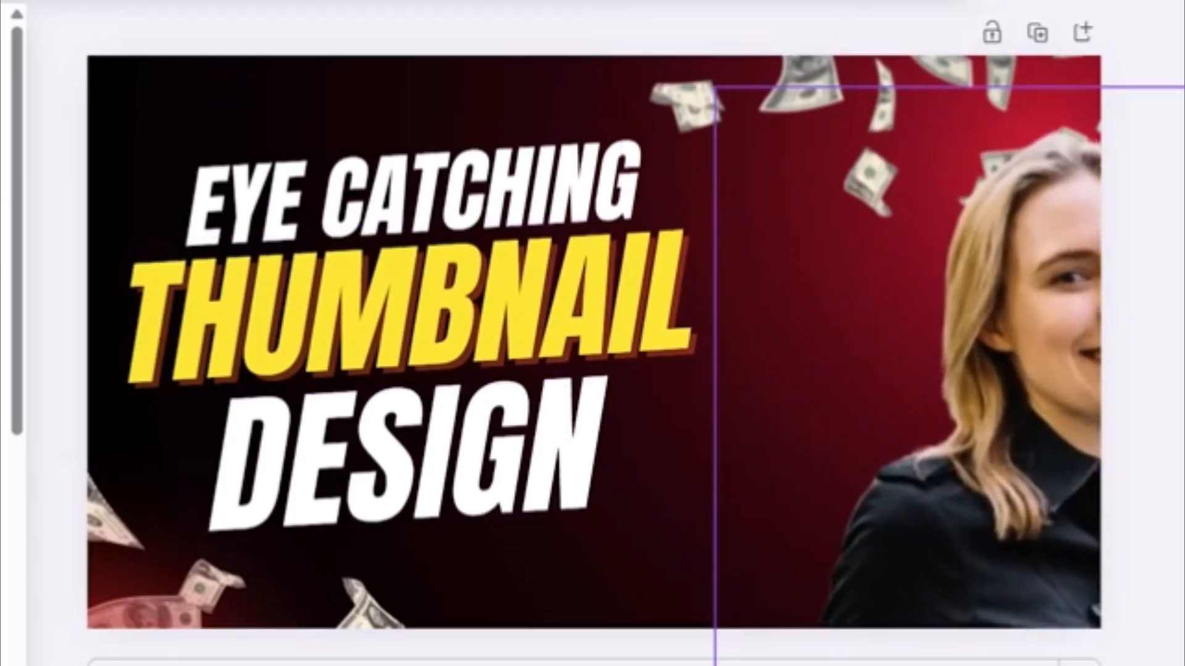
left_click_drag(1013, 370, 850, 377)
left_click_drag(394, 37, 375, 15)
left_click_drag(846, 165, 893, 252)
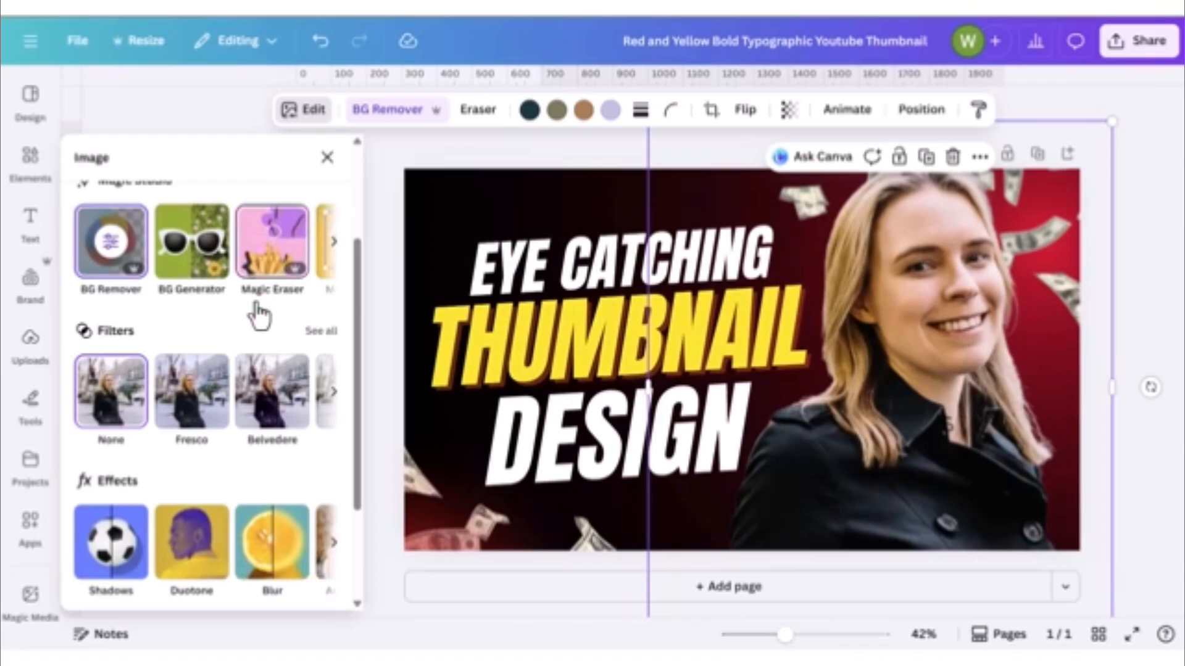
- Upscale the woman's cutout with the Image Upscaler app at 4x resolution and use the upscaled version in the thumbnail
scroll(266, 296, "down", 5)
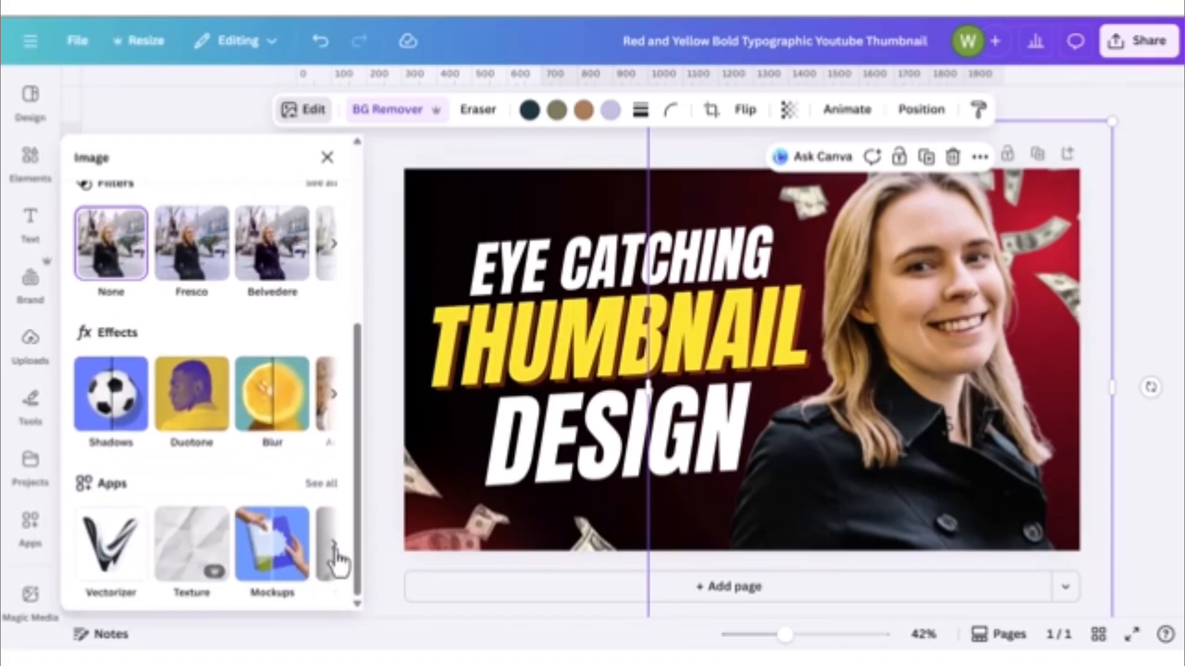
left_click(335, 552)
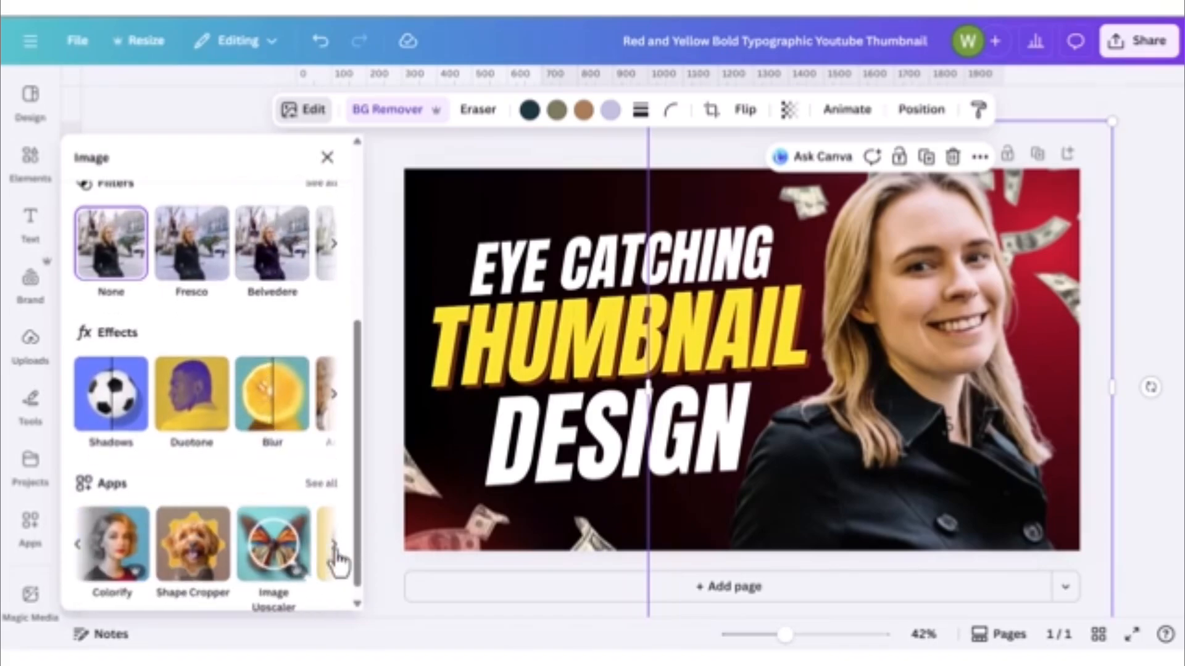
left_click(267, 551)
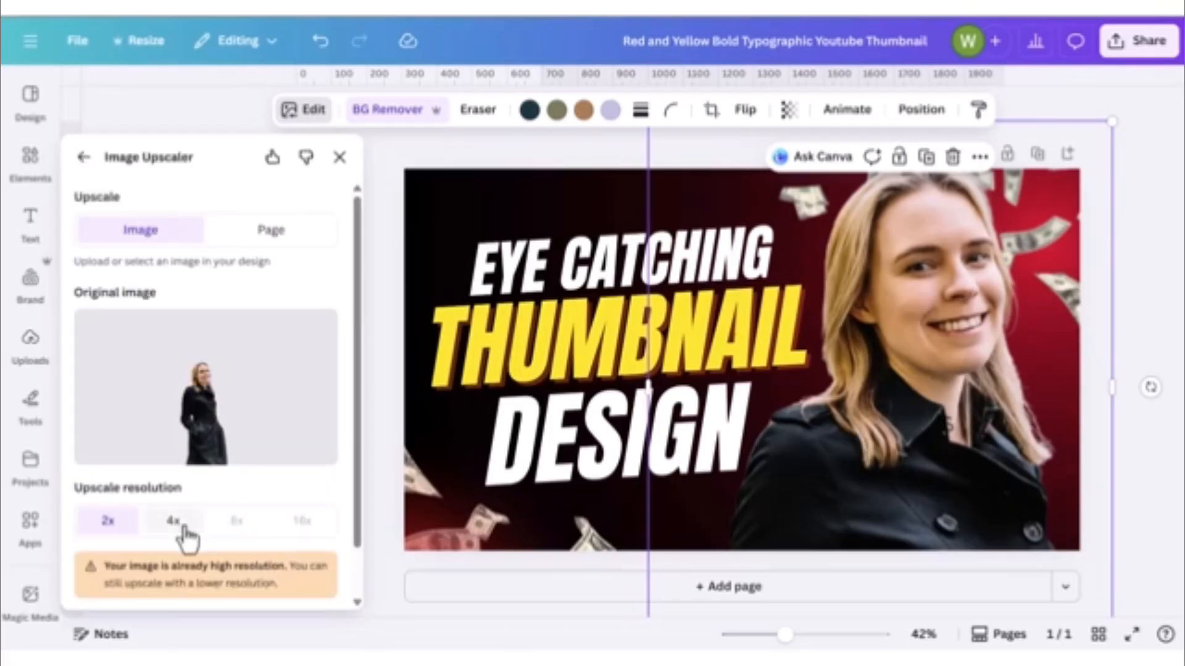
left_click(174, 523)
scroll(234, 506, "down", 1)
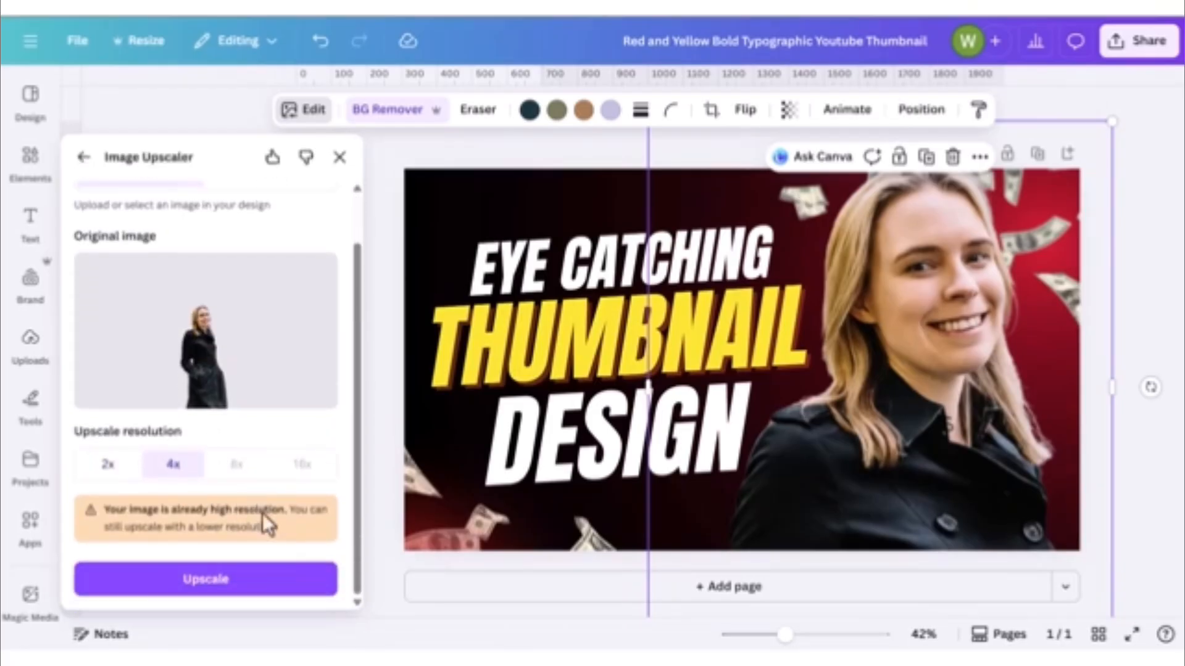
left_click(279, 586)
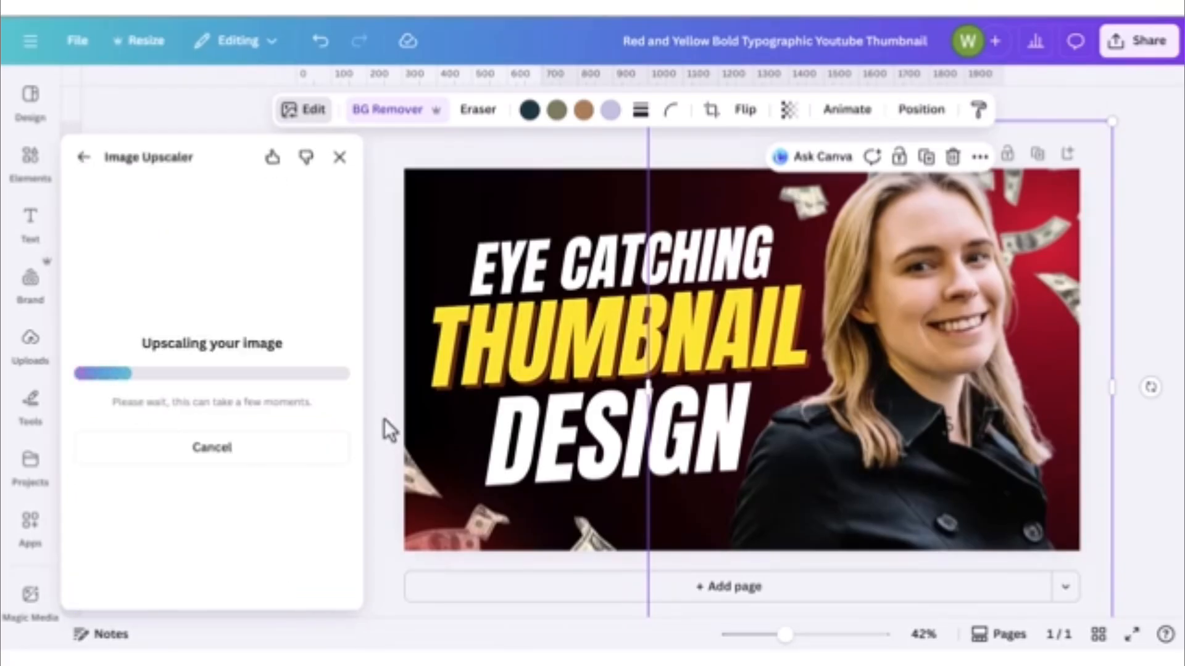
left_click(240, 536)
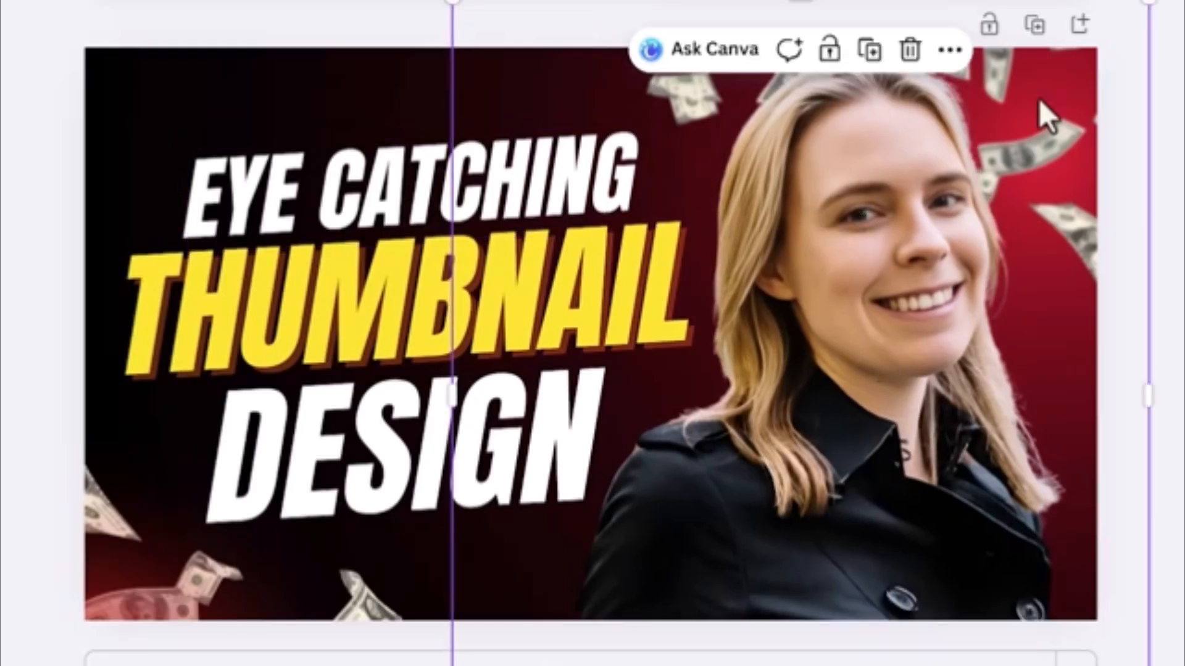
- Enlarge the upscaled cutout slightly and reposition it beside the thumbnail's title text
left_click_drag(1148, 1, 1184, 0)
left_click_drag(949, 226, 933, 262)
left_click_drag(933, 263, 939, 253)
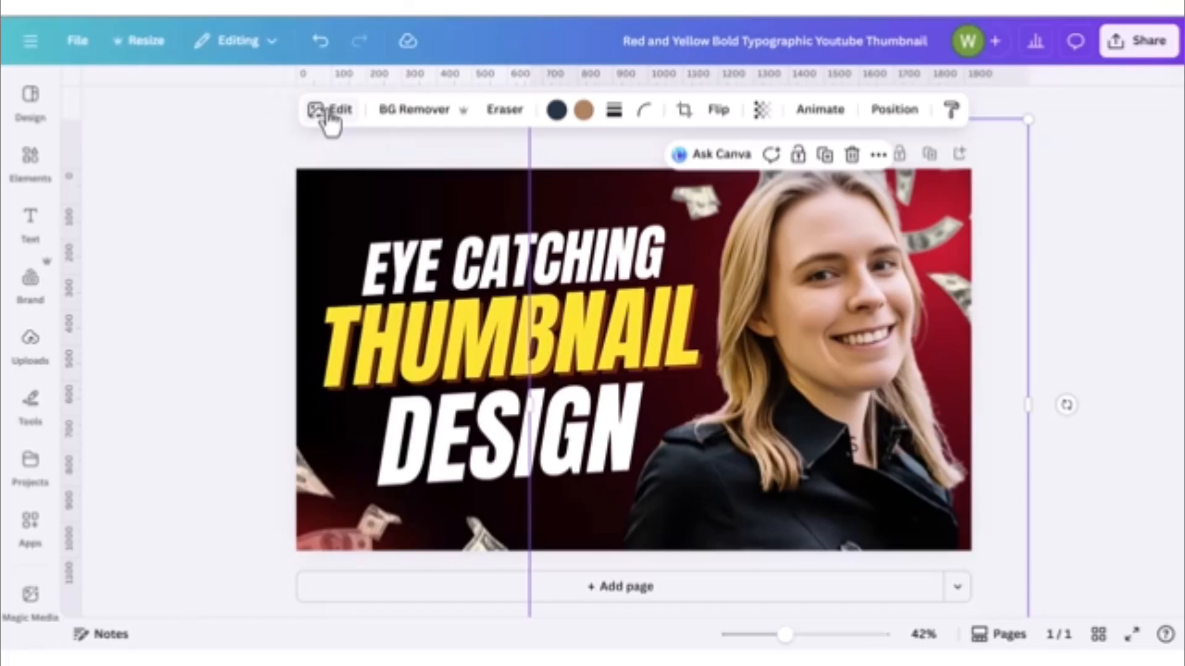
- Apply the Glow shadow effect to the woman's cutout
left_click(332, 114)
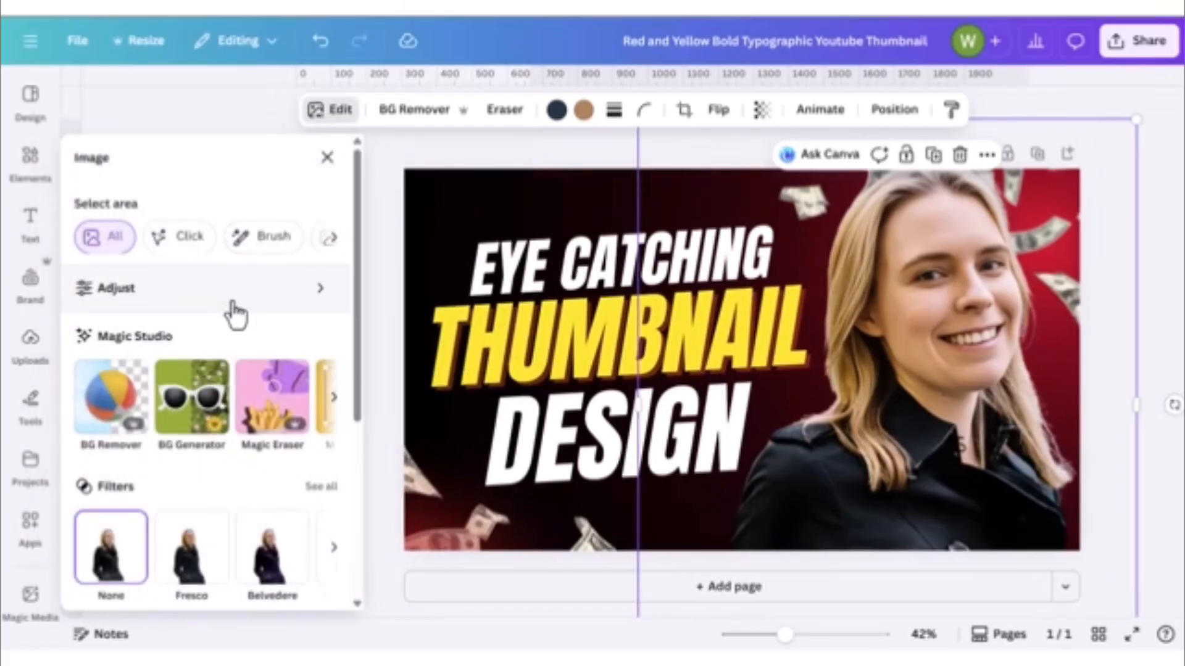
scroll(237, 314, "down", 5)
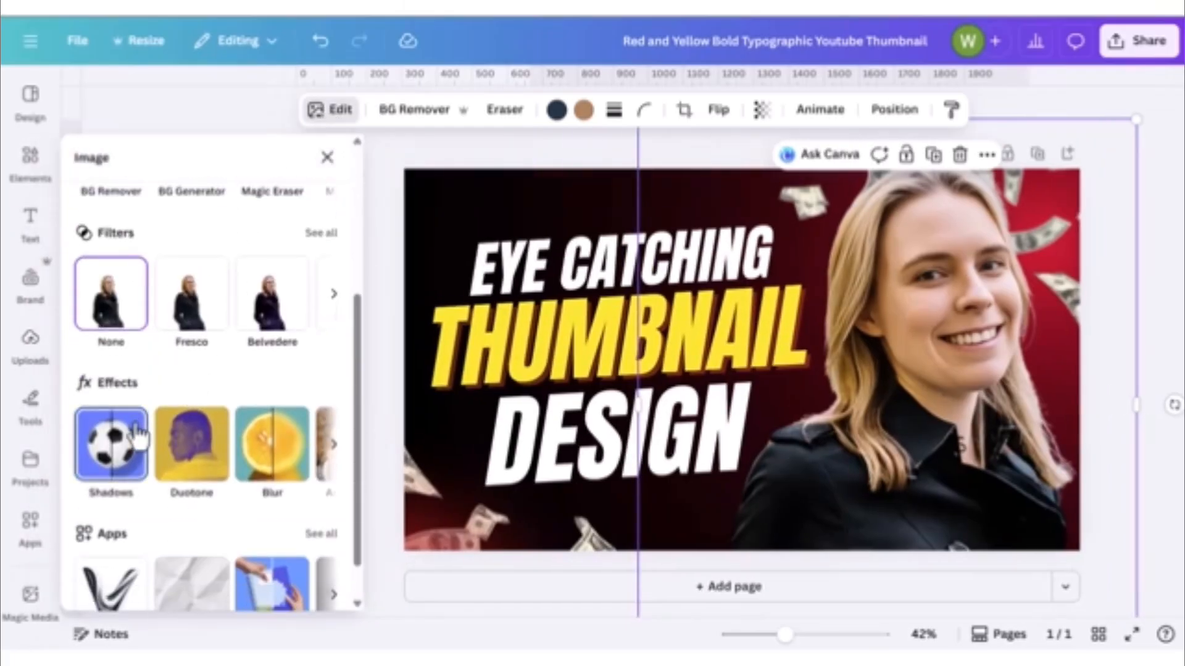
left_click(137, 435)
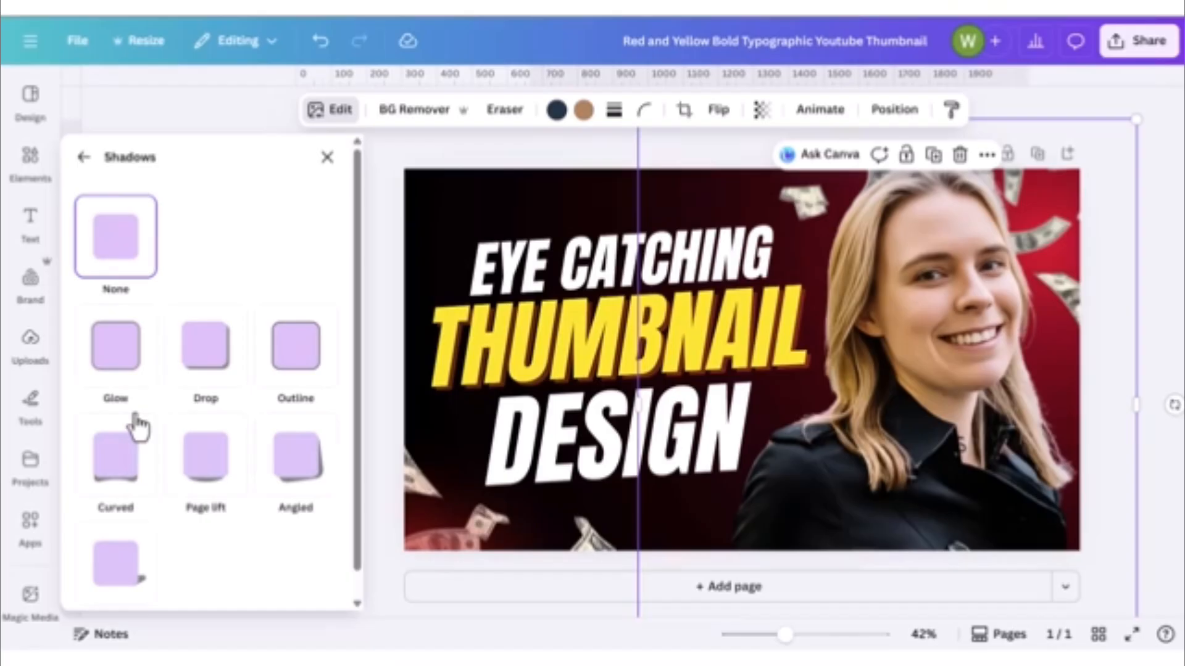
left_click(117, 361)
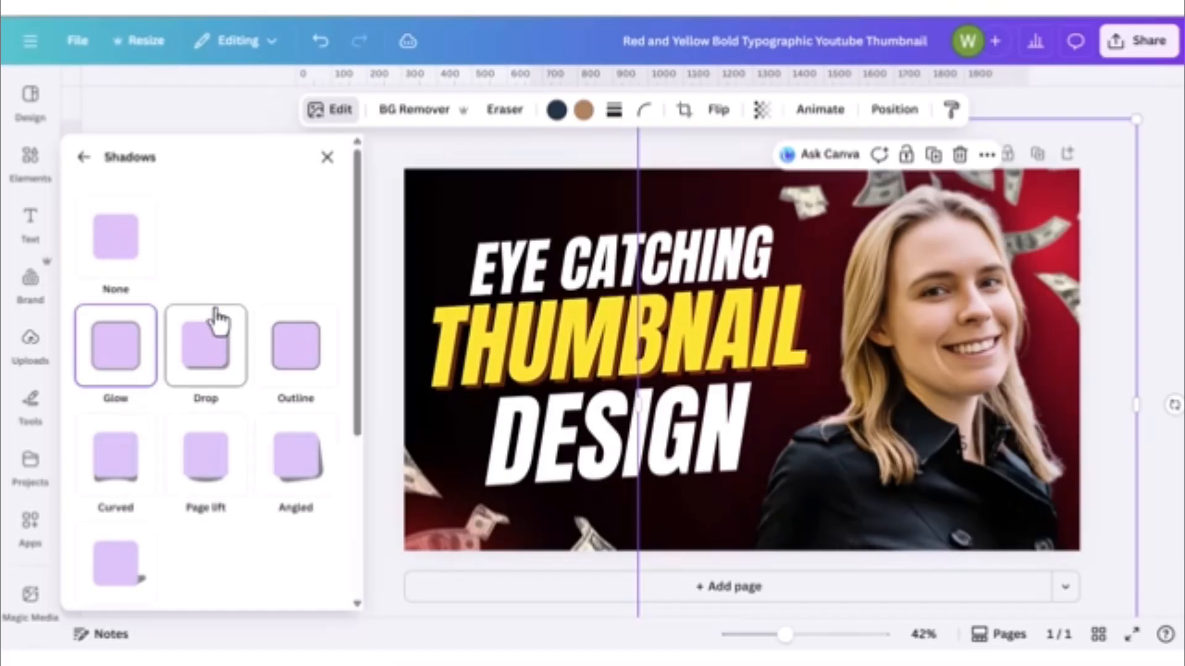
- Slightly reduce the glow's size and blur amount and set its color to the near-white #FFF7F7
scroll(262, 296, "down", 4)
scroll(269, 355, "down", 1)
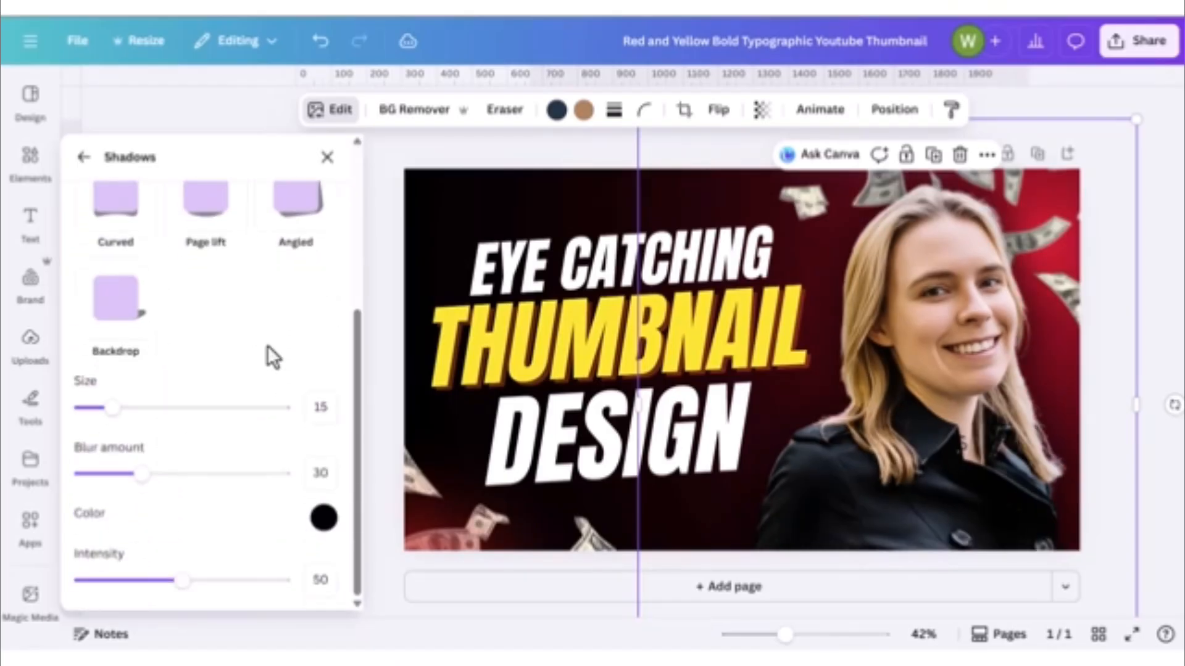
mouse_move(111, 410)
left_mouse_down()
mouse_move(251, 435)
mouse_move(105, 427)
left_mouse_up()
left_click(141, 474)
left_click(322, 517)
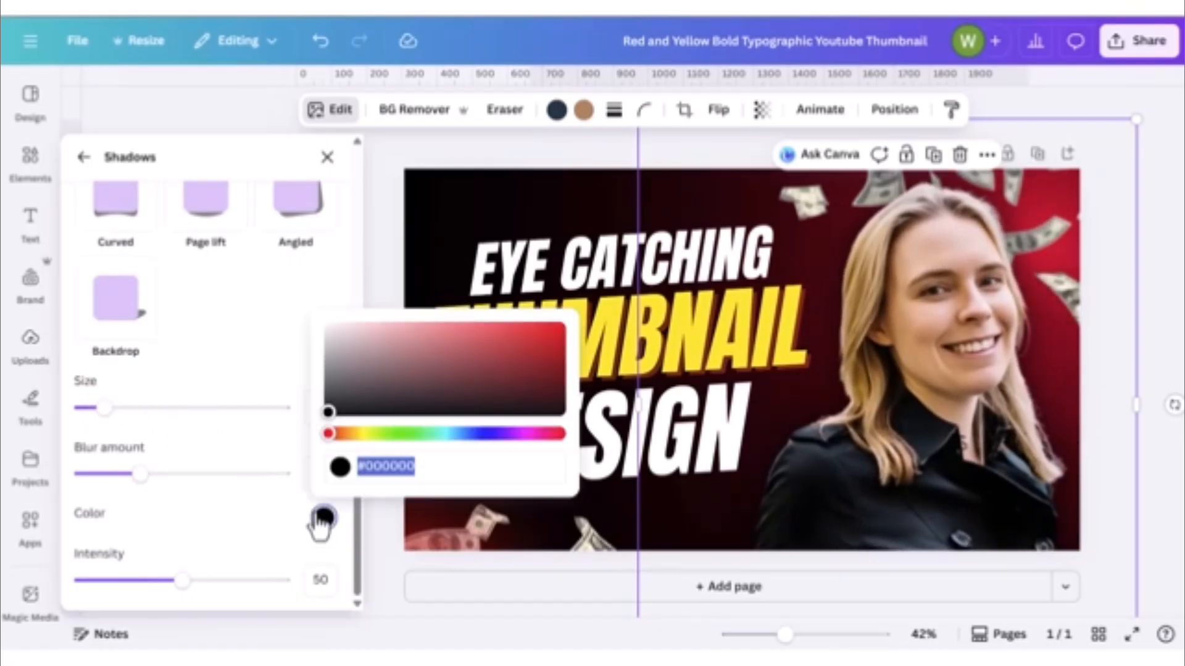
left_click_drag(355, 403, 331, 325)
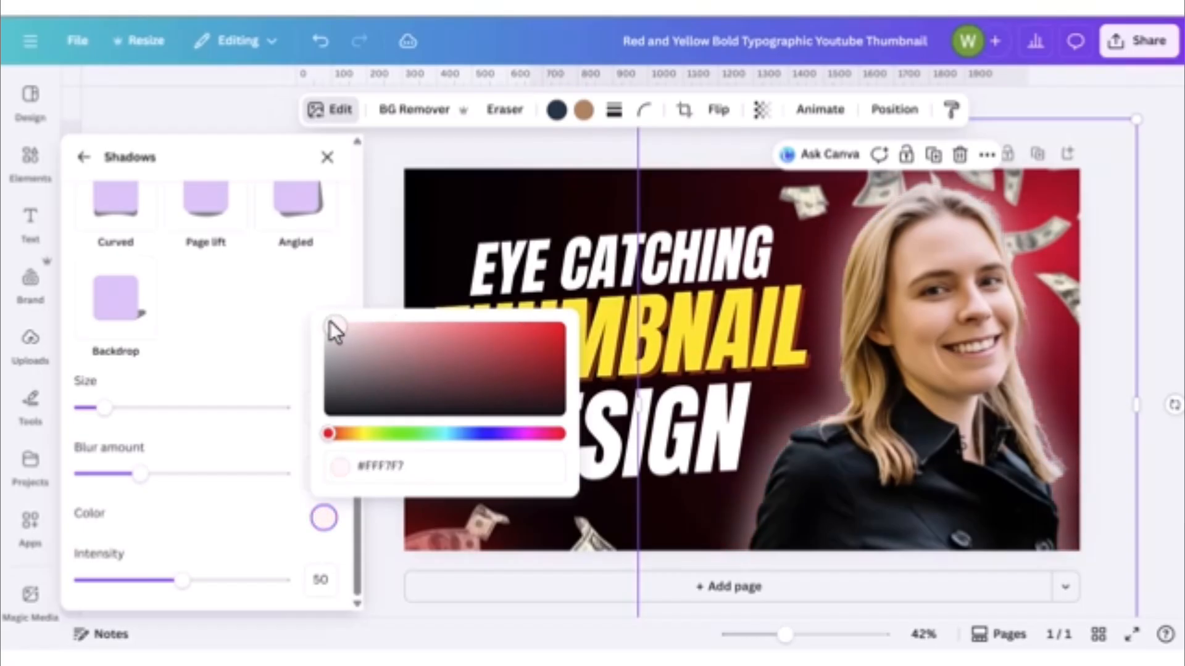
left_click(150, 368)
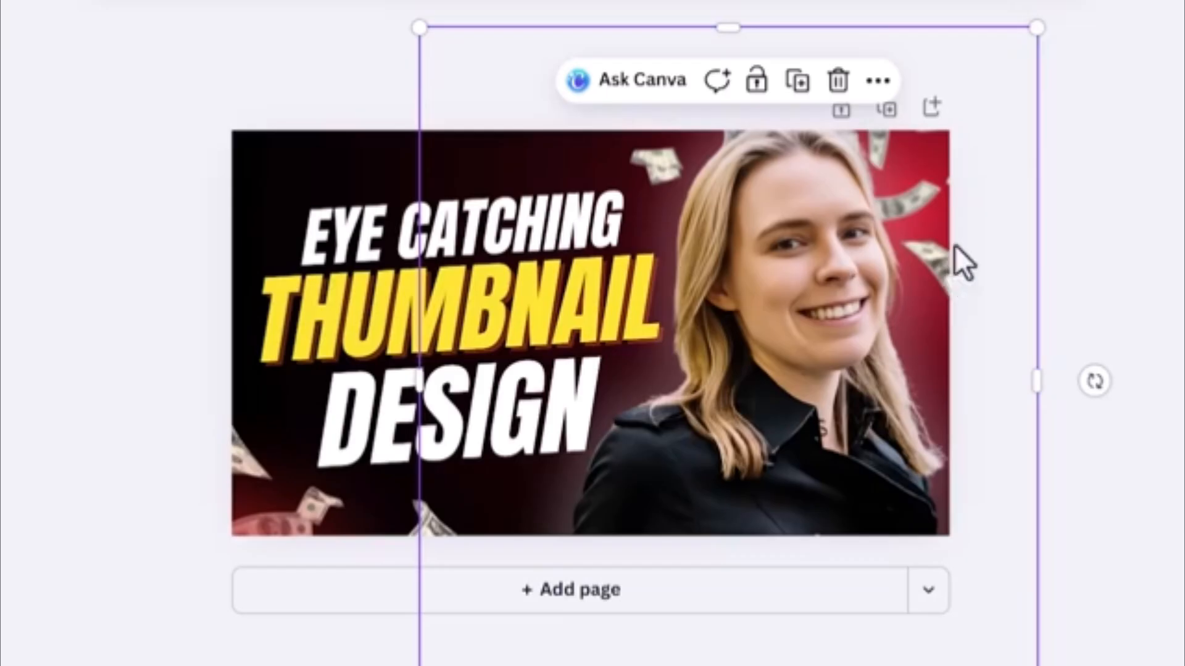
- Enlarge the glowing cutout a little more and shift it so her head reaches the thumbnail's upper edge
left_click_drag(1031, 32, 1081, 11)
left_click_drag(802, 249, 792, 285)
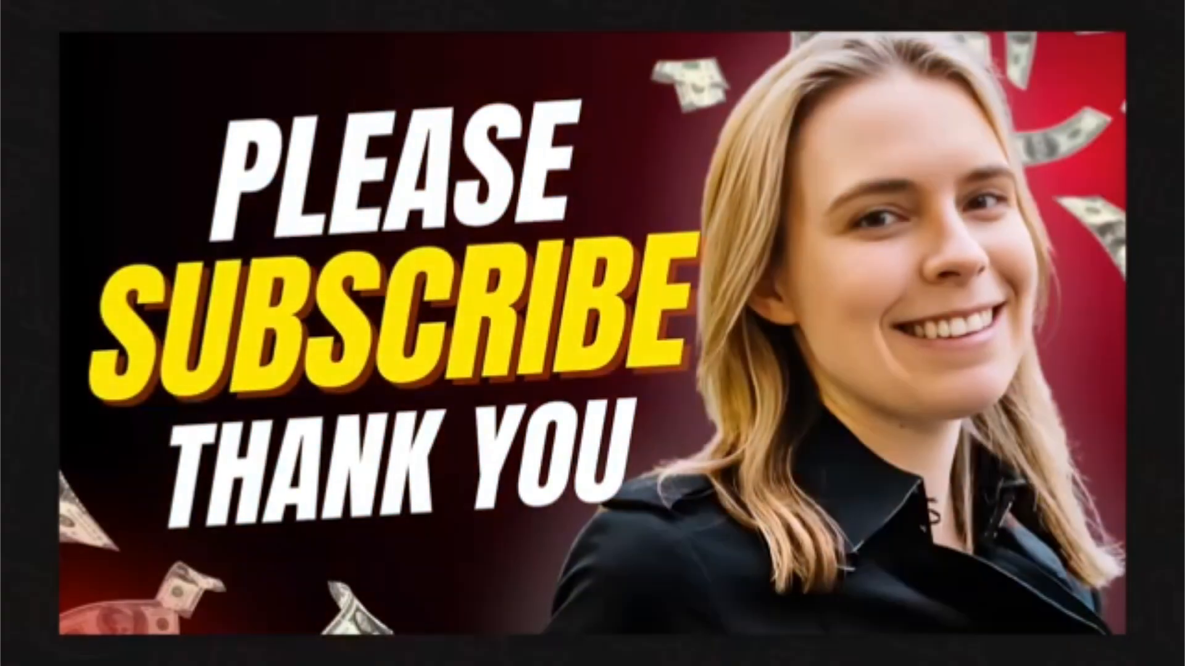
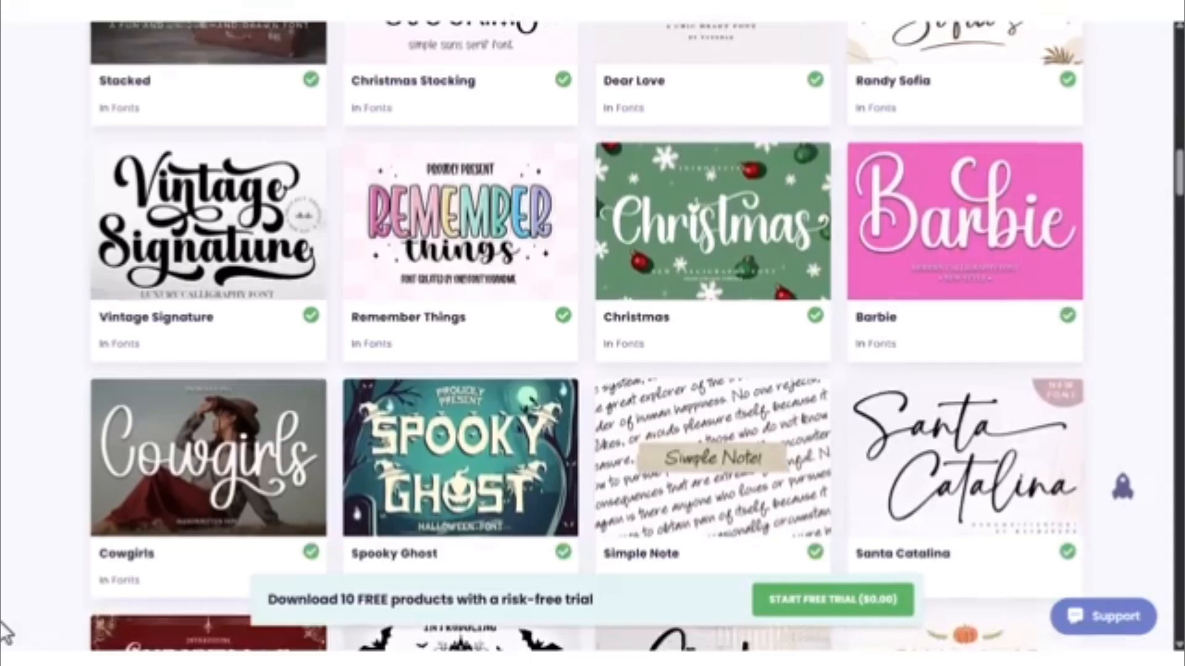
- Browse the script fonts on Creative Fabrica and examine the Honeymoon font's download page
scroll(5, 631, "down", 4)
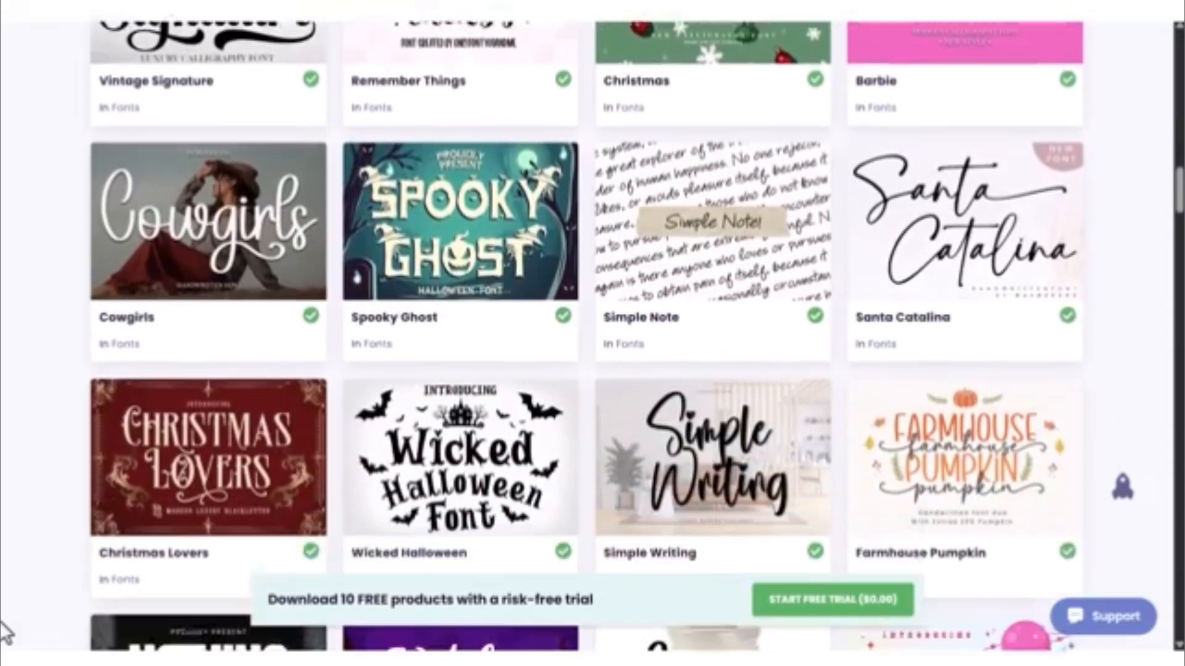
scroll(5, 631, "down", 3)
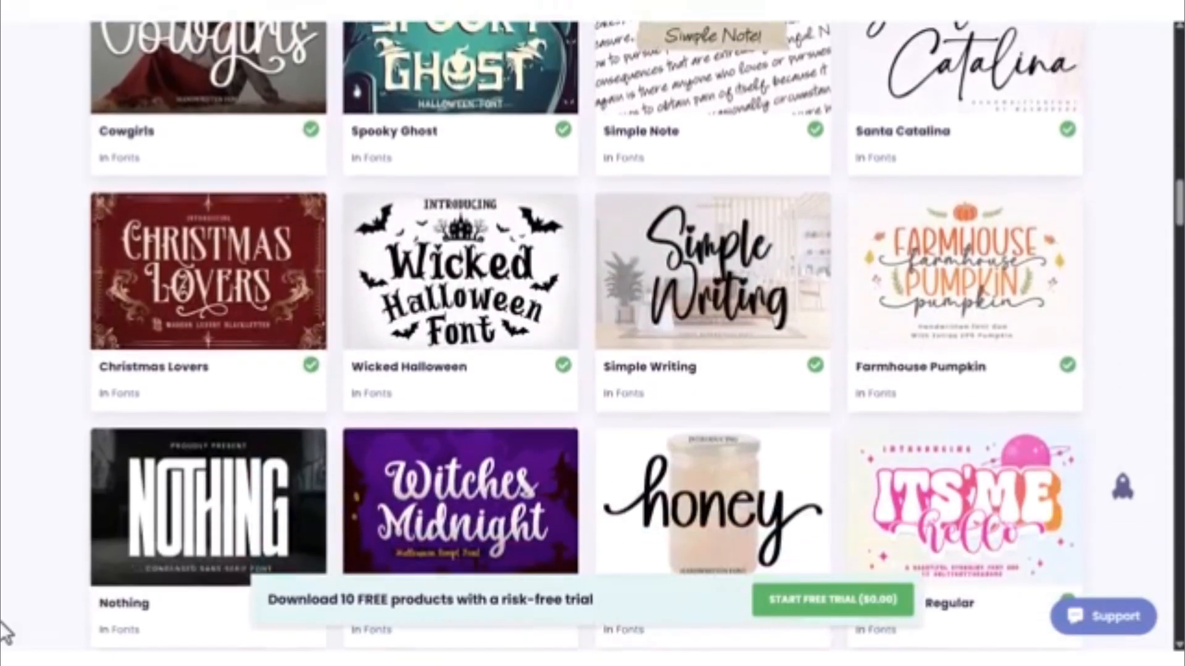
scroll(5, 631, "down", 1)
scroll(5, 630, "down", 3)
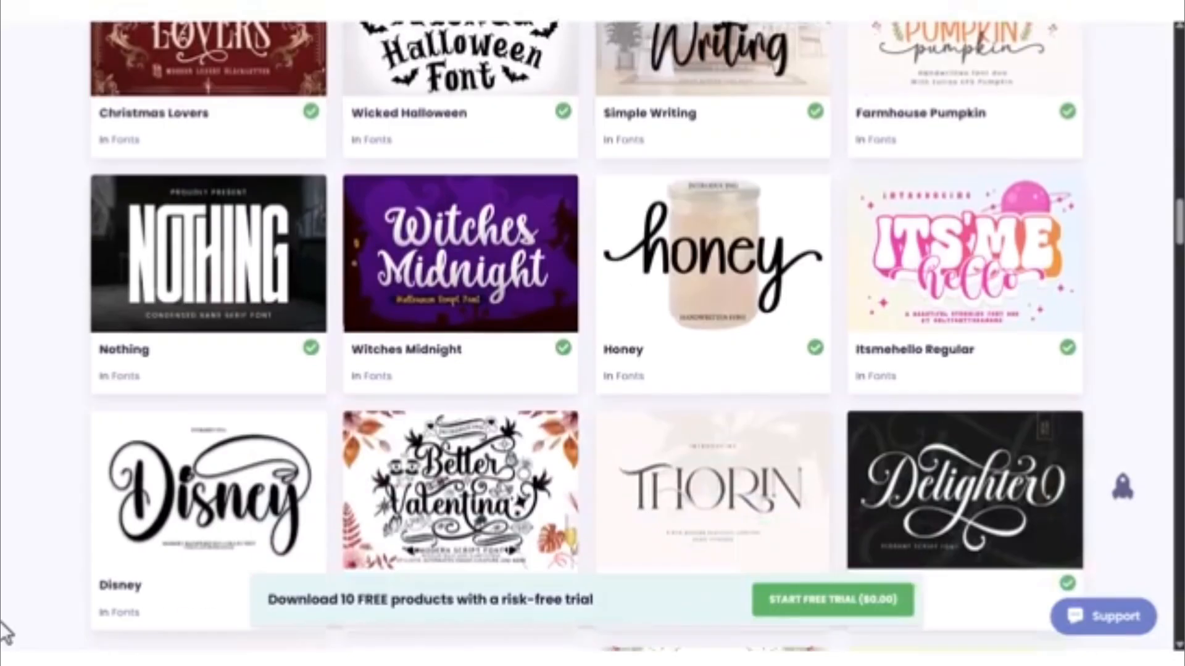
scroll(5, 630, "down", 3)
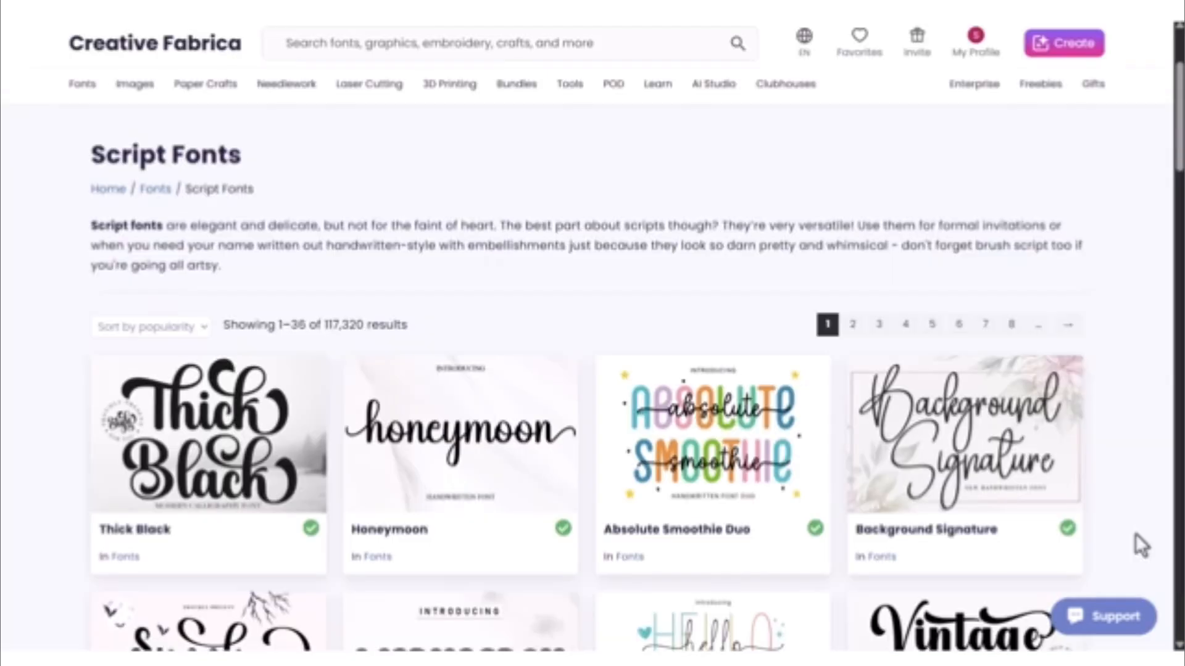
scroll(1136, 535, "down", 3)
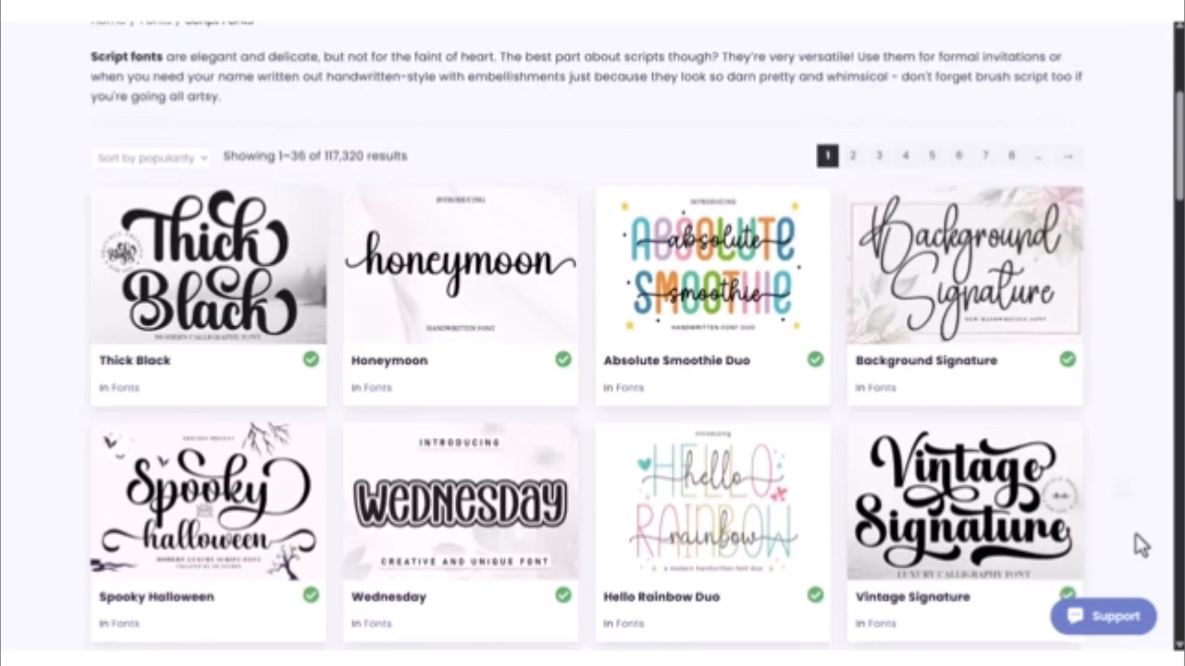
scroll(1136, 534, "down", 3)
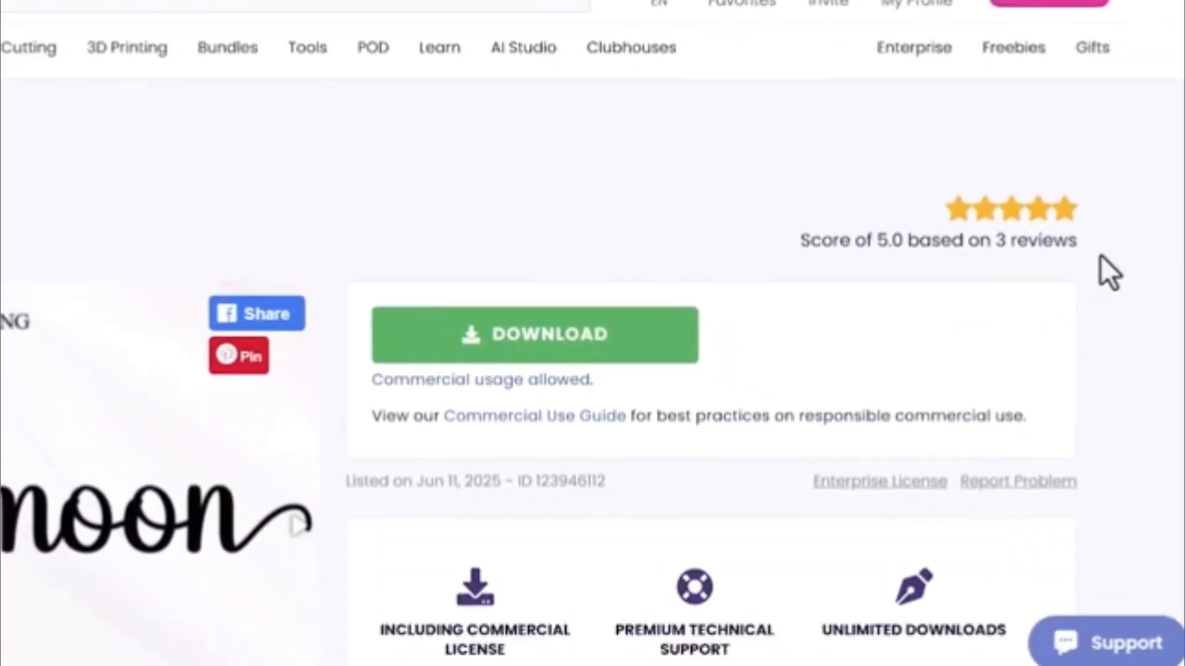
scroll(1101, 260, "down", 1)
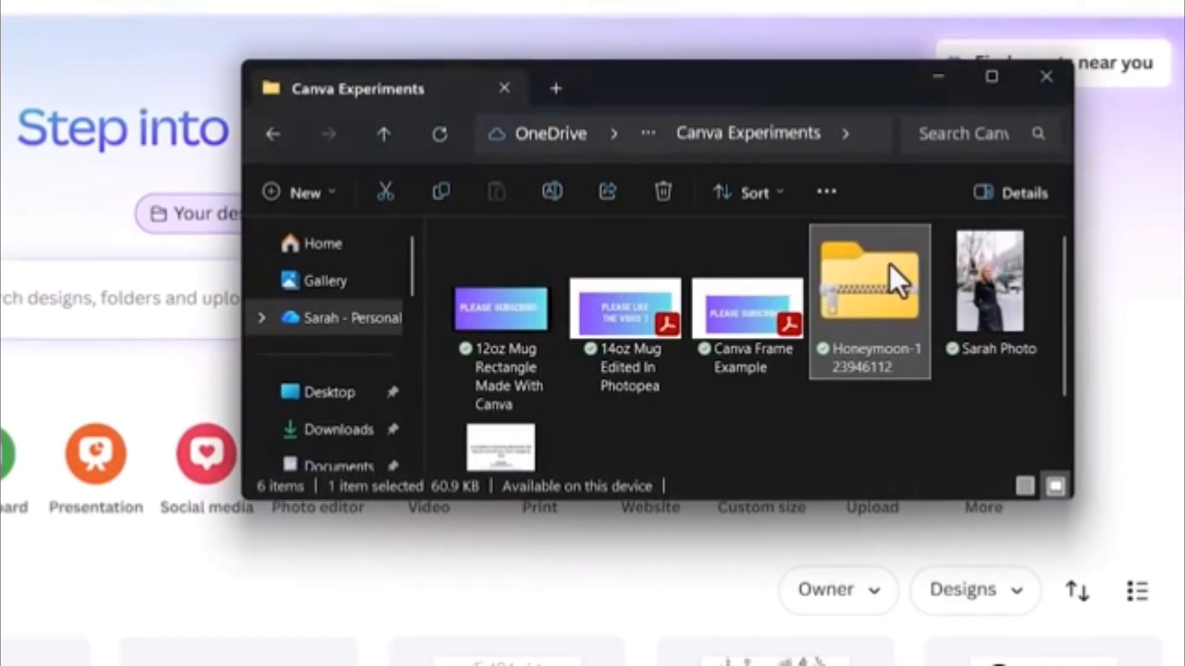
- Extract the downloaded Honeymoon font archive within the Canva Experiments folder
right_click(890, 265)
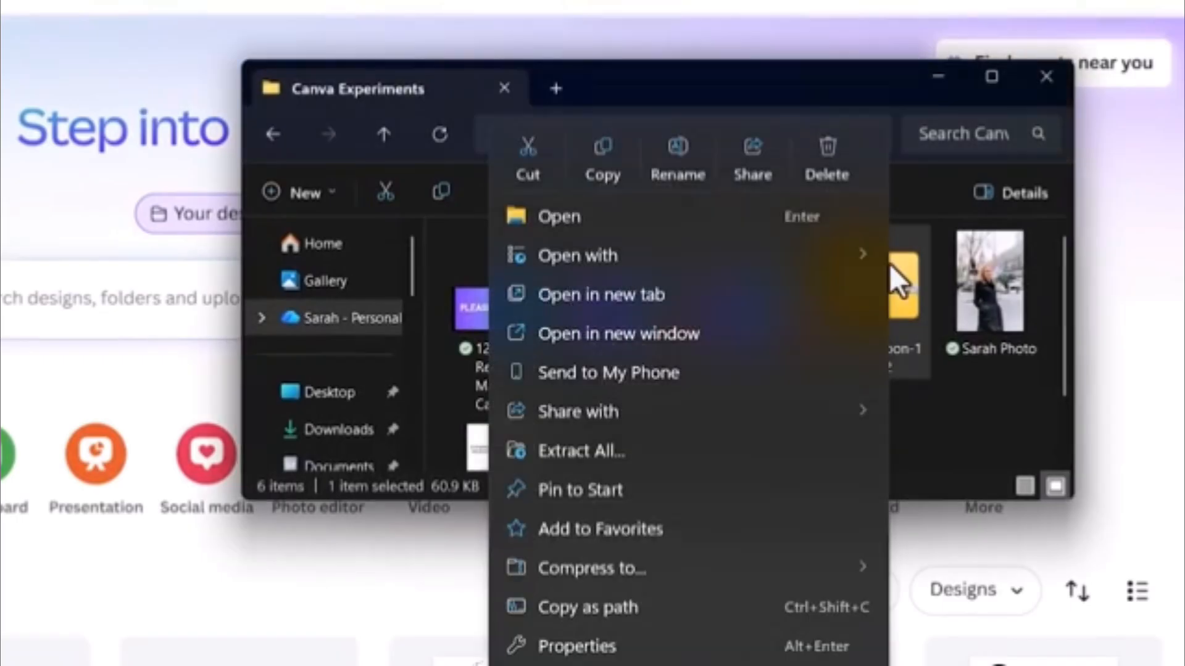
left_click(672, 458)
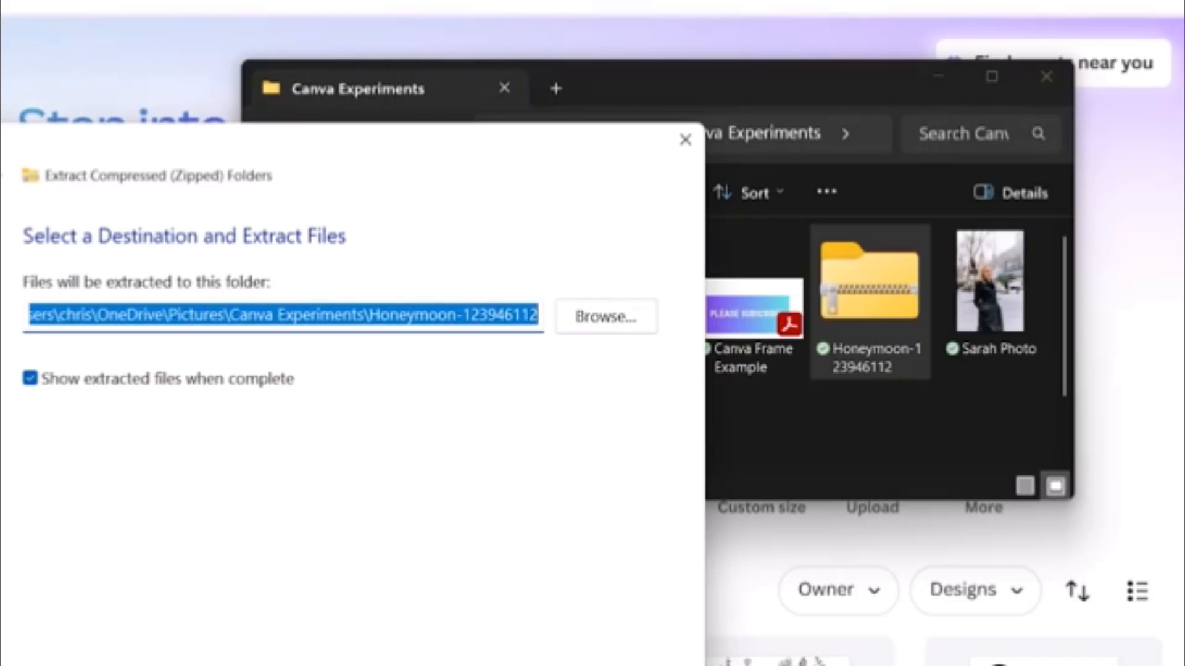
left_click(542, 655)
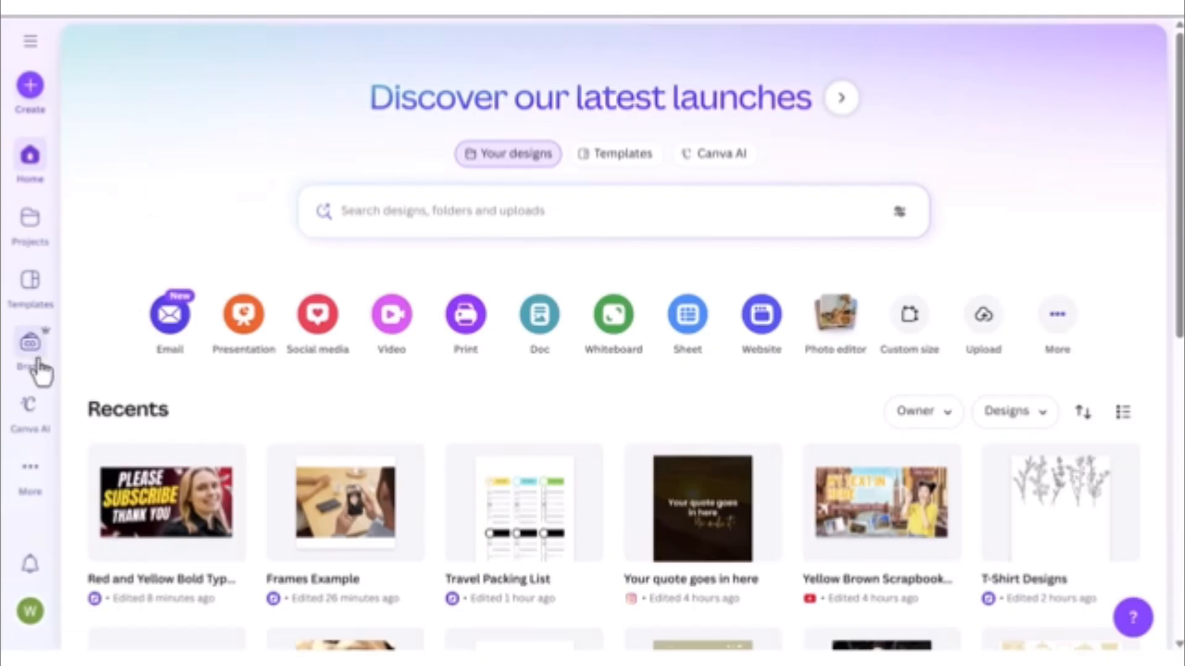
- Switch to Canva and open the uploaded fonts dialog in the Brand Kit's Fonts category
left_click(37, 364)
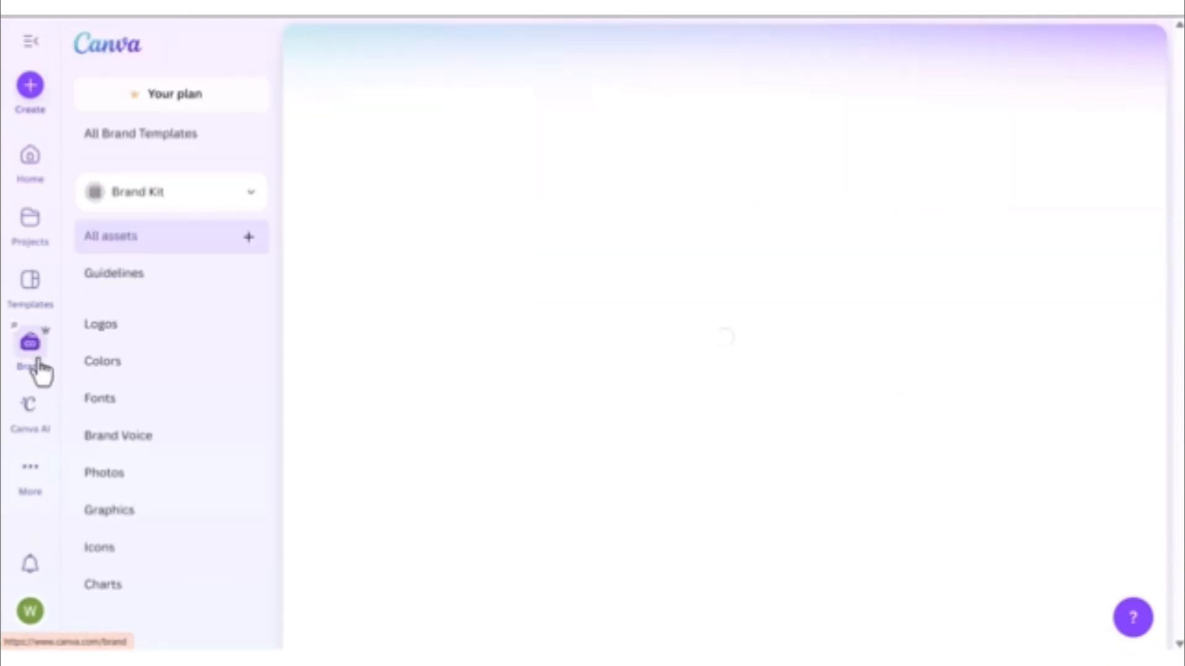
scroll(290, 234, "down", 2)
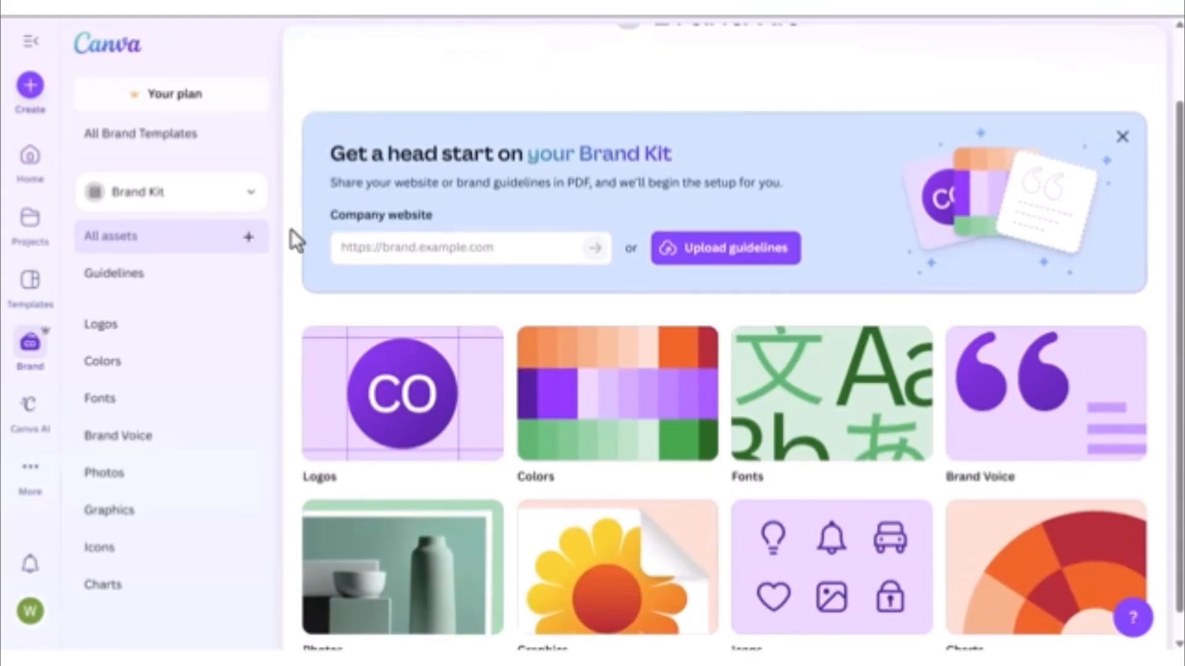
left_click(831, 354)
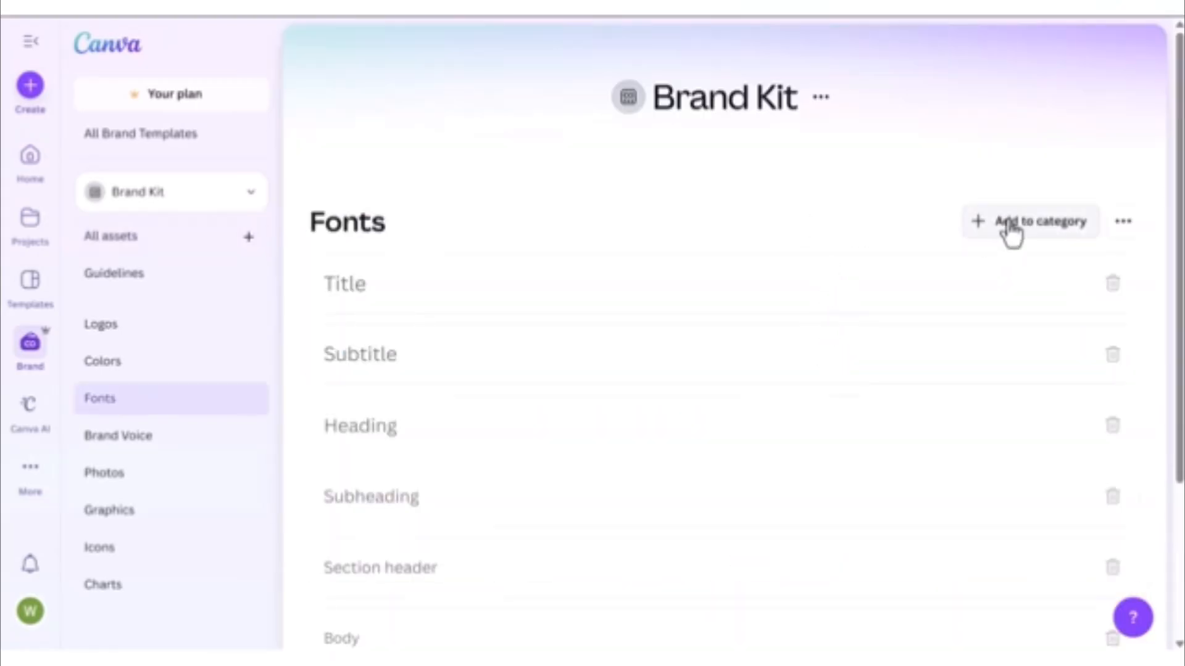
left_click(1010, 232)
left_click(979, 346)
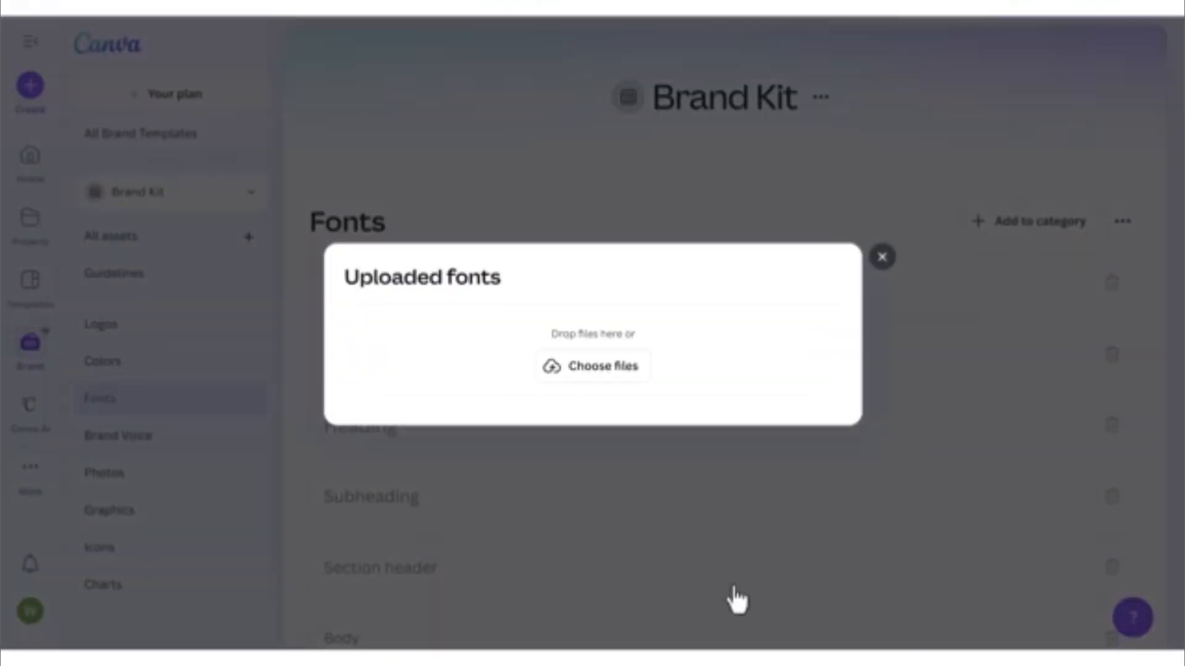
- Upload the extracted Honeymoon font file to the Brand Kit, accepting the usage rights statement, and close the dialog
key("alt+Tab")
left_click_drag(786, 172, 555, 383)
left_click(667, 395)
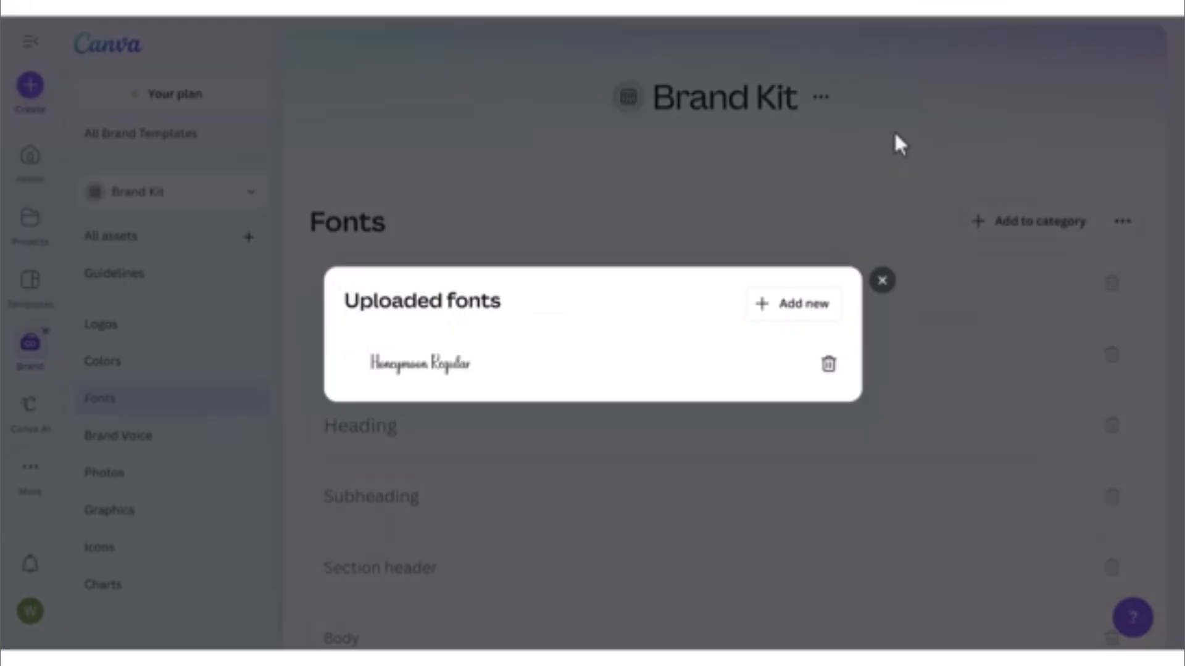
left_click(882, 281)
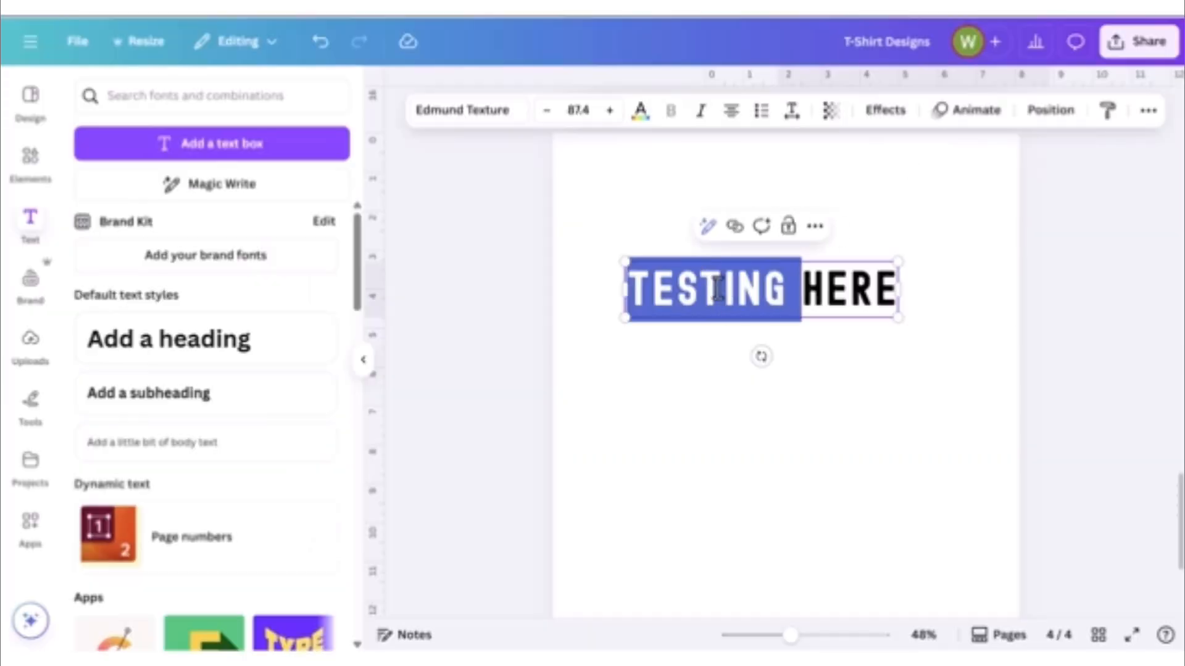
- Set the font of the whole "TESTING HERE" text in the T-Shirt Designs document to Honeymoon Regular
key("ctrl+a")
left_click(474, 113)
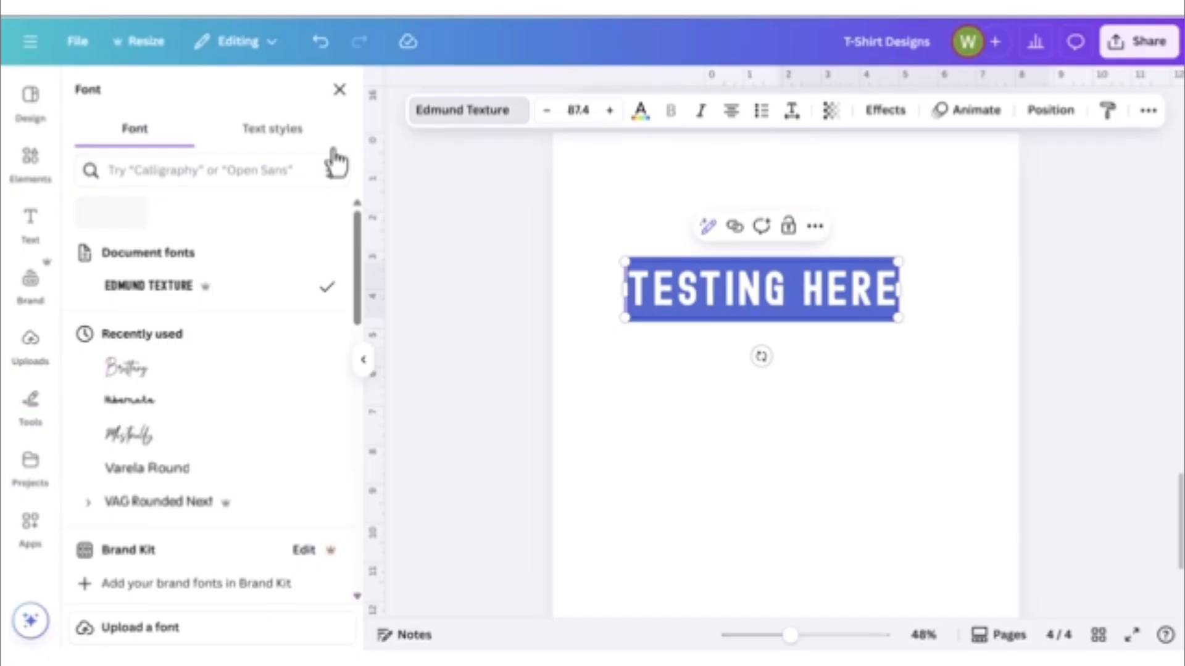
left_click(240, 169)
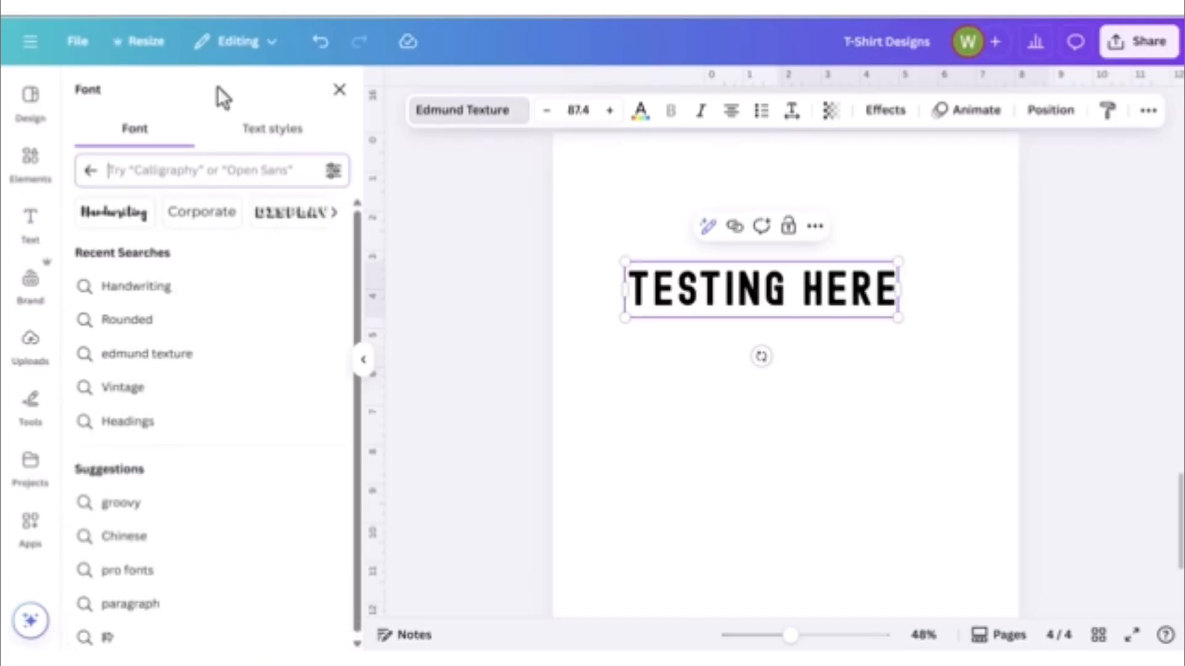
type("honeymoon")
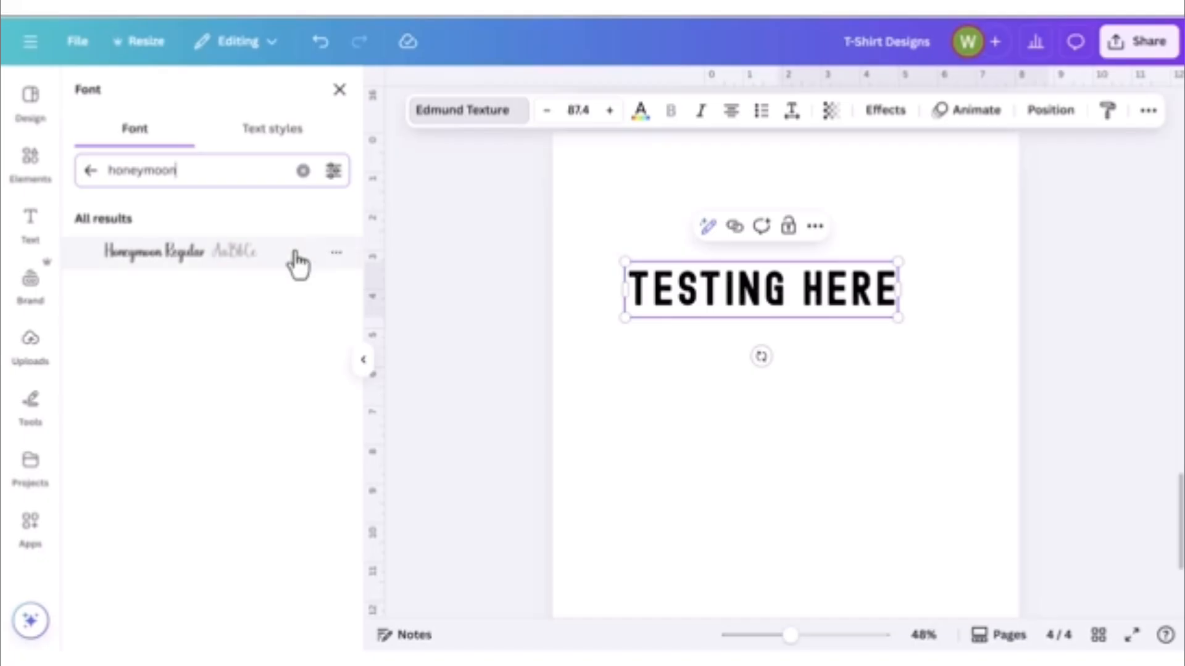
left_click(296, 264)
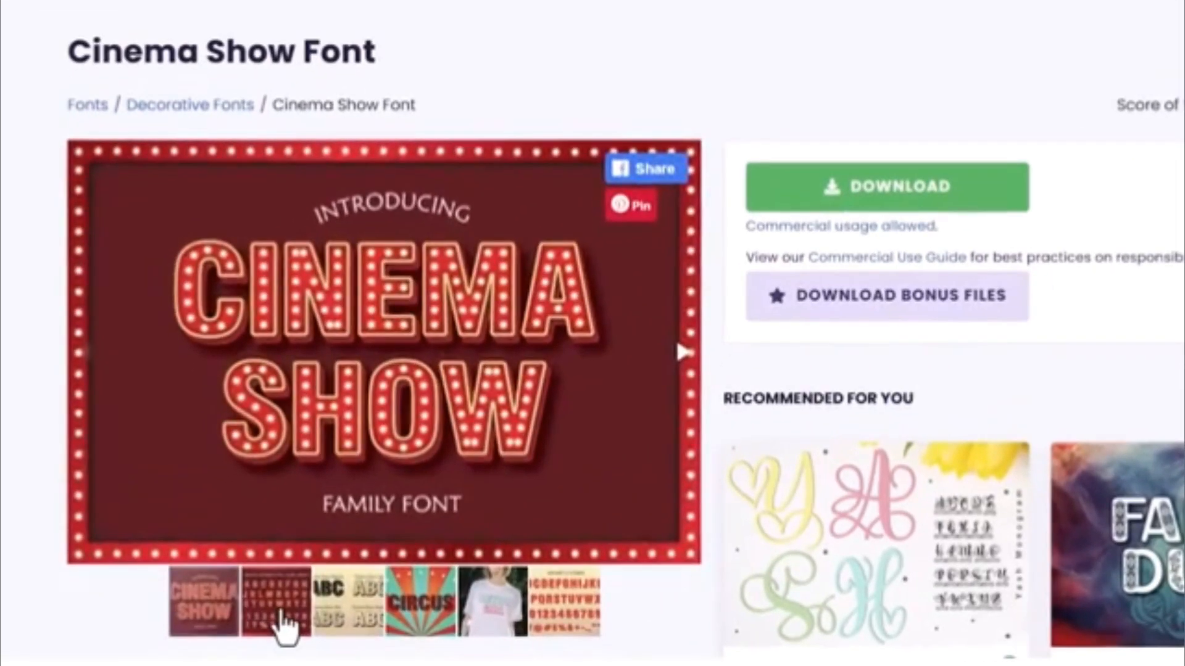
- Look at the bonus alphabet and further preview images on the Cinema Show font's Creative Fabrica page
left_click(255, 614)
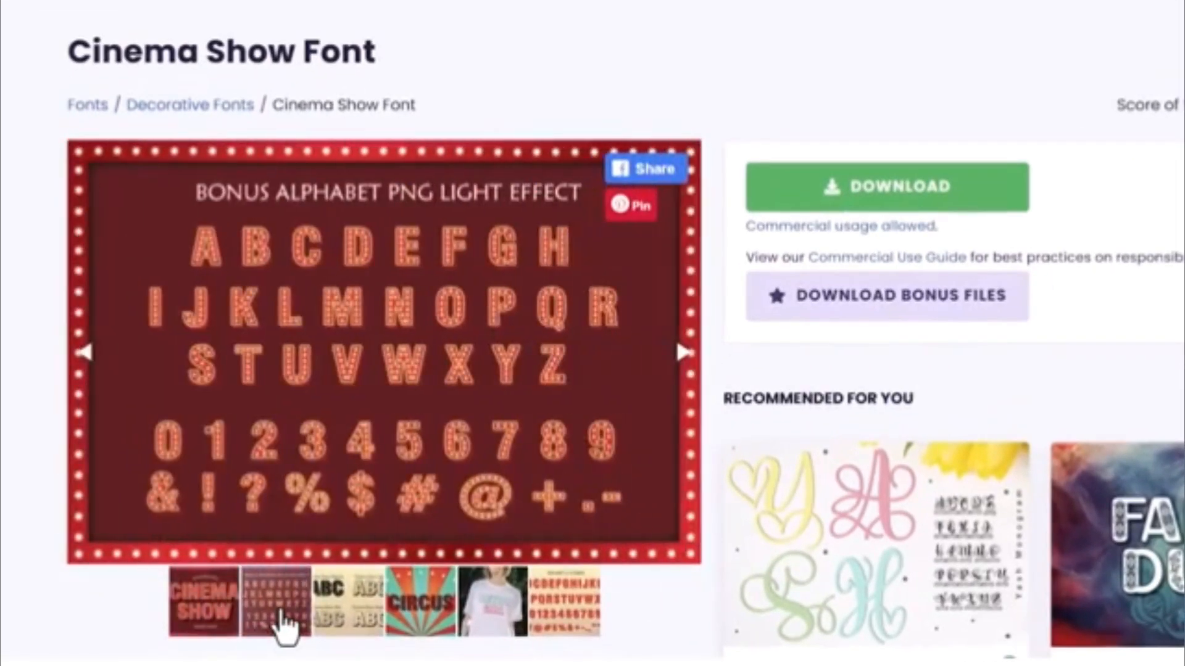
left_click(333, 614)
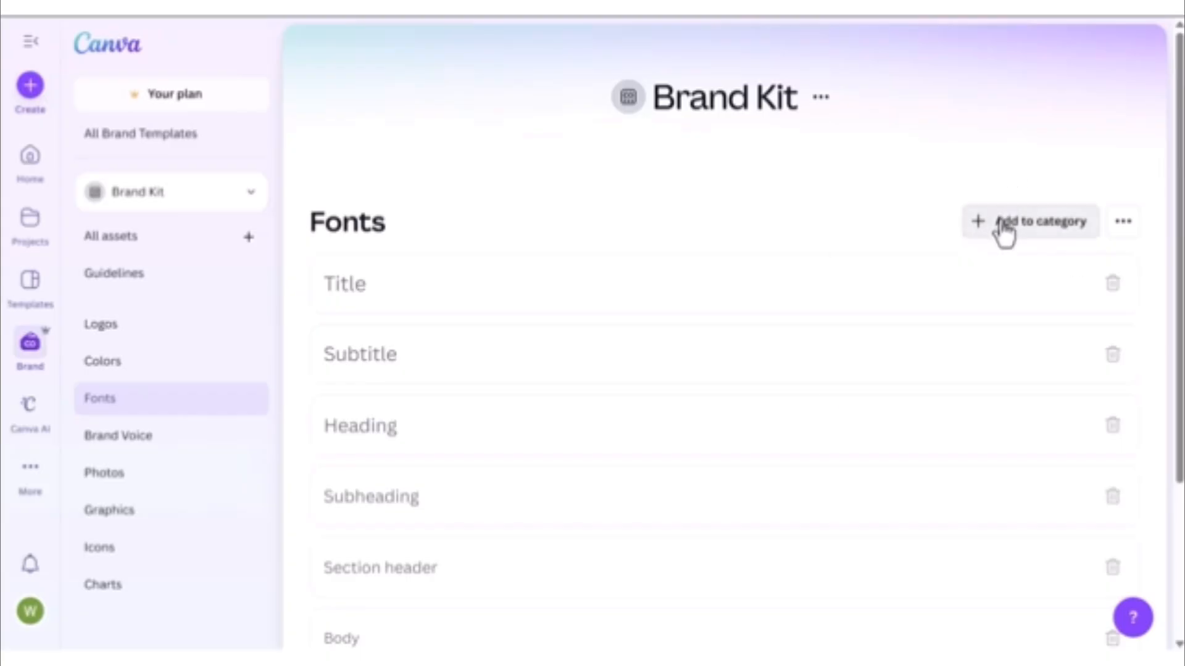
- Upload the four selected Cinema Show OpenType fonts to the Brand Kit, including the Shadow variant among the possible duplicates
left_click(1004, 230)
left_click(978, 346)
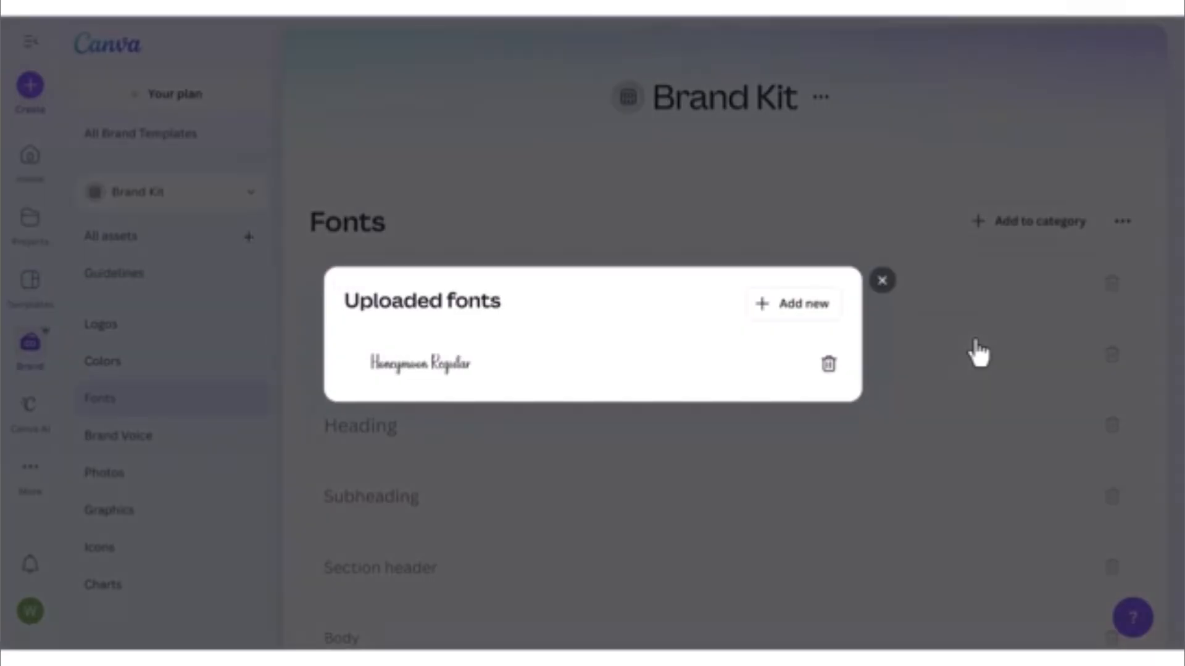
key("alt+Tab")
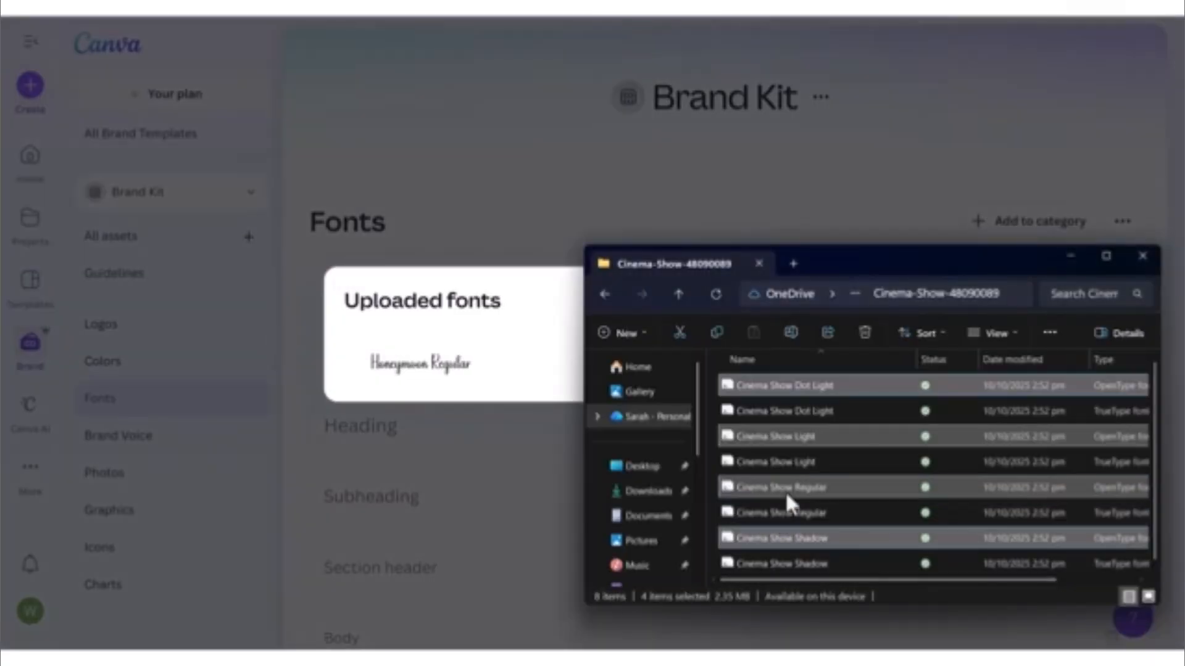
left_click_drag(784, 490, 468, 342)
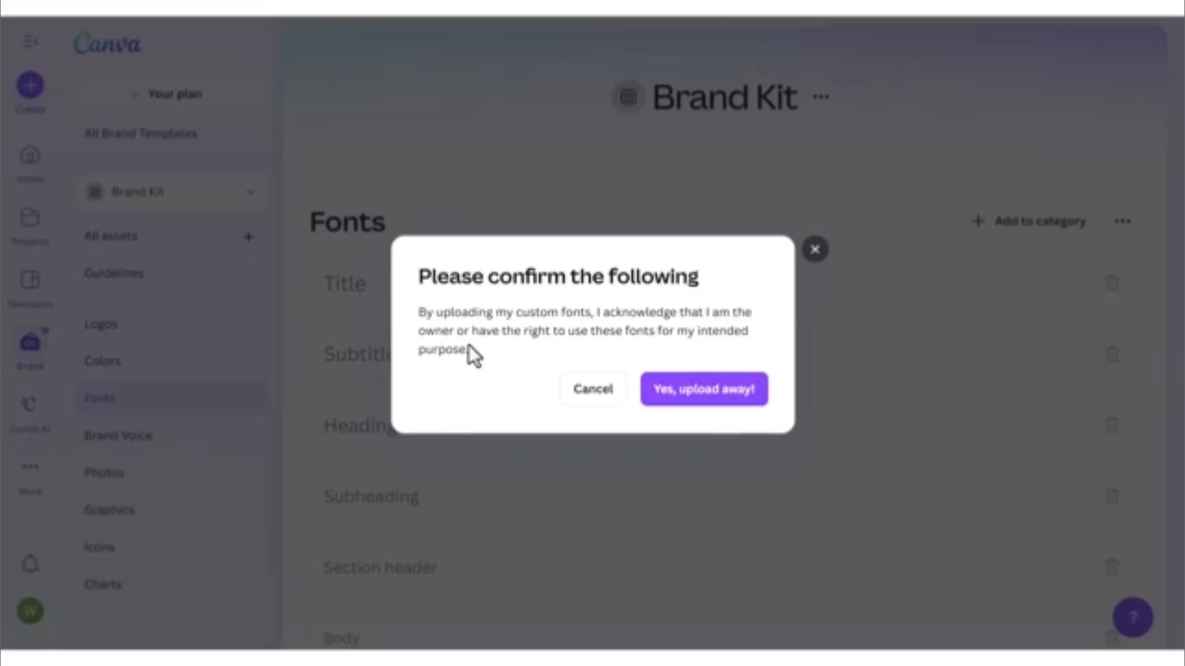
left_click(697, 392)
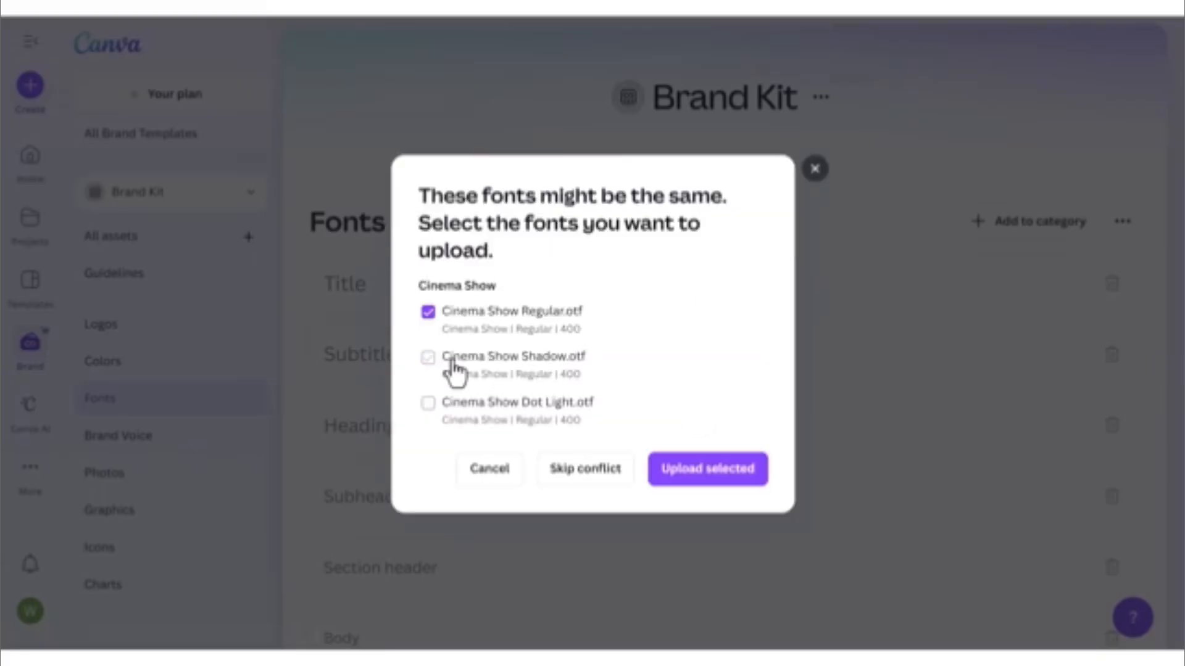
left_click(425, 360)
left_click(702, 475)
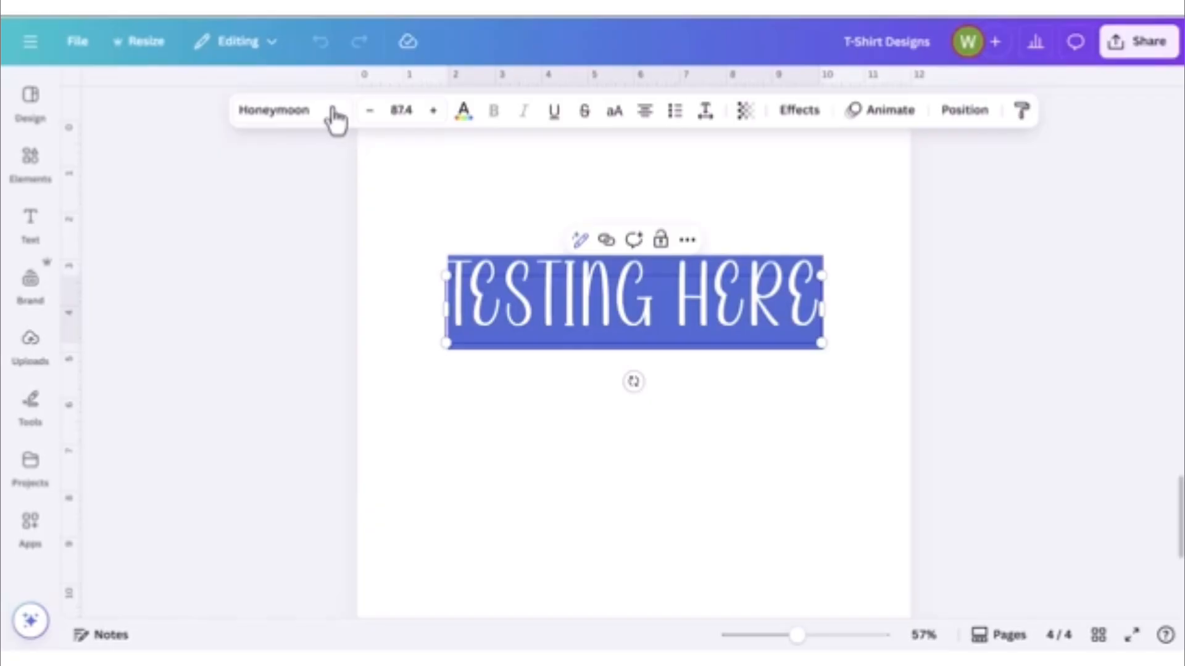
- Search fonts for "cinema" and apply Cinema Show Dot Light, Cinema Show and finally Cinema Show Regular to the "TESTING HERE" text
left_click(309, 114)
left_click(159, 238)
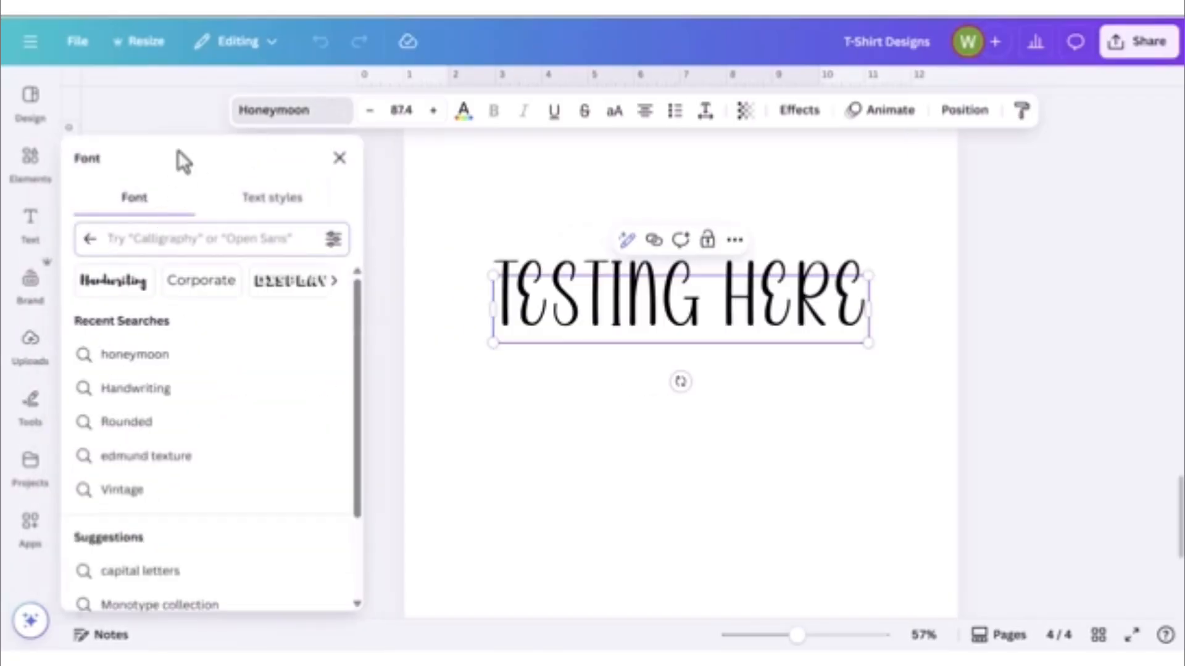
type("cinema")
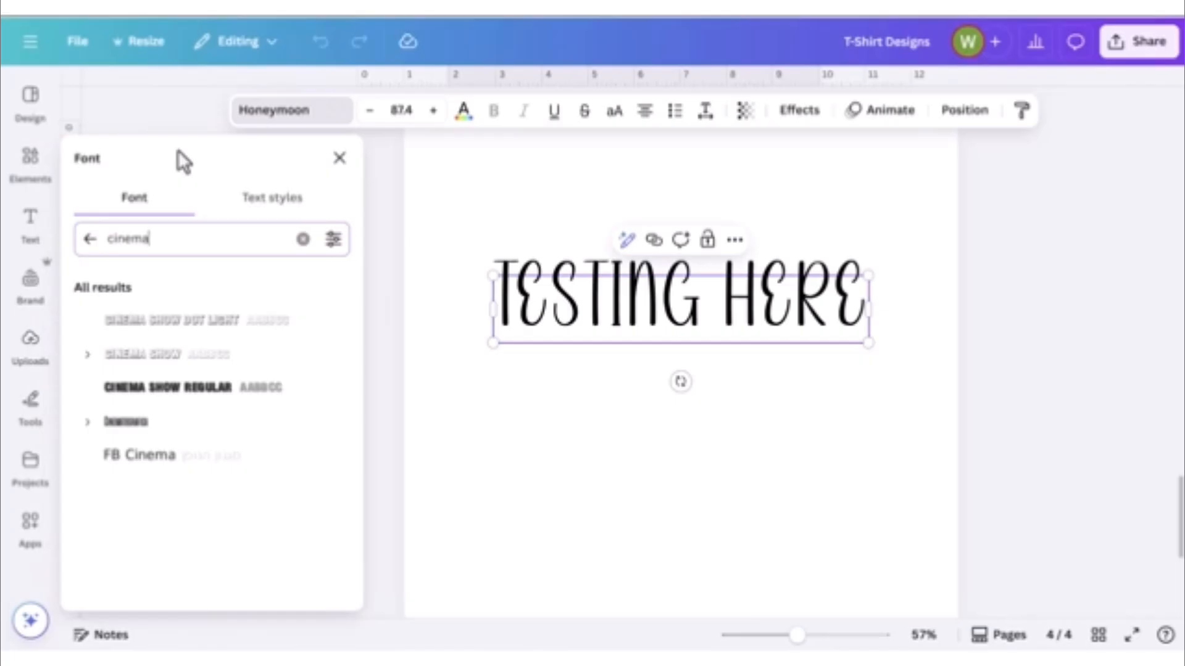
left_click(210, 329)
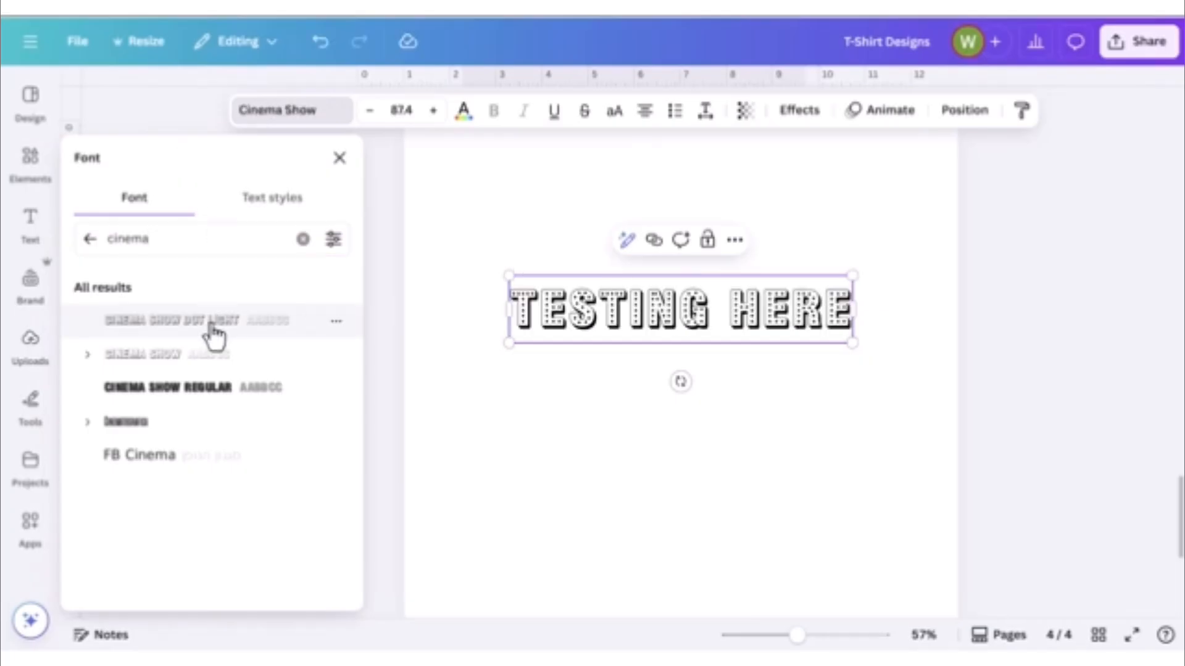
left_click(211, 364)
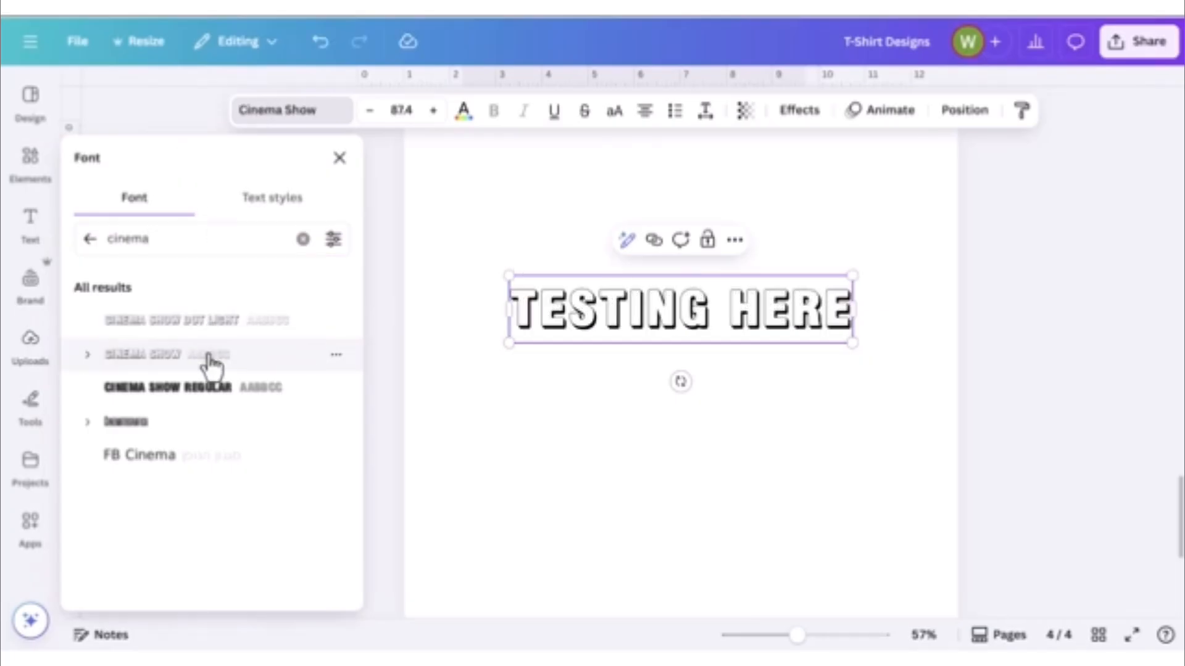
left_click(204, 395)
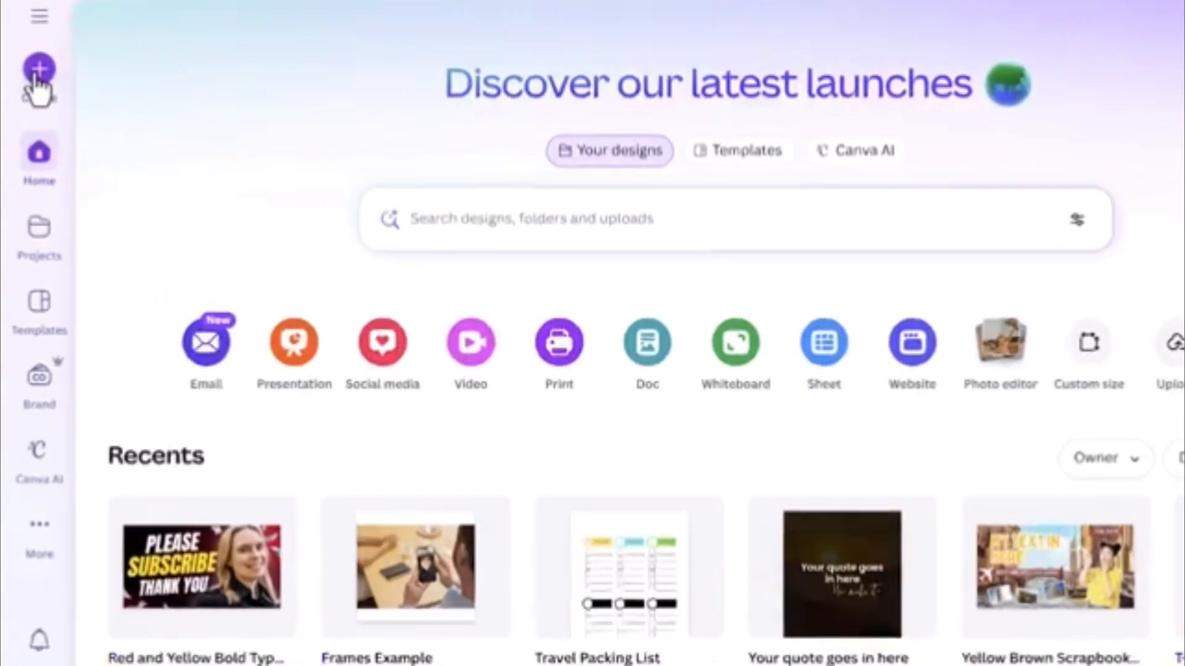
- Create a new 1080 × 1920 px Mobile Video design and dismiss the video editor beta notice
left_click(30, 85)
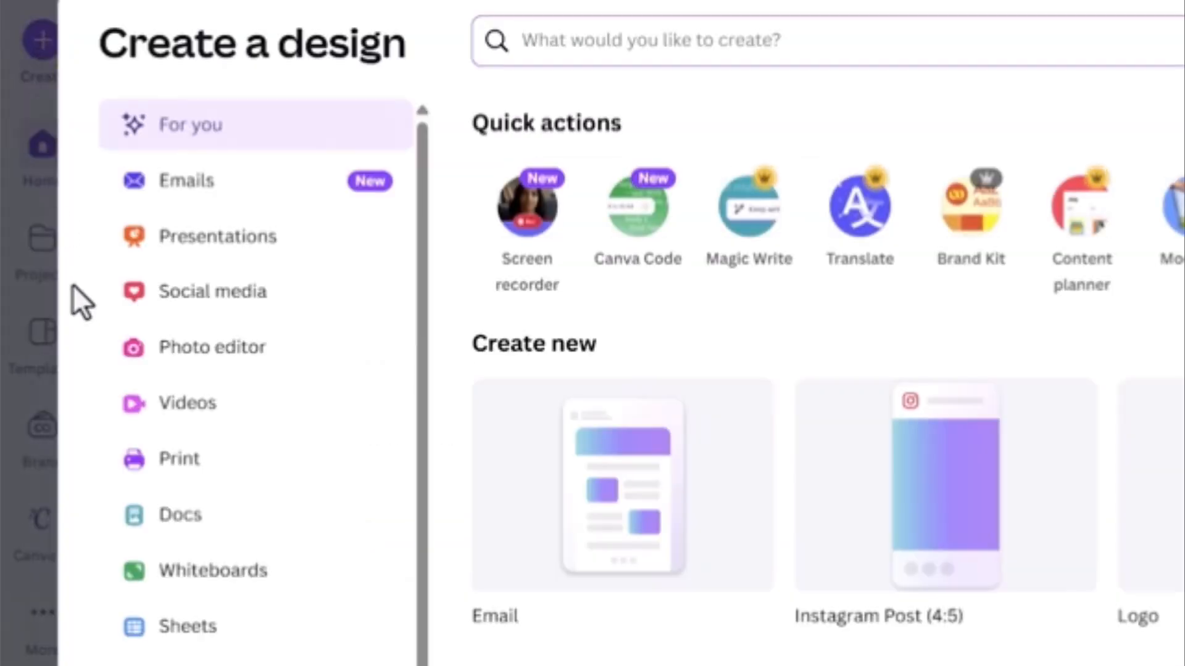
left_click(273, 412)
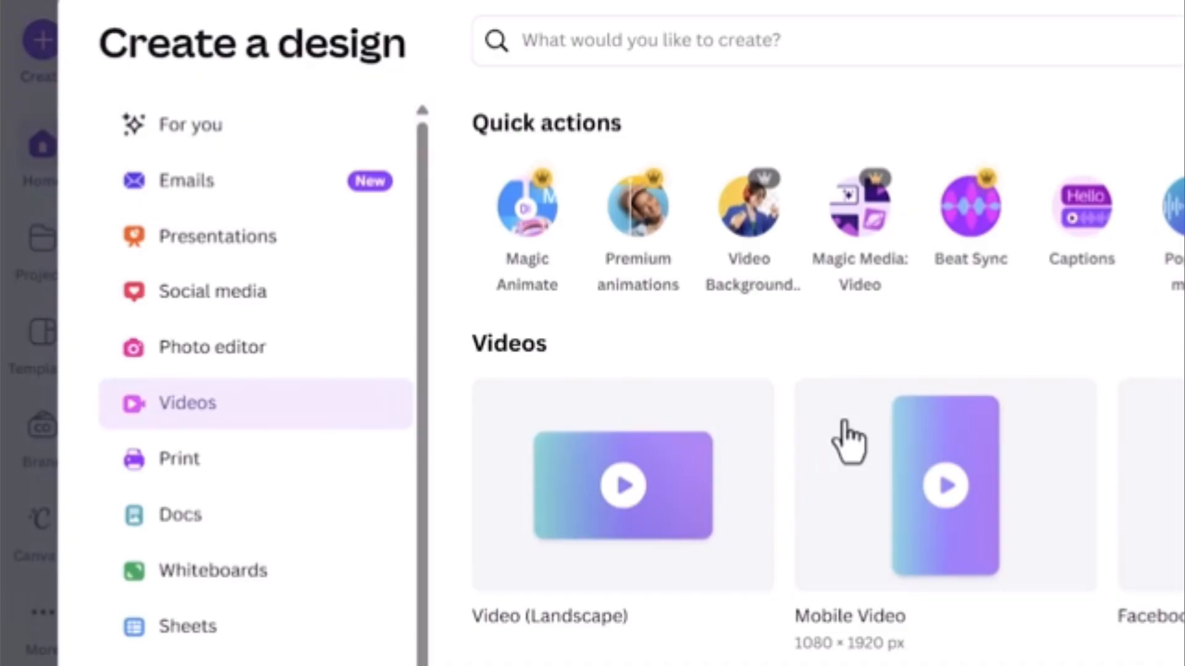
left_click(868, 435)
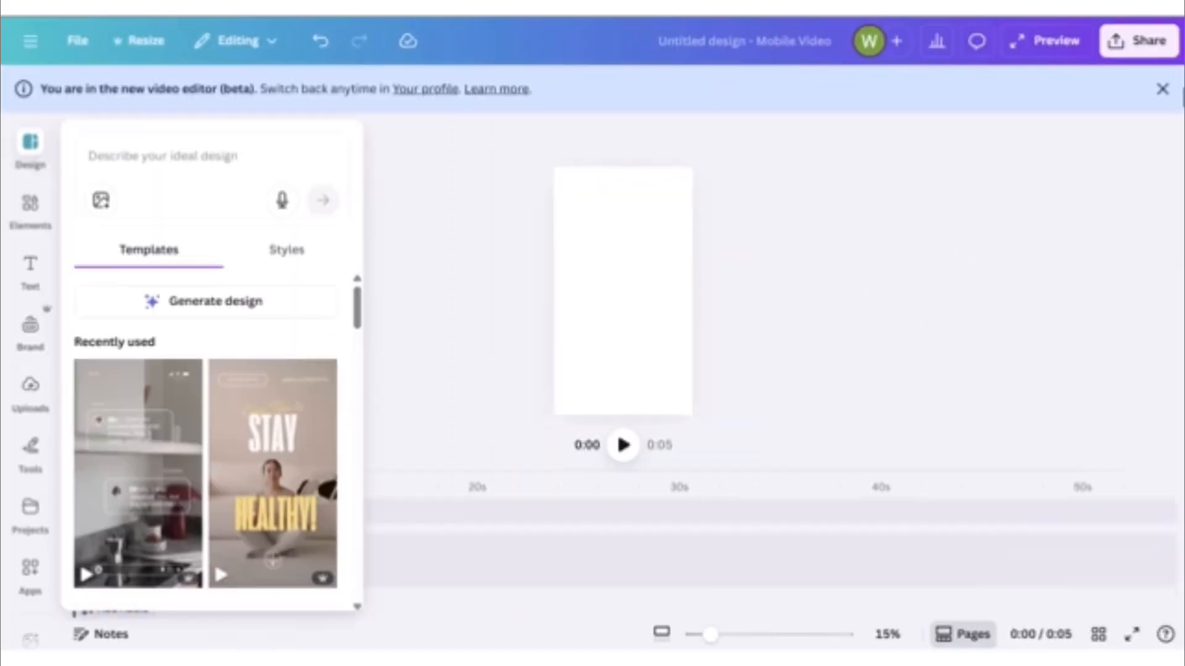
left_click(1162, 99)
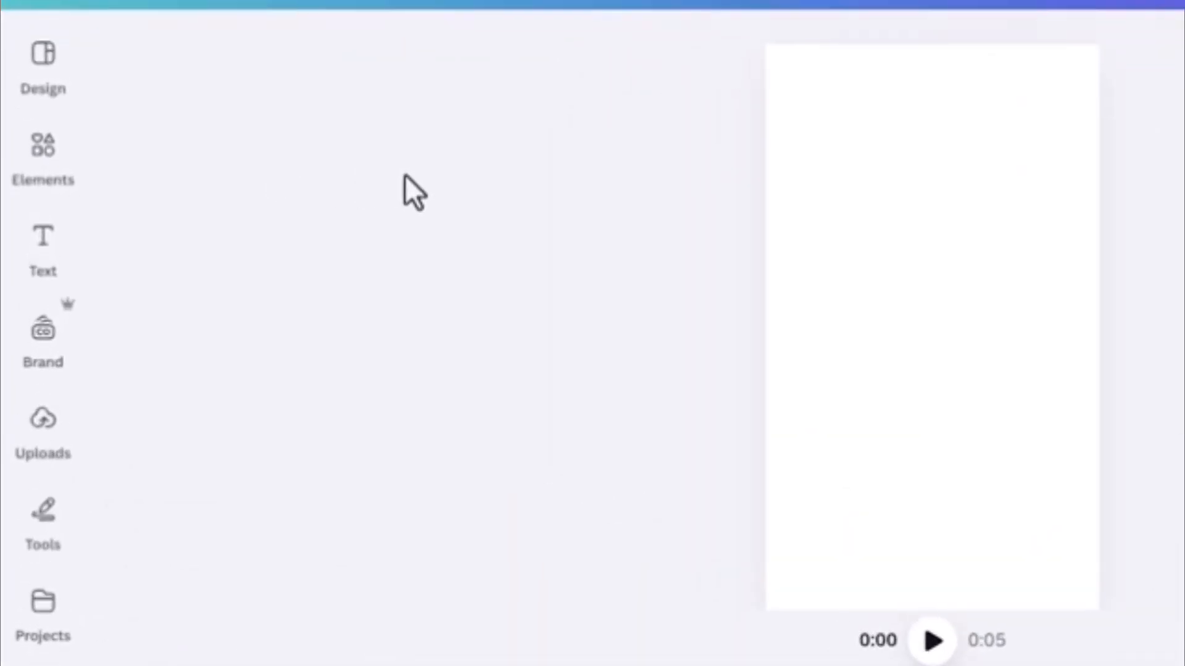
- Search the elements for "dog" and limit the results to videos
left_click(31, 175)
left_click(398, 84)
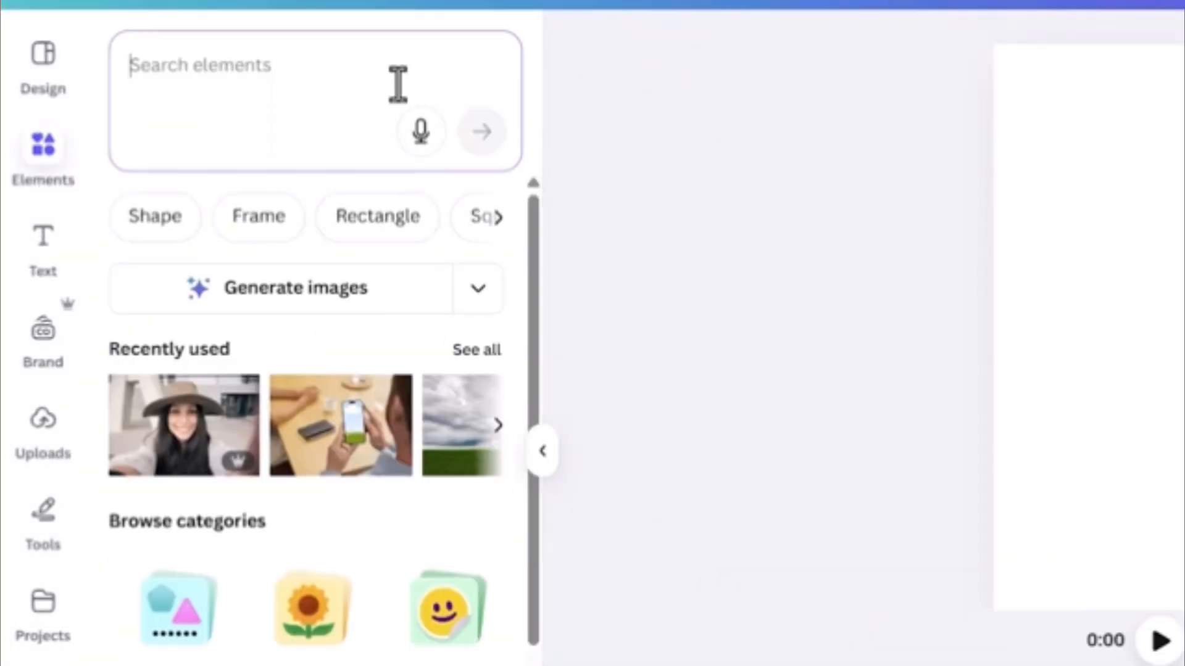
type("dog")
key("Return")
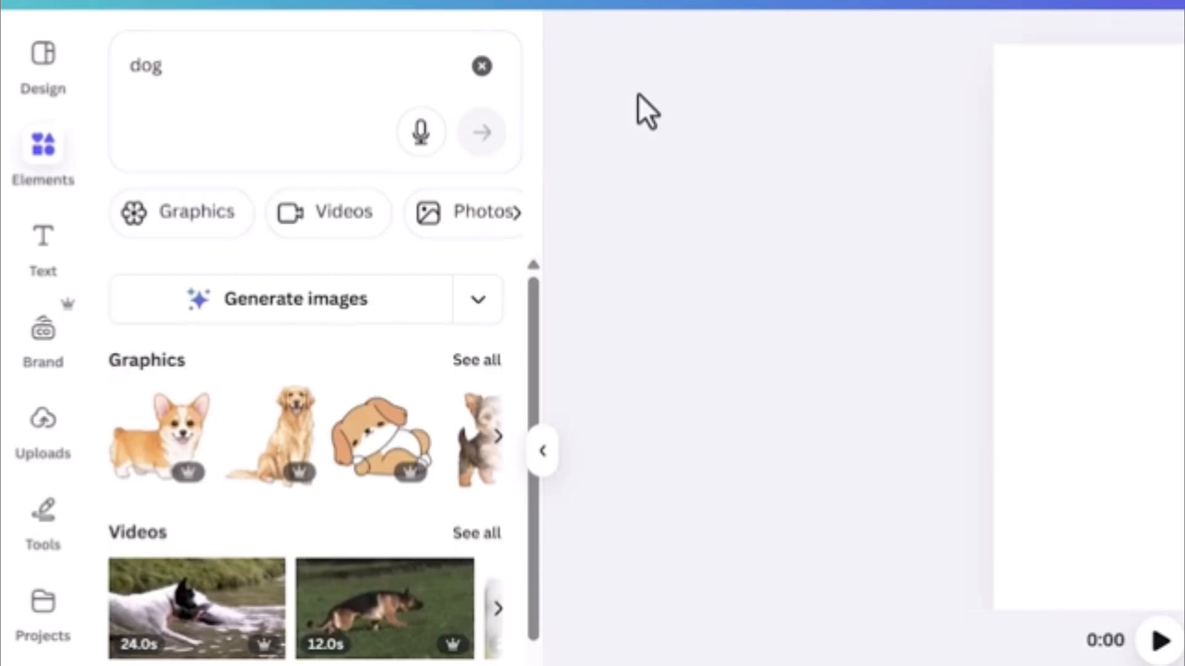
left_click(357, 223)
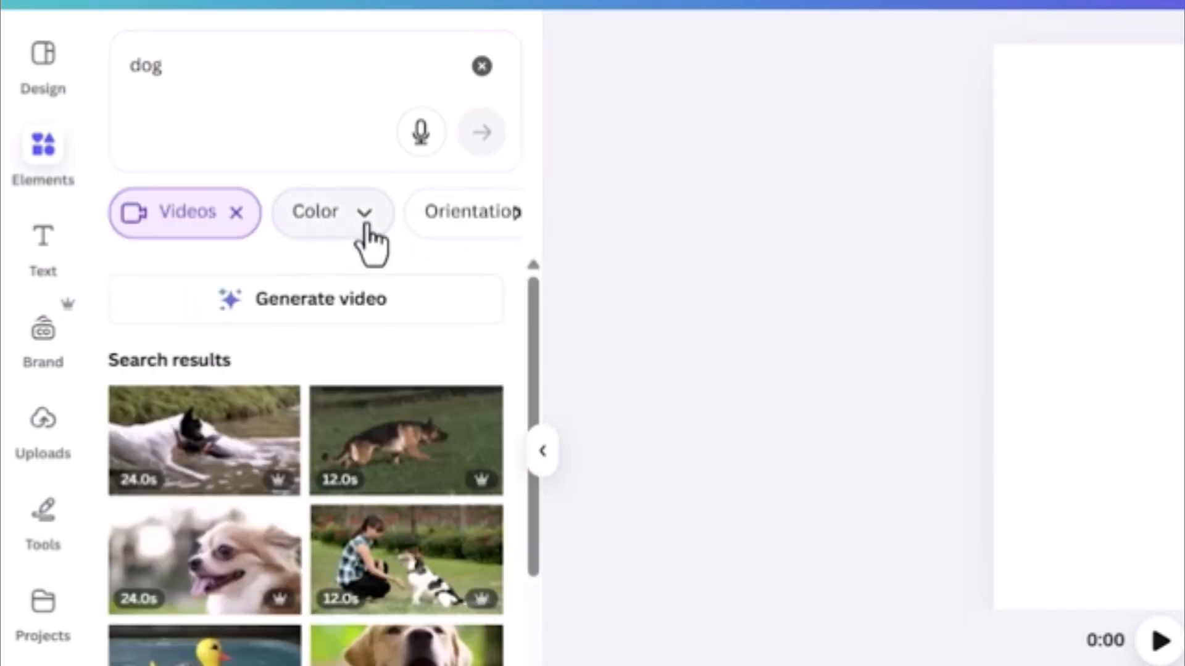
- Place the 11-second clip of the running corgi on the page and shift its crop so the whole dog fits the frame
scroll(339, 362, "down", 6)
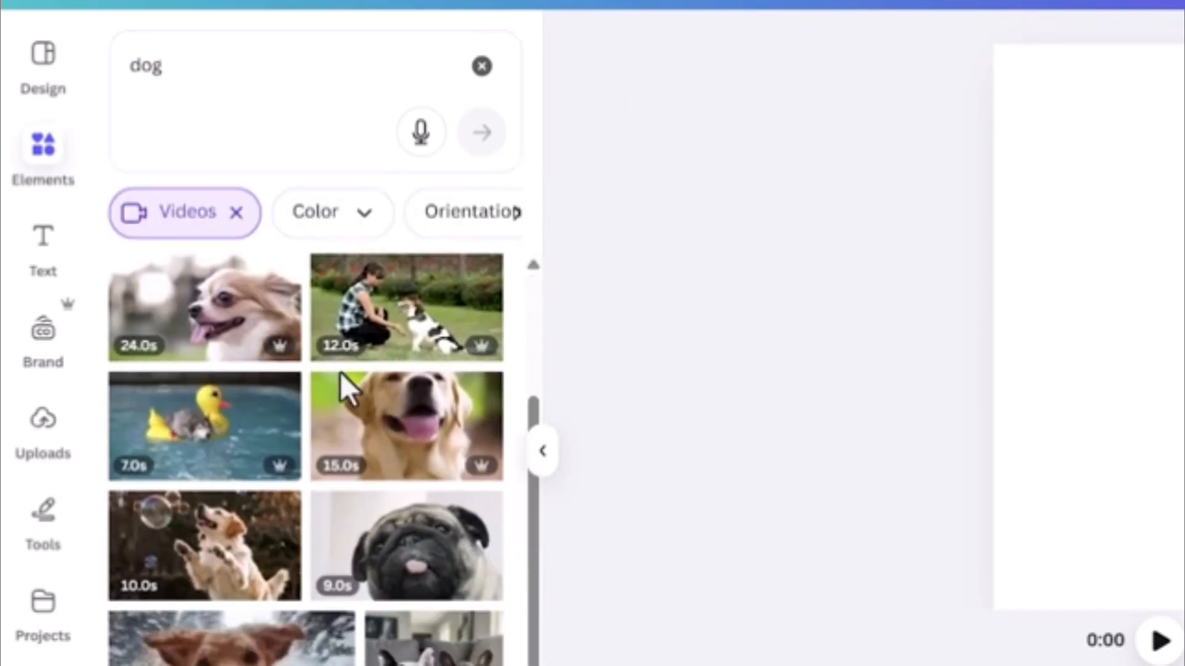
scroll(341, 383, "down", 2)
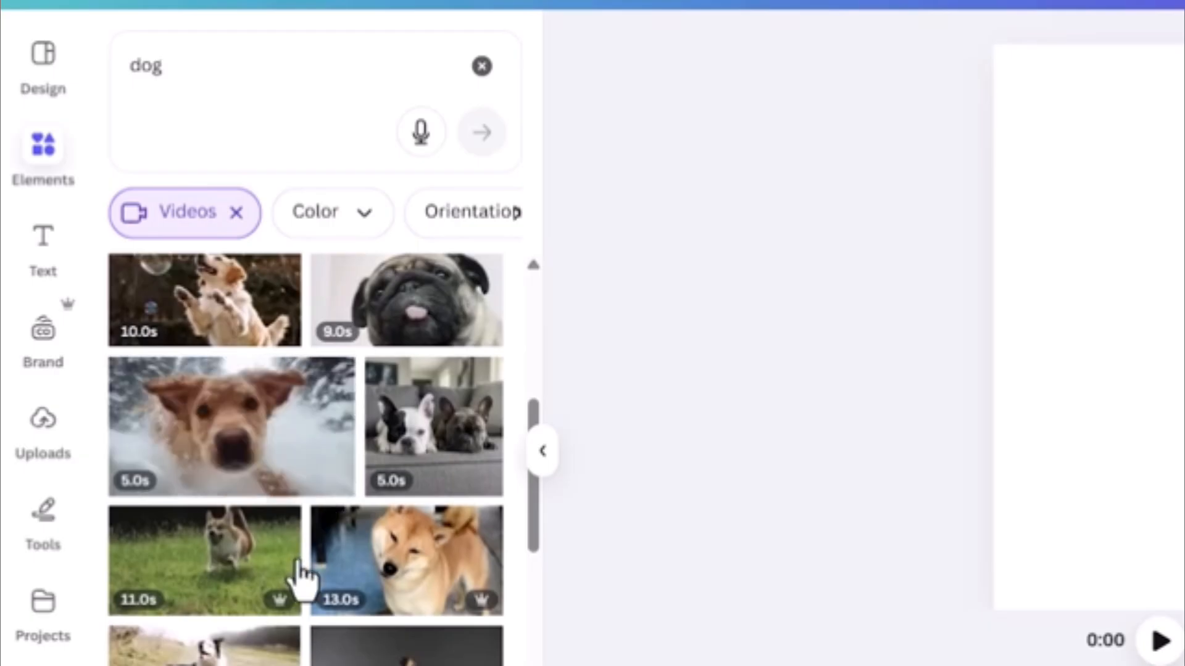
left_click(176, 575)
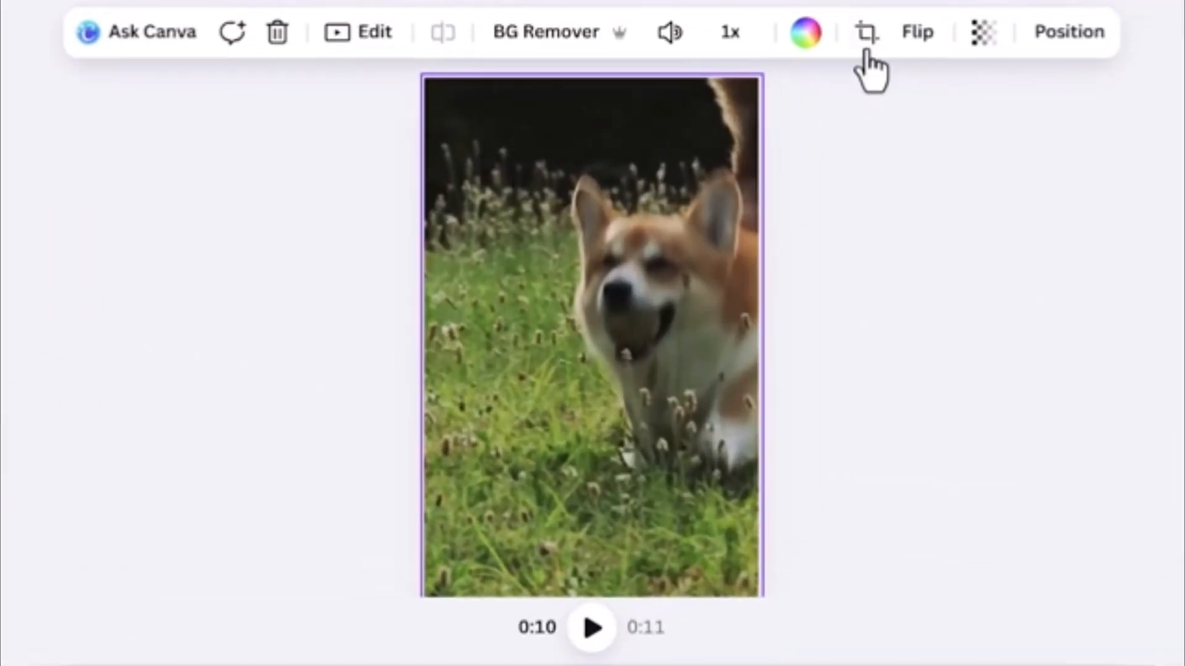
left_click(958, 88)
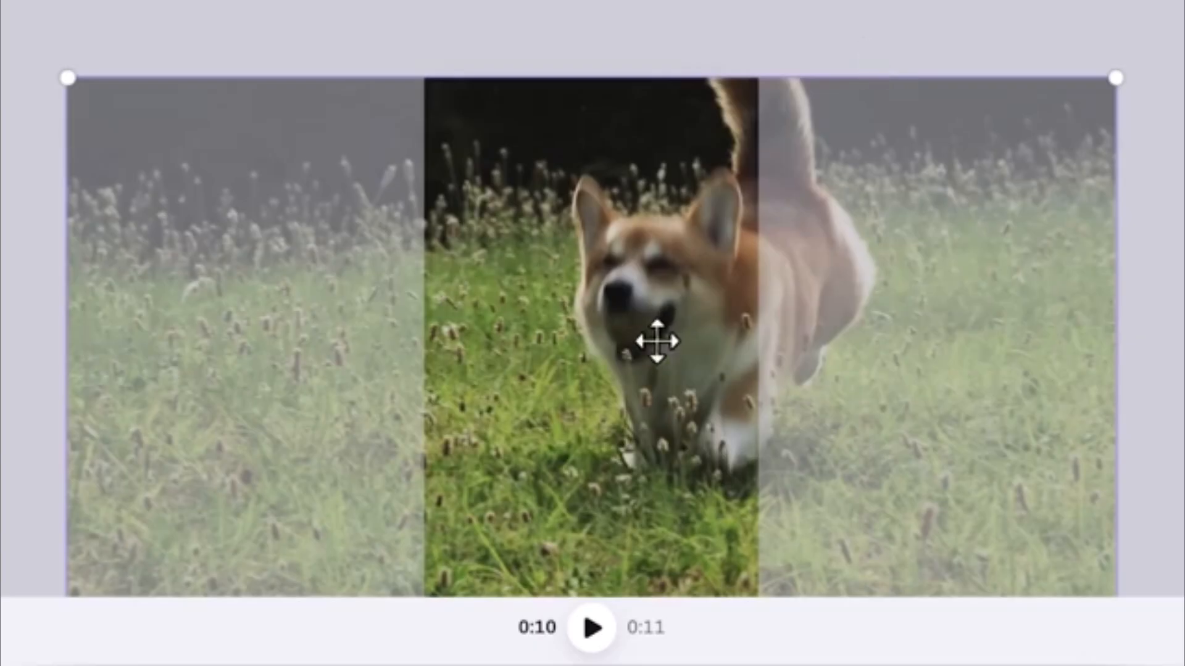
left_click_drag(656, 338, 518, 352)
left_click(1075, 277)
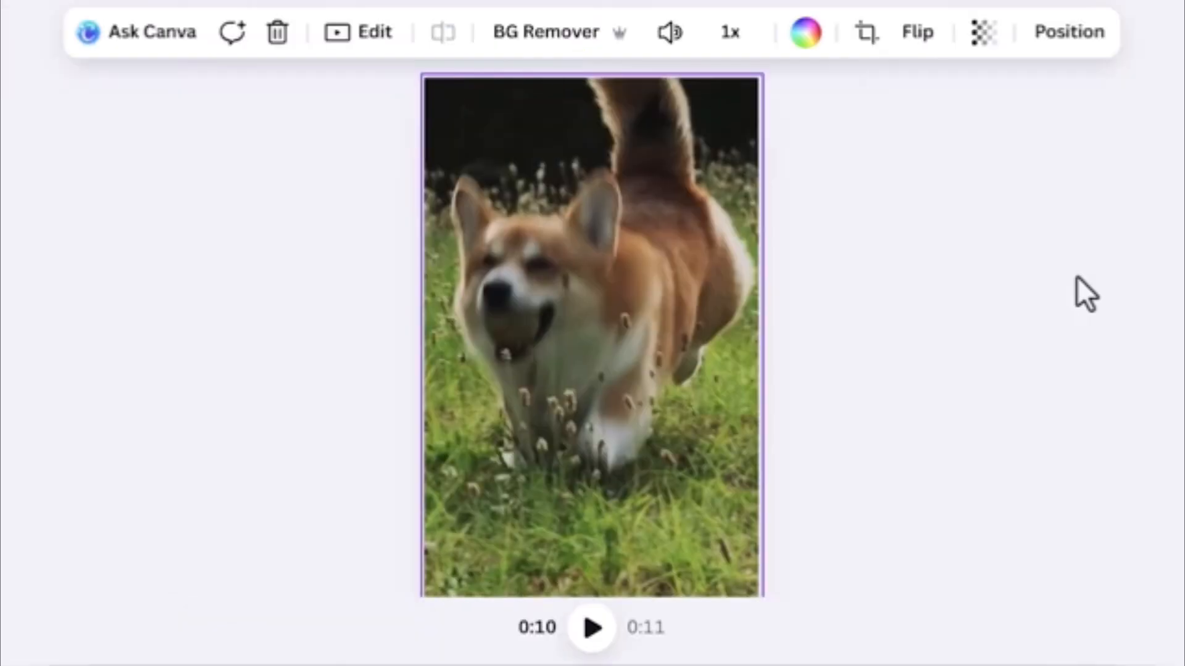
left_click(1058, 292)
- Filter the dog videos to vertical orientation, place the 18-second clip of the white dog on the grass and play it
left_click(408, 212)
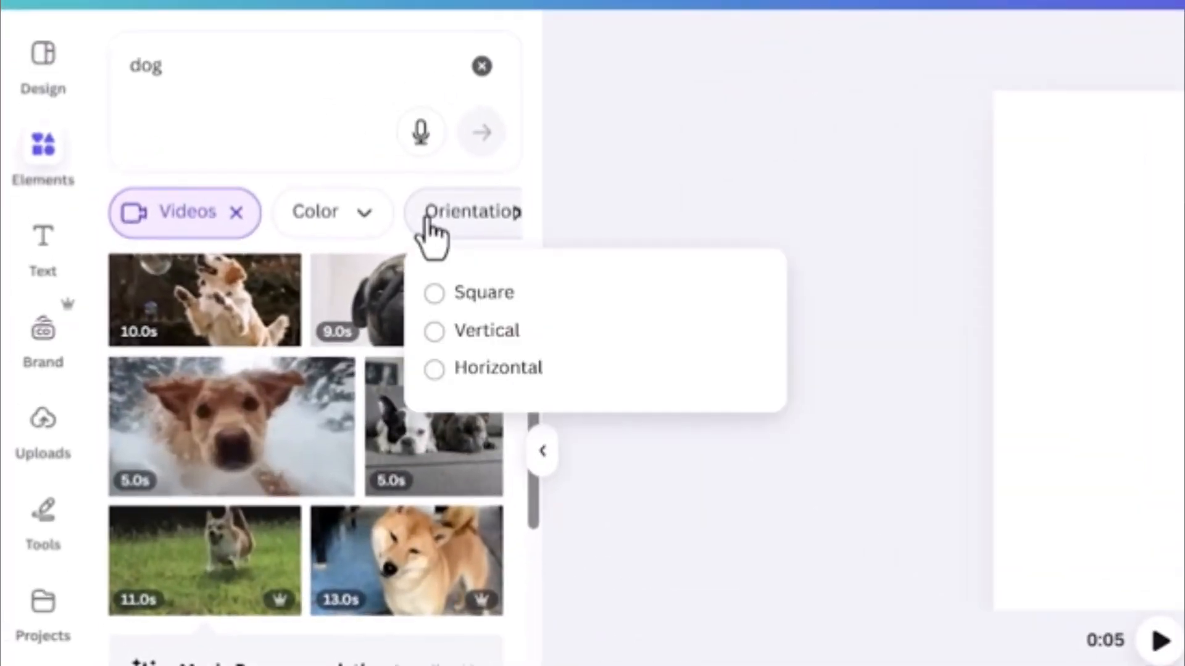
left_click(449, 330)
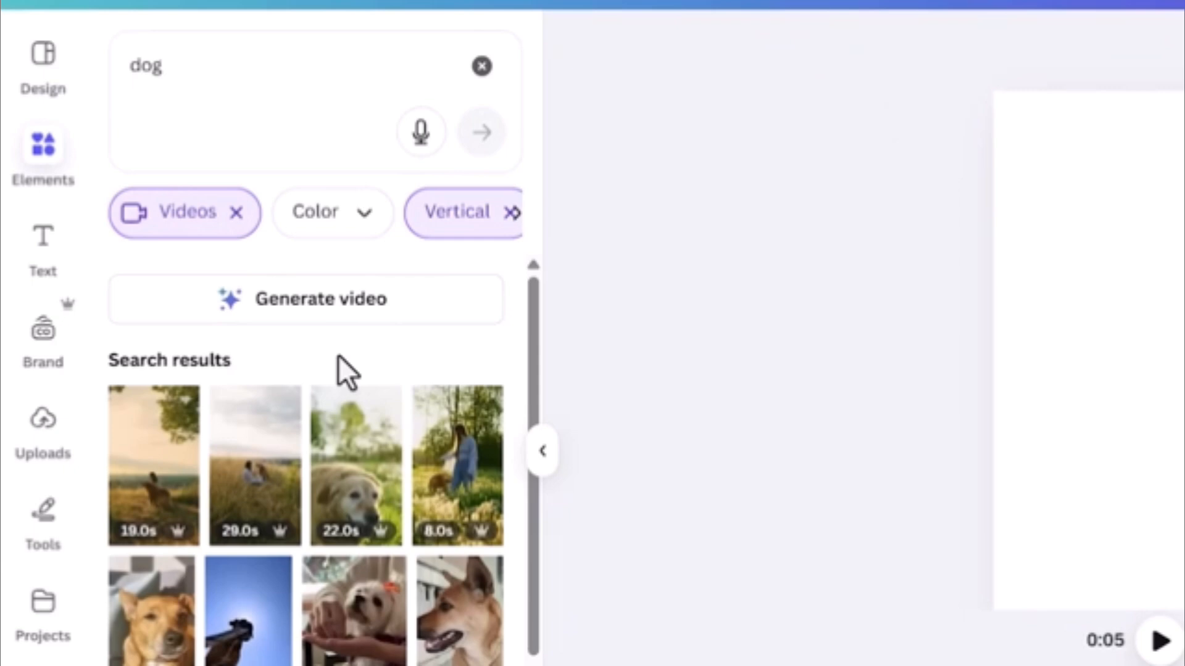
scroll(338, 357, "down", 6)
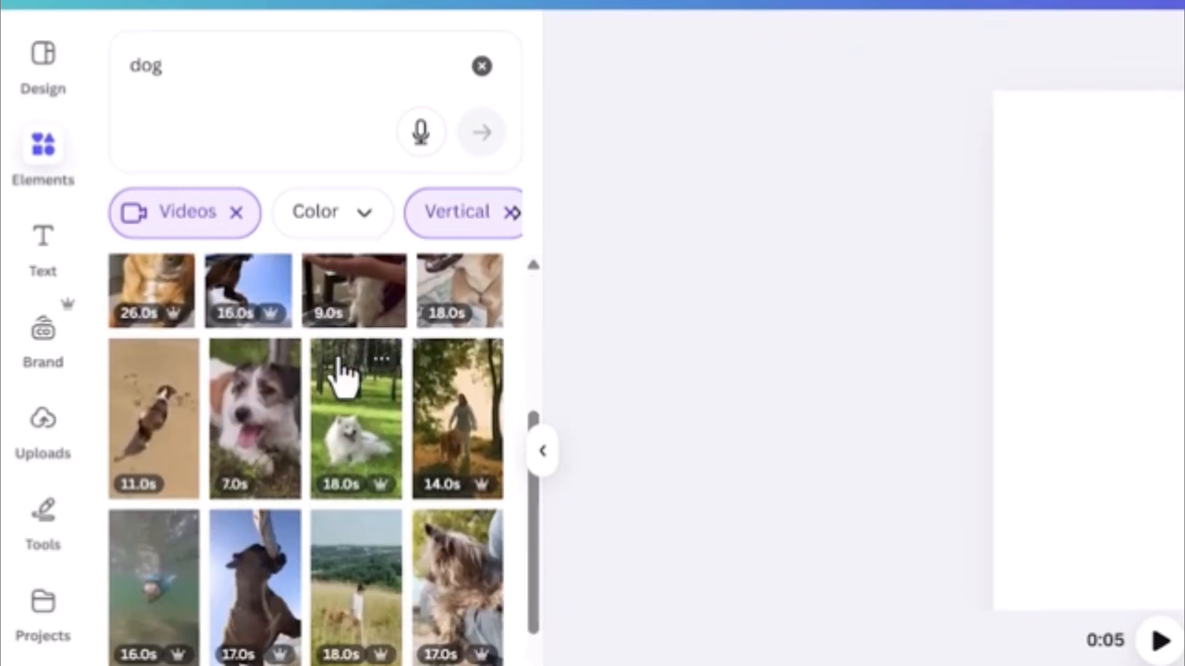
scroll(343, 370, "down", 8)
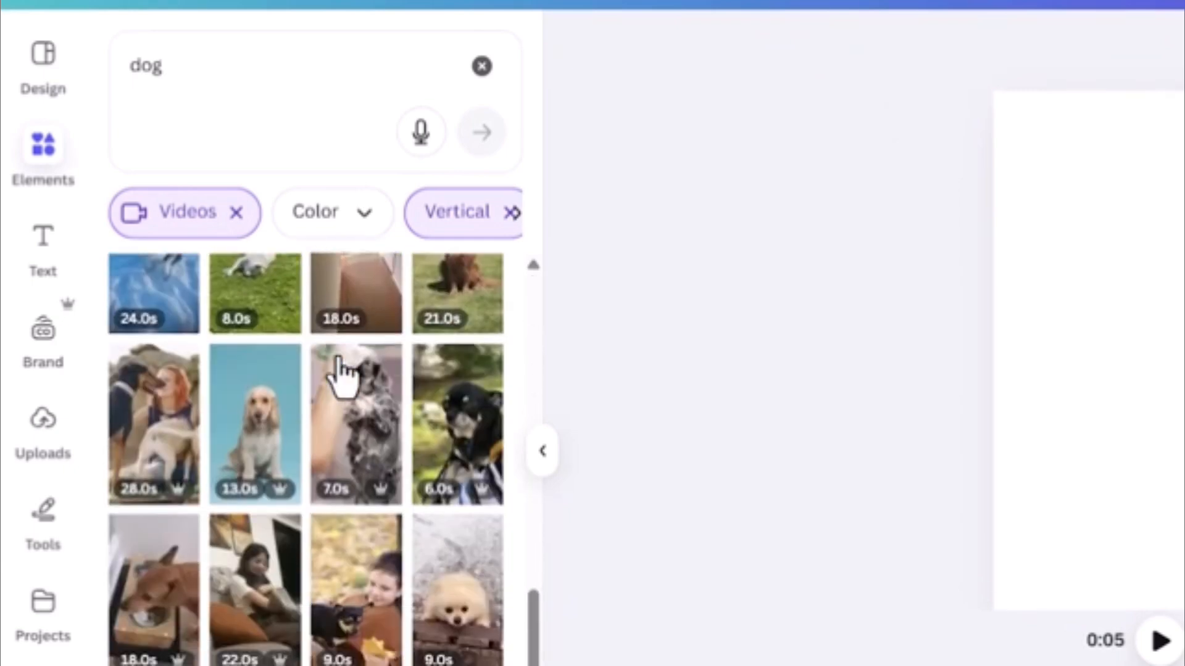
scroll(343, 370, "down", 2)
scroll(343, 370, "down", 4)
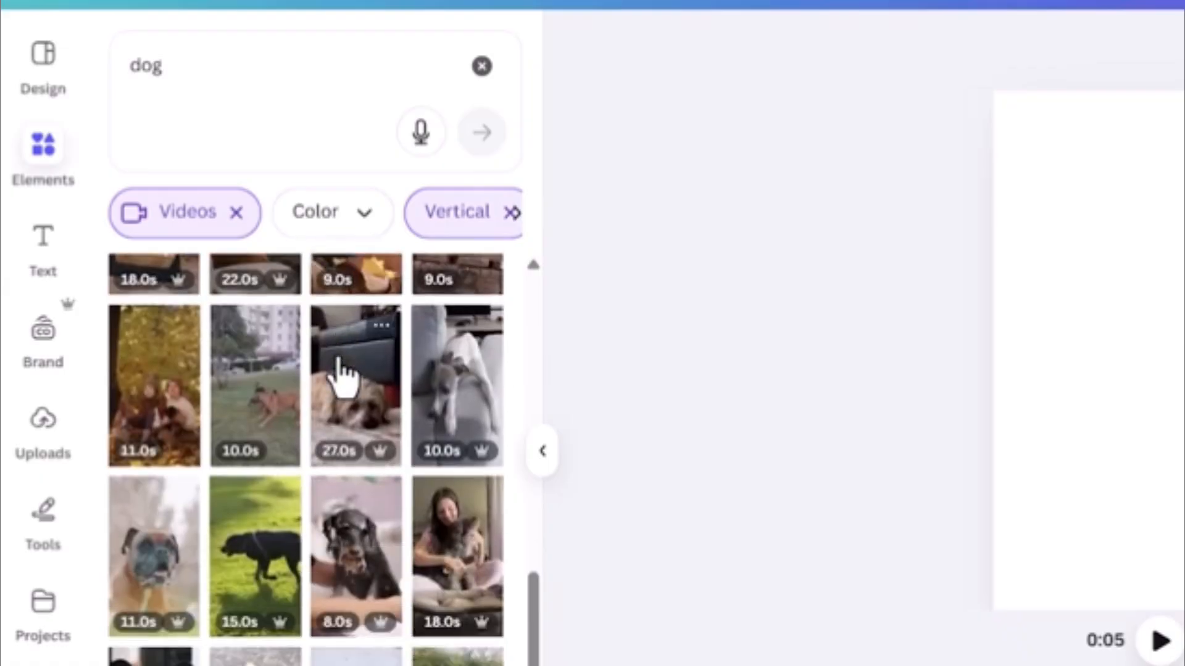
scroll(343, 373, "down", 6)
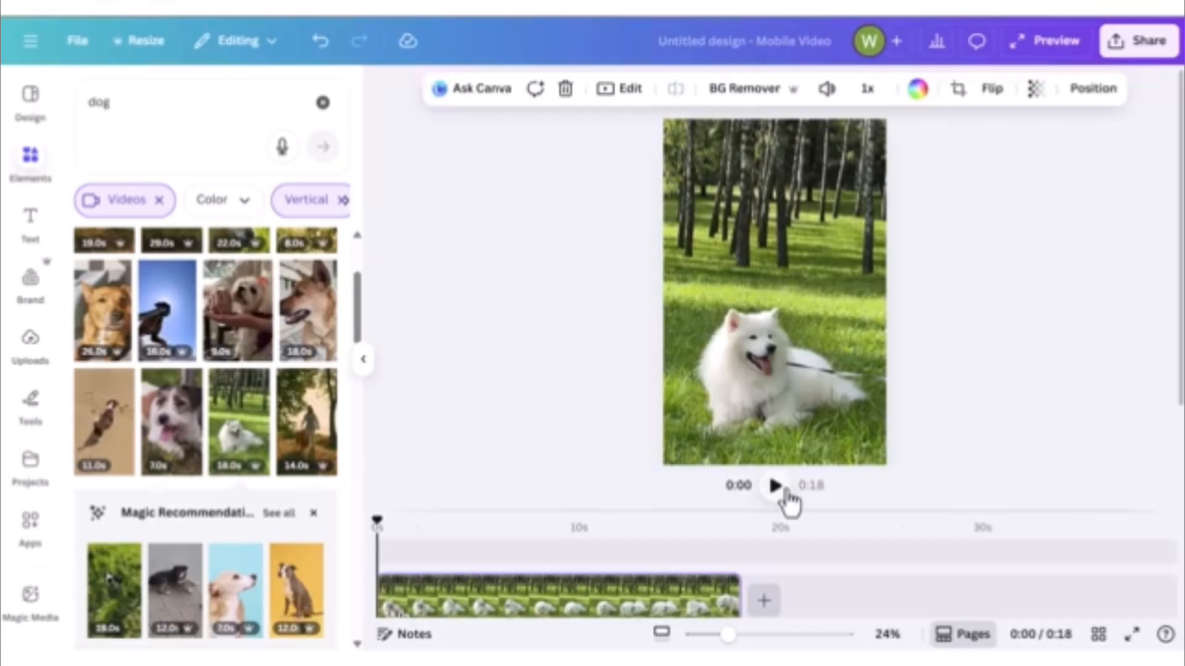
left_click(779, 488)
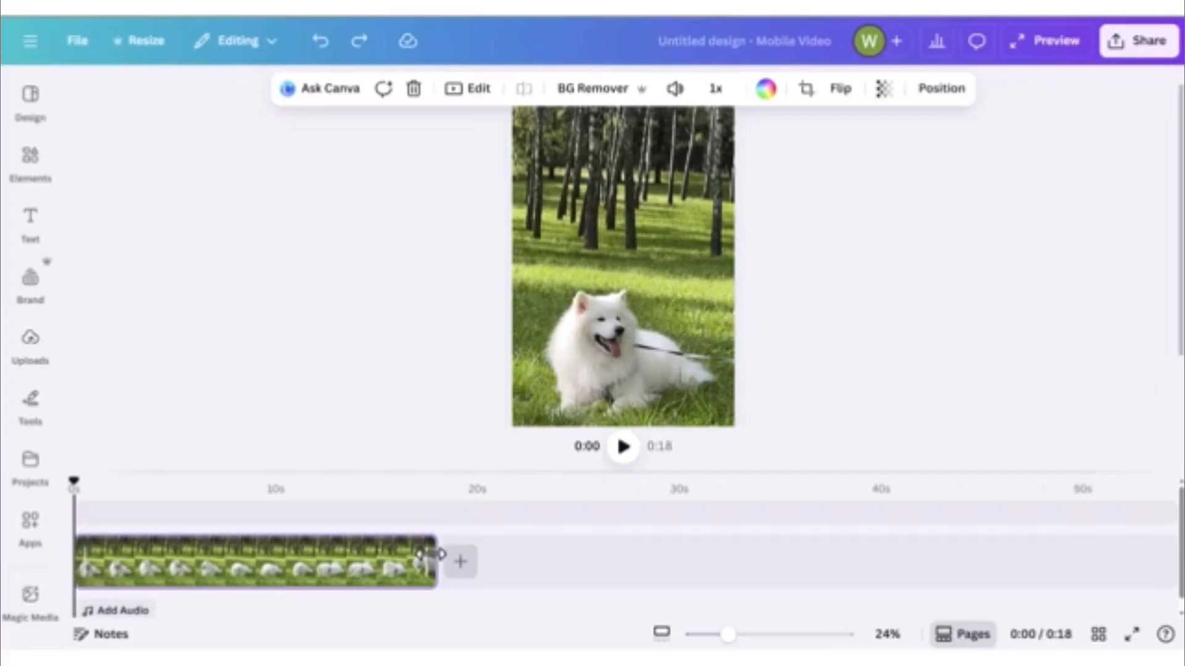
- Trim the white dog clip in the timeline to about 3 seconds
left_click_drag(440, 554, 174, 549)
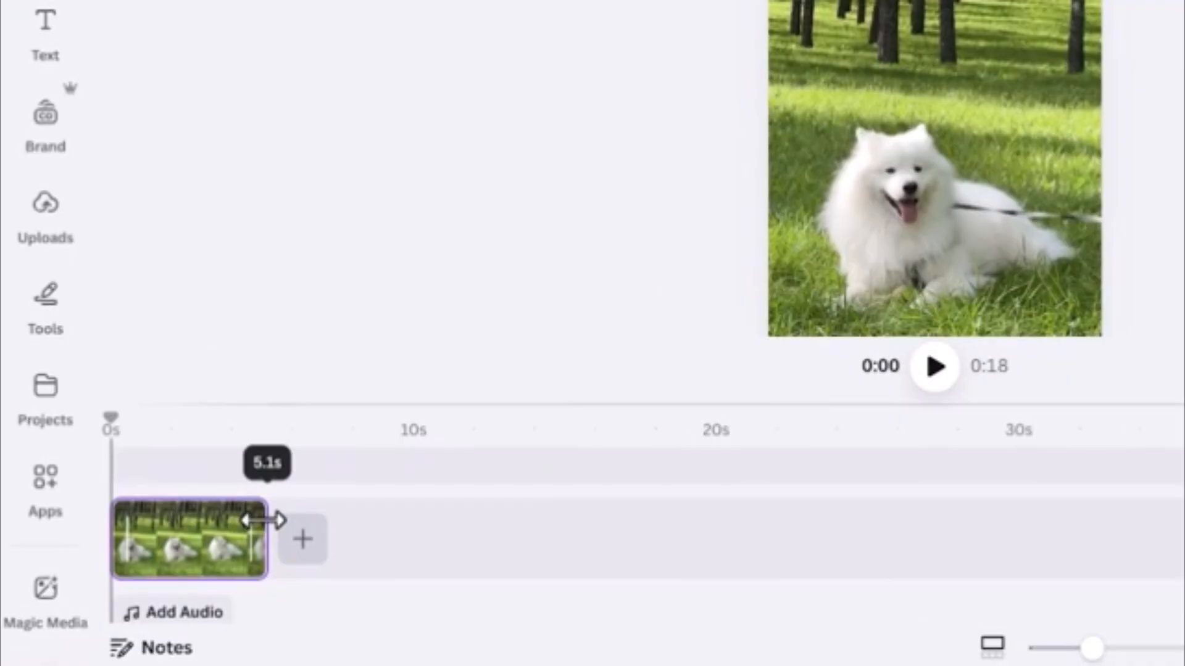
left_click_drag(263, 520, 264, 520)
left_click_drag(113, 538, 176, 539)
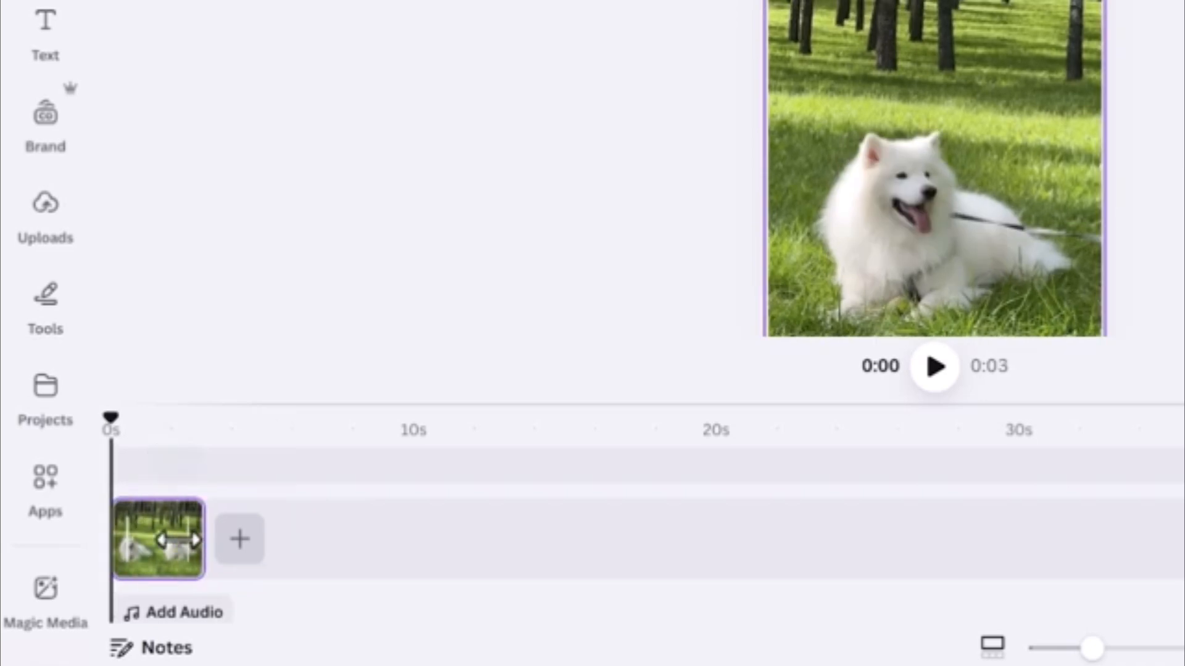
mouse_move(113, 421)
left_mouse_down()
mouse_move(204, 431)
mouse_move(98, 428)
left_mouse_up()
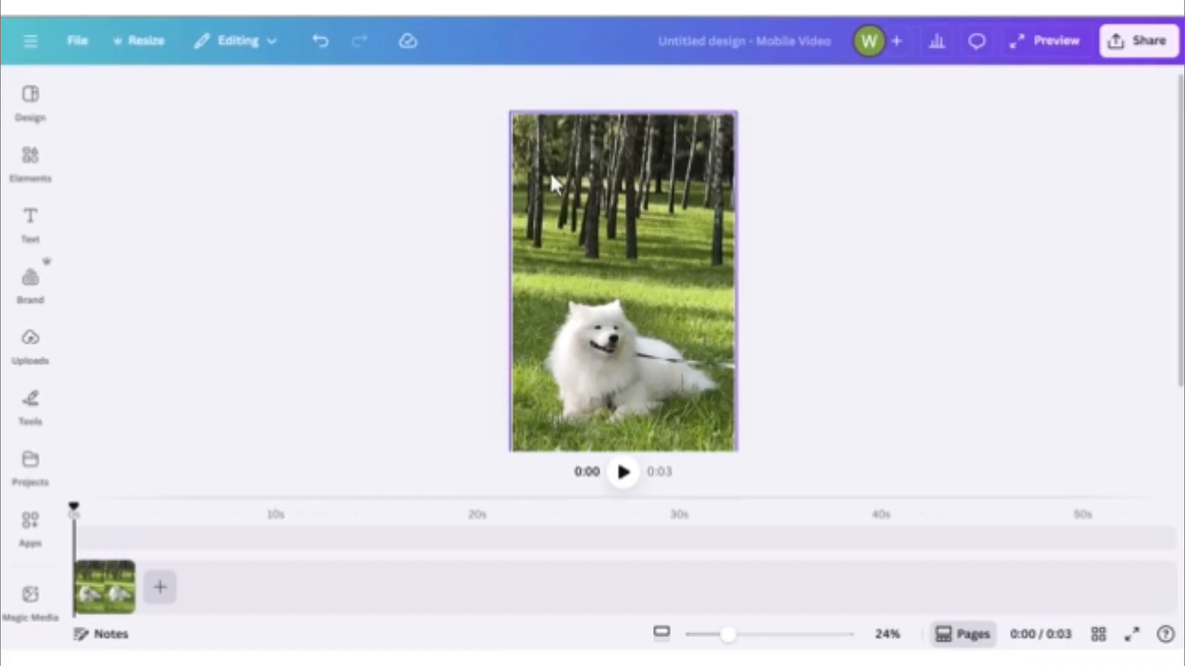
- Try natural filters such as Fresco, Belvedere, Flint and Luna on the white dog clip and reset the filter to None
left_click(551, 173)
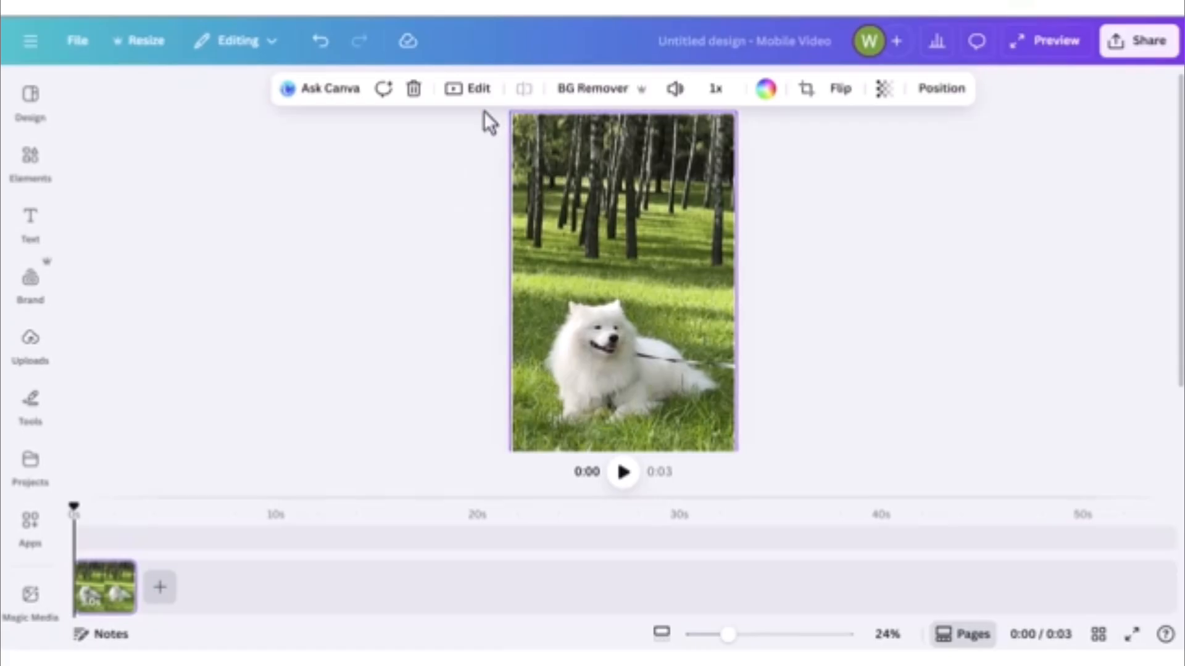
left_click(478, 93)
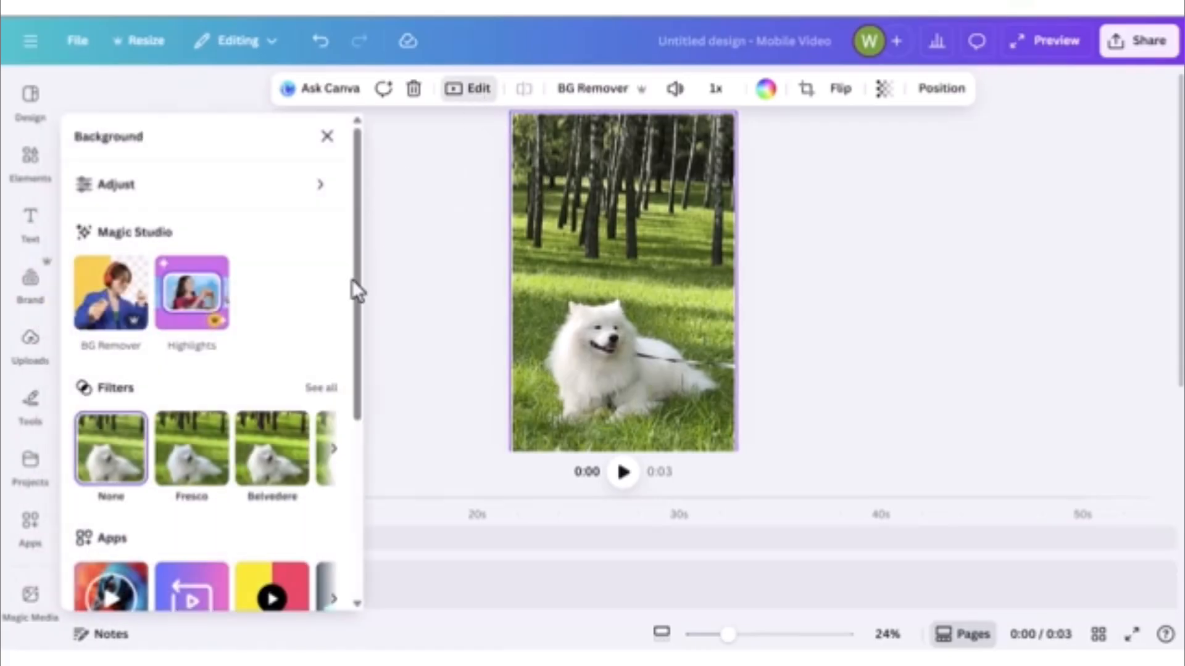
left_click(322, 390)
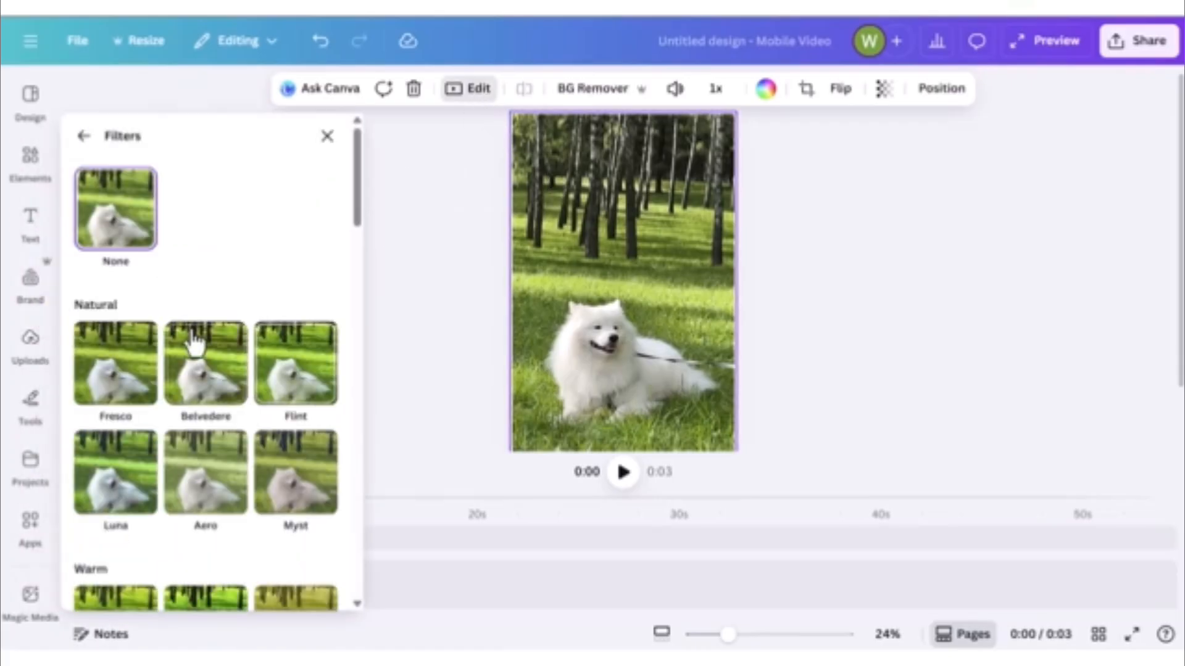
left_click(135, 349)
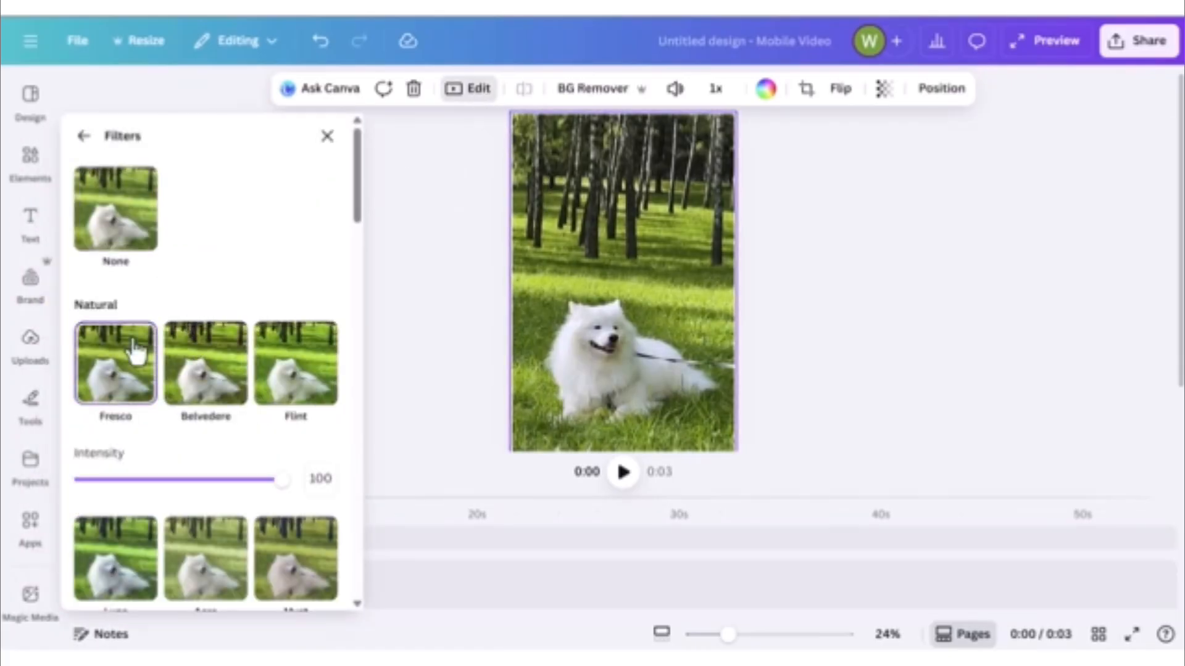
left_click(210, 361)
left_click(302, 369)
scroll(303, 395, "down", 1)
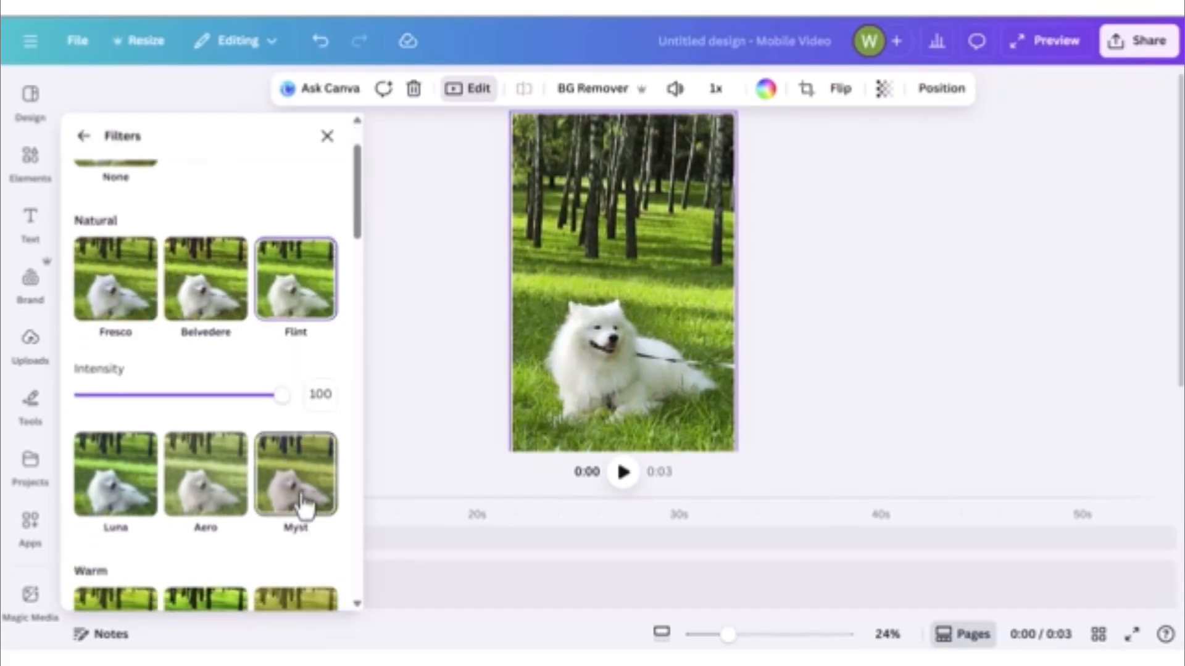
left_click(304, 502)
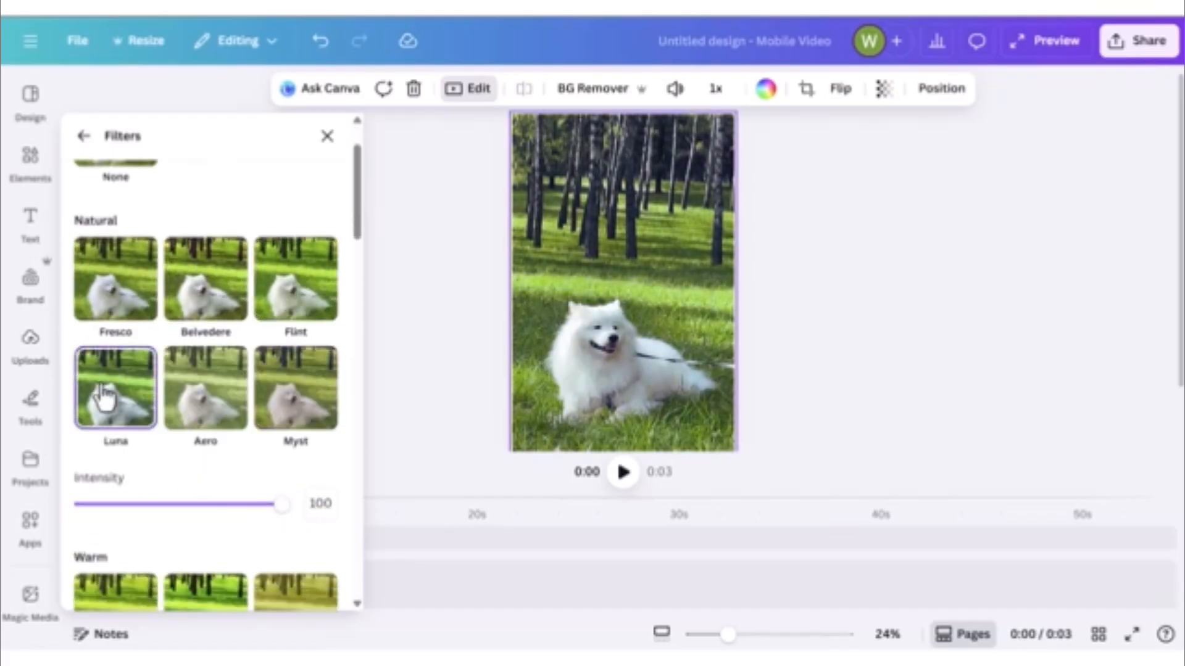
scroll(104, 398, "up", 2)
left_click(117, 223)
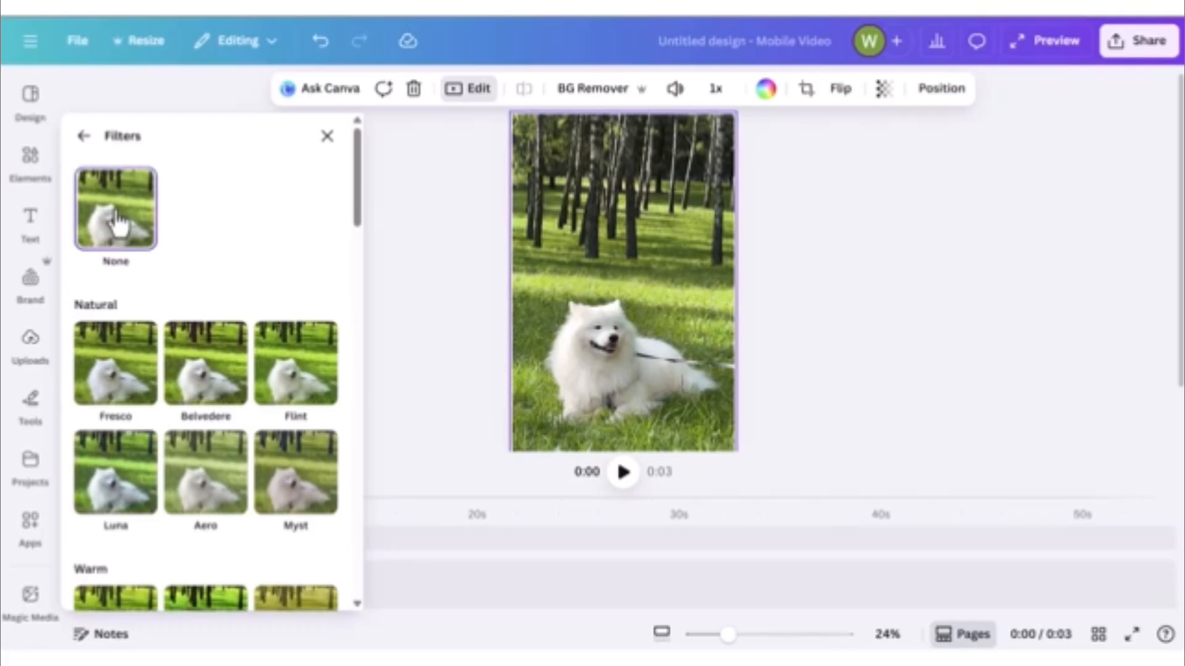
- Auto-adjust the white dog clip's colours, set its temperature to +8 and try a different brightness
left_click(84, 137)
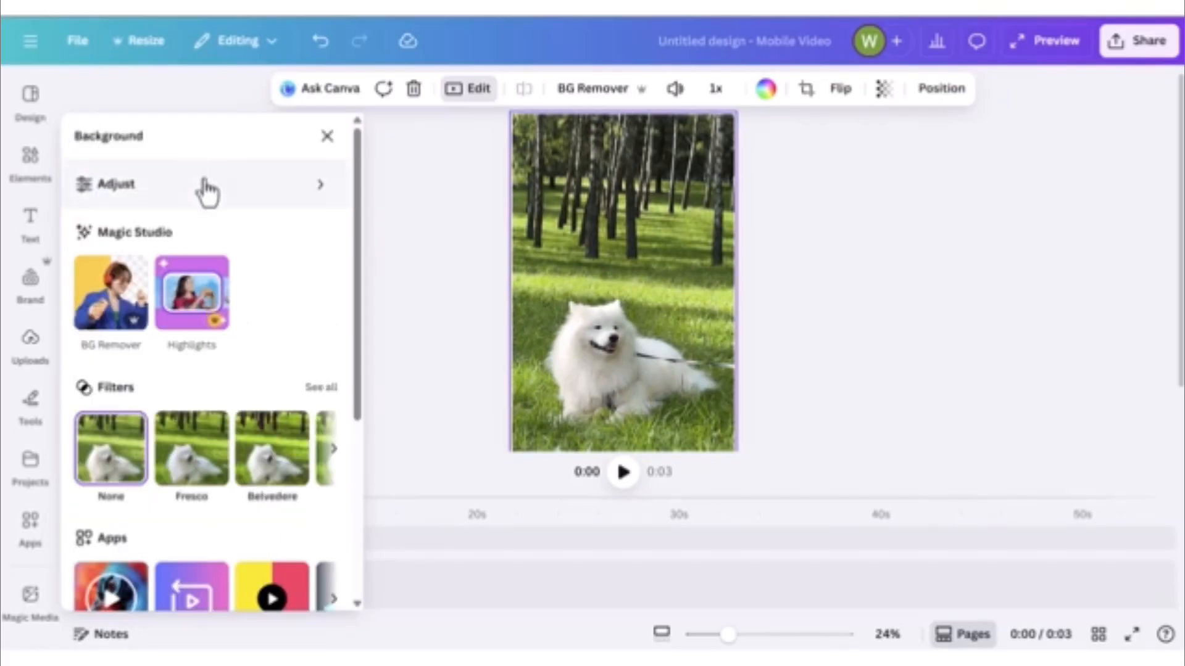
left_click(248, 203)
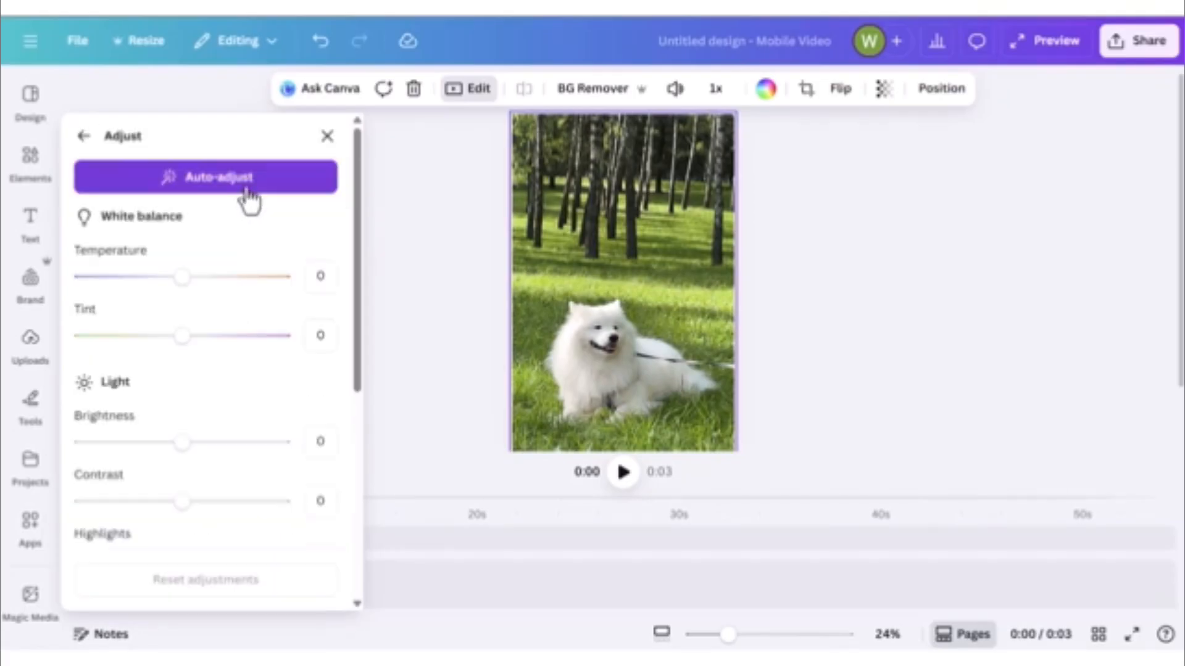
left_click(267, 184)
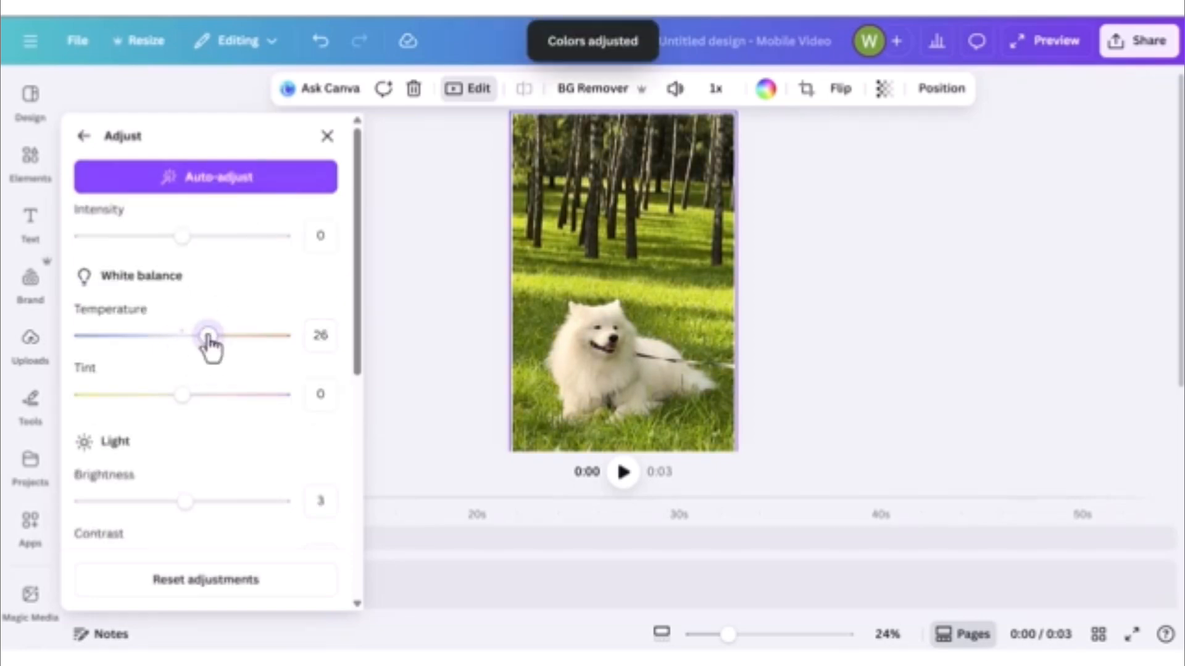
left_click_drag(140, 340, 165, 349)
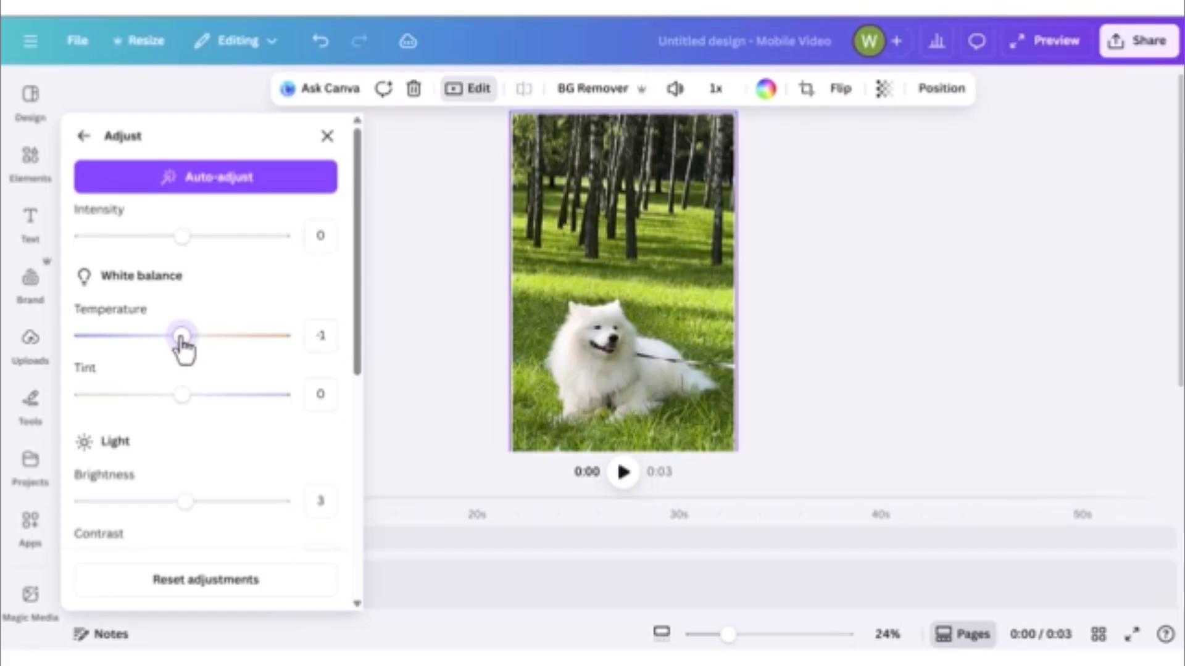
scroll(206, 377, "down", 1)
left_click_drag(188, 417, 131, 393)
scroll(175, 425, "down", 1)
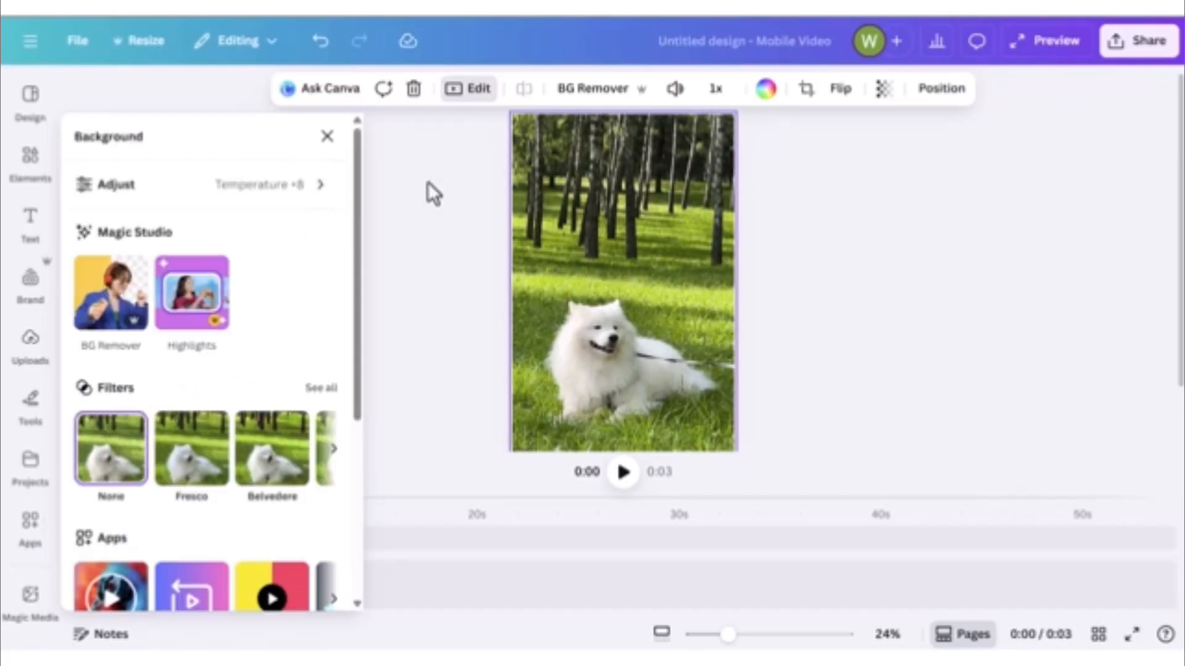
- Try to remove the background of the white dog clip
left_click(104, 293)
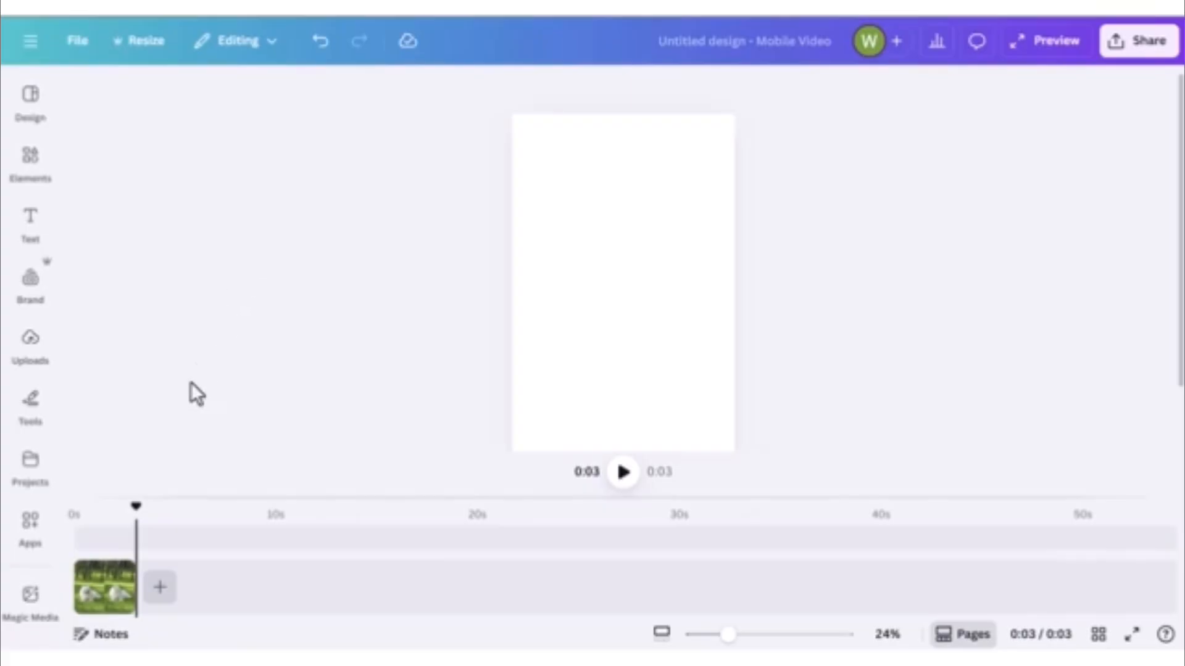
- Add the 20251011_084934 video from the Canva Experiments folder to the timeline after the white dog clip and play it
left_click(165, 586)
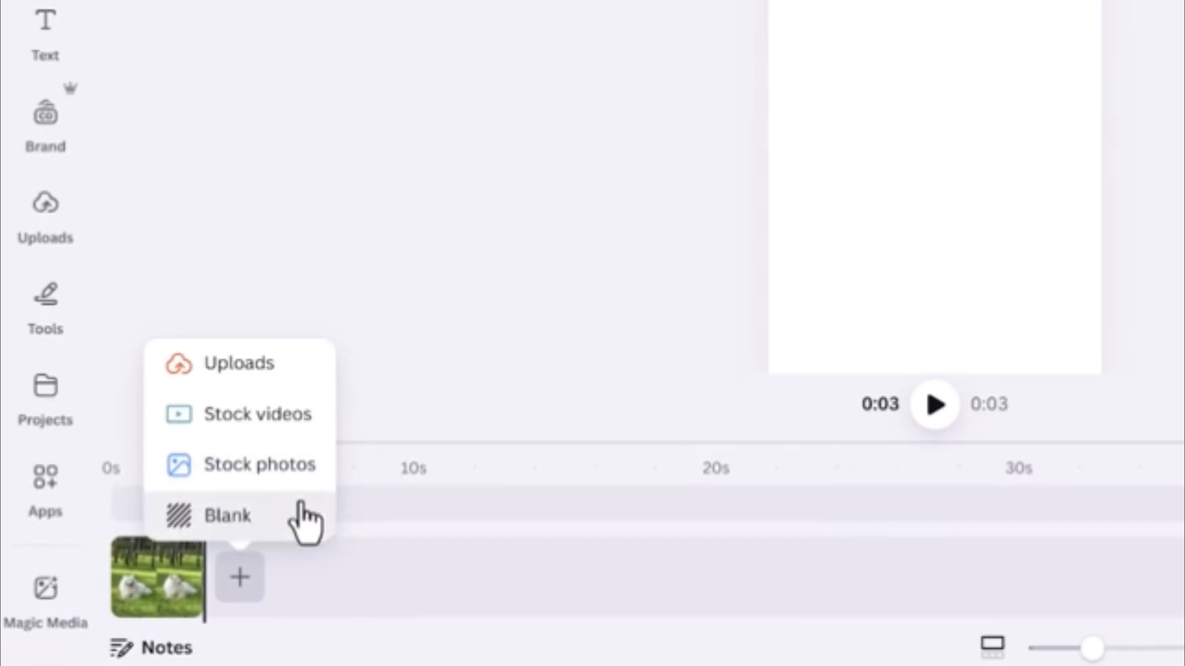
left_click(228, 515)
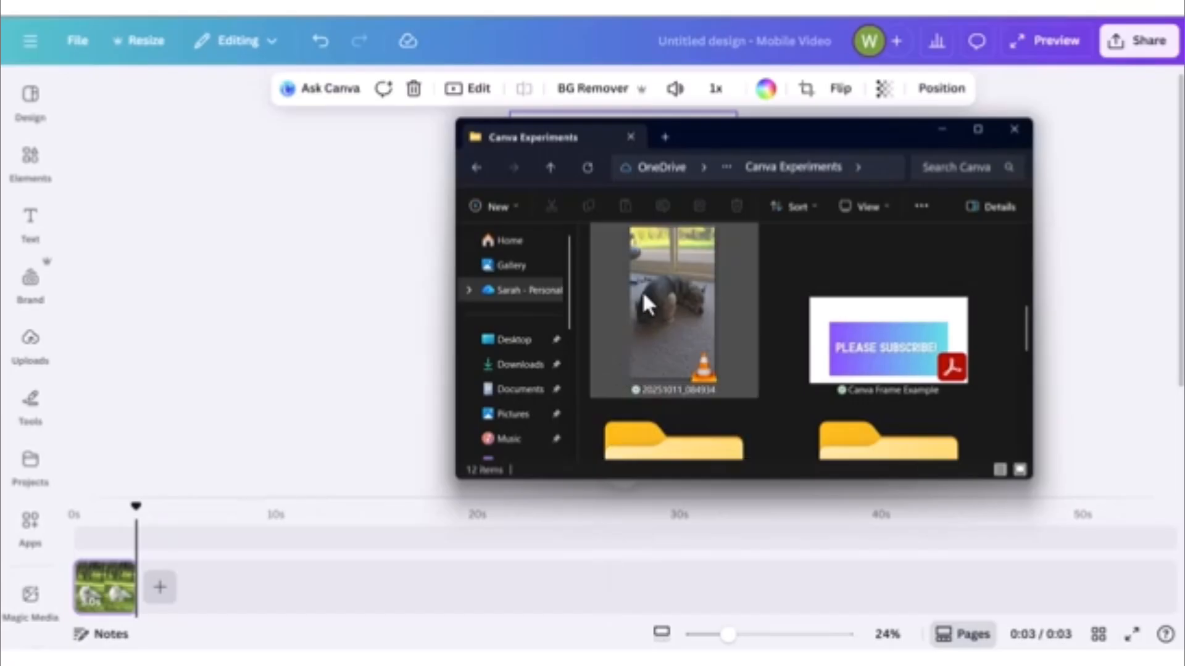
left_click_drag(648, 298, 172, 589)
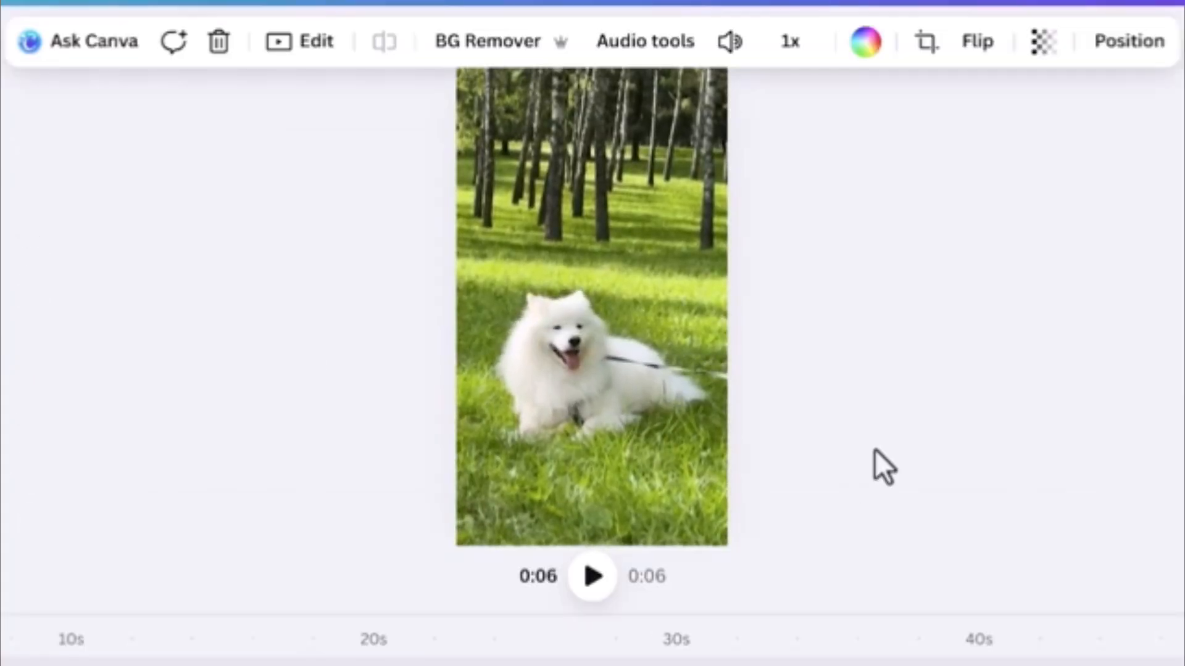
left_click(586, 583)
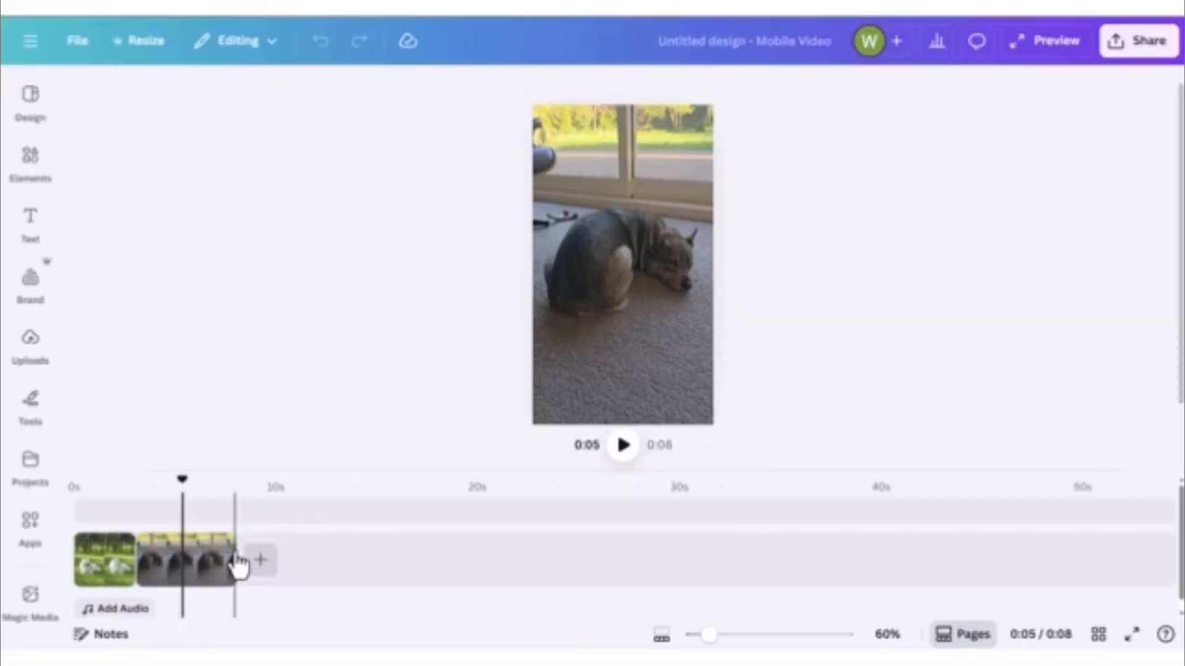
- Trim both ends of the sleeping dog clip to about 3 seconds and move it in front of the white dog clip
left_click_drag(229, 557, 213, 557)
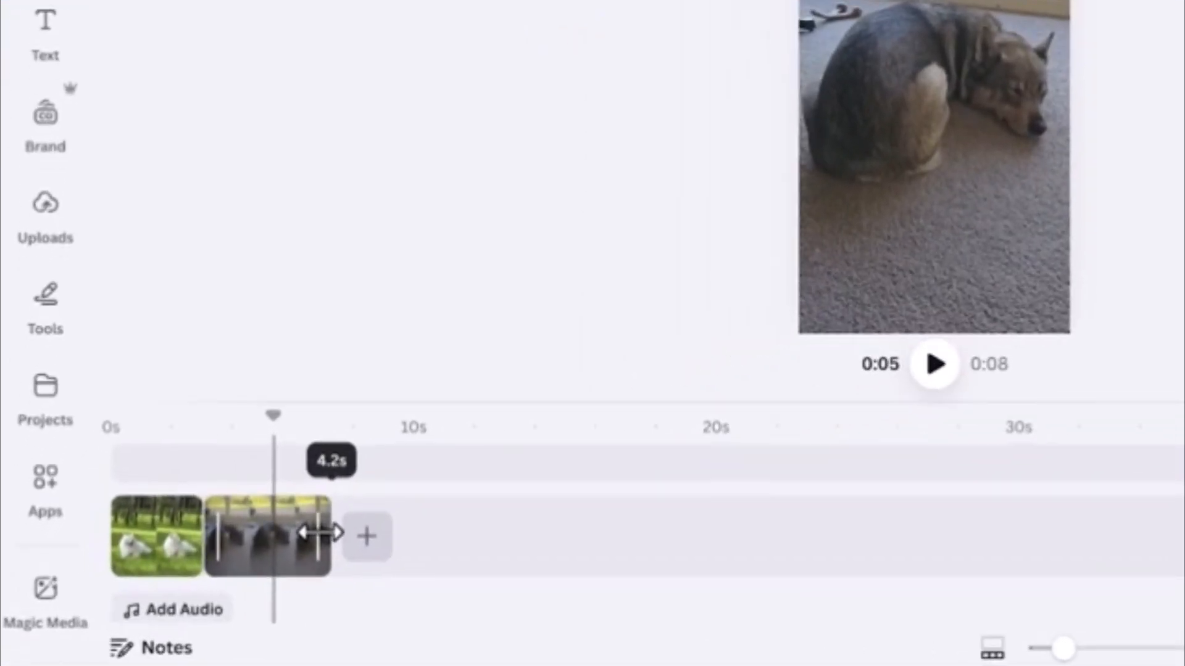
left_click_drag(317, 533, 317, 534)
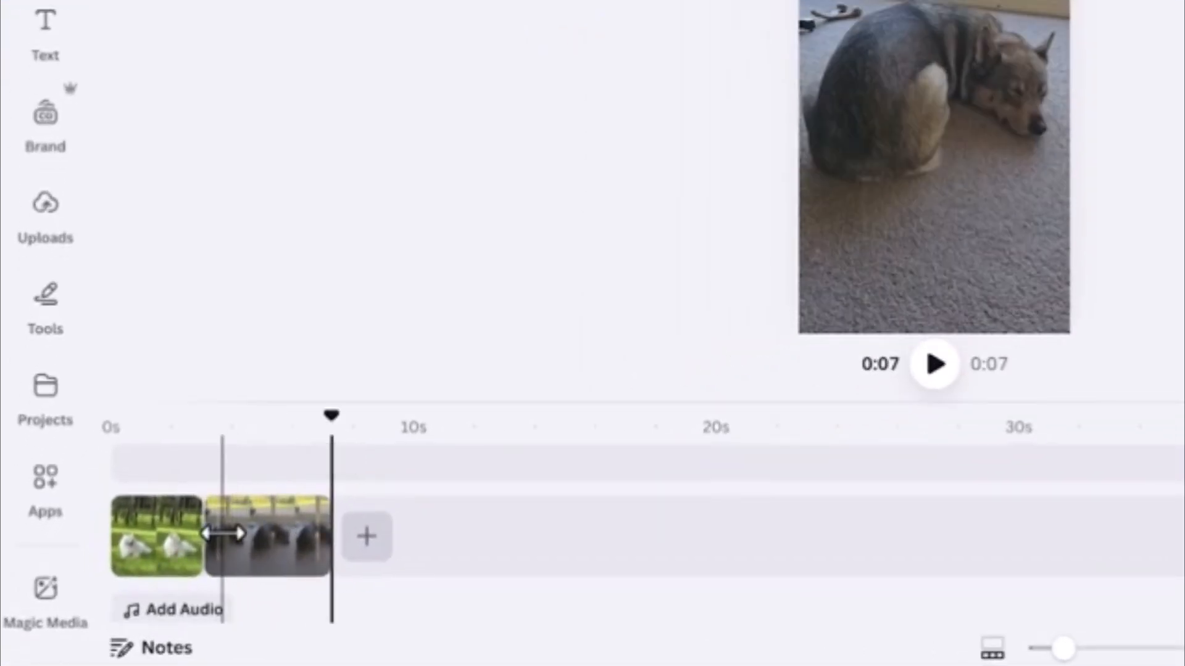
left_click_drag(219, 534, 254, 537)
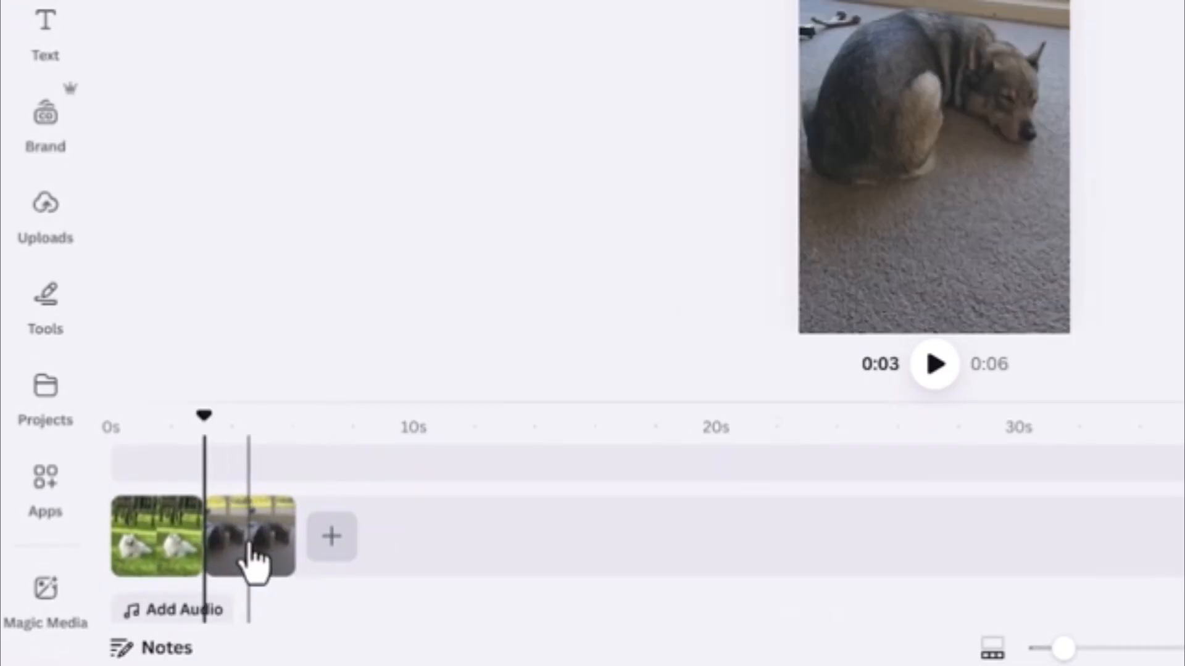
left_click_drag(249, 558, 111, 516)
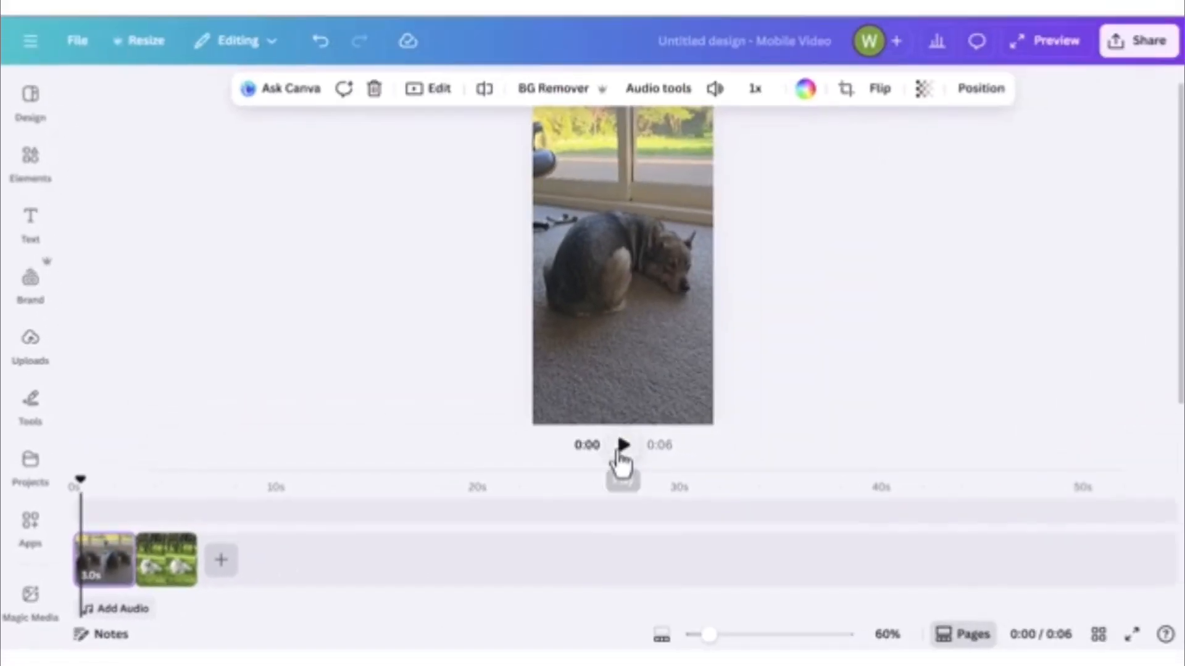
left_click(622, 447)
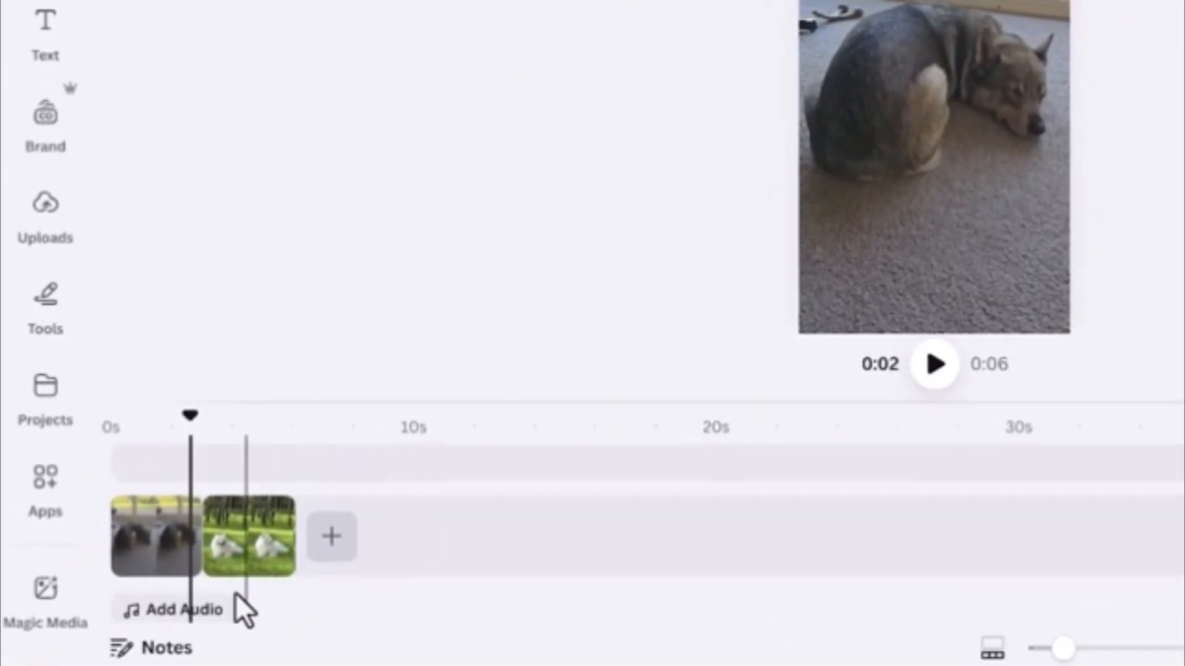
- Add a 0.3-second Dissolve transition between the two dog clips and preview it from just before the cut
mouse_move(198, 563)
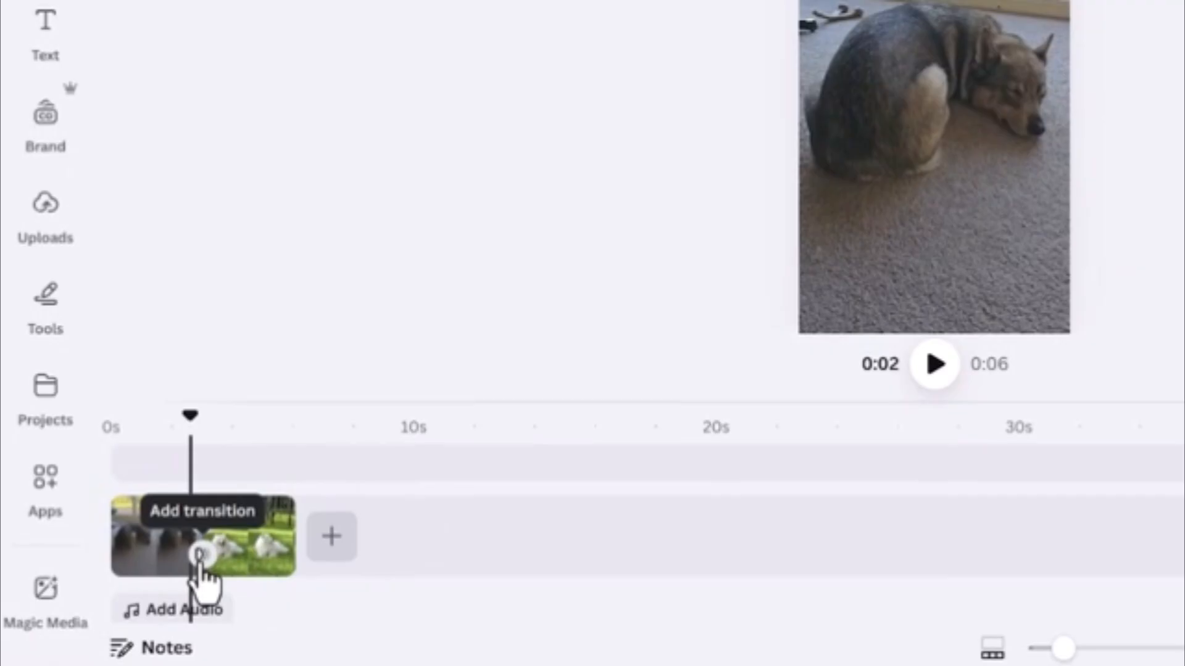
left_click(198, 557)
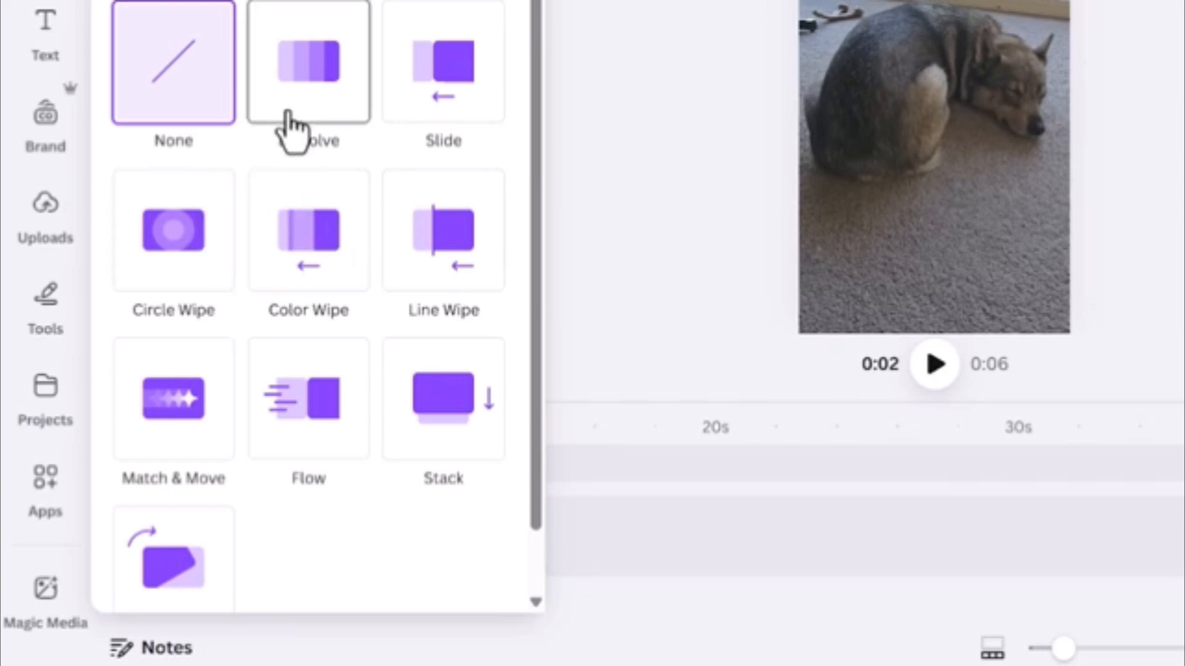
left_click(290, 129)
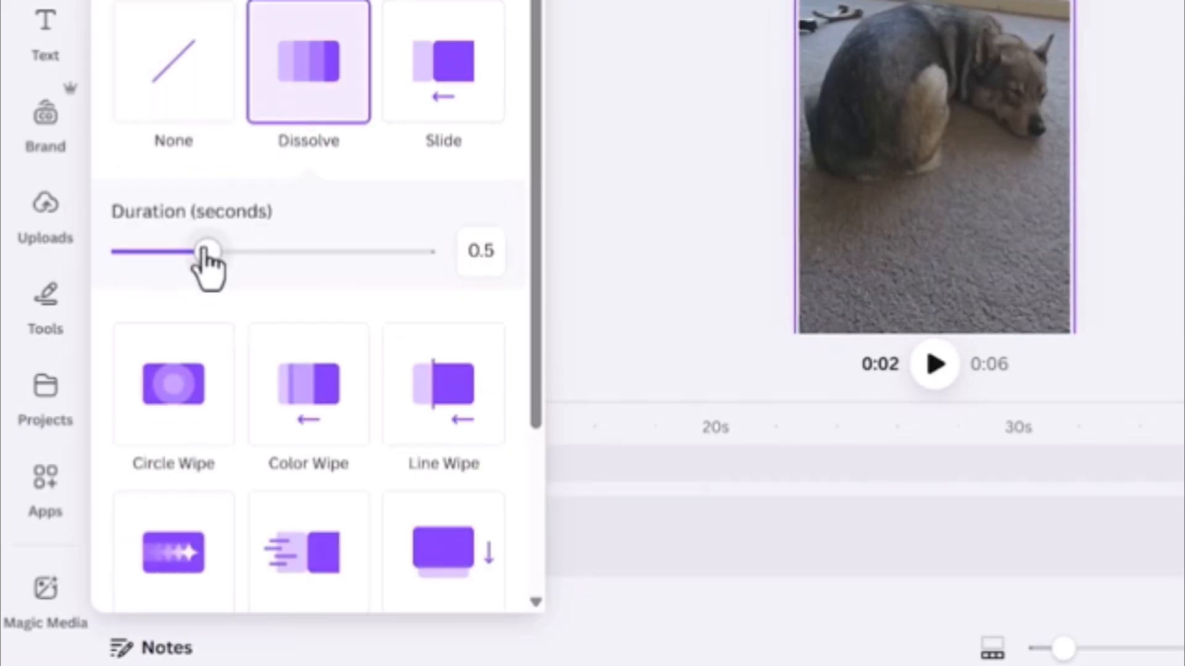
left_click_drag(205, 252, 166, 252)
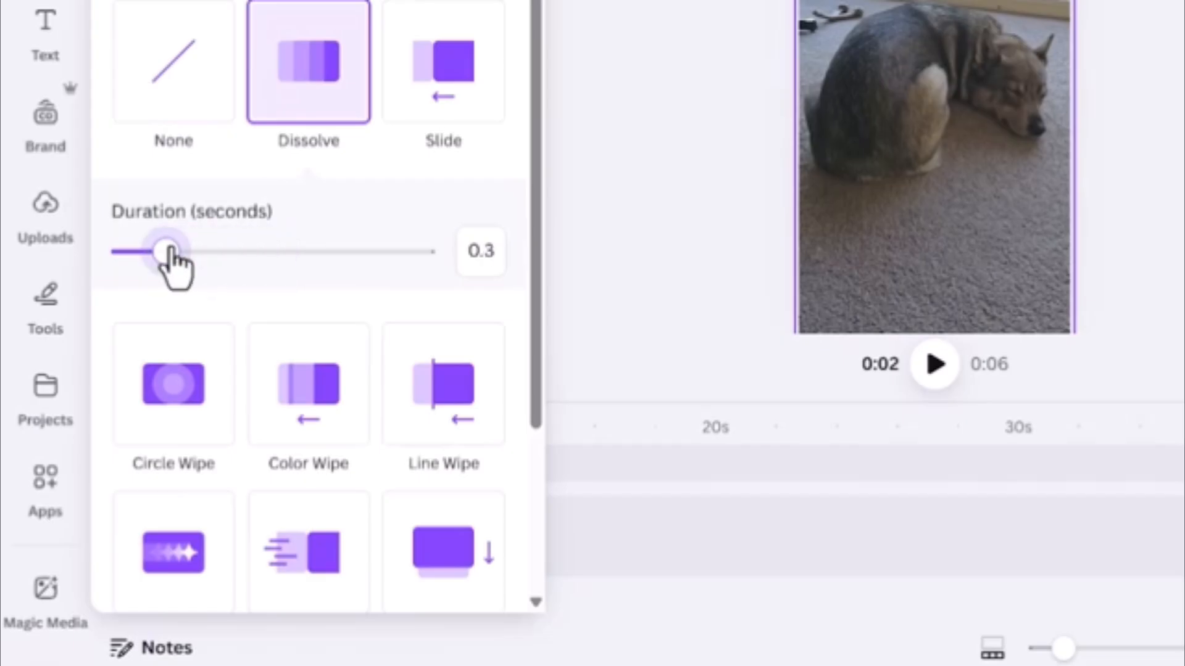
left_click(499, 1)
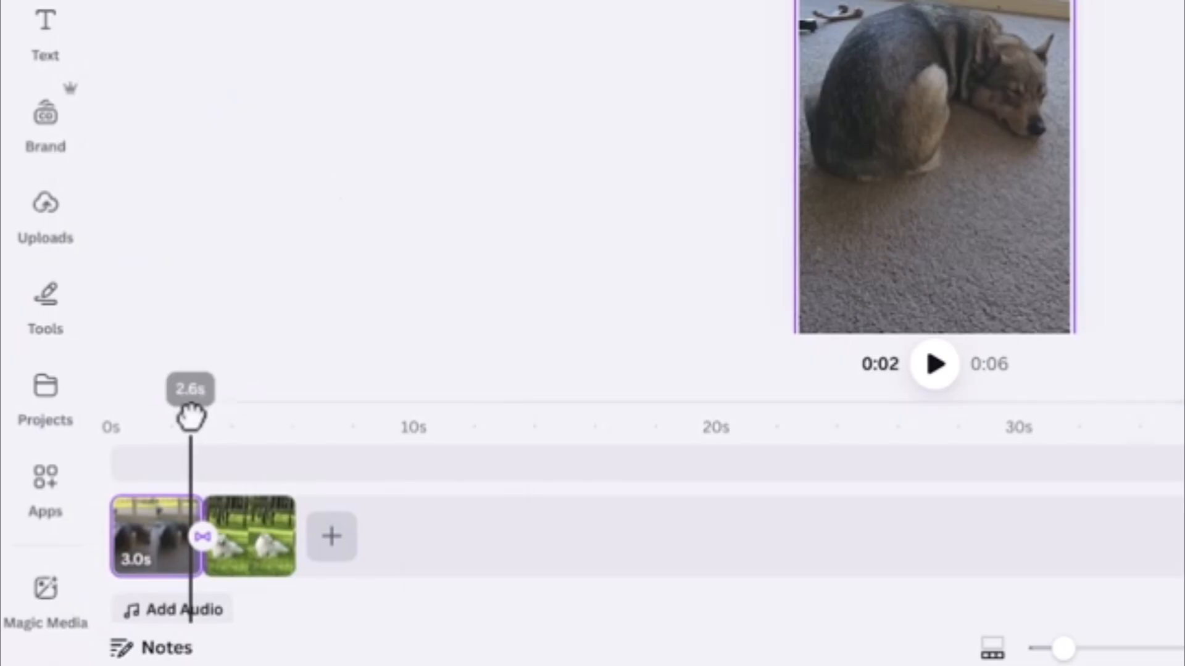
left_click_drag(190, 416, 182, 417)
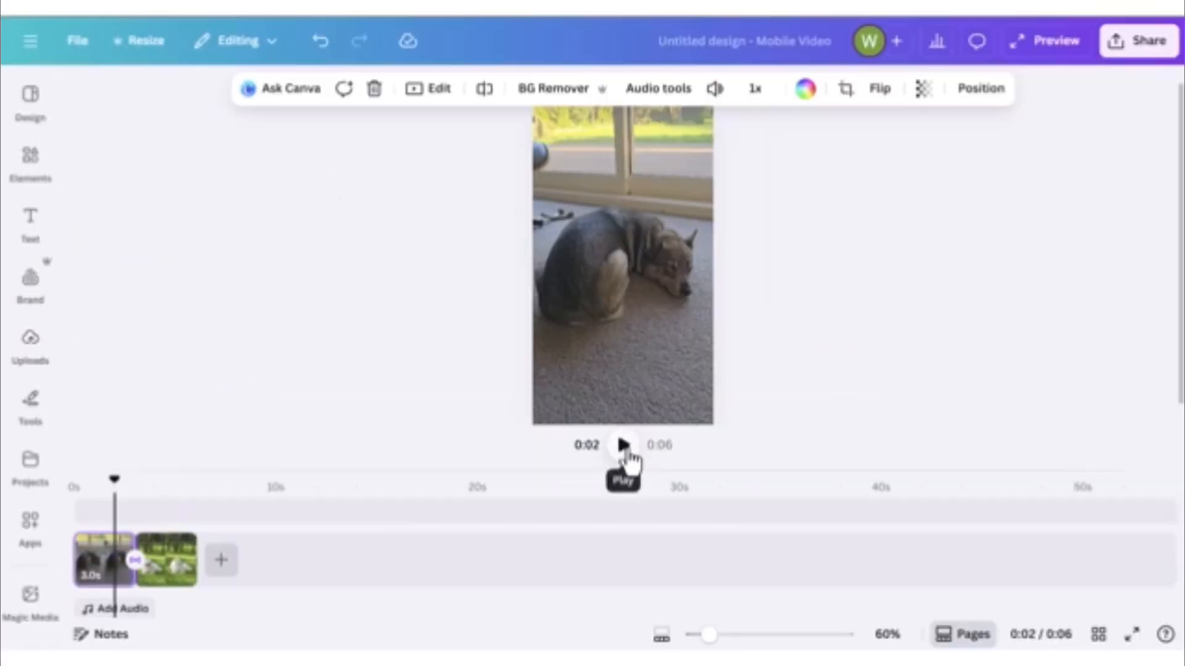
left_click(624, 446)
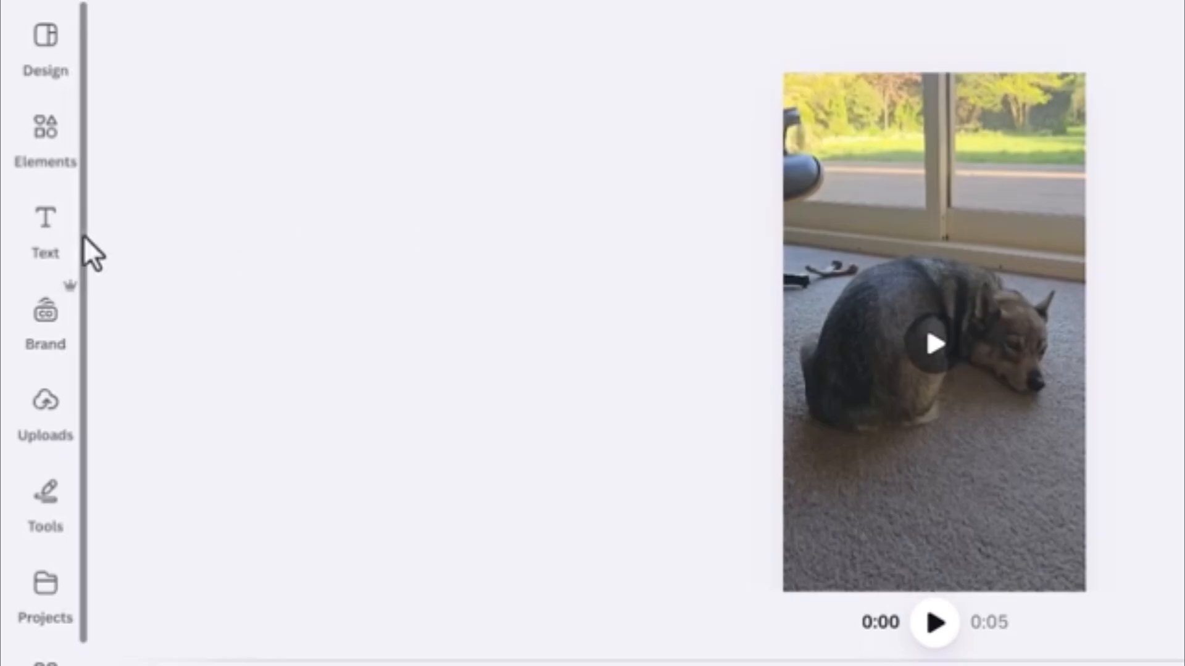
- Add a text box reading STARBUCK on the carpet below the sleeping dog
left_click(33, 225)
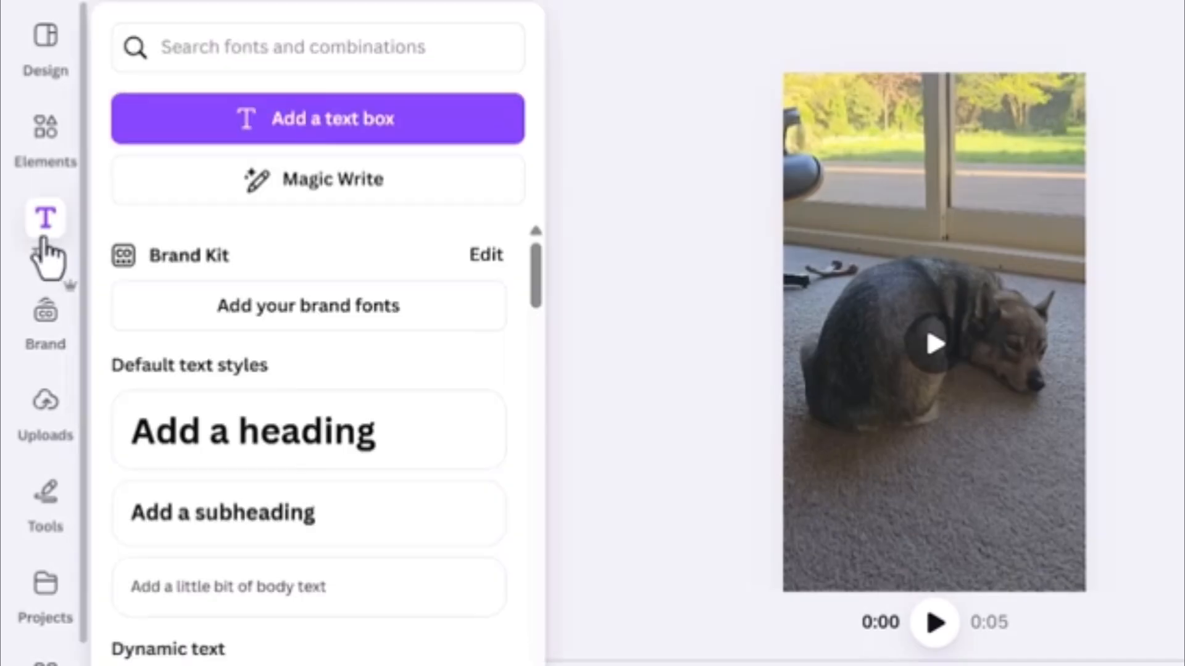
left_click(148, 136)
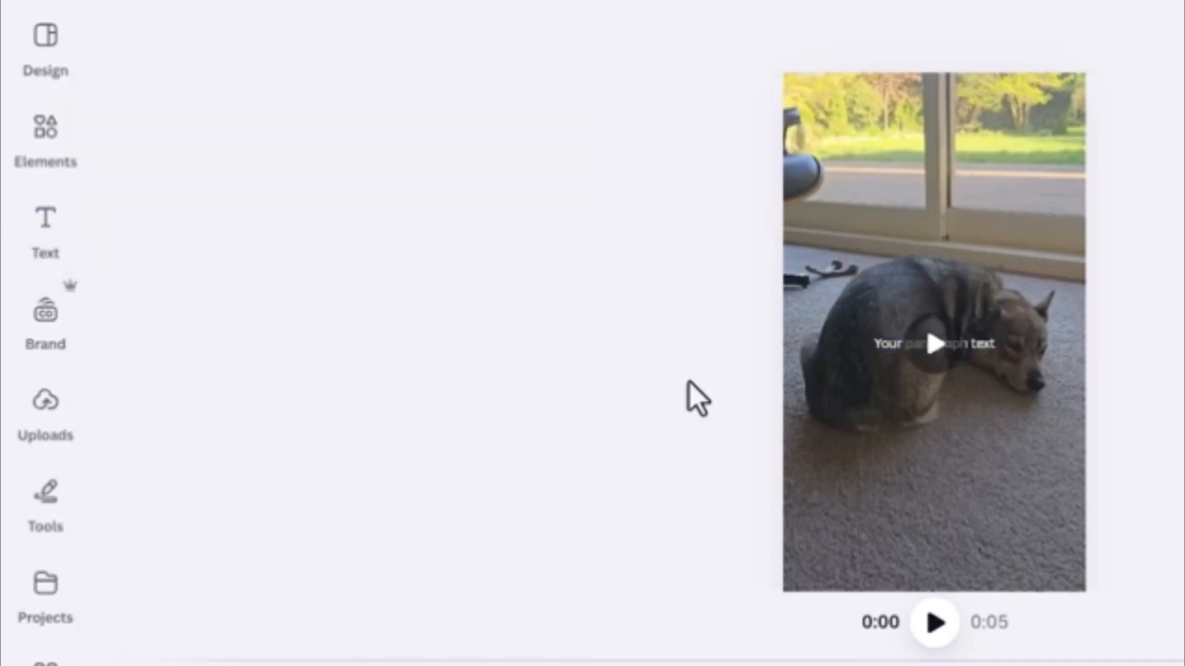
left_click_drag(888, 343, 801, 457)
double_click(889, 487)
type("STARBUCK")
- Enlarge the STARBUCK text to size 121 and centre it below the dog
key("ctrl+a")
left_click(634, 28)
left_click(634, 28)
left_click(634, 28)
left_click(1018, 549)
left_click(946, 489)
mouse_move(973, 499)
left_mouse_down()
mouse_move(1039, 513)
mouse_move(956, 490)
left_mouse_up()
- Apply the Shadow effect to the STARBUCK text with black as the shadow colour
left_click(1168, 28)
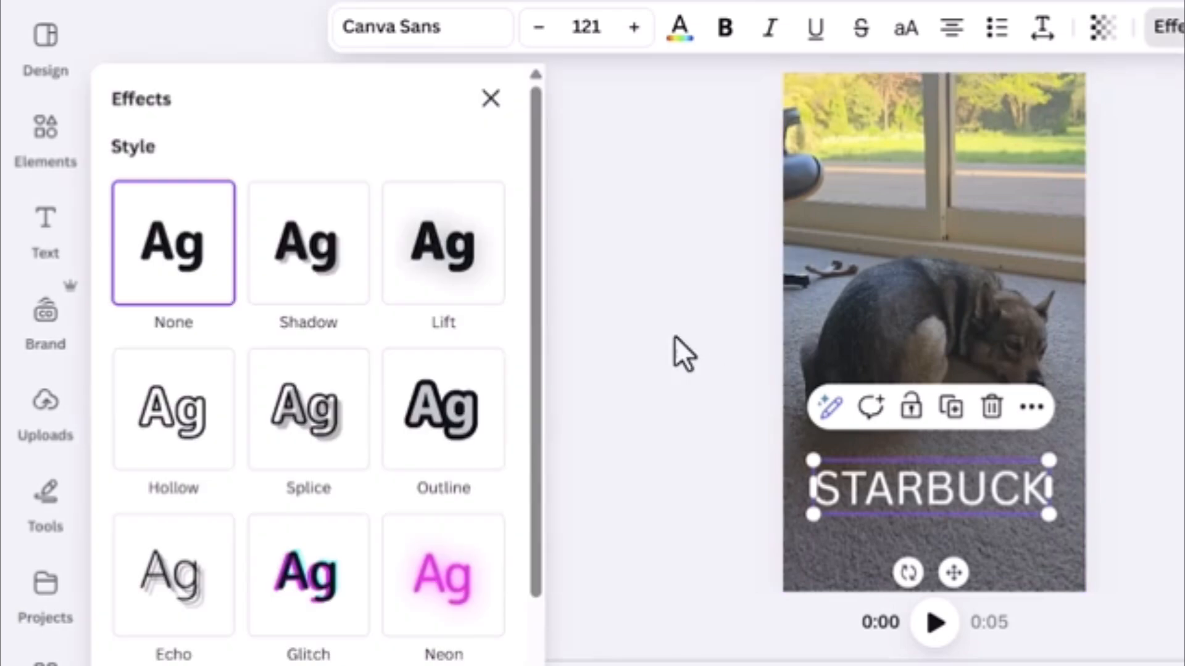
left_click(323, 263)
left_click(487, 665)
left_click(132, 596)
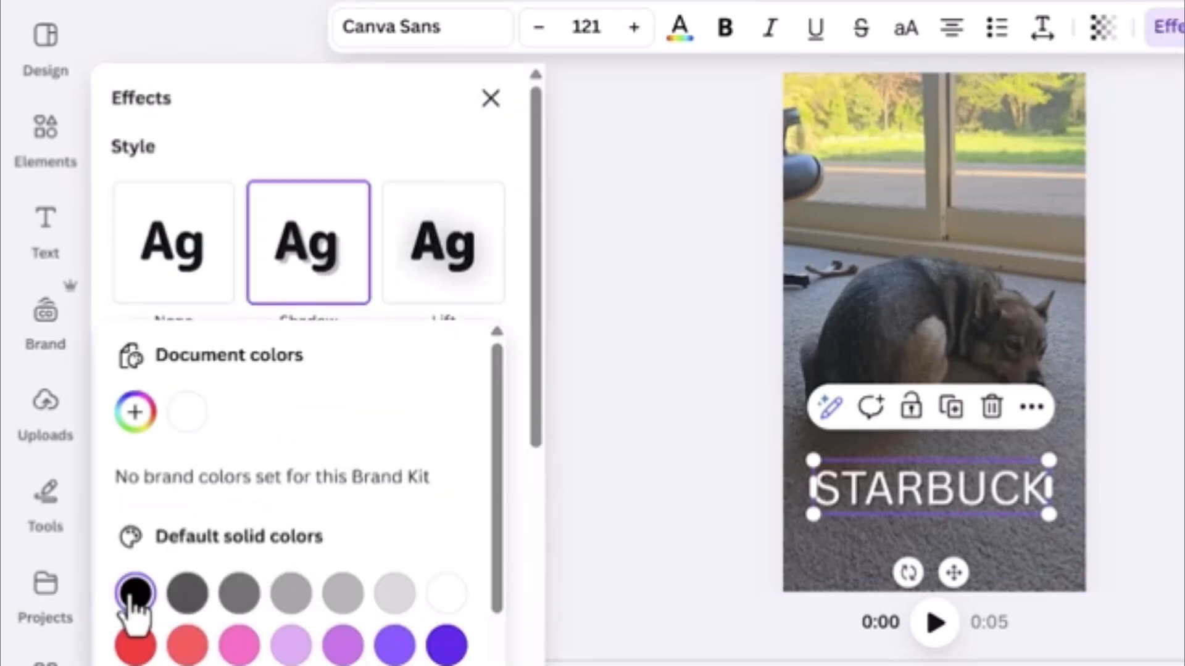
left_click(492, 99)
- Change the STARBUCK text's font to Cinema Show, then enlarge it to about size 160 and recentre it below the dog
left_click(487, 31)
scroll(365, 391, "down", 5)
left_click(287, 435)
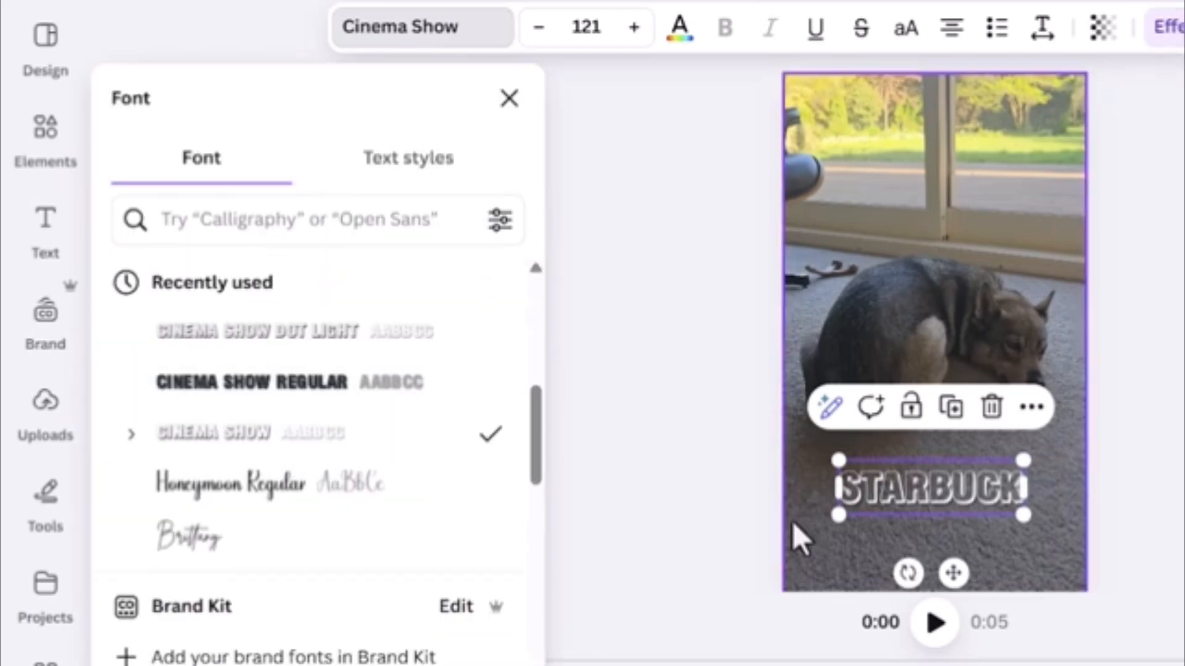
left_click_drag(1023, 515, 1070, 529)
left_click_drag(839, 529, 824, 533)
left_click(509, 99)
left_click_drag(1006, 496, 993, 495)
left_click(1141, 481)
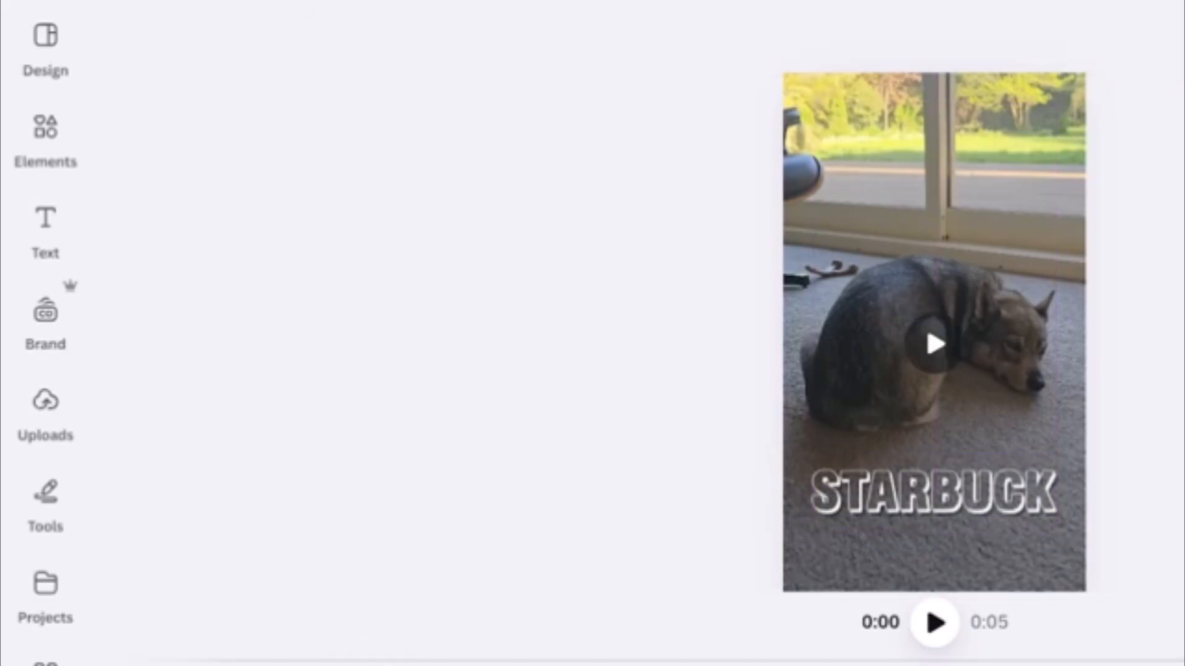
- Make the STARBUCK text start at about 1 second and give it a Burst animation on enter with reduced intensity
left_click(920, 502)
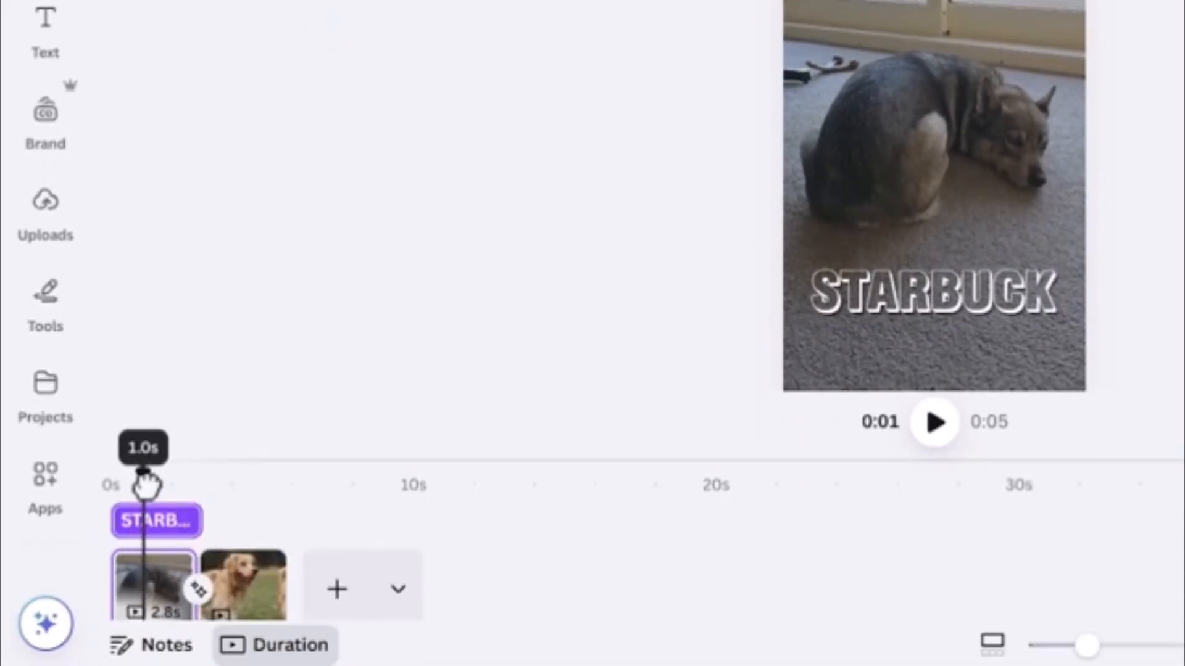
left_click_drag(114, 515, 141, 517)
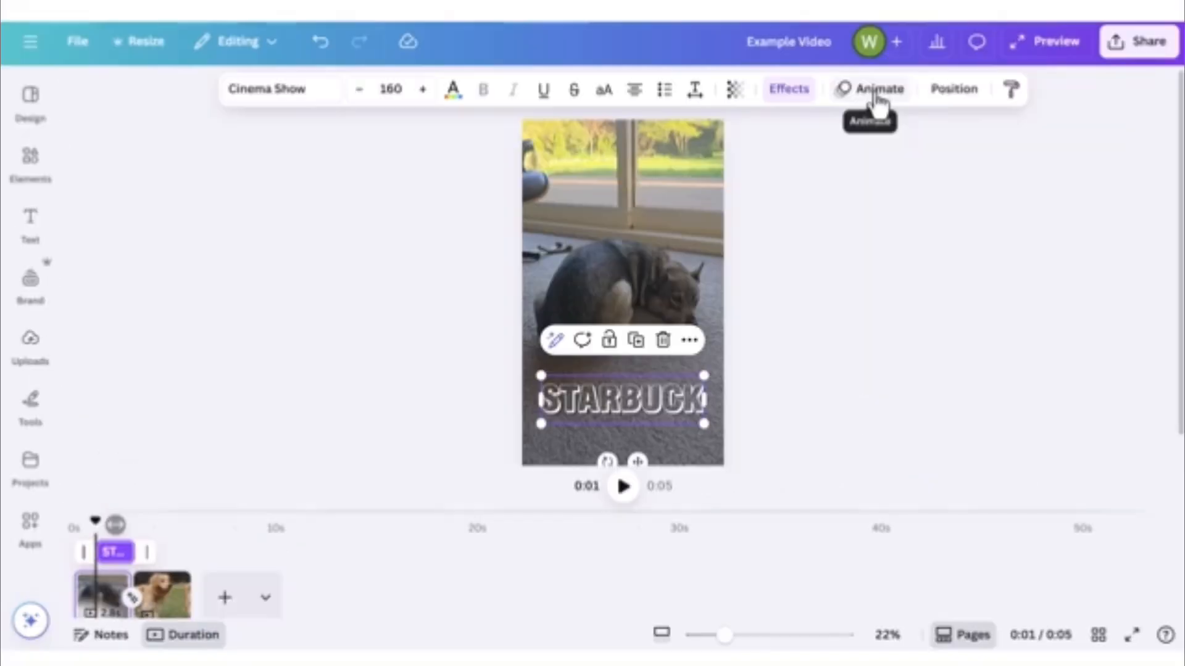
left_click(876, 93)
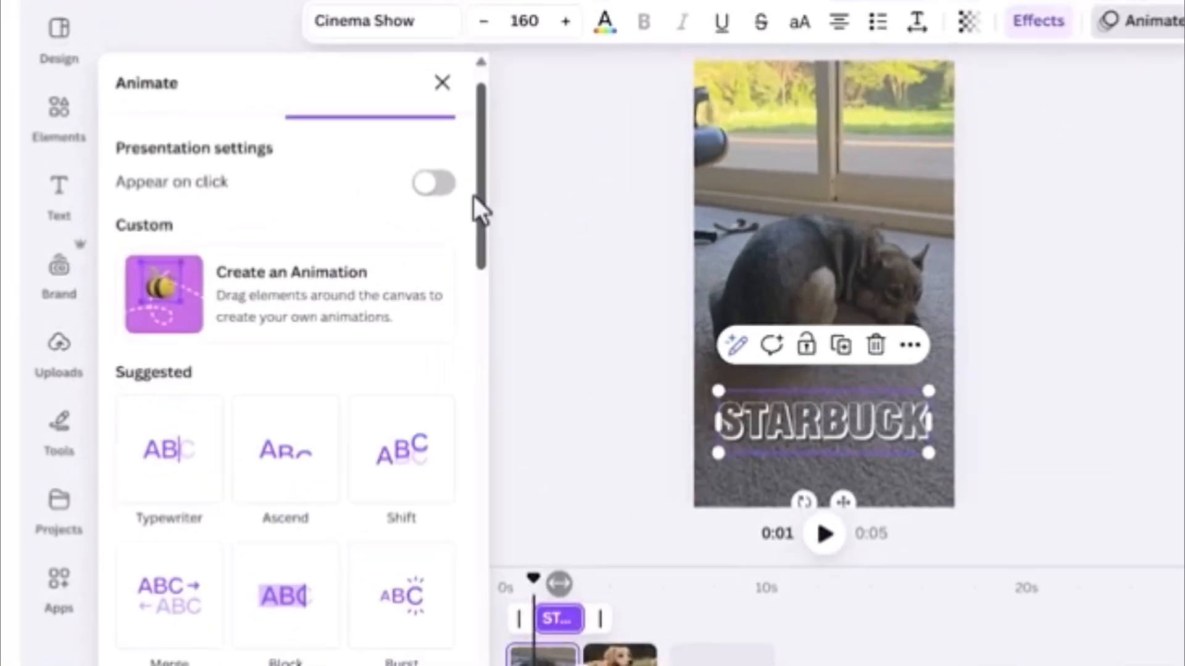
left_click_drag(355, 237, 357, 269)
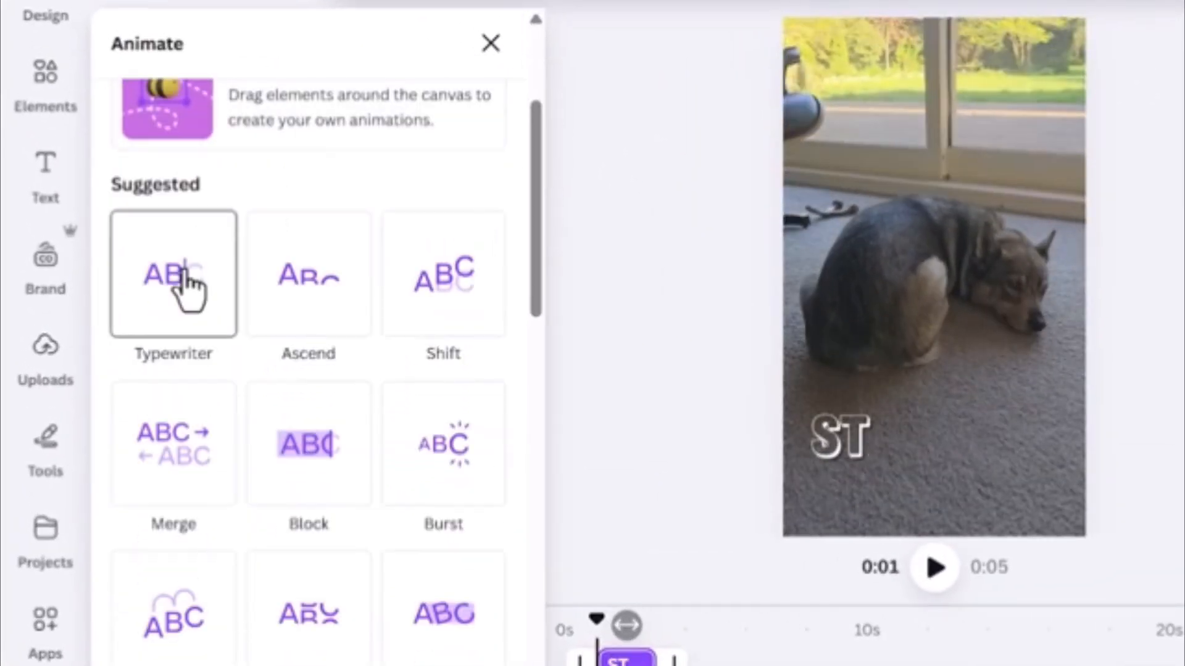
left_click(443, 444)
scroll(528, 332, "down", 5)
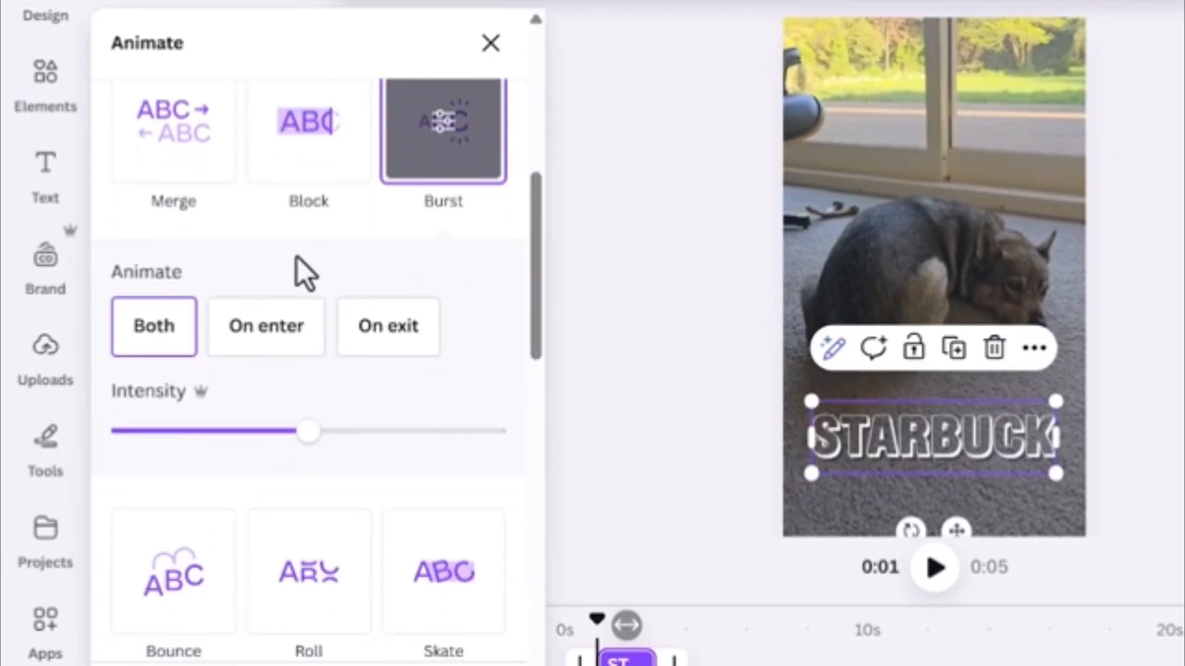
left_click(267, 336)
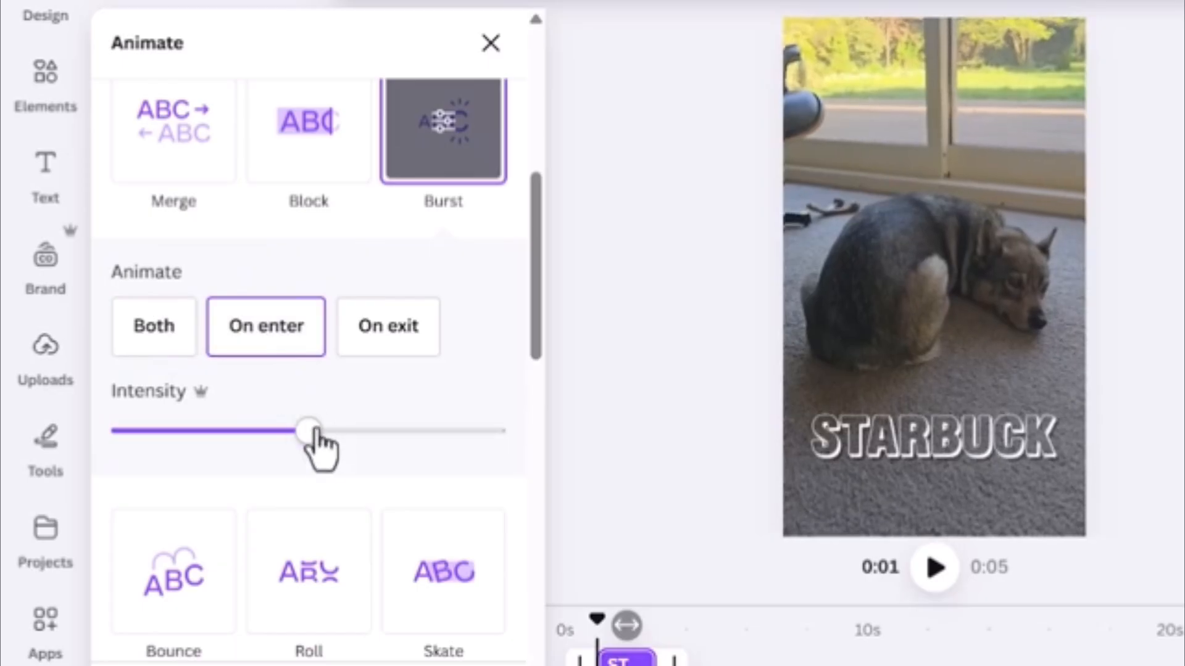
left_click_drag(308, 431, 237, 432)
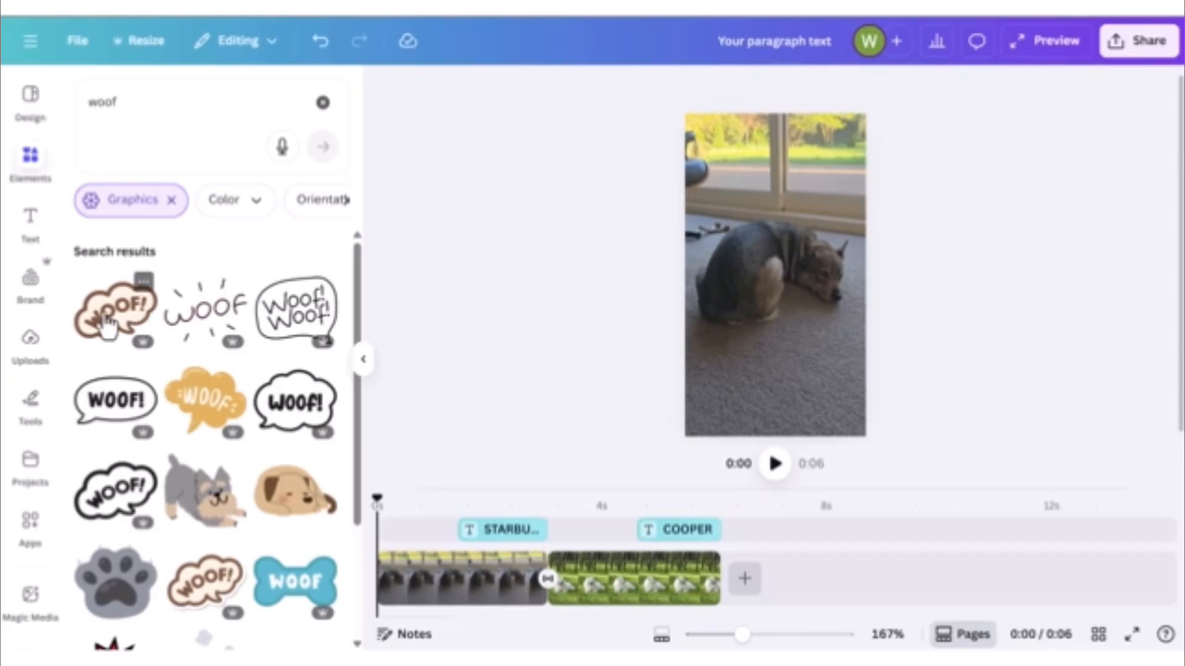
- Add the brown WOOF! speech-bubble graphic and fit its timing from about 0.4 seconds to the end of the sleeping dog clip
left_click(106, 327)
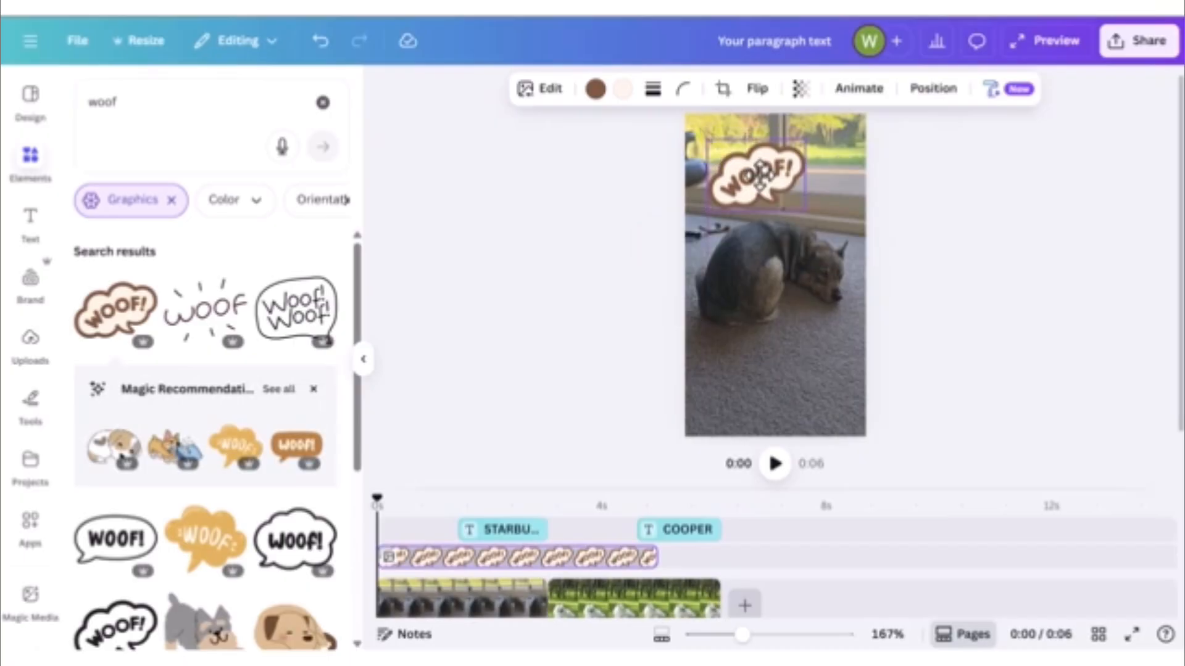
left_click_drag(570, 556, 591, 553)
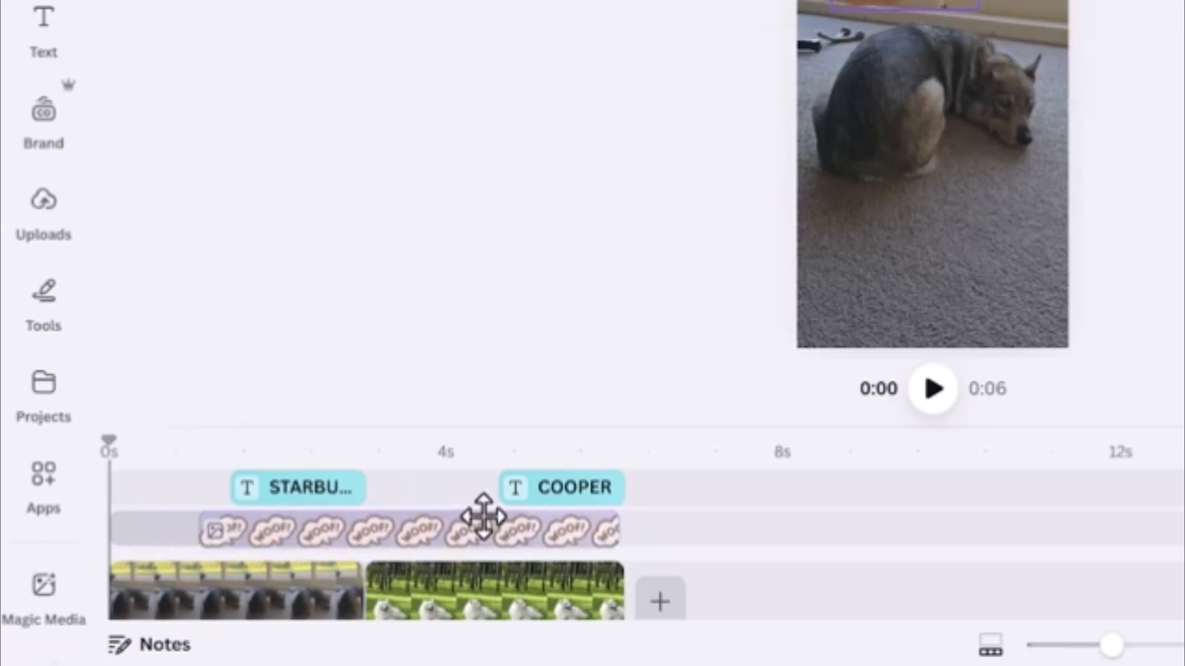
left_click_drag(484, 517, 428, 524)
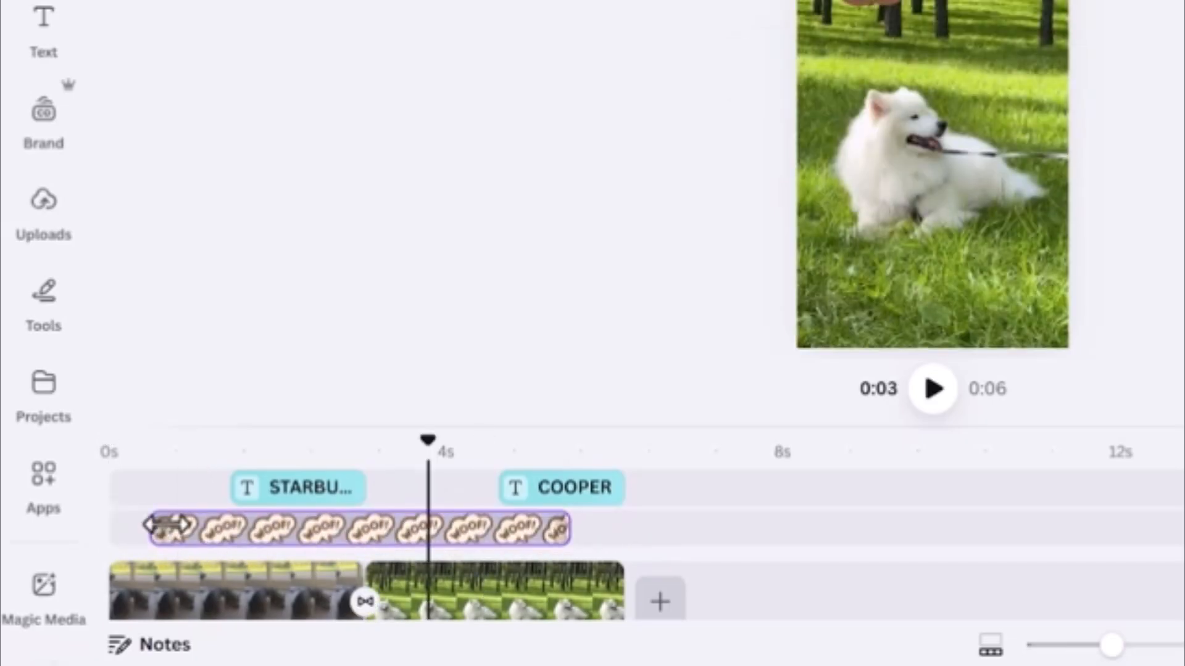
left_click_drag(167, 525, 198, 526)
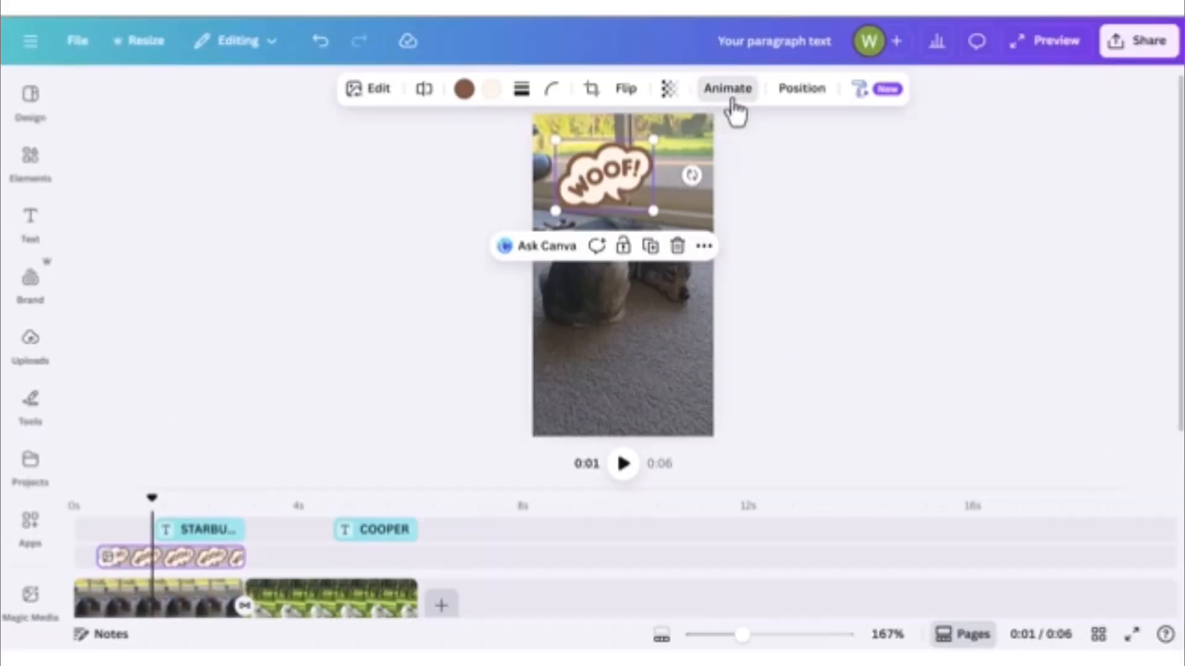
- Give the WOOF! speech bubble a Pop animation on enter and increase its speed
left_click(728, 89)
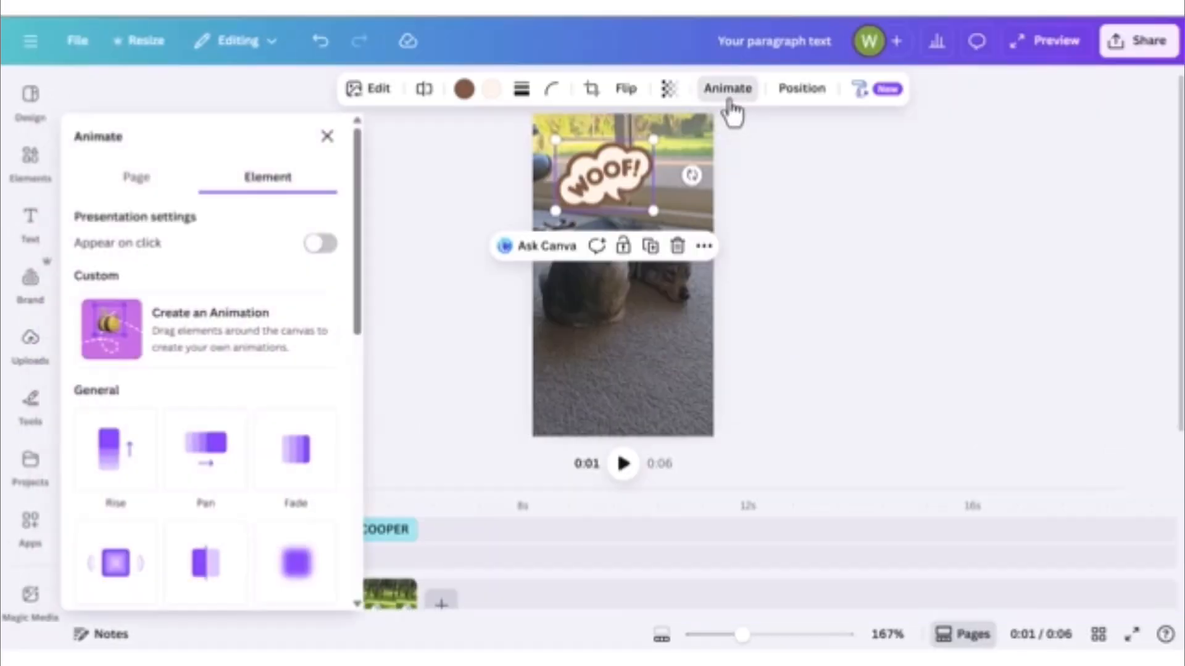
scroll(218, 263, "down", 3)
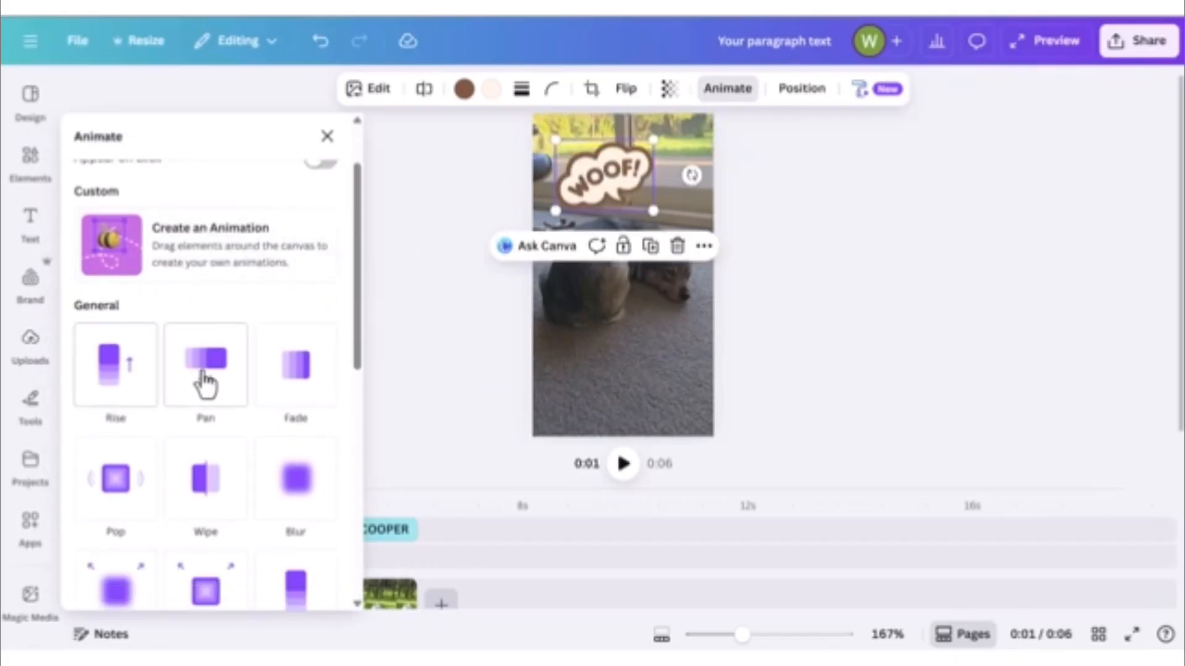
left_click(116, 478)
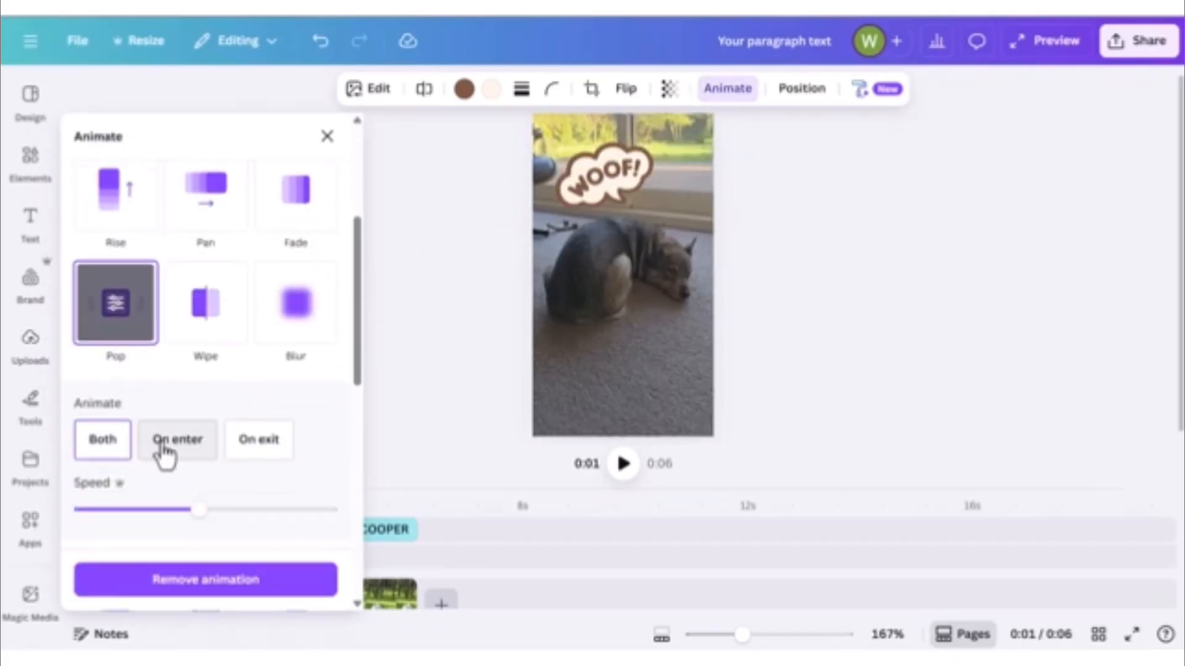
left_click(162, 445)
left_click_drag(183, 523, 278, 522)
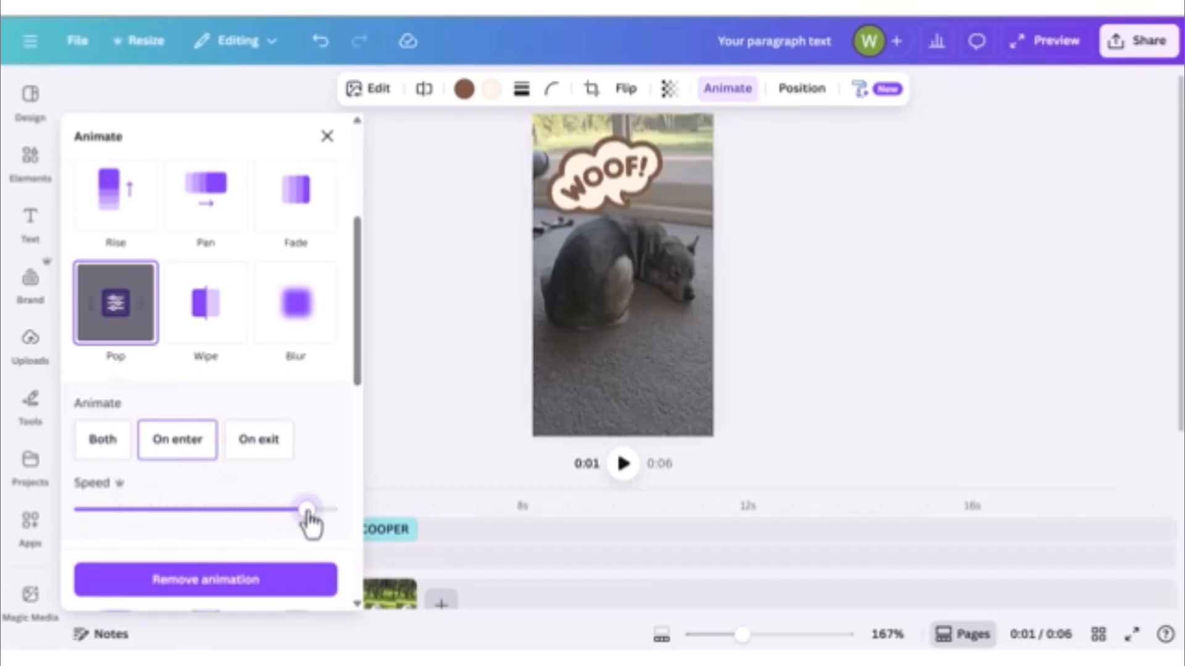
left_click(387, 398)
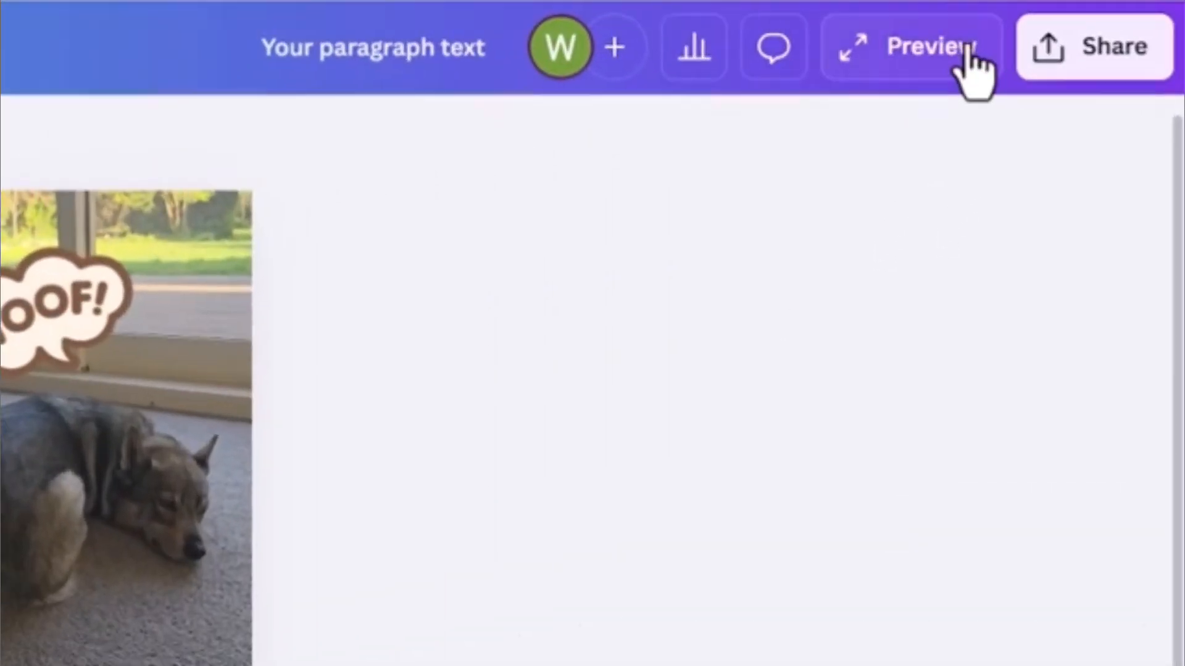
- Preview the dog video full screen and pause the playback
left_click(927, 52)
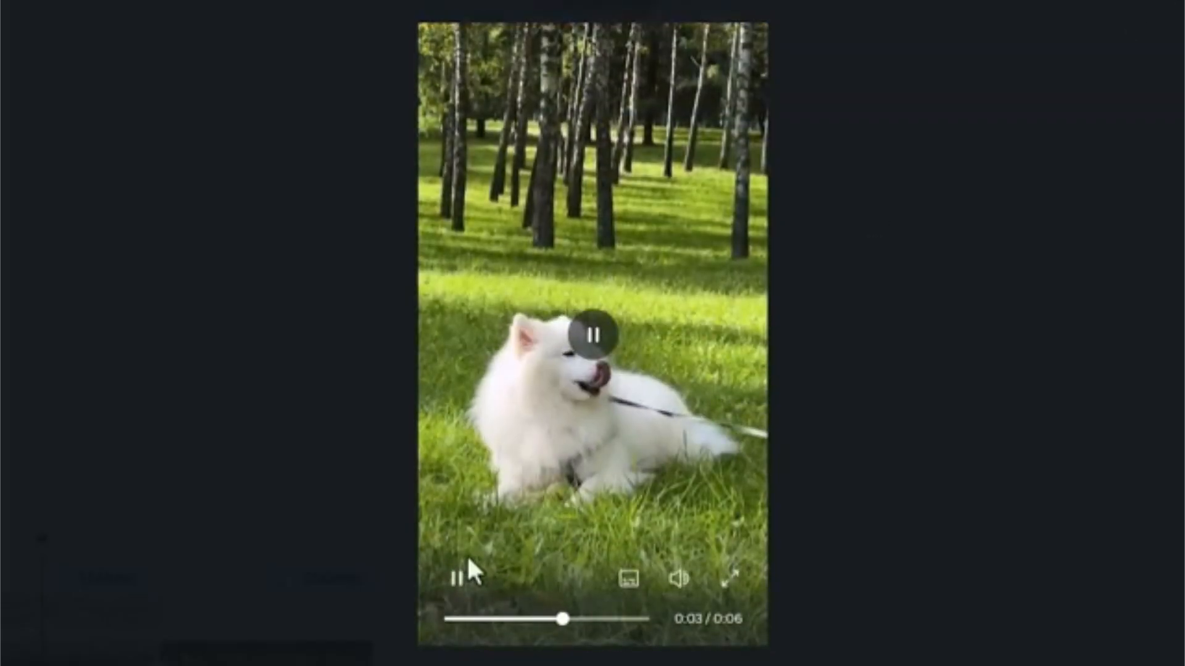
left_click(455, 580)
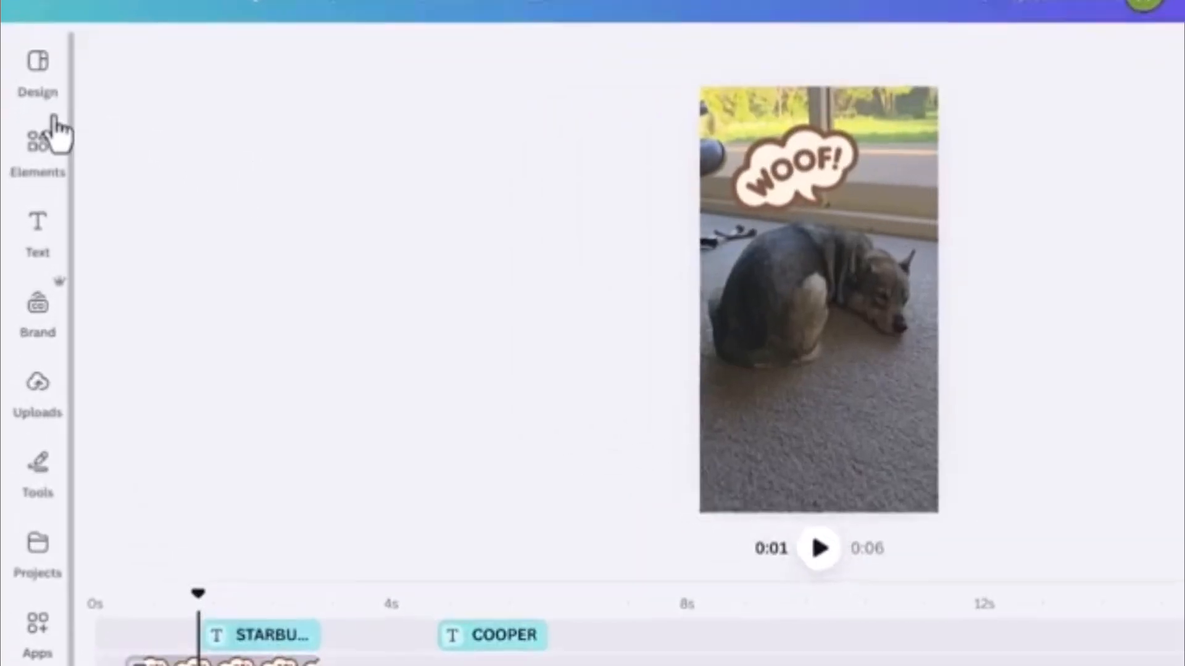
- Search the design templates for "tip video" and open the beige Stay Healthy template
left_click(32, 121)
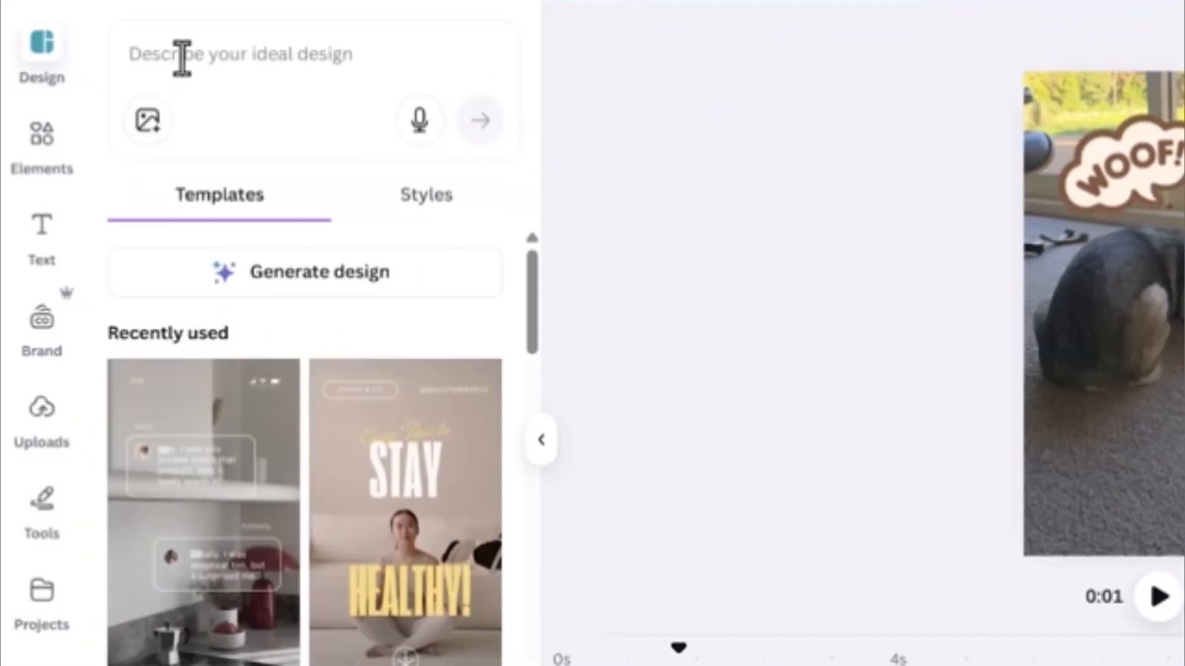
type("tip video")
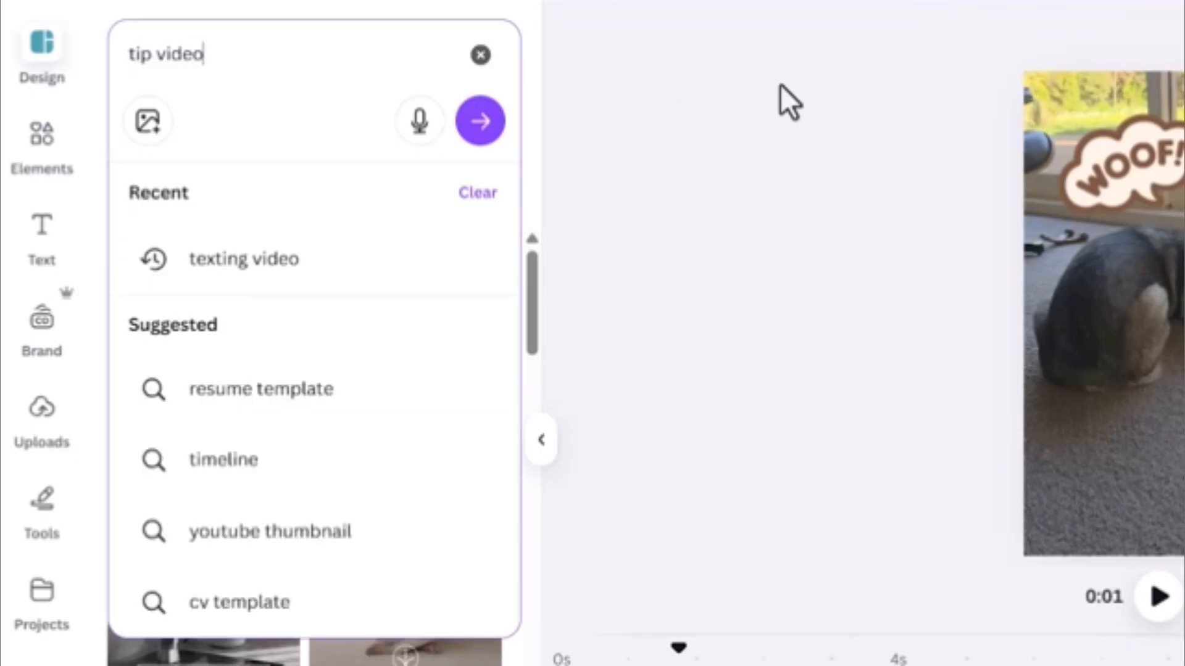
key("Return")
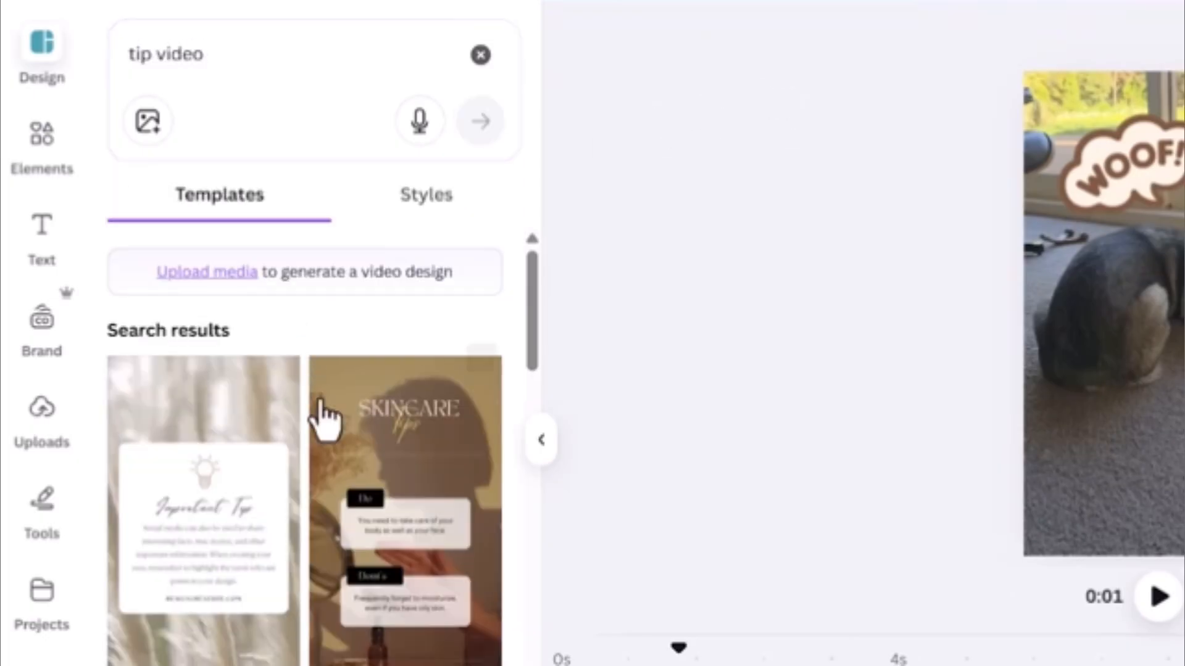
scroll(325, 420, "down", 2)
scroll(370, 437, "down", 2)
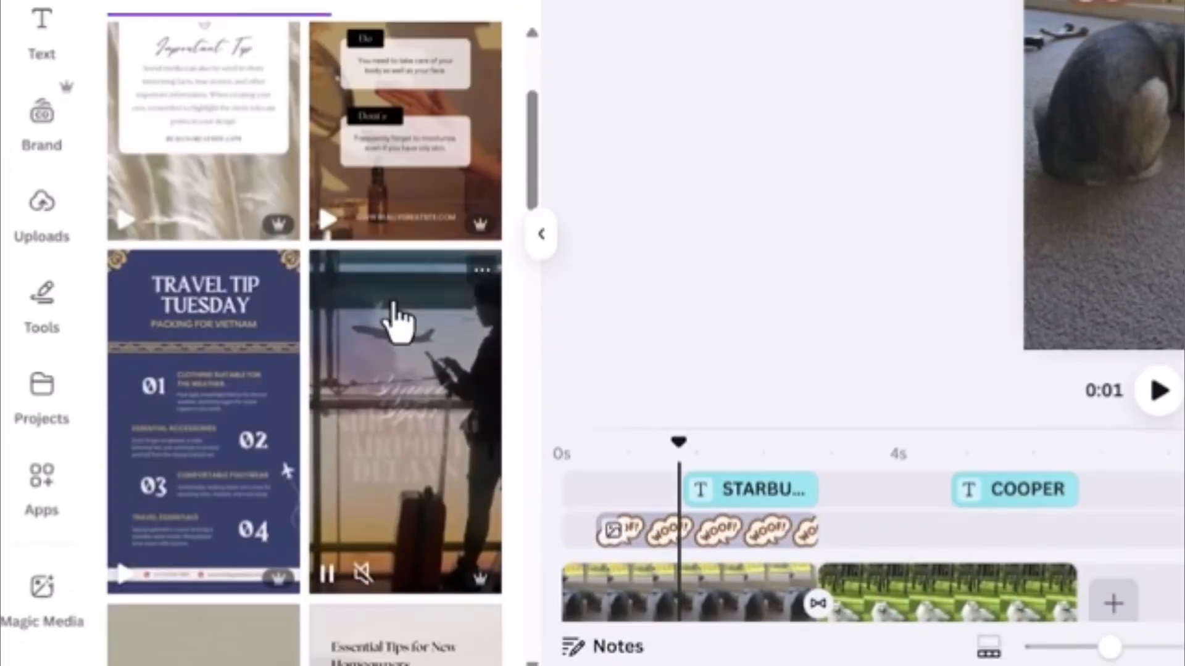
scroll(392, 324, "down", 3)
scroll(222, 346, "down", 1)
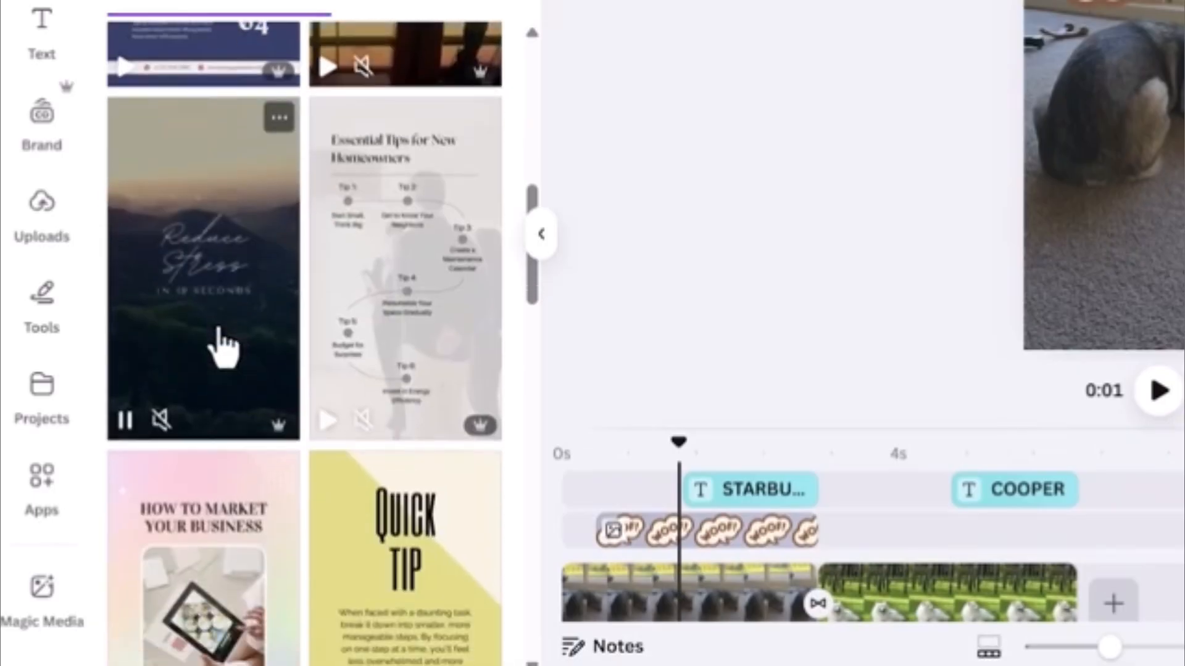
scroll(222, 349, "down", 5)
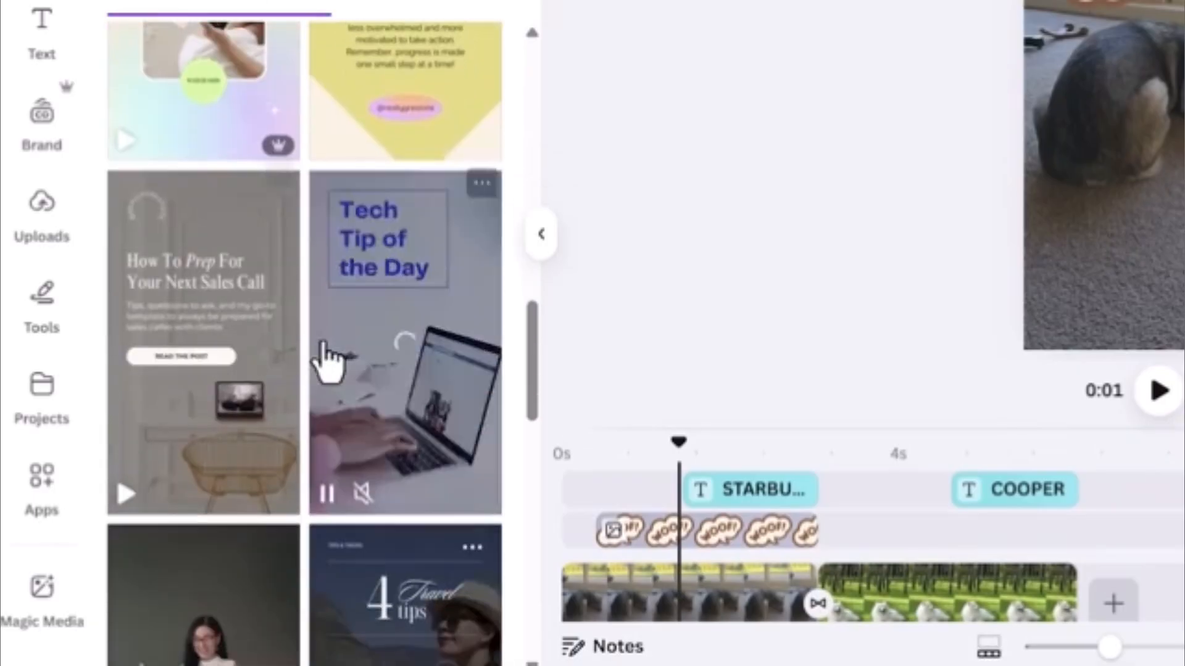
scroll(331, 363, "down", 5)
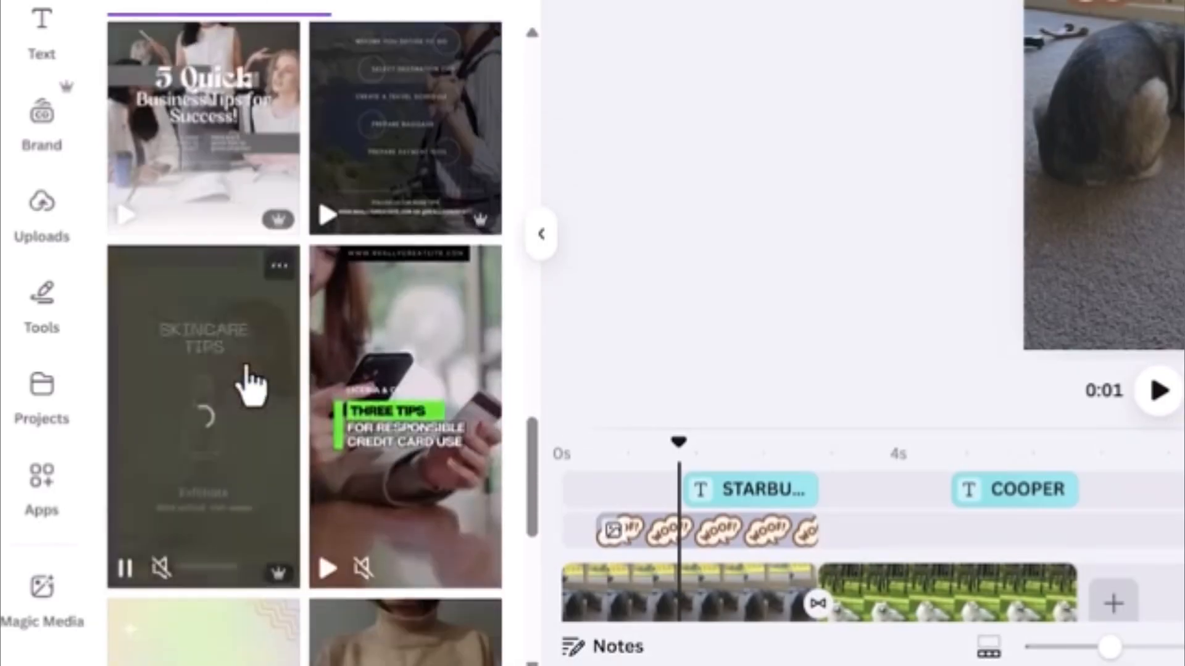
scroll(374, 371, "down", 3)
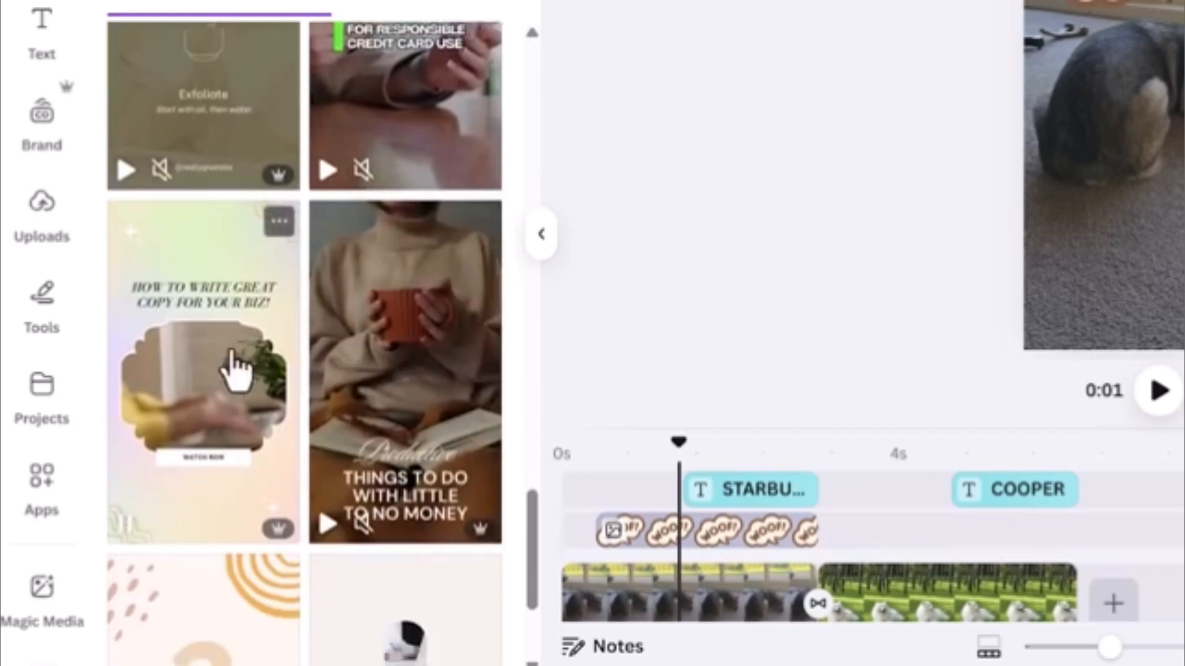
scroll(237, 369, "down", 6)
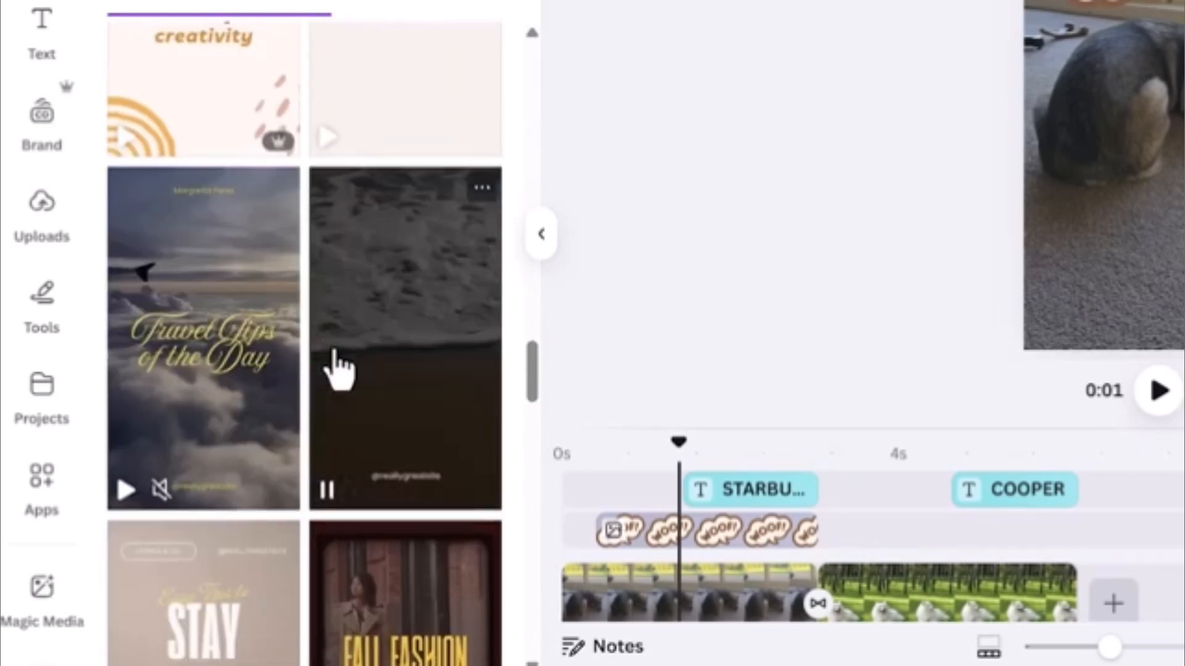
scroll(338, 369, "down", 3)
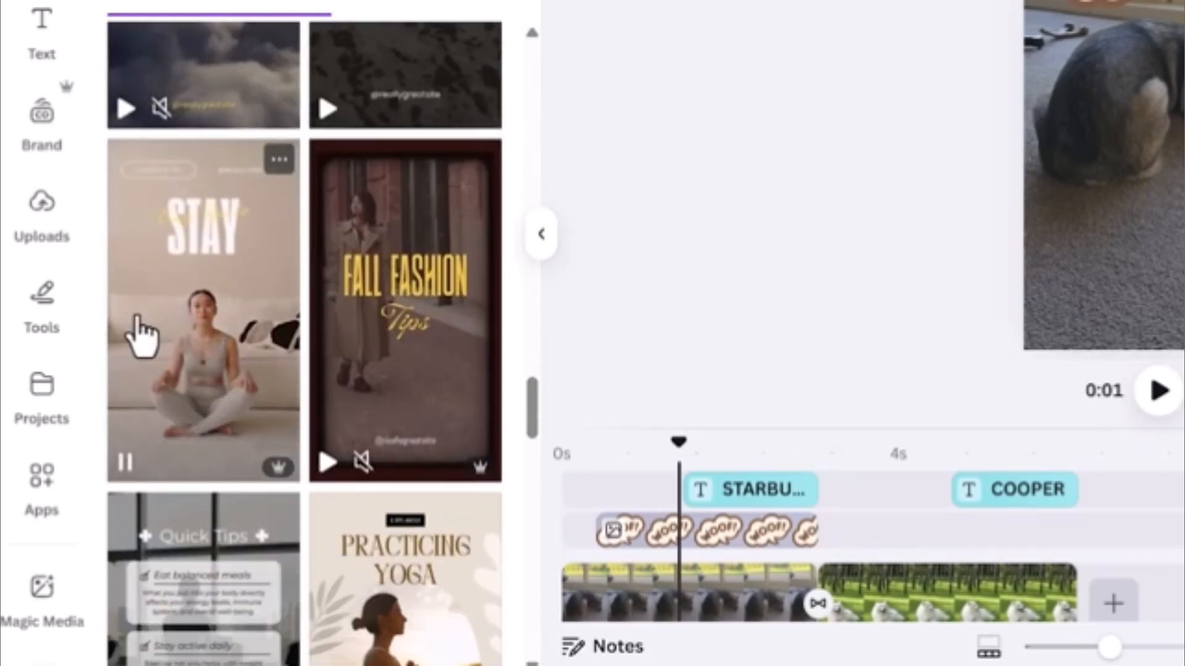
left_click(139, 333)
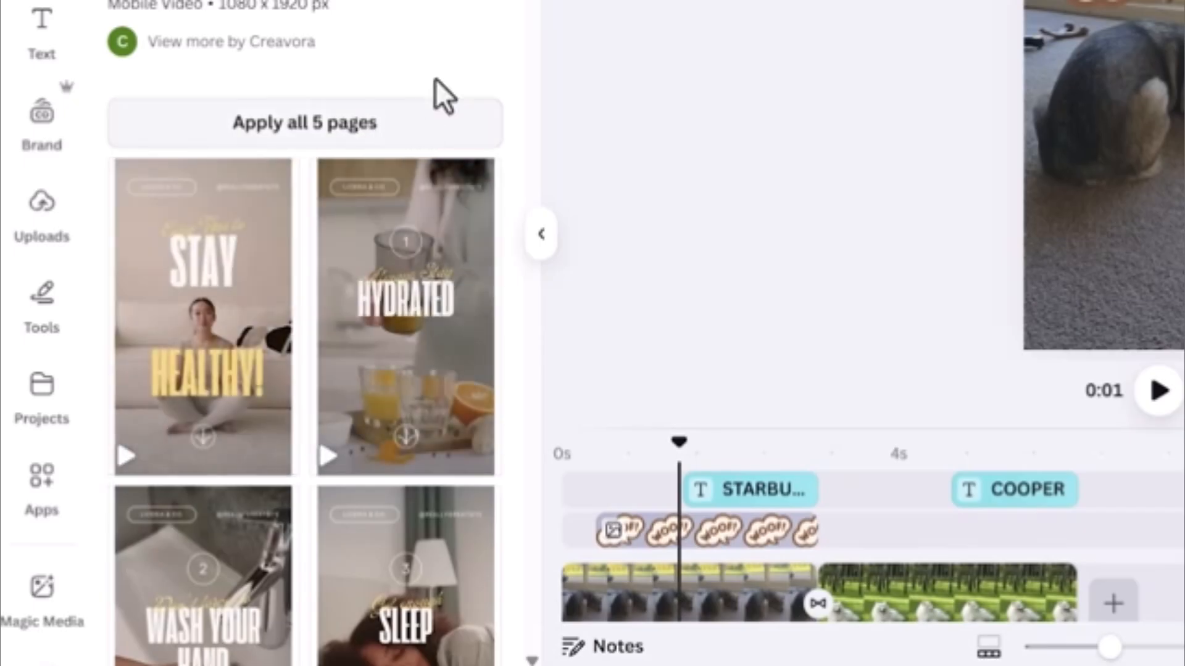
- Apply all 5 pages of the Beige Minimal Healthy Tips Mobile Video template, replacing all existing pages
scroll(457, 105, "down", 1)
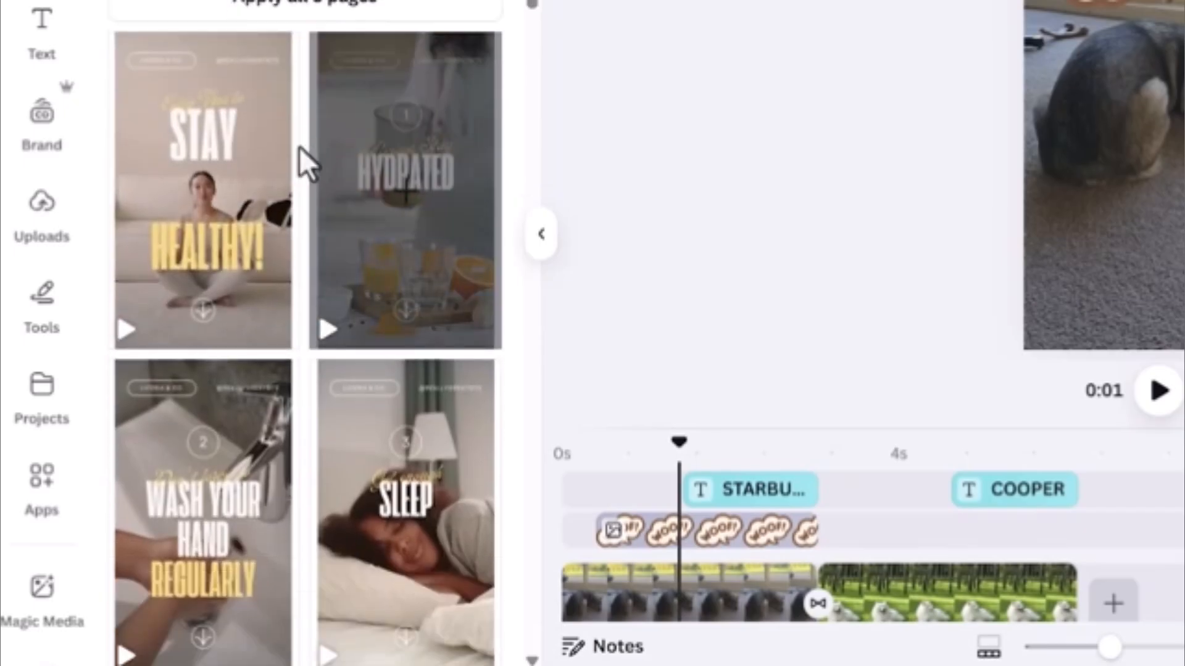
scroll(286, 247, "down", 1)
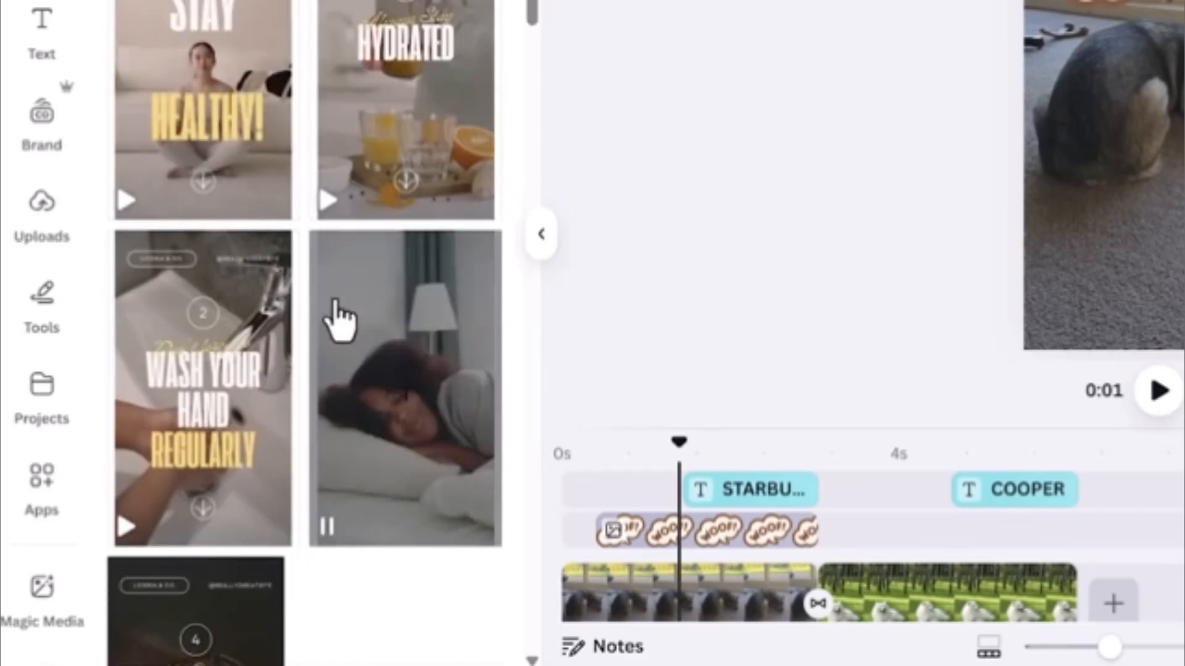
scroll(191, 563, "down", 1)
scroll(204, 484, "up", 3)
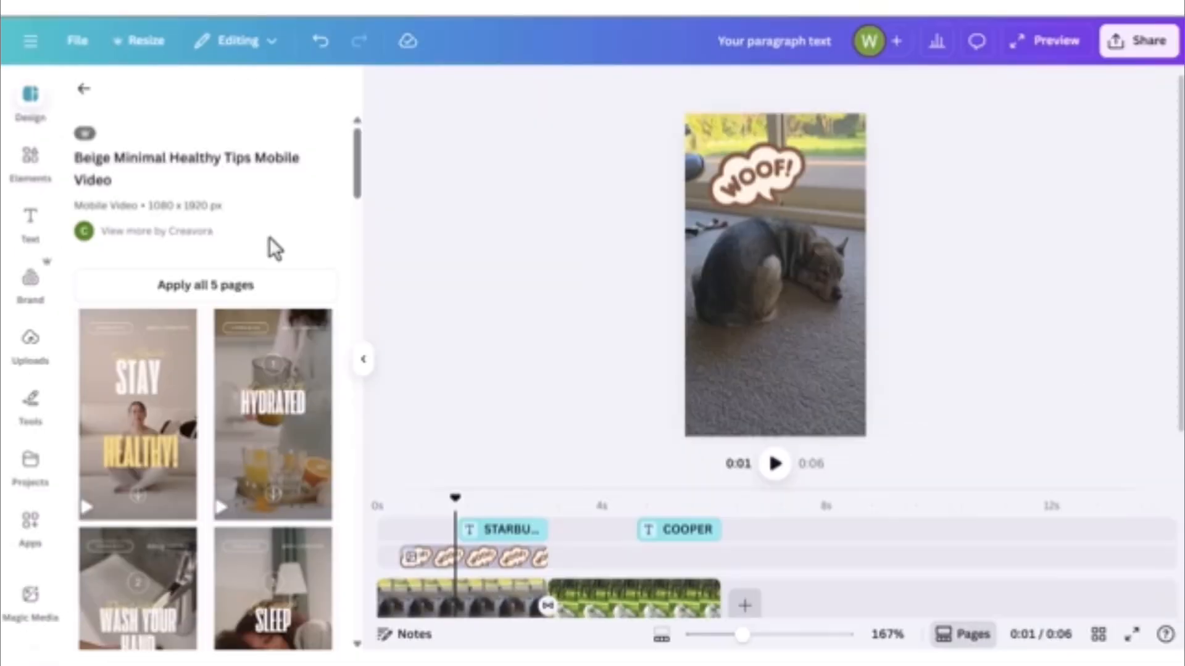
left_click(273, 284)
left_click(274, 286)
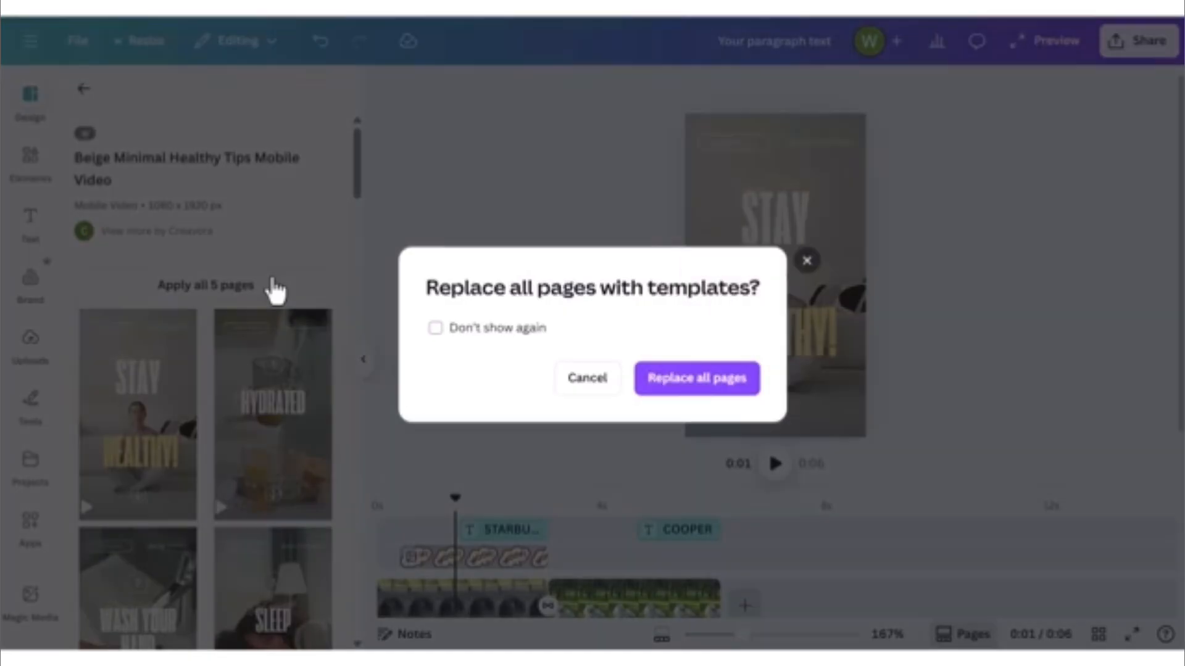
left_click(679, 379)
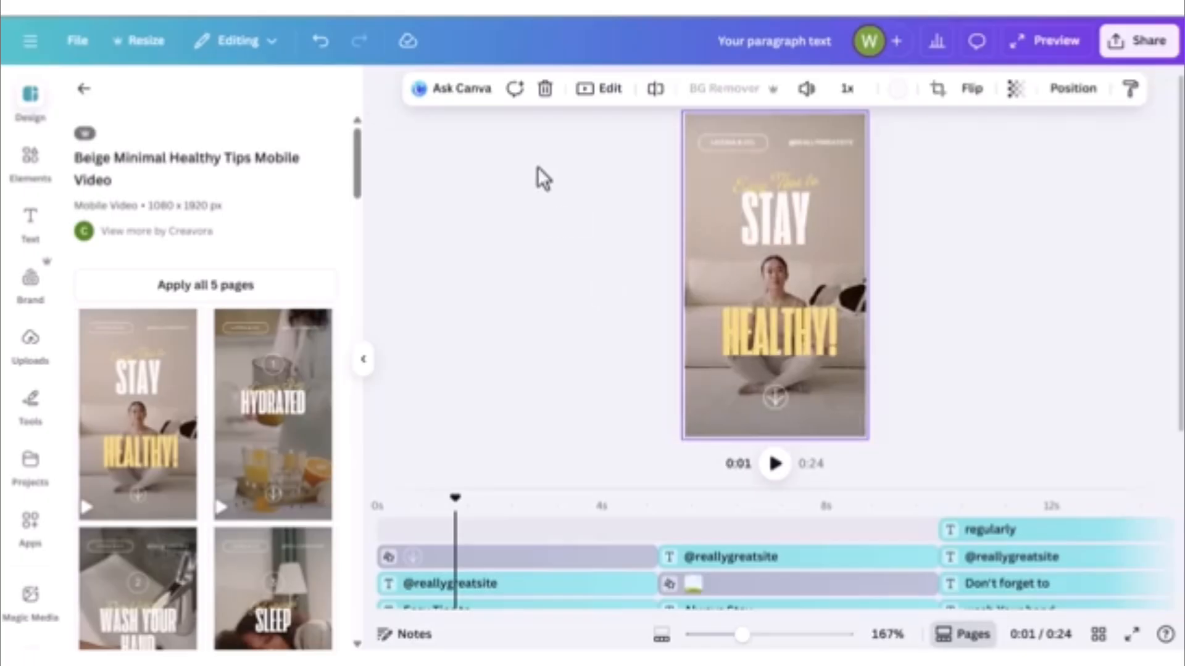
mouse_move(397, 486)
left_mouse_down()
mouse_move(401, 294)
mouse_move(416, 267)
mouse_move(415, 495)
mouse_move(416, 474)
left_mouse_up()
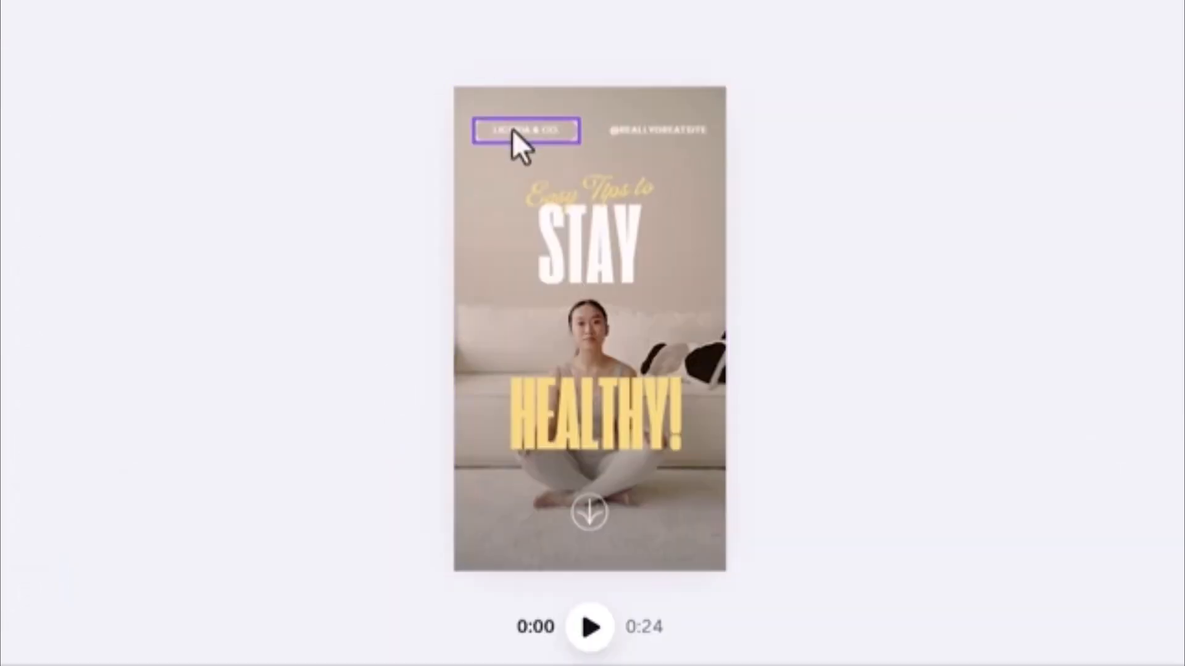
left_click(571, 135)
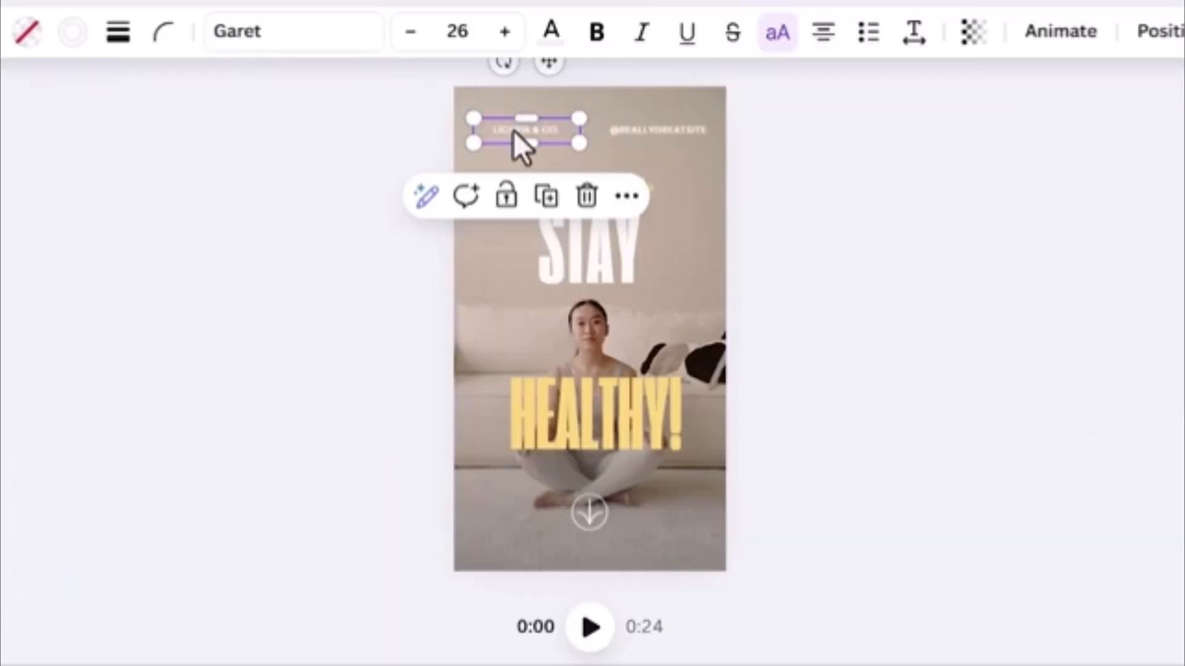
left_click(585, 197)
left_click(665, 132)
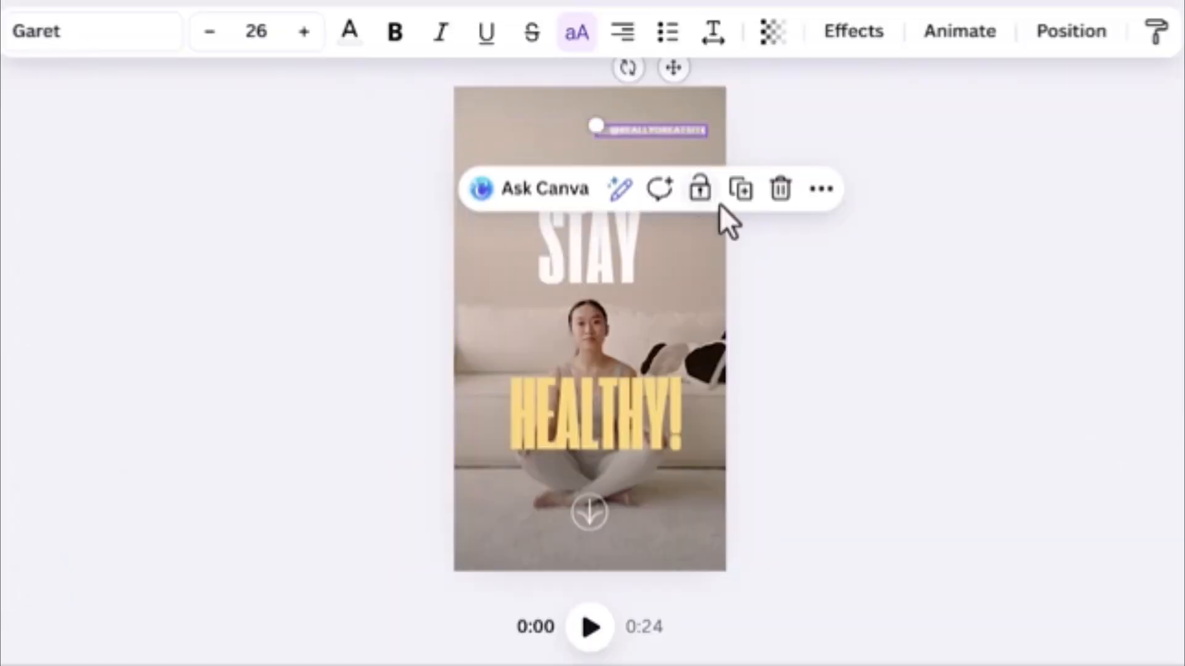
left_click(782, 190)
- Move the yellow "Easy Tips to" text slightly higher and rewrite it as "Tips For A"
left_click(602, 183)
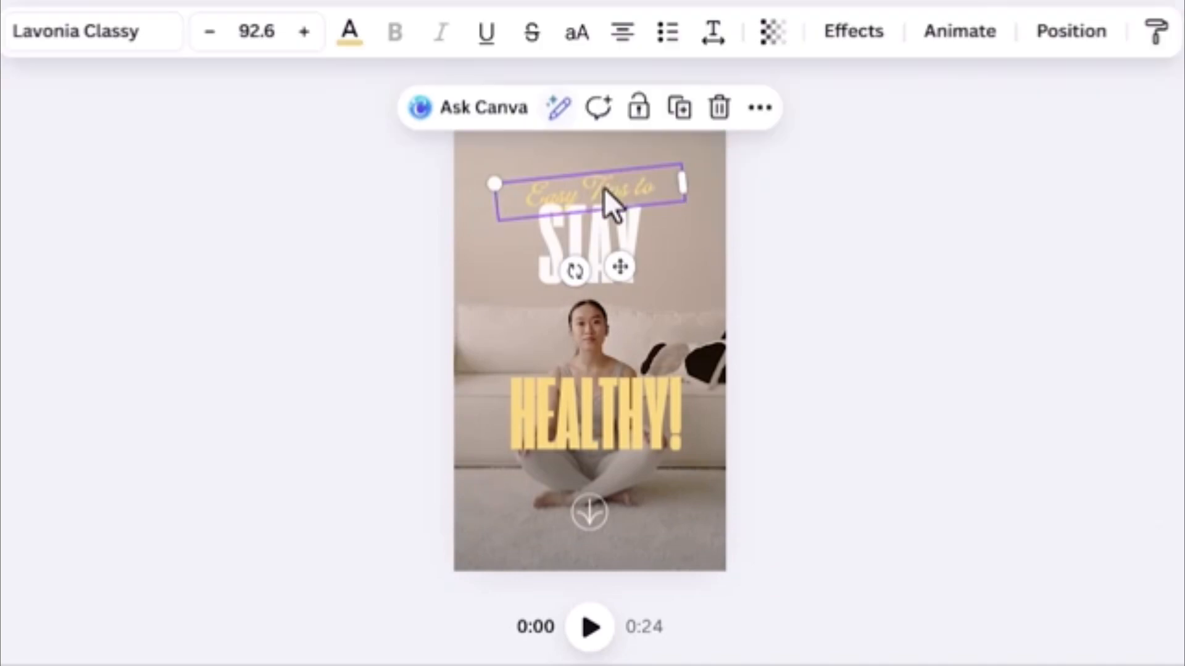
left_click_drag(603, 186, 606, 162)
double_click(605, 151)
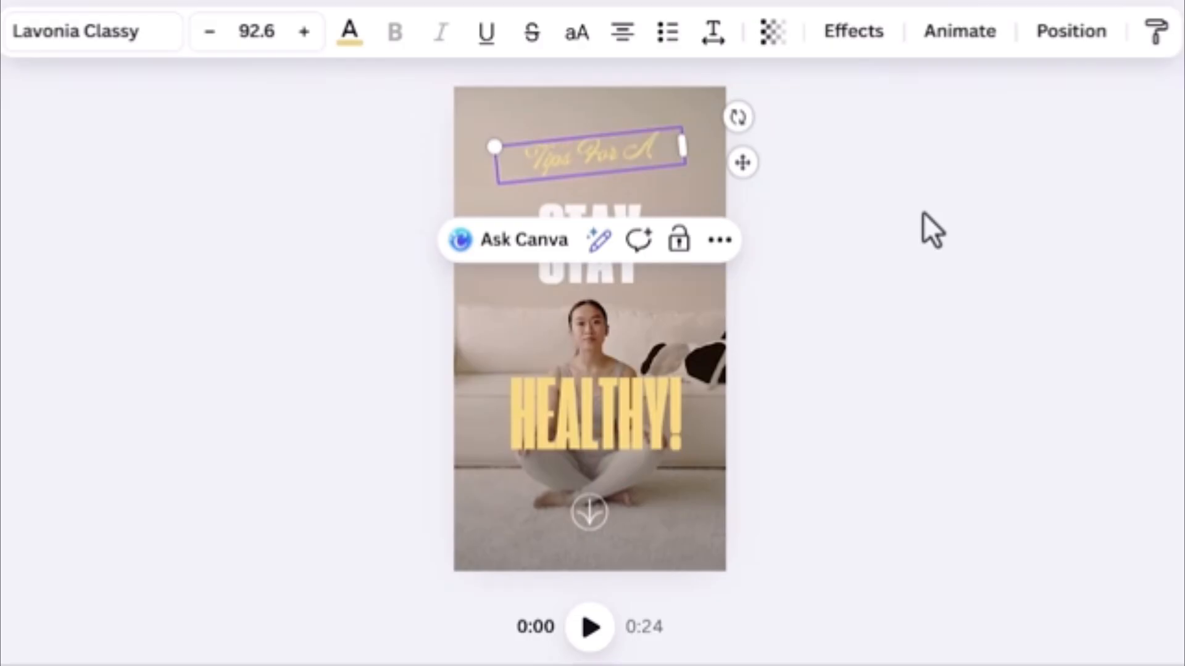
- Change the font of the "Tips For A" text to League Spartan
key("ctrl+a")
left_click(67, 31)
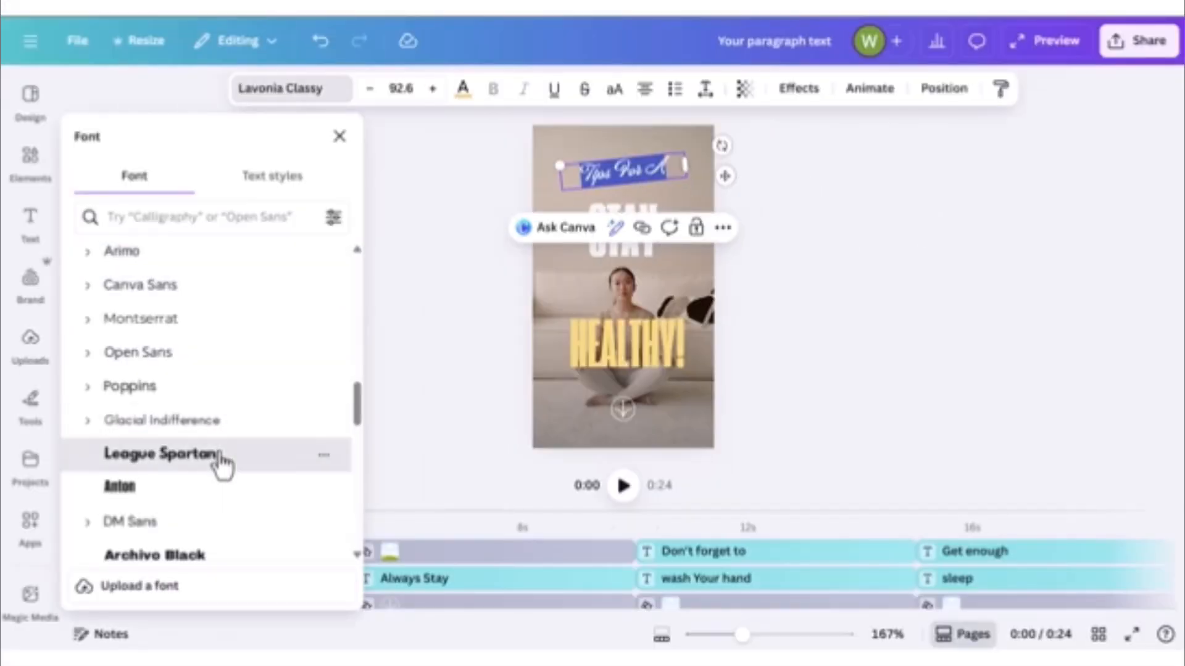
left_click(162, 454)
left_click(489, 189)
- Replace the white STAY text with HAPPY and move it slightly up, closer to the "Tips For A" line
double_click(636, 226)
type("HAPPY")
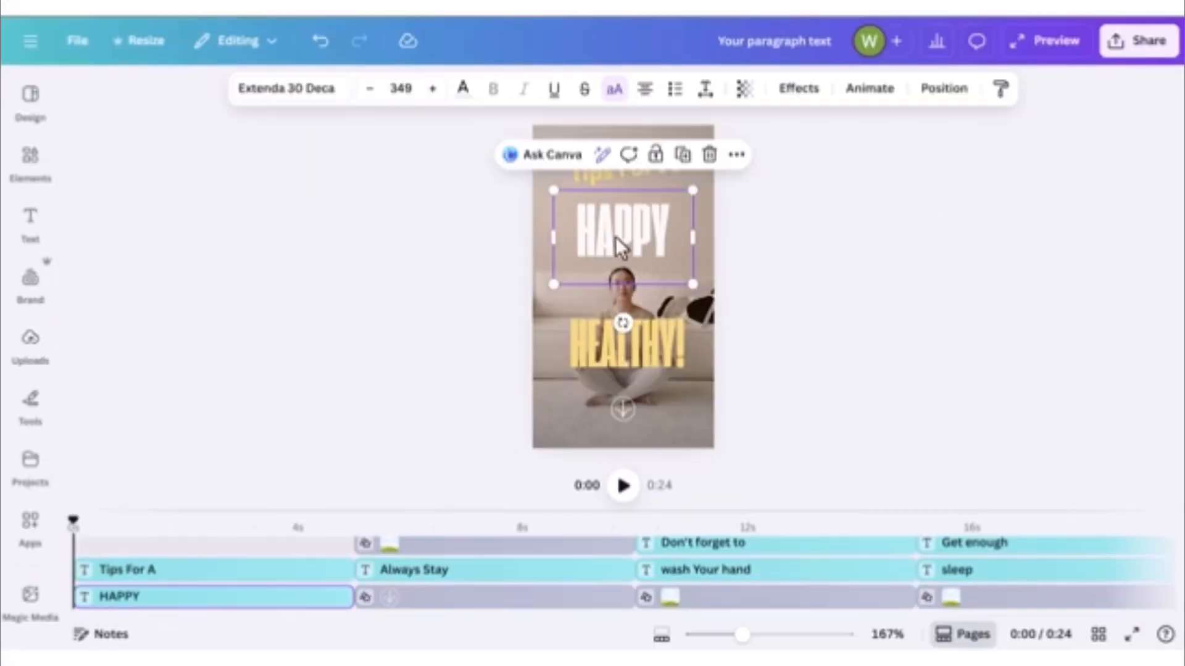
left_click_drag(616, 246, 622, 227)
- Replace the yellow HEALTHY! text with DOG! and move it slightly lower, centred on the page
left_click(565, 350)
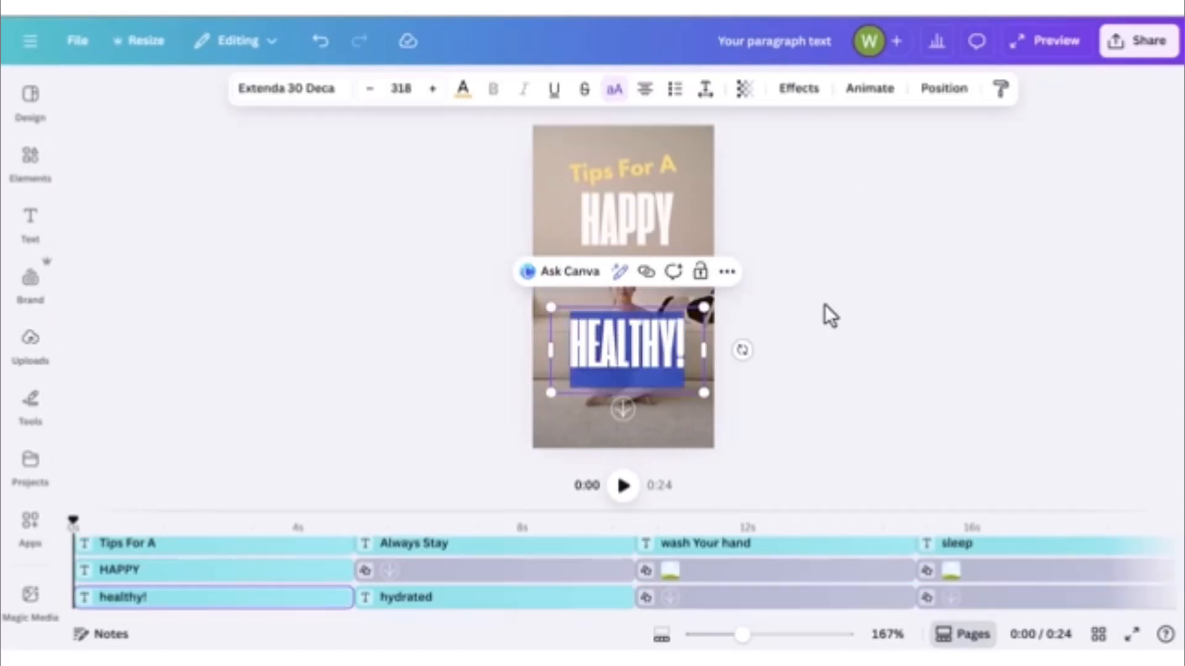
type("DOG!")
left_click_drag(642, 343, 637, 350)
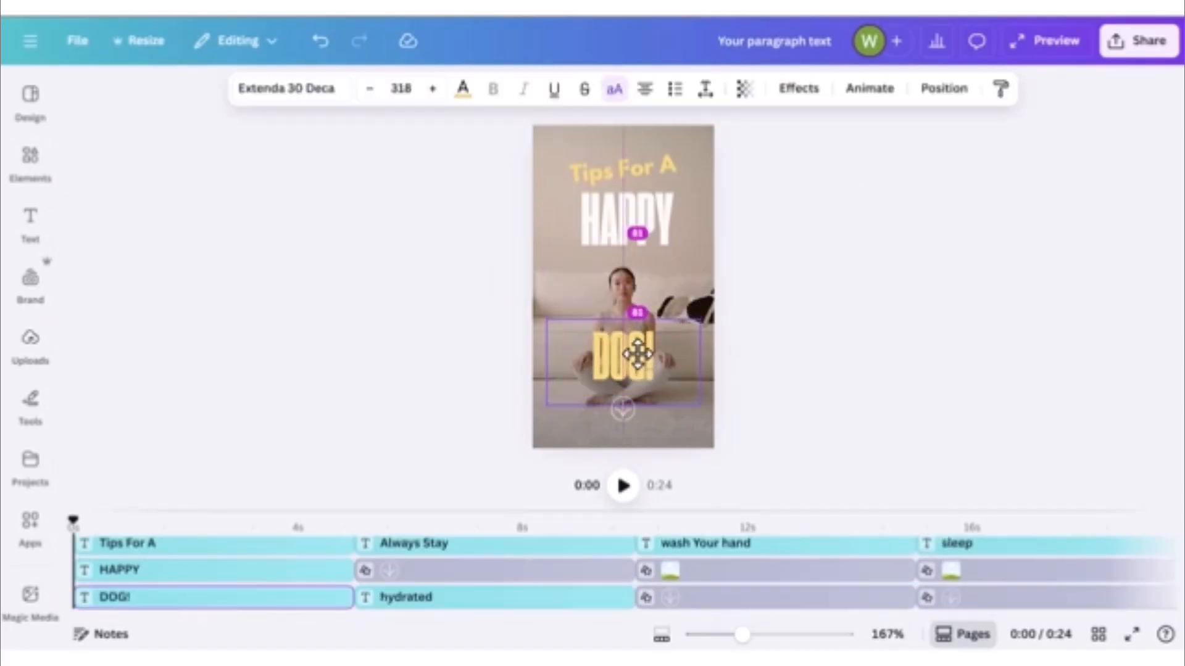
left_click(754, 343)
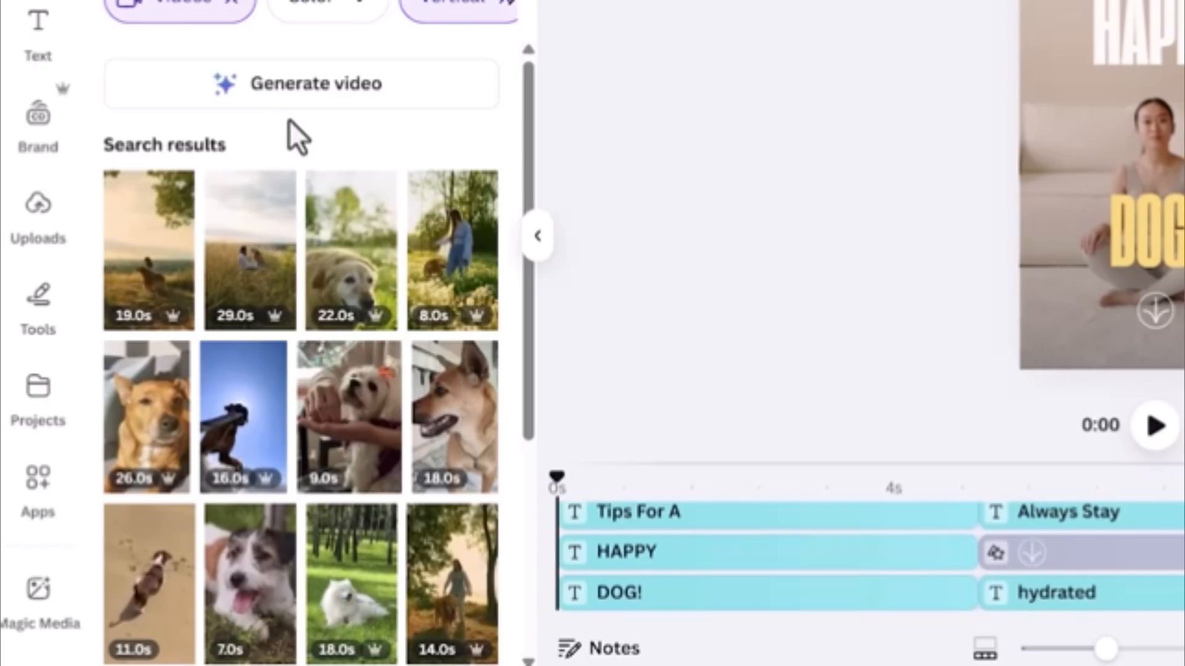
- Add the 6-second clip of the brown curly dog in snow, make it the first page's background, and play the page
scroll(198, 282, "down", 3)
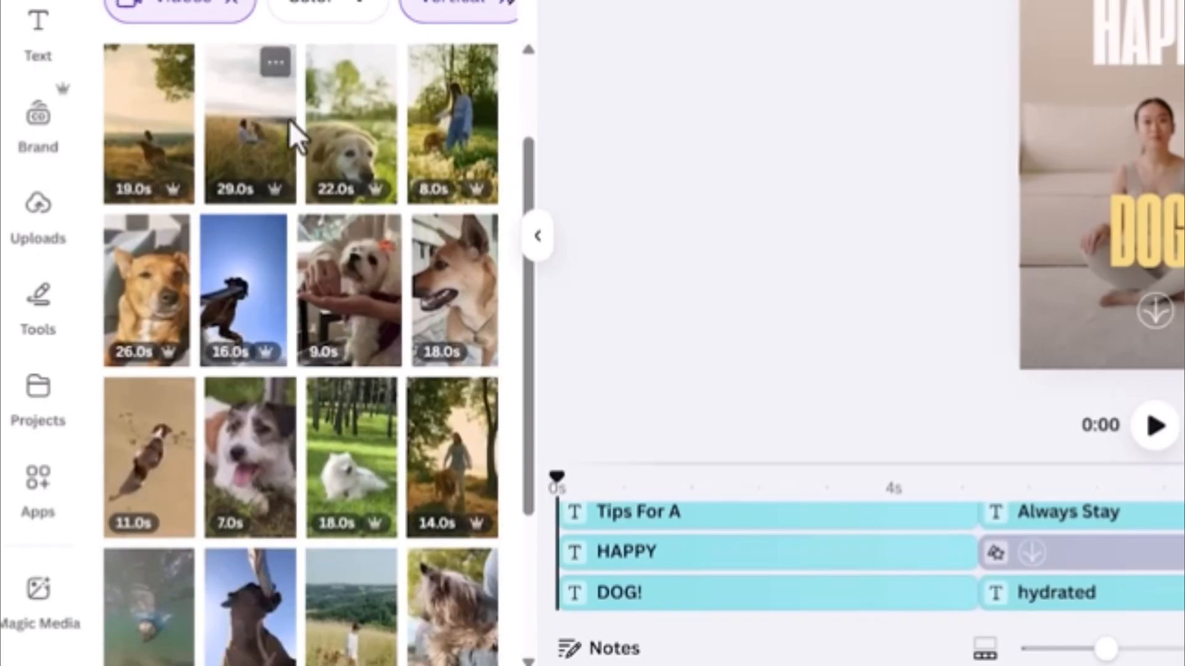
scroll(290, 119, "down", 6)
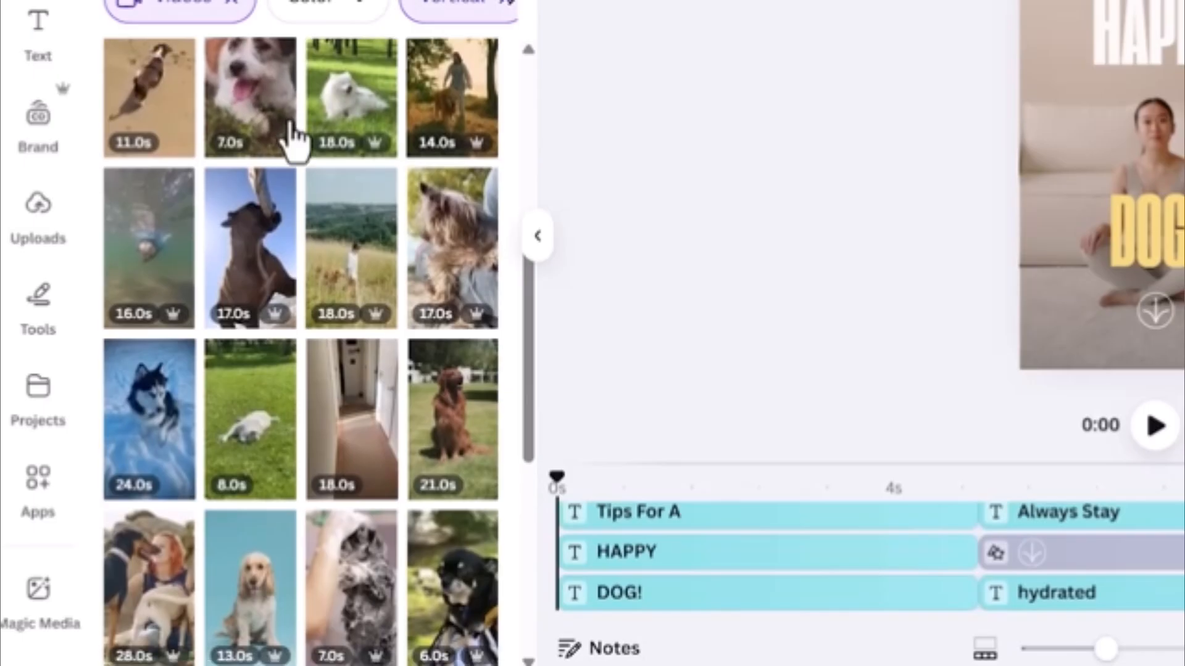
scroll(290, 136, "down", 4)
scroll(294, 138, "up", 2)
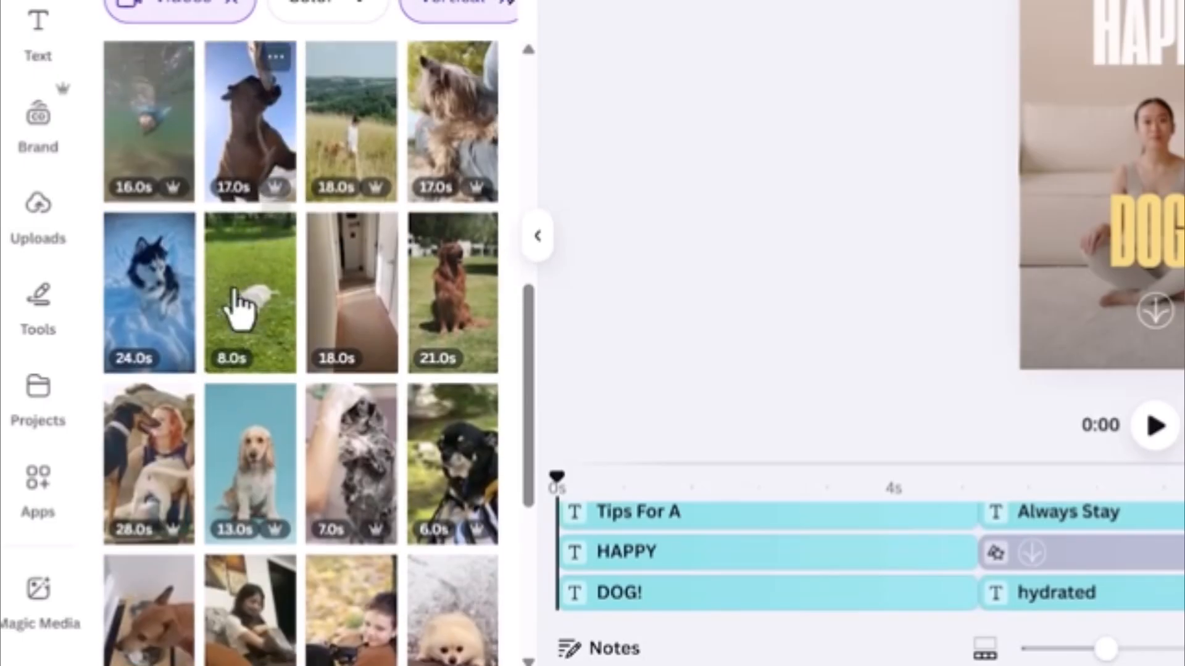
left_click_drag(239, 543, 759, 295)
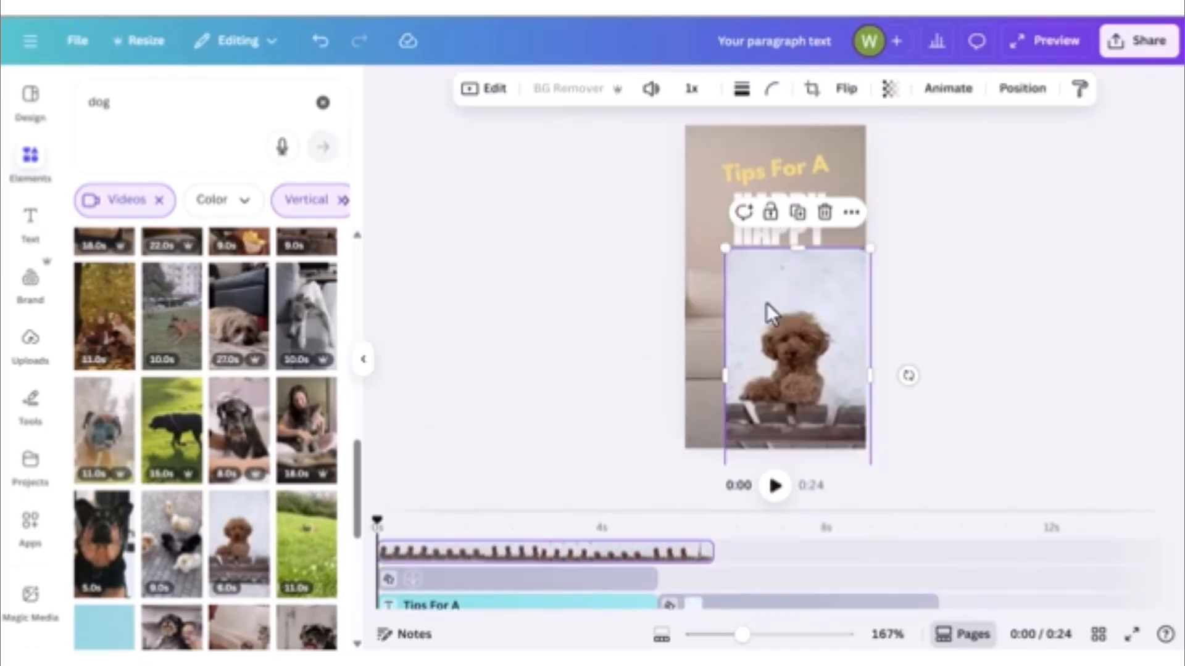
right_click(766, 302)
left_click(793, 589)
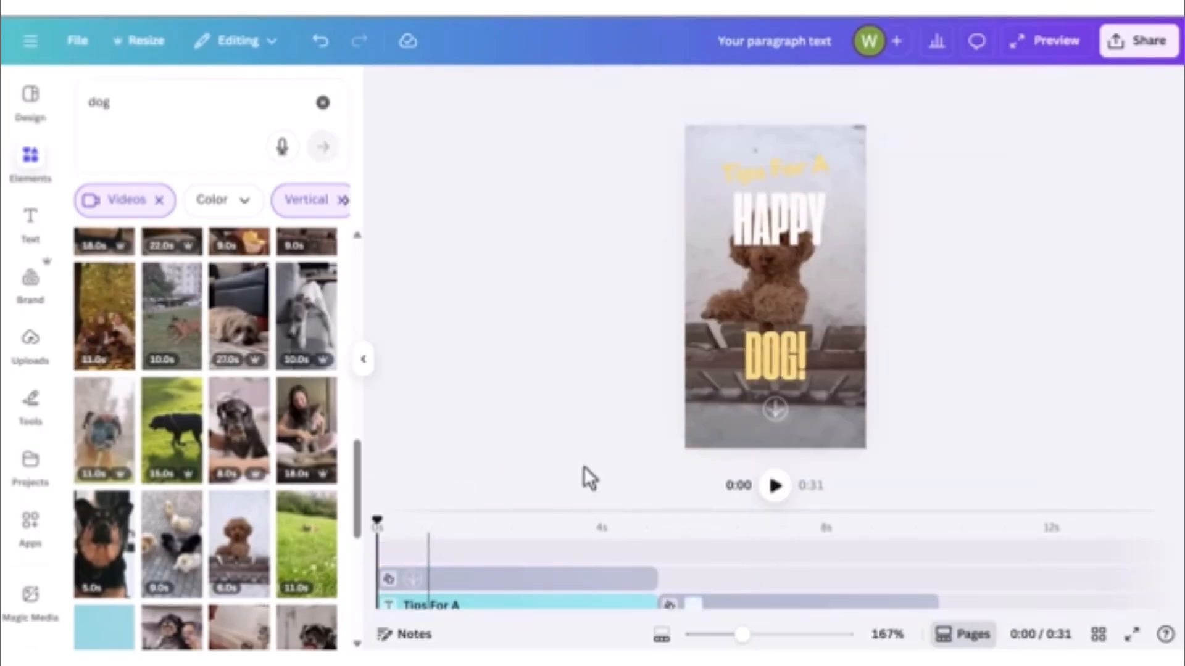
left_click(774, 488)
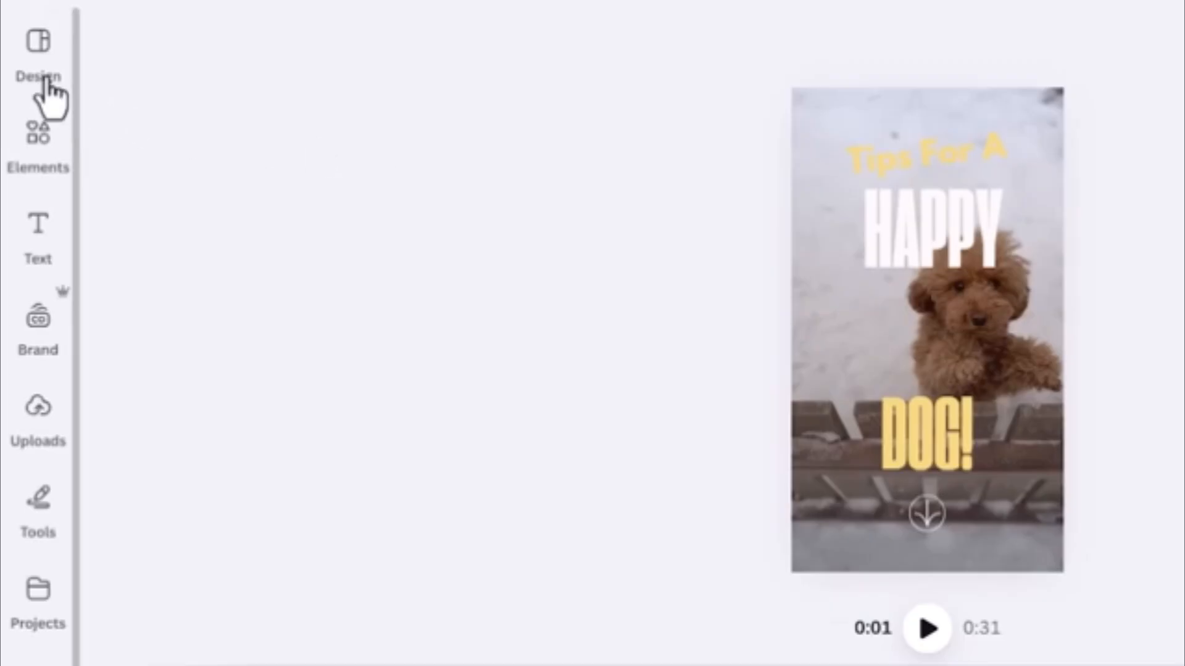
- Search the design templates for "texting video", replacing the earlier search term
left_click(46, 81)
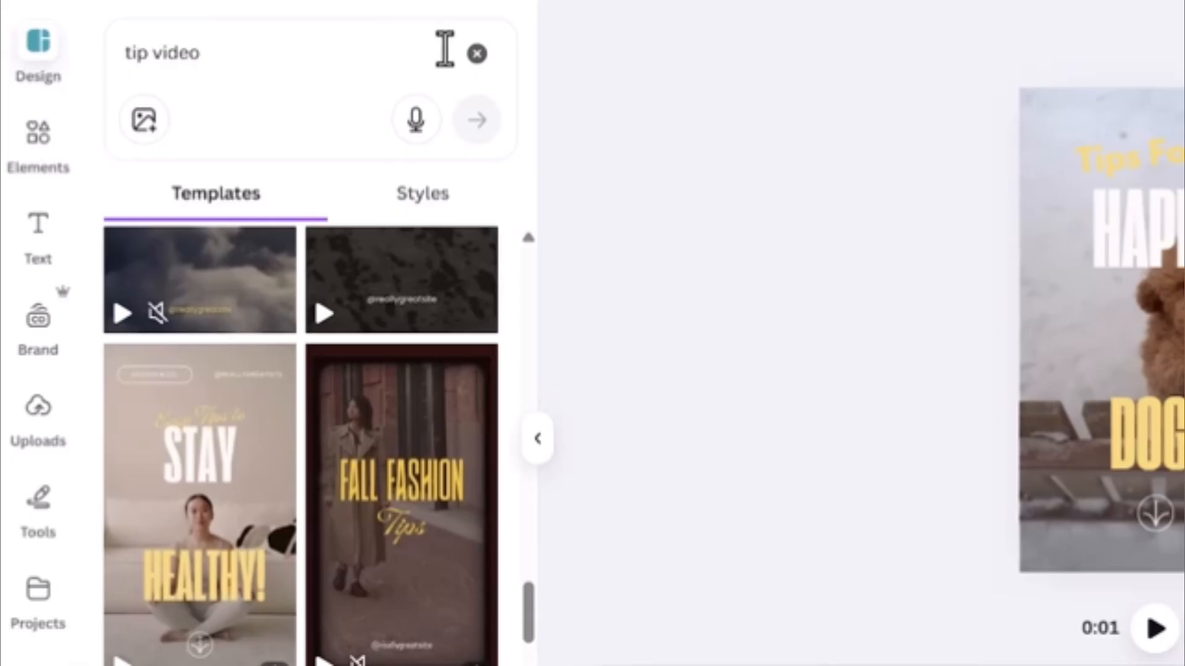
left_click(476, 53)
type("te")
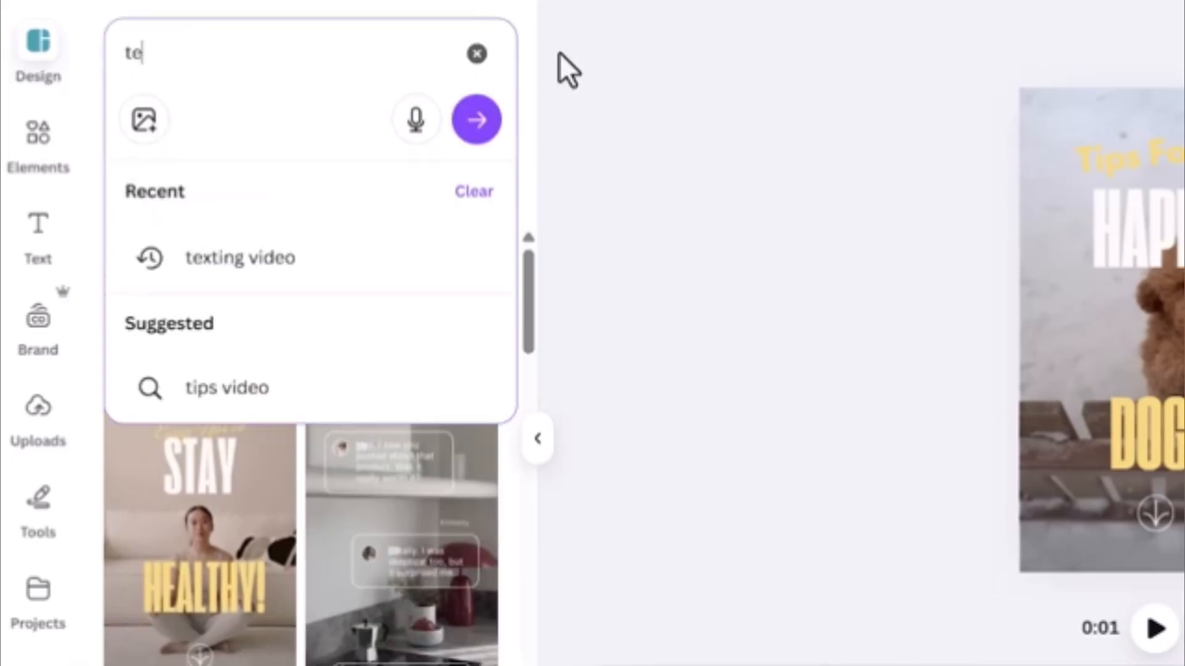
type("xting video")
key("Return")
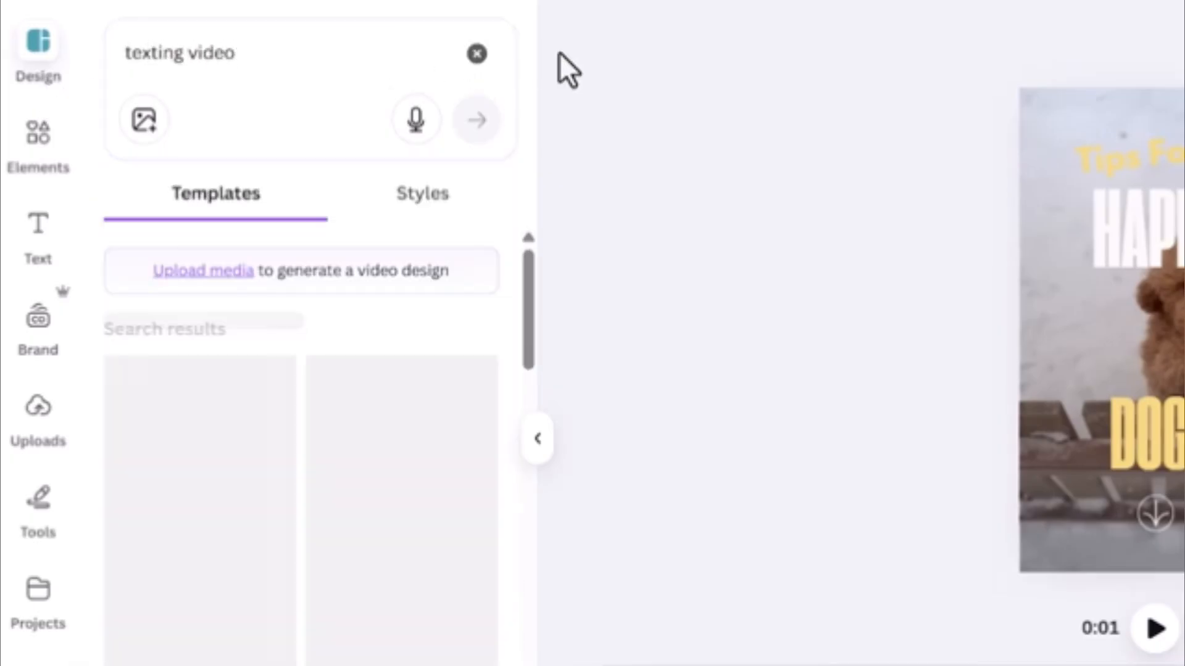
- Replace all pages with the four pages of the White and Gray Simple Product Review Mobile Video template
scroll(375, 338, "down", 2)
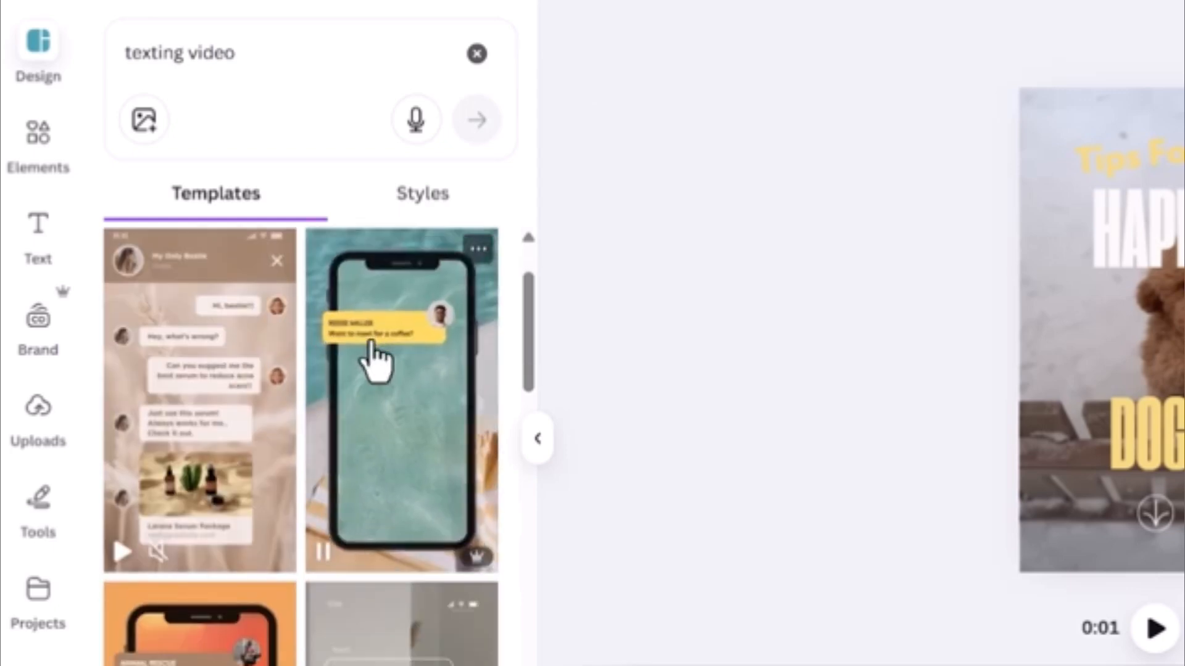
scroll(275, 380, "down", 2)
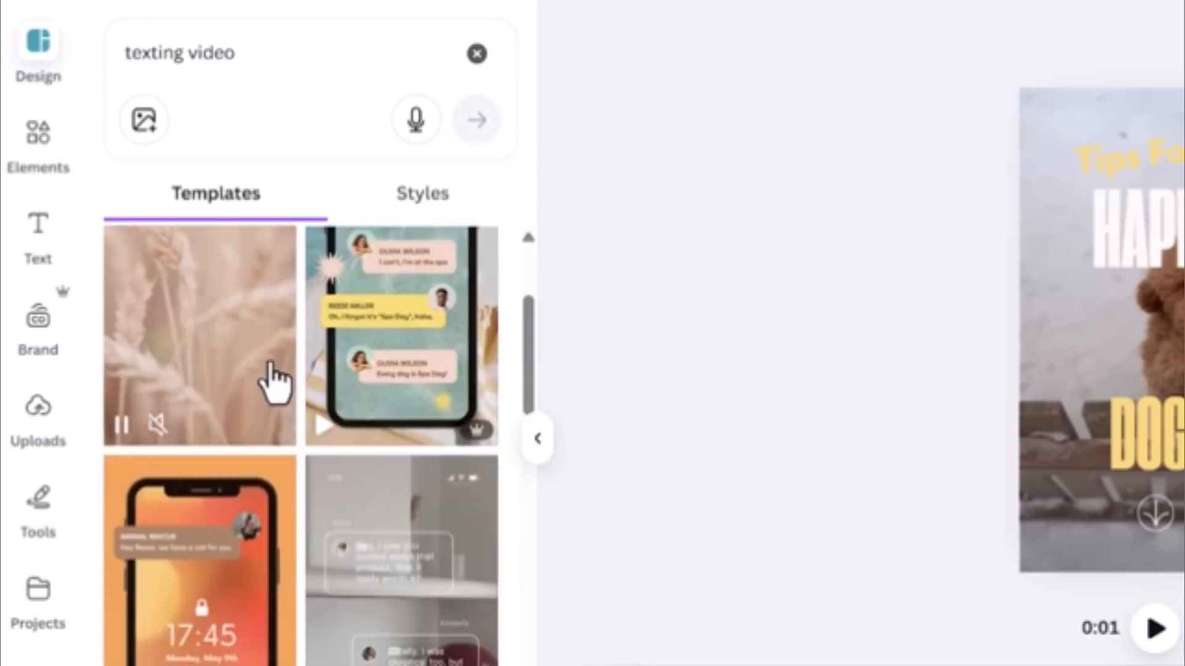
scroll(299, 370, "down", 2)
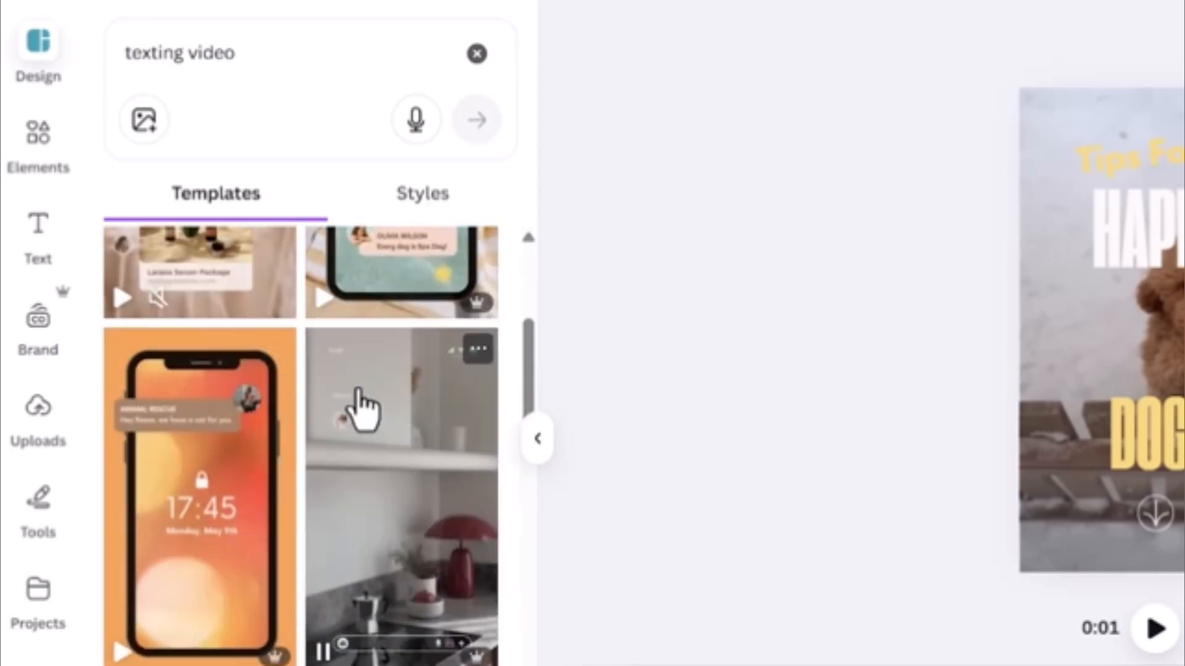
scroll(358, 405, "down", 2)
scroll(364, 410, "down", 5)
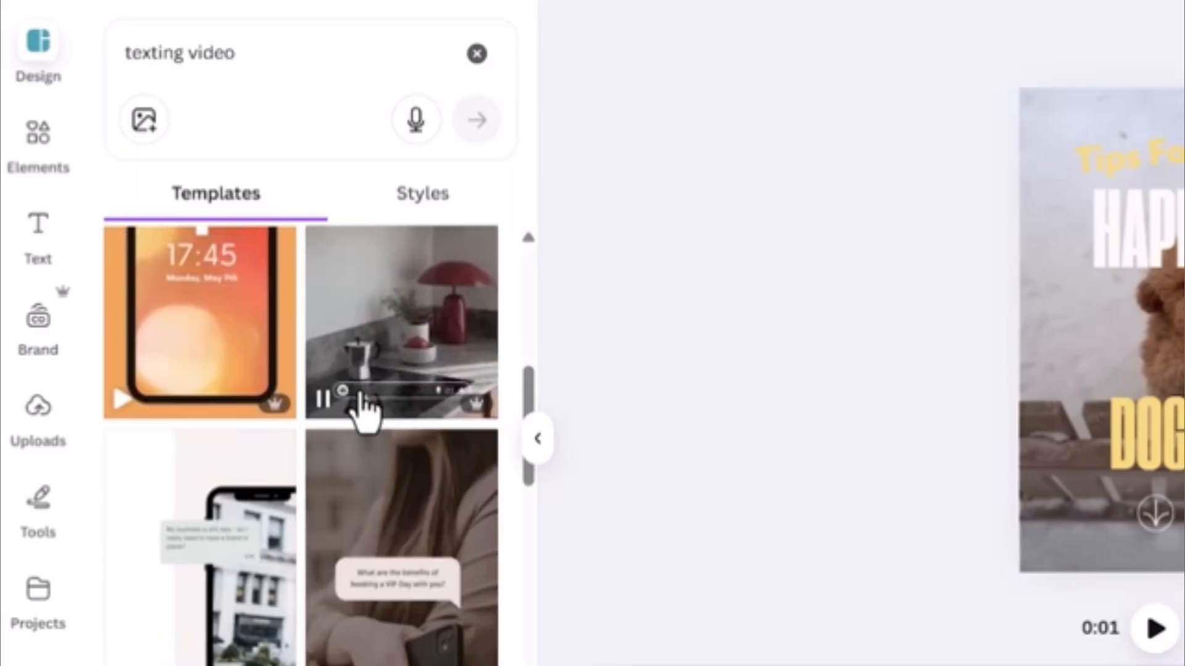
scroll(361, 410, "down", 2)
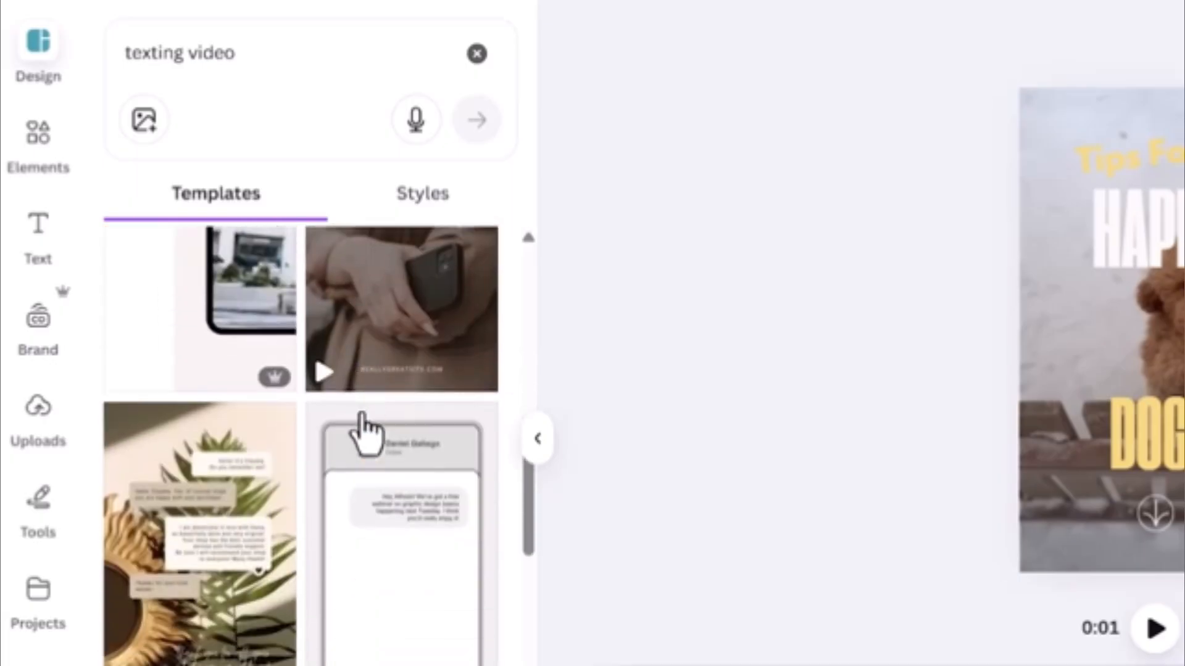
scroll(370, 457, "down", 2)
scroll(293, 456, "down", 2)
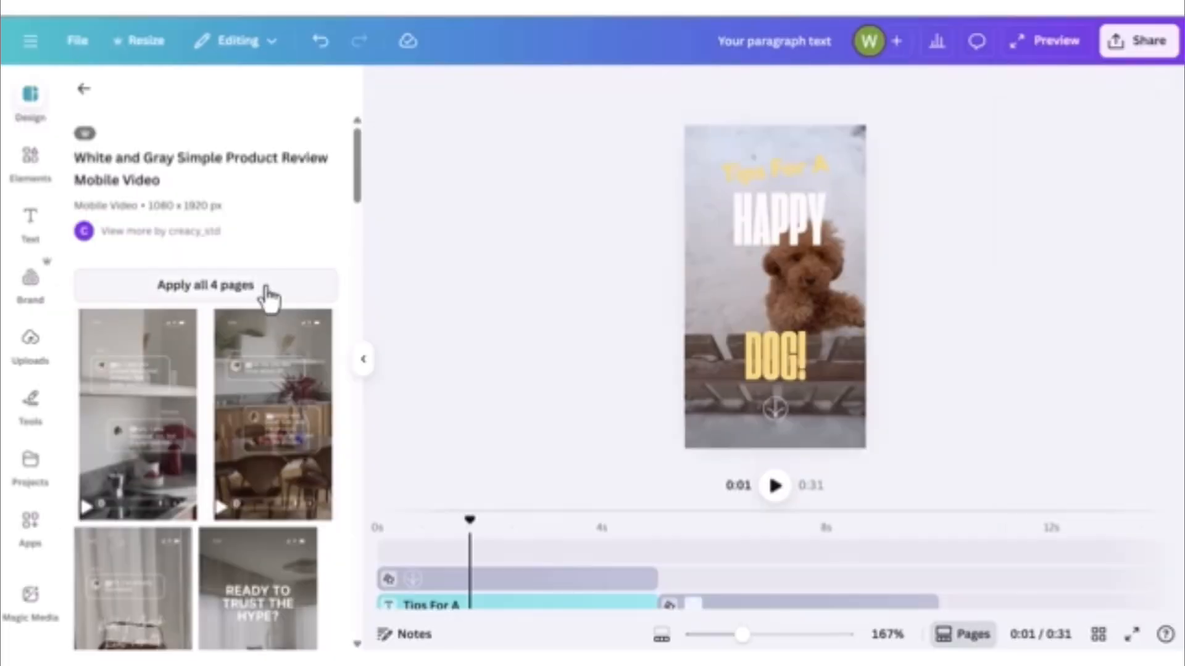
left_click(270, 287)
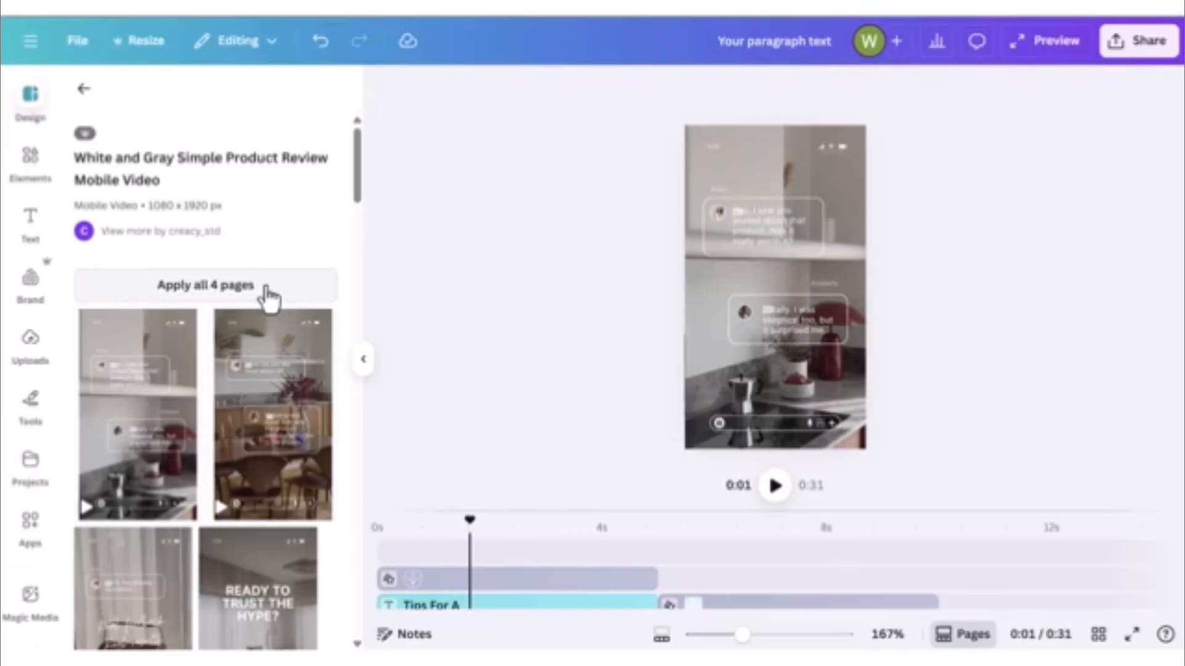
left_click(268, 288)
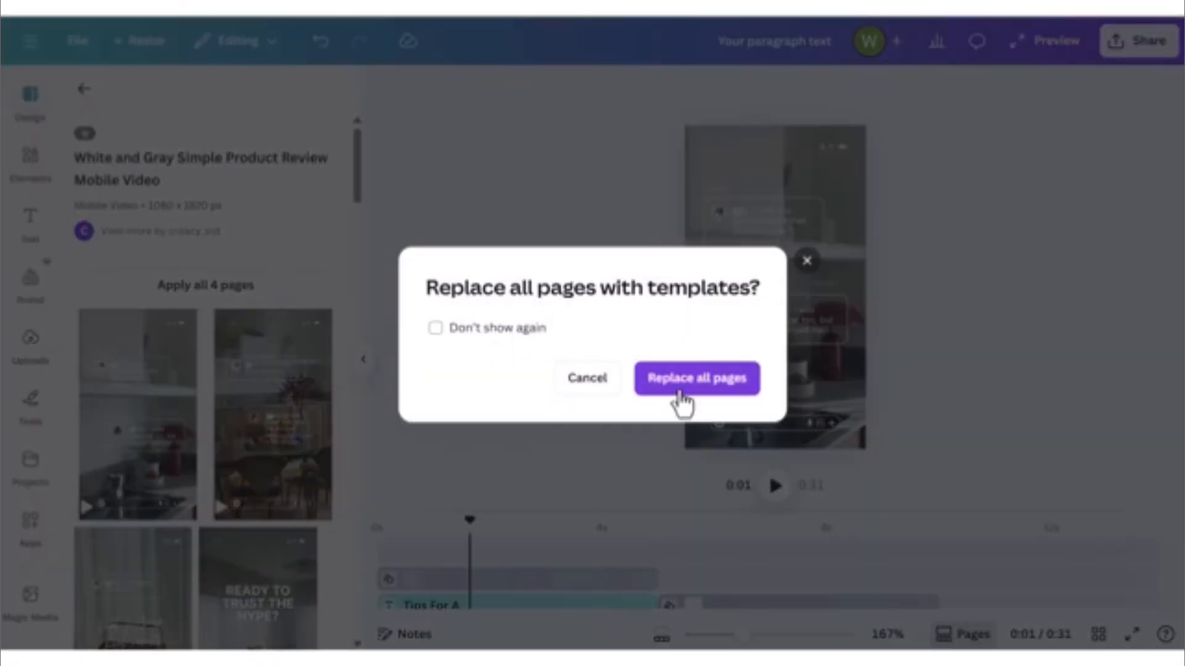
left_click(682, 404)
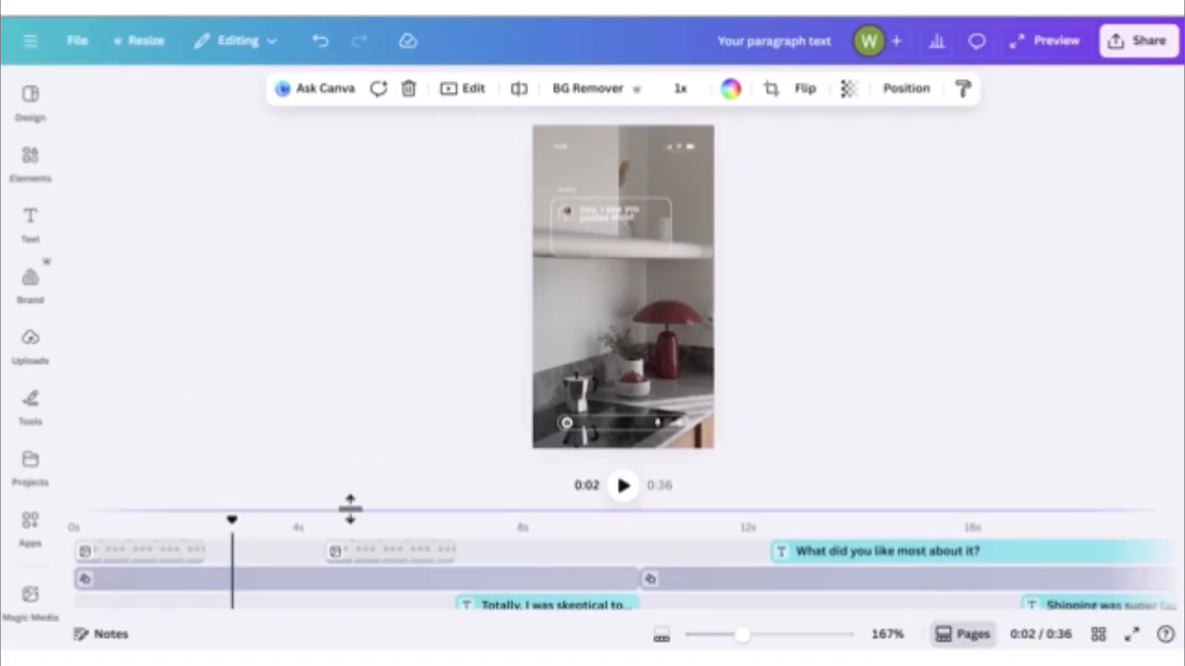
- Enlarge the timeline to show more tracks and move the playhead further along the video
left_click_drag(349, 511, 348, 420)
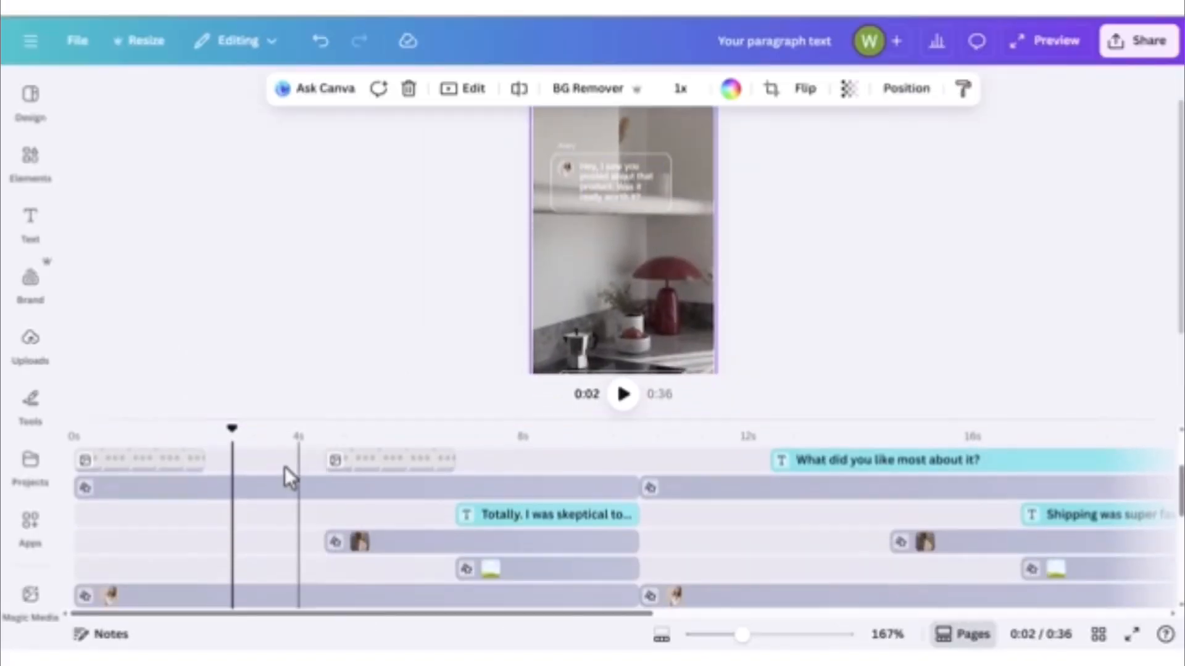
left_click_drag(230, 426, 806, 361)
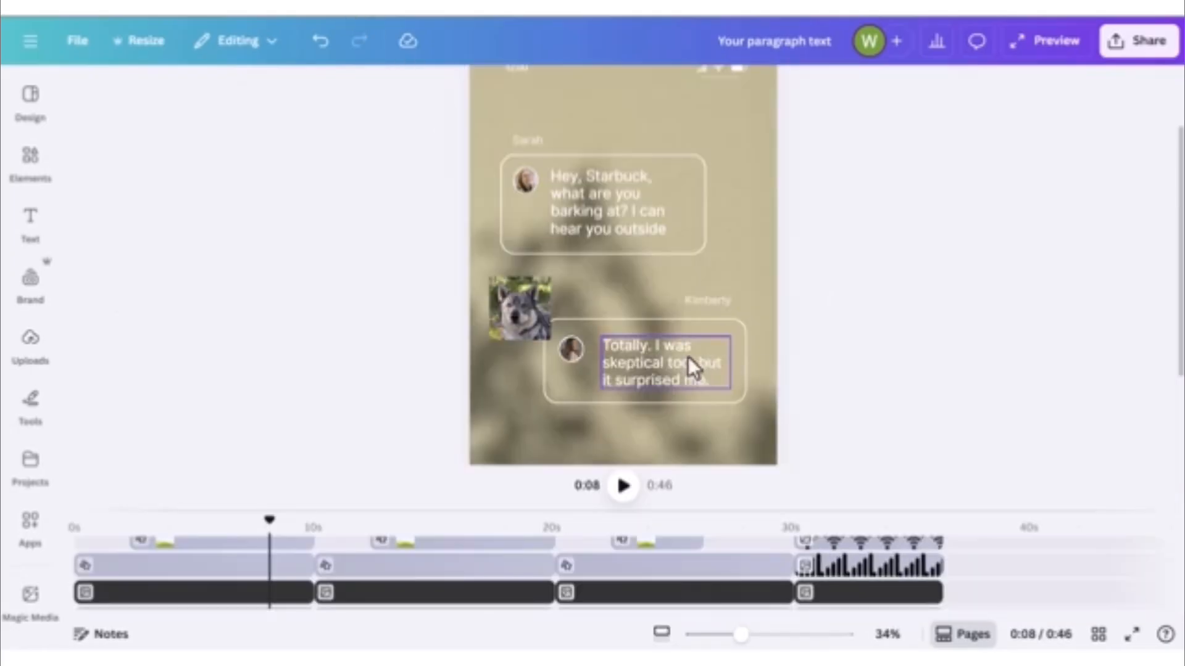
- Rename the sender of the second chat bubble Starbuck and rewrite its message as "The wind. It is moving suspiciously"
double_click(701, 299)
type("Starbuck")
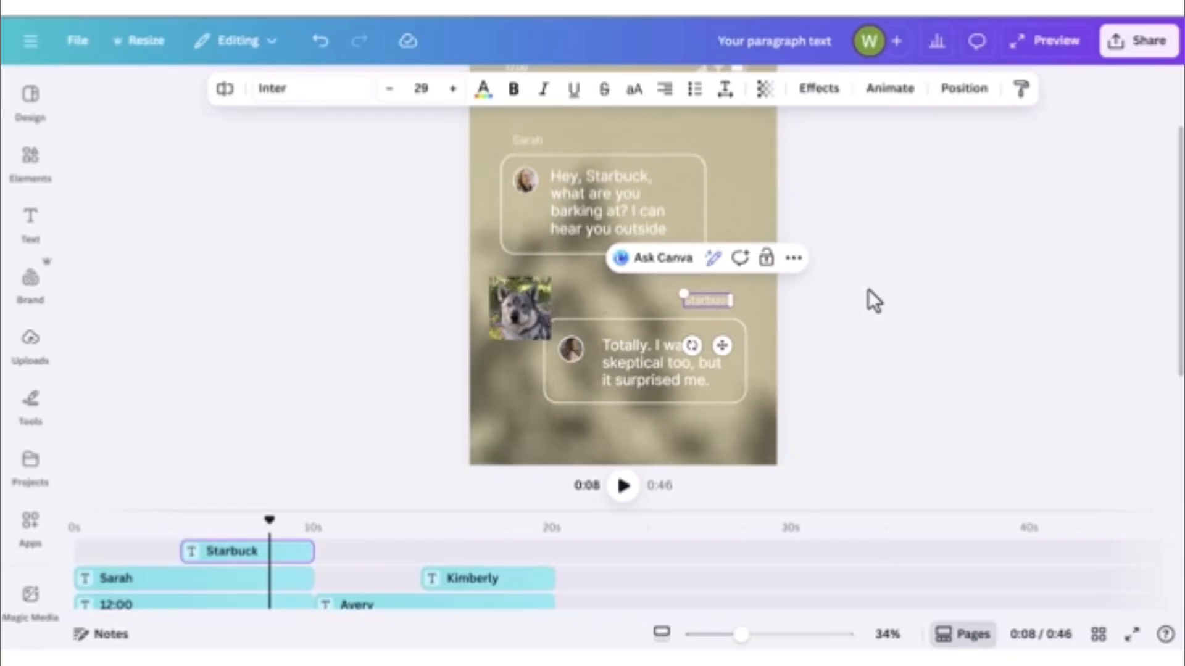
left_click(642, 373)
double_click(642, 374)
type("Th")
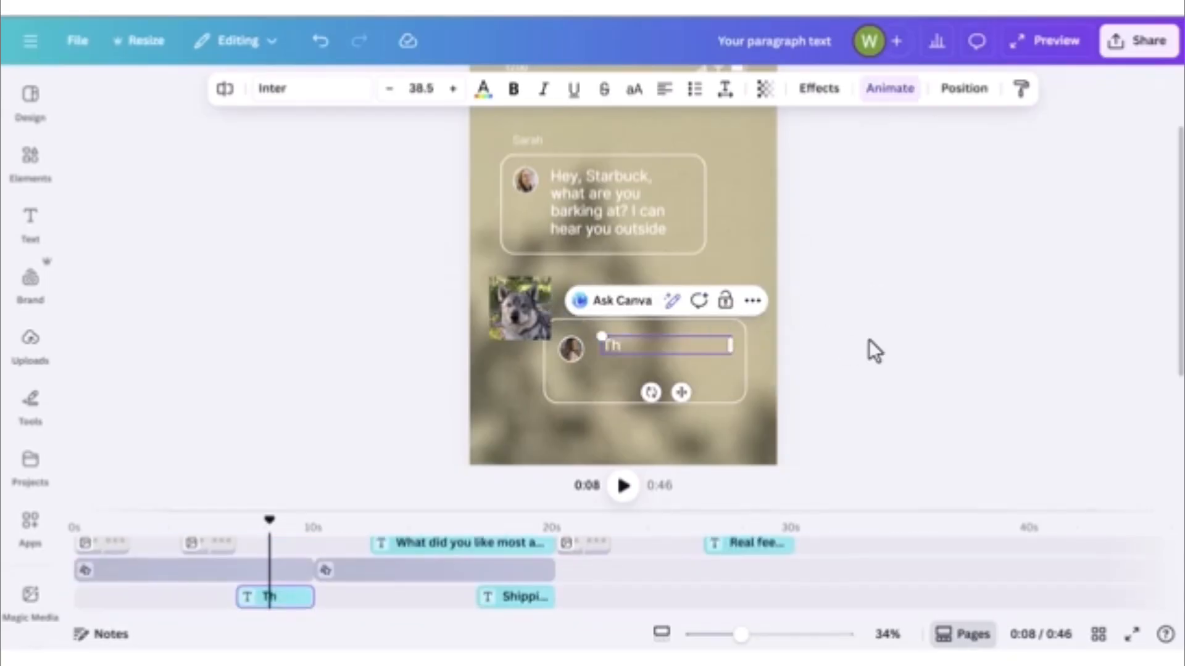
type("e wind. It i")
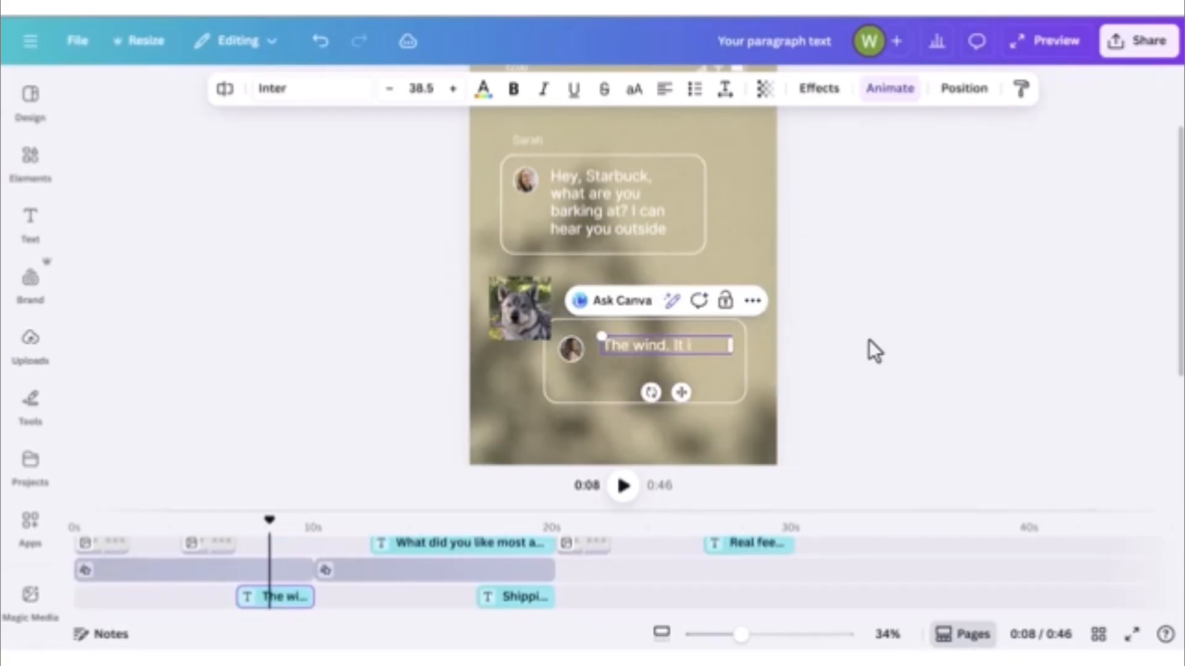
type("s moving suspiciously")
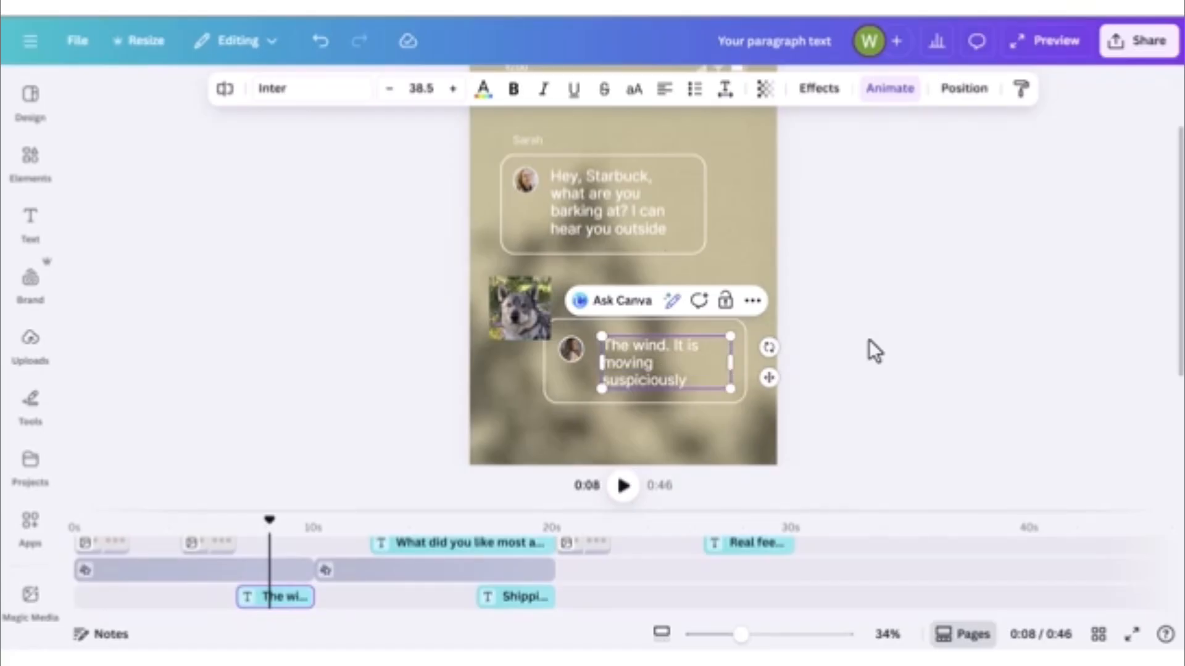
left_click(895, 294)
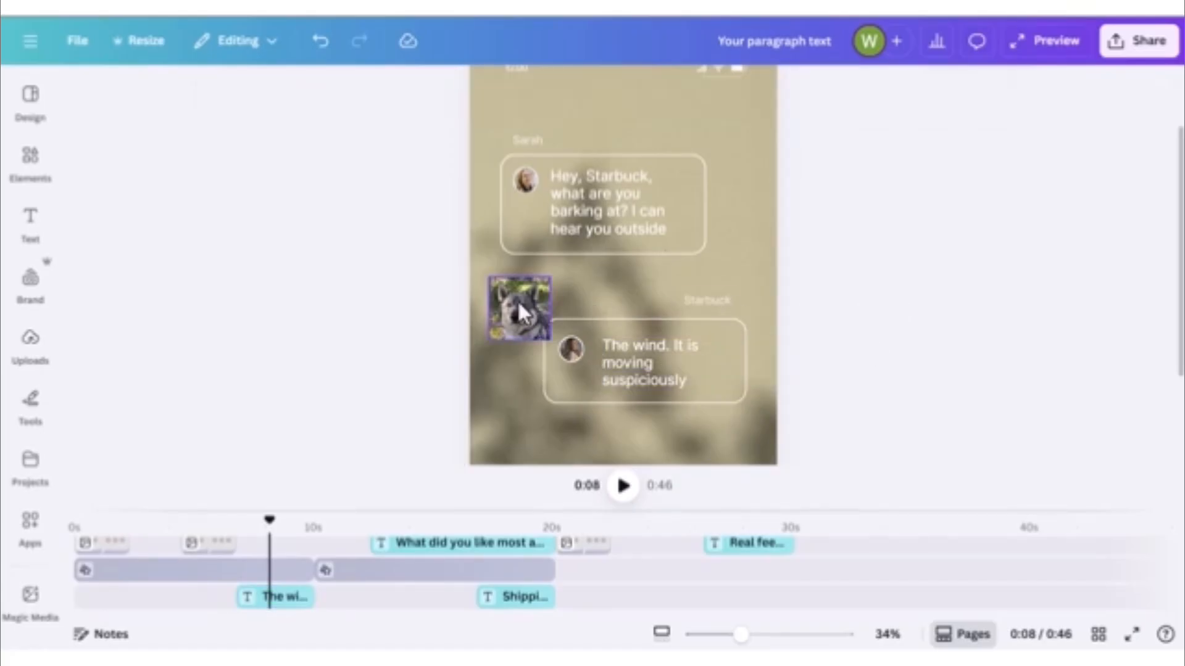
- Place the dog photo in the round profile picture of the Starbuck chat bubble
left_click_drag(517, 300, 574, 349)
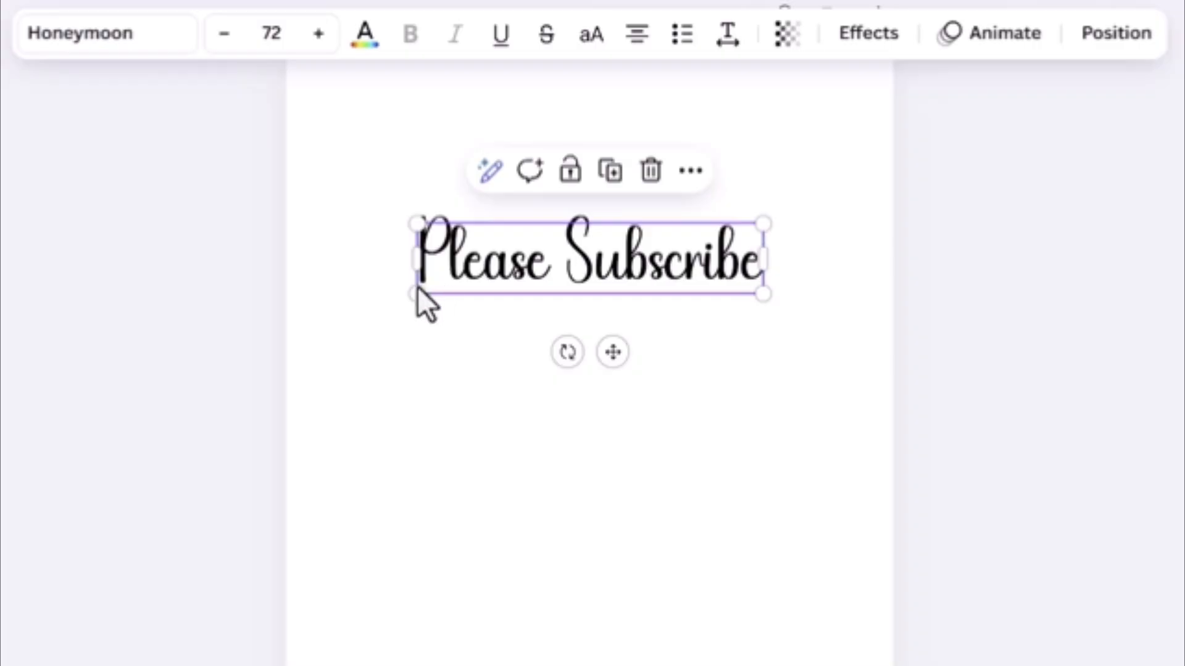
- Enlarge the "Please Subscribe" text to size 99.4 and position it across the upper part of the page
left_click_drag(393, 300, 346, 309)
left_click_drag(767, 299, 828, 325)
left_click_drag(709, 313, 694, 297)
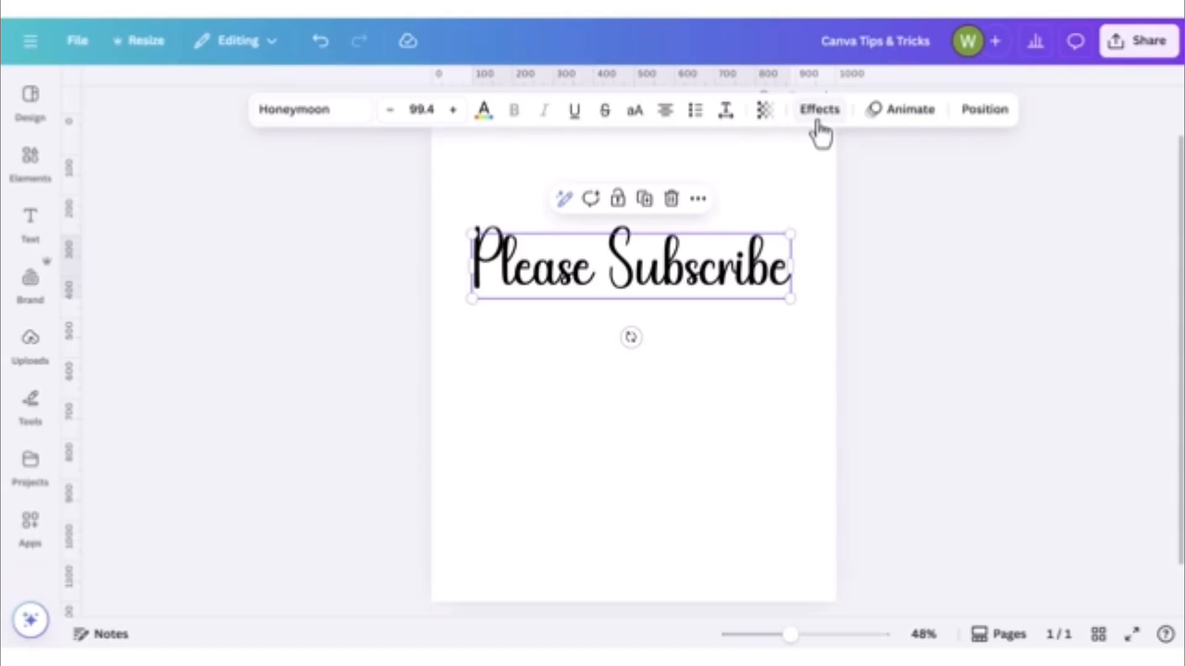
- Apply a black Outline effect to the "Please Subscribe" text and reduce the outline's thickness
left_click(868, 32)
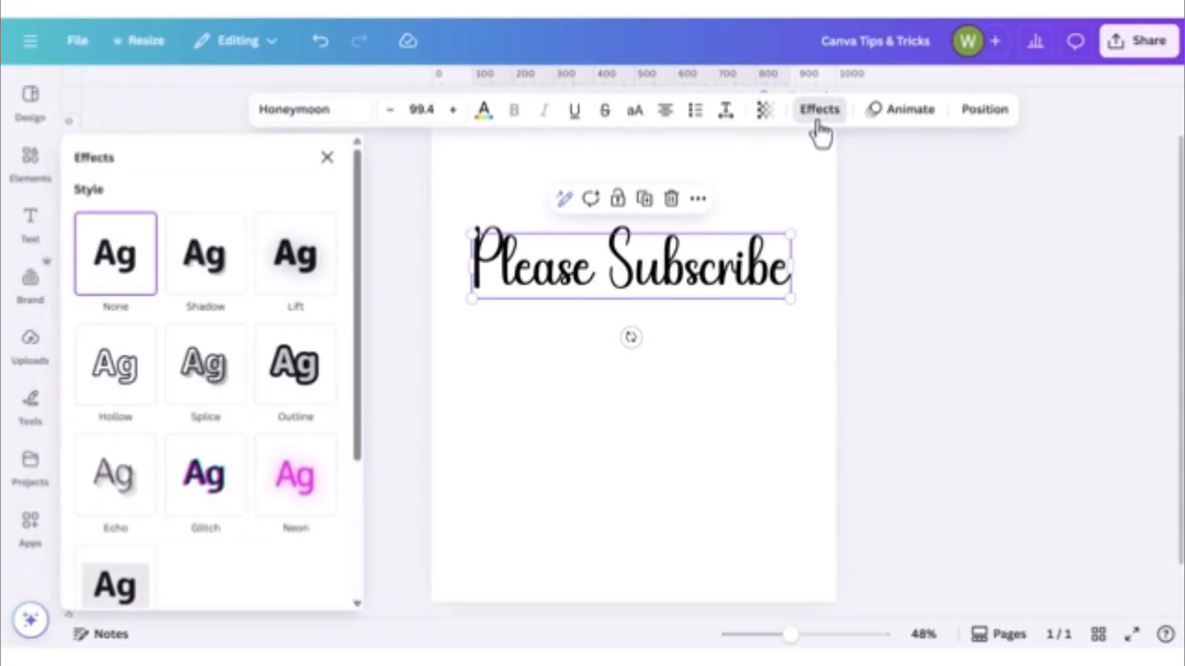
left_click(292, 364)
scroll(302, 395, "down", 1)
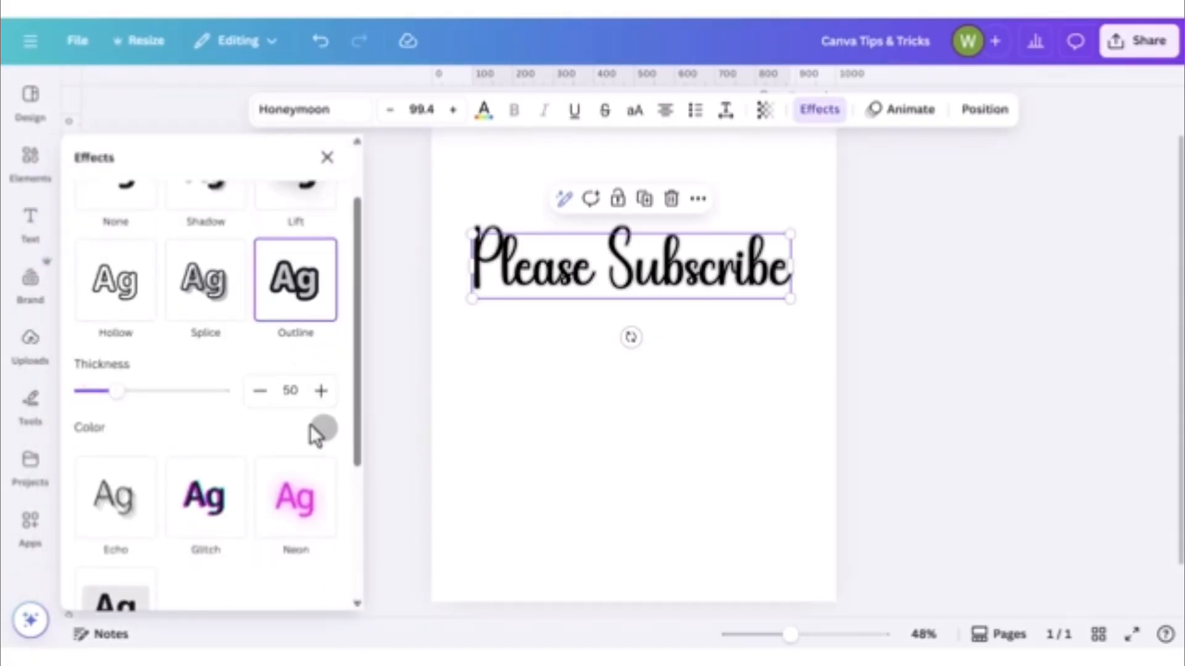
left_click(322, 430)
left_click(124, 216)
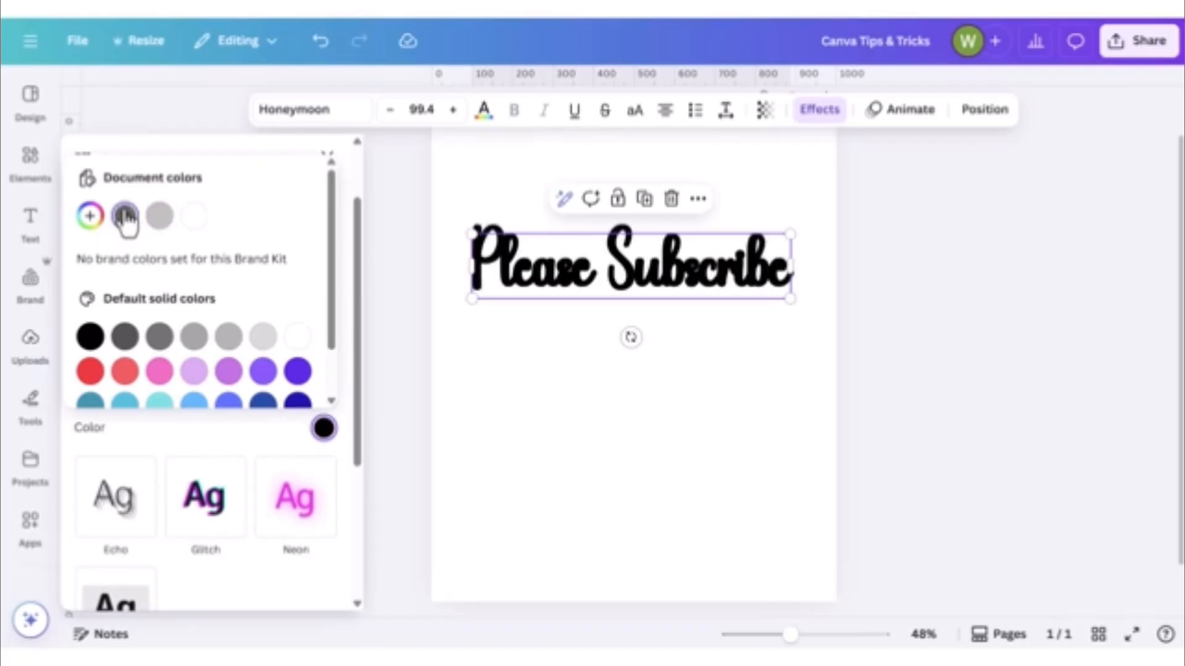
left_click(176, 146)
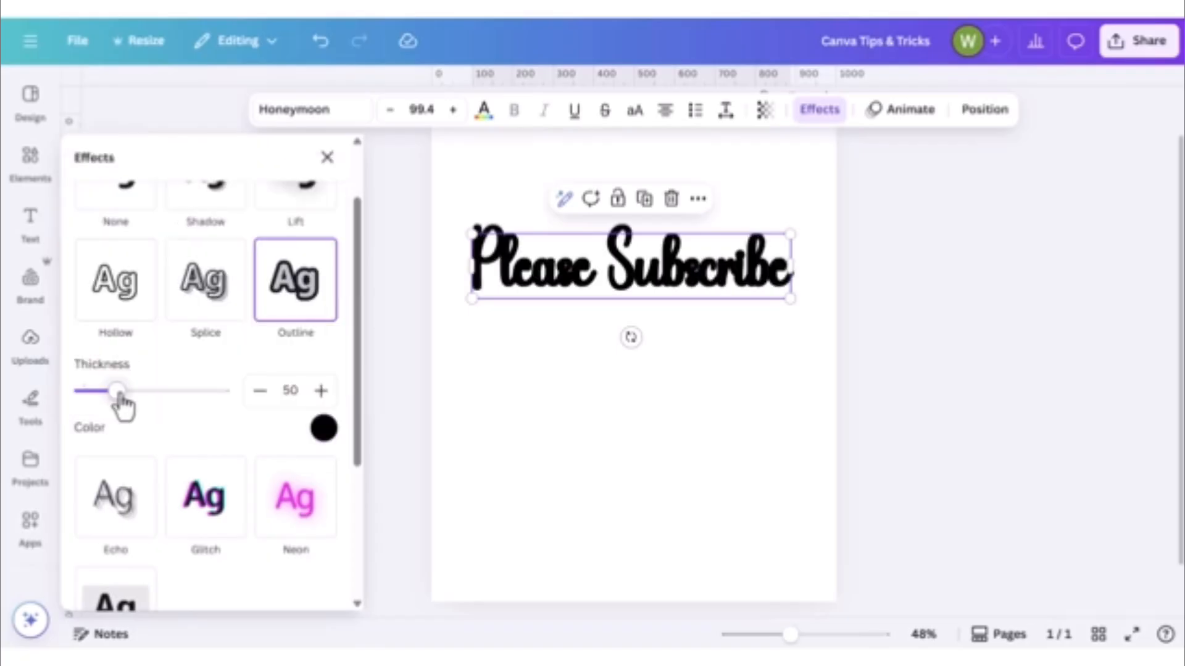
left_click_drag(117, 395, 88, 395)
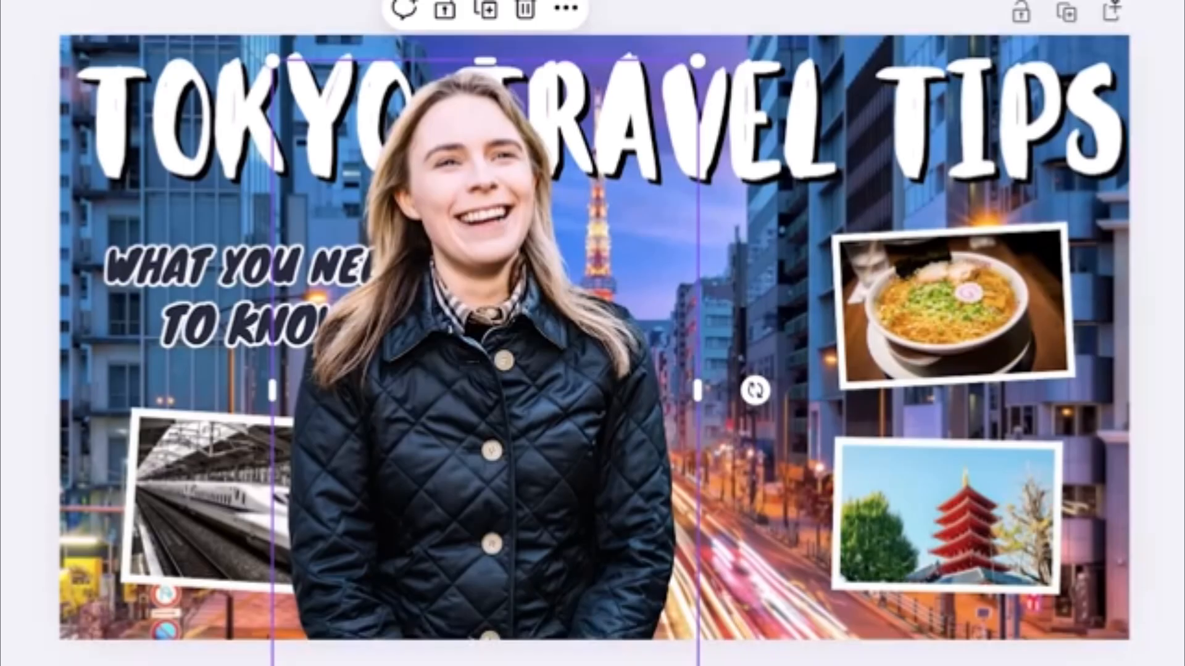
- Move the woman's cutout below the title, between the text and the photos, and apply the Outline shadow to it
left_click_drag(454, 400, 558, 509)
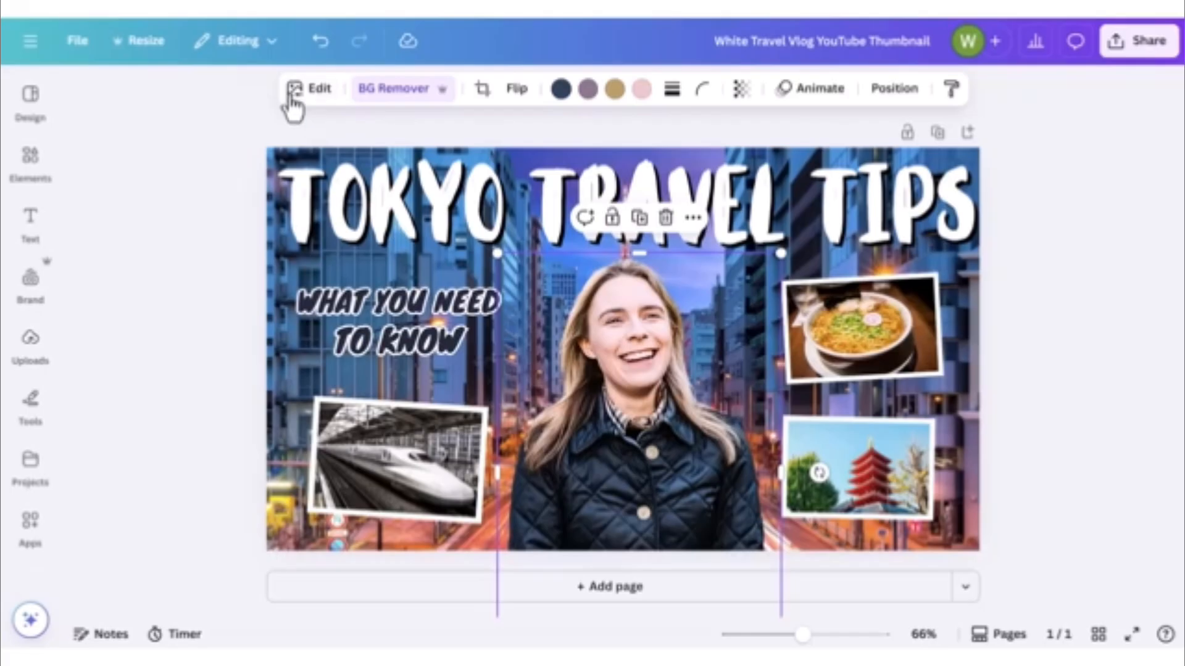
left_click(292, 95)
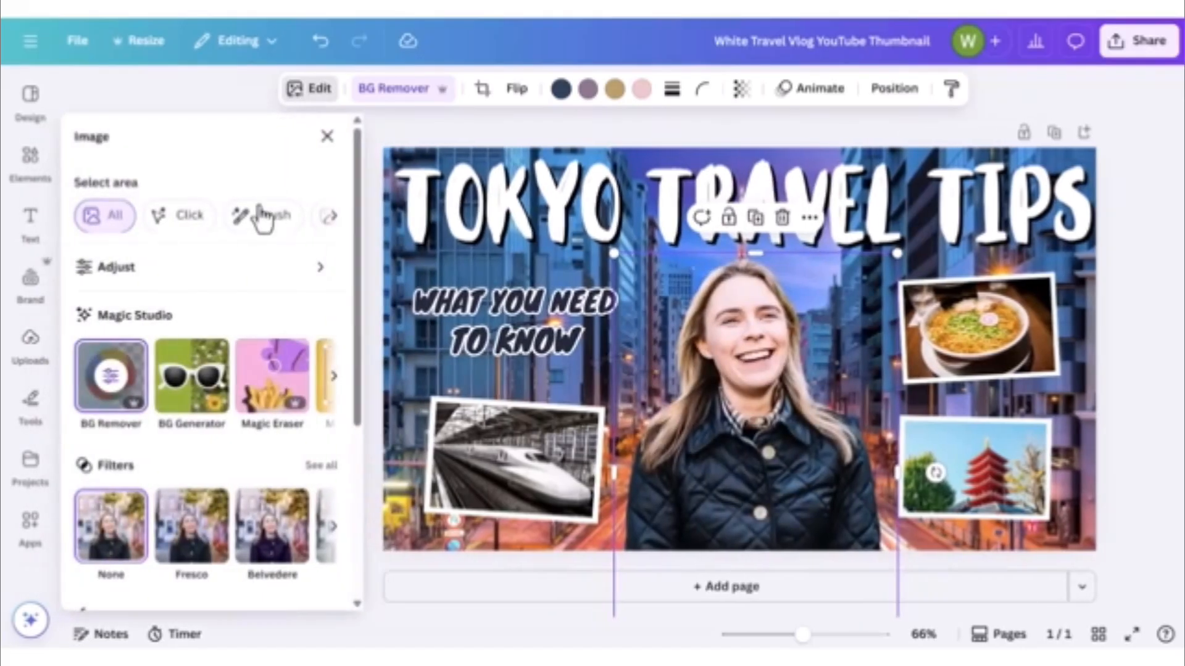
scroll(262, 234, "down", 3)
scroll(262, 266, "down", 2)
left_click(120, 419)
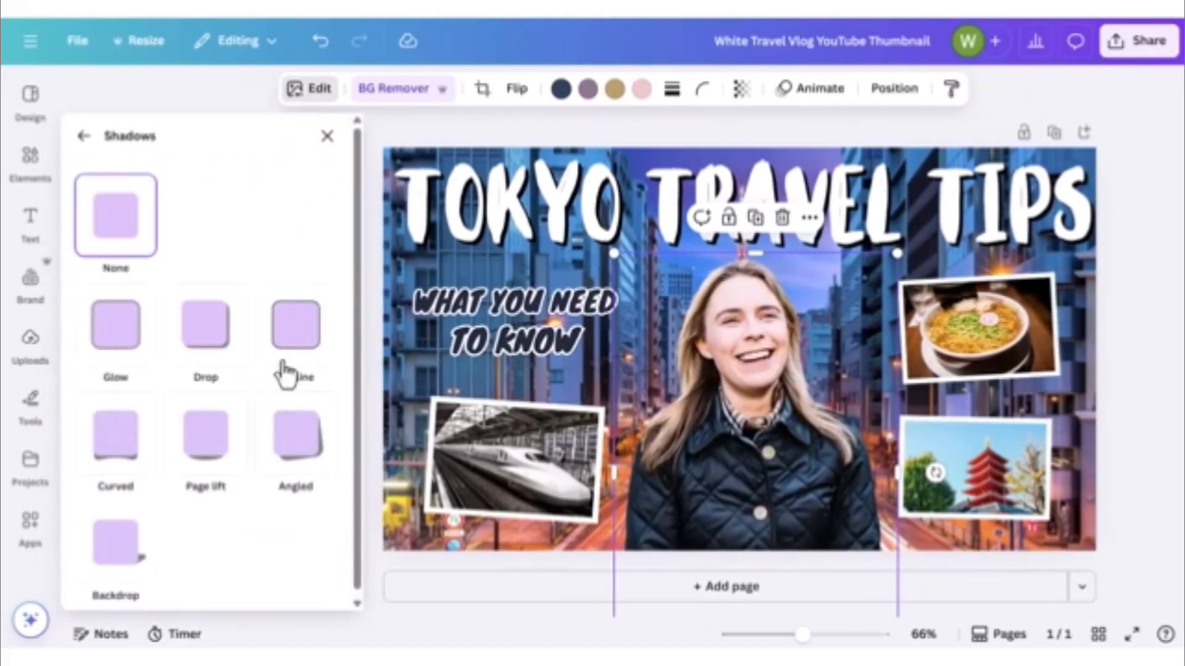
left_click(301, 325)
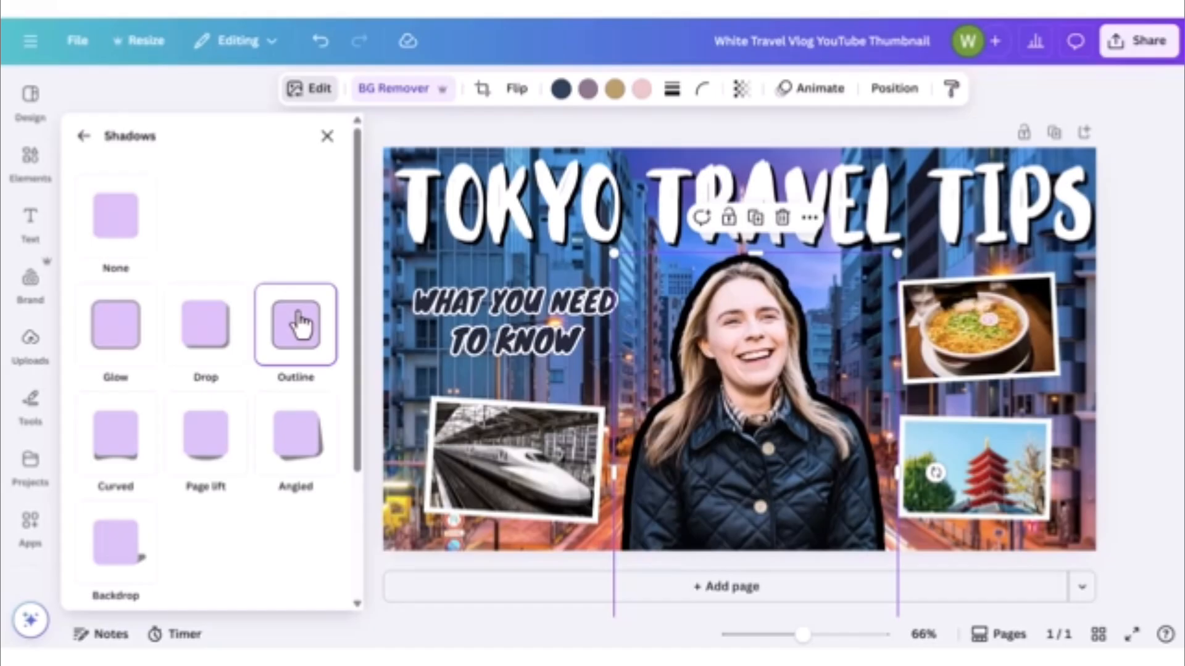
- Thin the cutout's outline to size 16, color it white (#FFFFFF), and reduce its size slightly further
scroll(302, 327, "down", 3)
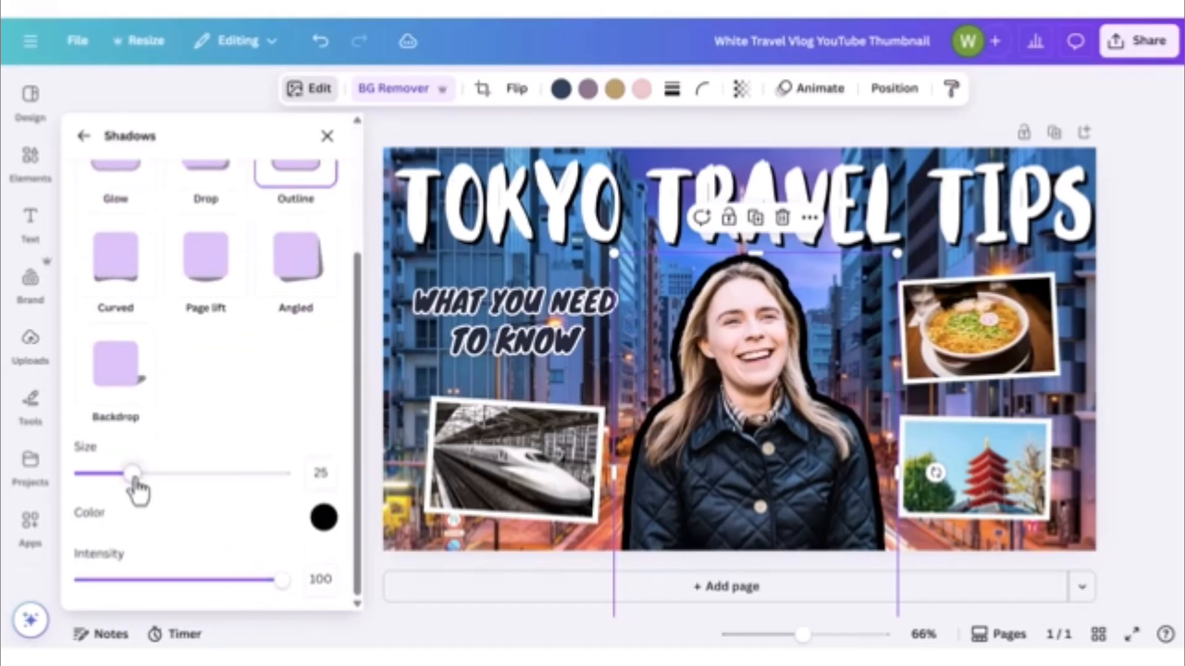
mouse_move(134, 480)
left_mouse_down()
mouse_move(181, 478)
mouse_move(114, 478)
mouse_move(117, 493)
left_mouse_up()
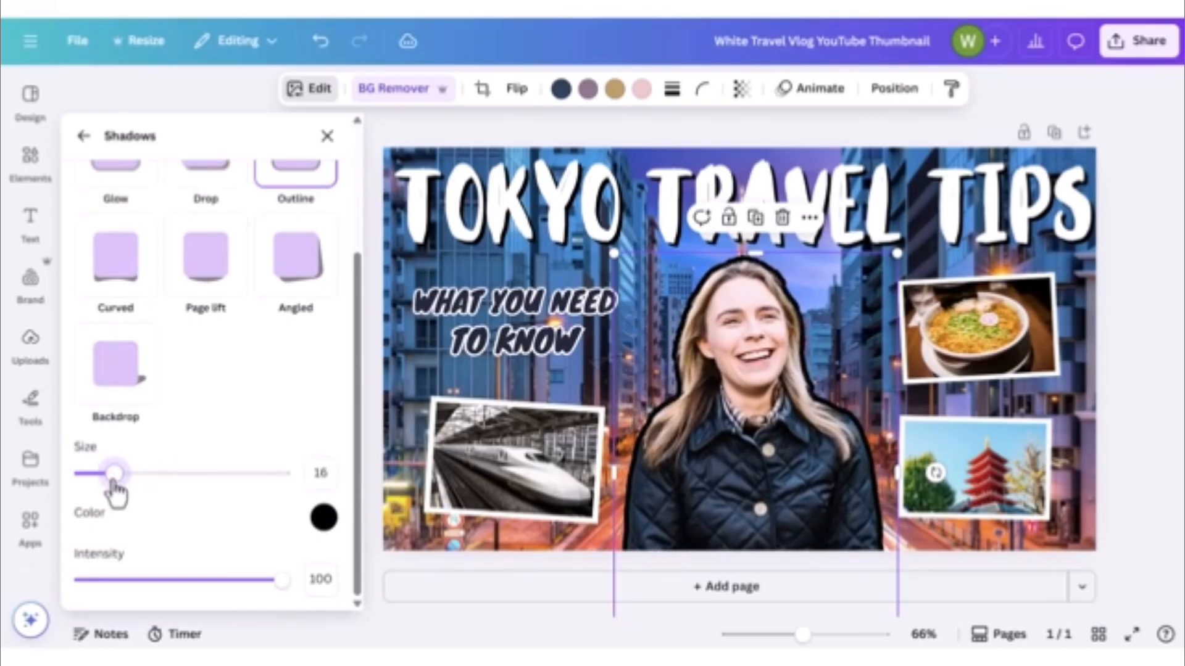
left_click(323, 517)
left_click_drag(328, 378, 293, 314)
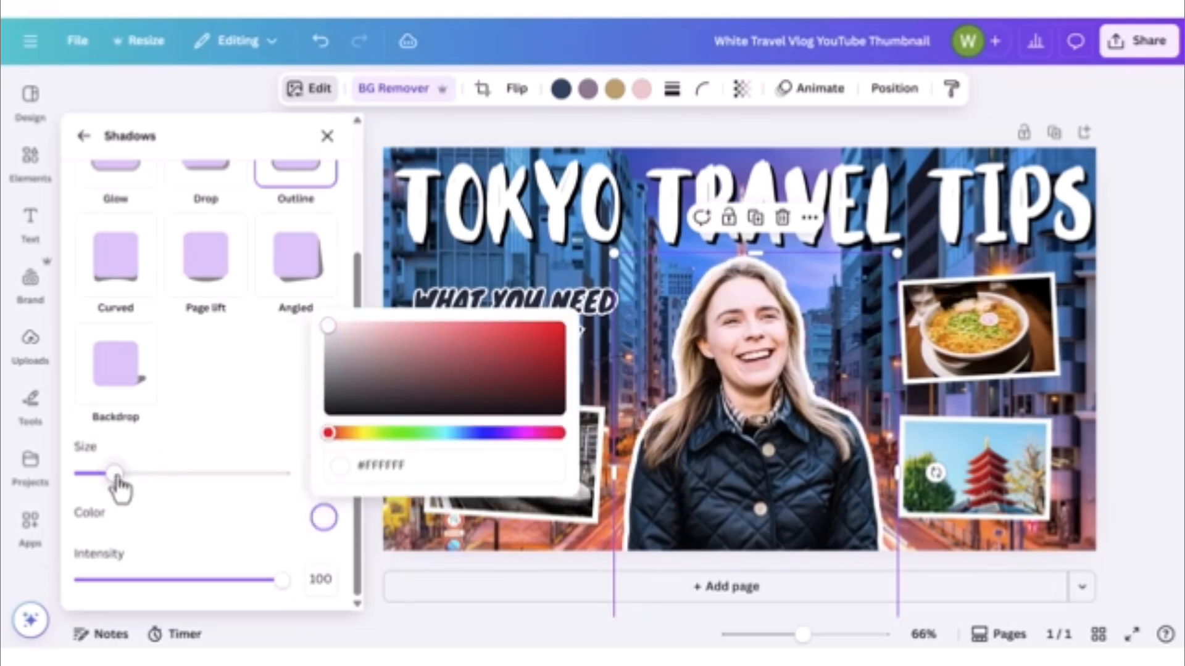
left_click_drag(116, 478, 99, 477)
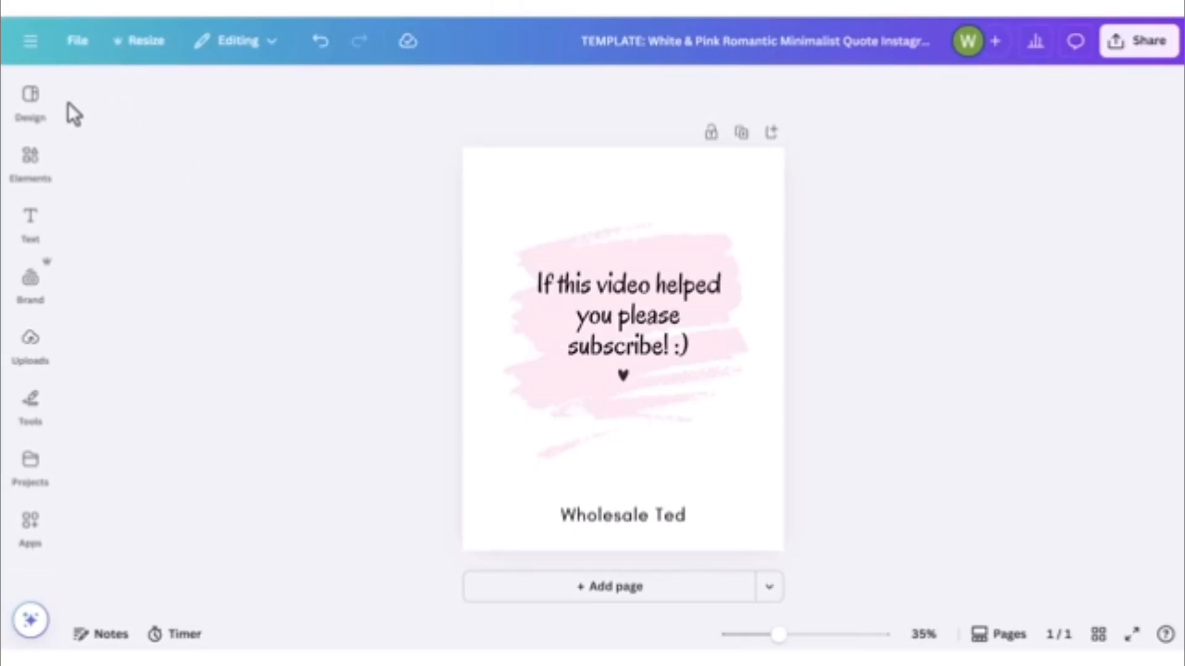
- Browse the font set styles and try the Barlow Thin/Aileron set, followed by the Voga/Fira Sans set, on the quote page
left_click(32, 114)
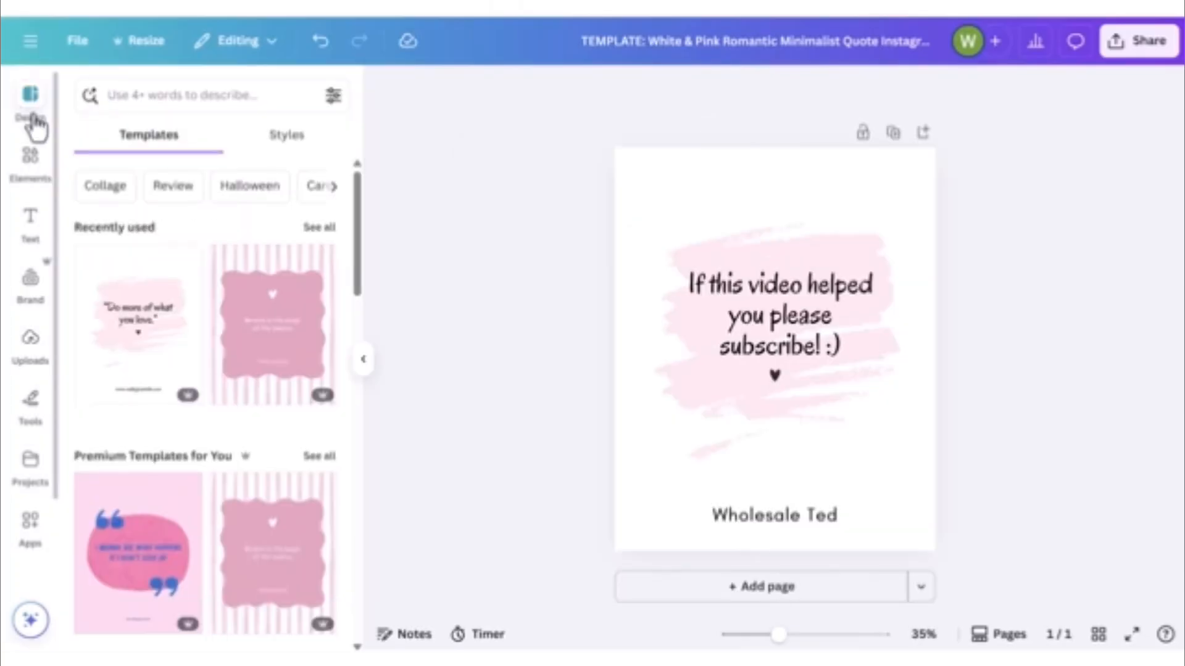
left_click(269, 143)
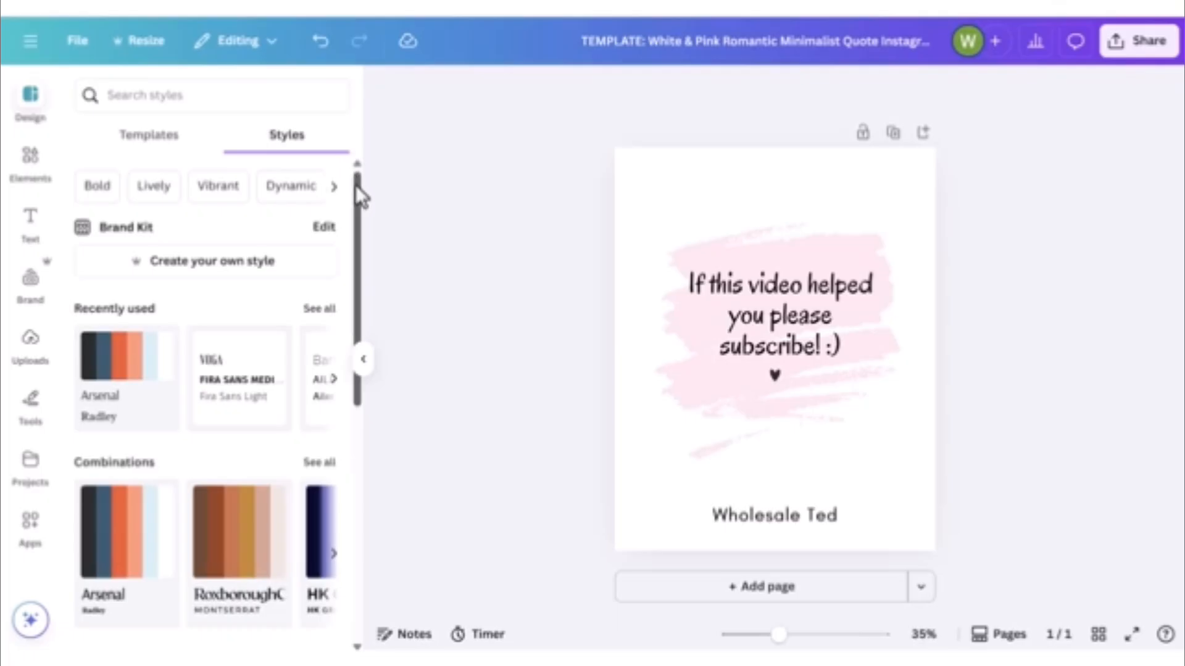
left_click_drag(356, 185, 345, 370)
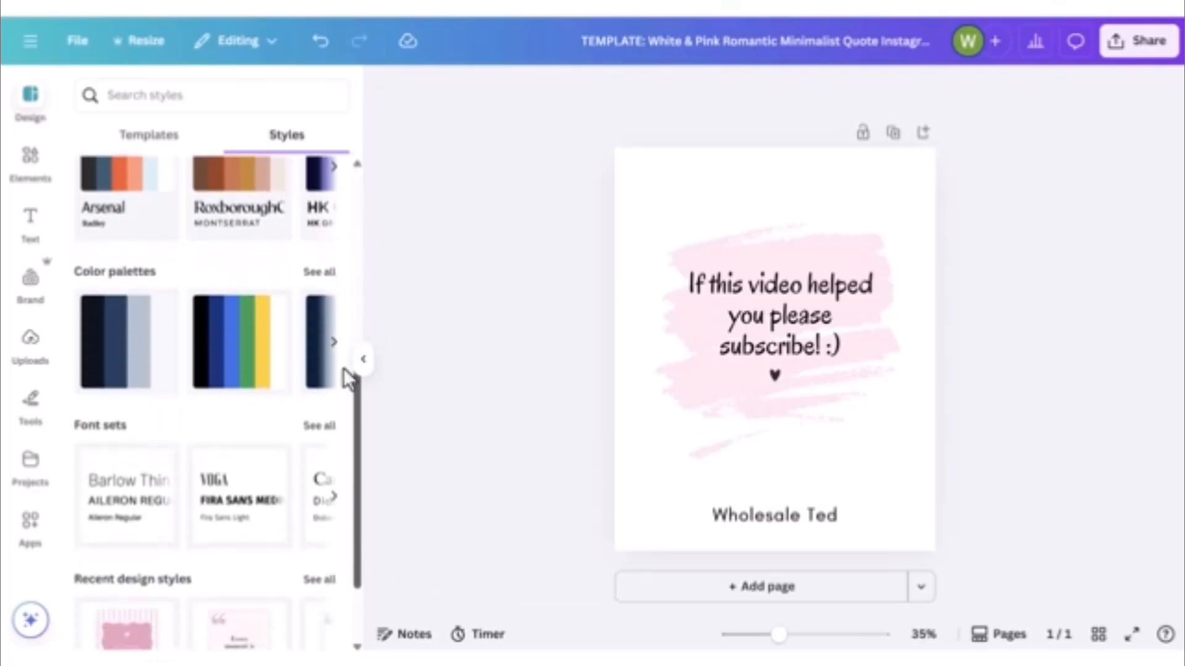
left_click(317, 426)
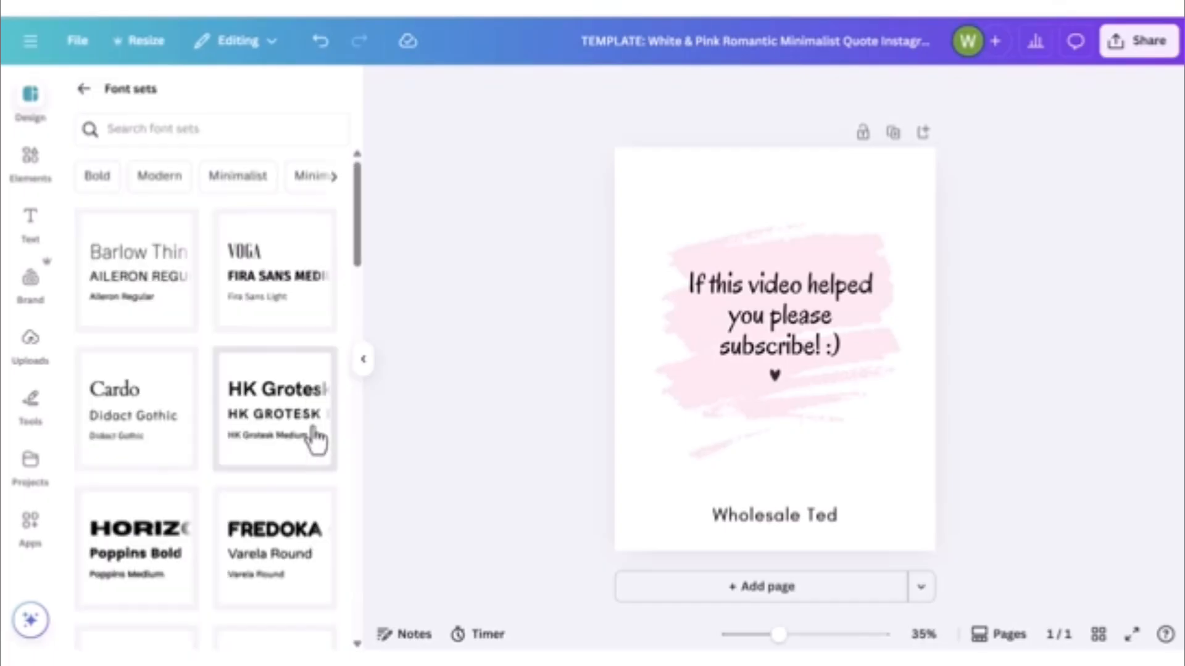
left_click(145, 278)
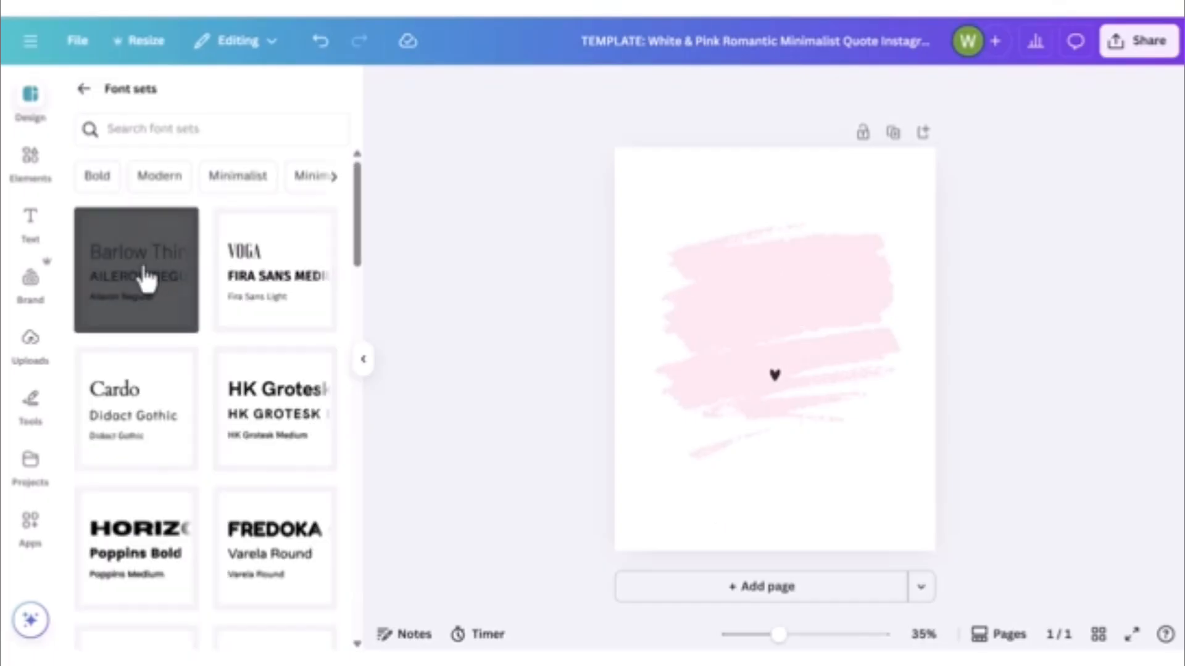
left_click(246, 284)
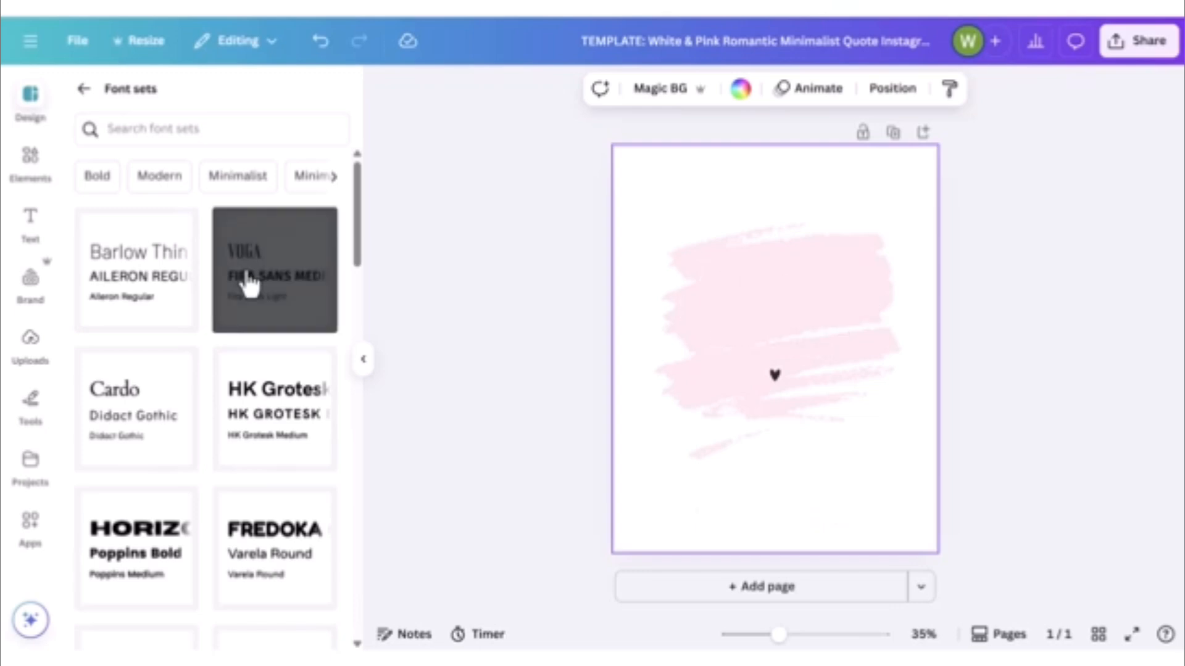
- Try the HK Grotesk, Cardo/Didact Gothic and Horizon/Poppins font sets, ending with Fredoka/Varela Round
left_click(249, 415)
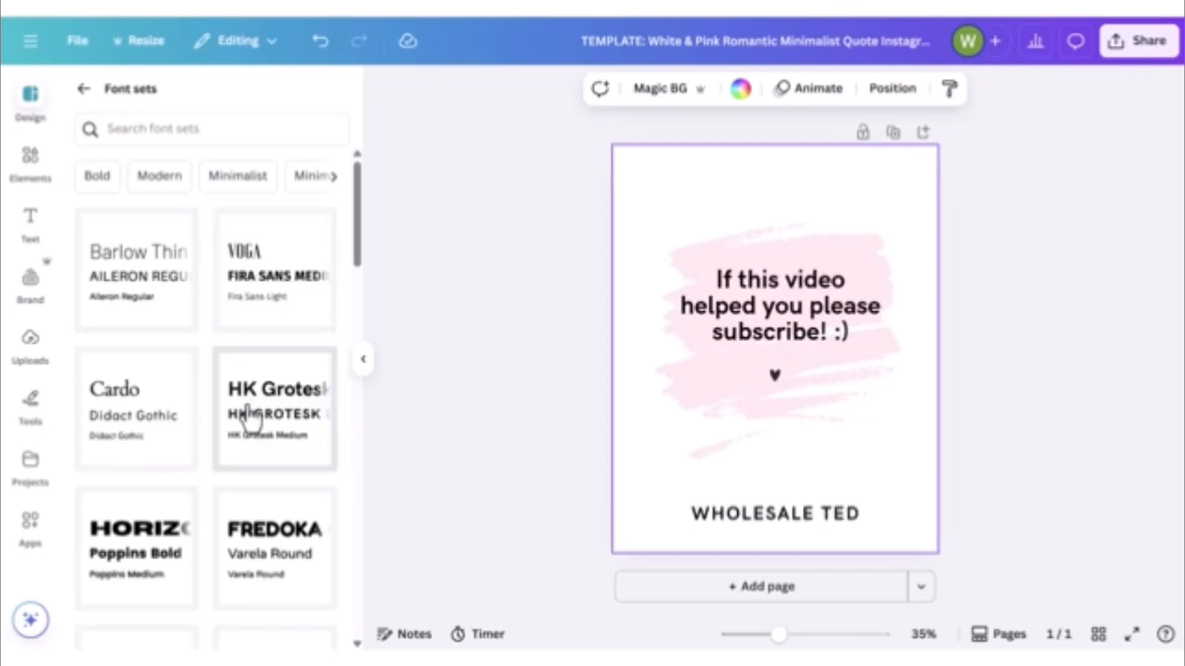
left_click(151, 424)
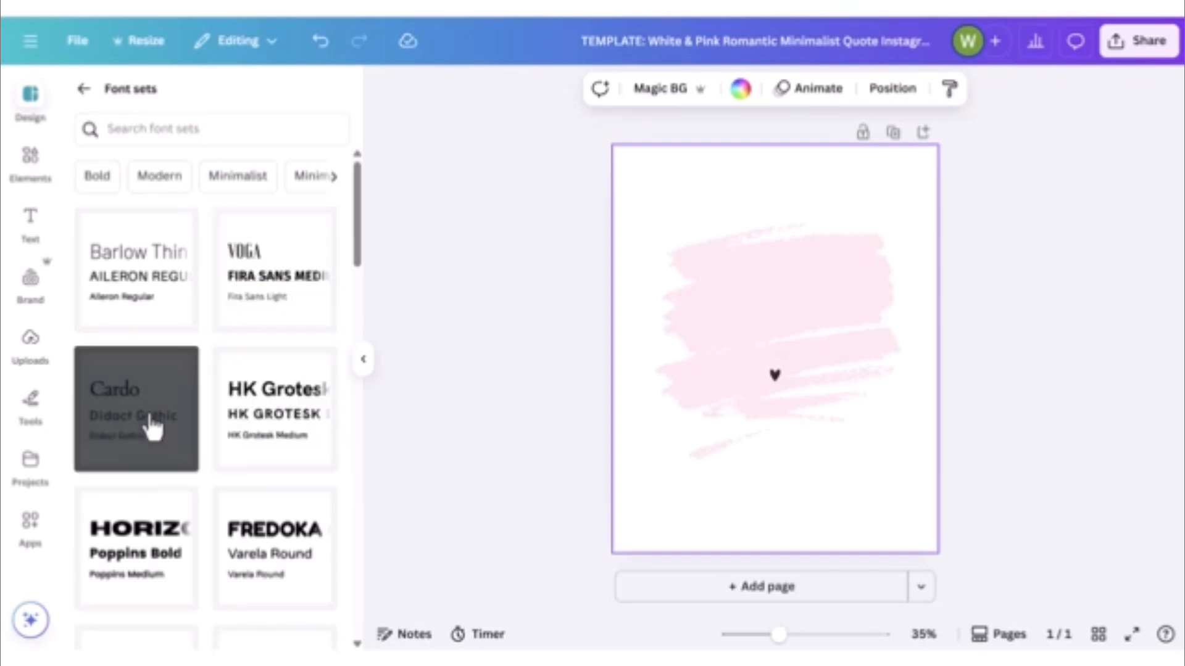
left_click(130, 577)
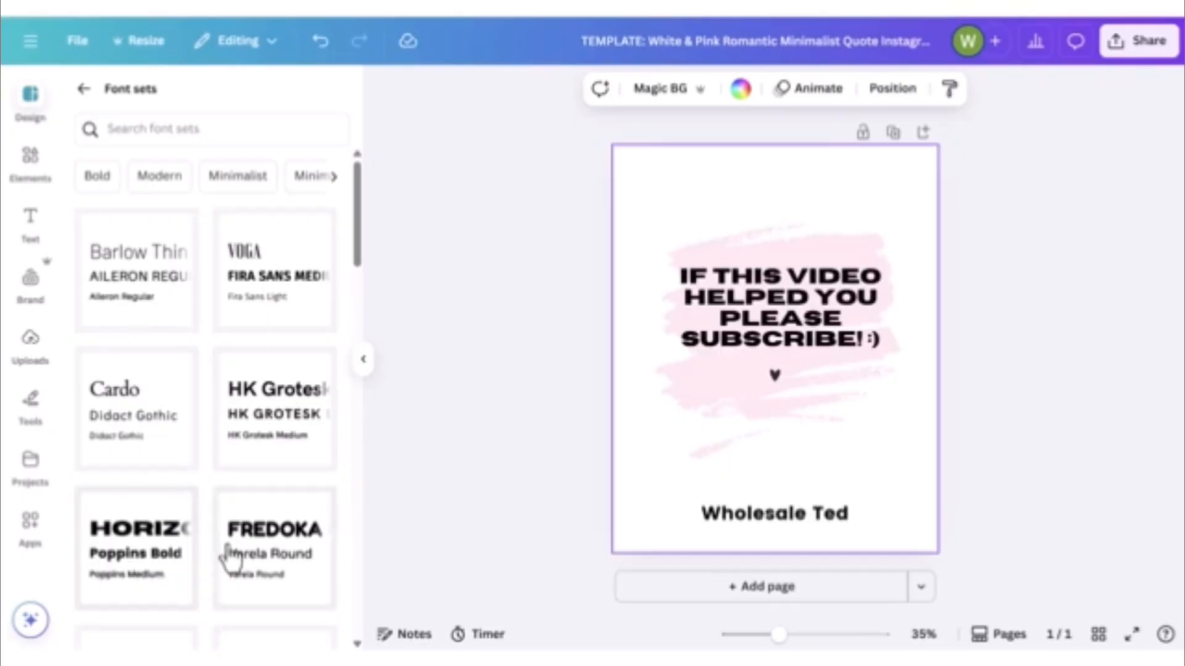
left_click(250, 557)
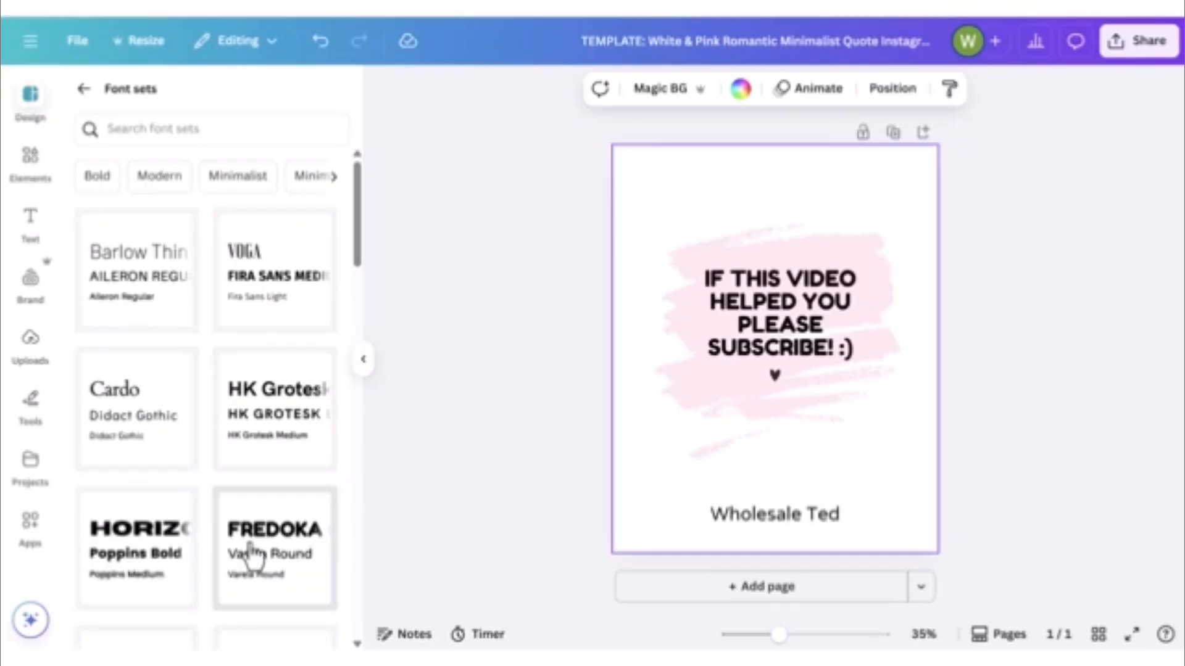
- Recolor the quote page with the navy and grey-blue palette, shuffle it, and try the black, blue, green and yellow palette until the background is yellow
left_click(83, 93)
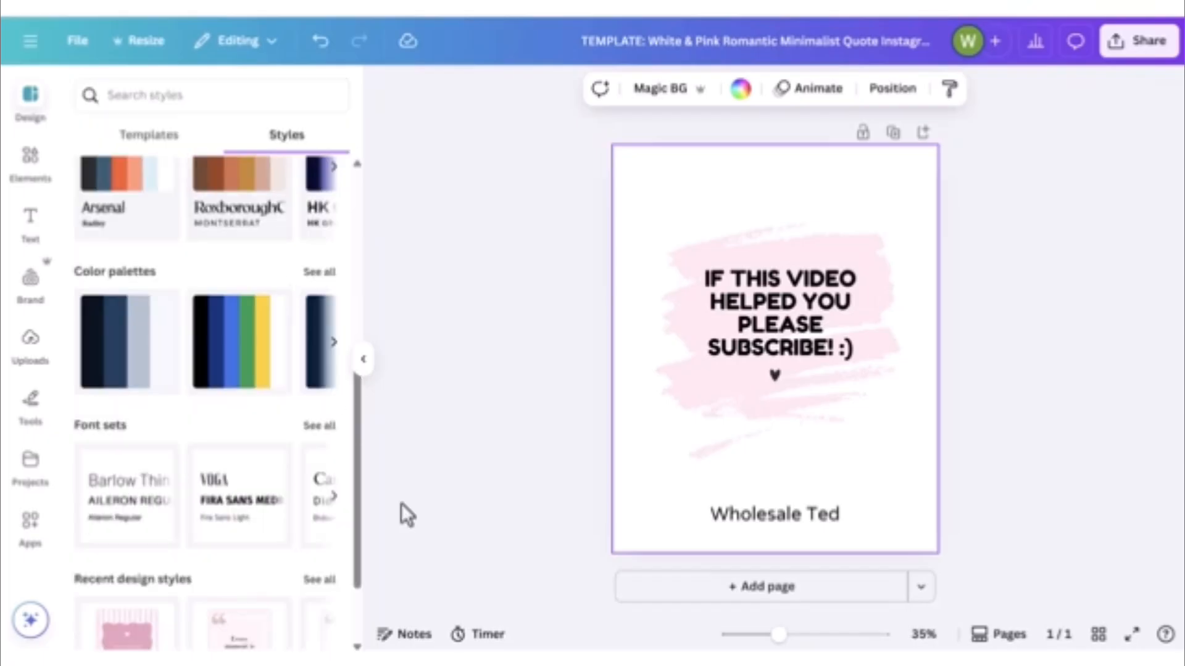
scroll(361, 487, "up", 1)
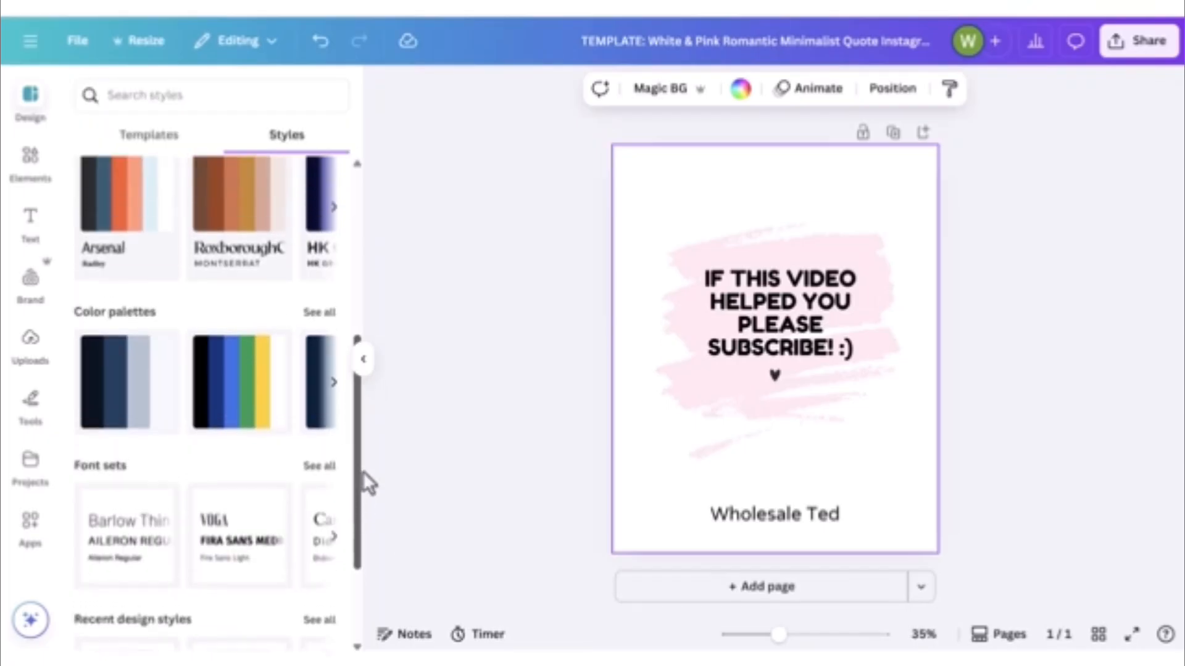
left_click(318, 346)
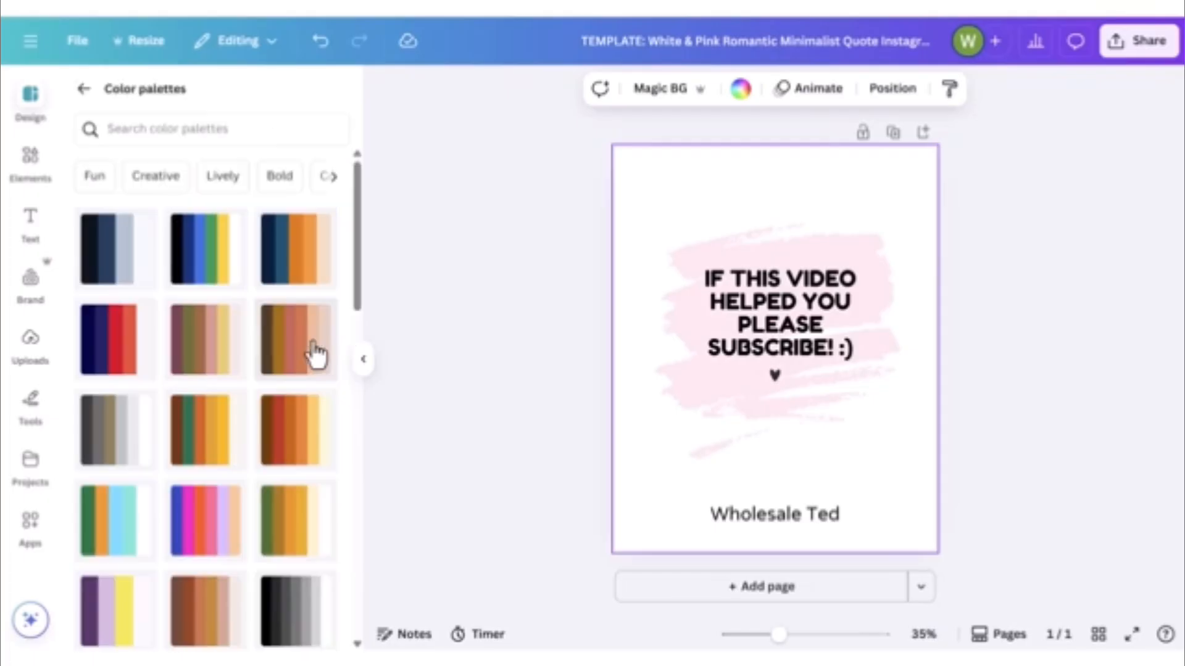
left_click(117, 264)
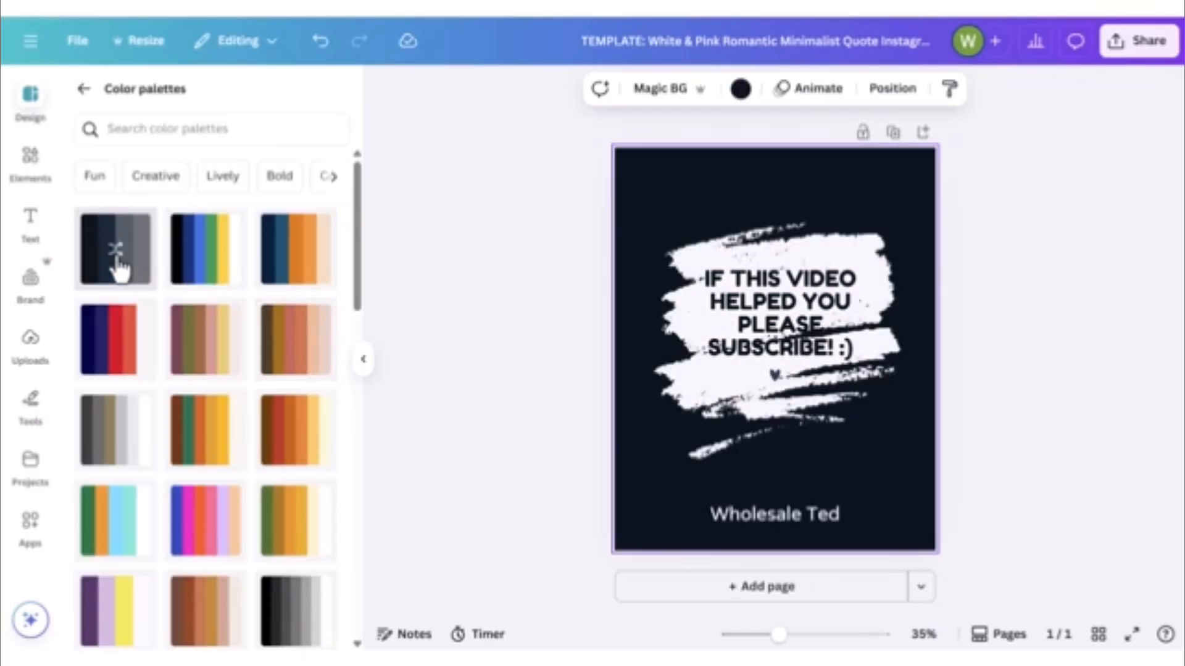
left_click(121, 266)
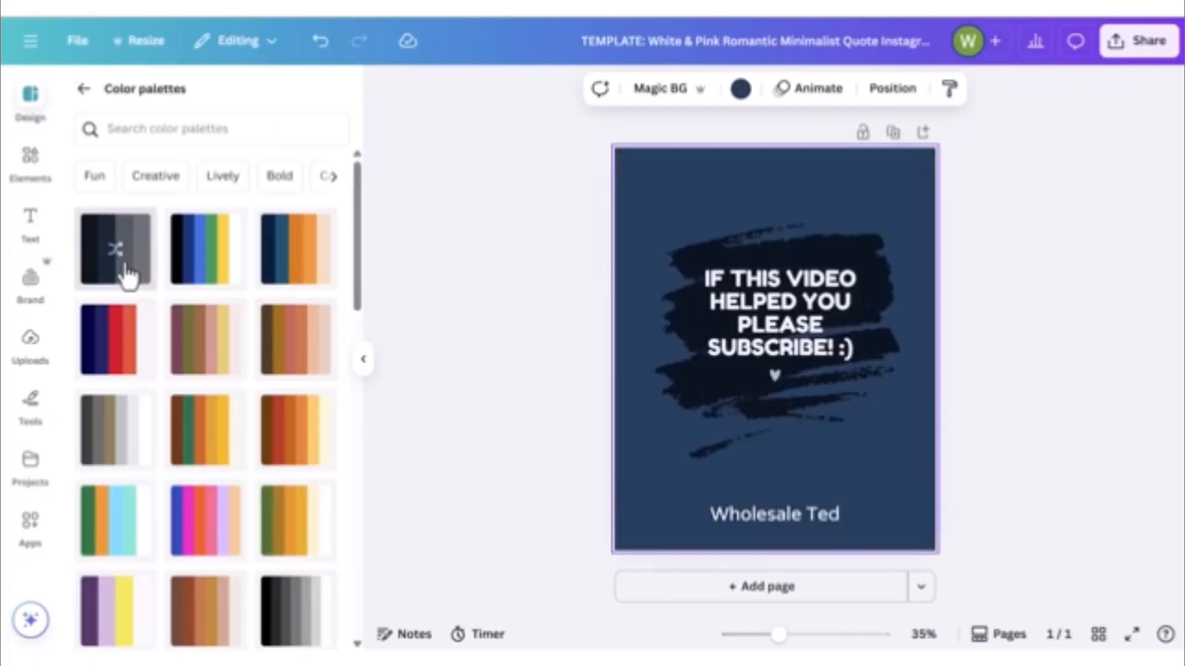
left_click(126, 272)
left_click(210, 274)
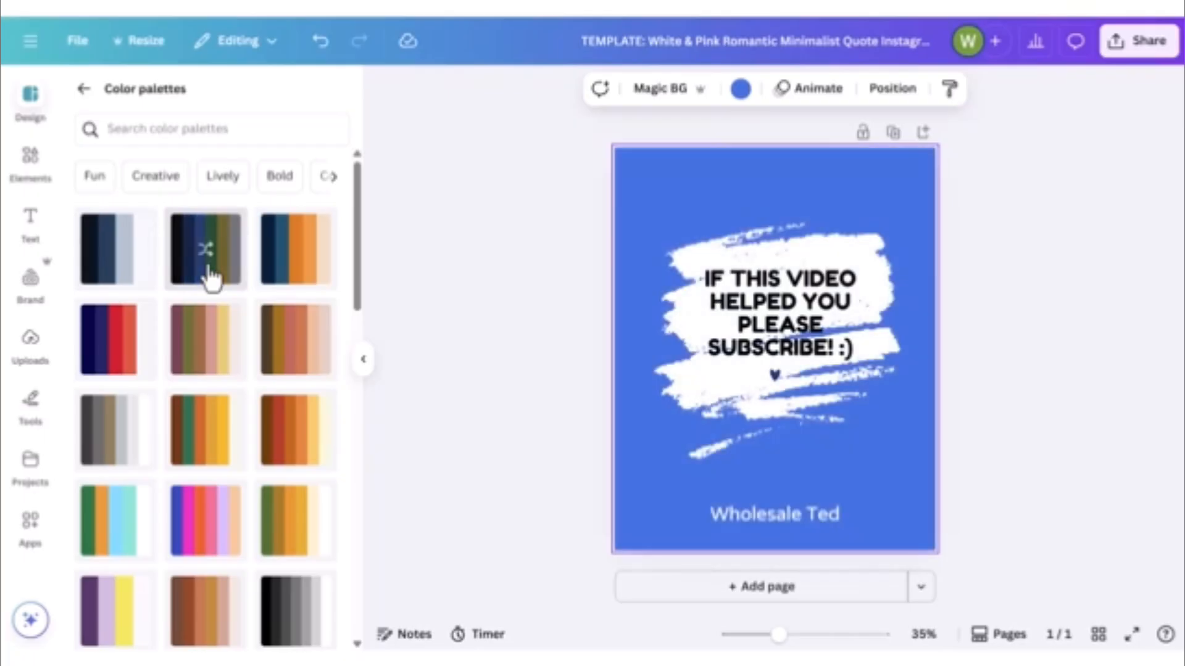
left_click(209, 274)
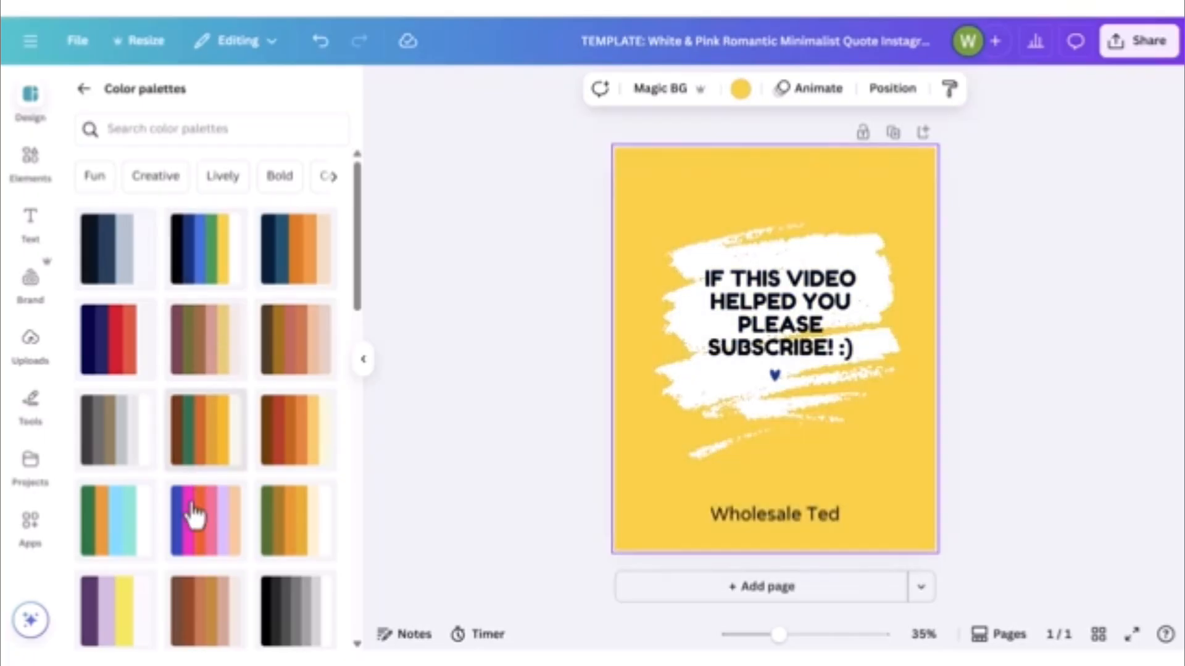
- Shuffle the blue, pink and orange palette on the quote page, and switch to the brown and terracotta palette with a dark brown background
left_click(195, 523)
left_click(195, 524)
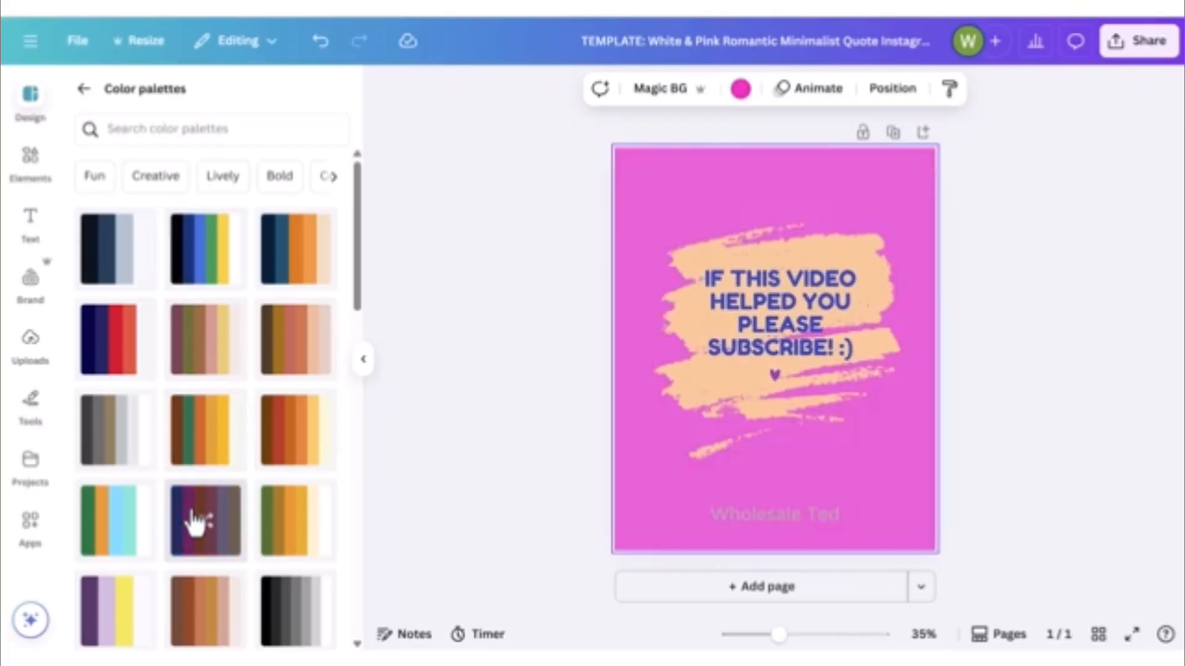
left_click(195, 523)
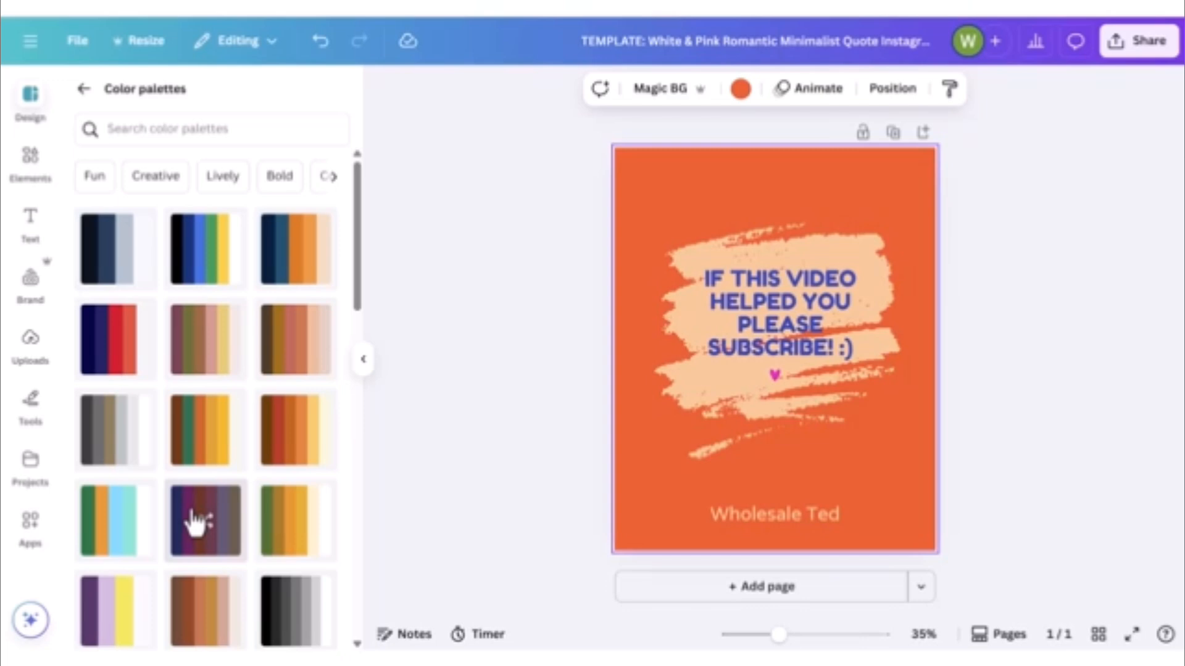
left_click(195, 523)
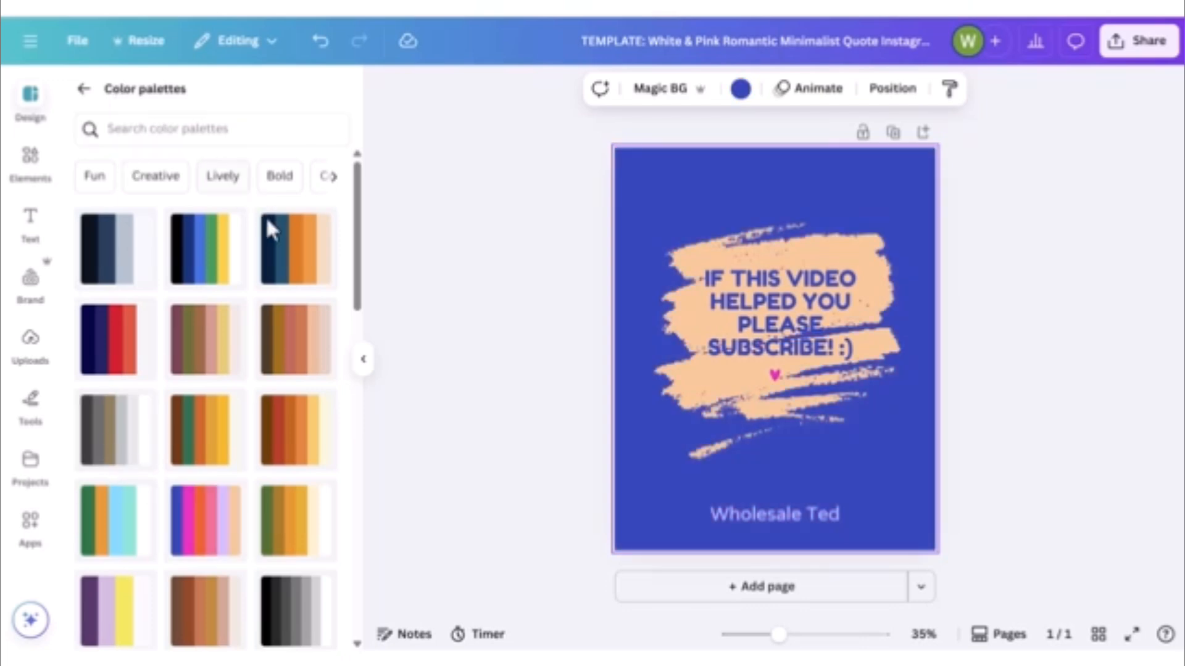
left_click(290, 348)
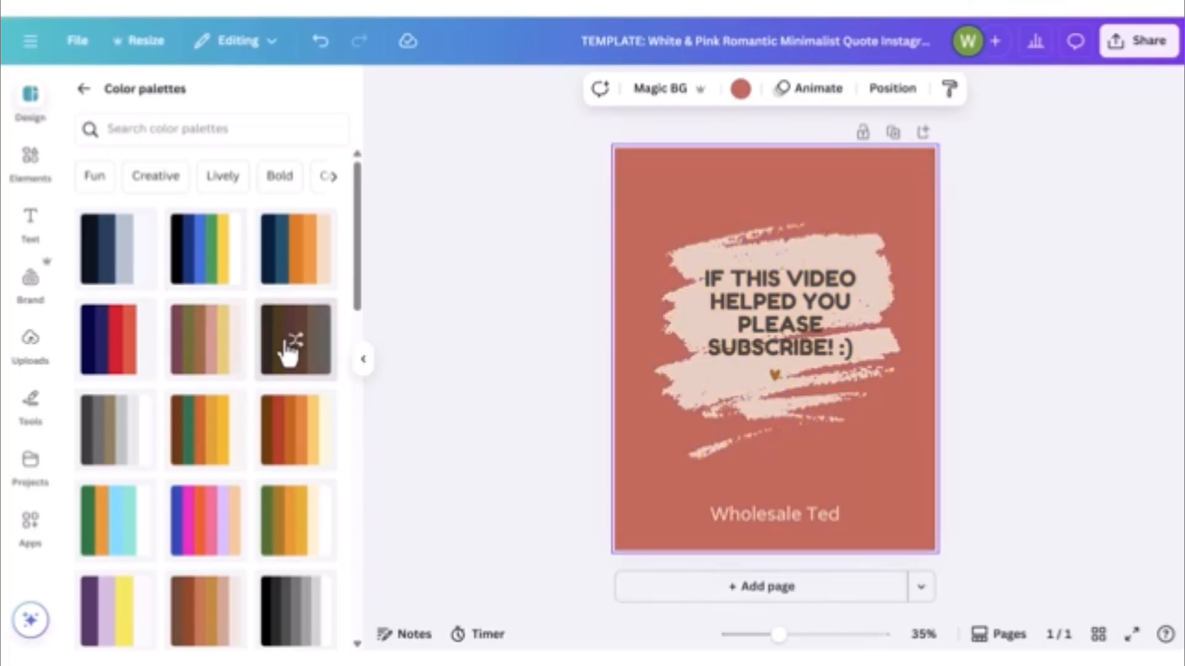
left_click(290, 348)
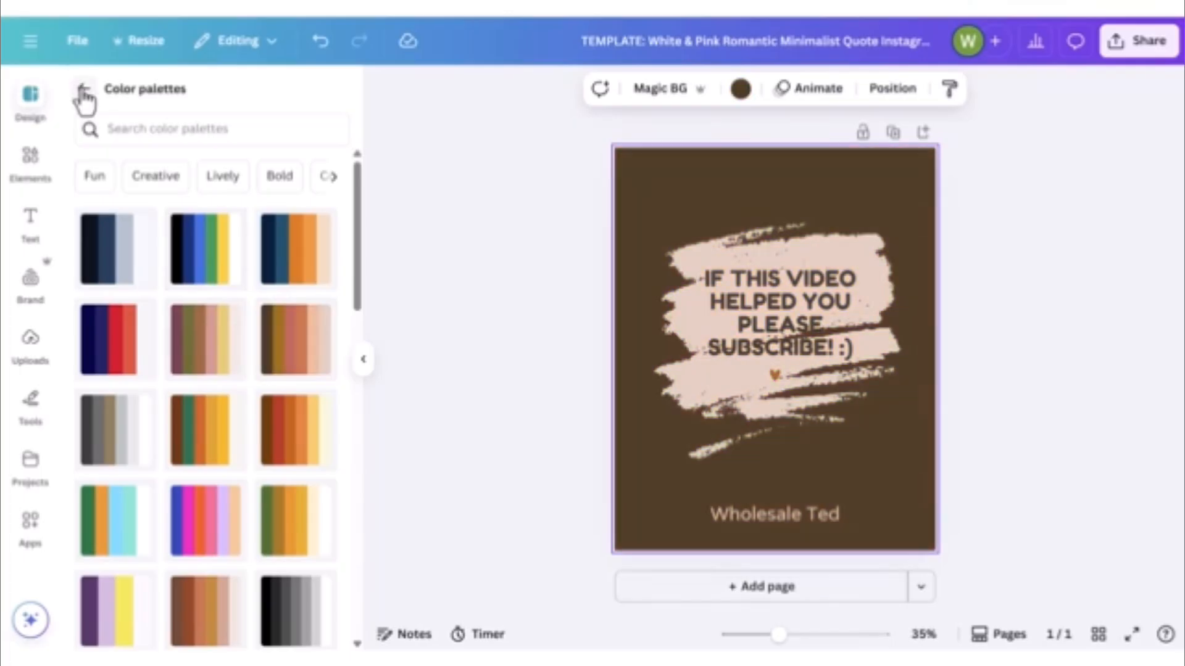
- Browse the color and font combinations, and apply Arsenal/Radley followed by Roxborough/Montserrat to the quote page
left_click(83, 93)
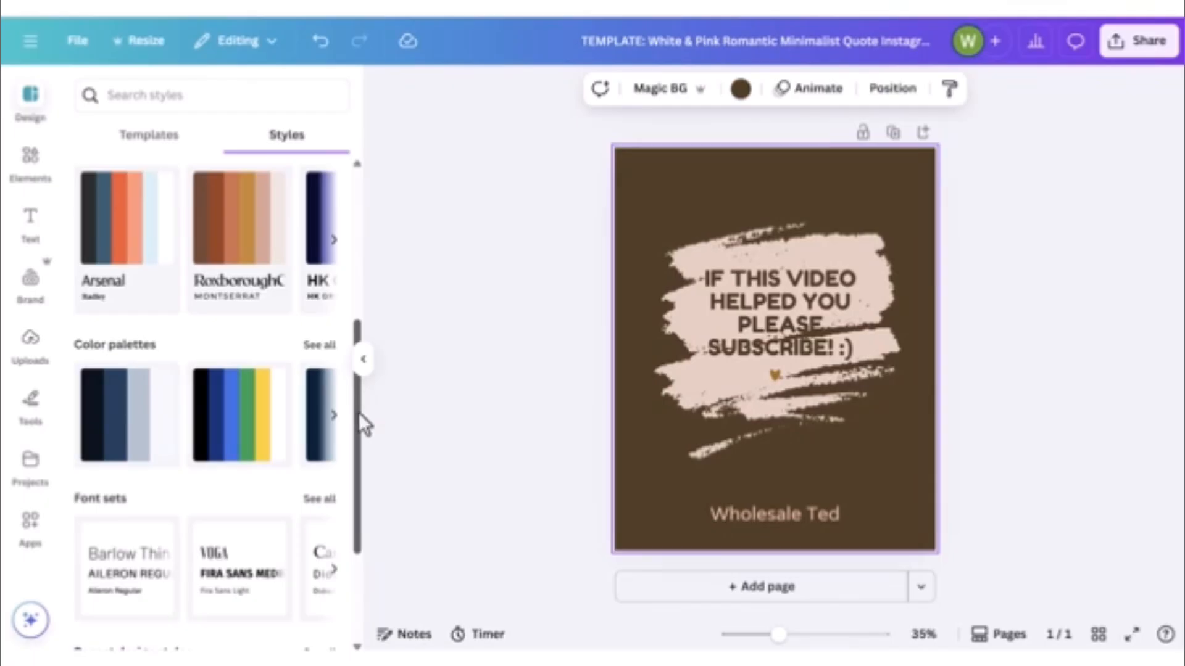
left_click_drag(360, 414, 367, 285)
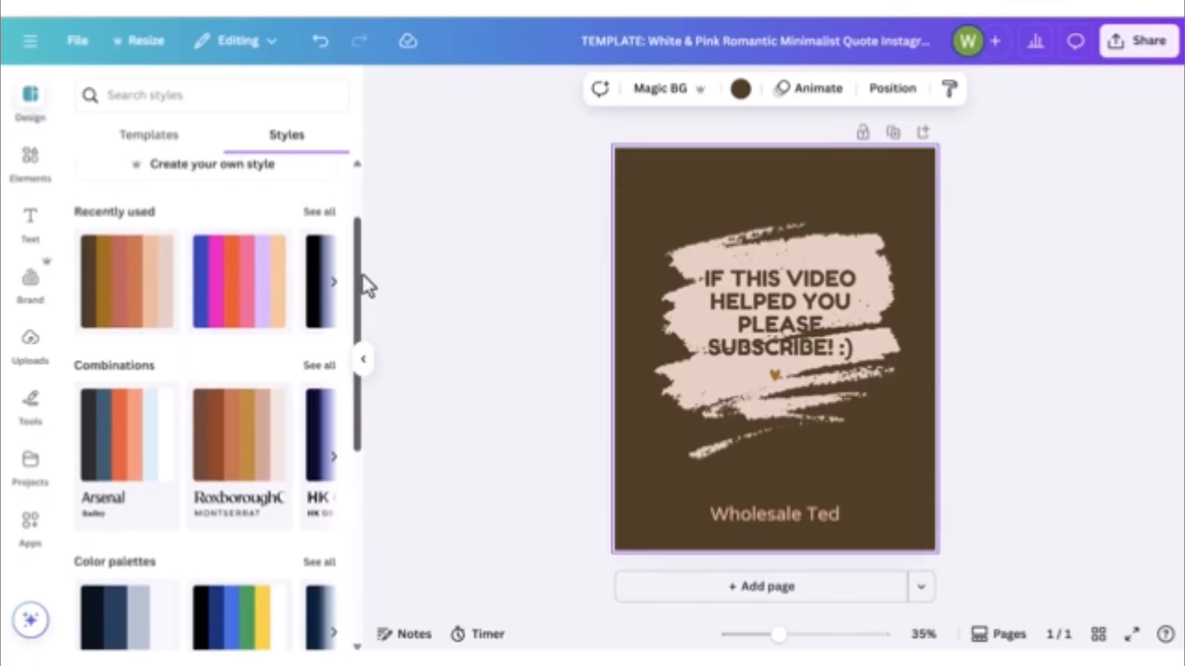
left_click(319, 365)
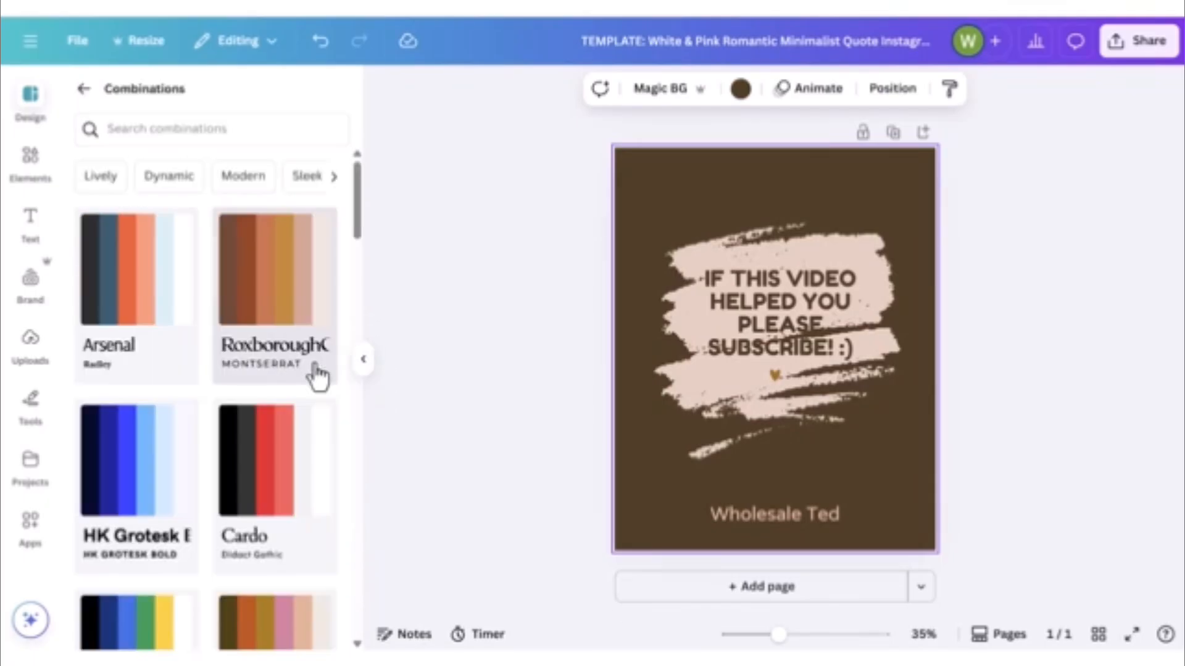
left_click(133, 288)
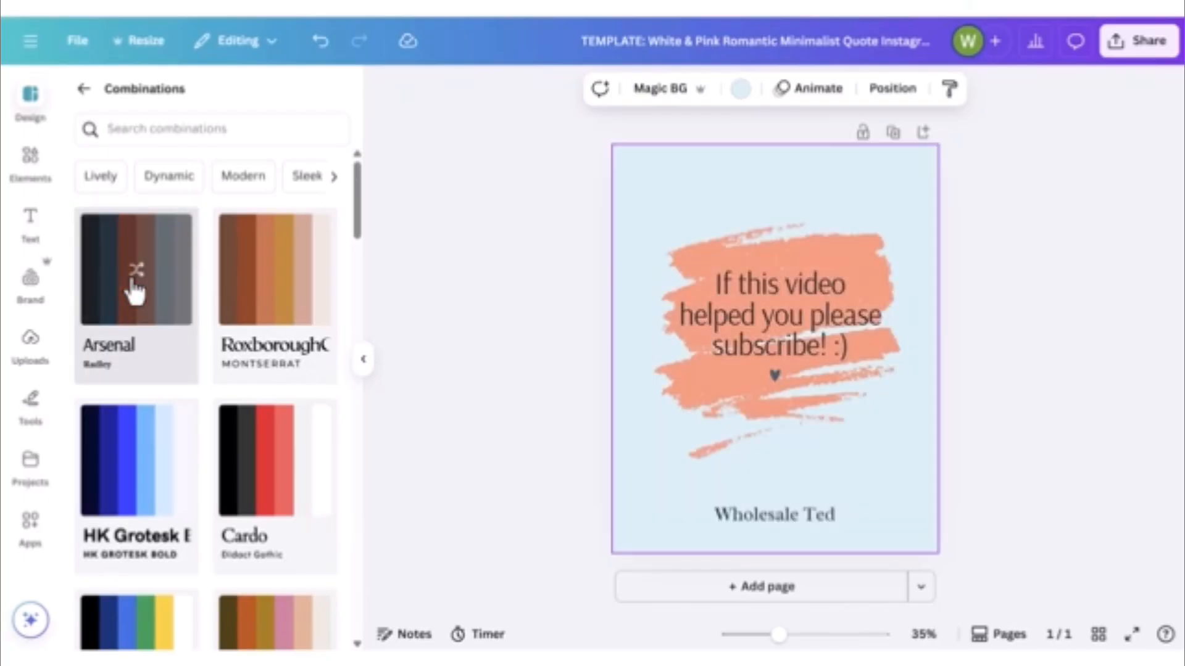
left_click(259, 294)
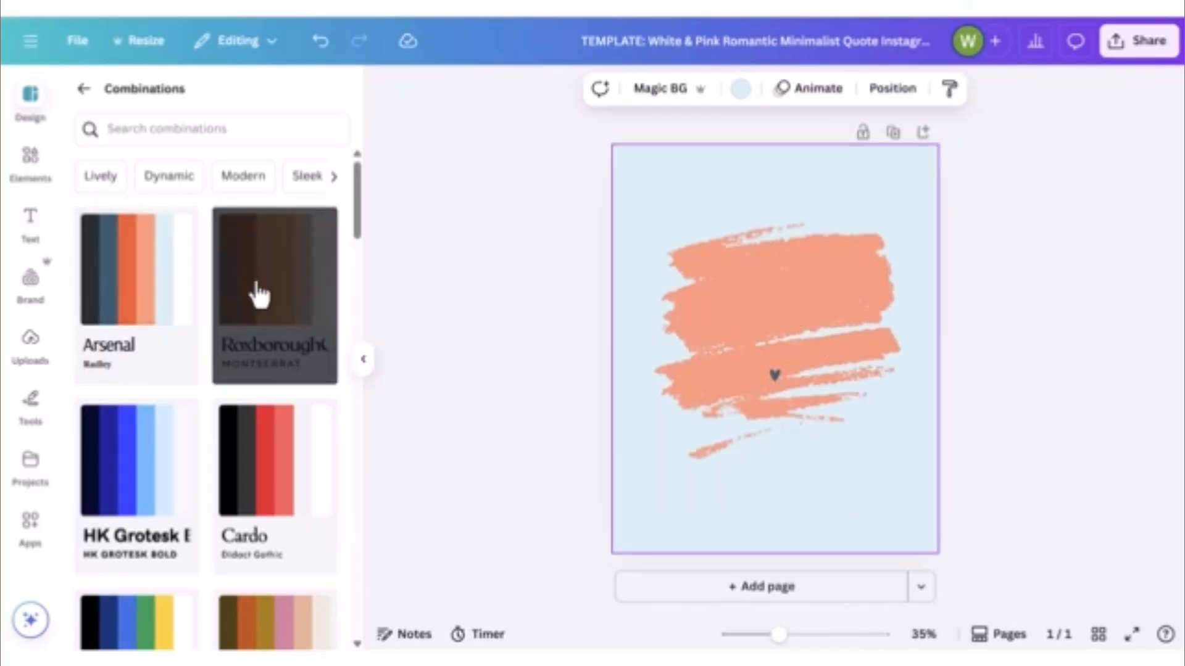
- Try the Cardo/Didact Gothic, HK Grotesk and Archivo Black combinations on the quote page, followed by Anton/Prompt Medium
left_click(256, 410)
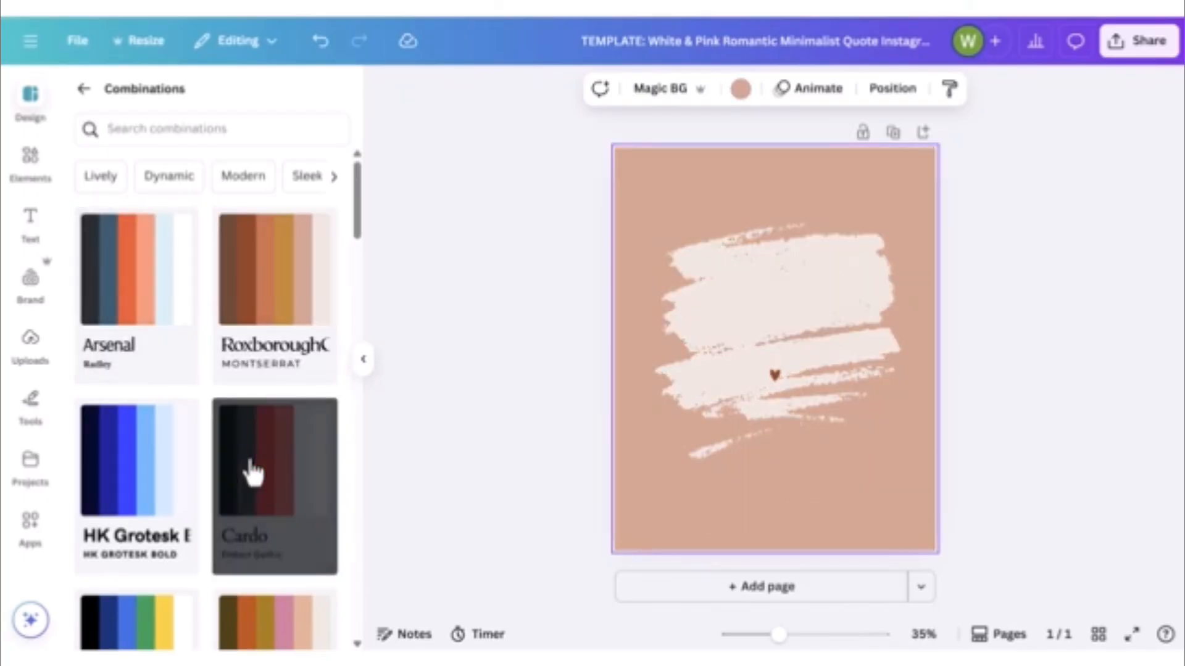
left_click(126, 473)
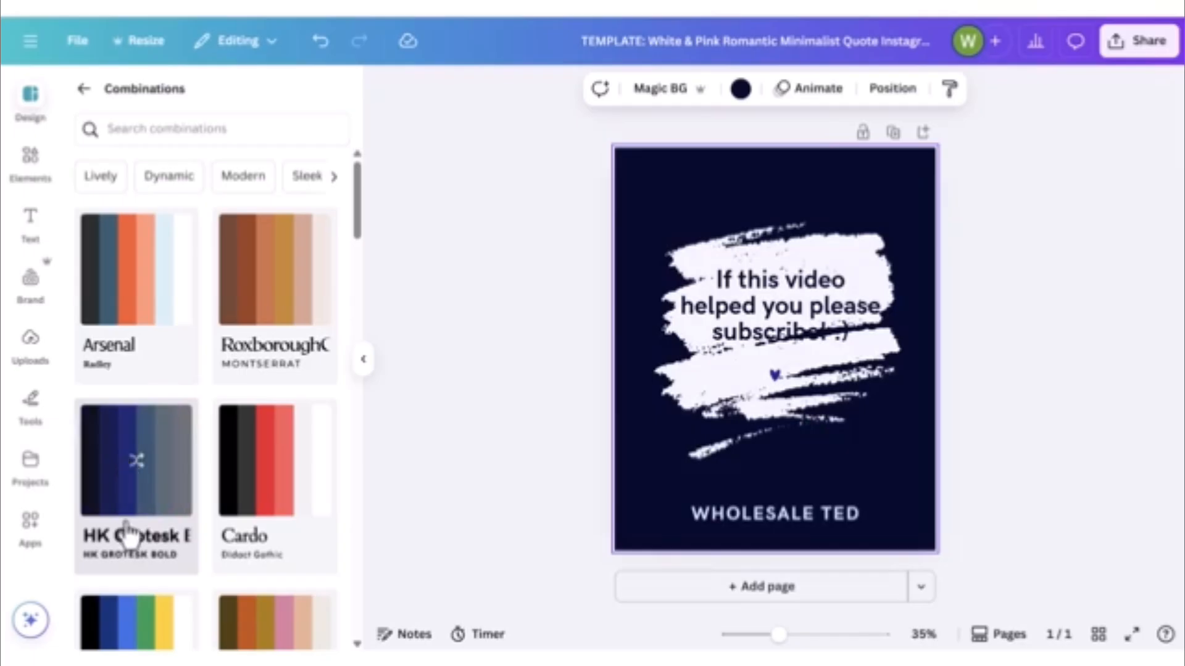
left_click(121, 624)
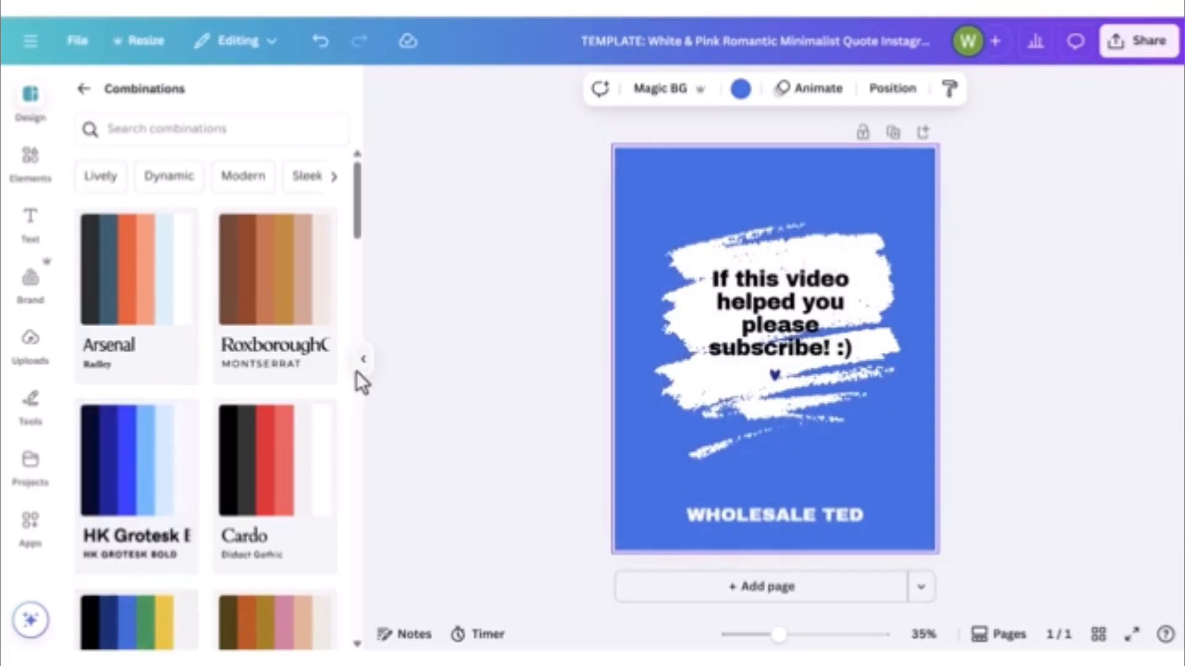
left_click_drag(360, 225, 360, 268)
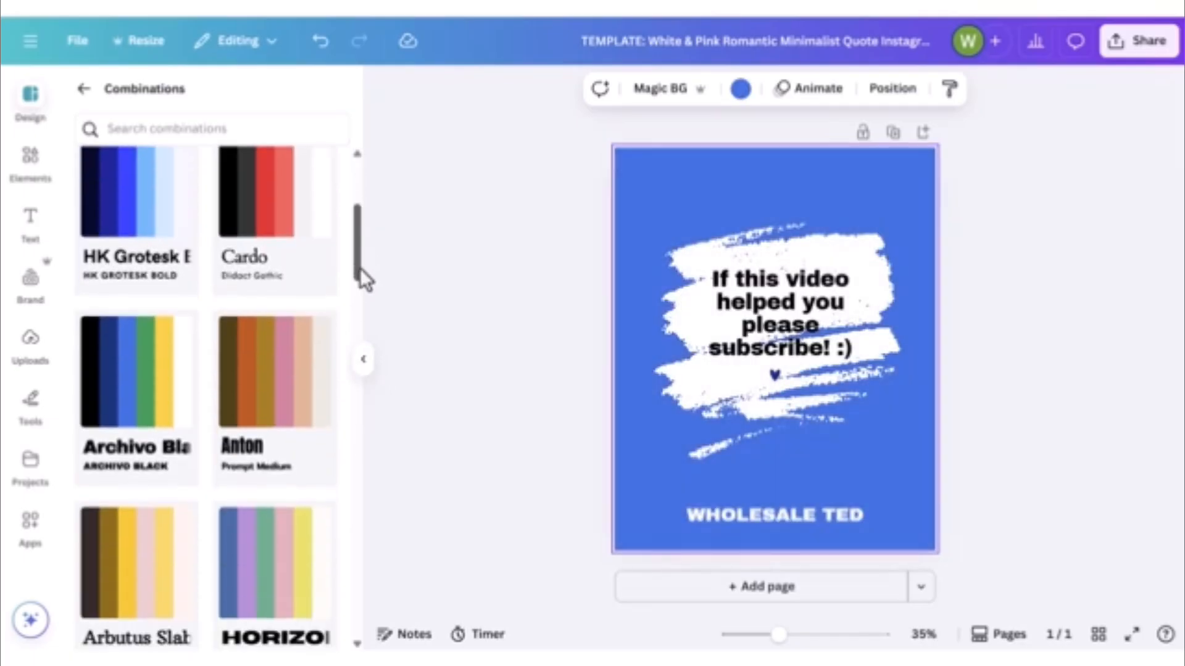
left_click(272, 386)
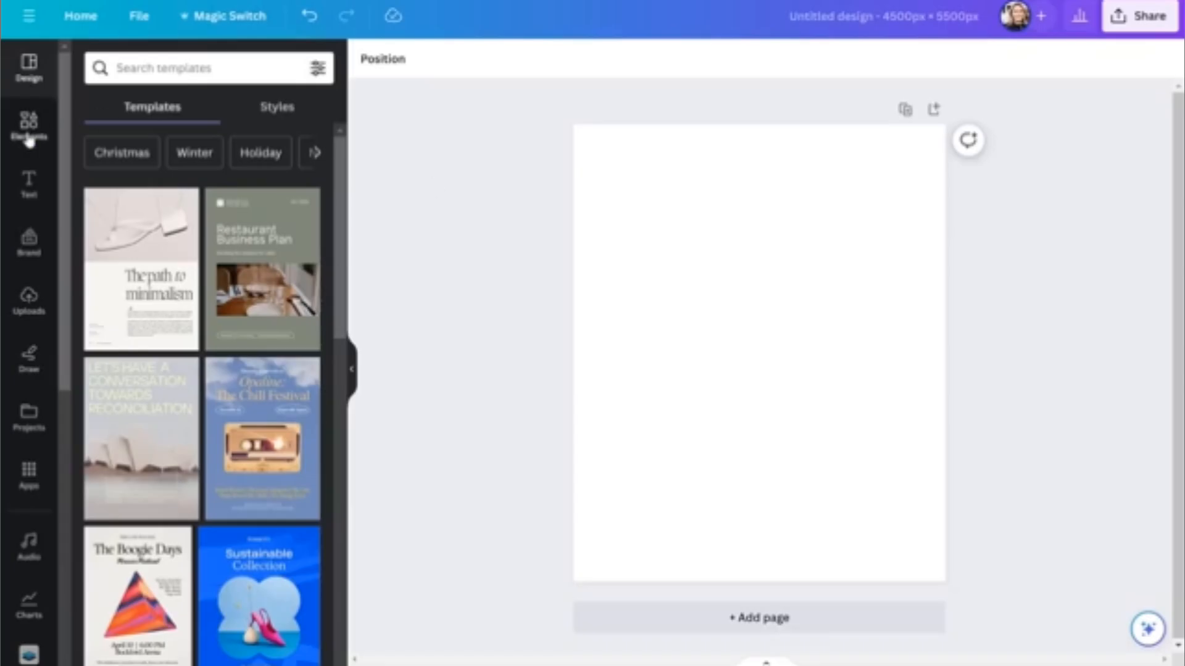
- Search the elements for "parrot silhouette", add the black parrot standing on two legs to the blank page, and enlarge it
left_click(29, 134)
left_click(172, 67)
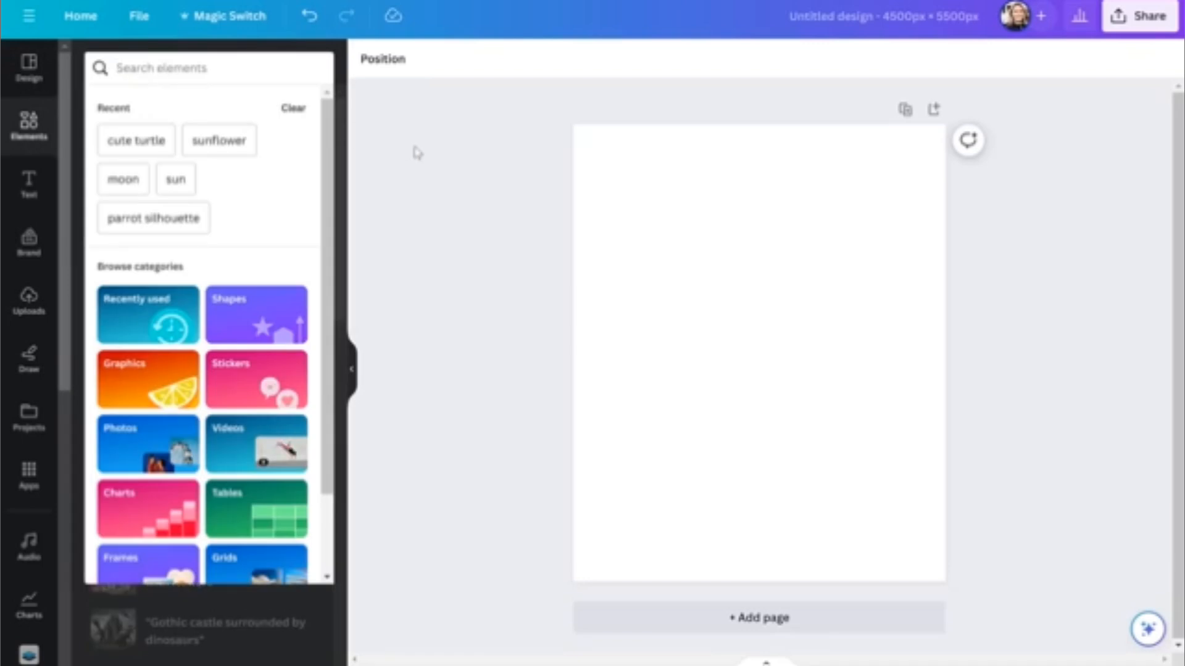
type("parrot silhouette")
key("Return")
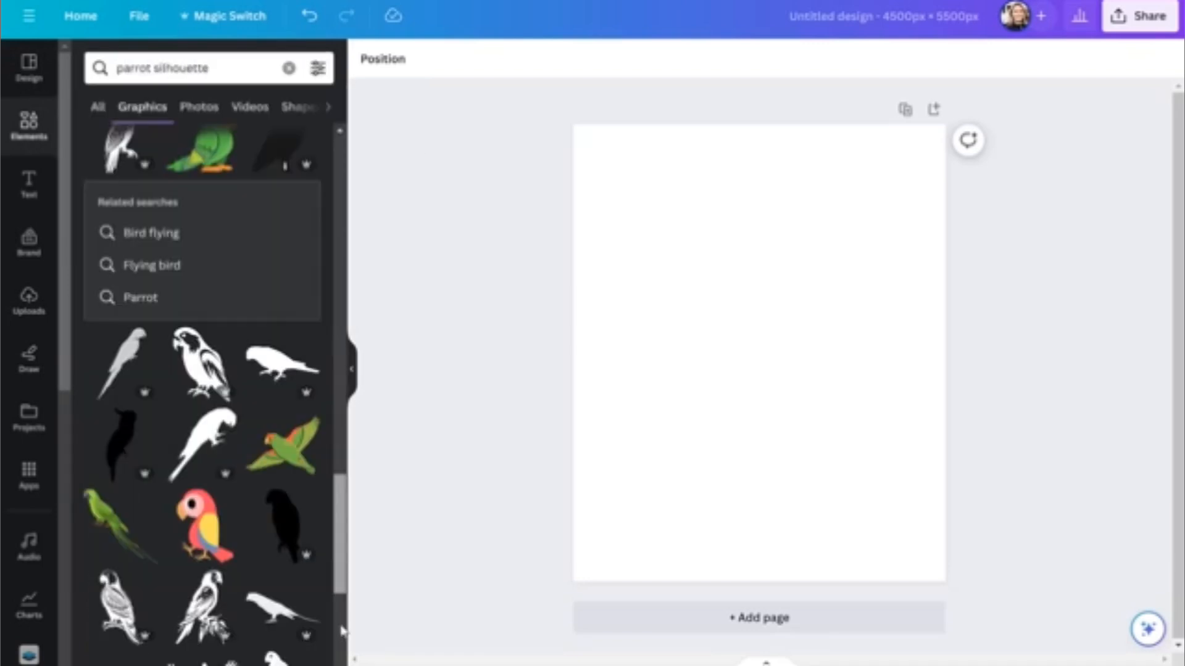
left_click(269, 356)
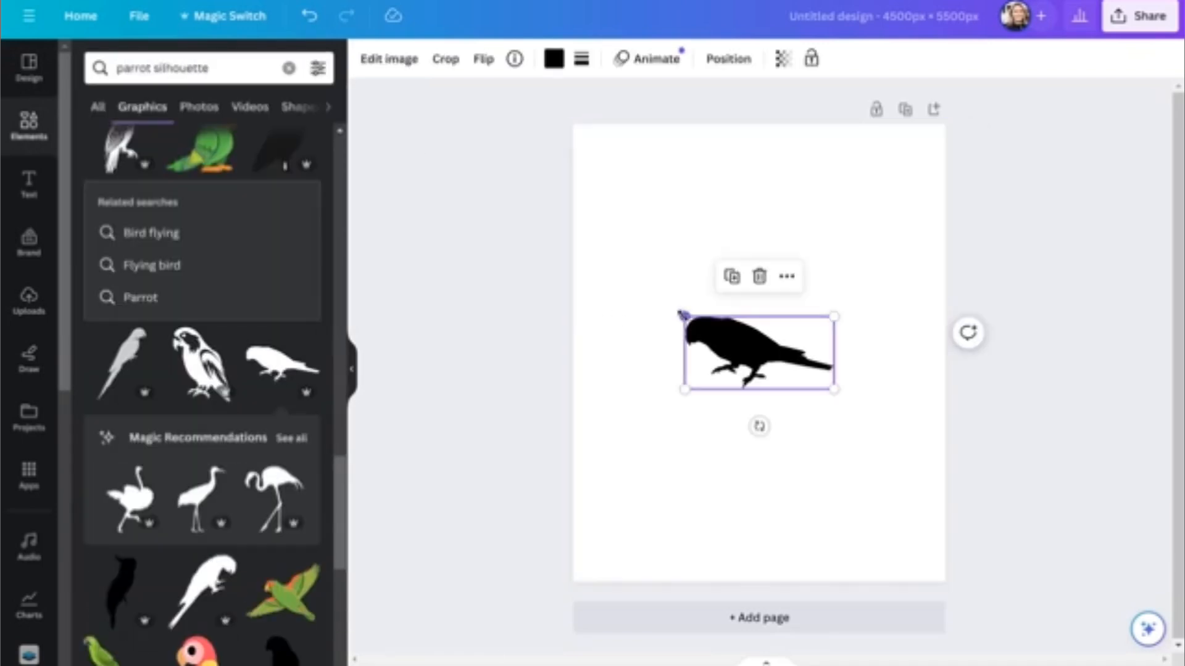
left_click_drag(839, 393, 940, 449)
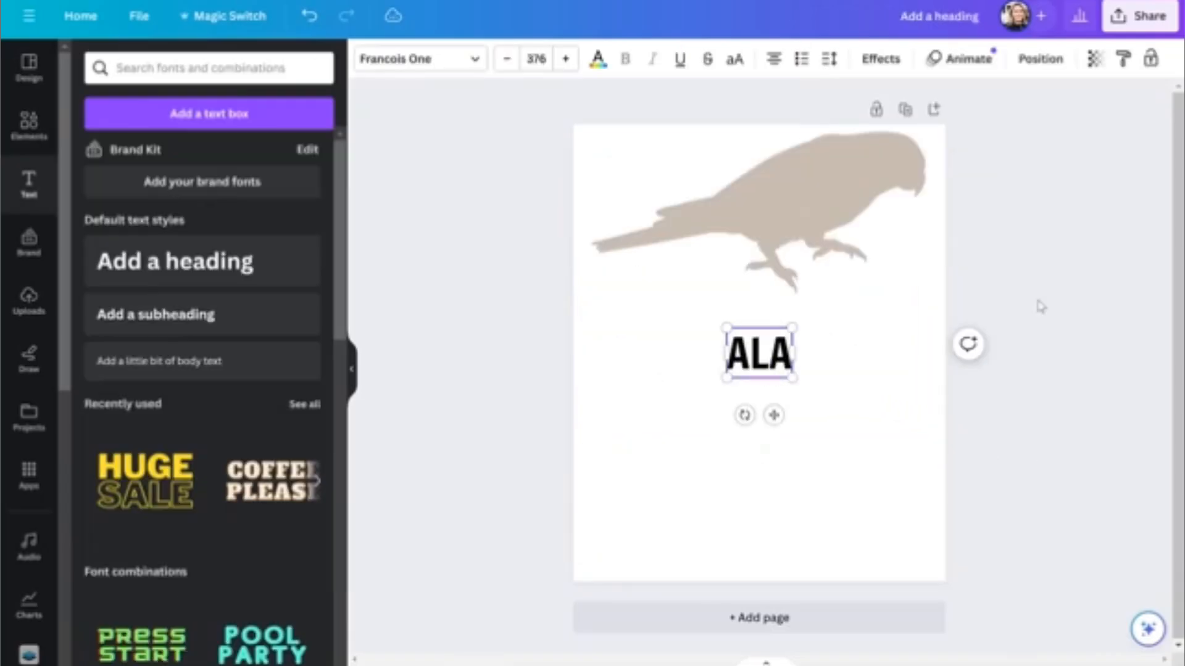
- Complete the heading as "ALARM CLOCK", enlarge it to font size 525 and open its text color choices
type("RM CLOCK")
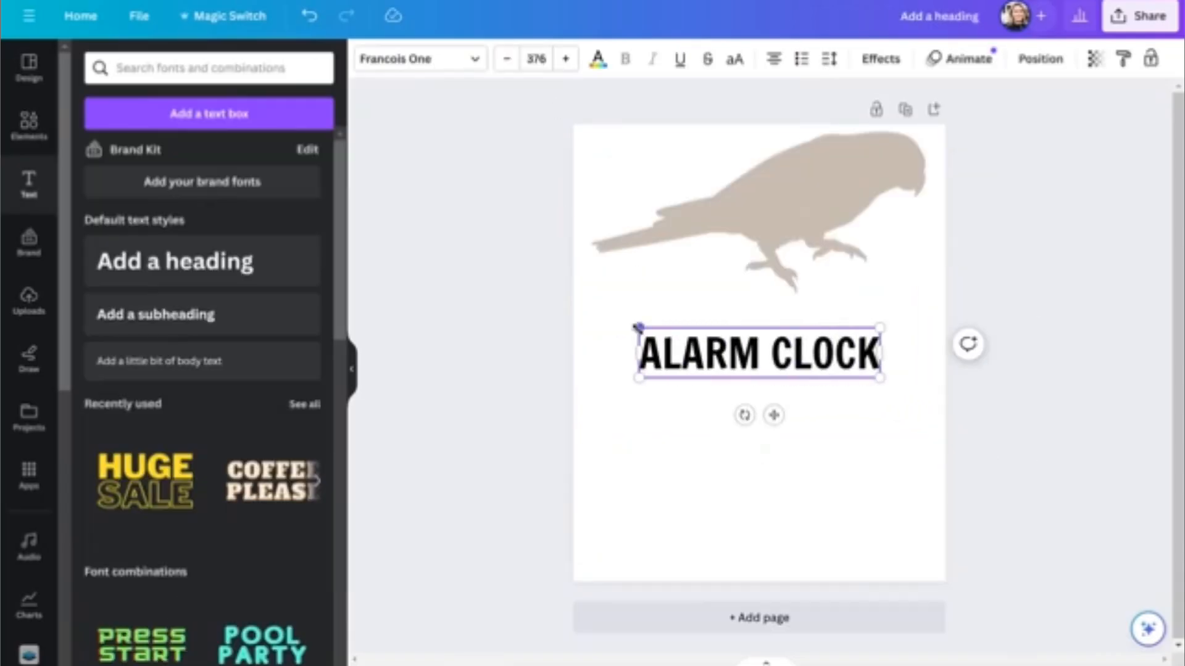
left_click_drag(639, 329, 590, 317)
left_click_drag(880, 318, 927, 309)
left_click(598, 59)
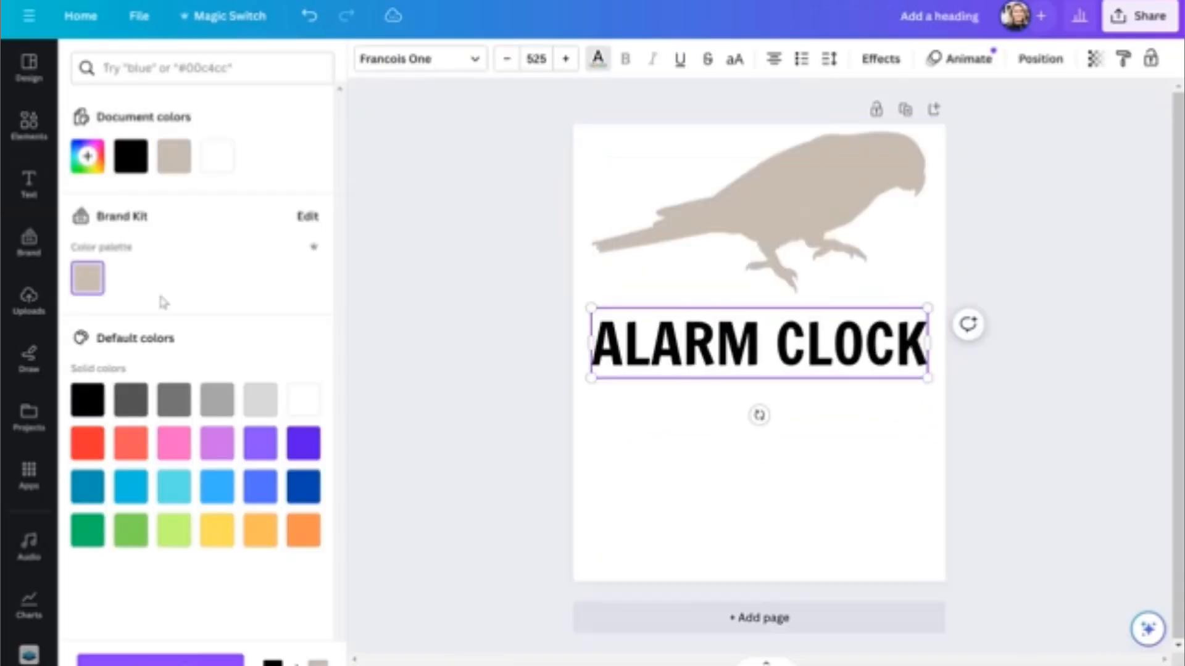
key("Return")
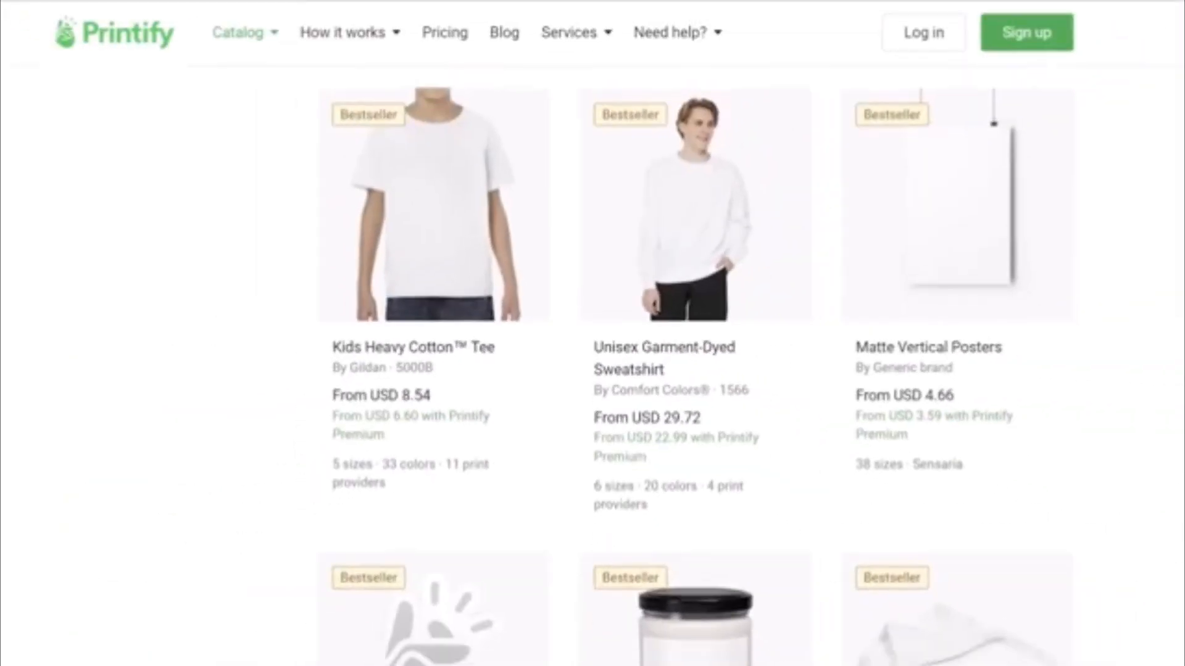
- Switch to Printify, browse the product catalog, and move the Alarm Clock parrot design down, horizontally centered on the front of the black tee
scroll(691, 364, "down", 3)
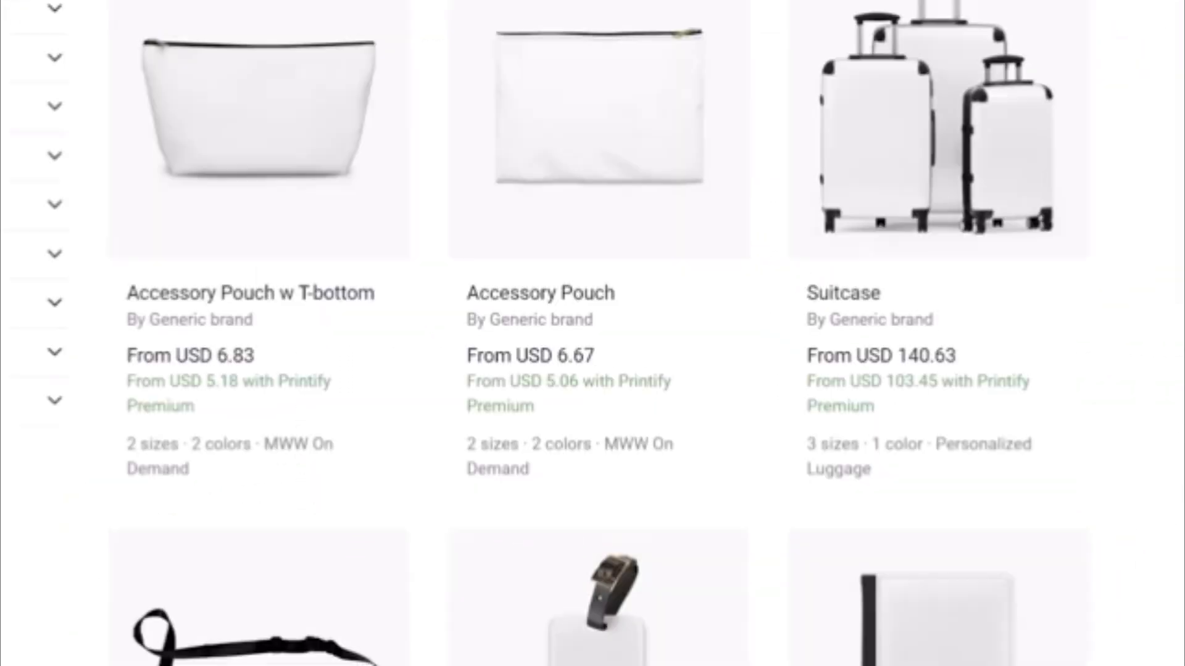
scroll(592, 364, "down", 1)
scroll(592, 364, "down", 1)
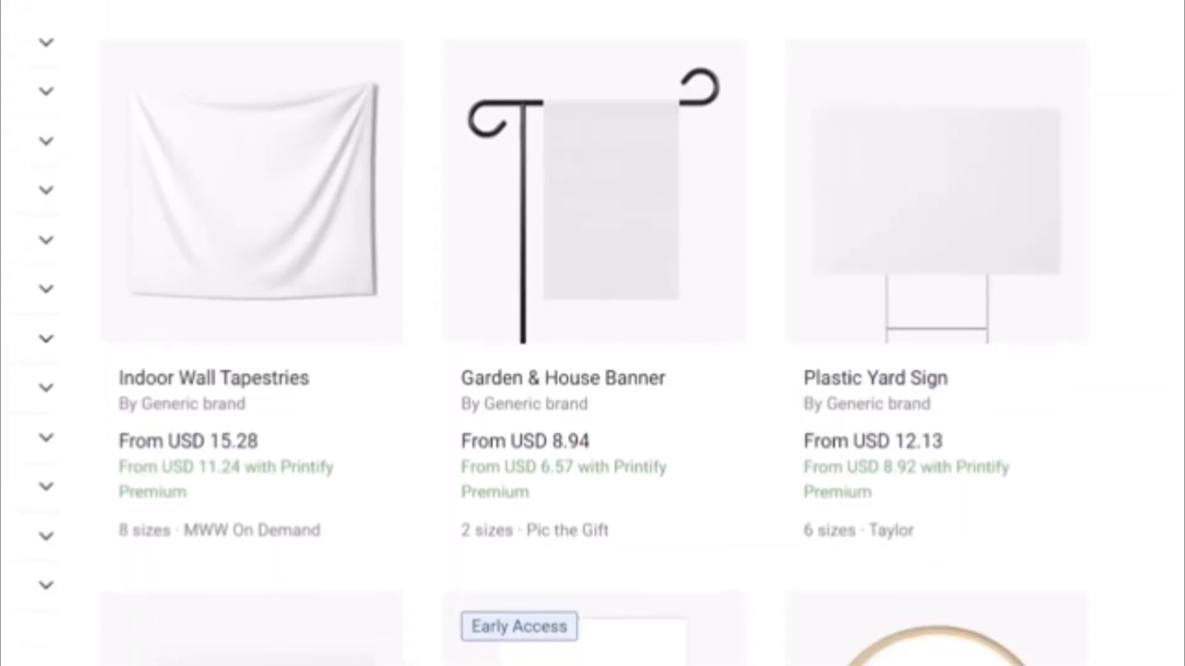
scroll(593, 364, "down", 2)
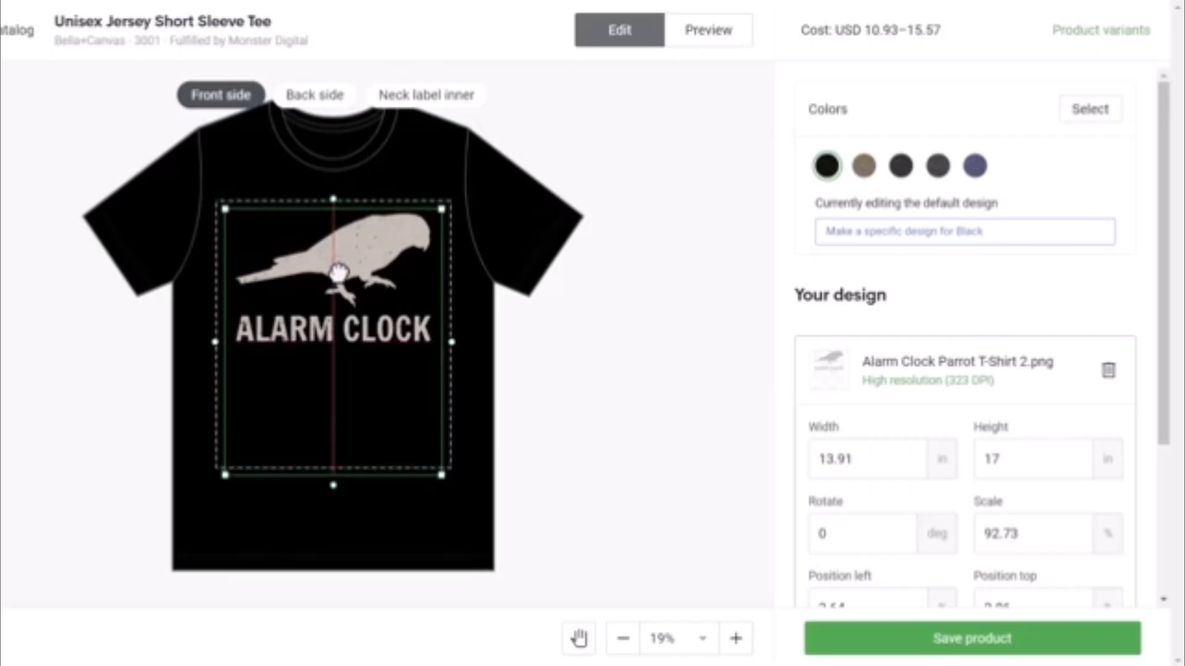
left_click_drag(339, 233, 337, 263)
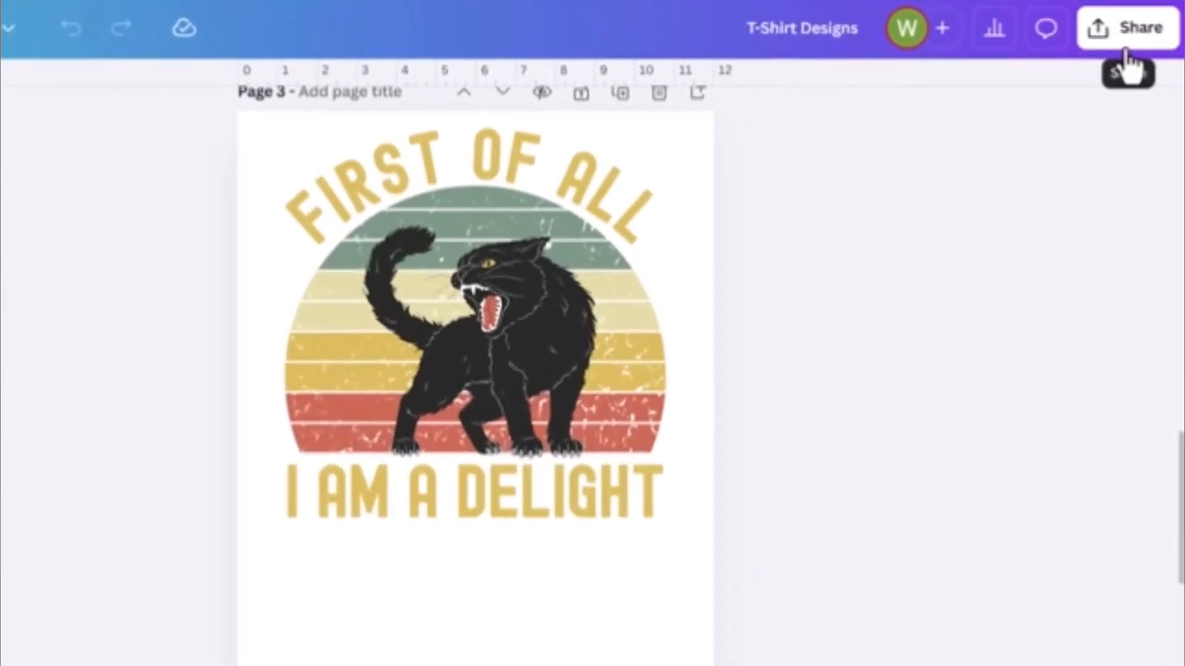
- Switch to the T-Shirt Designs file in Canva, open its download settings and view the available file types
left_click(1137, 56)
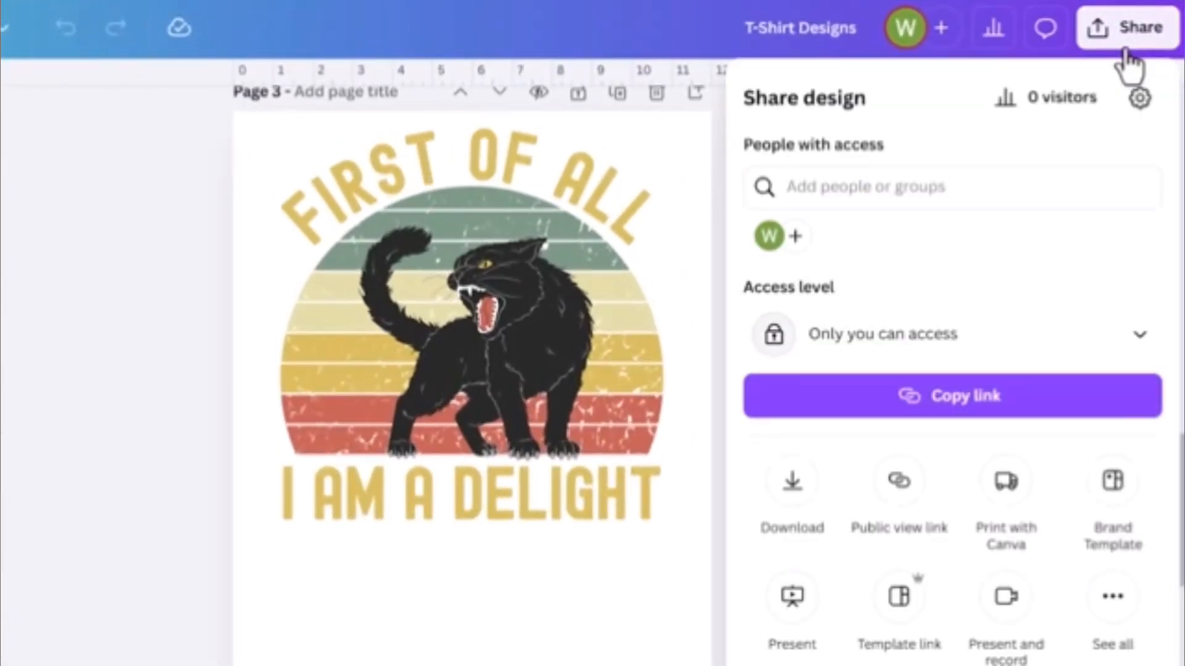
left_click(795, 501)
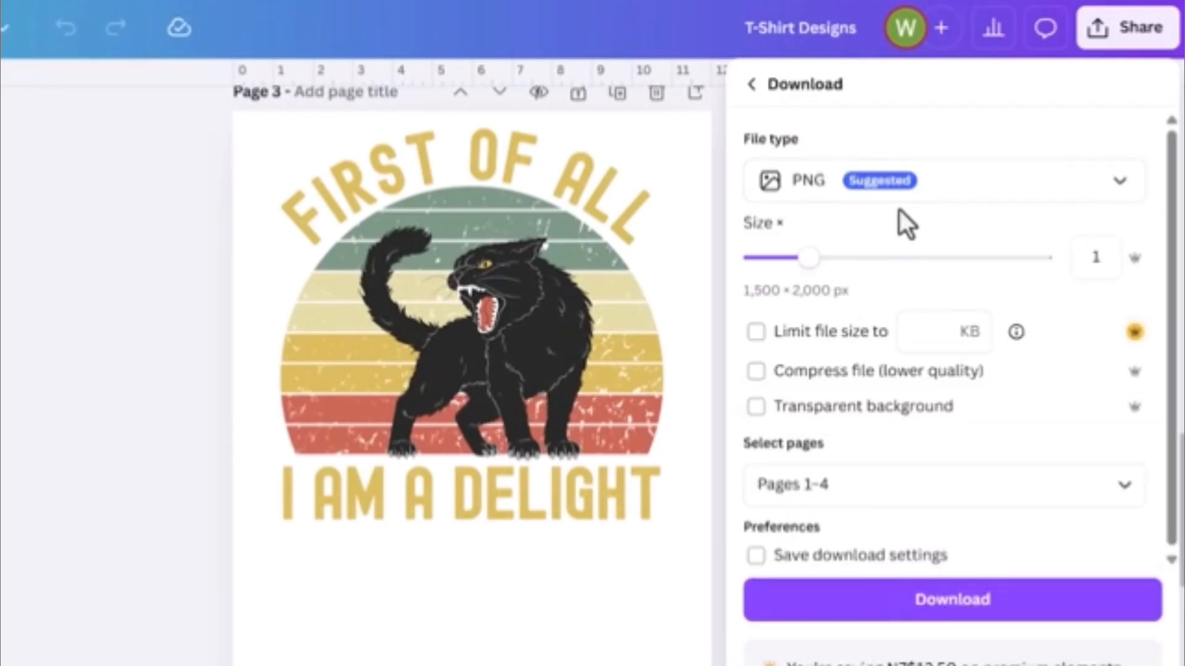
left_click(951, 200)
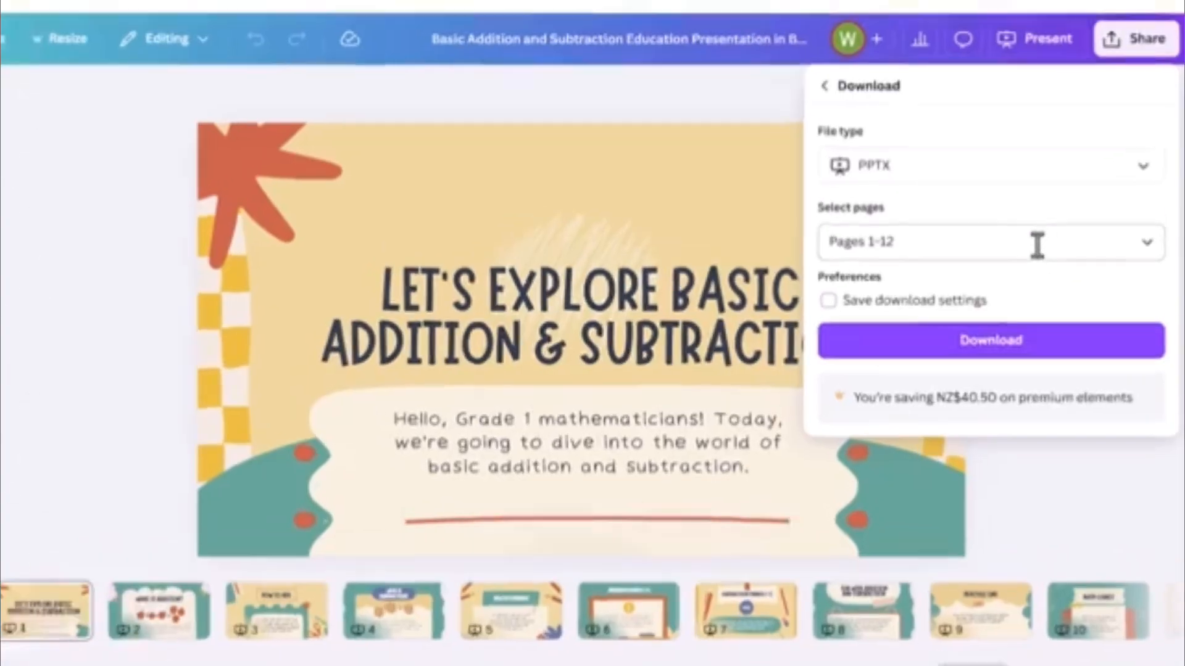
- Review the page selection for the addition and subtraction presentation, and download all pages (1–12) as PPTX
left_click(1047, 232)
scroll(1008, 397, "down", 10)
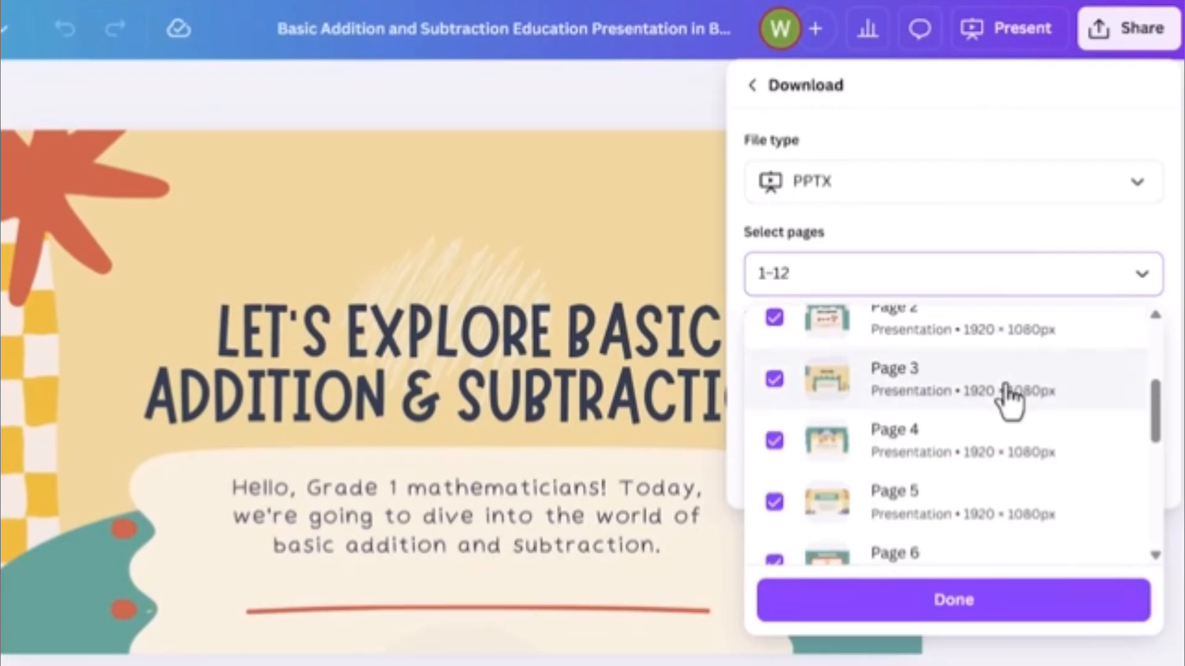
left_click(1176, 320)
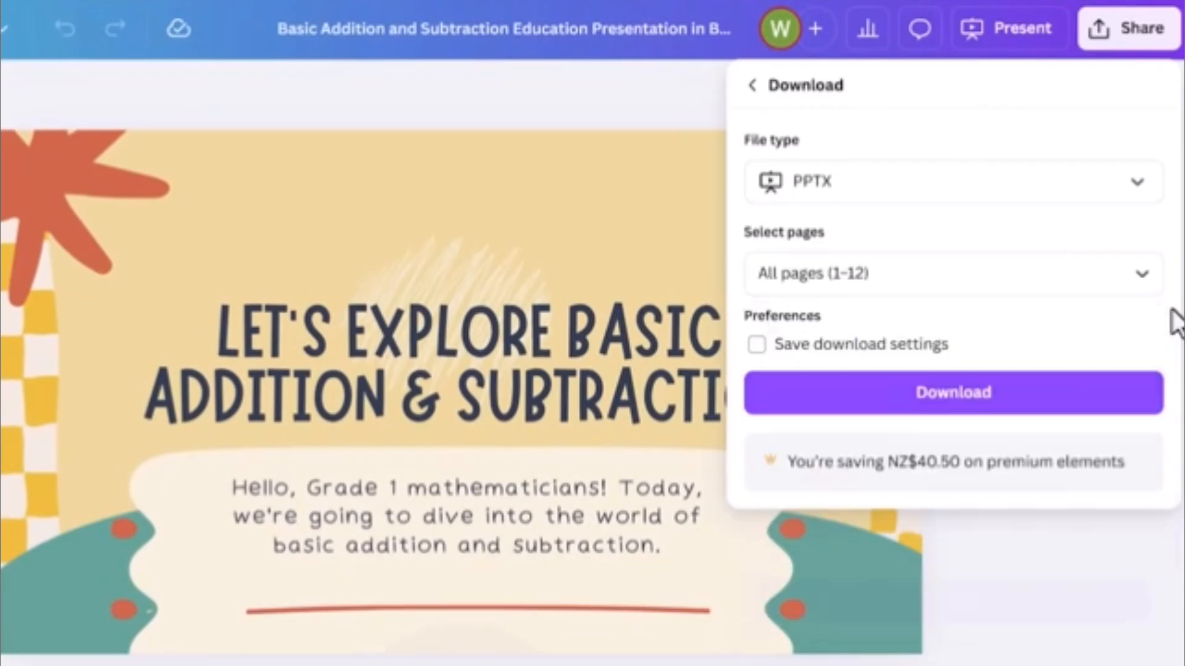
left_click(1006, 424)
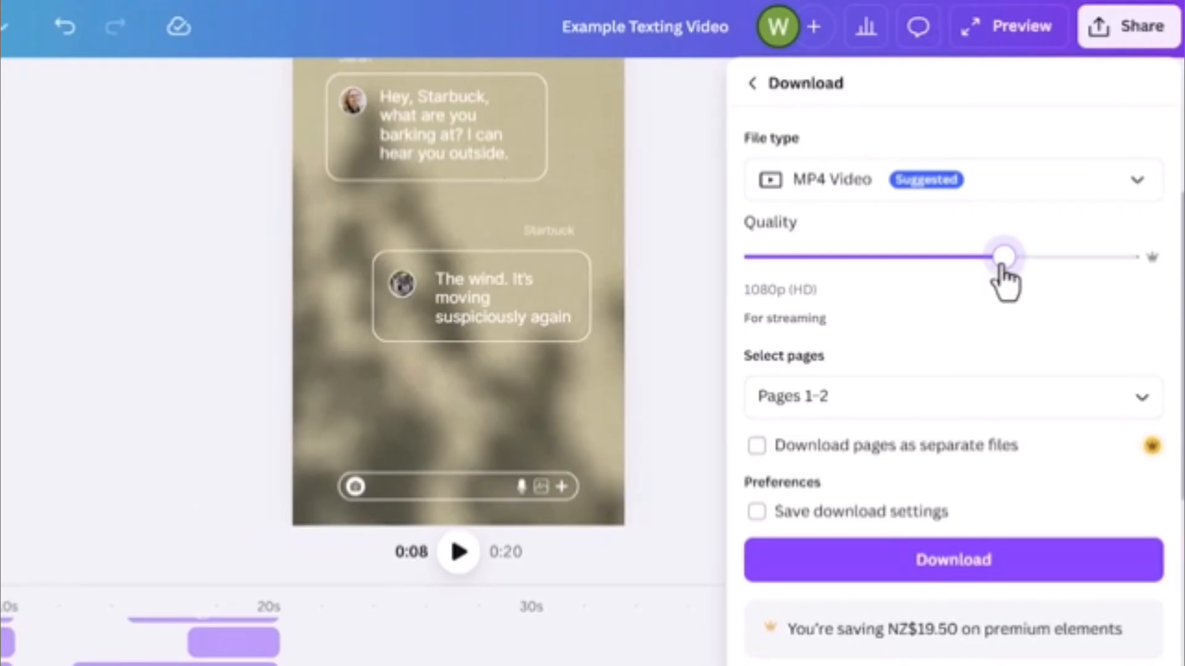
- Try 4K (UHD) quality for the texting video, return it to 1080p (HD), and download pages 1–2 as MP4
left_click_drag(1029, 265, 1127, 266)
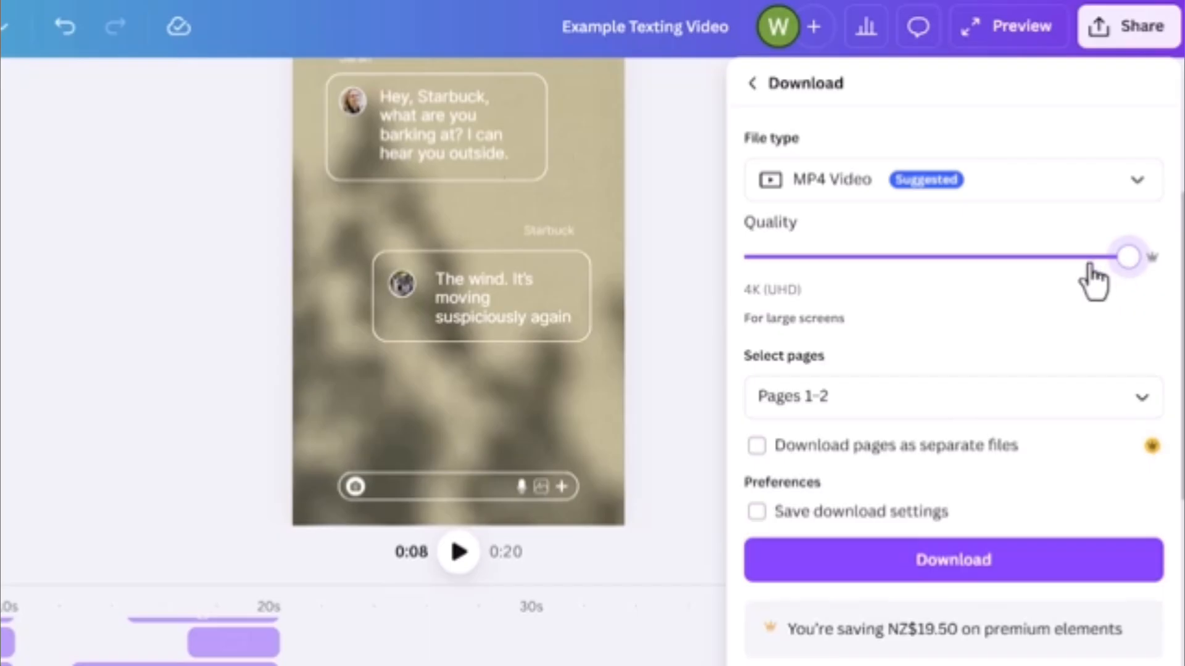
left_click_drag(1089, 265, 1021, 265)
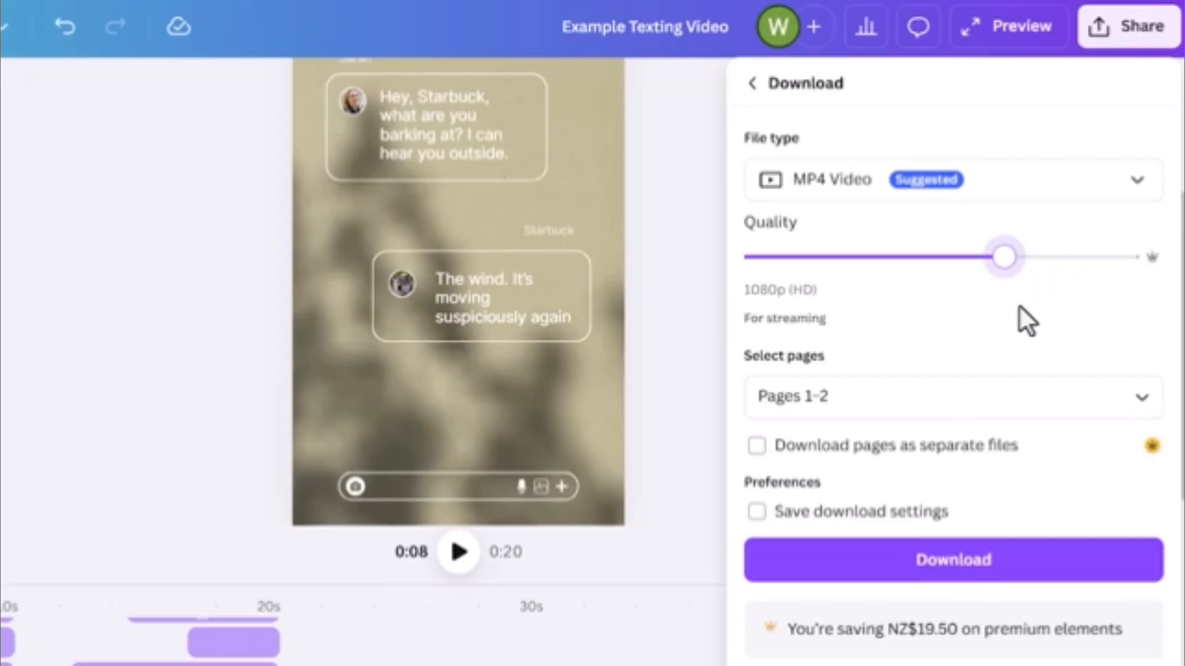
left_click(1007, 401)
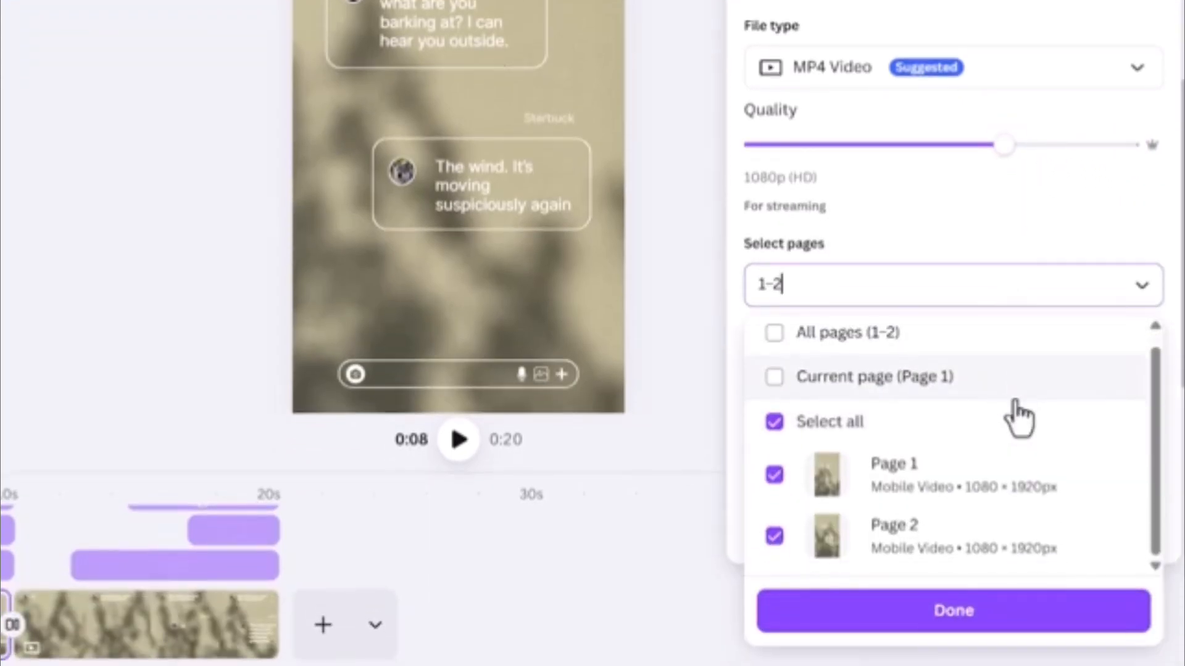
scroll(1016, 423, "up", 1)
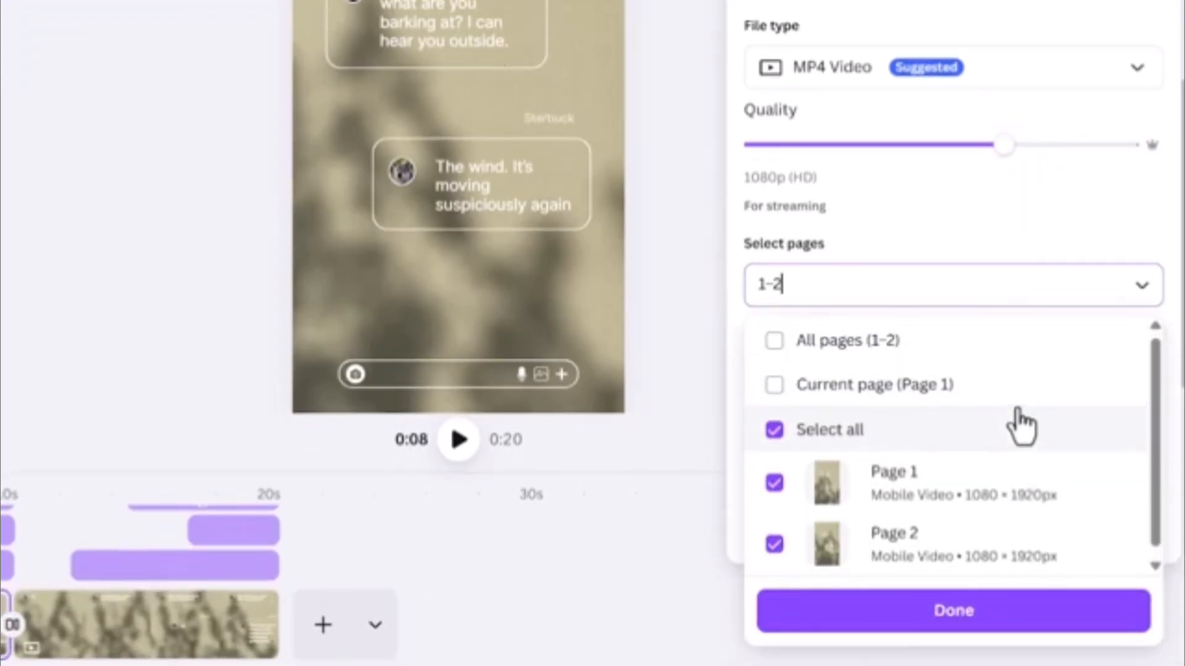
left_click(1006, 233)
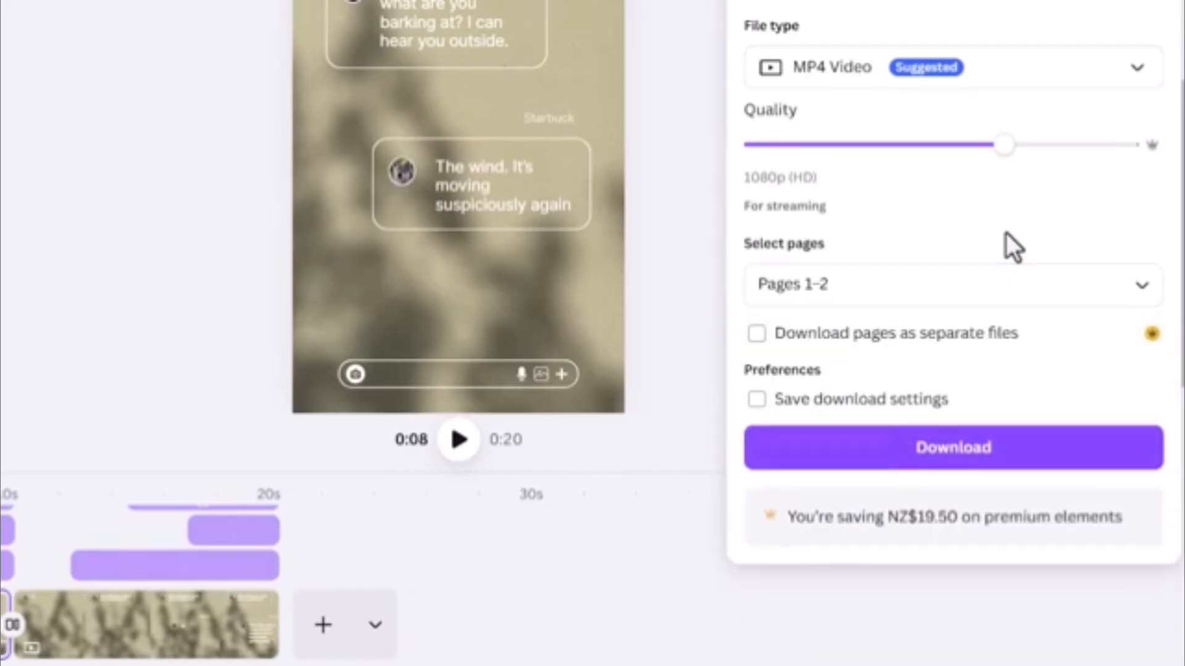
left_click(931, 455)
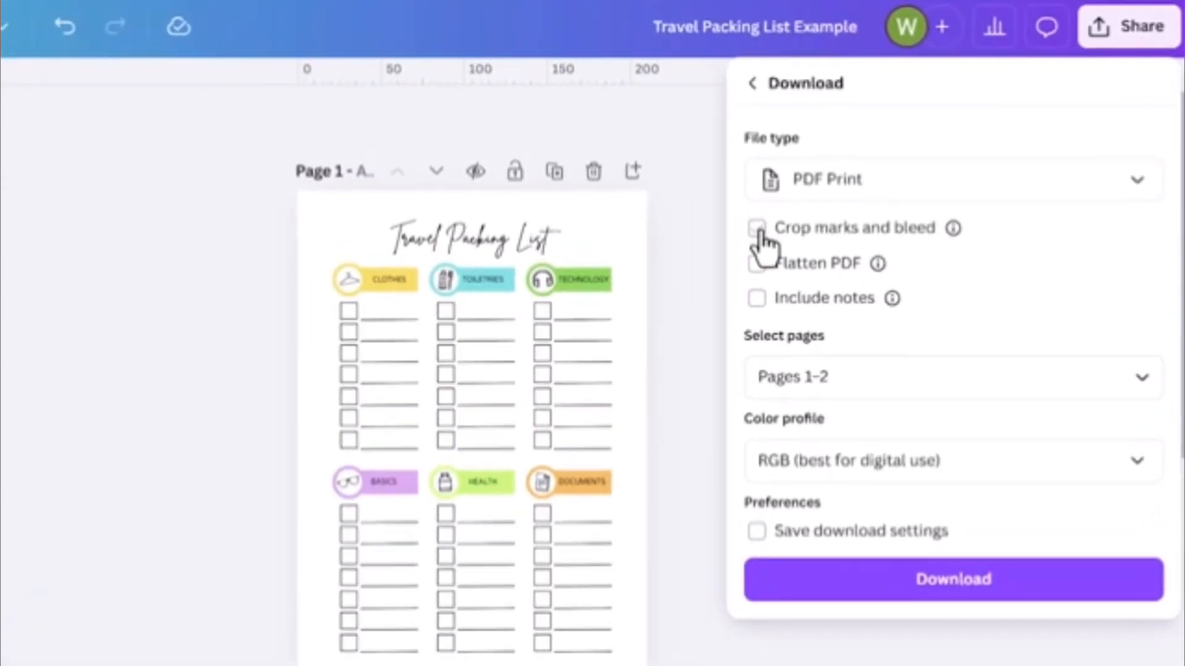
- Turn on Flatten PDF for the travel packing list's PDF Print download, toggling crop marks and notes on and off again
left_click(760, 231)
left_click(759, 232)
left_click(758, 271)
left_click(756, 300)
left_click(756, 299)
- Review the packing list's page selection, keep pages 1–2, and choose the RGB (best for digital use) color profile
left_click(955, 370)
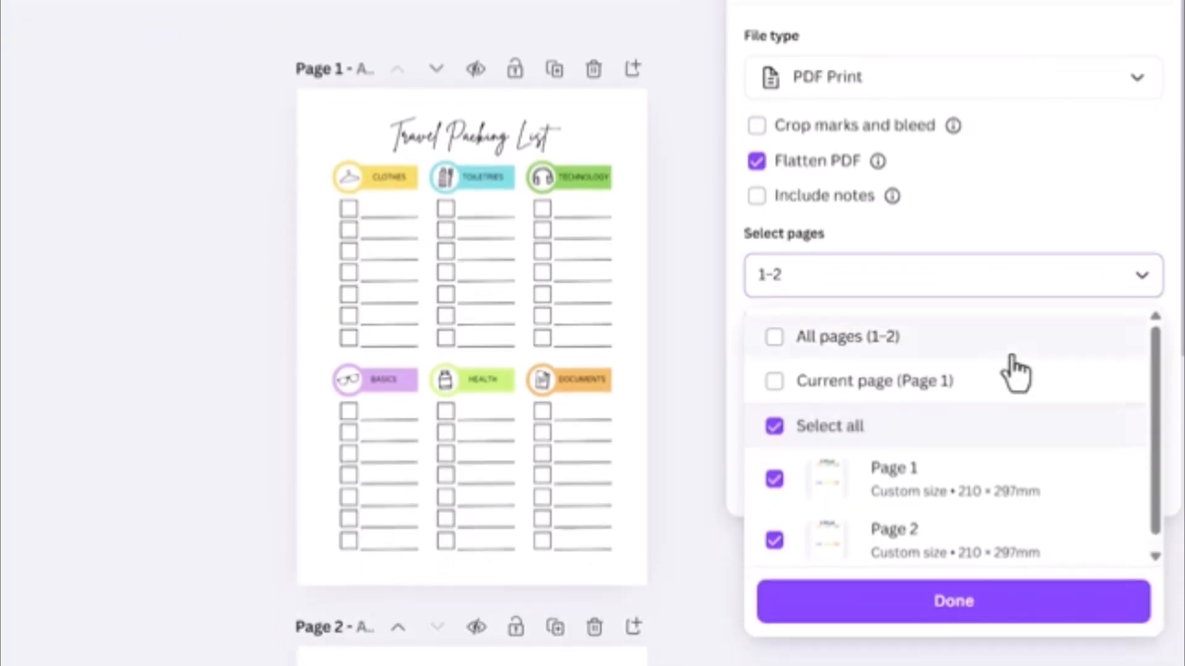
scroll(1019, 378, "down", 1)
scroll(1019, 378, "up", 1)
left_click(1065, 309)
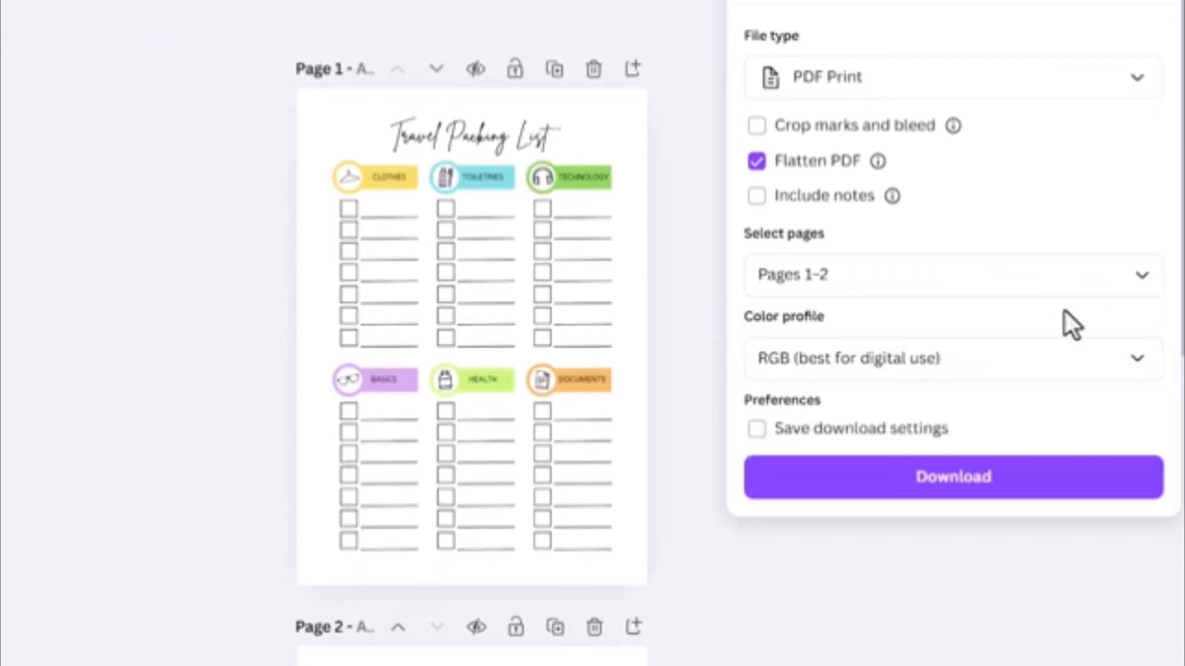
left_click(1083, 373)
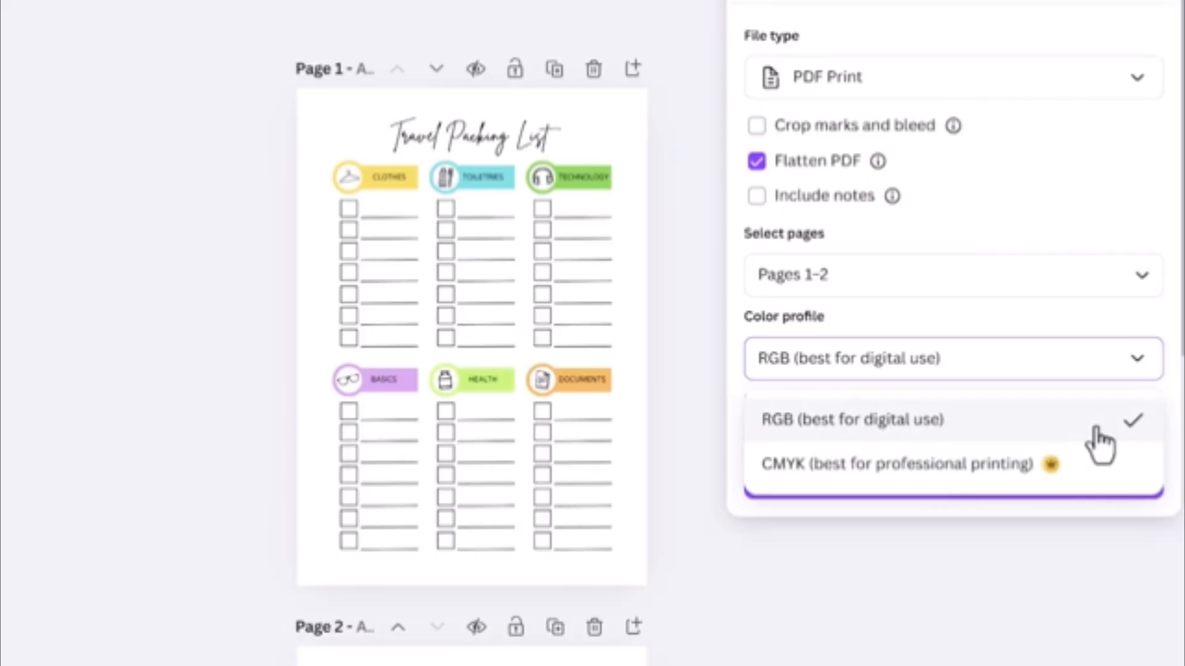
left_click(1096, 429)
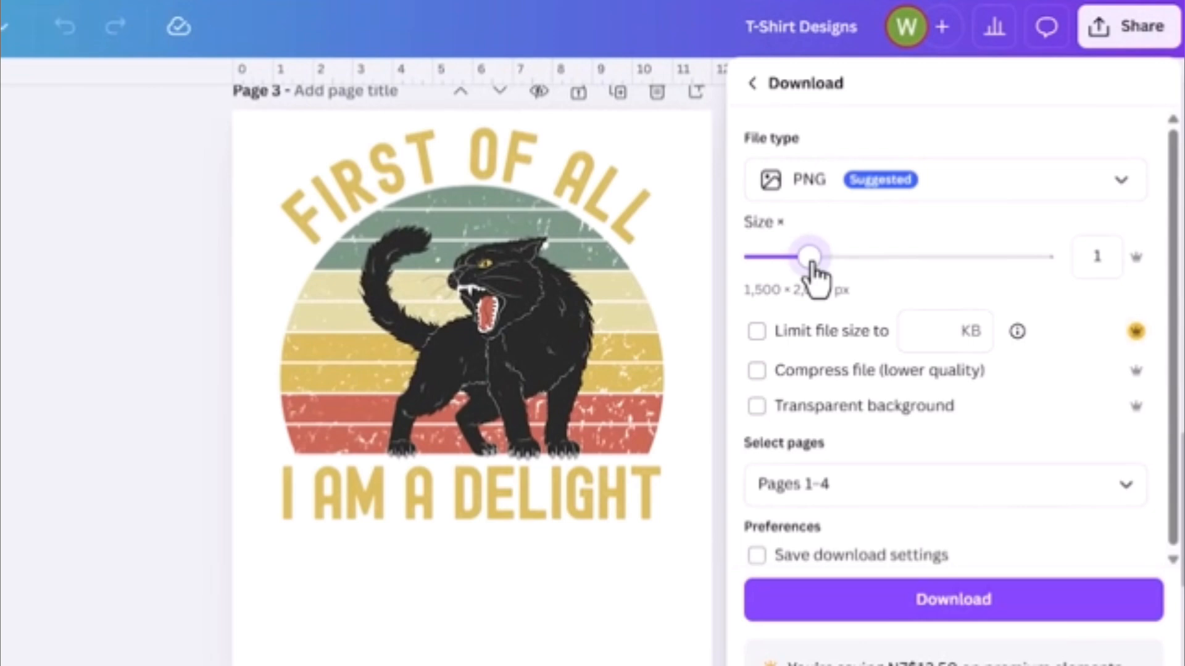
- Set the T-shirt design's PNG size multiplier to 3.125, toggle file compression on and off, and turn on the transparent background
left_click_drag(813, 267, 1053, 269)
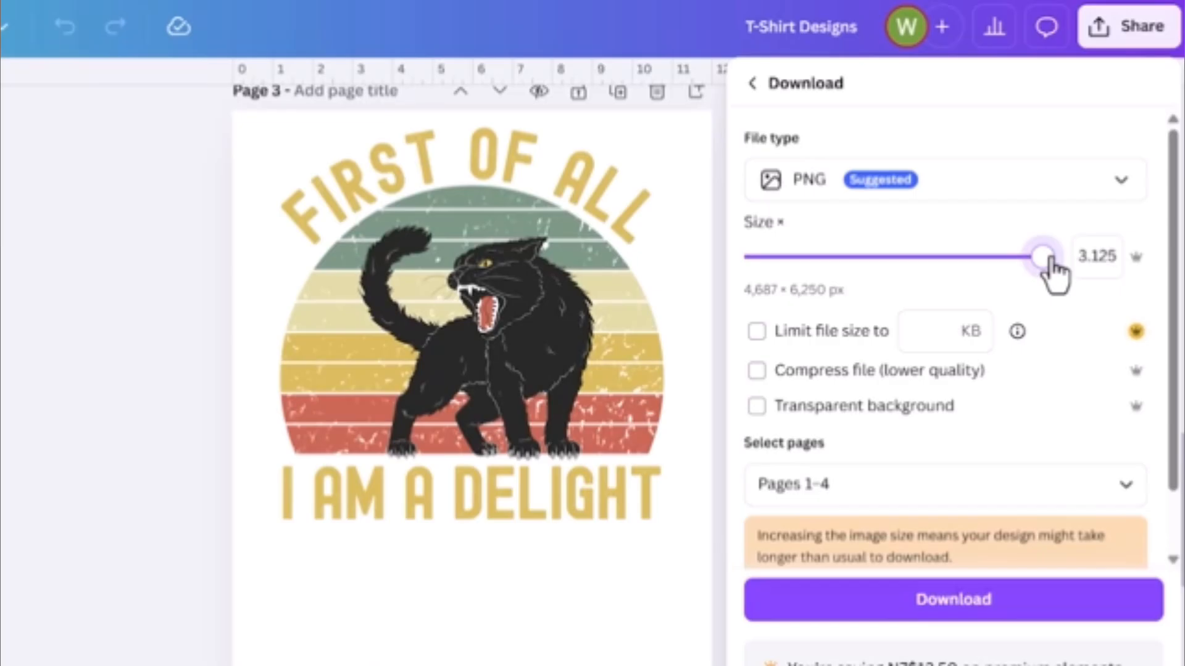
left_click(755, 374)
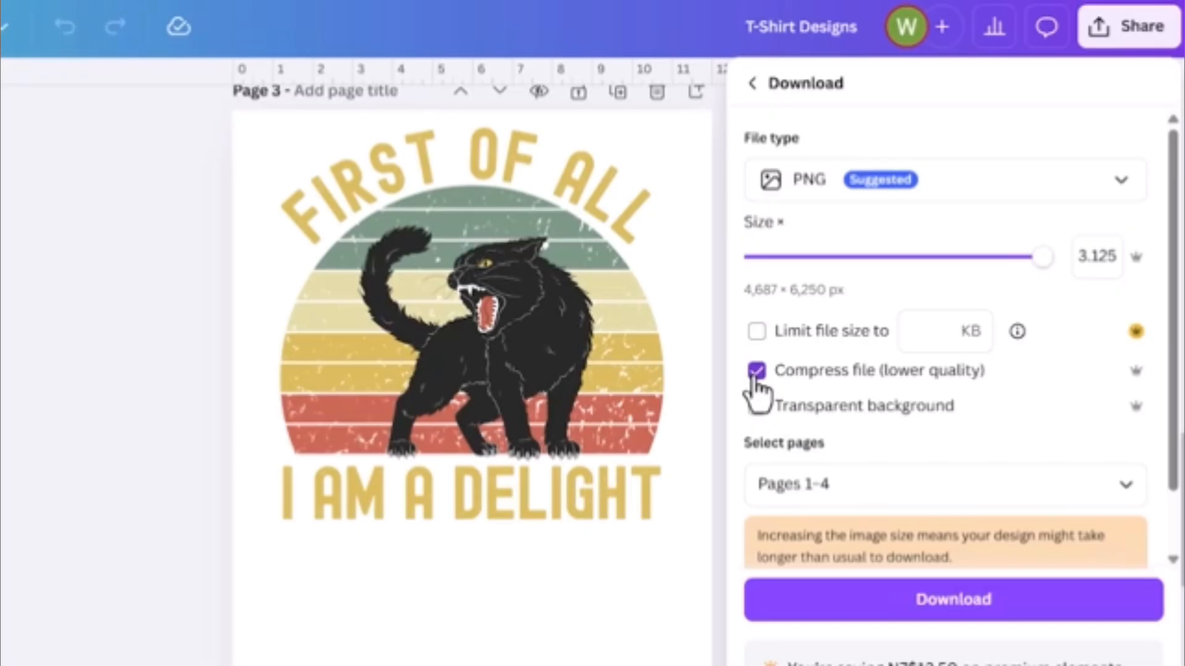
left_click(756, 376)
left_click(757, 408)
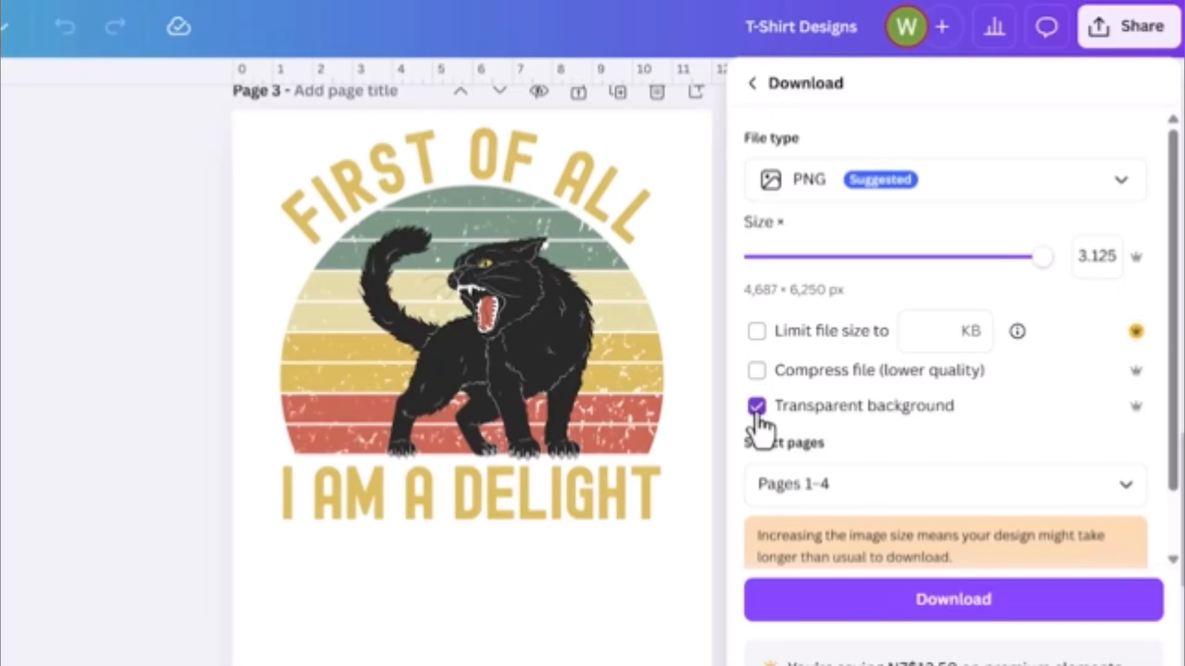